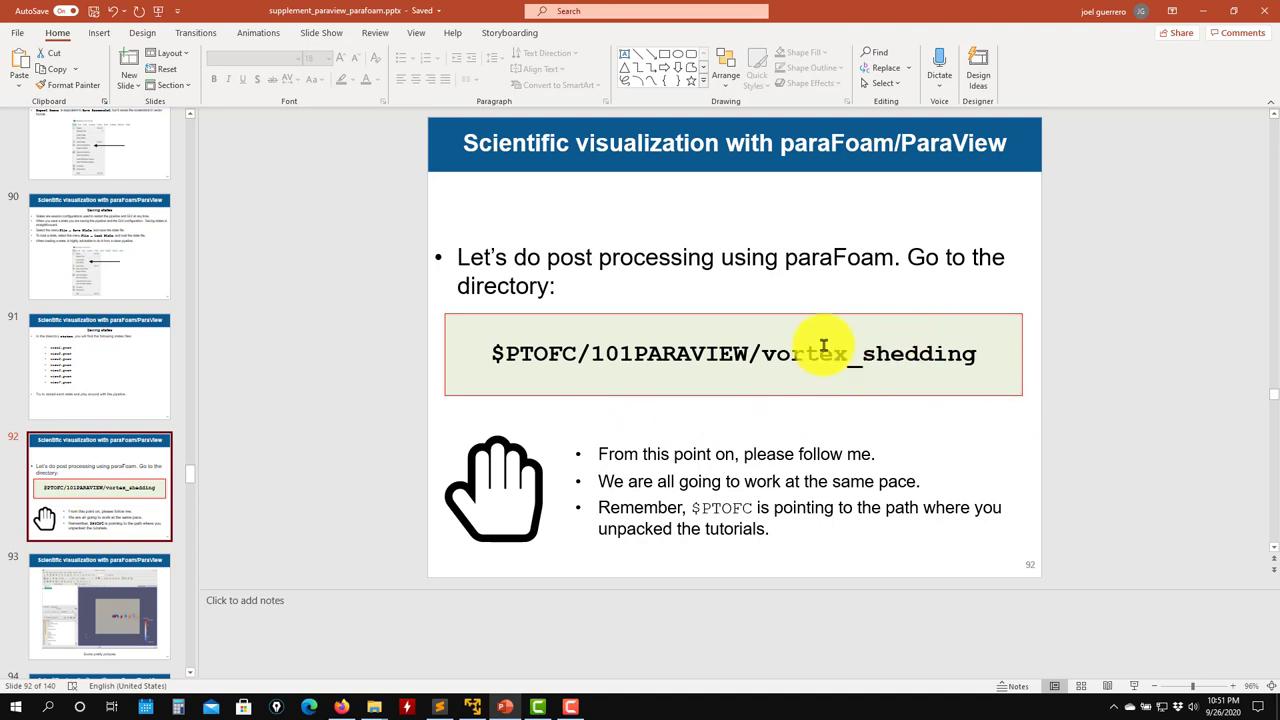
Present slides 93 and 94 with the ParaView vortex shedding pictures as a slide show, and leave the show
scroll(1016, 392, down, 1)
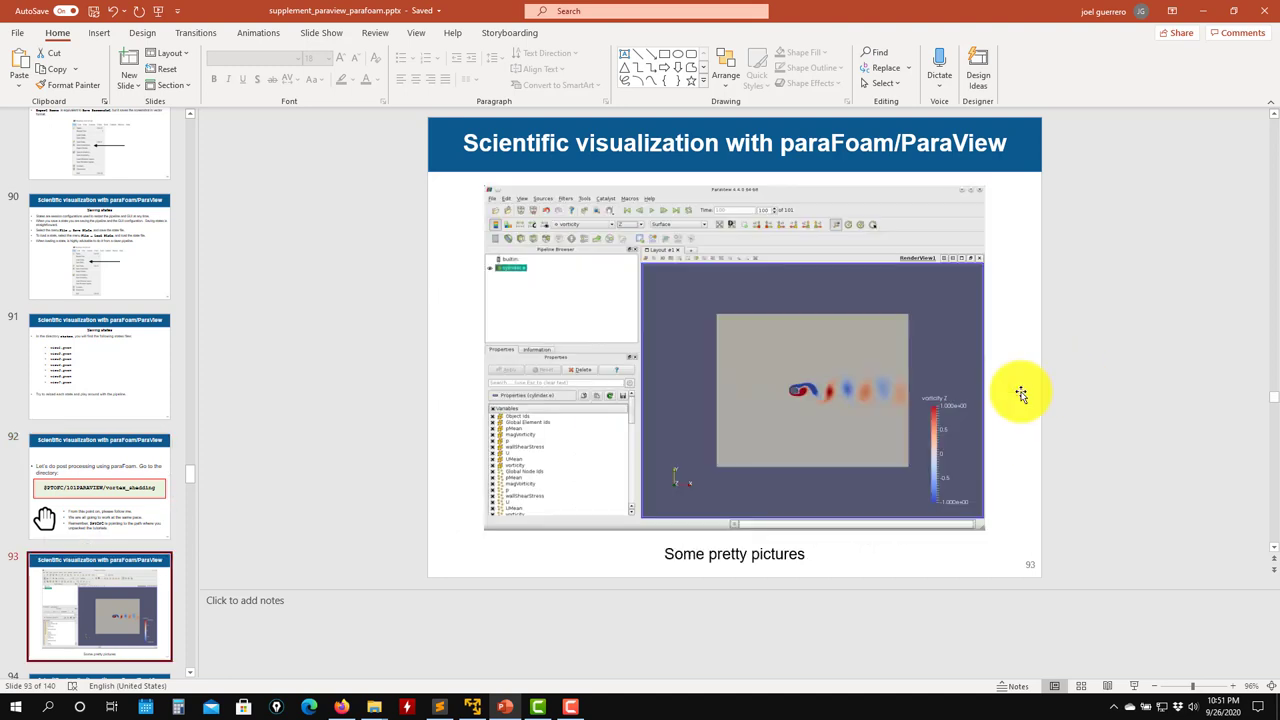
click(1134, 686)
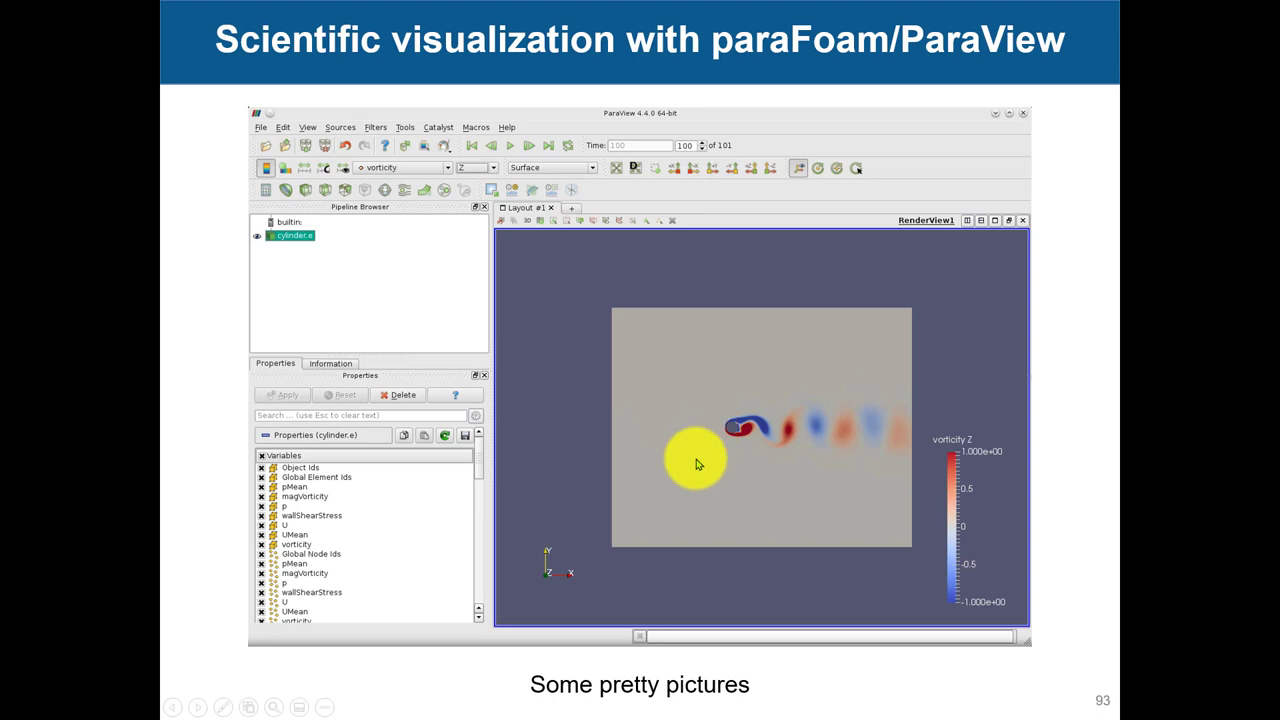
click(749, 428)
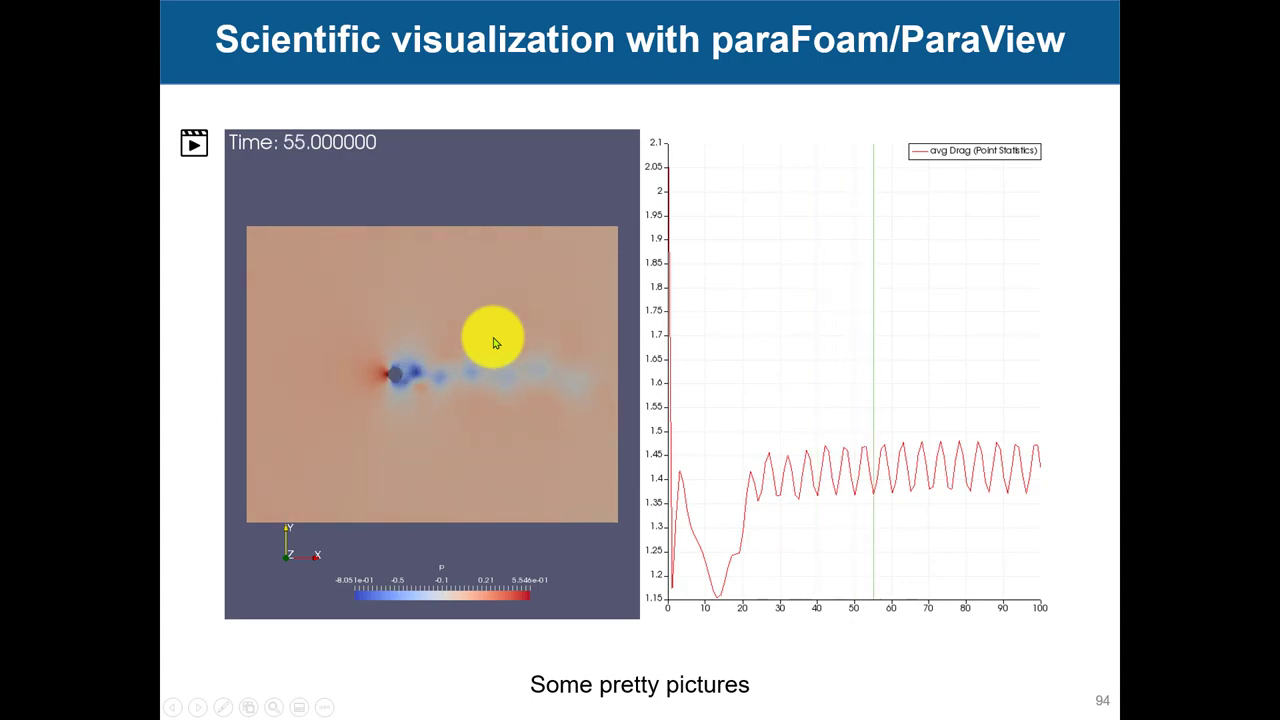
key(Escape)
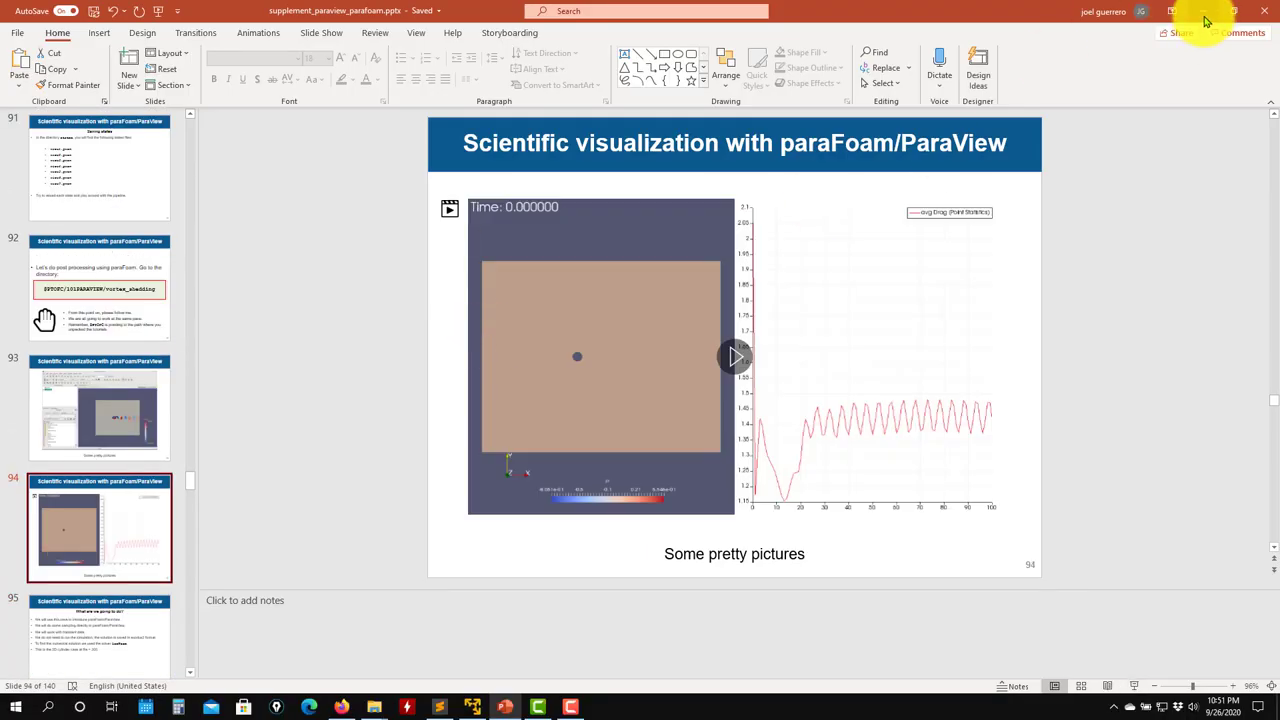
Switch to the Konsole terminal in the virtual machine, list the folder and extract vortex_shedding.tar.gz with tar -xzvf
click(1205, 16)
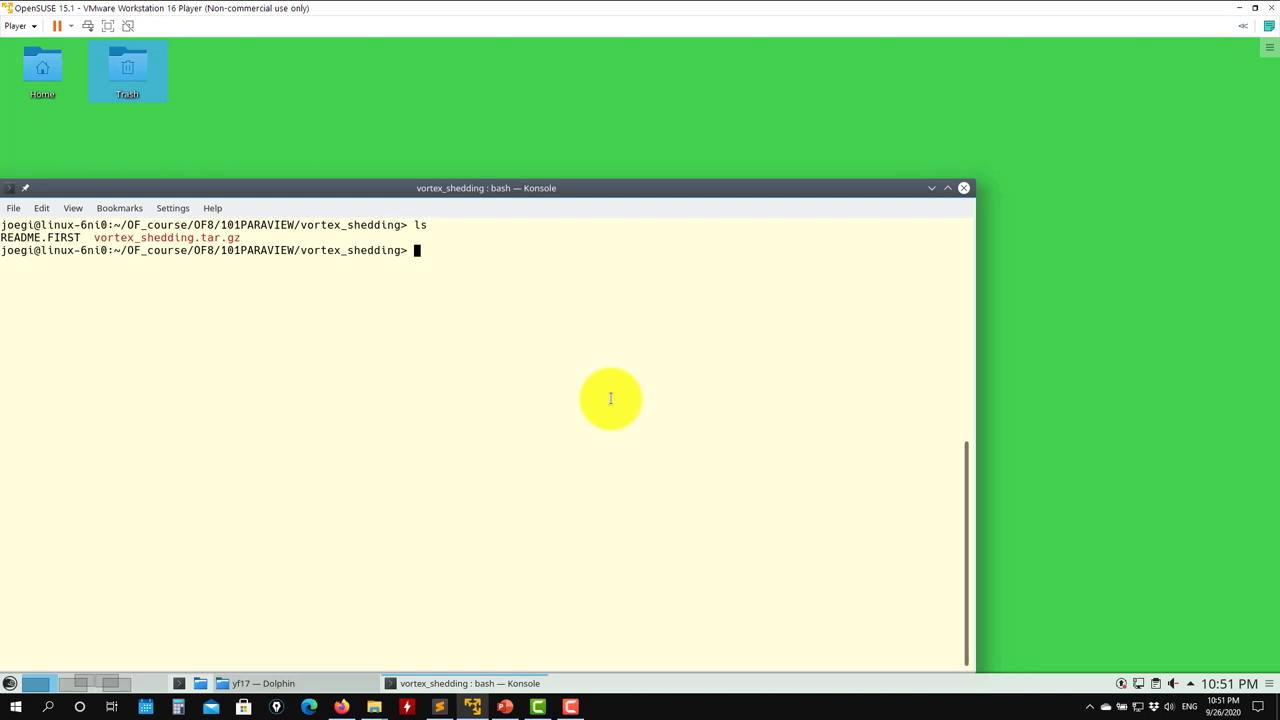
text(s)
key(Return)
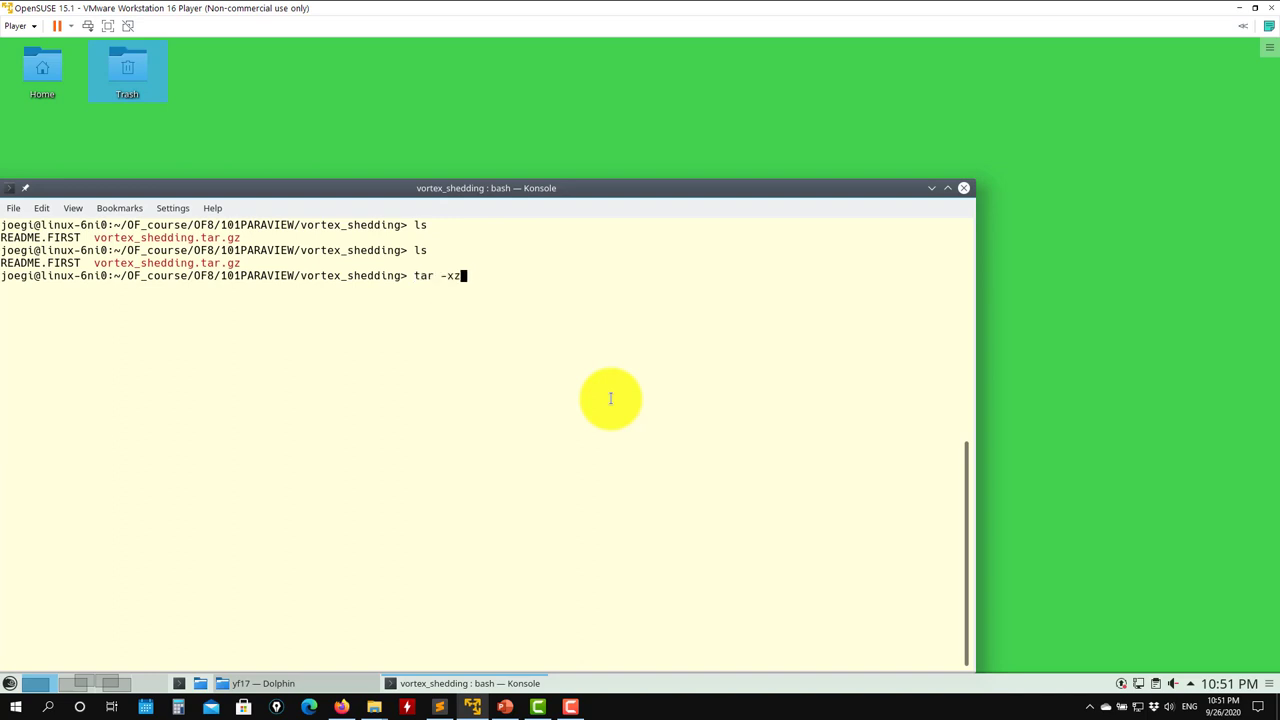
key(Return)
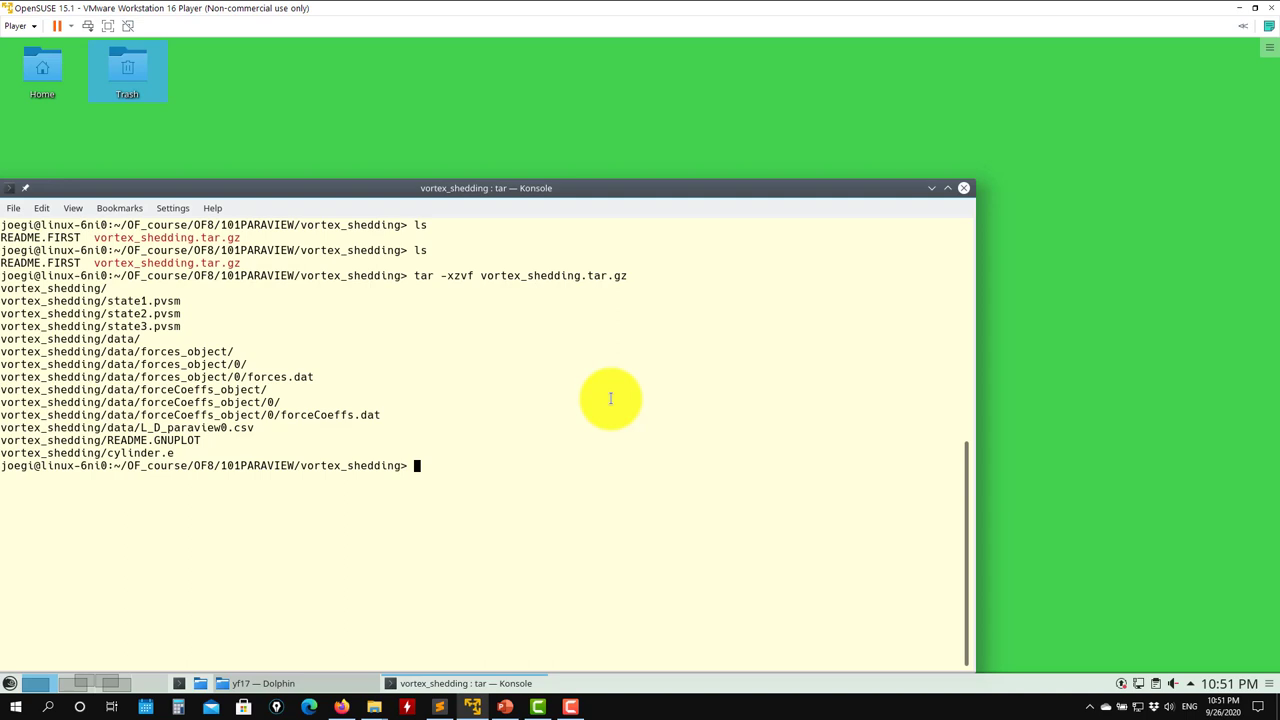
Clear the terminal, change into the extracted vortex_shedding directory and list its files, marking cylinder.e in the listing
text(clear)
key(Return)
text(ls)
key(Return)
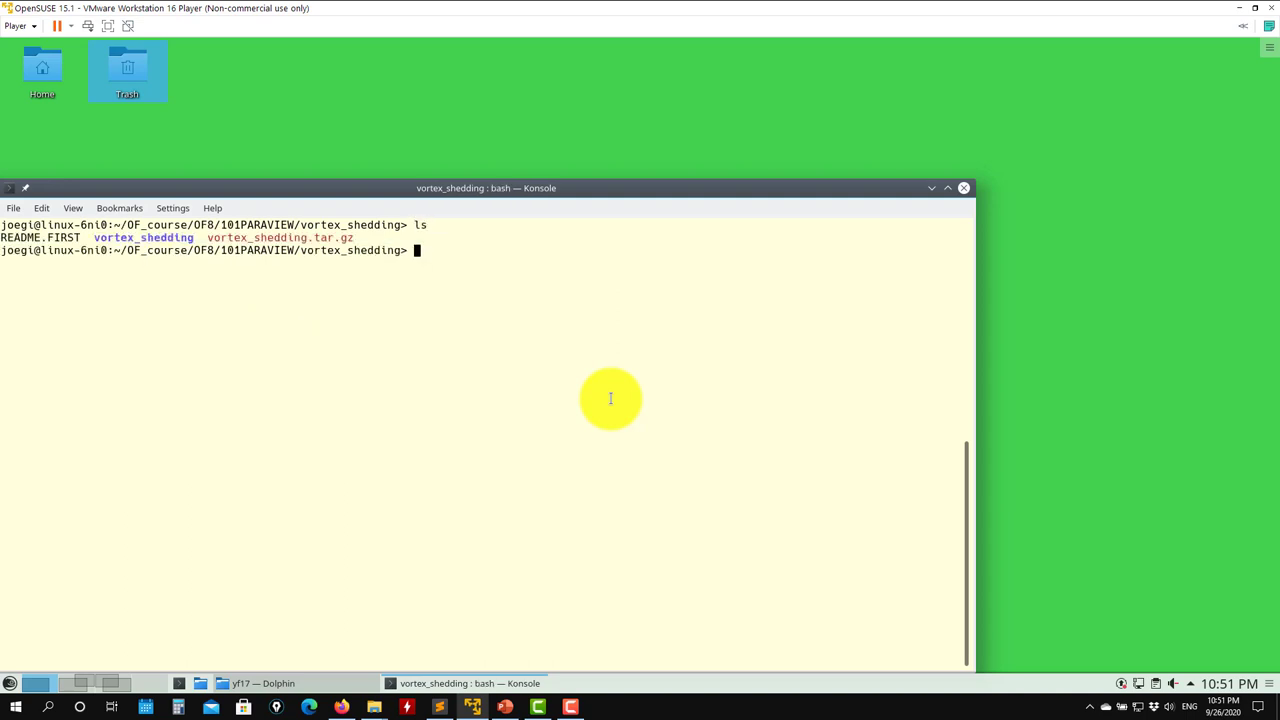
key(Return)
text(ls)
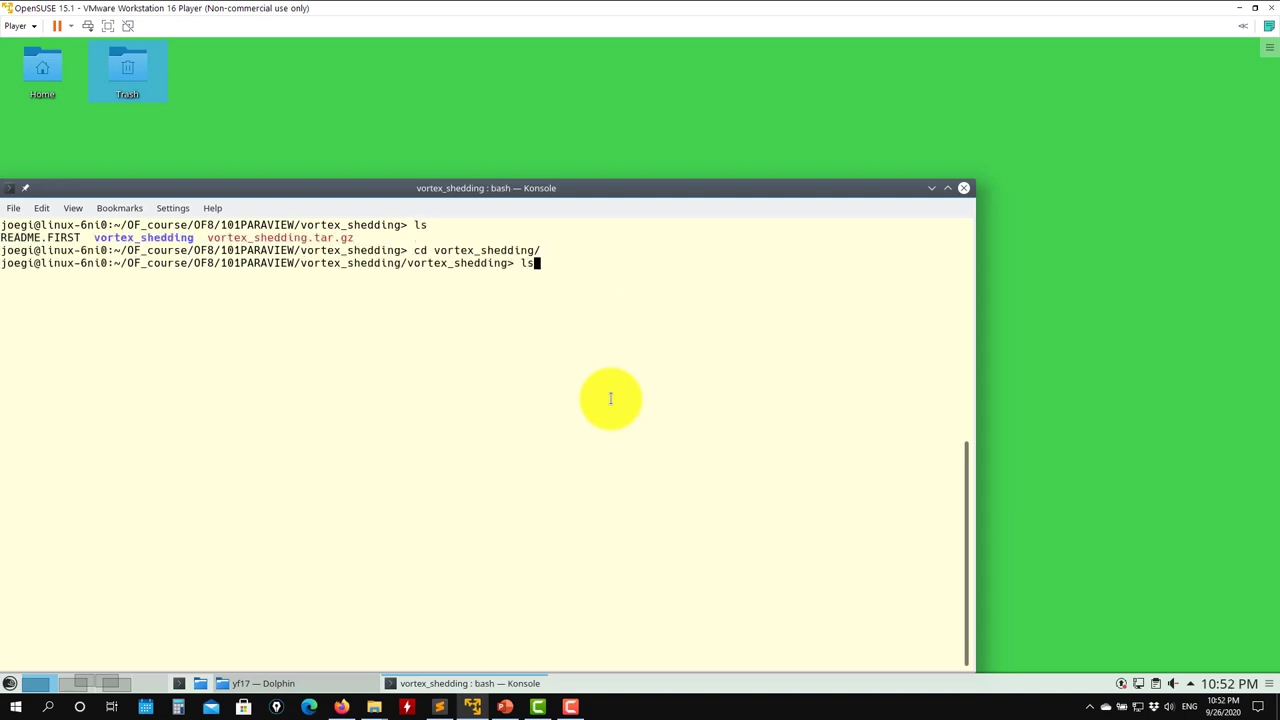
key(Return)
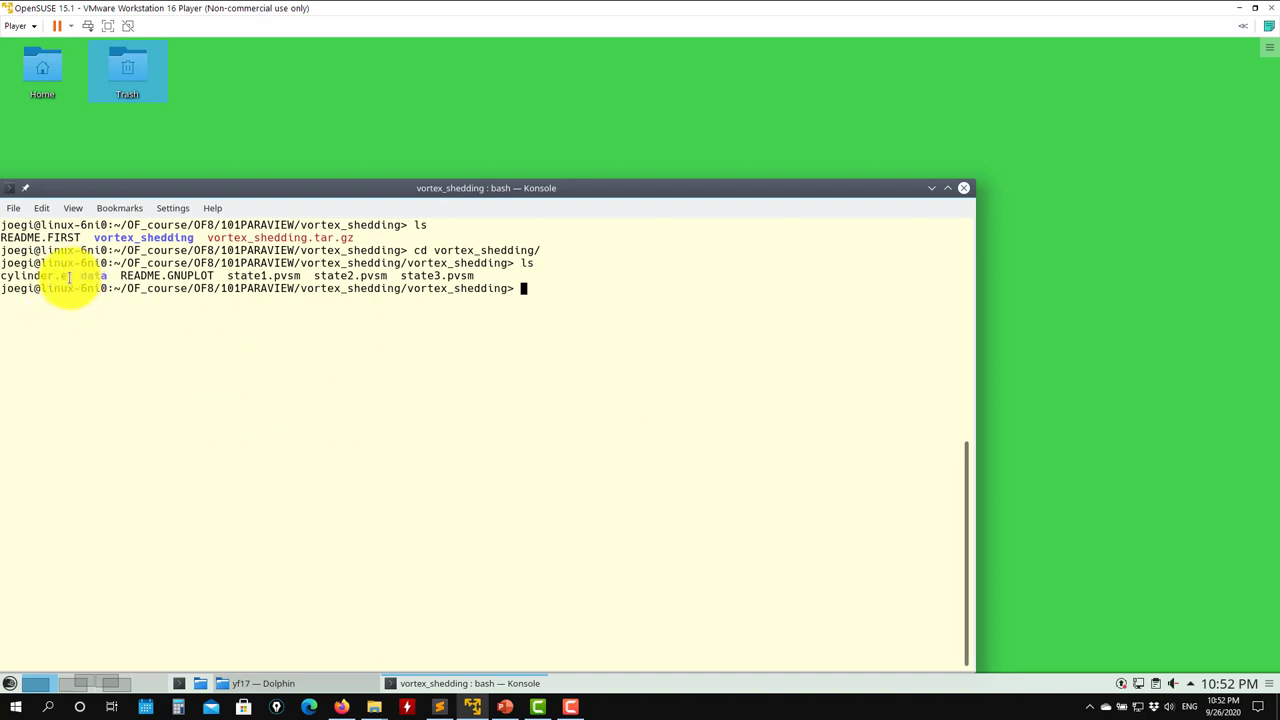
drag(67, 274, 21, 279)
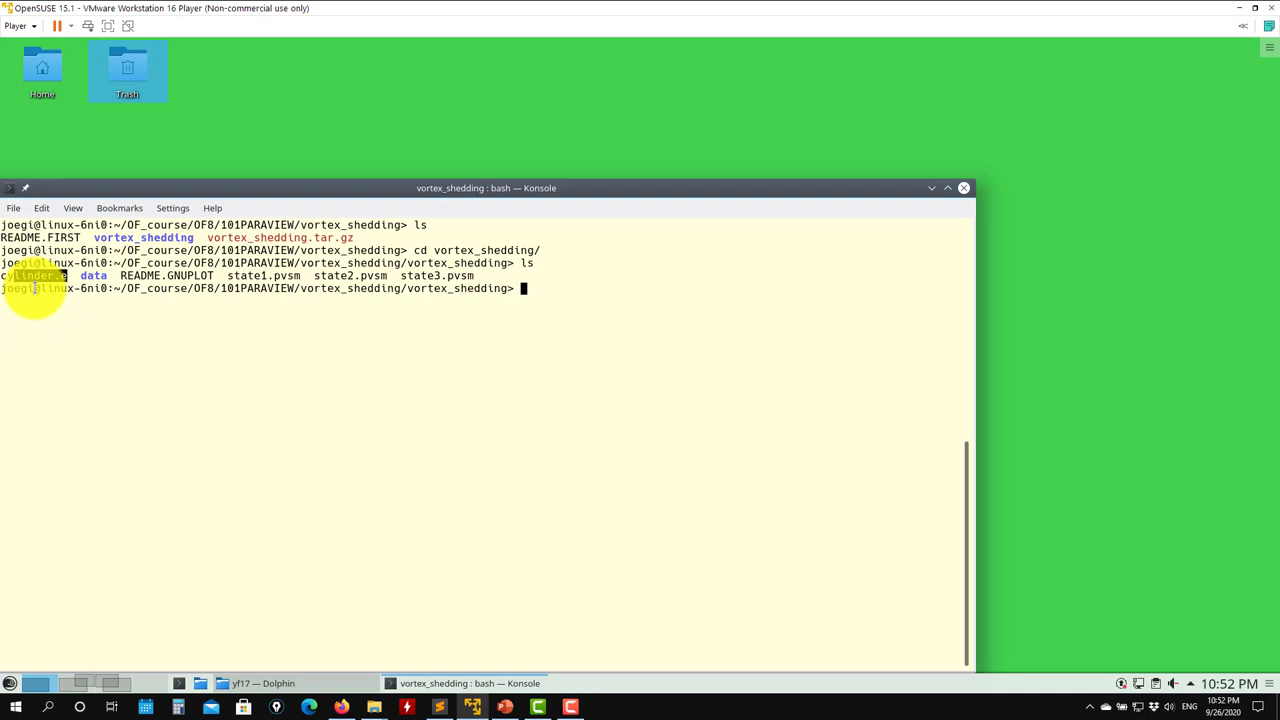
Switch to the Dolphin file manager and go through 101PARAVIEW to its vortex_shedding folder
click(284, 680)
click(741, 92)
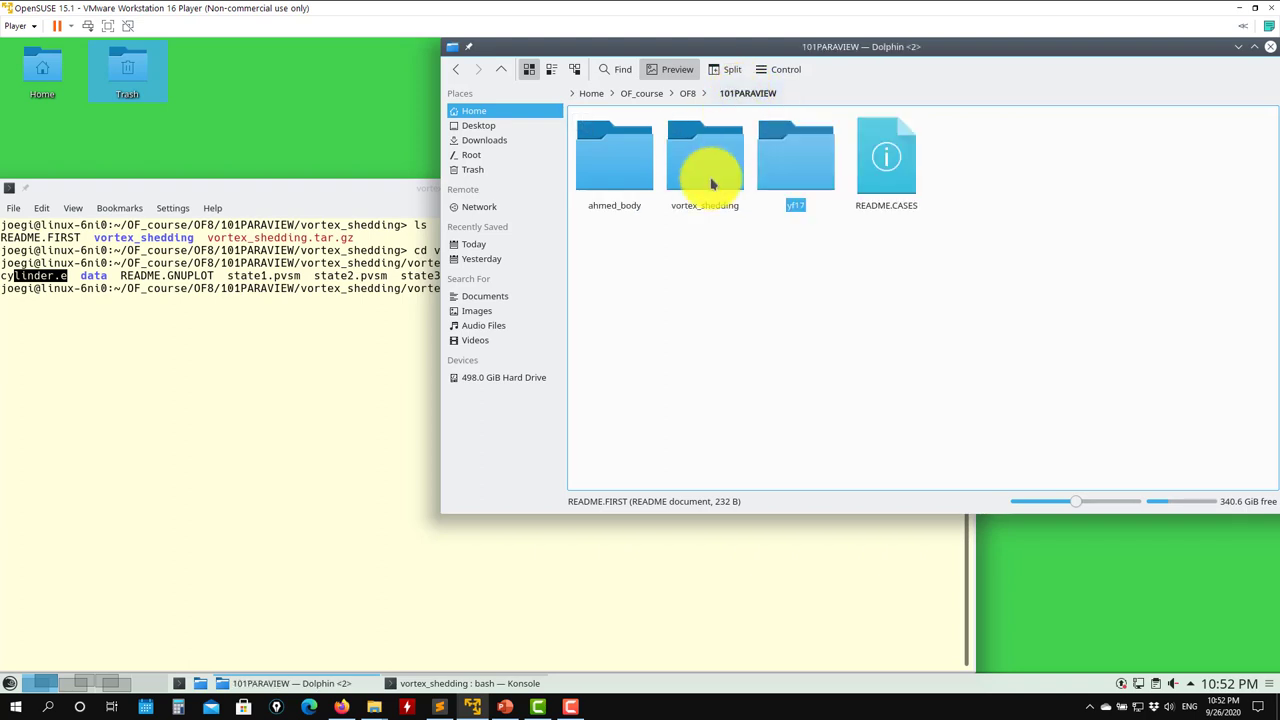
click(709, 175)
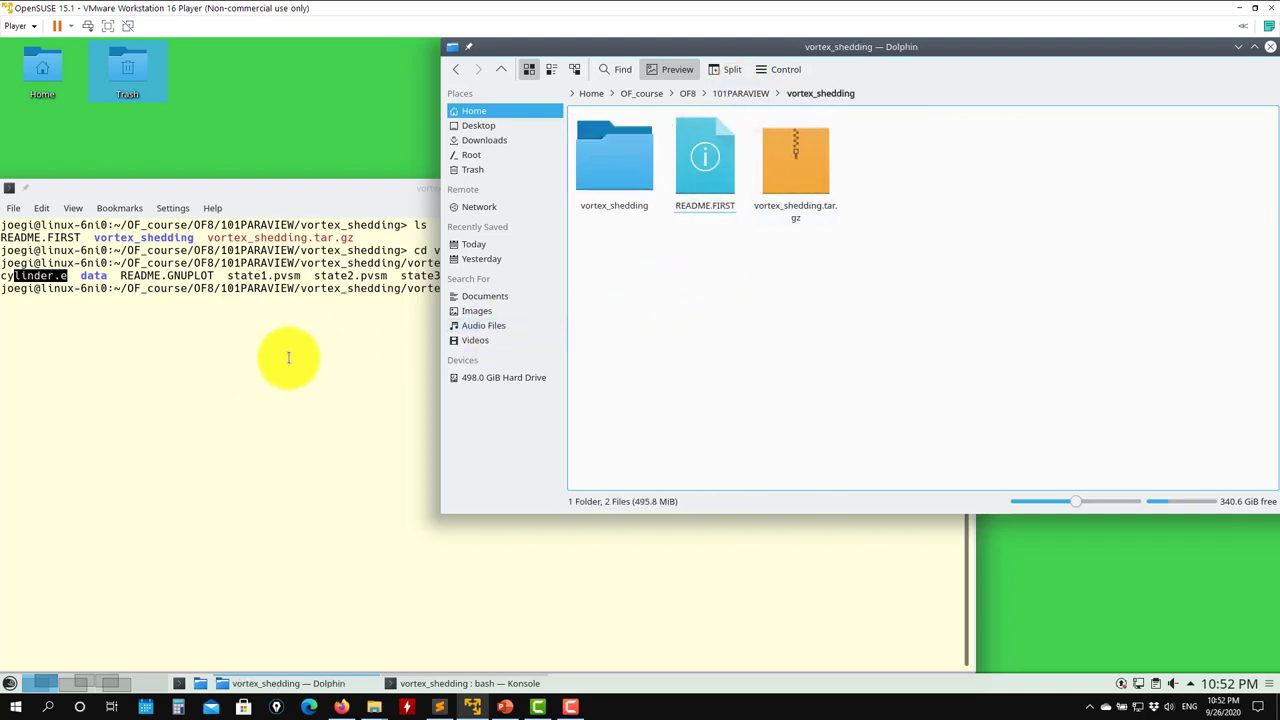
Return to the terminal, list the case files and launch paraFoam with the -builtin option
click(305, 388)
text(ls)
key(Return)
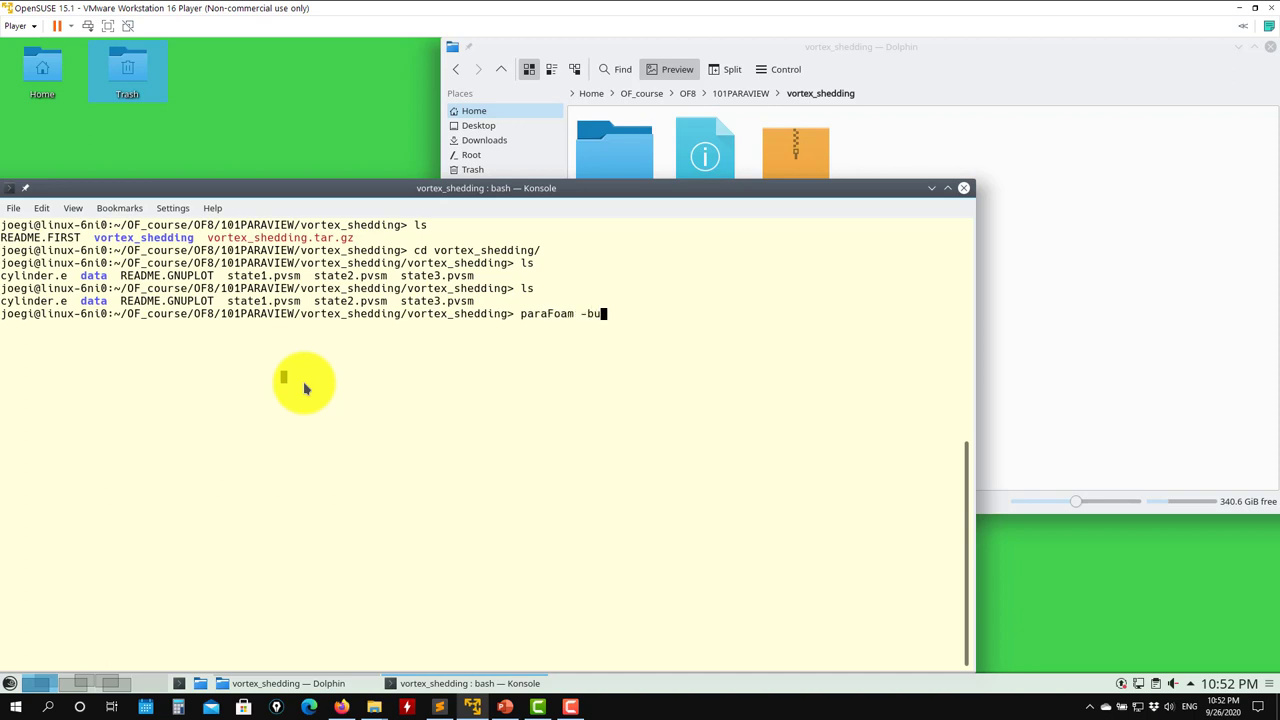
text(in)
key(Return)
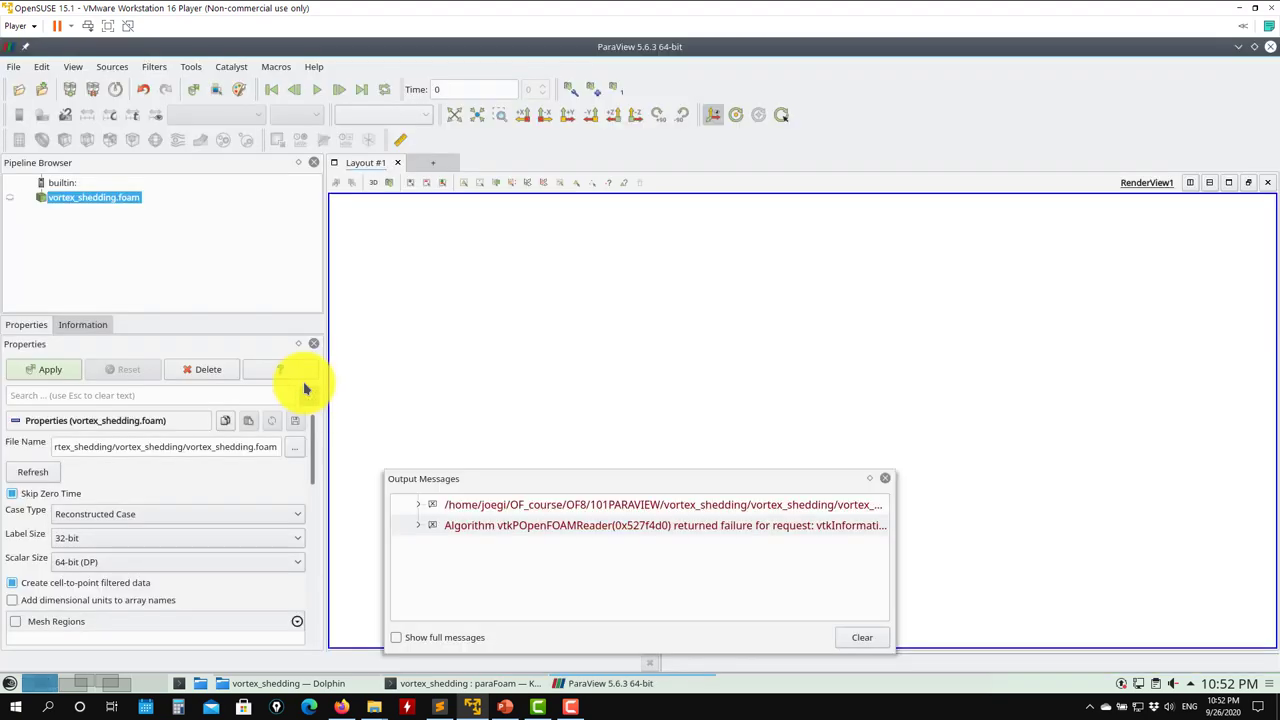
Dismiss the output messages, delete the vortex_shedding.foam source and close ParaView
click(886, 480)
click(197, 369)
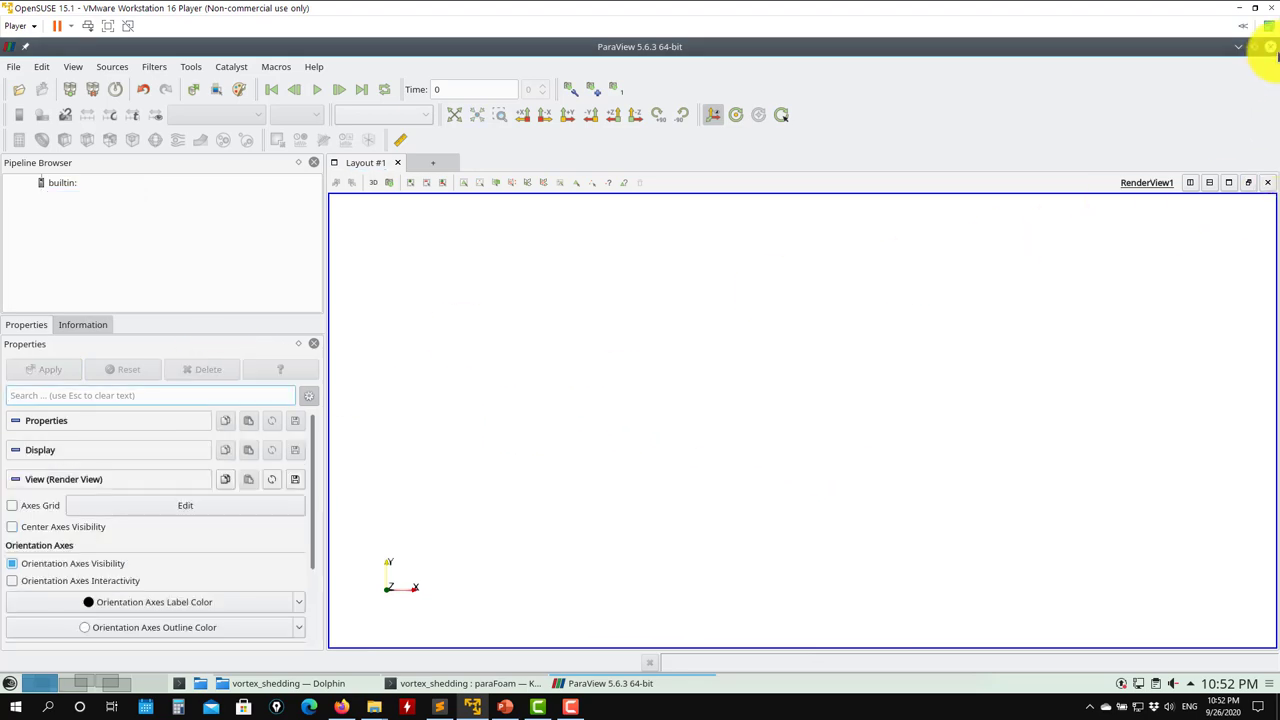
click(1270, 47)
Launch paraview from the terminal and choose state1.pvsm as the state file to load
text(ls)
key(Return)
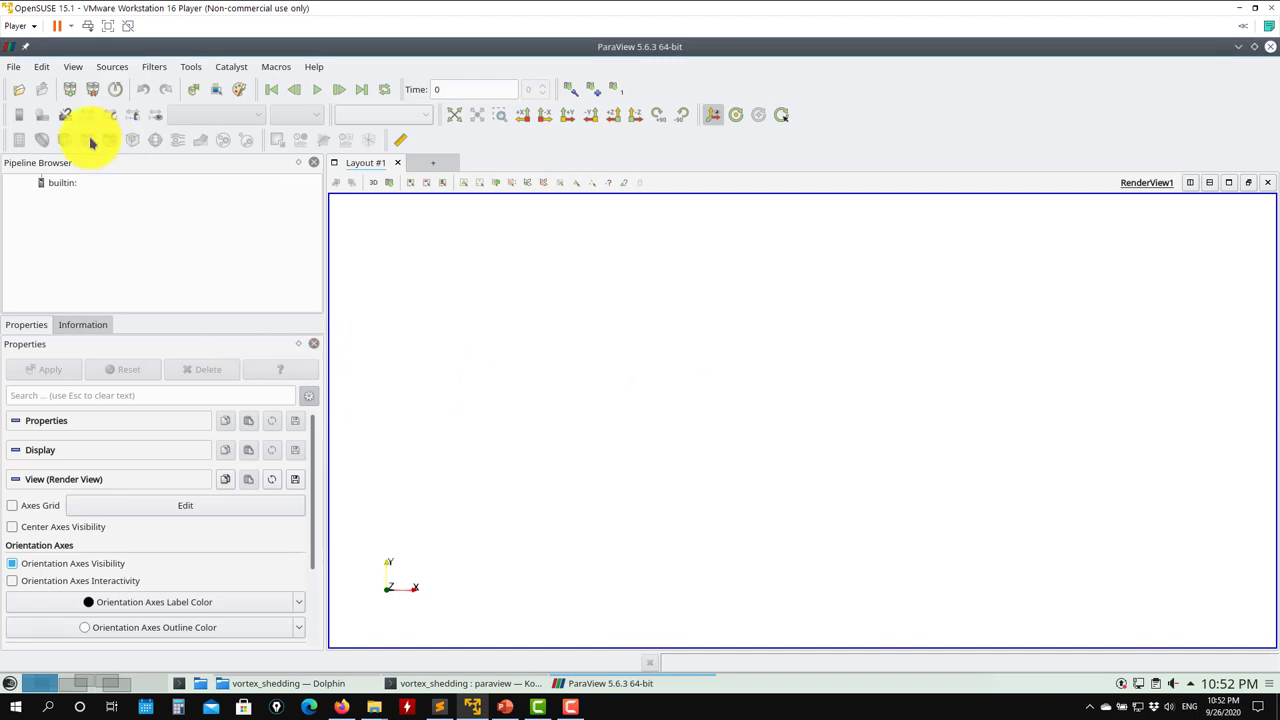
click(20, 67)
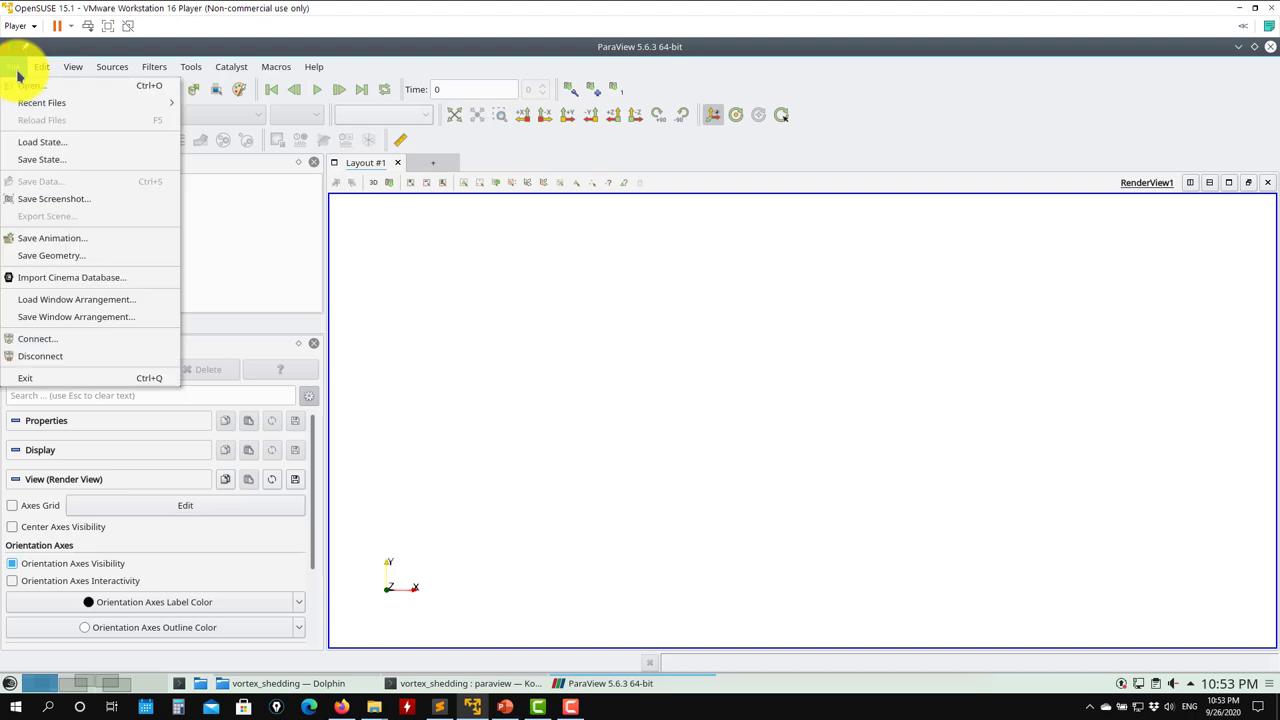
click(51, 142)
click(526, 283)
click(610, 302)
click(598, 303)
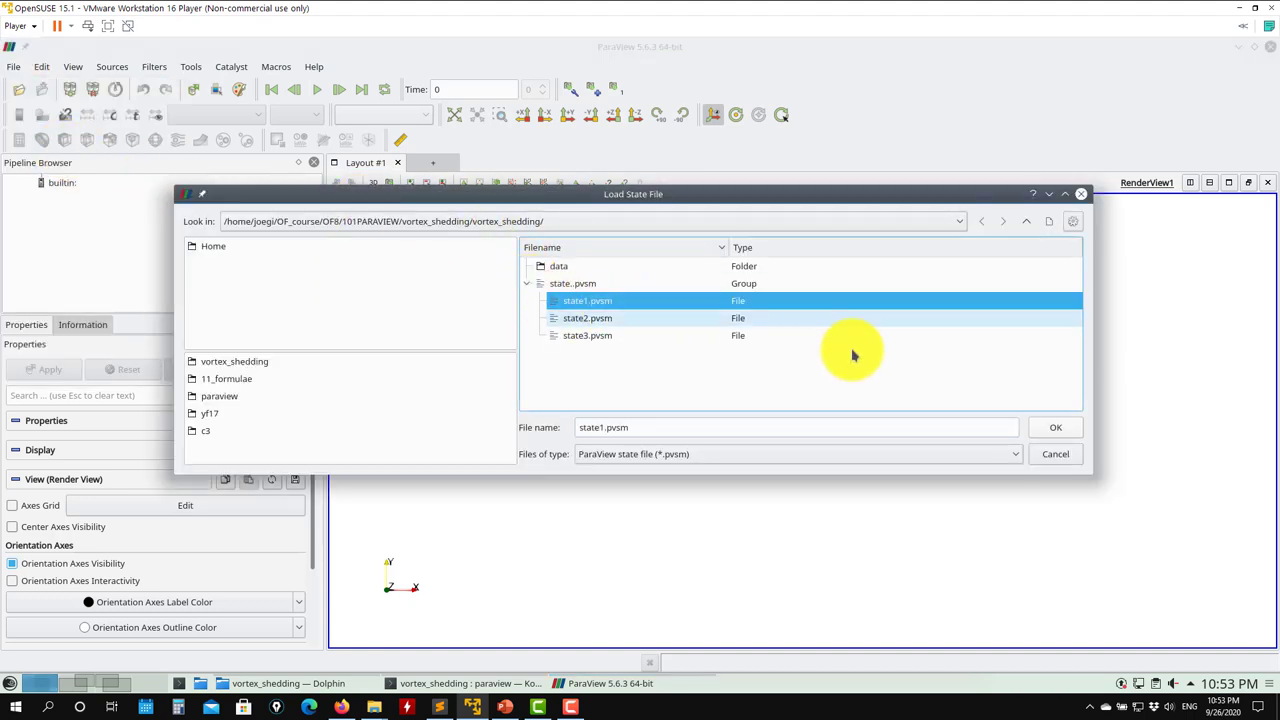
click(1063, 437)
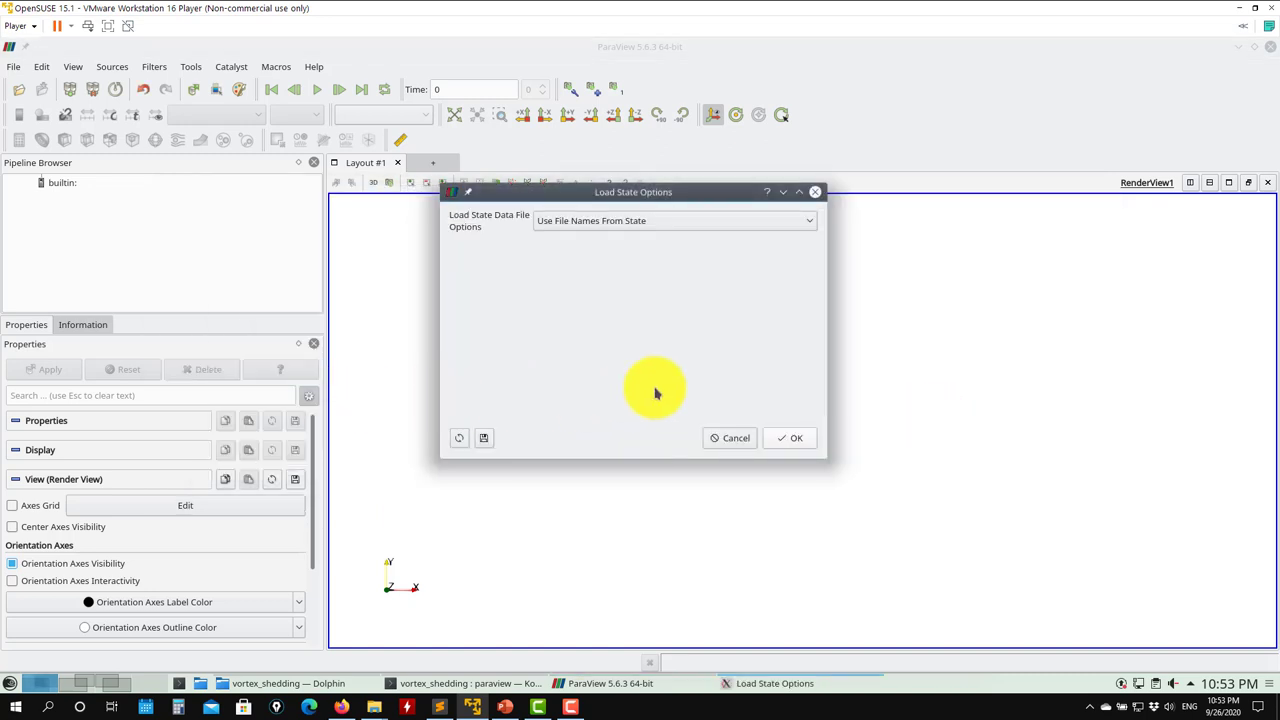
Load the state with the Choose File Names data file option, keeping cylinder.e as the data file
click(757, 221)
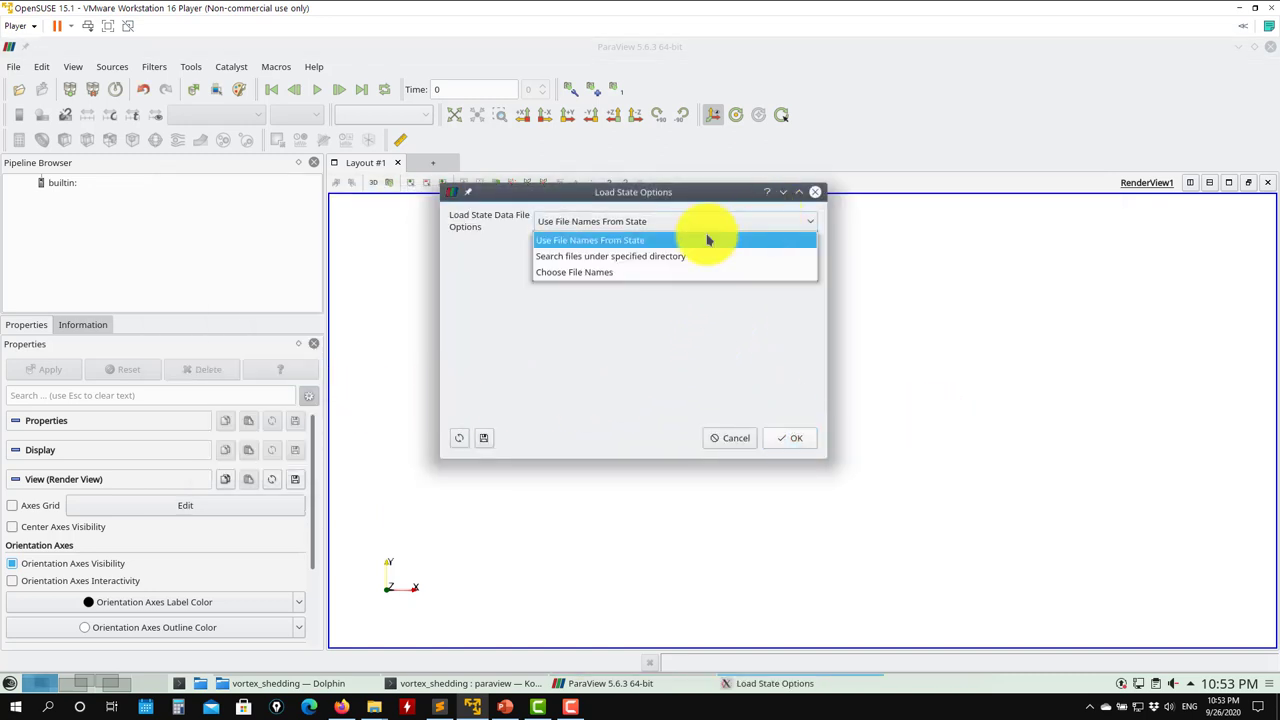
click(619, 272)
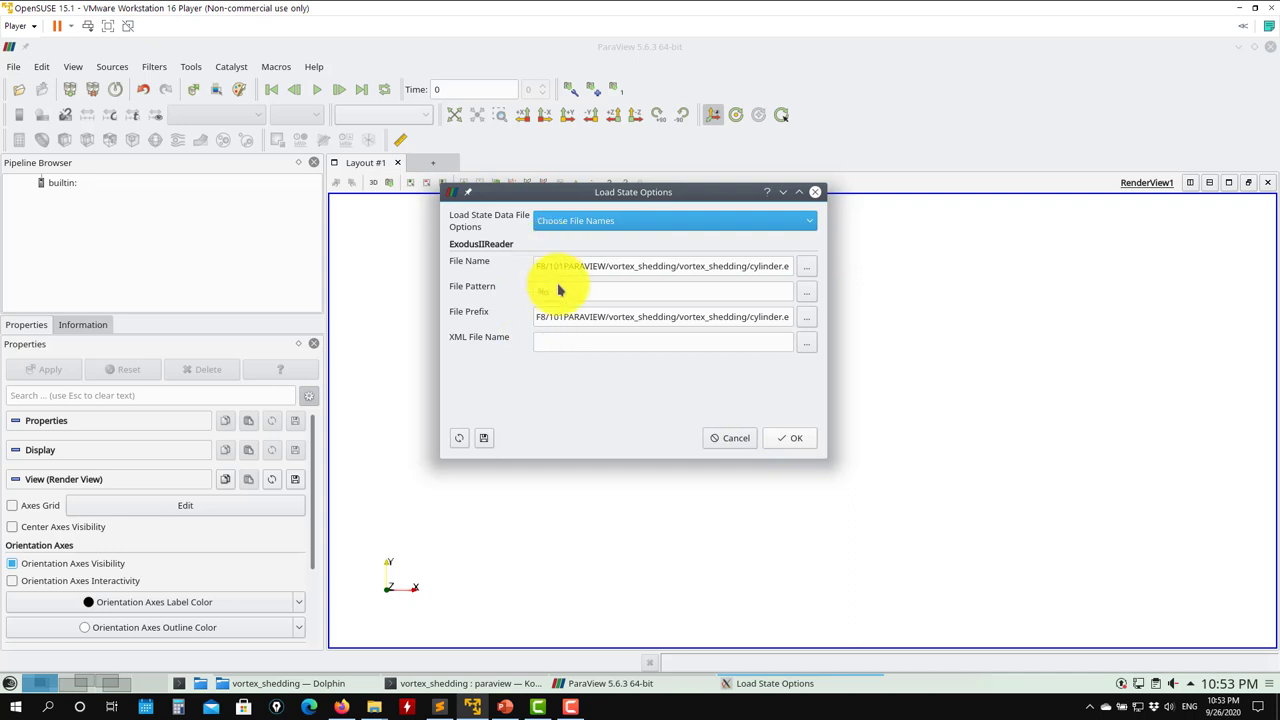
click(780, 437)
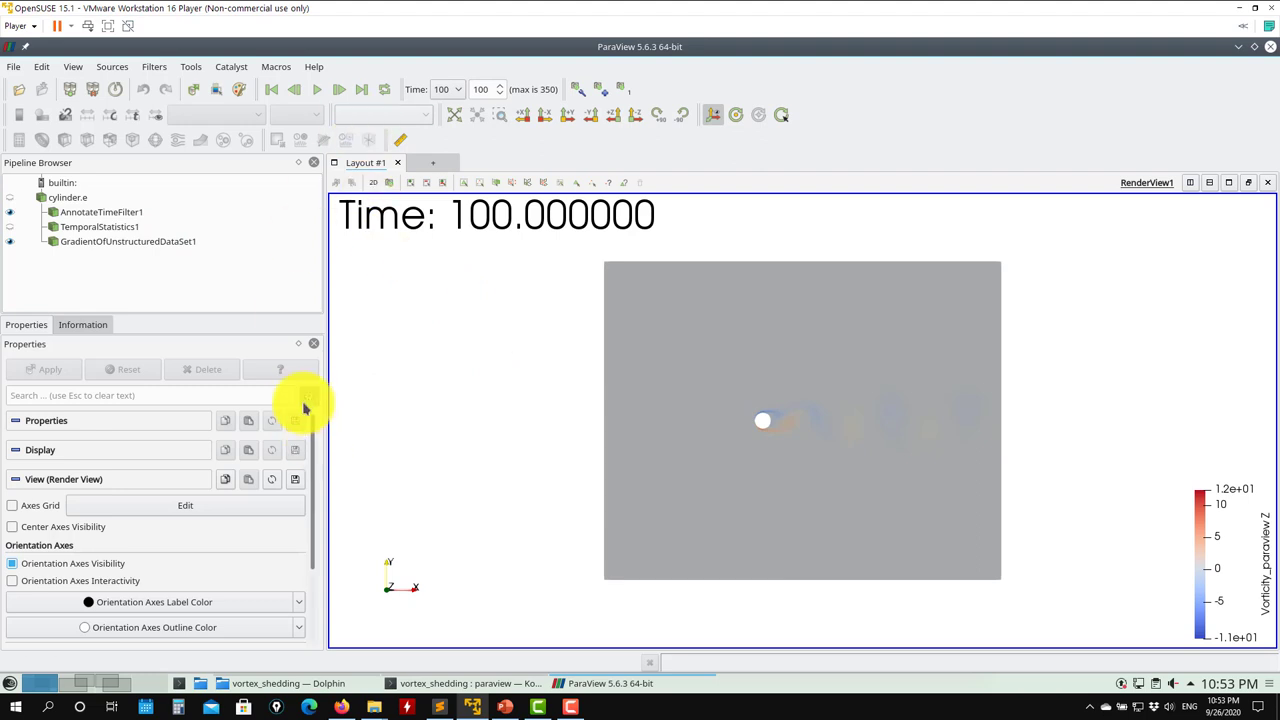
Inspect the properties of the cylinder.e source, looking through its variables and mesh blocks
click(70, 198)
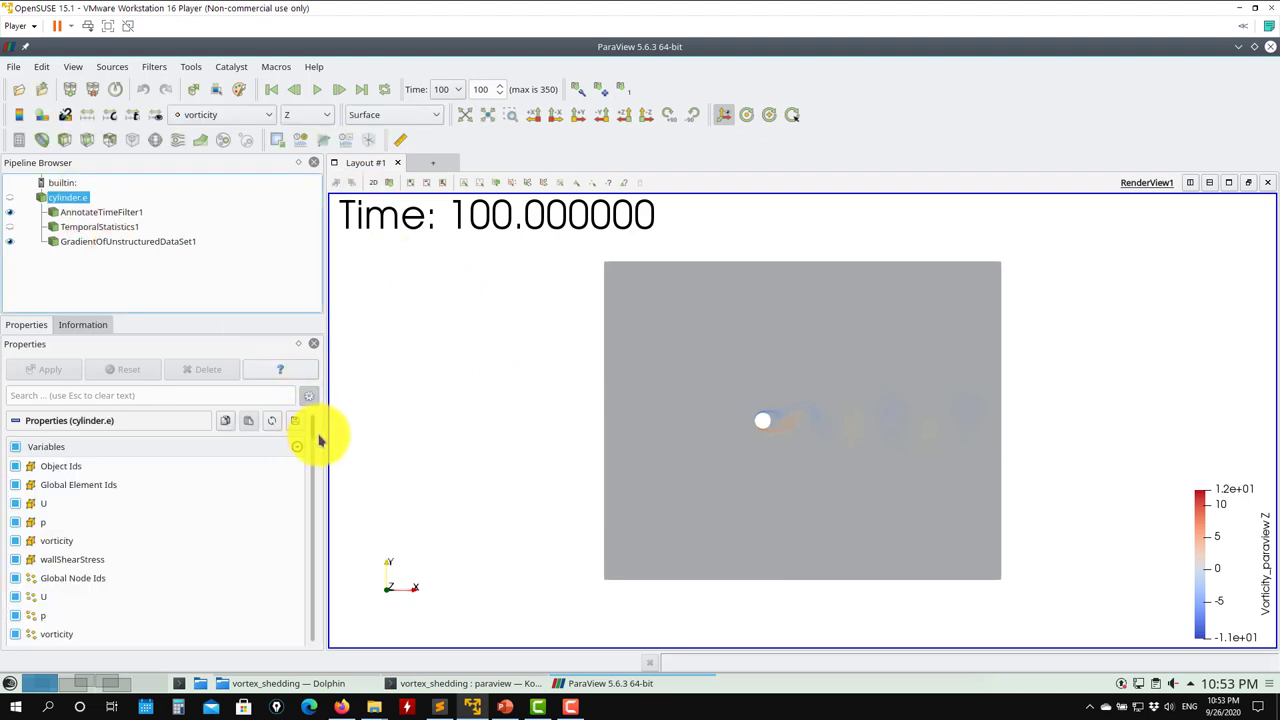
scroll(312, 432, down, 1)
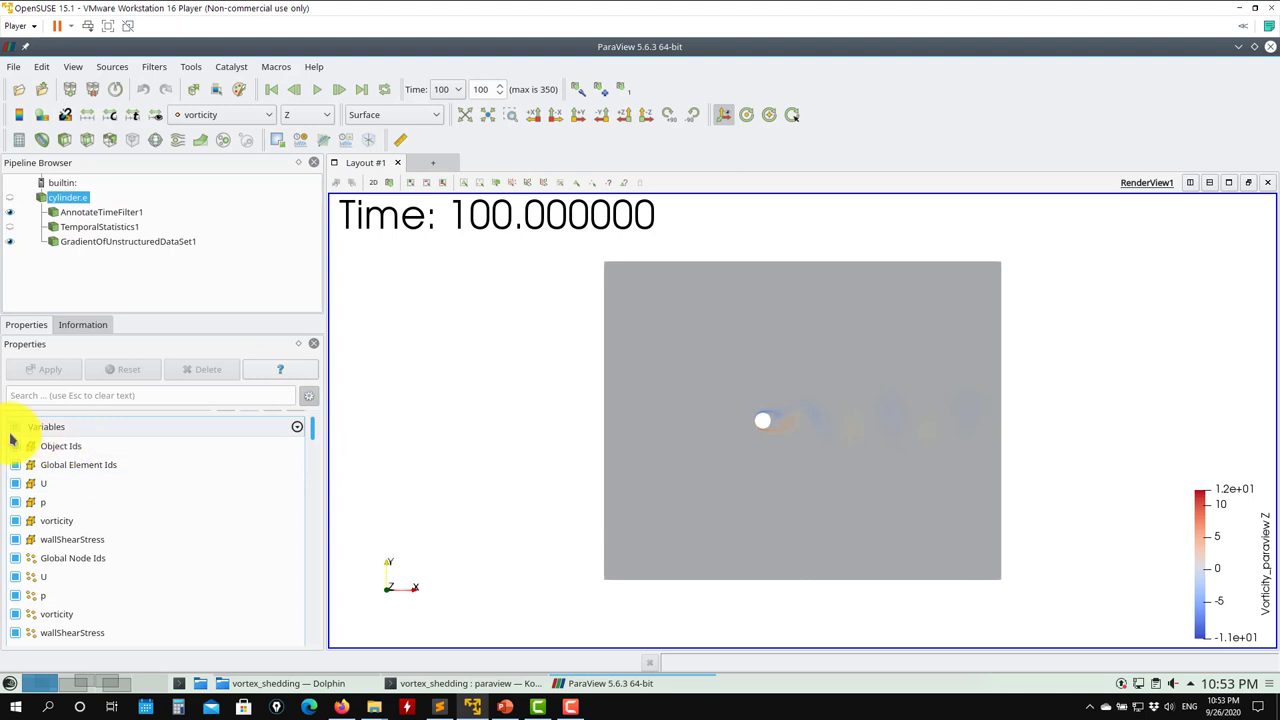
scroll(312, 440, down, 5)
scroll(320, 432, up, 6)
scroll(322, 440, down, 4)
scroll(322, 438, up, 3)
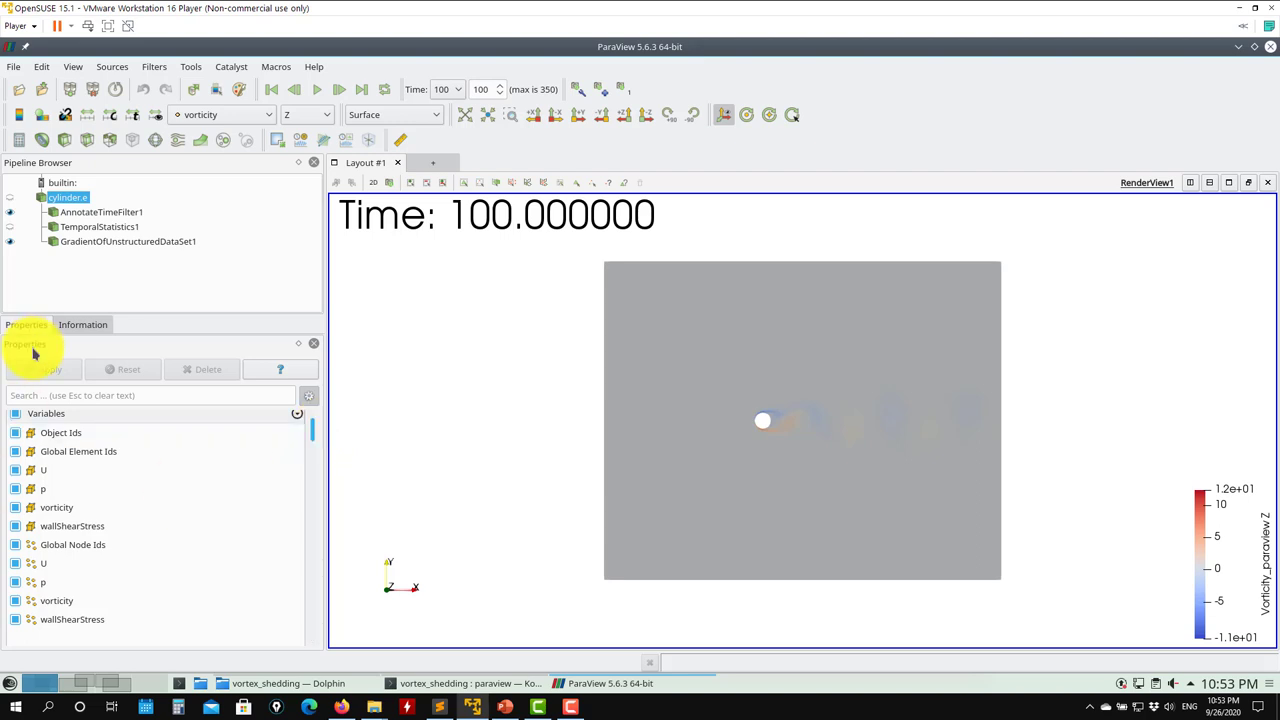
scroll(314, 445, down, 8)
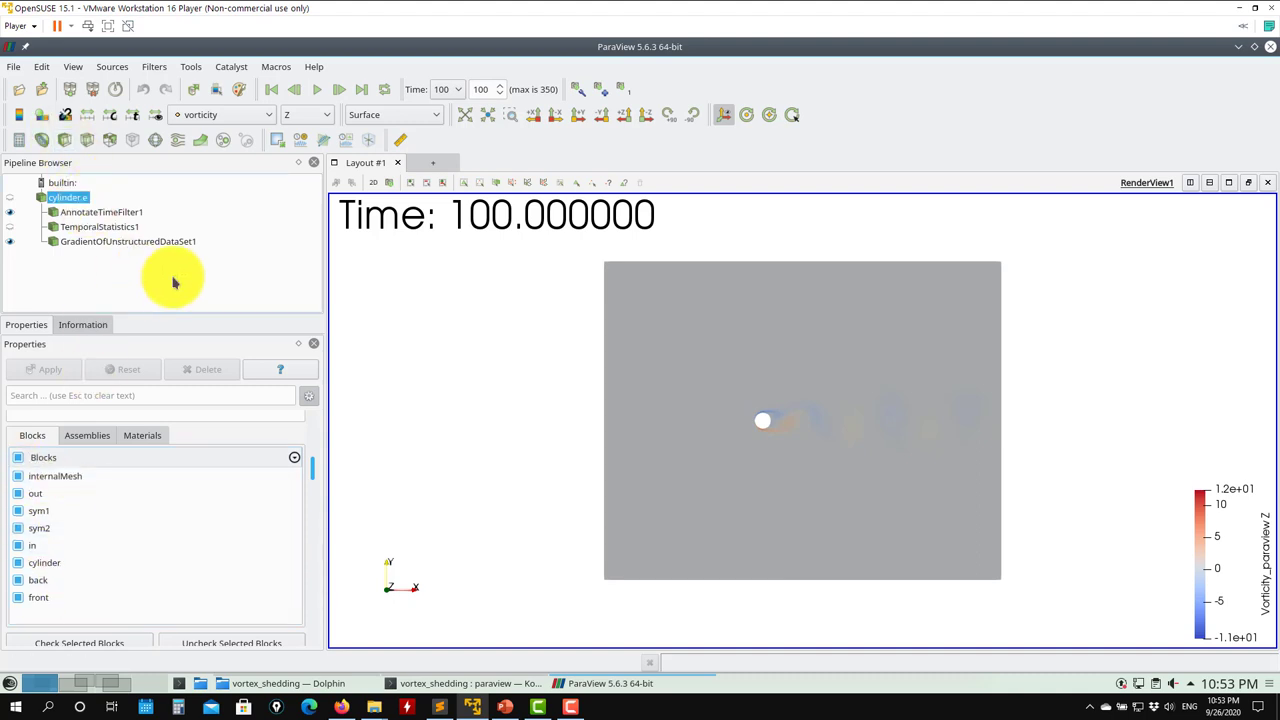
drag(318, 472, 180, 263)
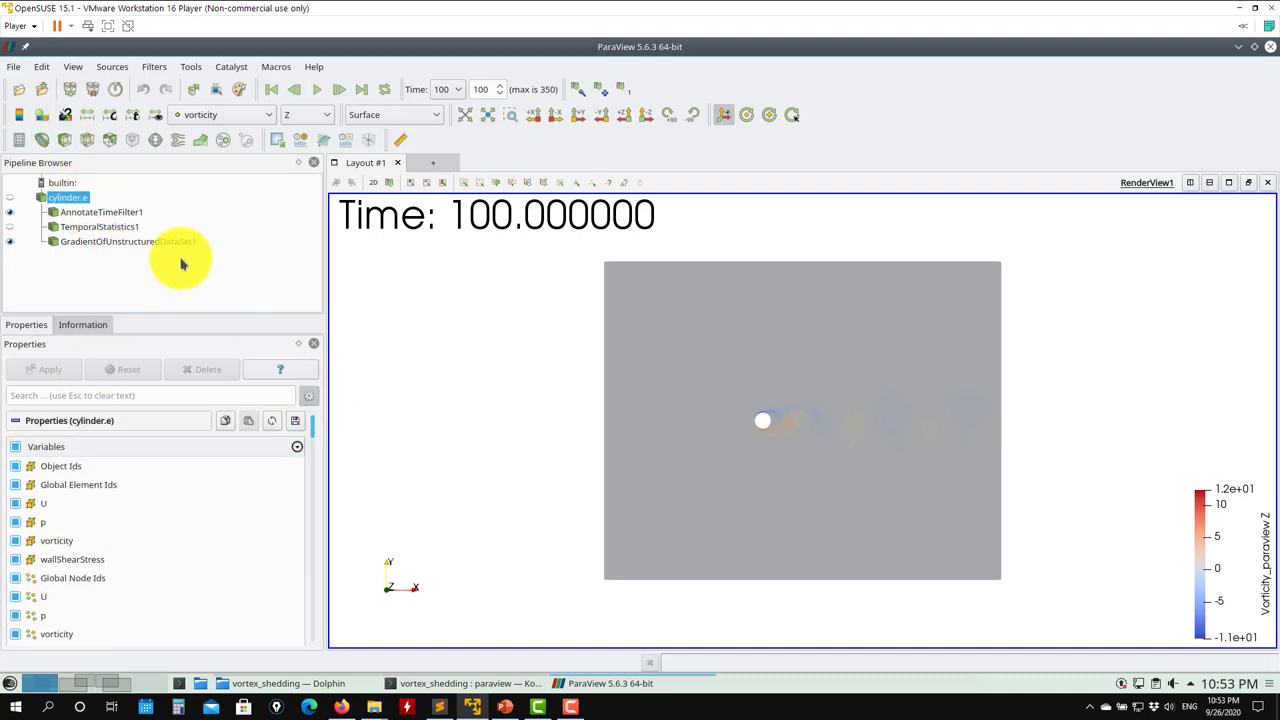
Examine the properties of AnnotateTimeFilter1 and look up the filter in the alphabetical filter list
click(85, 213)
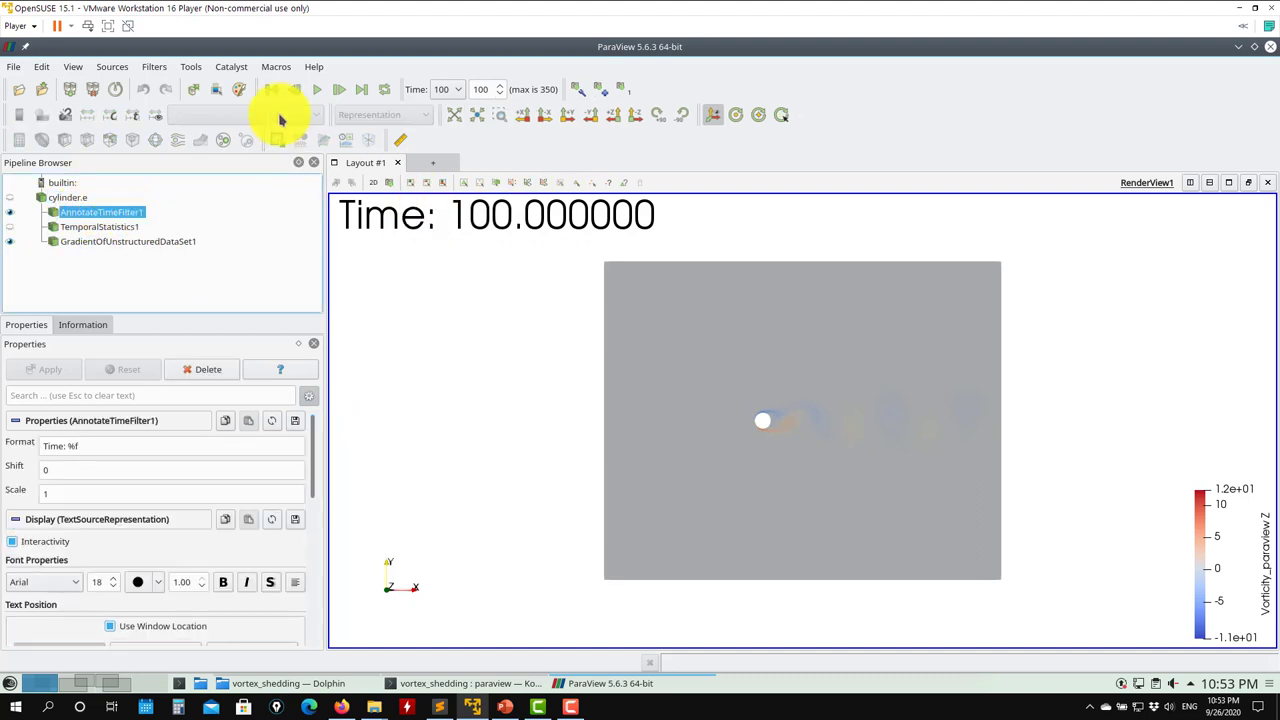
click(155, 66)
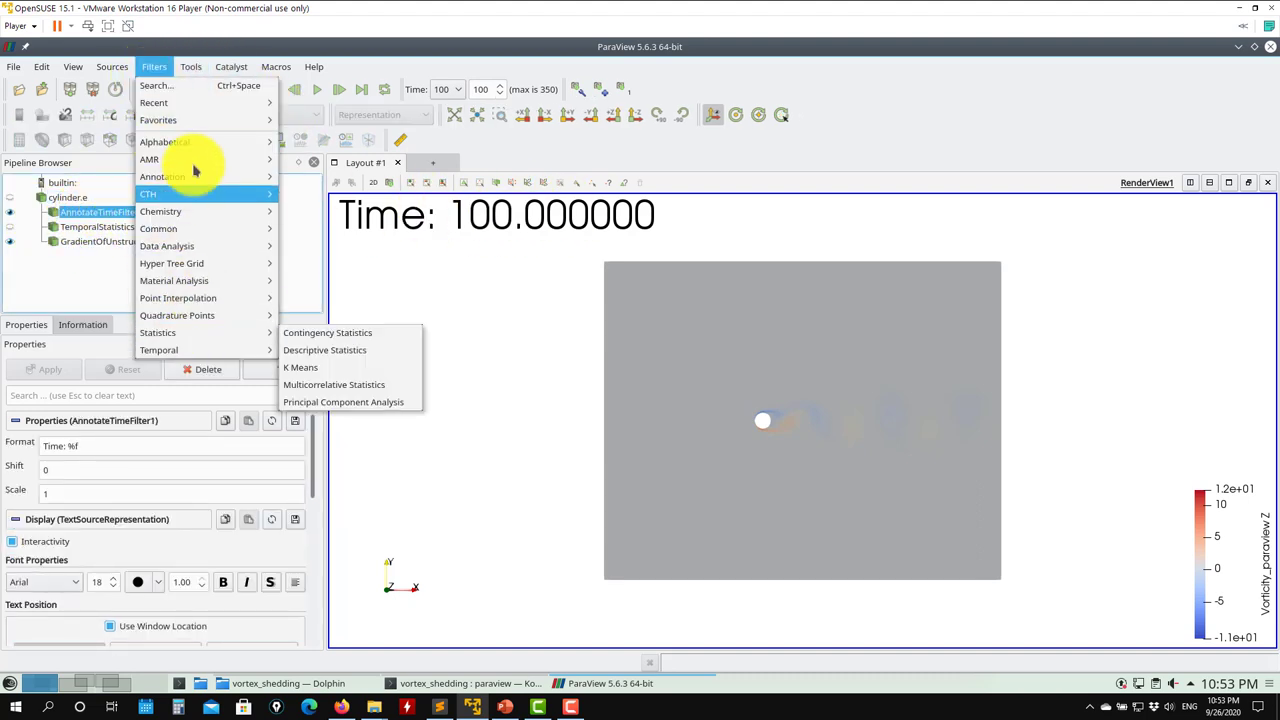
mouse_move(203, 143)
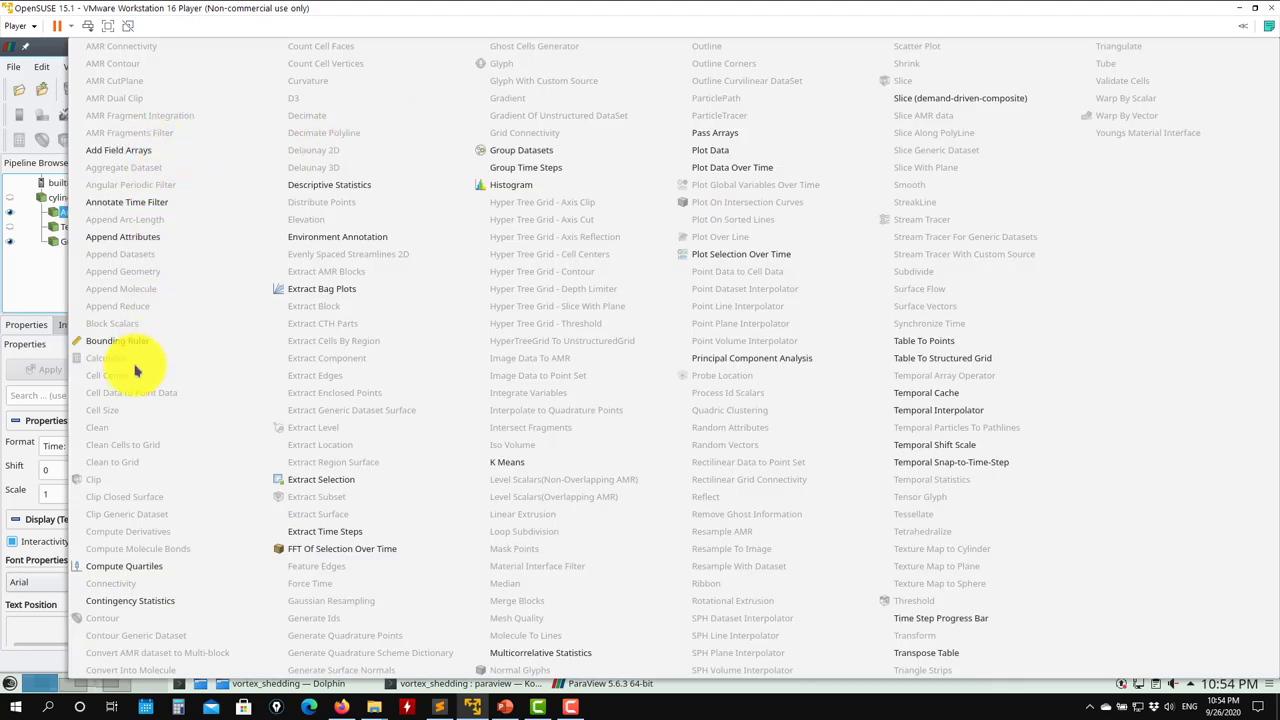
click(35, 290)
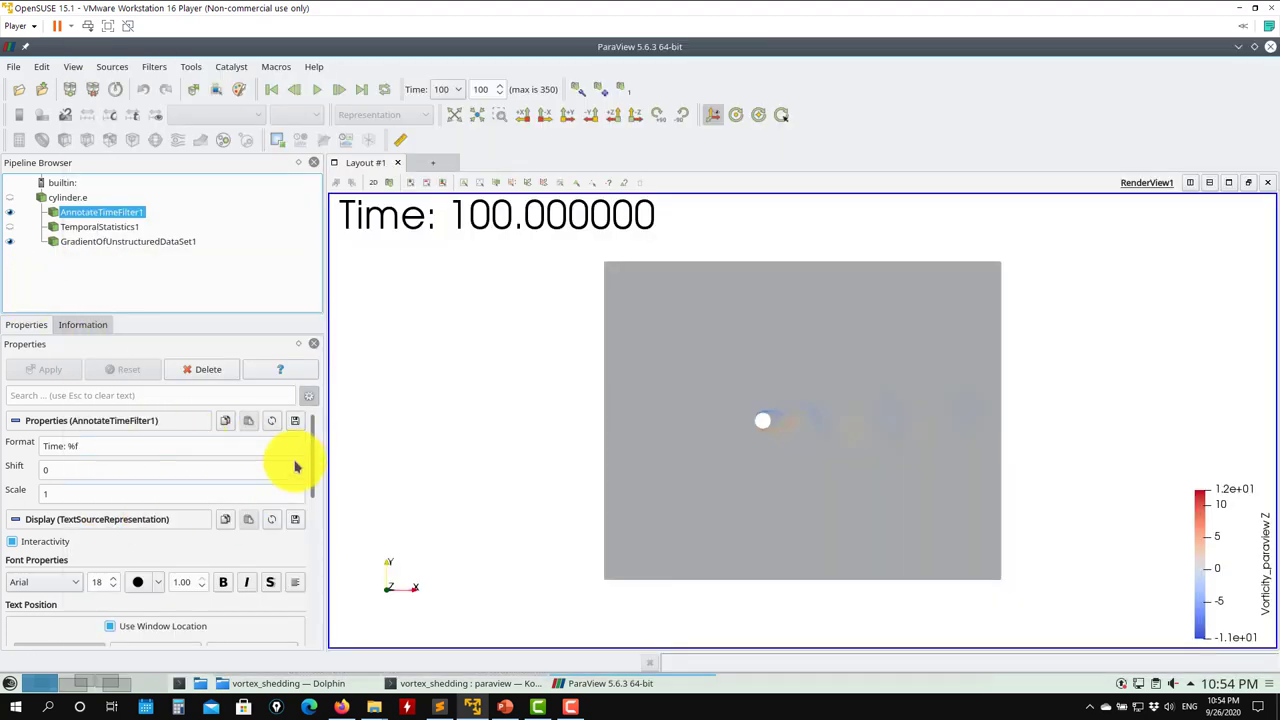
drag(314, 443, 303, 272)
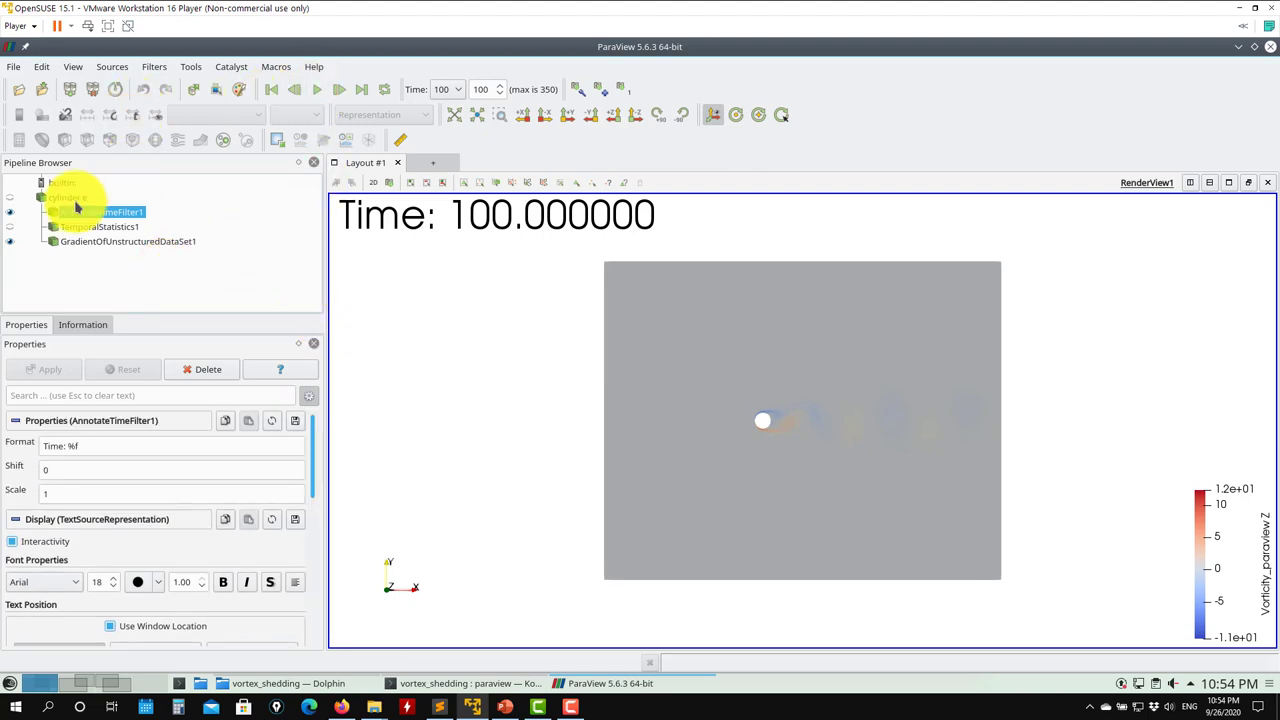
Examine the properties of GradientOfUnstructuredDataSet1, including its scalar array, gradient, vorticity and Q-criterion settings
click(115, 241)
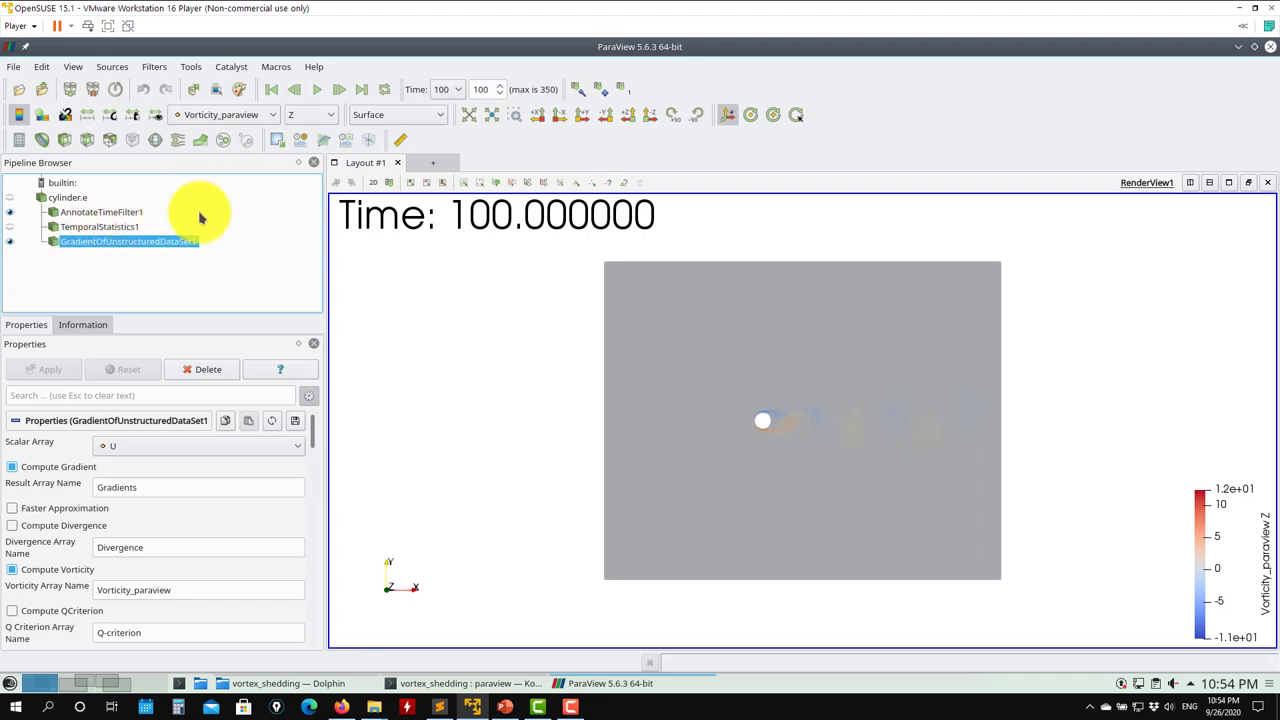
click(154, 66)
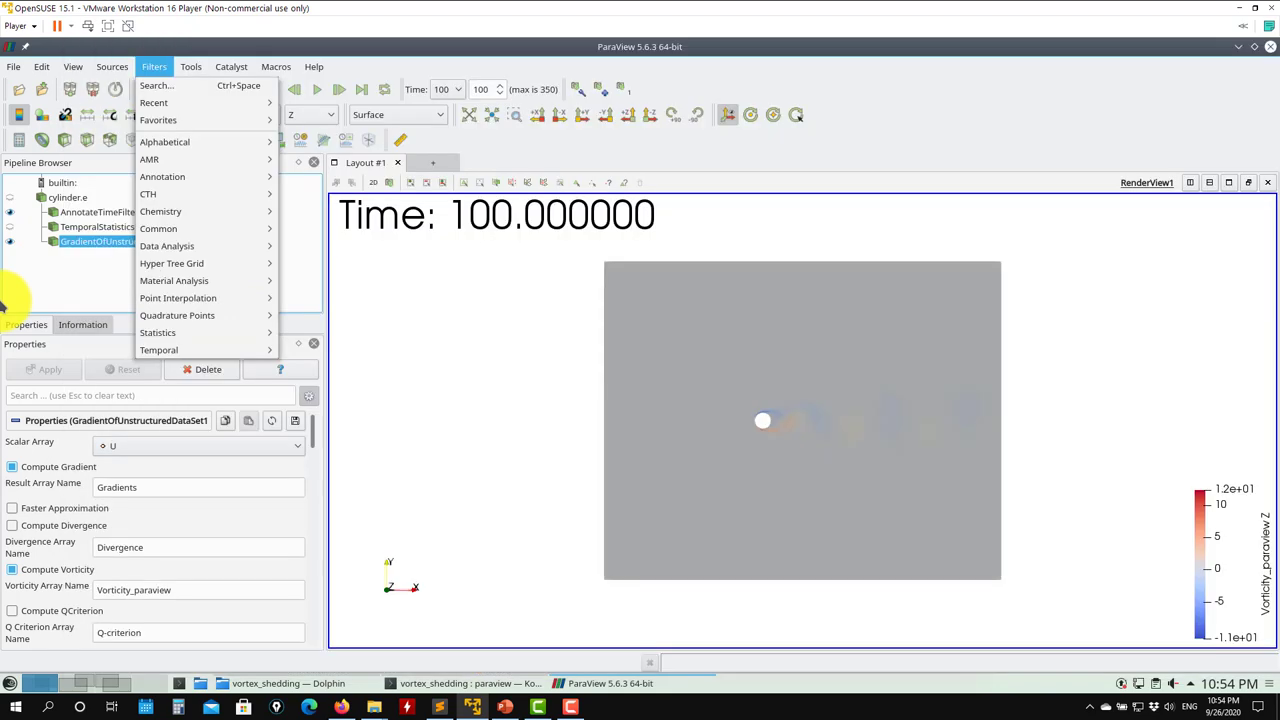
click(4, 303)
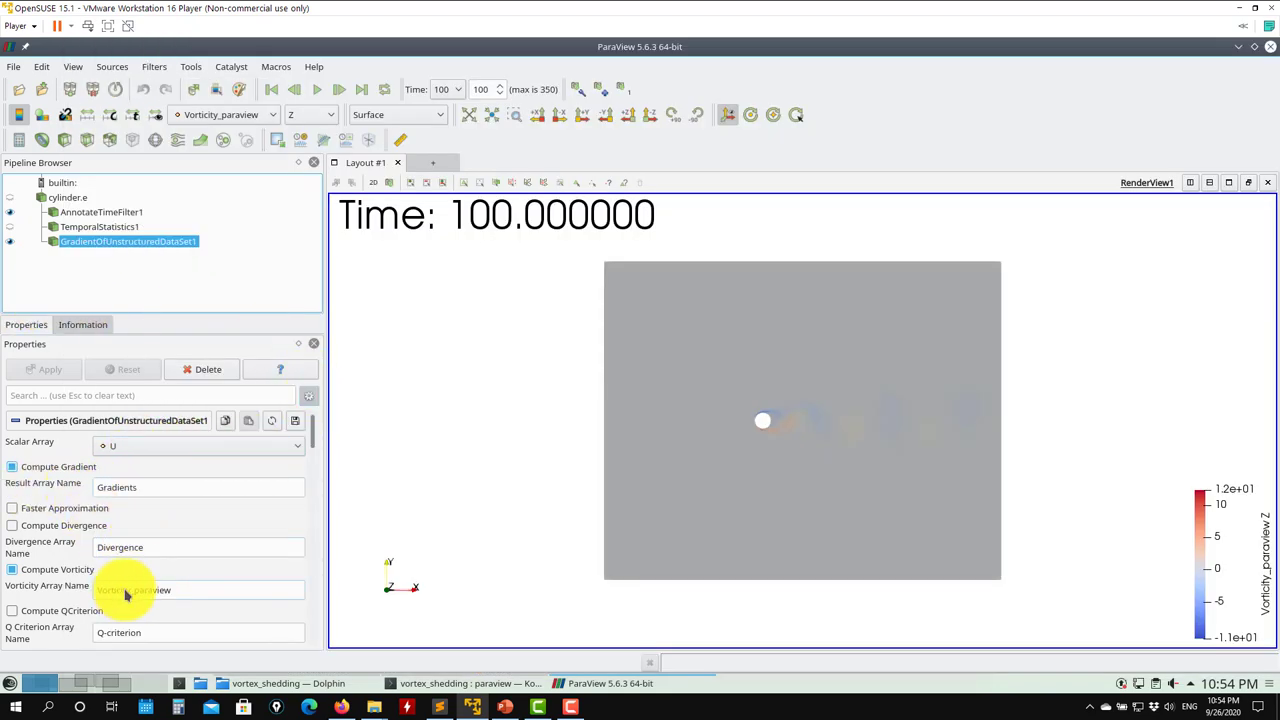
mouse_move(314, 429)
mouse_down()
mouse_move(314, 463)
mouse_move(313, 452)
mouse_up()
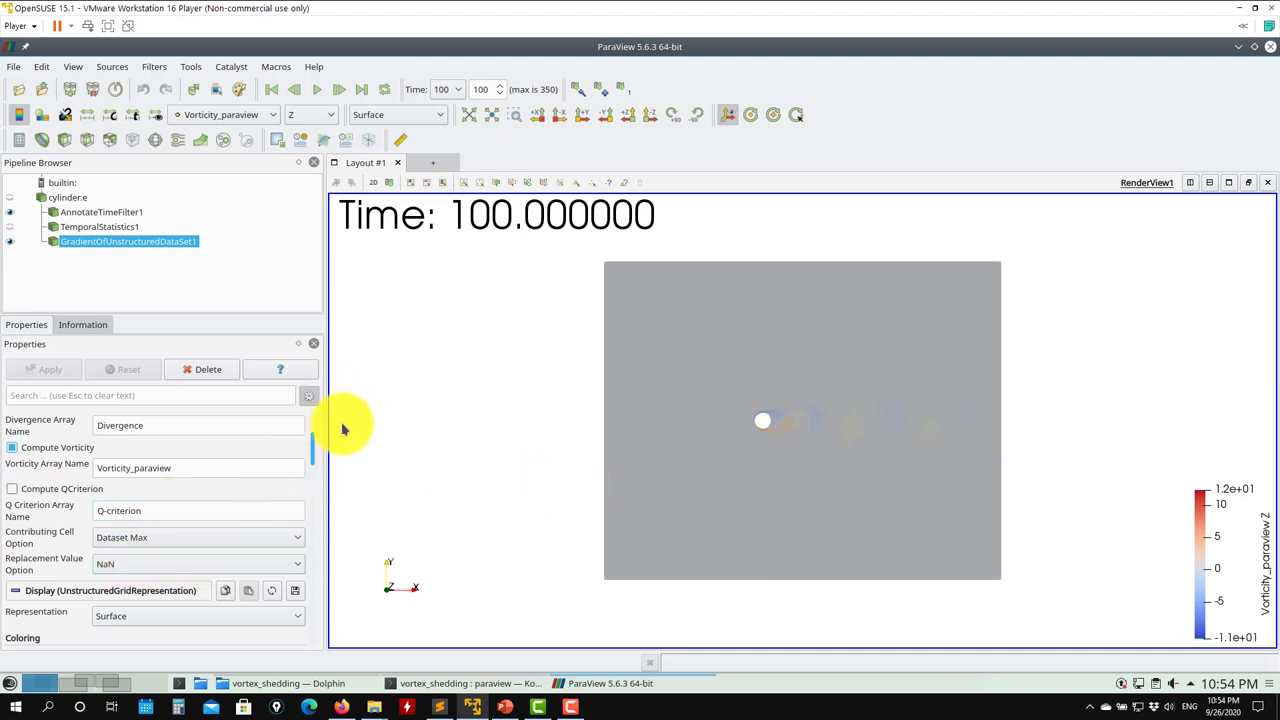
drag(314, 443, 320, 271)
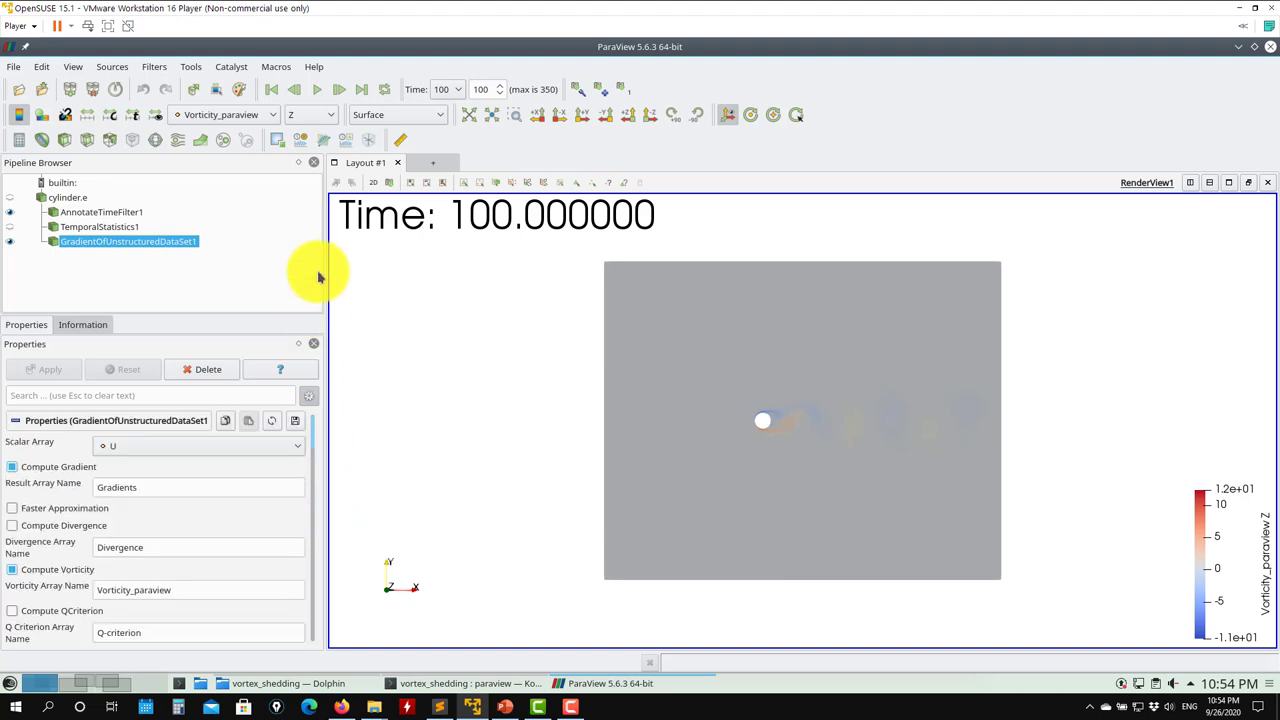
Hide GradientOfUnstructuredDataSet1 and bring up TemporalStatistics1 to review its average, minimum, maximum and standard deviation options
click(10, 241)
click(104, 228)
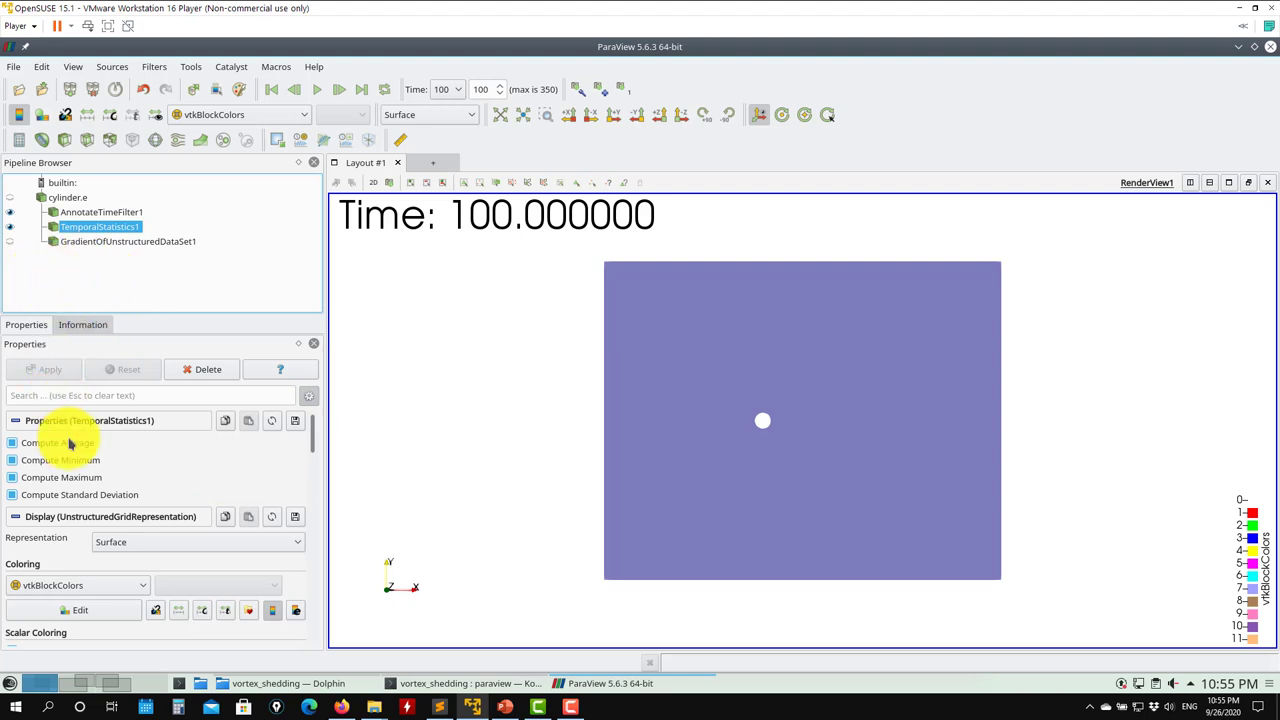
mouse_move(181, 443)
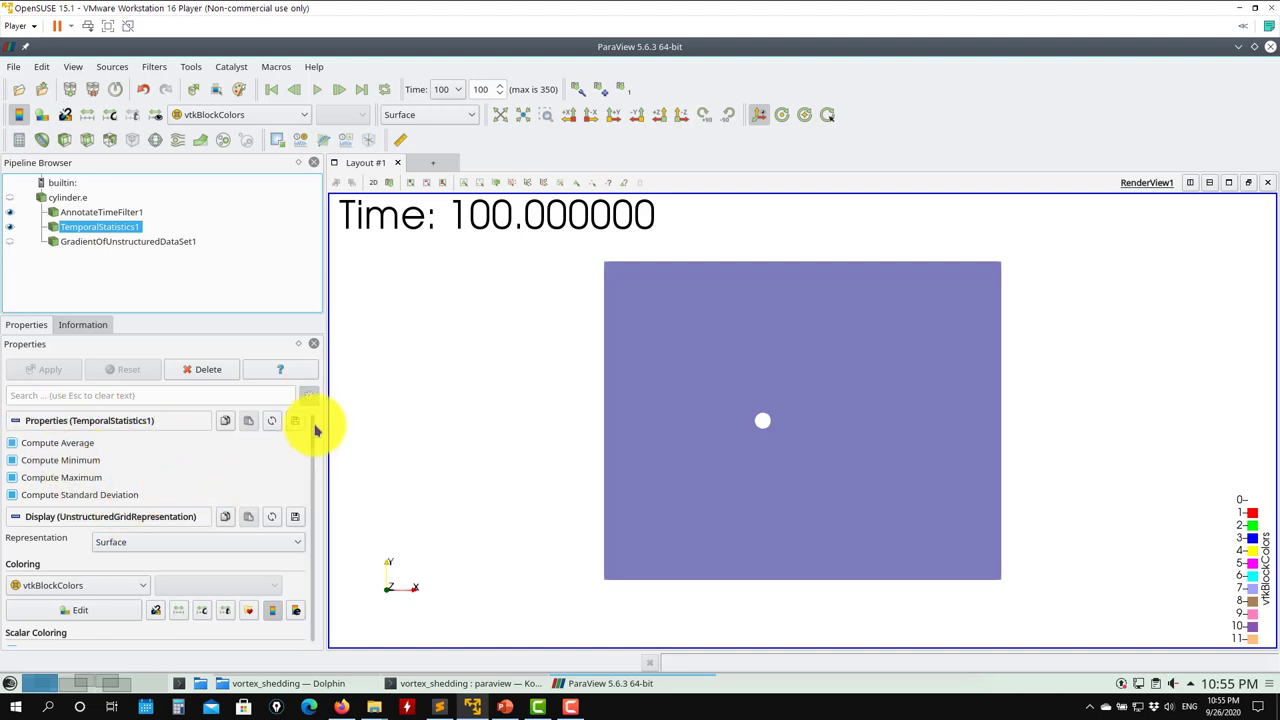
scroll(314, 428, down, 15)
scroll(308, 463, up, 13)
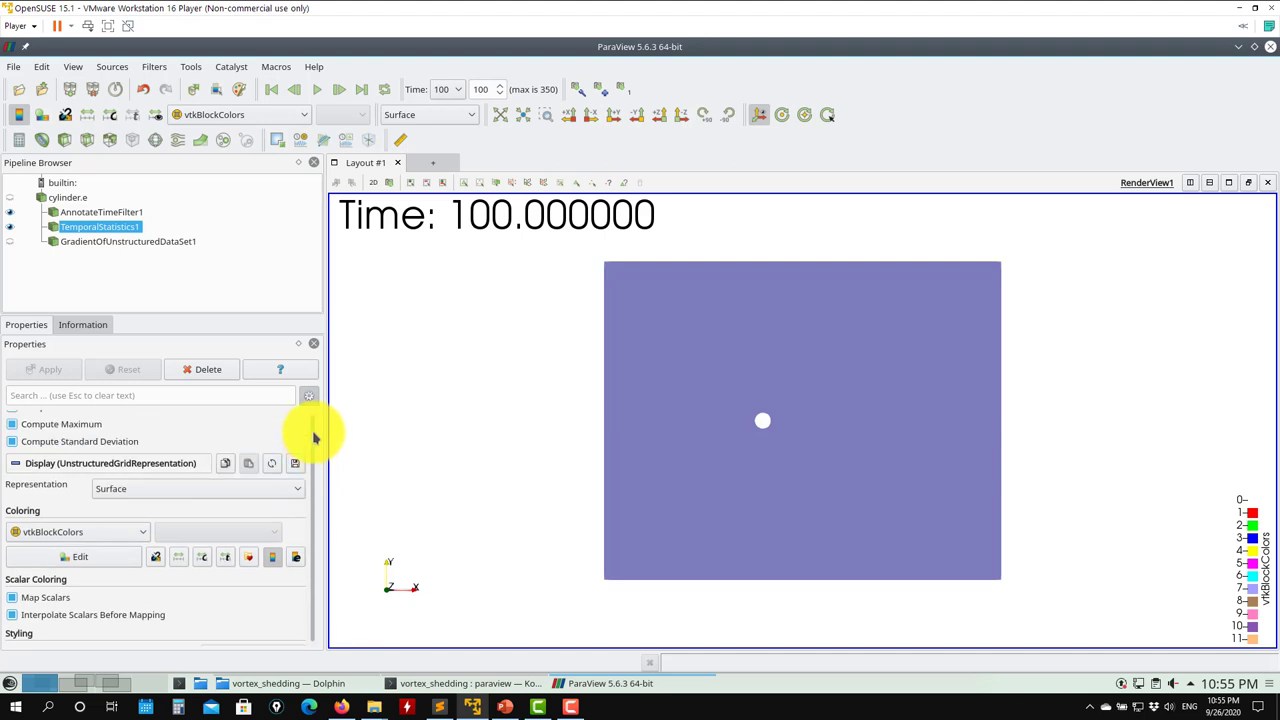
scroll(313, 442, up, 2)
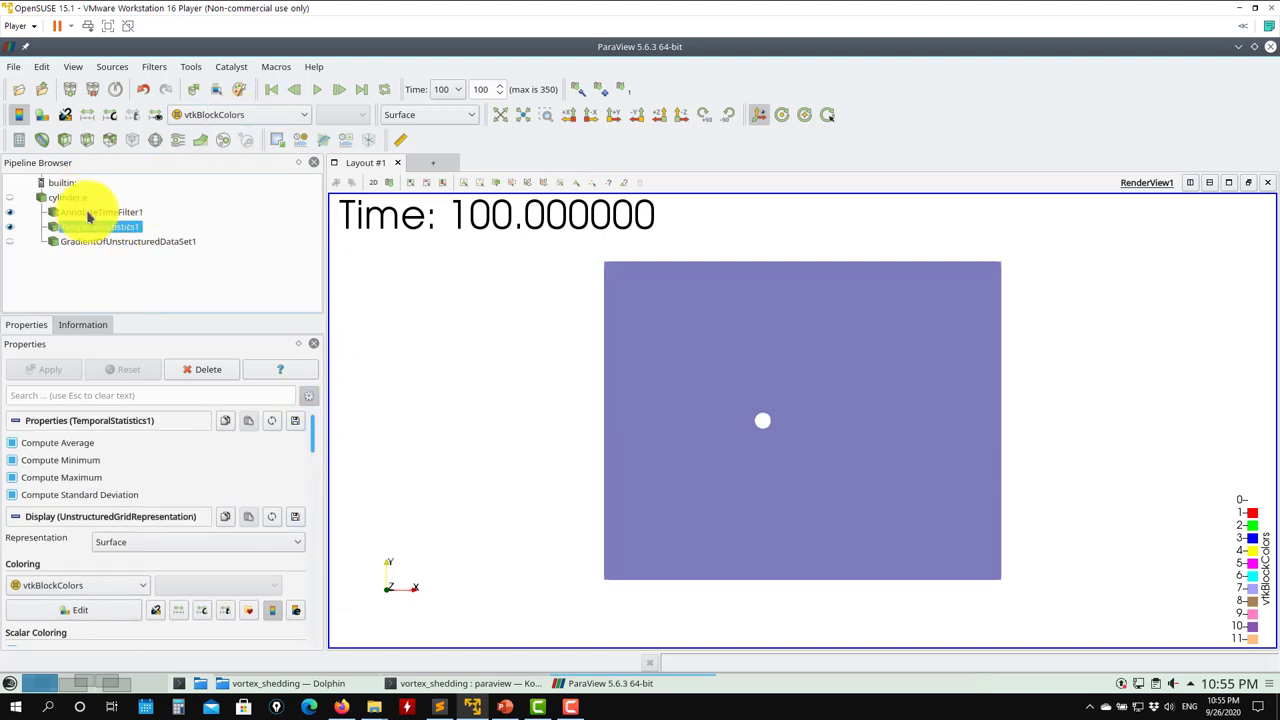
Look through the statistical arrays available for coloring TemporalStatistics1
click(280, 112)
drag(301, 297, 321, 137)
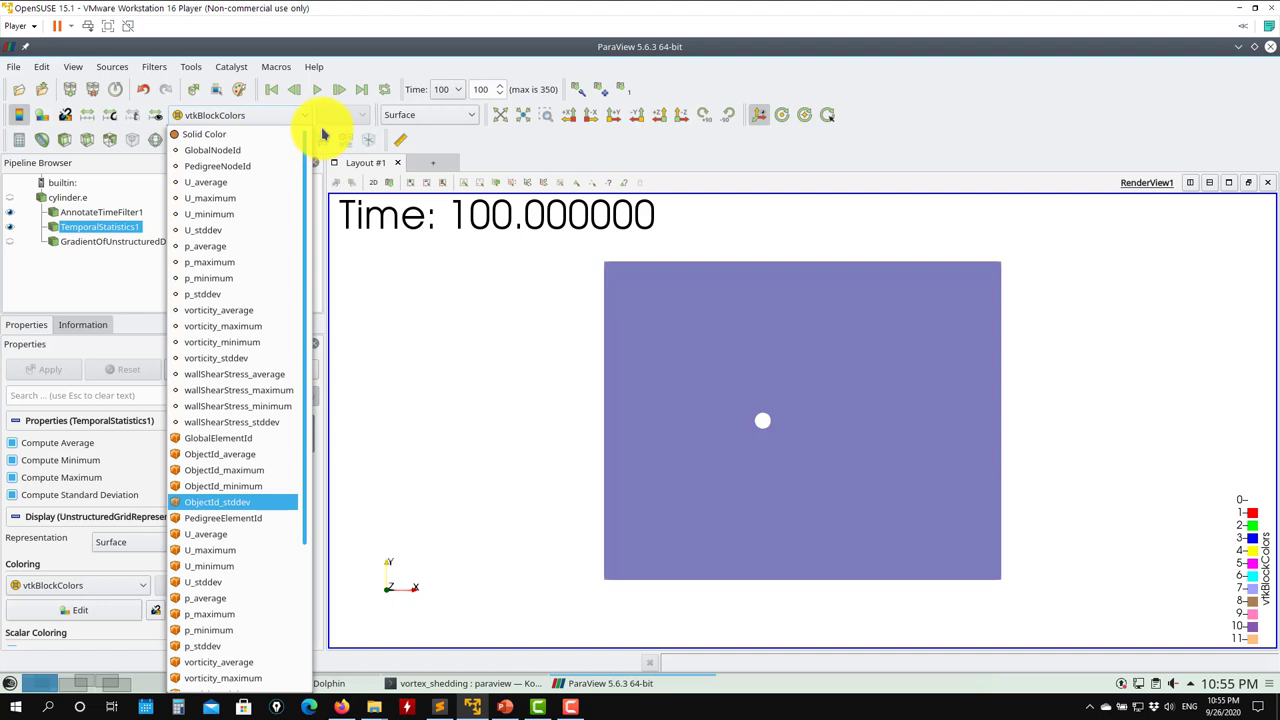
click(12, 221)
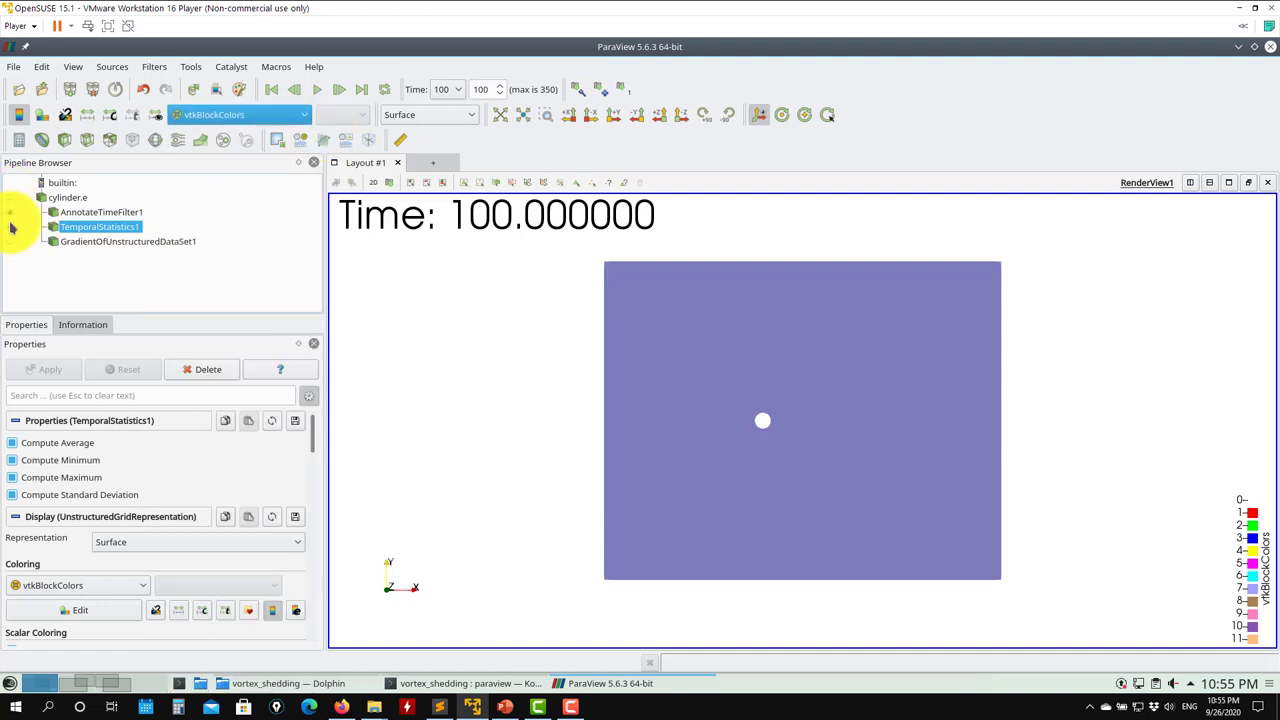
Show cylinder.e in place of TemporalStatistics1 and color it by the point arrays U, p and vorticity in turn
click(10, 227)
click(10, 197)
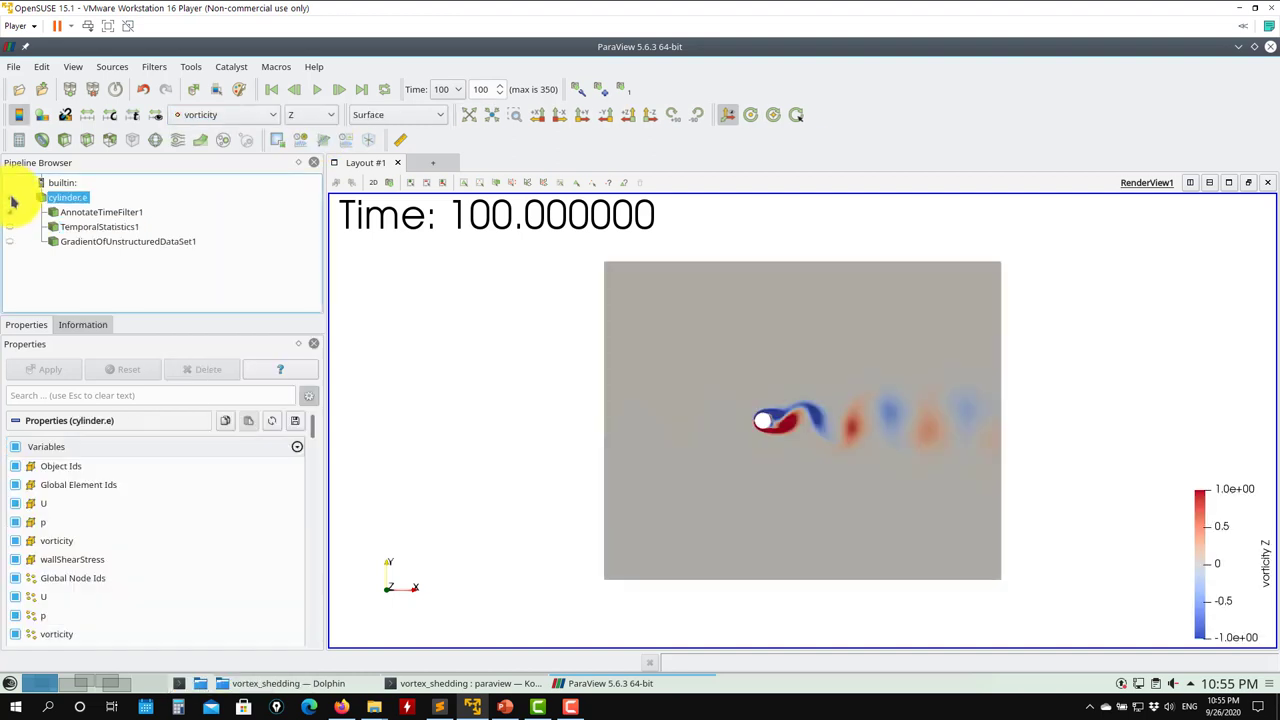
click(255, 113)
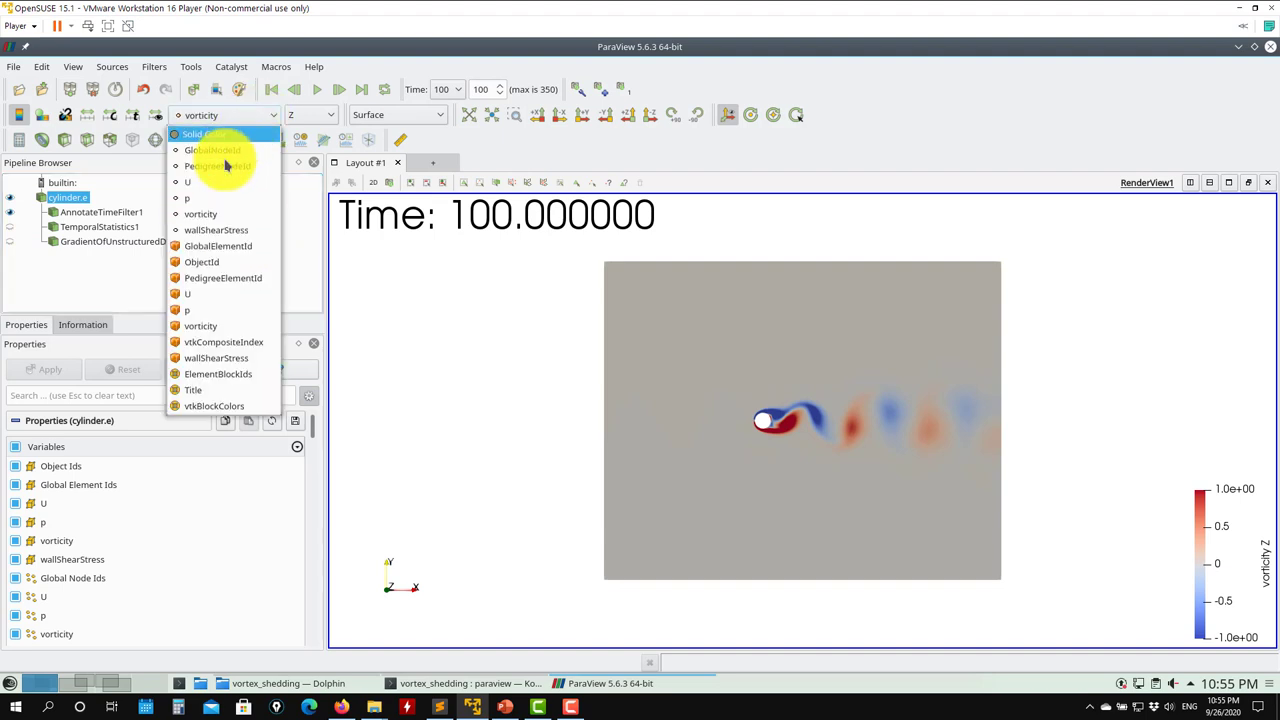
click(205, 196)
click(243, 118)
click(214, 199)
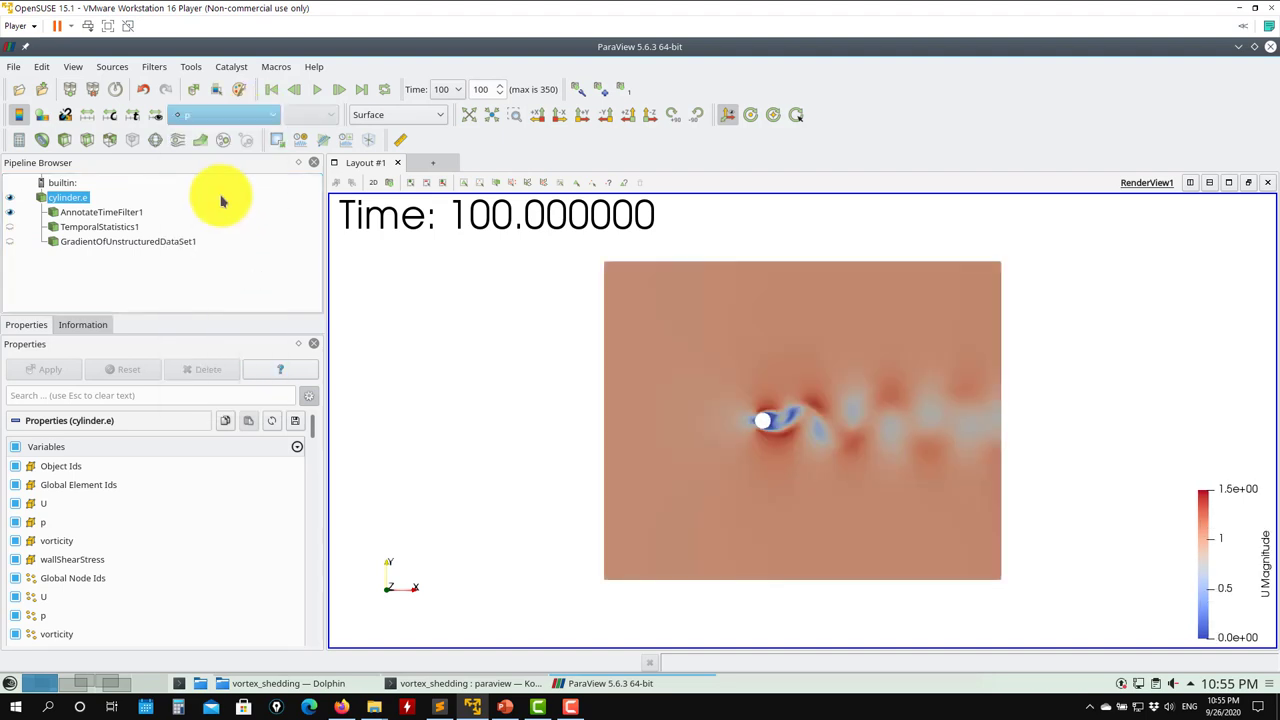
click(253, 114)
click(222, 216)
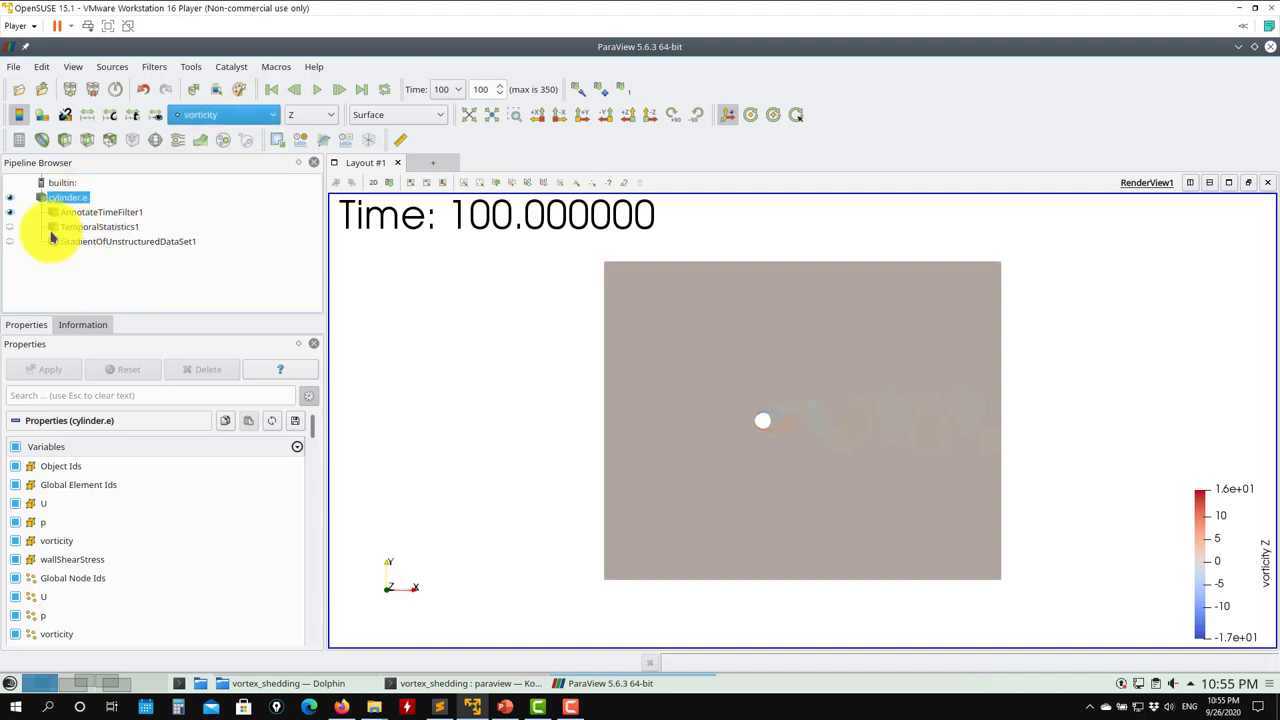
Show TemporalStatistics1 in place of cylinder.e and color it by the U_average point array
click(12, 228)
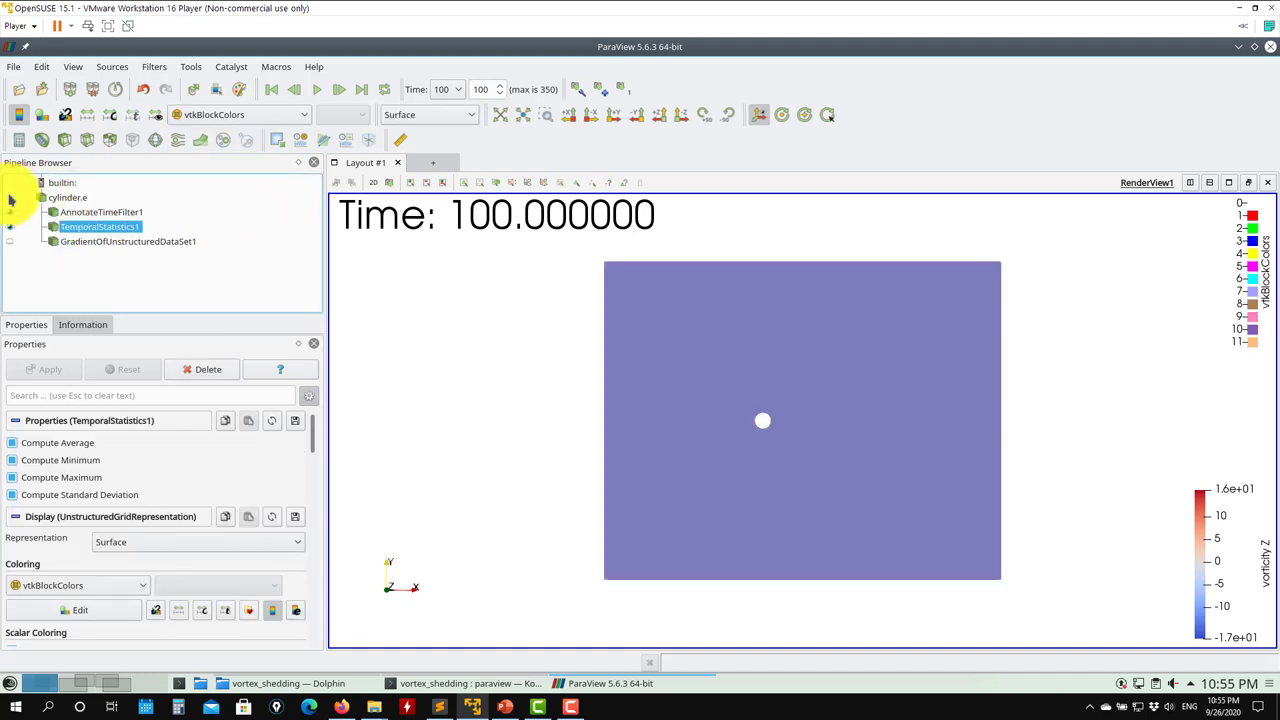
click(258, 117)
drag(305, 280, 305, 114)
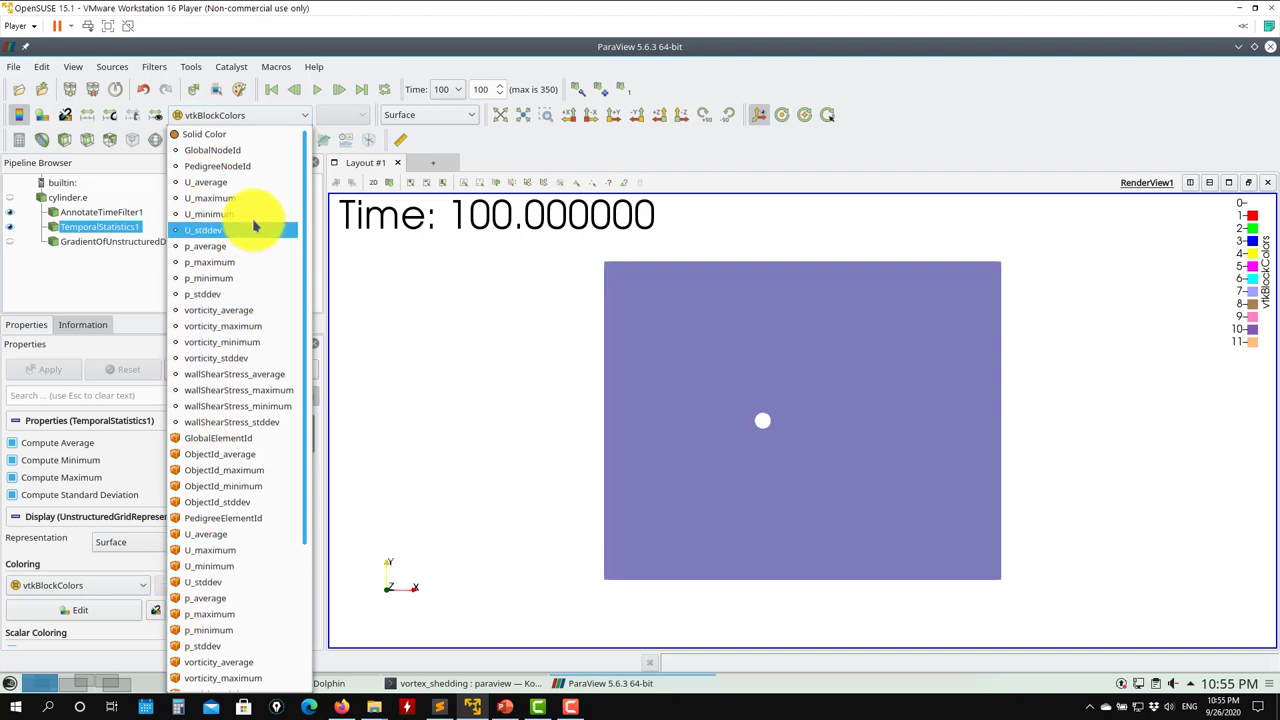
click(254, 186)
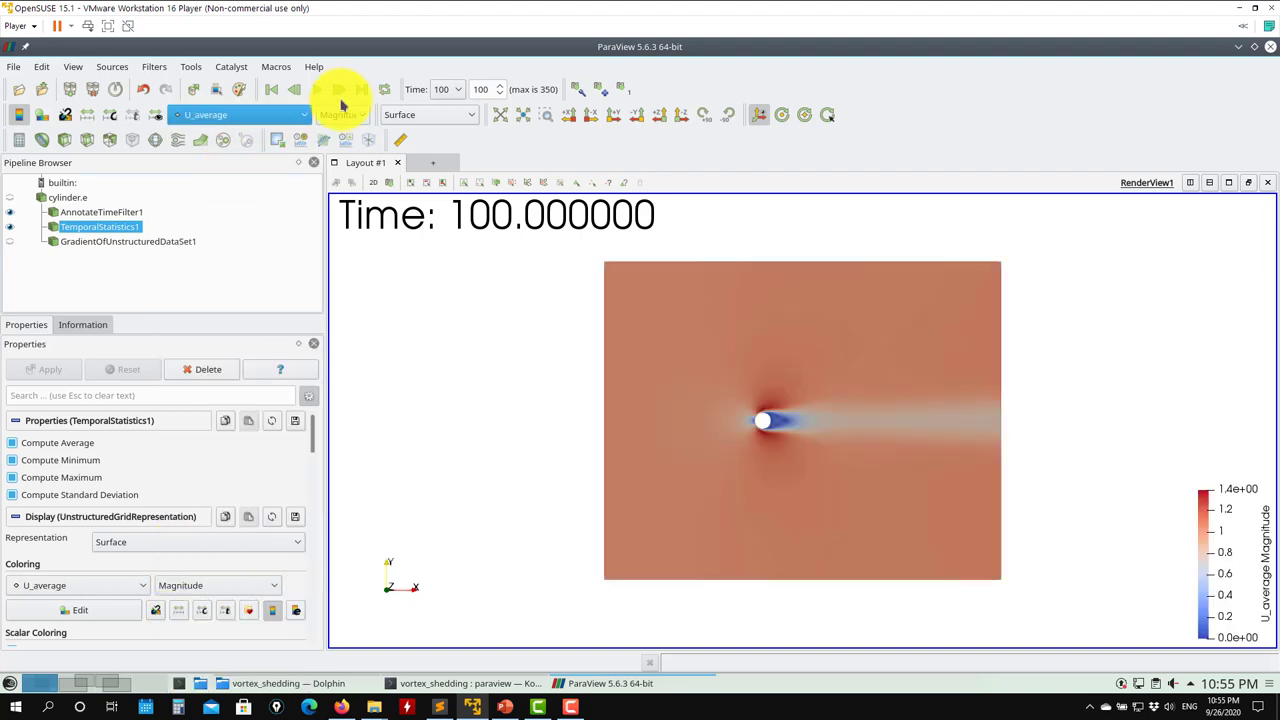
Play the animation of the averaged velocity field and stop it at time 19
click(315, 89)
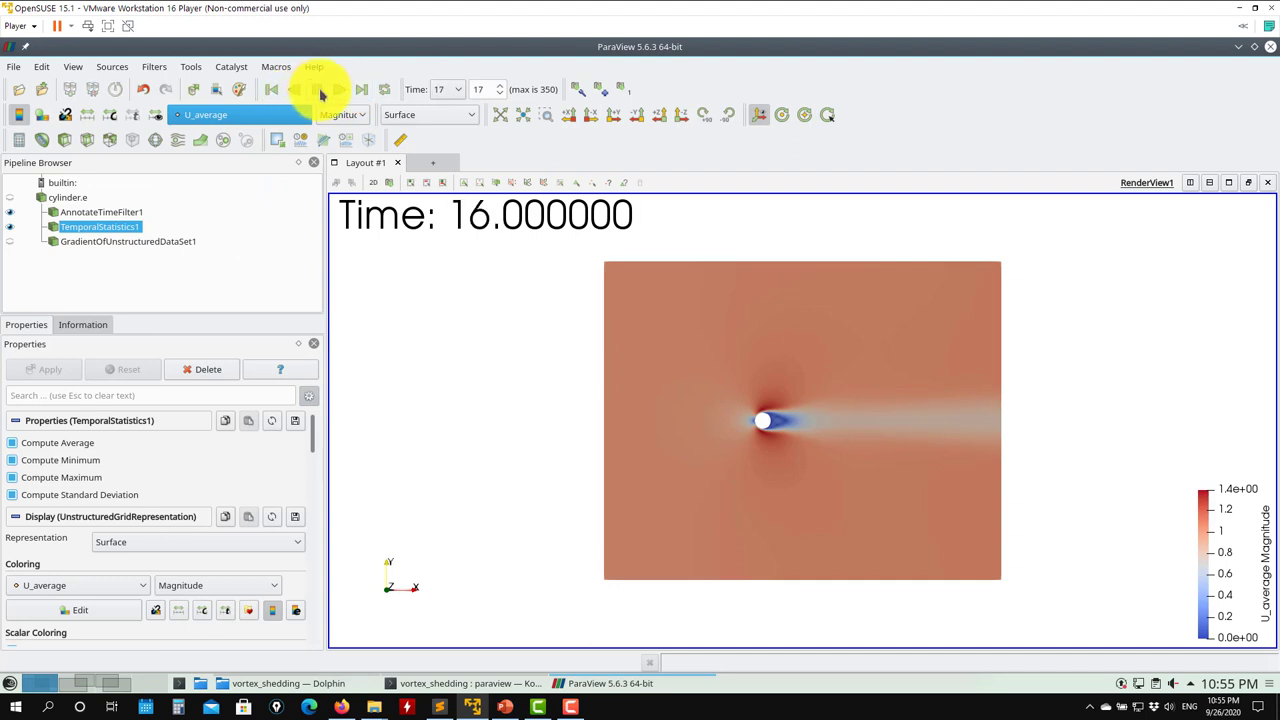
click(318, 90)
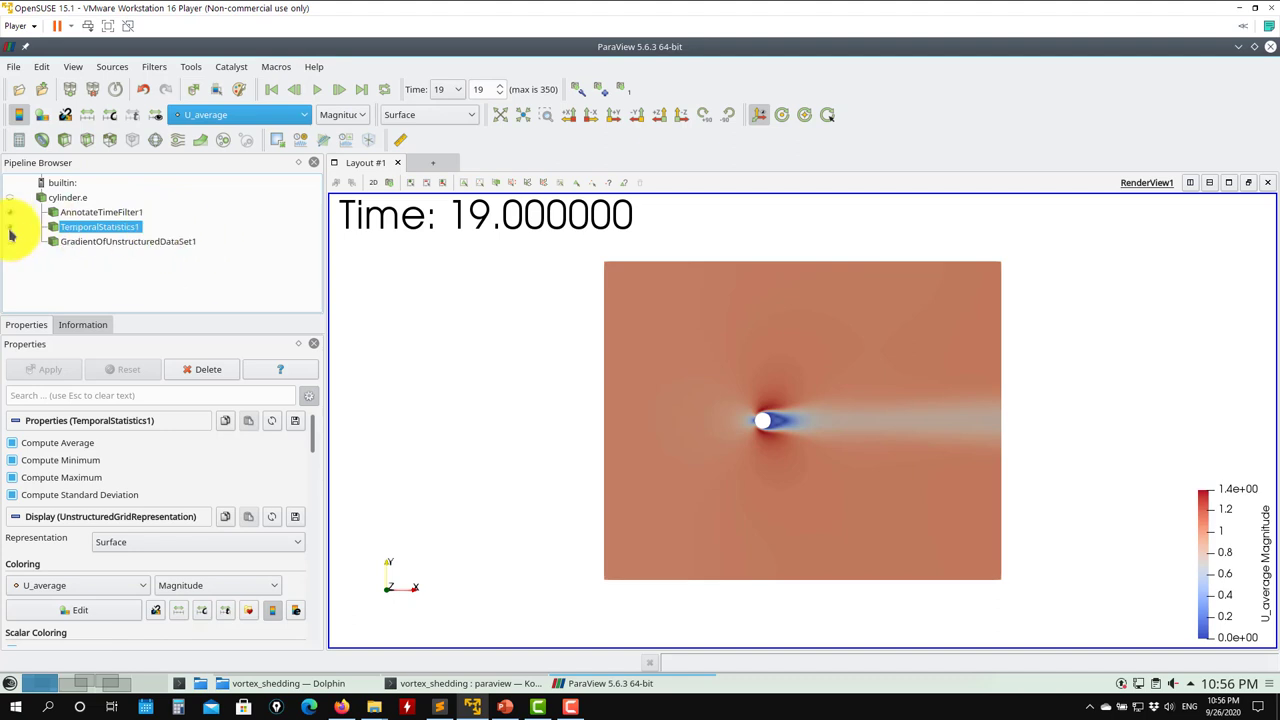
Try adding a Gradient Of Unstructured DataSet filter to TemporalStatistics1, and delete it without applying
click(110, 242)
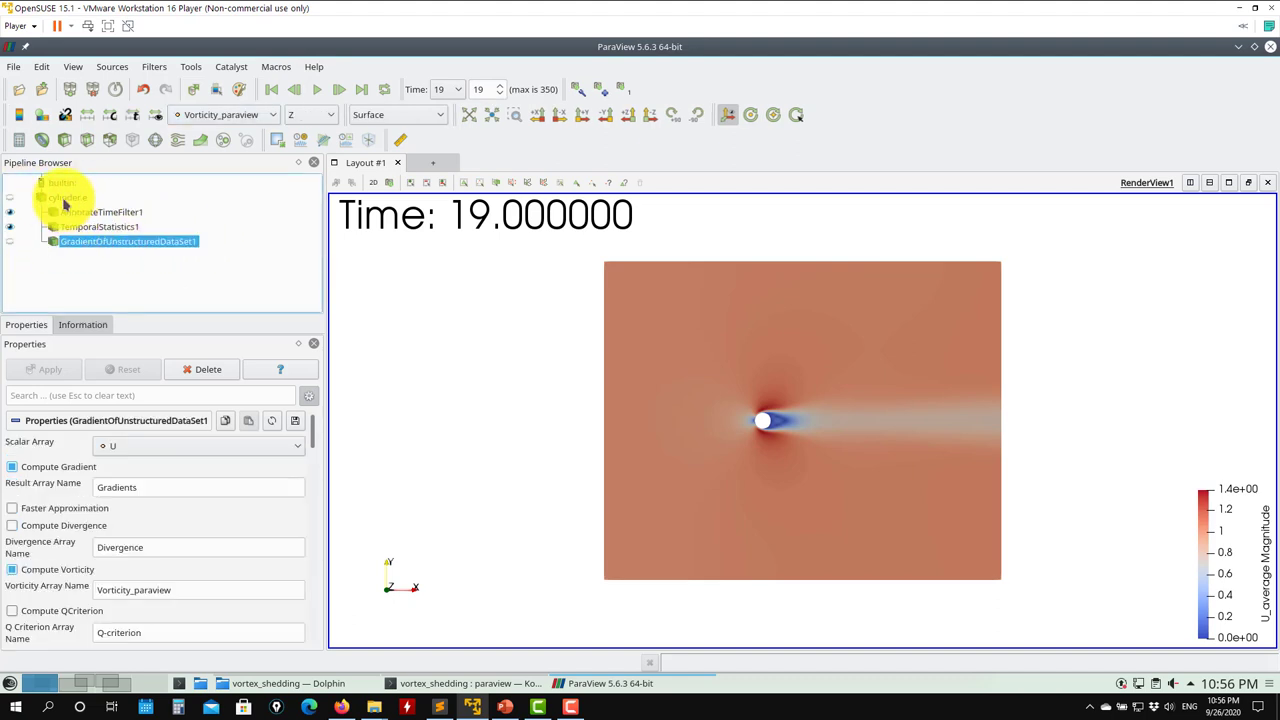
click(105, 227)
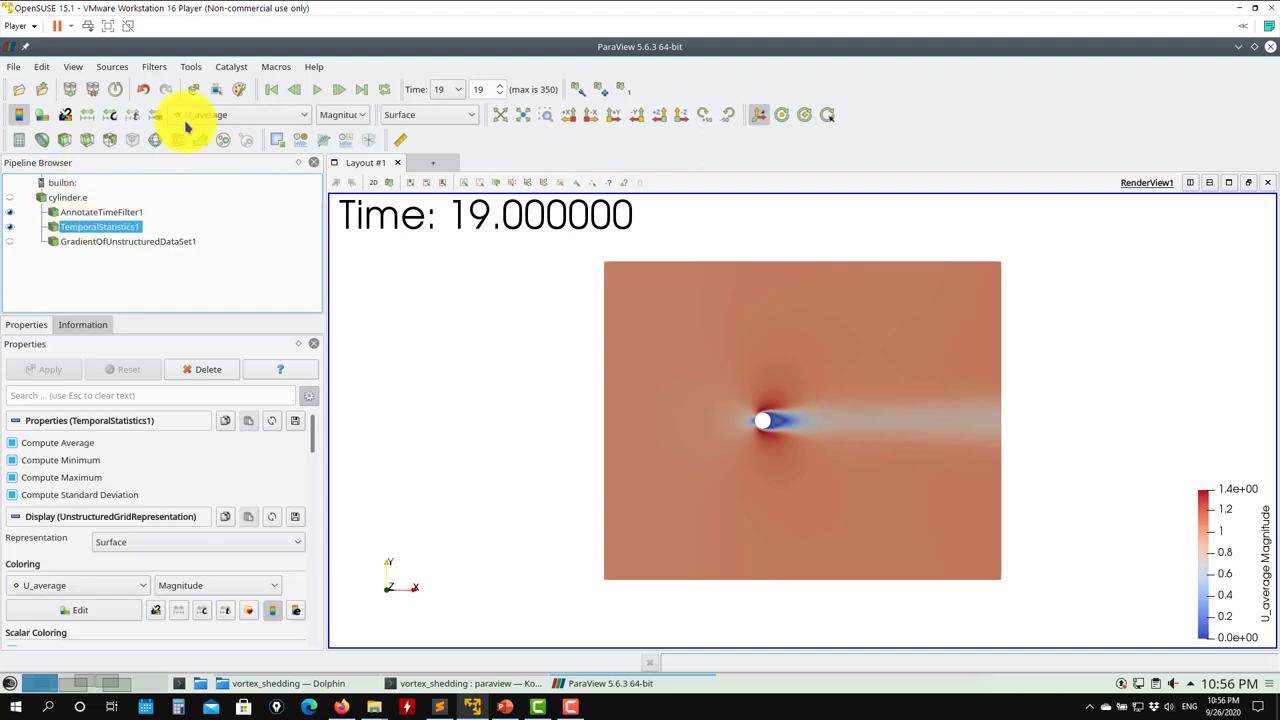
click(154, 67)
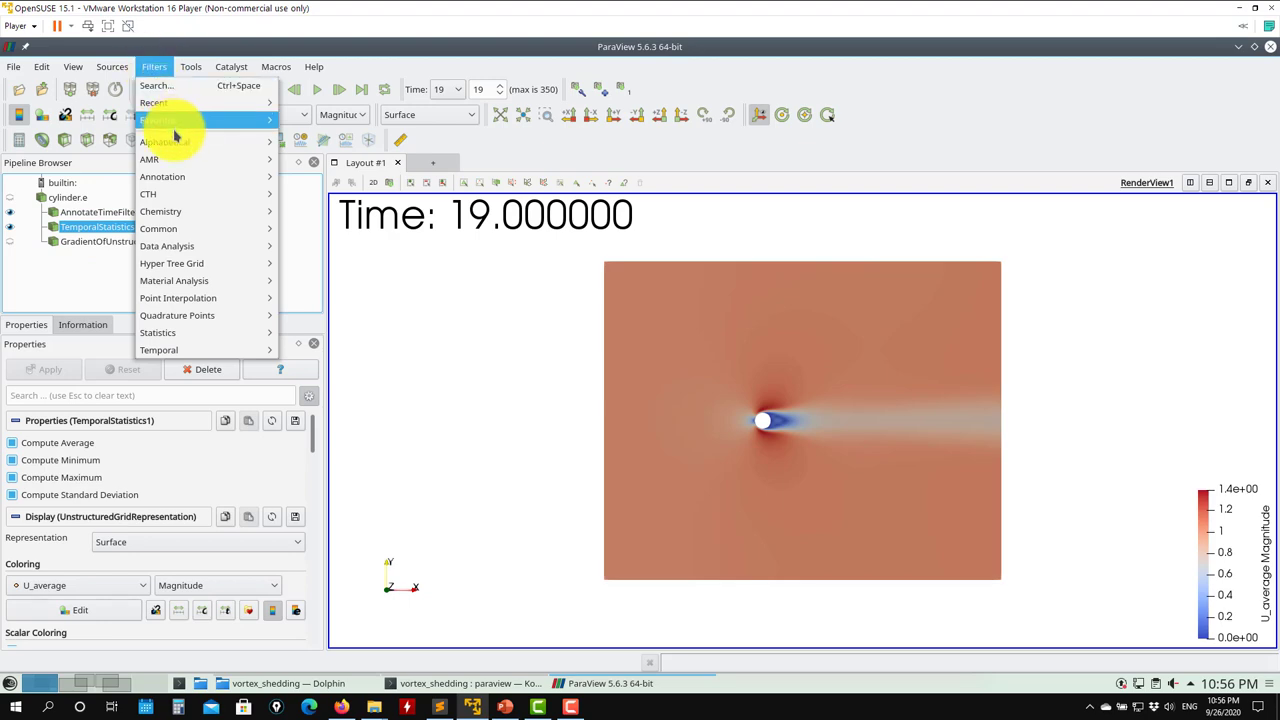
mouse_move(168, 142)
click(555, 115)
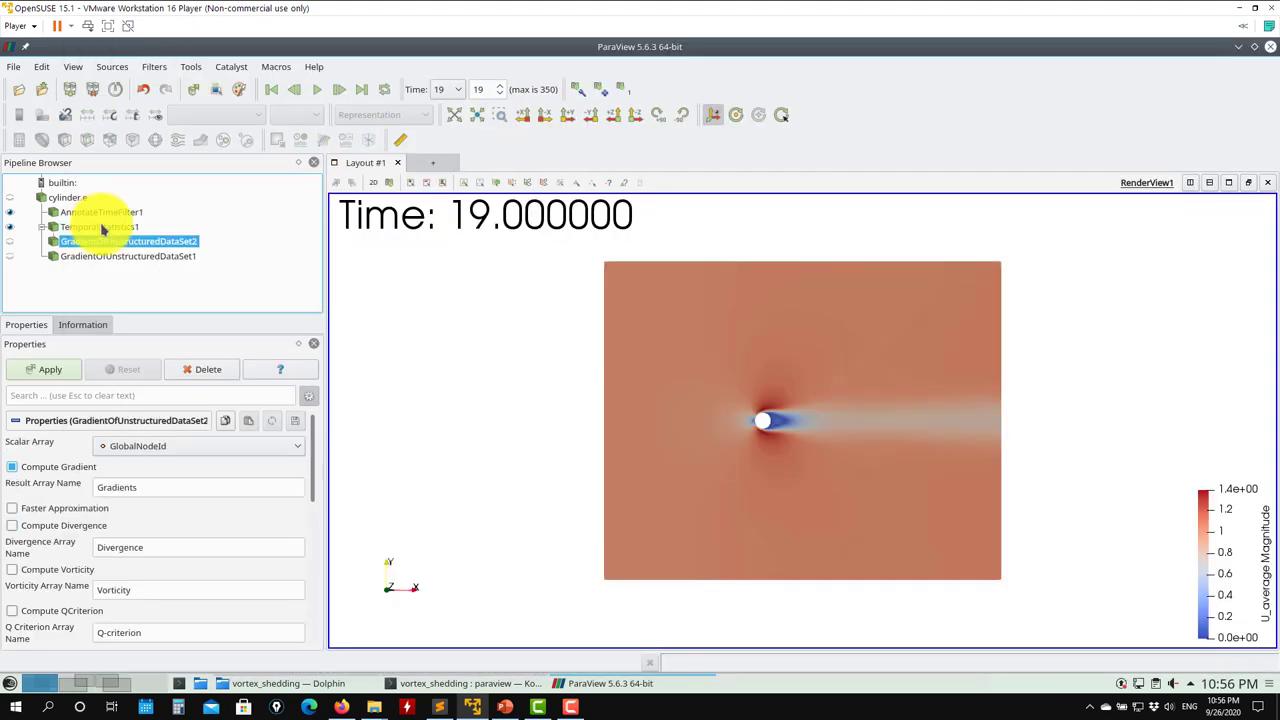
key(Delete)
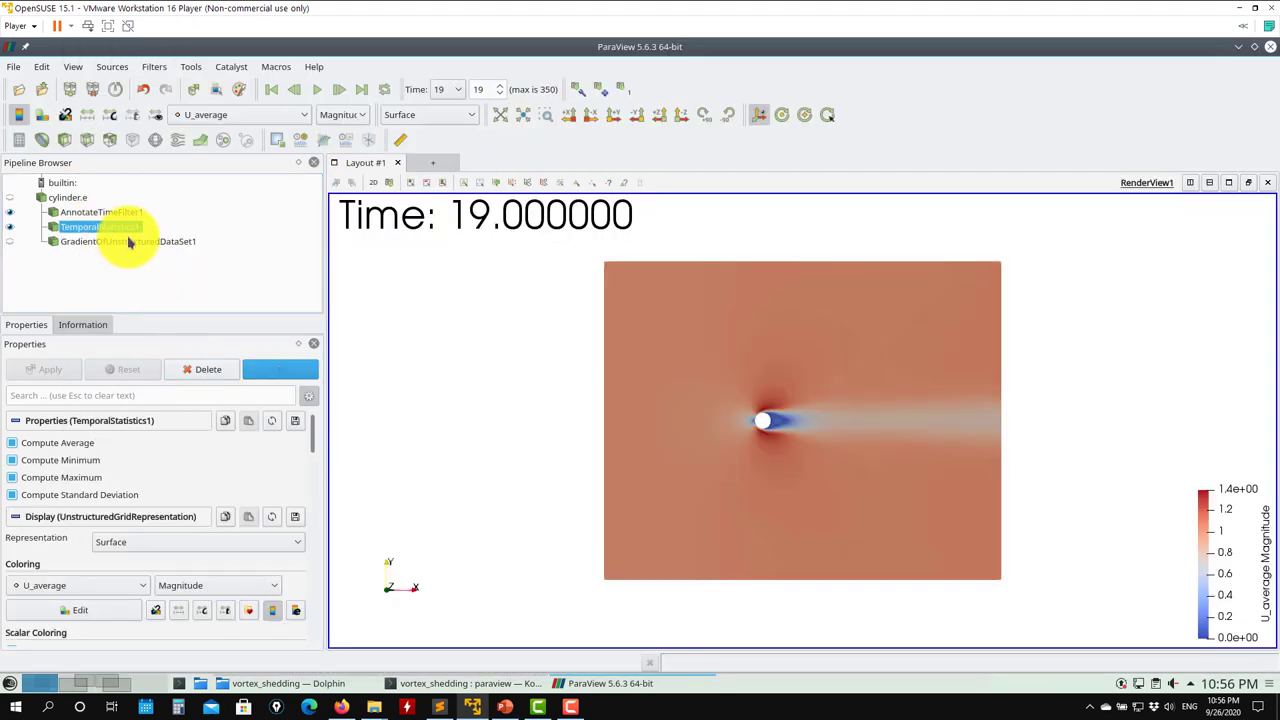
Select the cylinder.e source and look through the alphabetical list of filters that can be applied to it
click(64, 198)
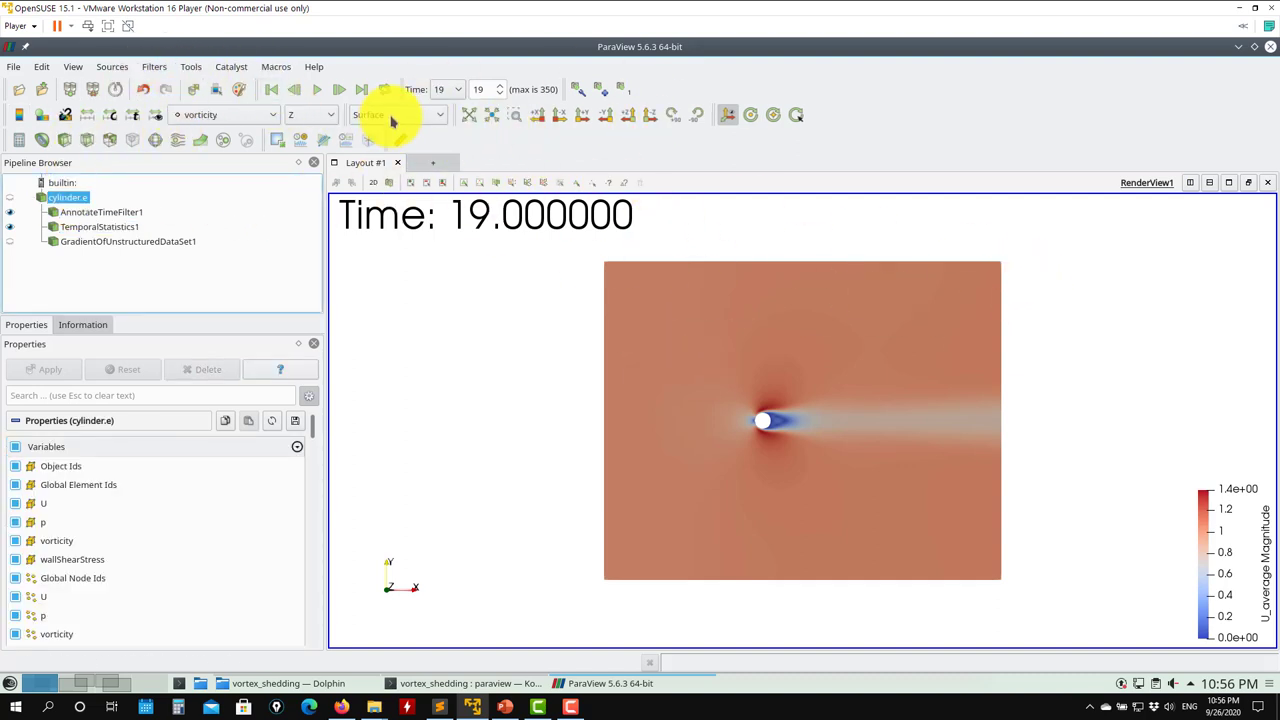
click(160, 67)
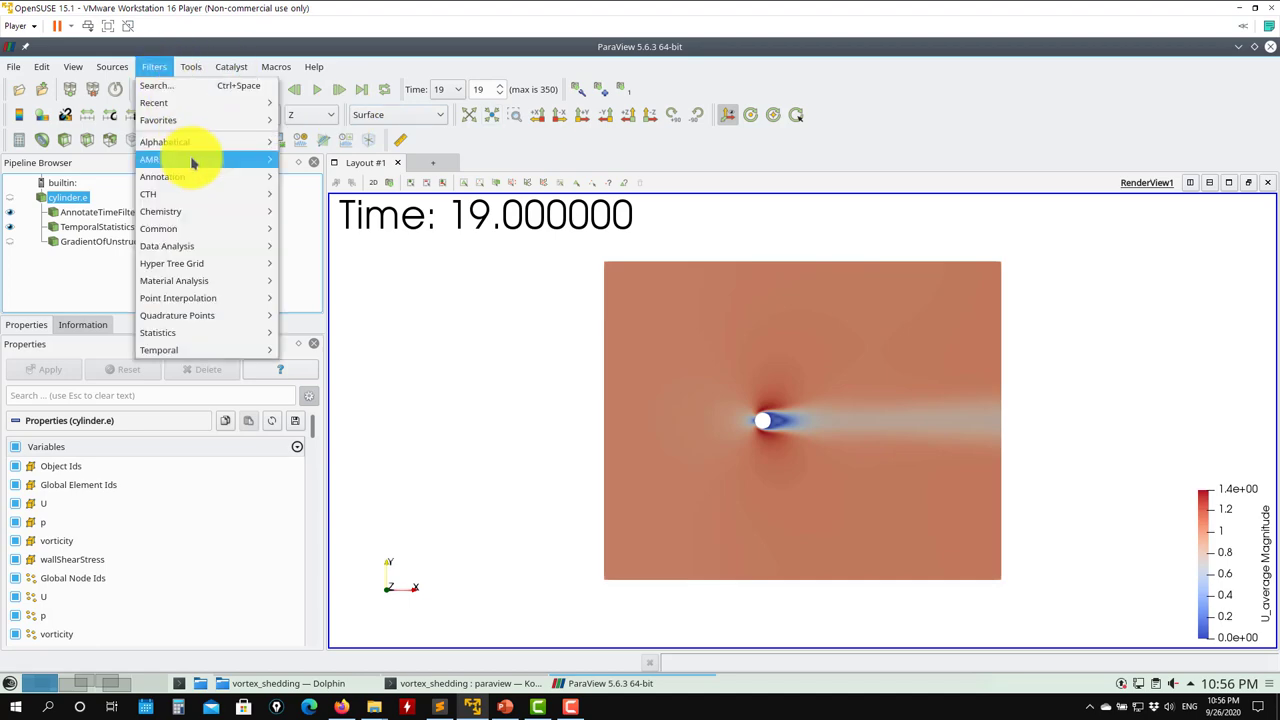
mouse_move(190, 140)
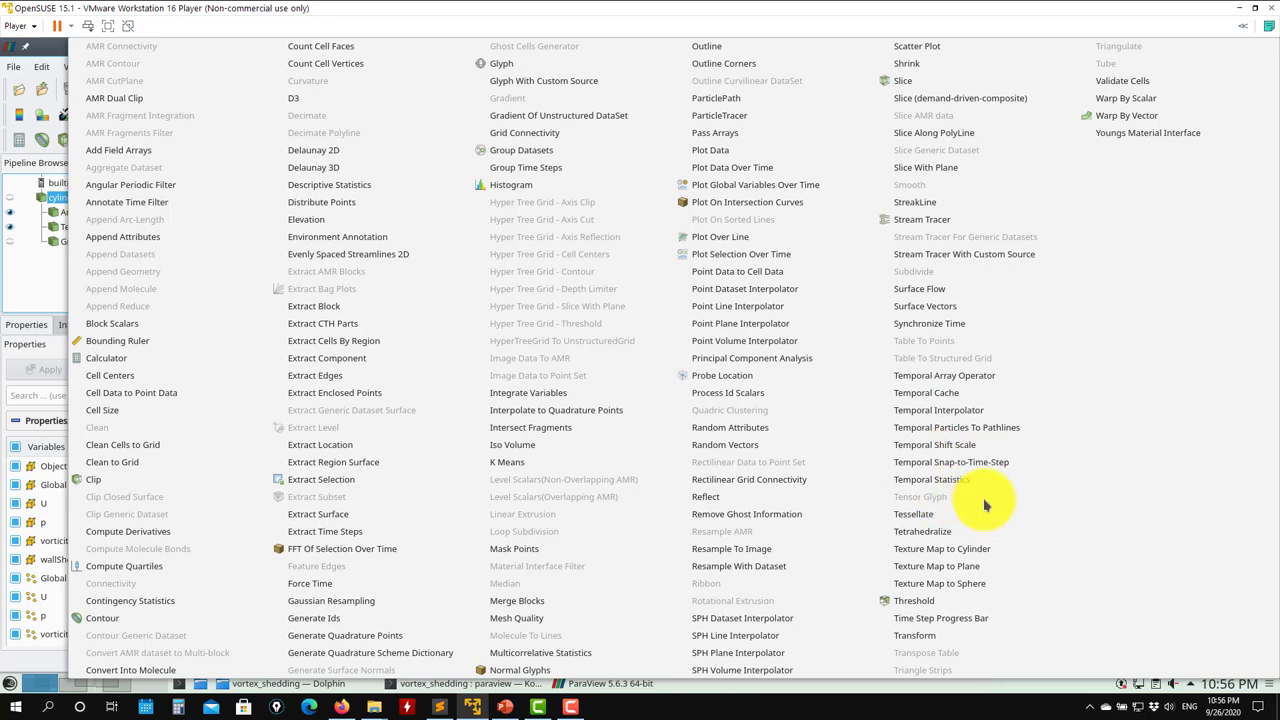
click(25, 285)
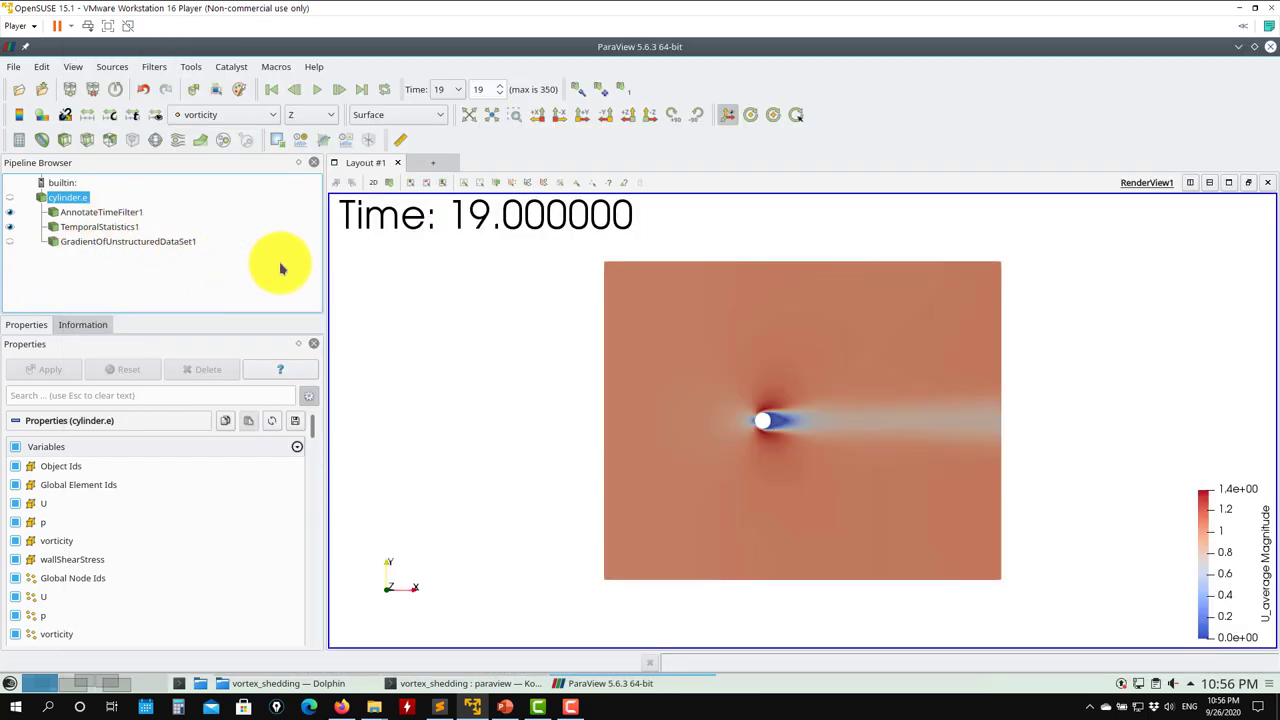
Check the coloring arrays of cylinder.e and show it in the view in place of TemporalStatistics1
click(225, 114)
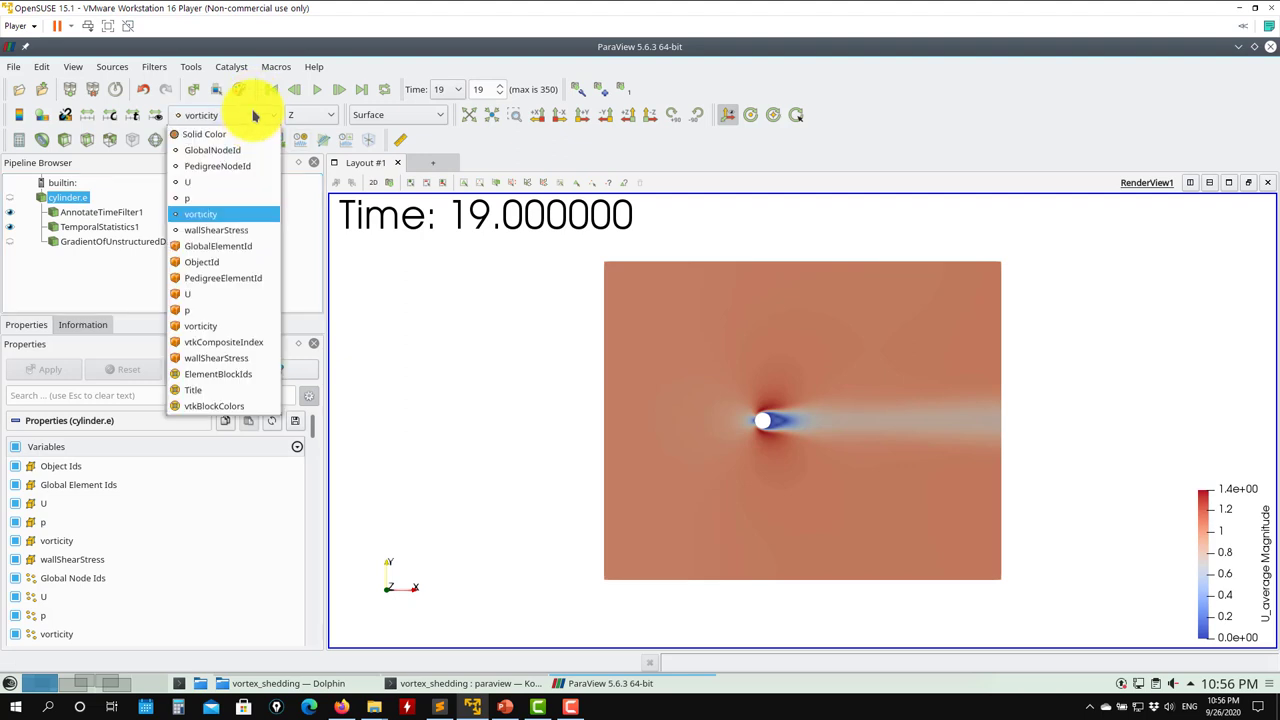
click(478, 311)
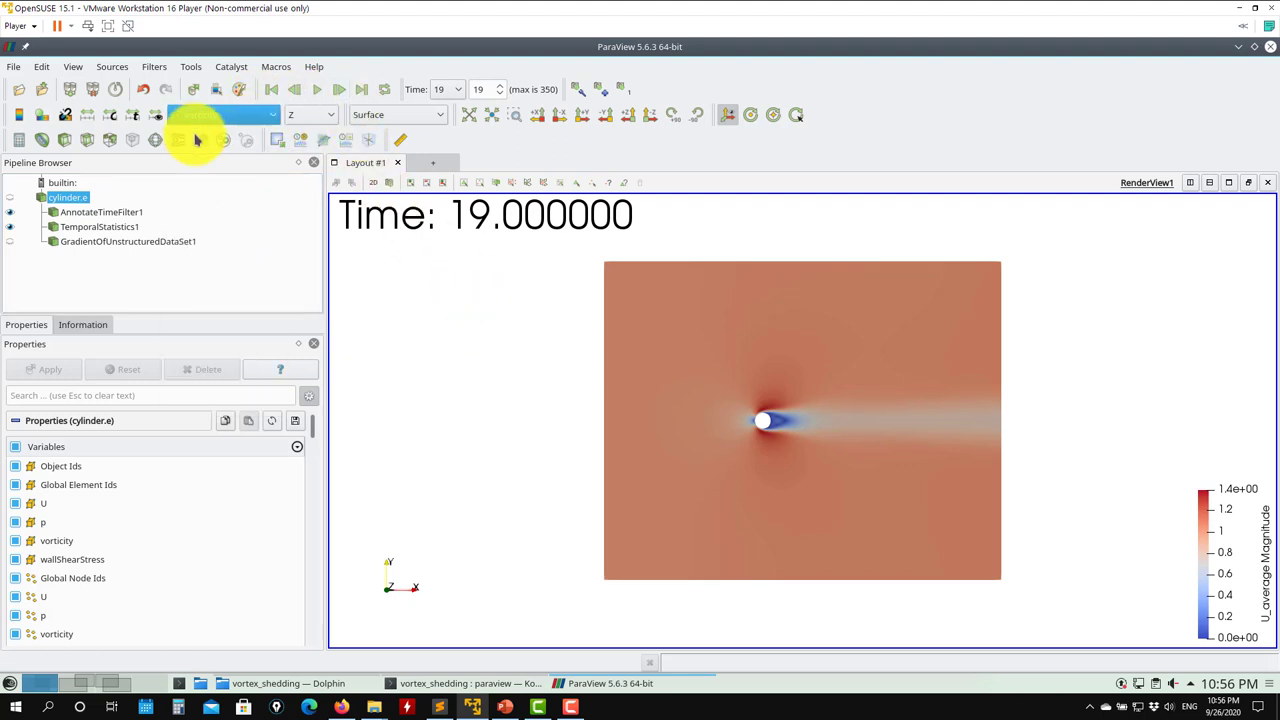
click(10, 197)
click(11, 227)
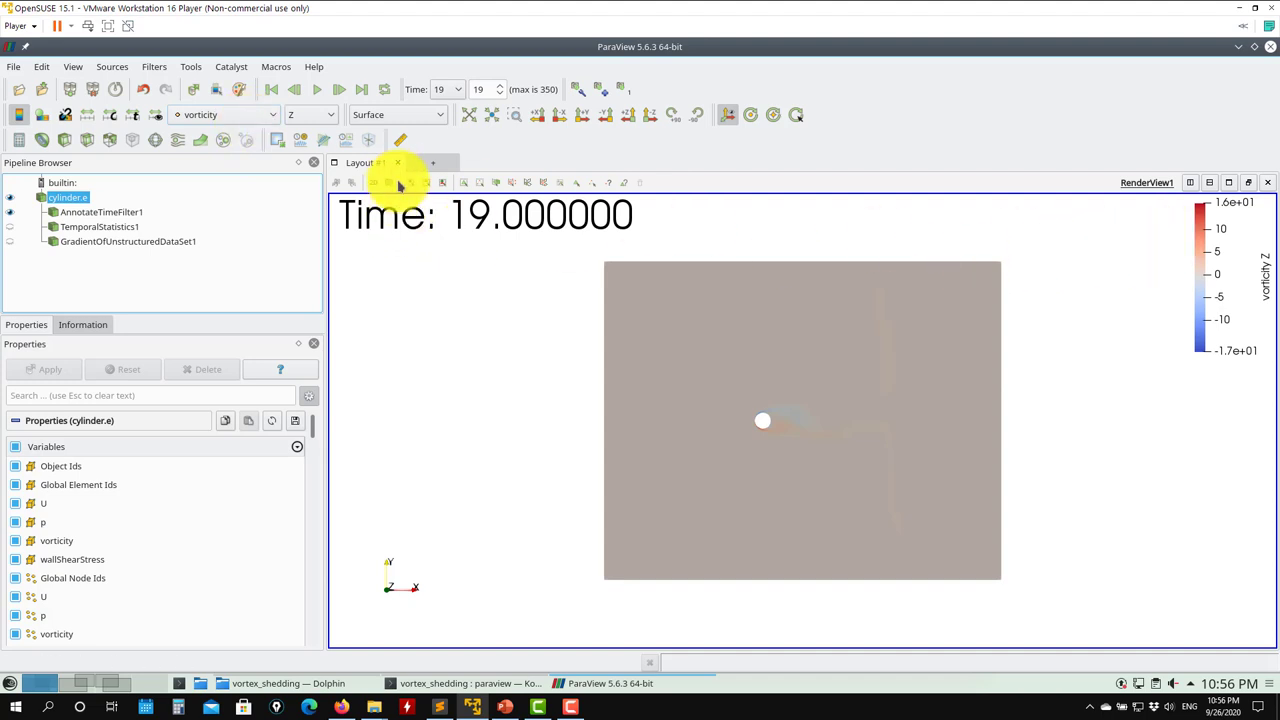
Rescale the vorticity Z color map to a custom range of -2 to 2 and play the animation through to time 350
click(112, 116)
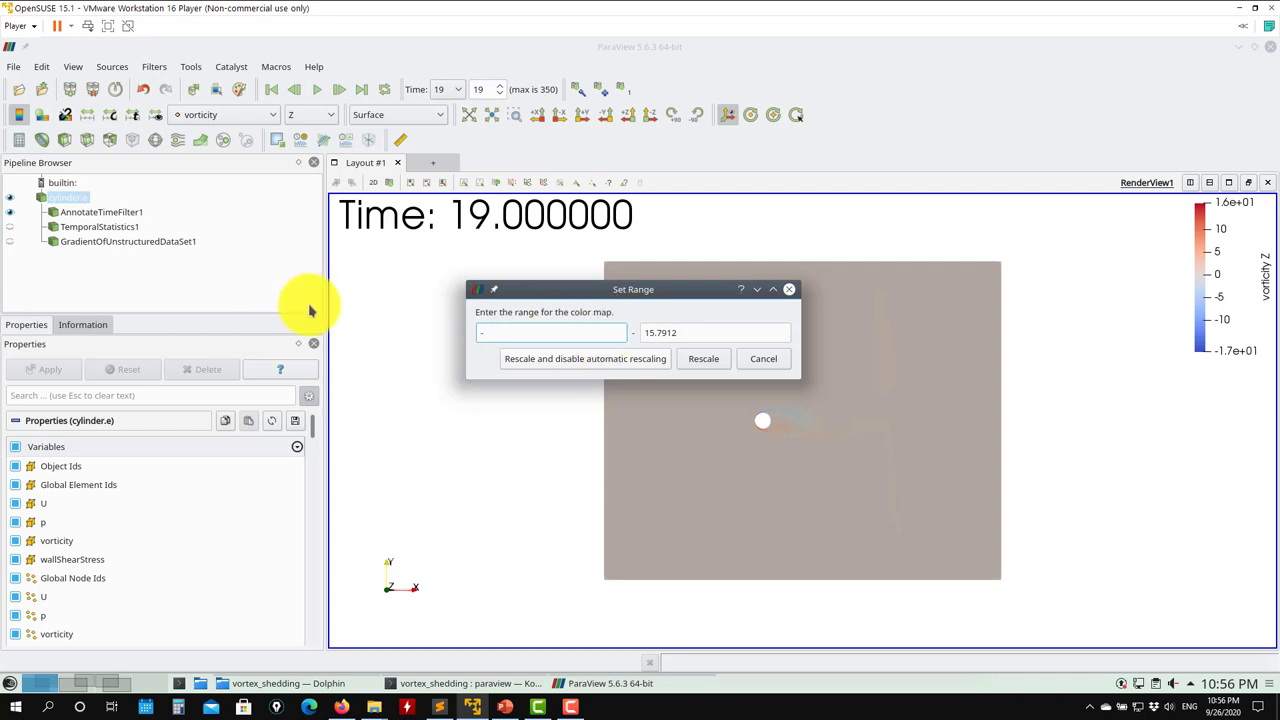
text(-2)
double_click(715, 332)
click(684, 360)
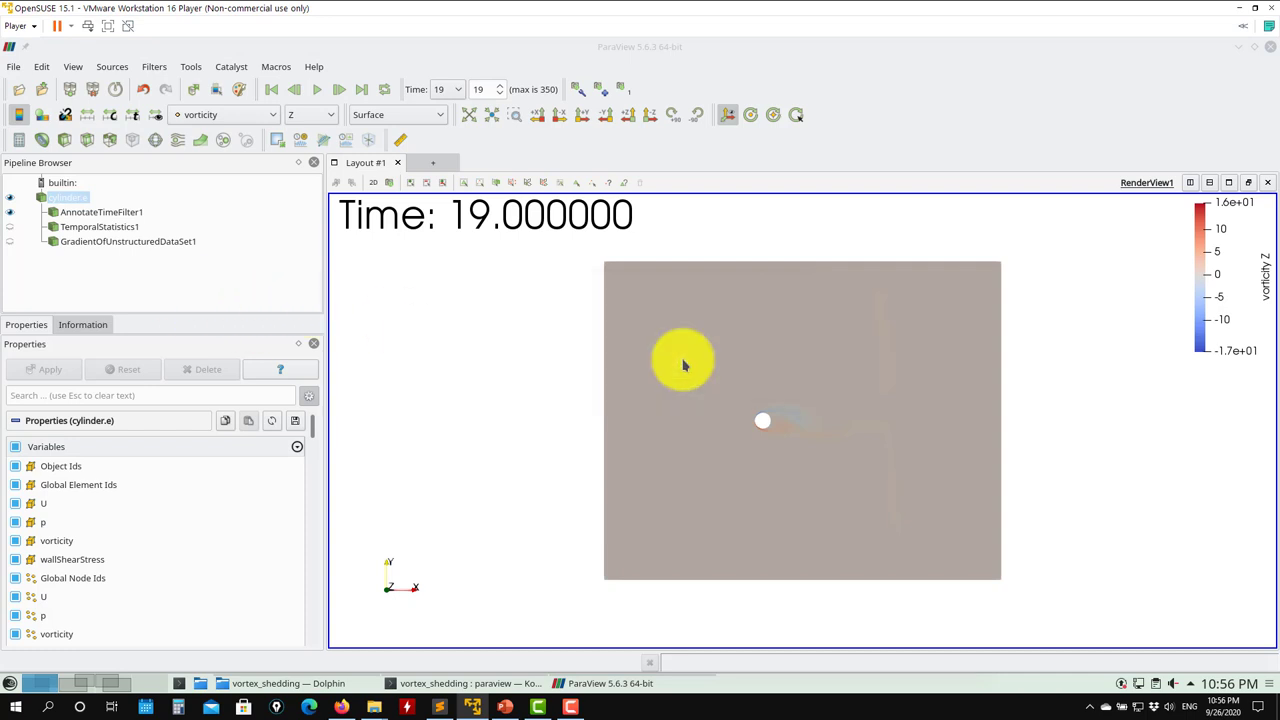
click(318, 90)
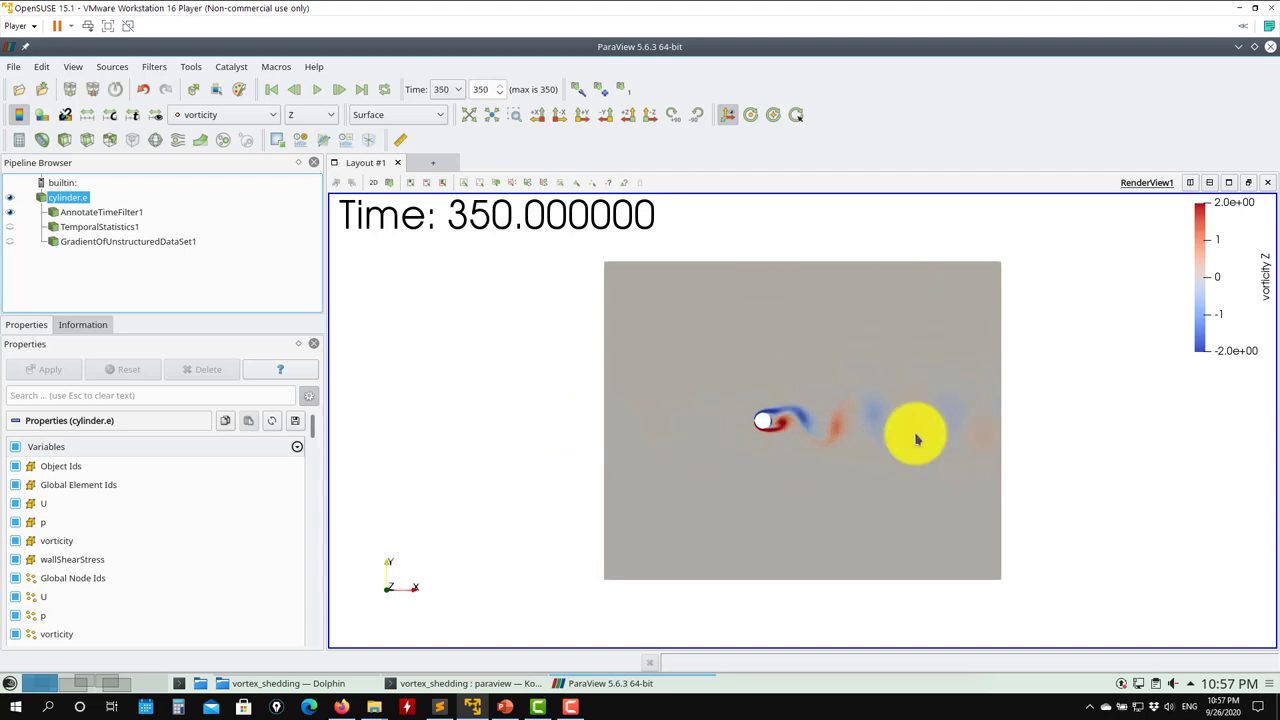
Color cylinder.e by U magnitude and play the animation, pausing it at time 149
click(261, 113)
click(220, 177)
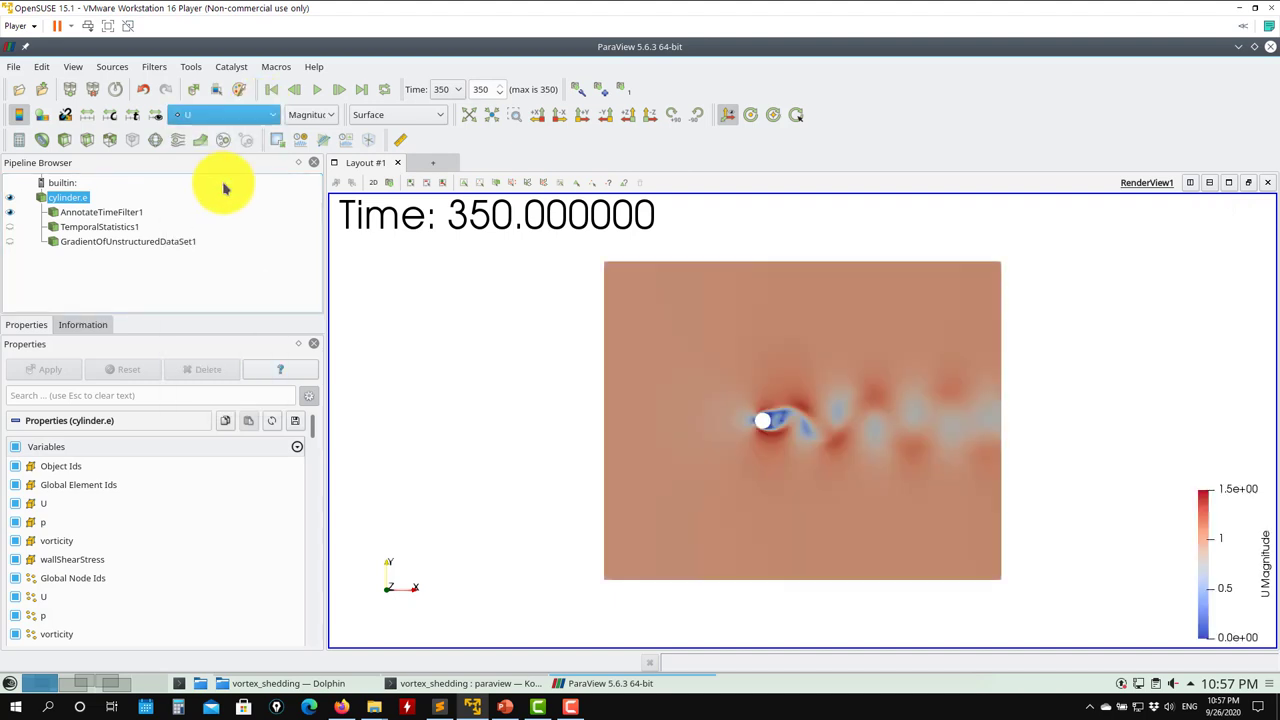
click(317, 90)
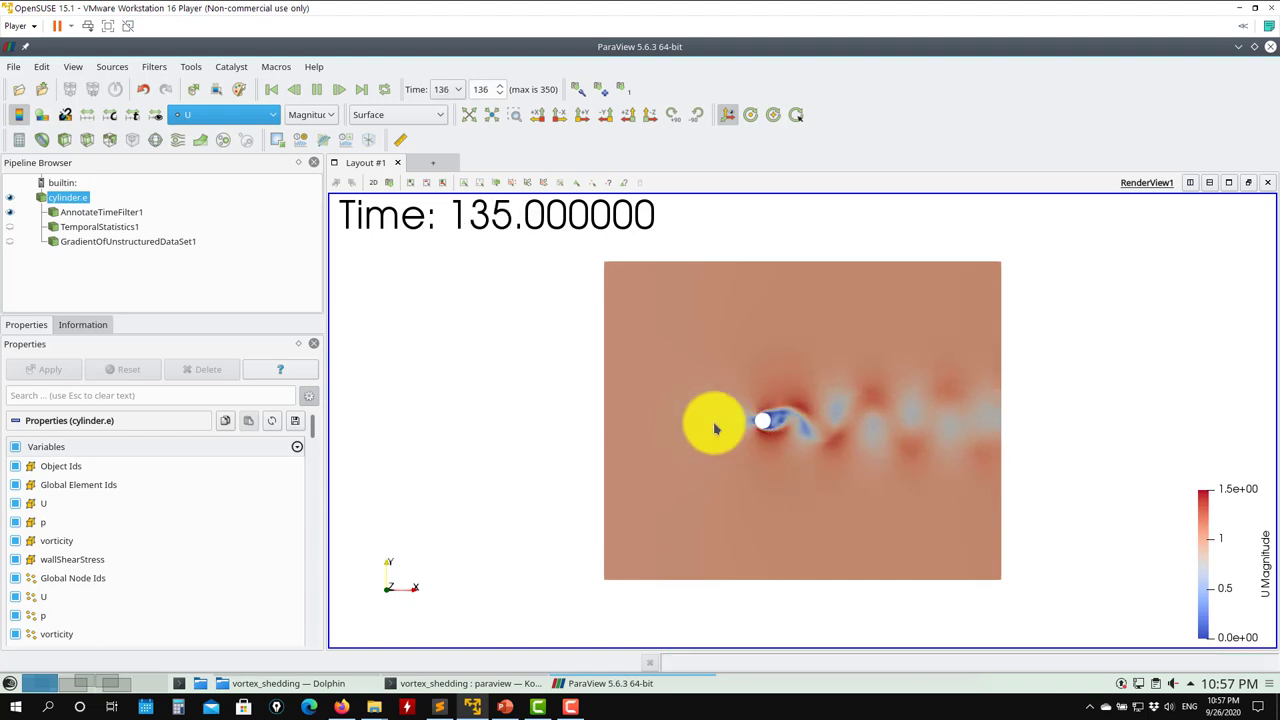
click(315, 91)
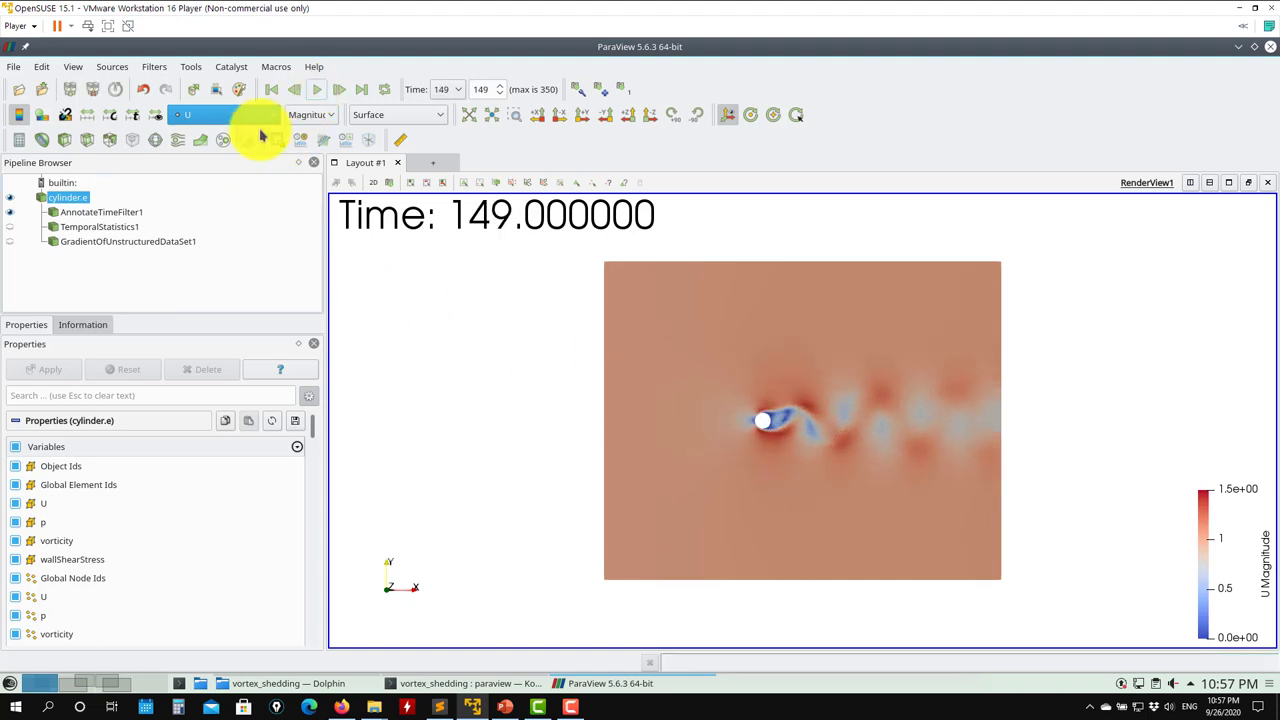
Show TemporalStatistics1 colored by U_average in place of cylinder.e, and return the animation from time 350 to the first time step
click(113, 228)
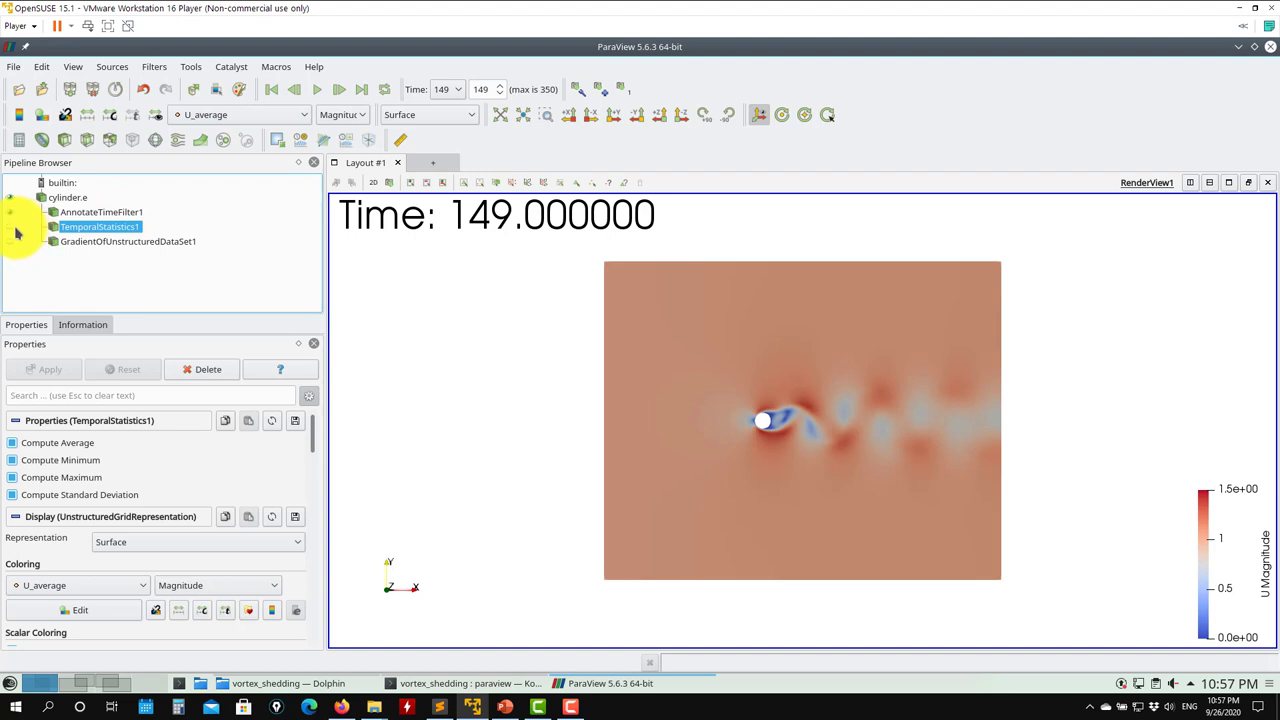
click(10, 227)
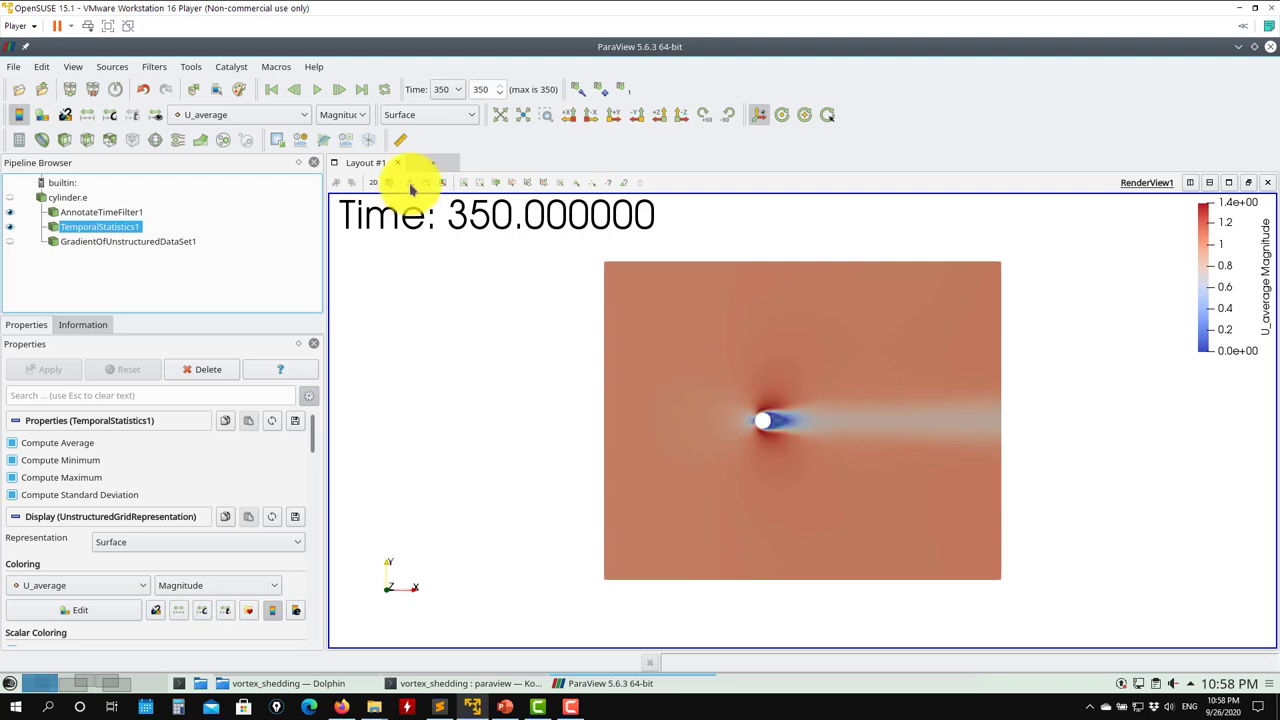
click(270, 89)
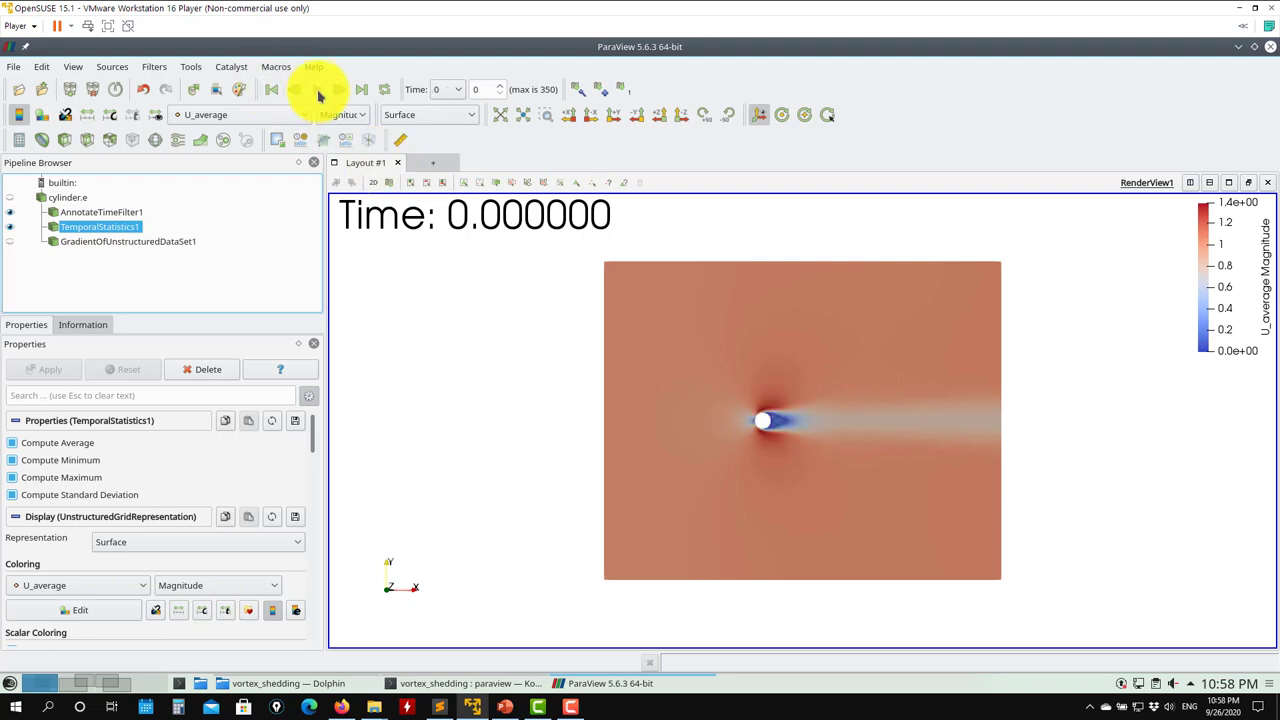
click(257, 119)
click(240, 172)
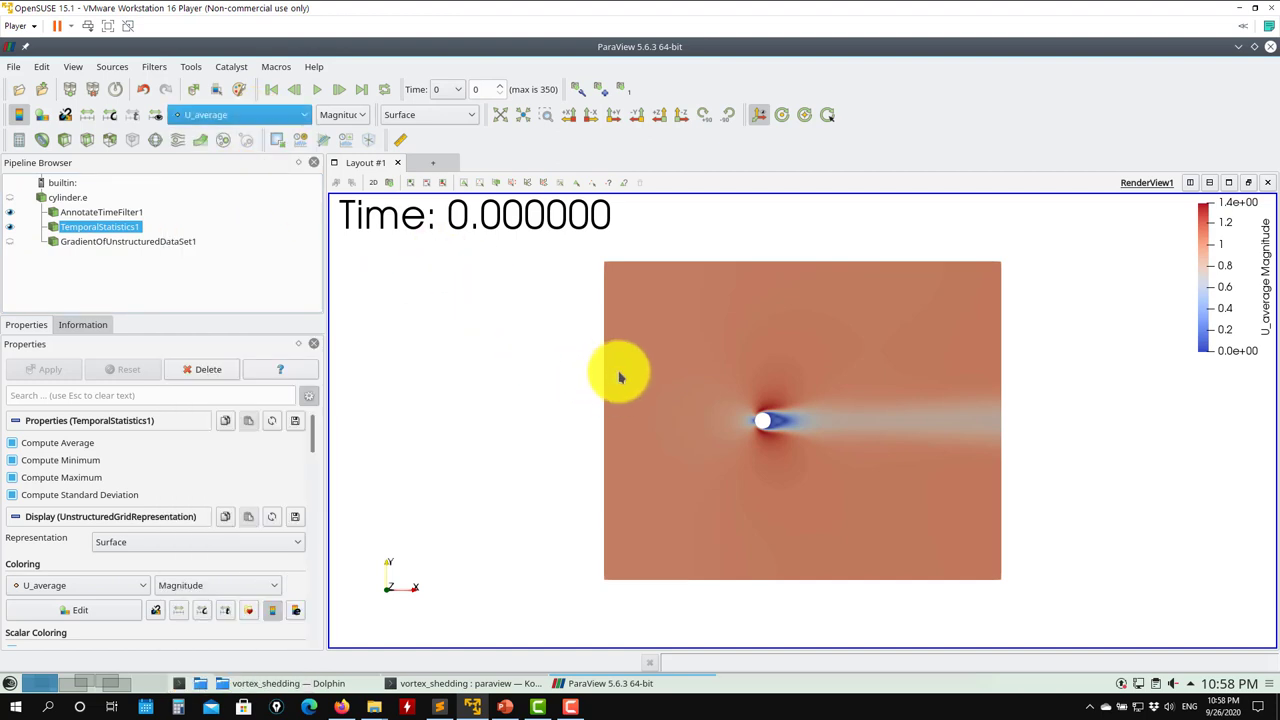
scroll(618, 388, up, 3)
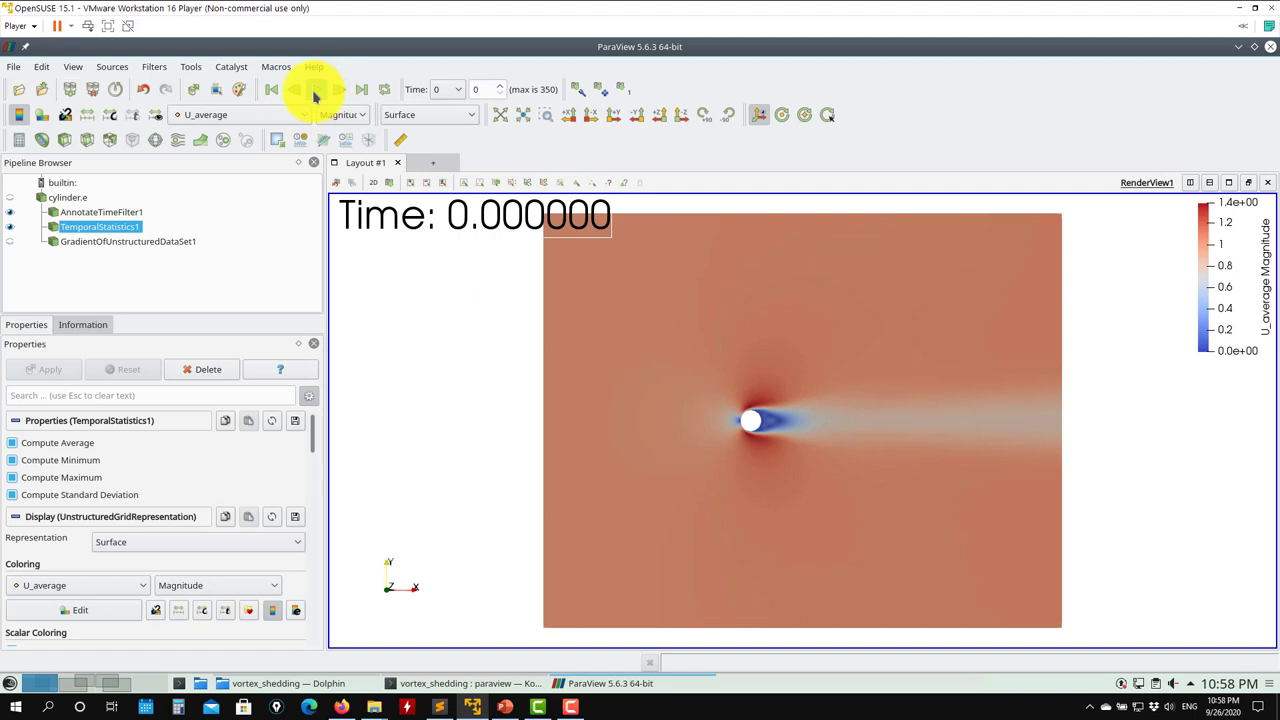
Color TemporalStatistics1 by U_maximum and play the animation, pausing it at time 20
click(257, 114)
click(228, 198)
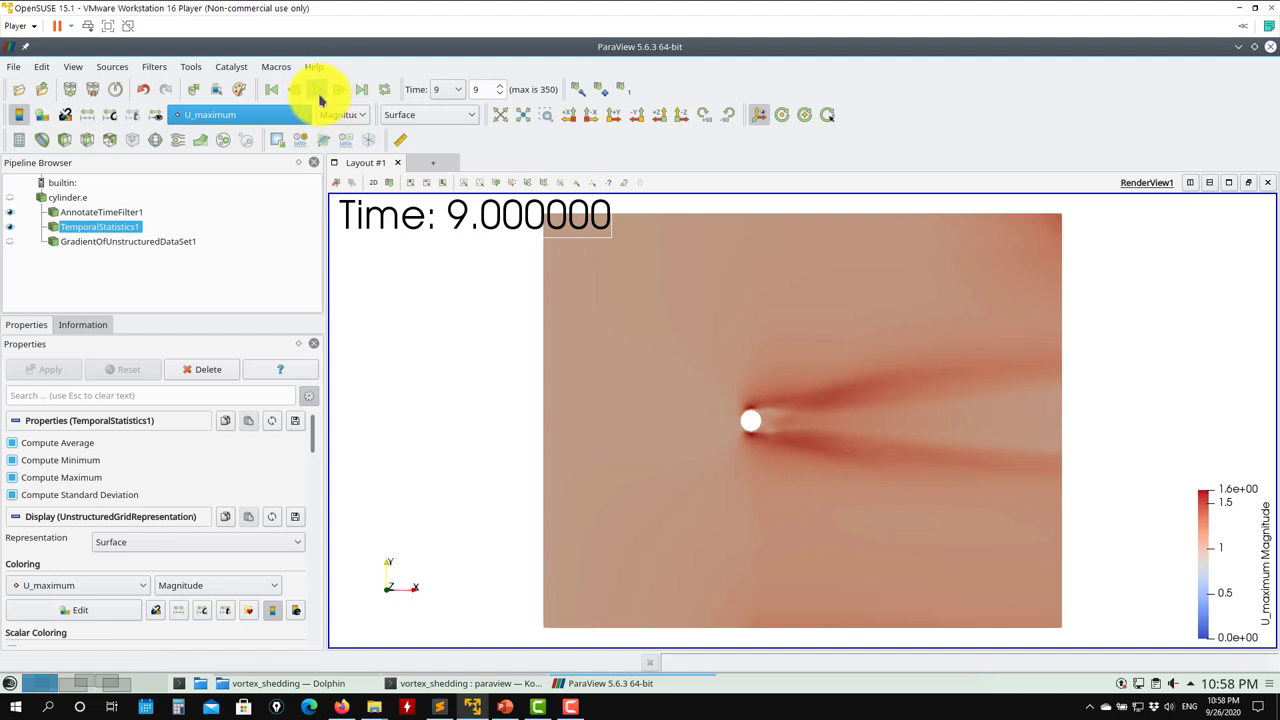
click(318, 90)
Color TemporalStatistics1 by U_minimum and then by U_stddev
click(252, 114)
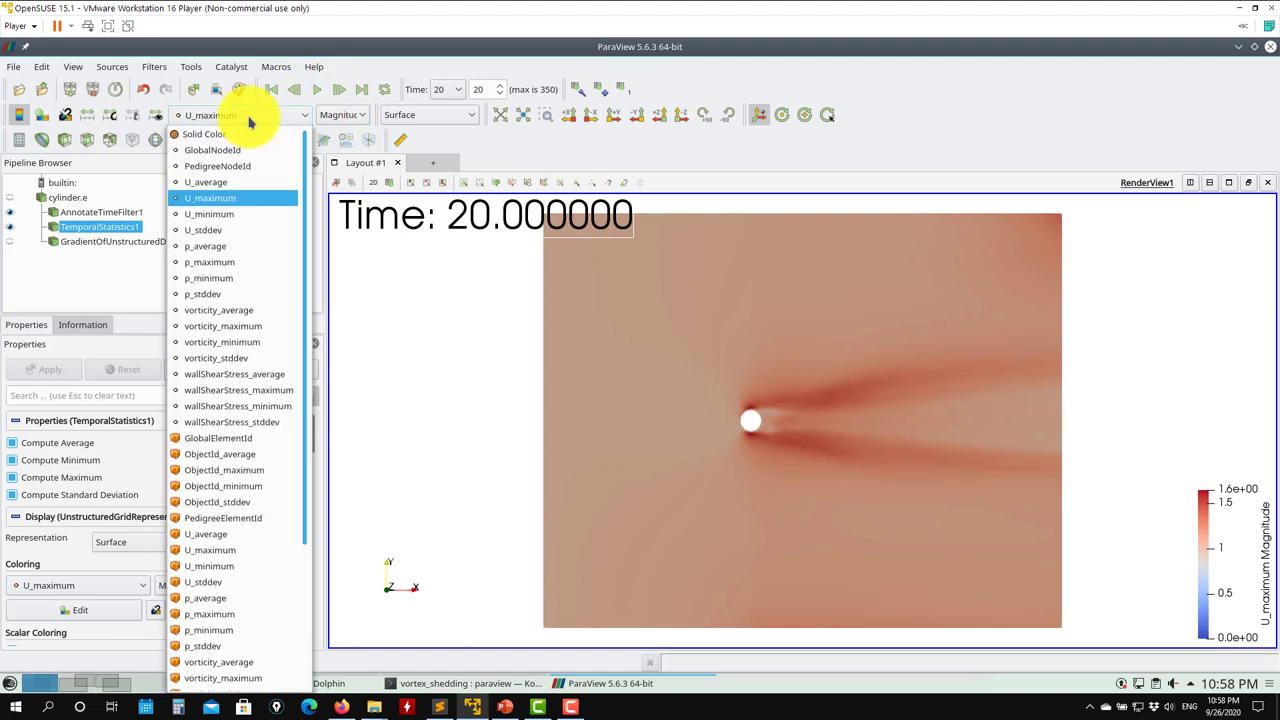
click(230, 212)
click(275, 114)
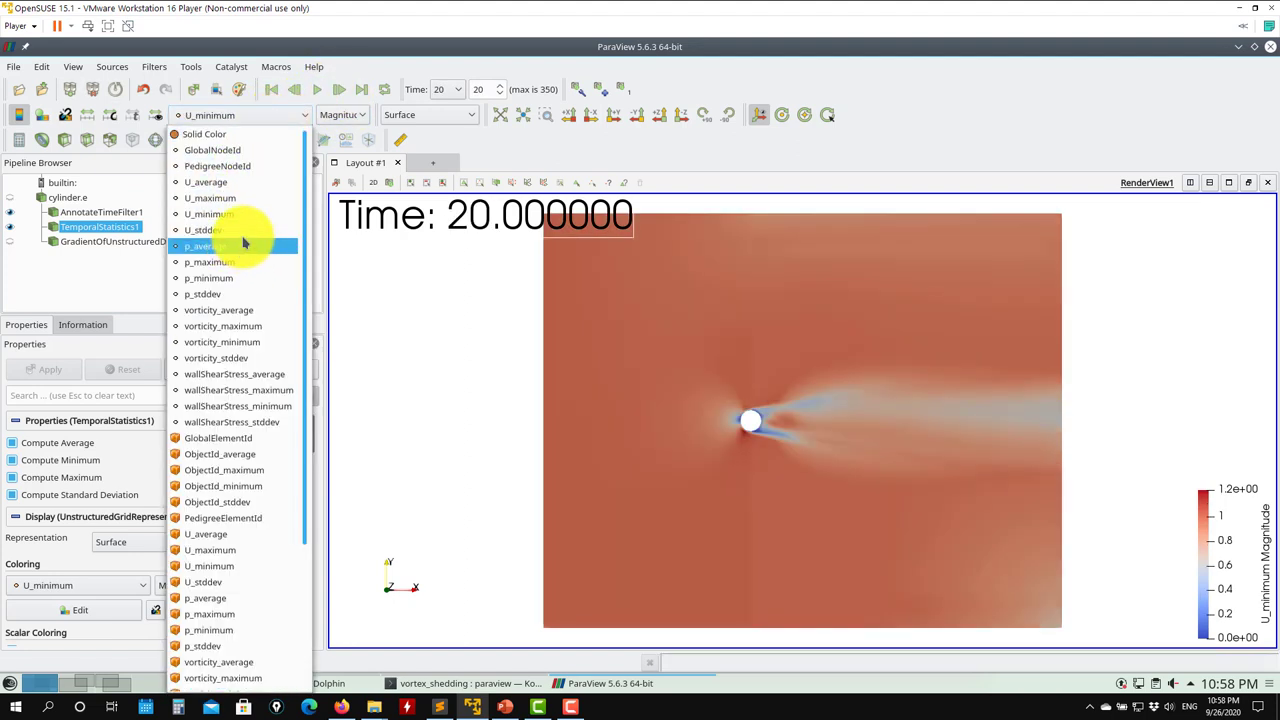
key(Escape)
scroll(564, 470, down, 3)
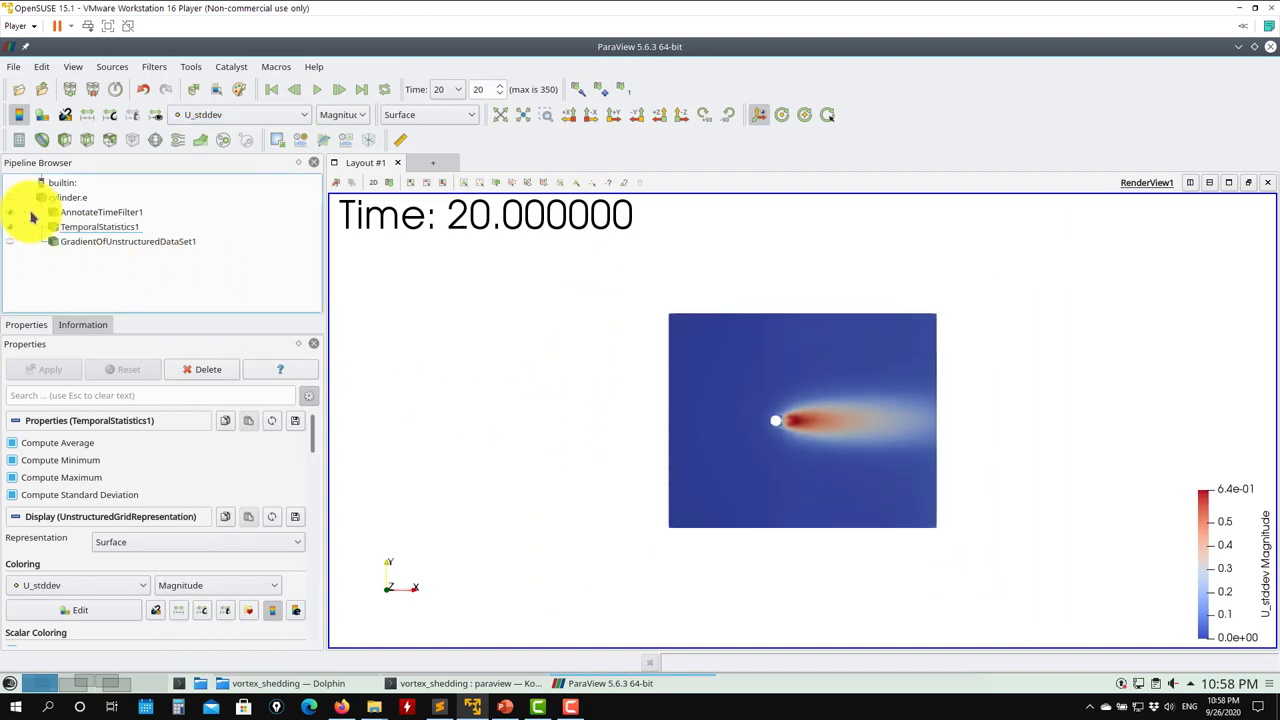
Check the properties of AnnotateTimeFilter1 and TemporalStatistics1
click(80, 213)
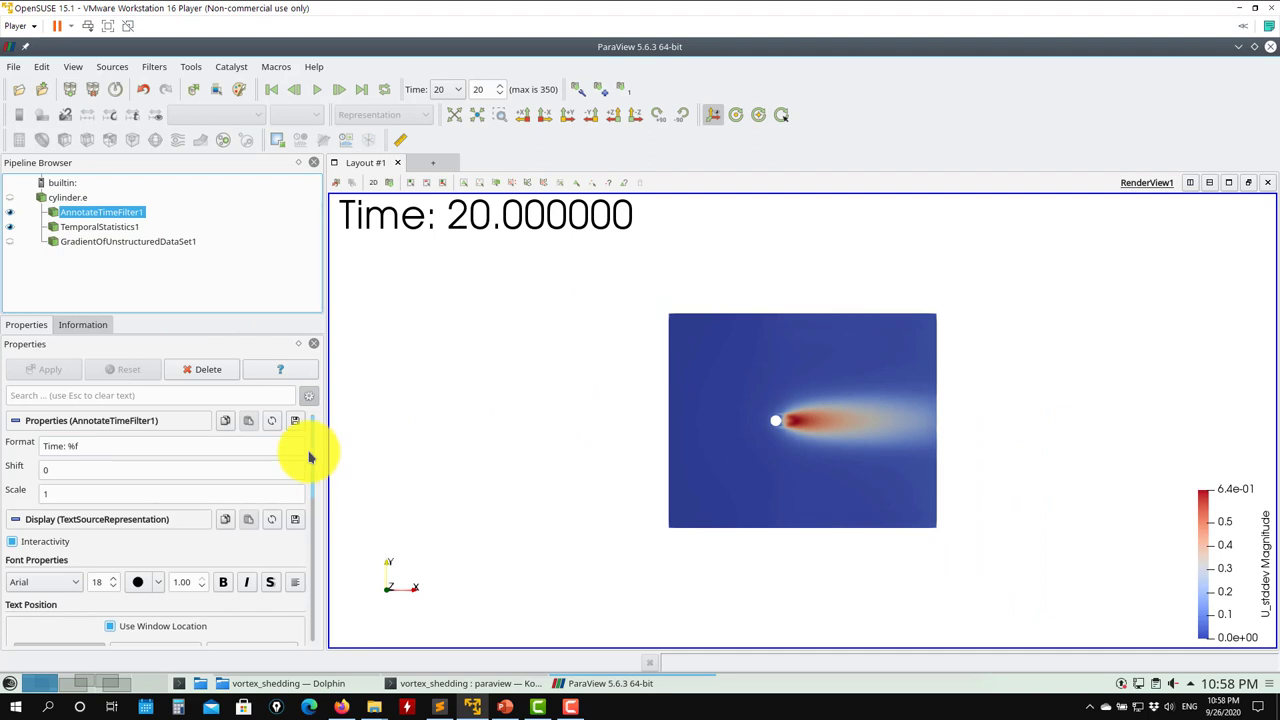
click(118, 228)
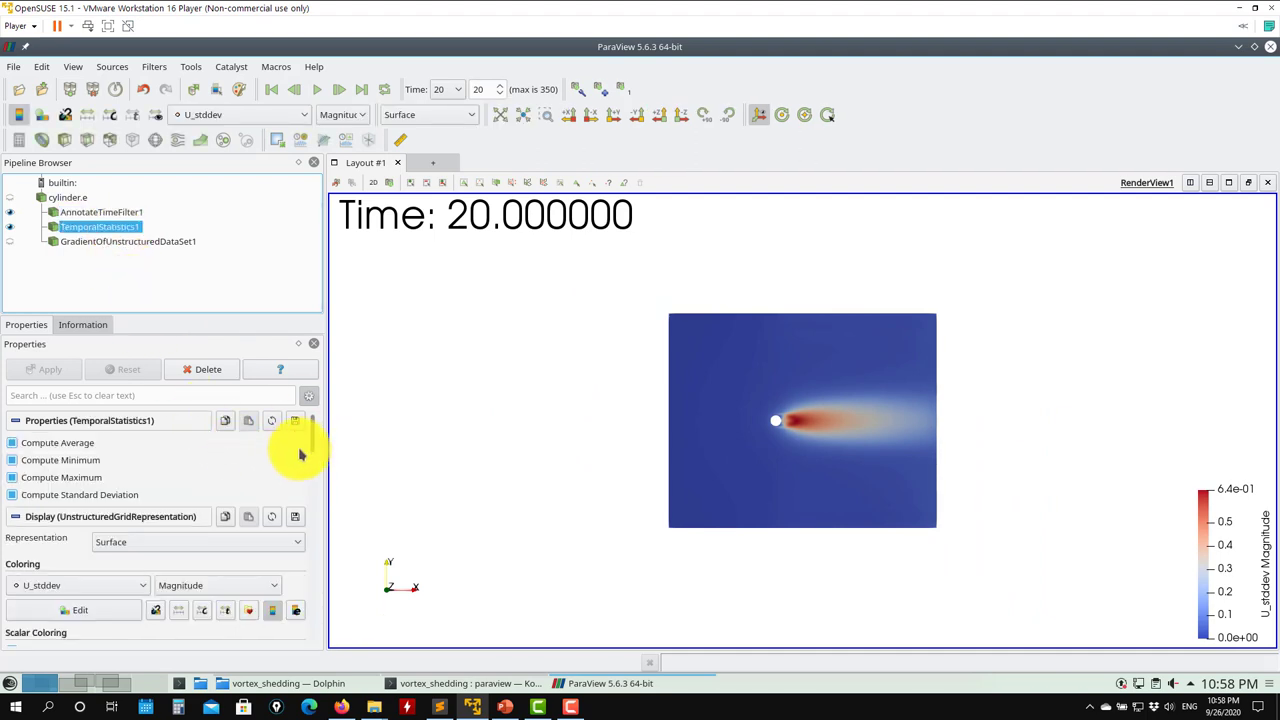
mouse_move(310, 428)
mouse_down()
mouse_move(317, 449)
mouse_move(300, 400)
mouse_move(327, 491)
mouse_move(320, 622)
mouse_move(323, 423)
mouse_move(286, 434)
mouse_up()
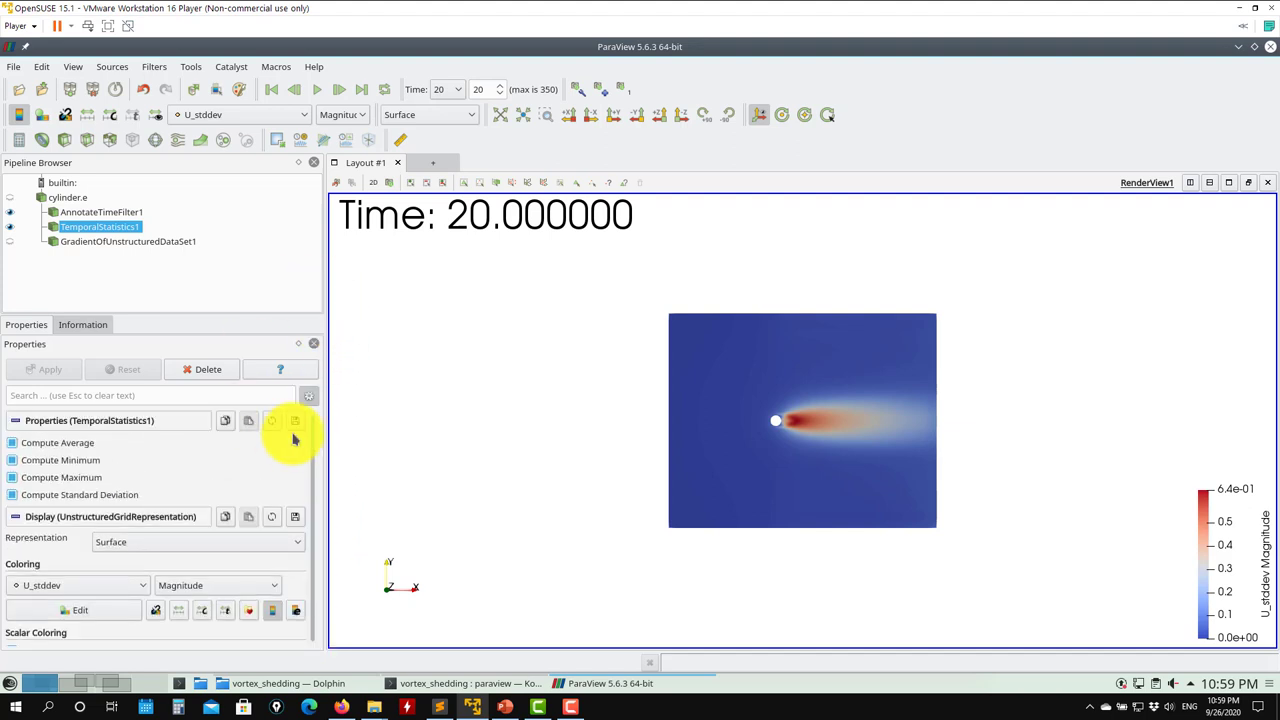
click(306, 396)
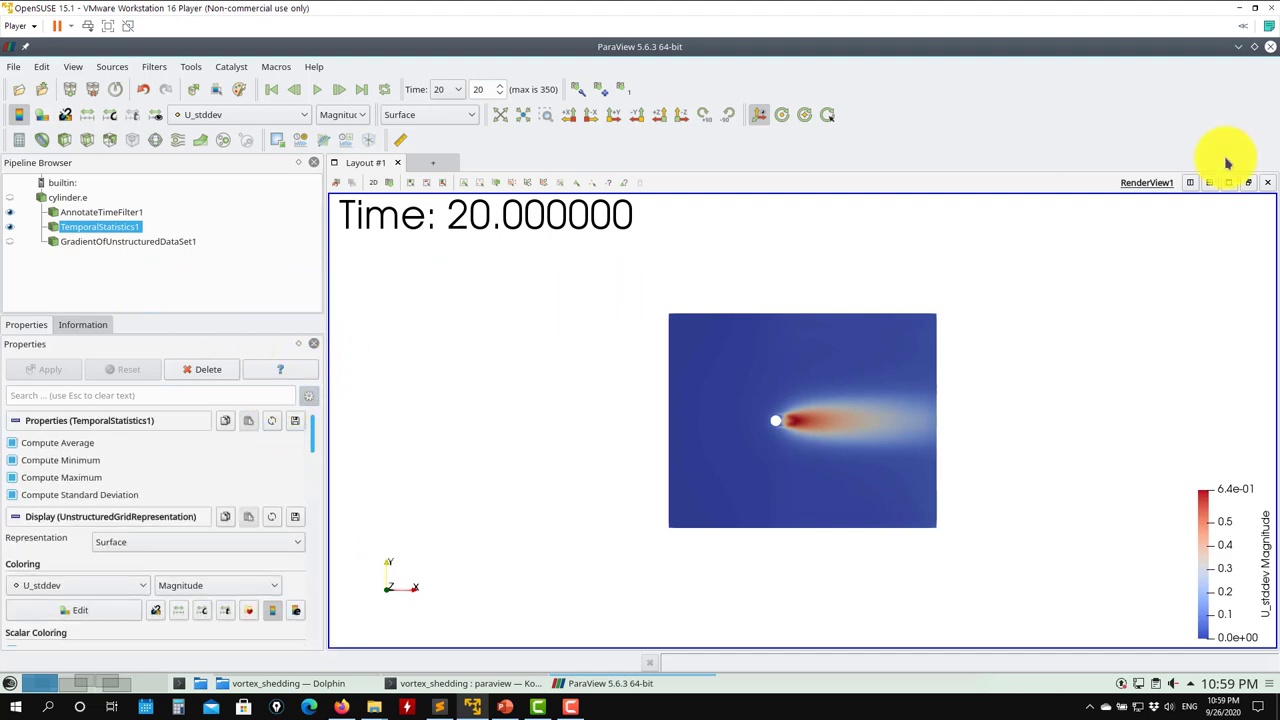
Close the current session and load state2.pvsm from the vortex_shedding folder into a fresh one, using the file names from the state
click(1268, 54)
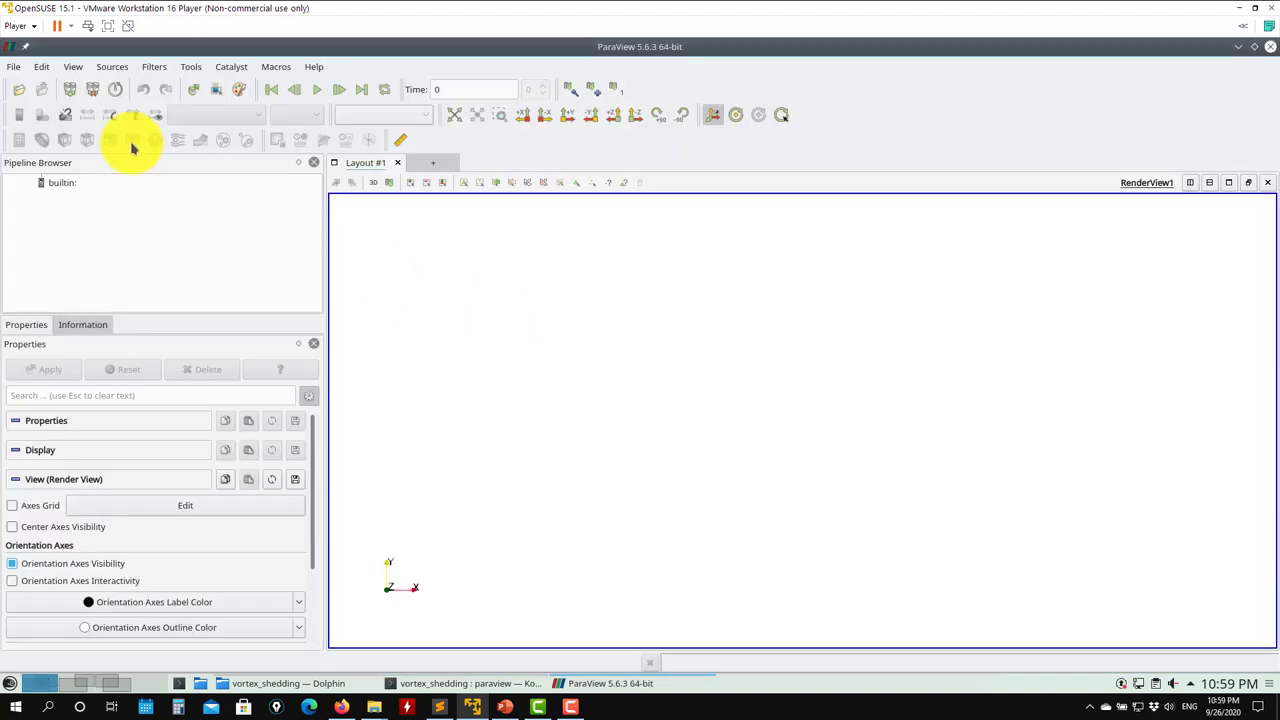
click(14, 67)
click(40, 137)
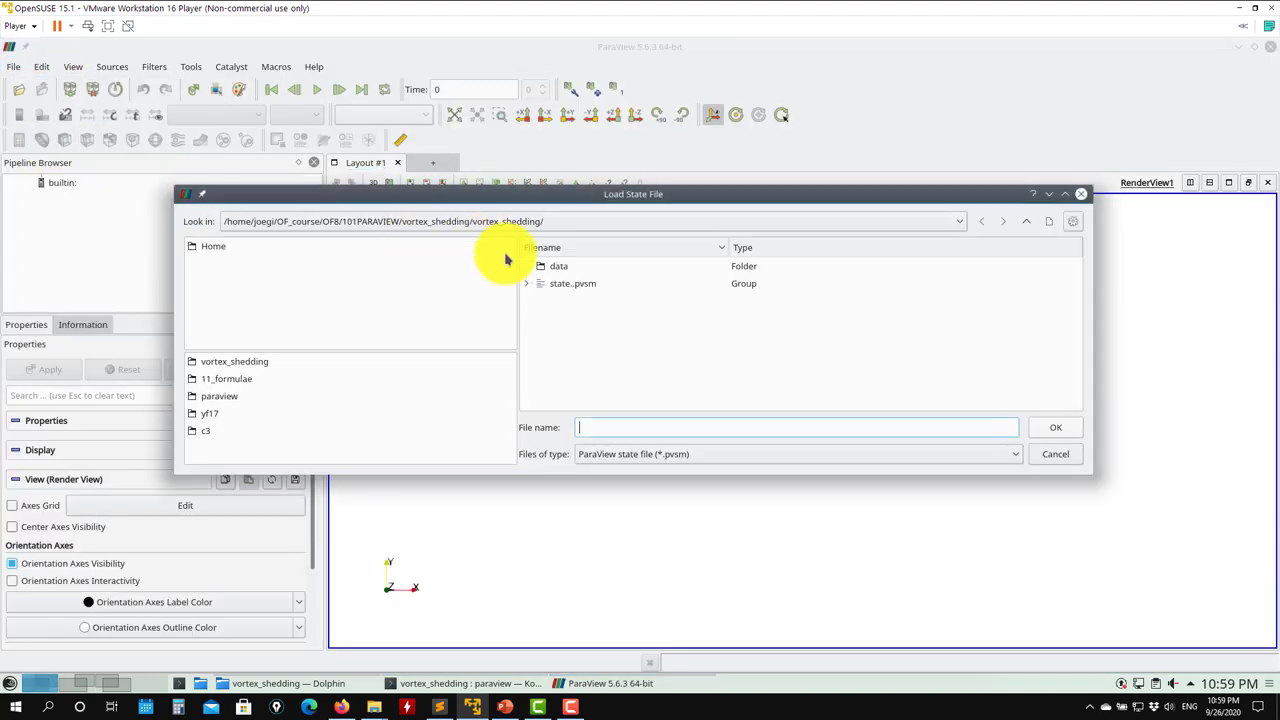
click(527, 284)
click(610, 318)
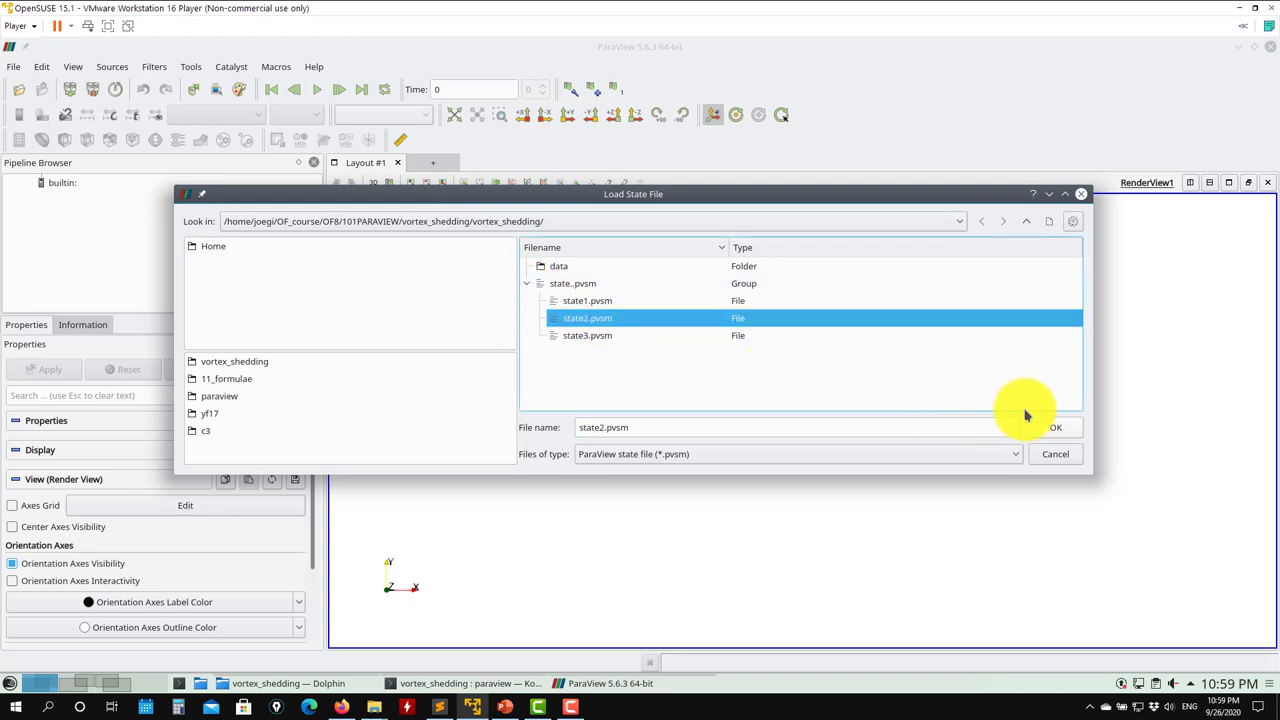
click(1055, 427)
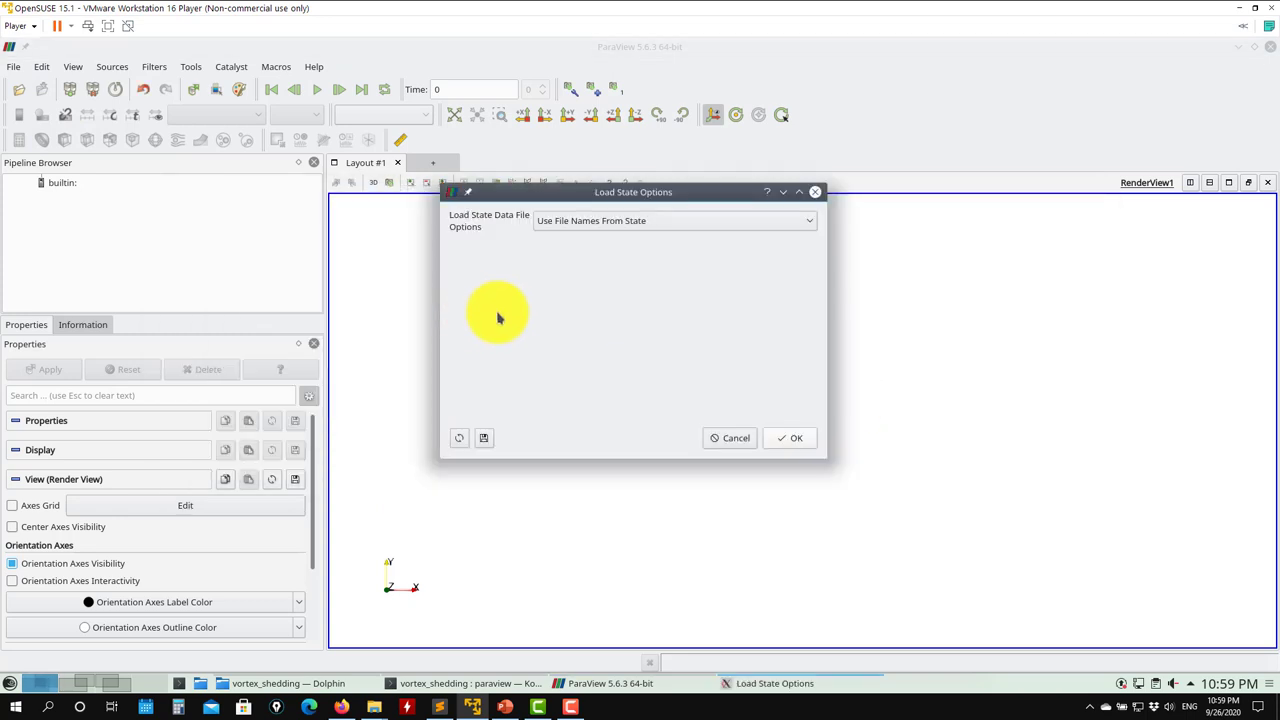
click(785, 438)
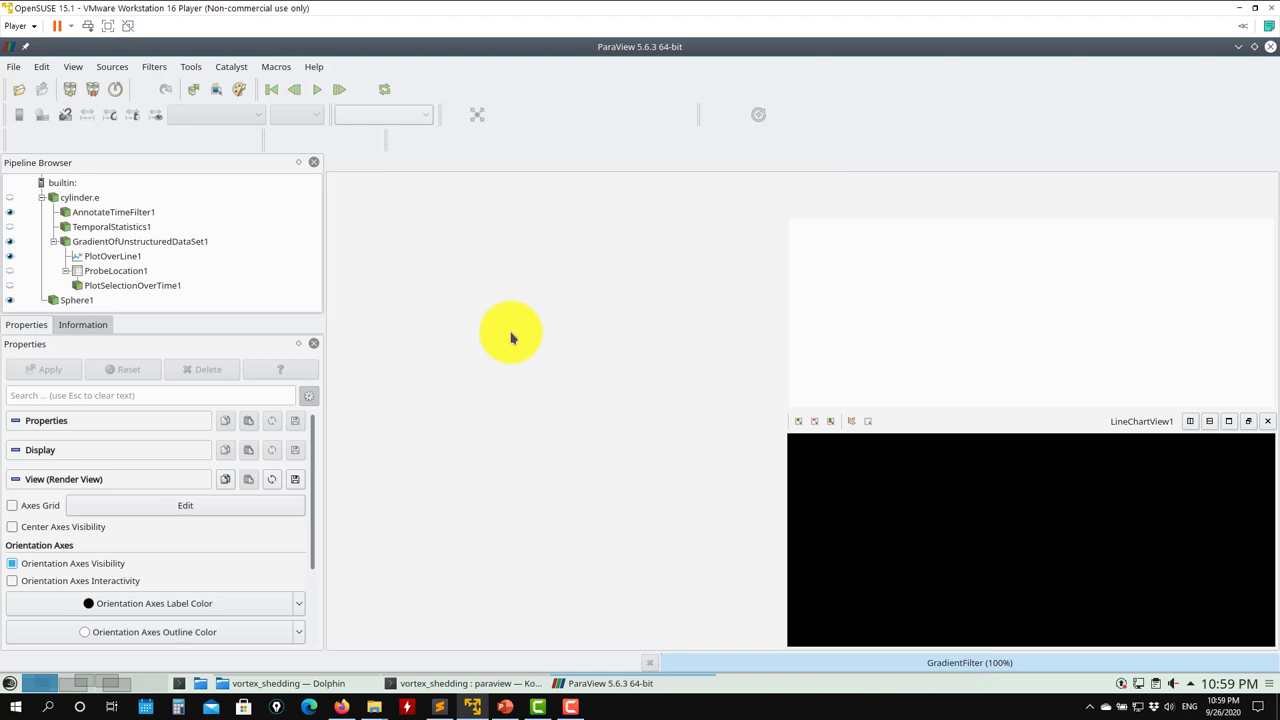
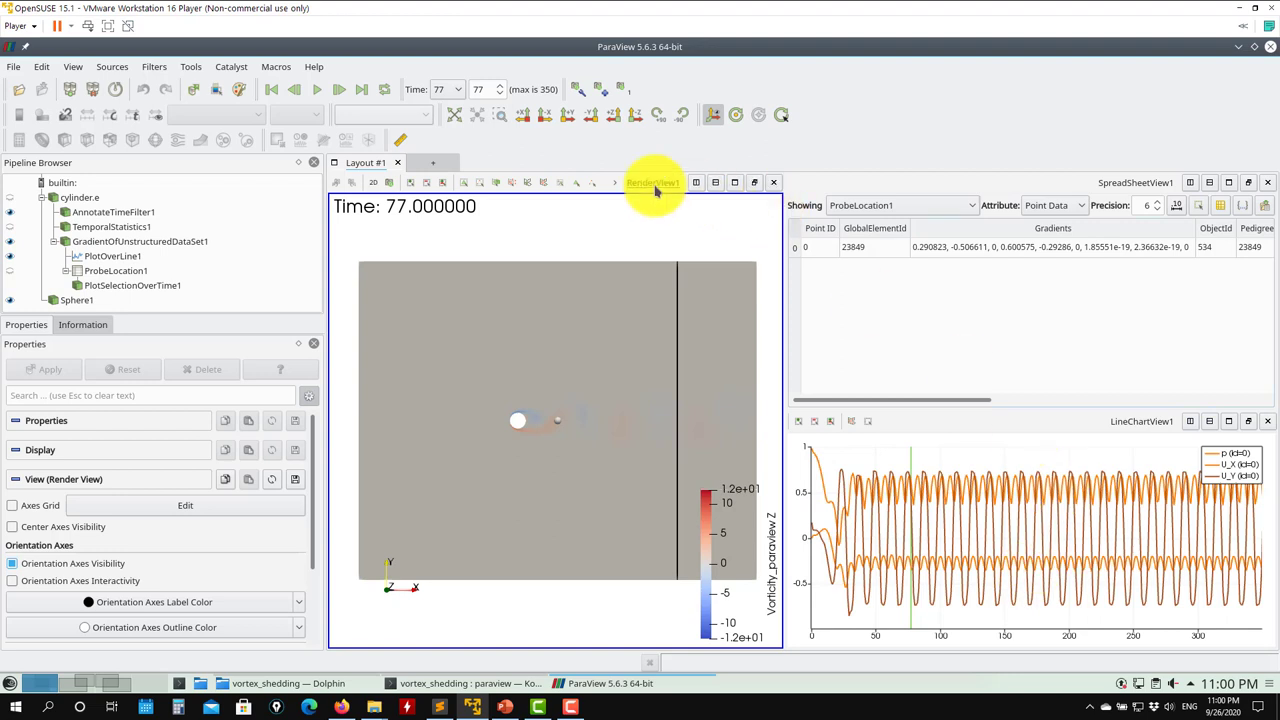
Play the animation to examine the probe's line chart alongside the flow, and pause it at time 131
click(316, 90)
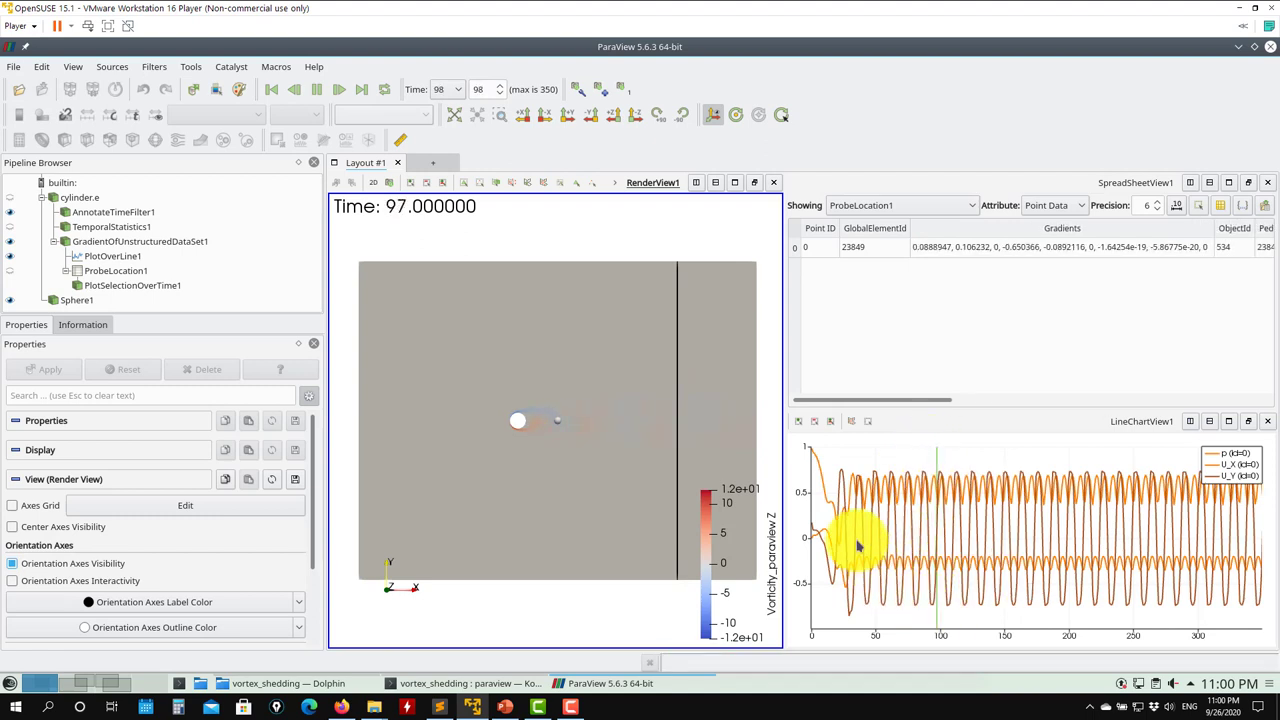
mouse_move(992, 463)
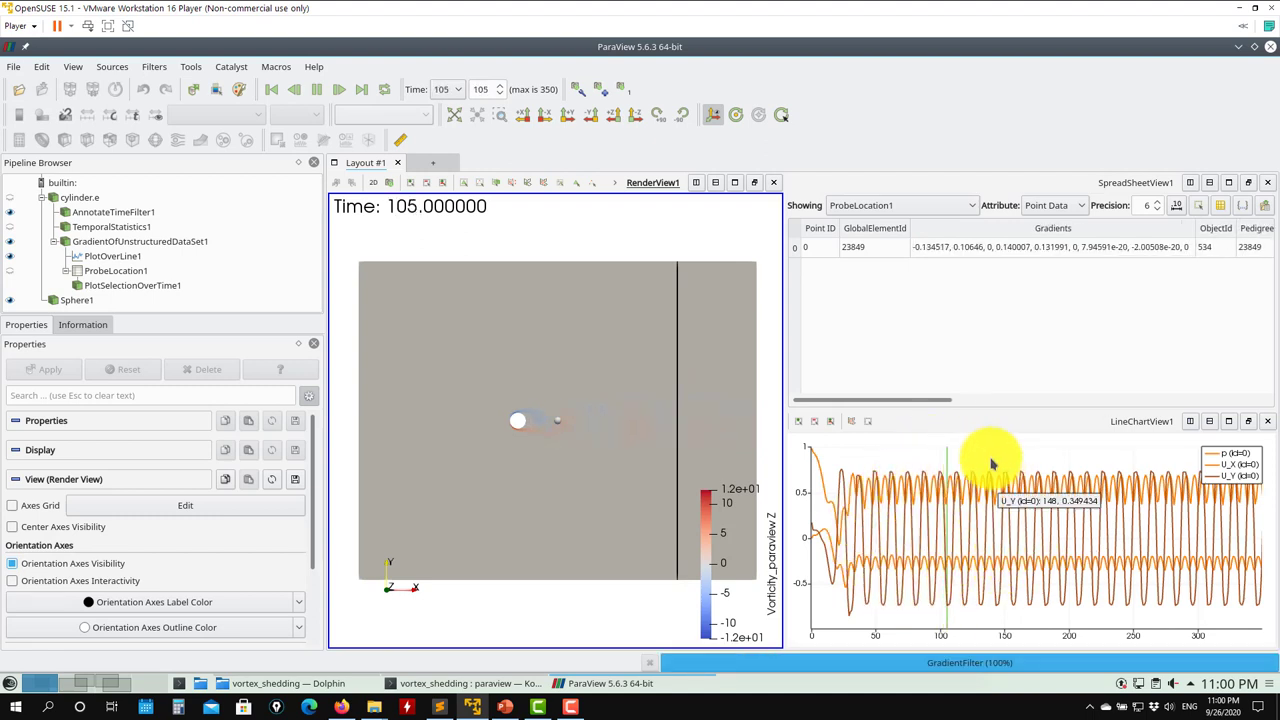
mouse_move(869, 485)
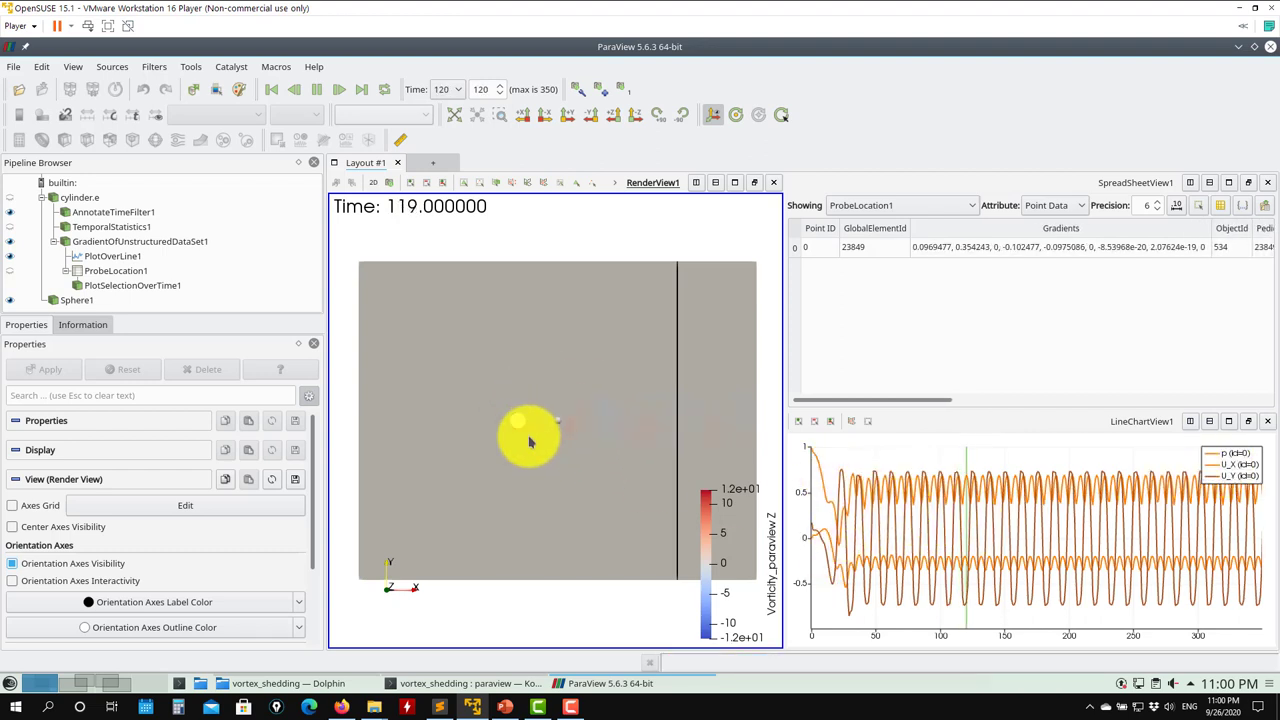
click(312, 90)
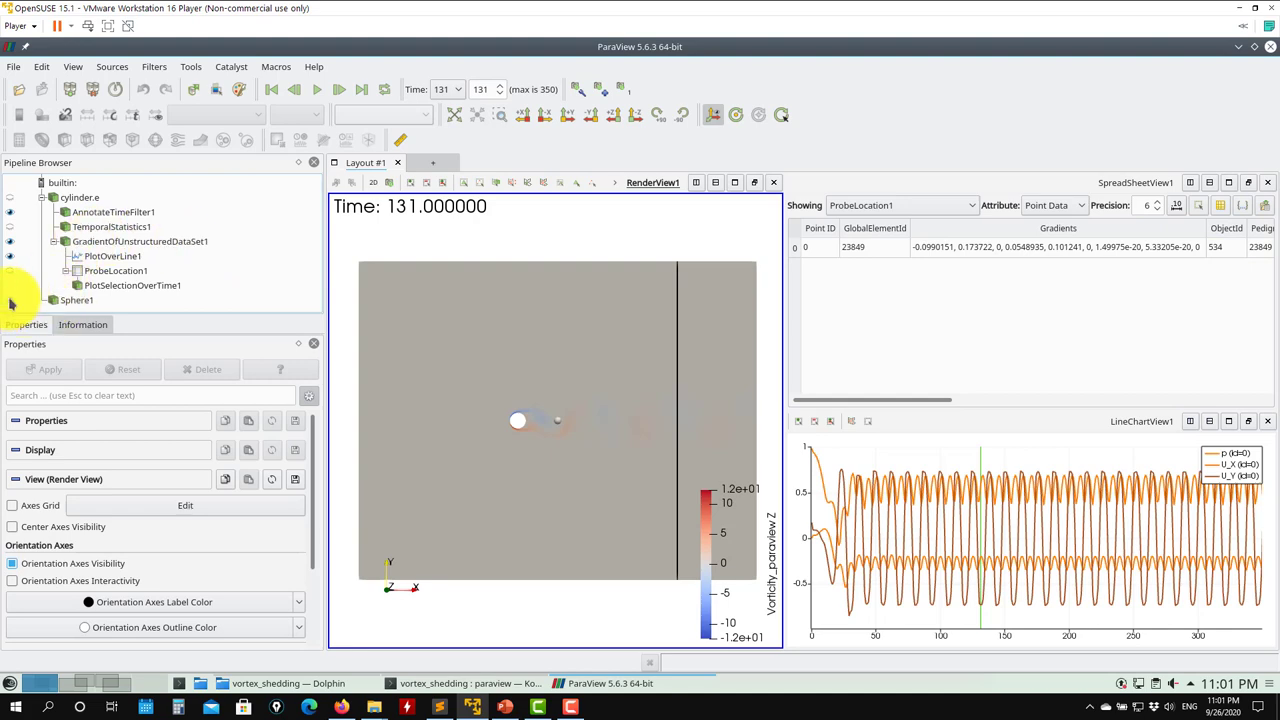
Close the spreadsheet and line chart views, and hide Sphere1, PlotOverLine1 and GradientOfUnstructuredDataSet1 in the render view
click(1267, 182)
click(1267, 182)
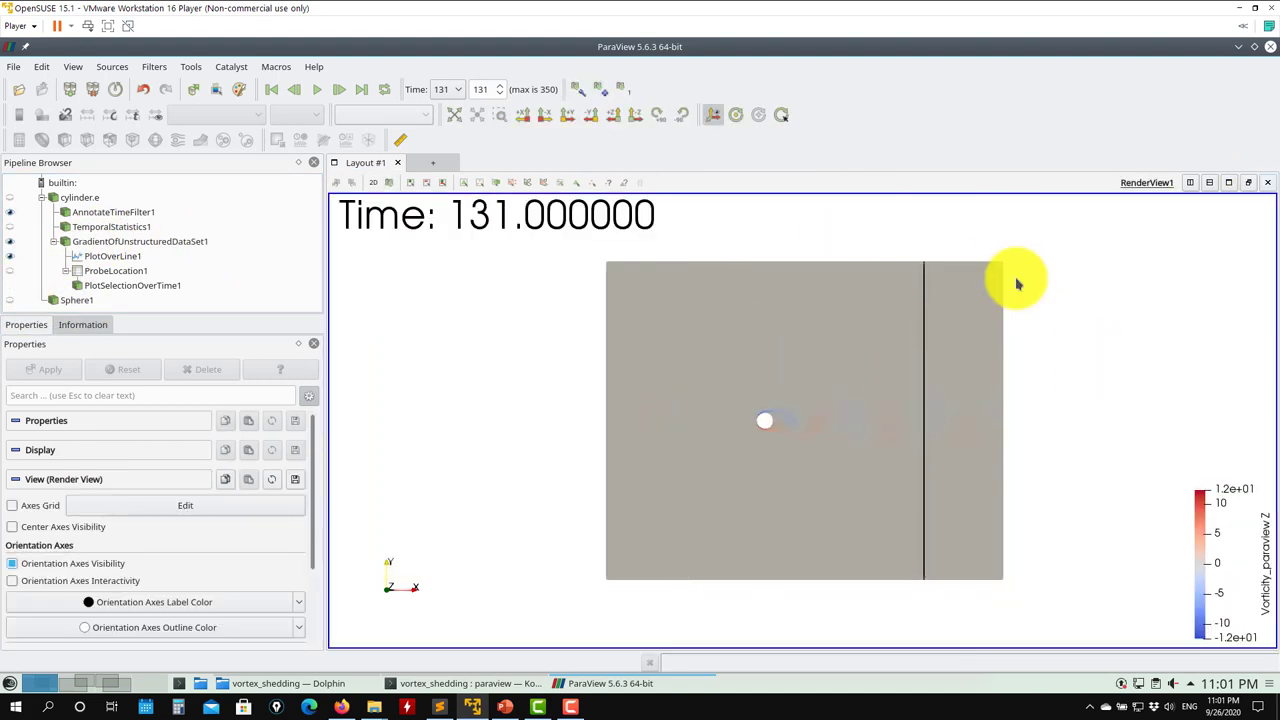
click(11, 242)
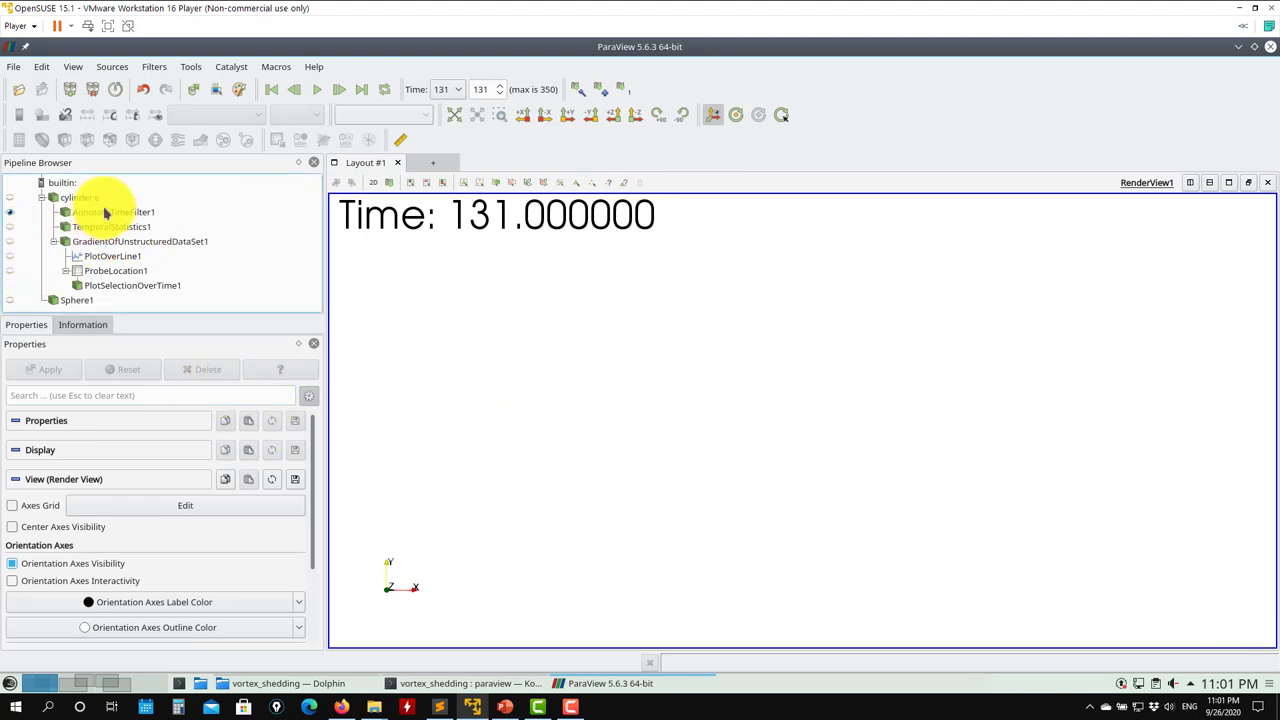
Show the cylinder.e vorticity briefly, hide it again, and show TemporalStatistics1 in its place
click(11, 198)
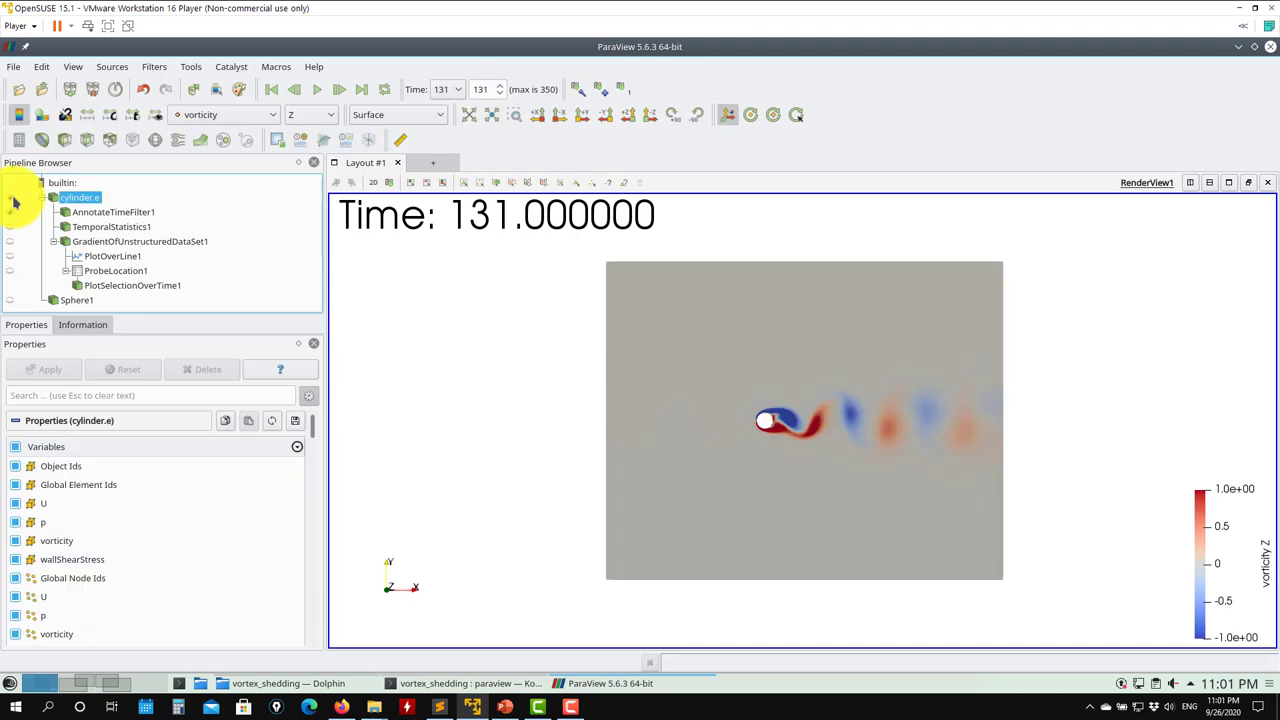
click(14, 200)
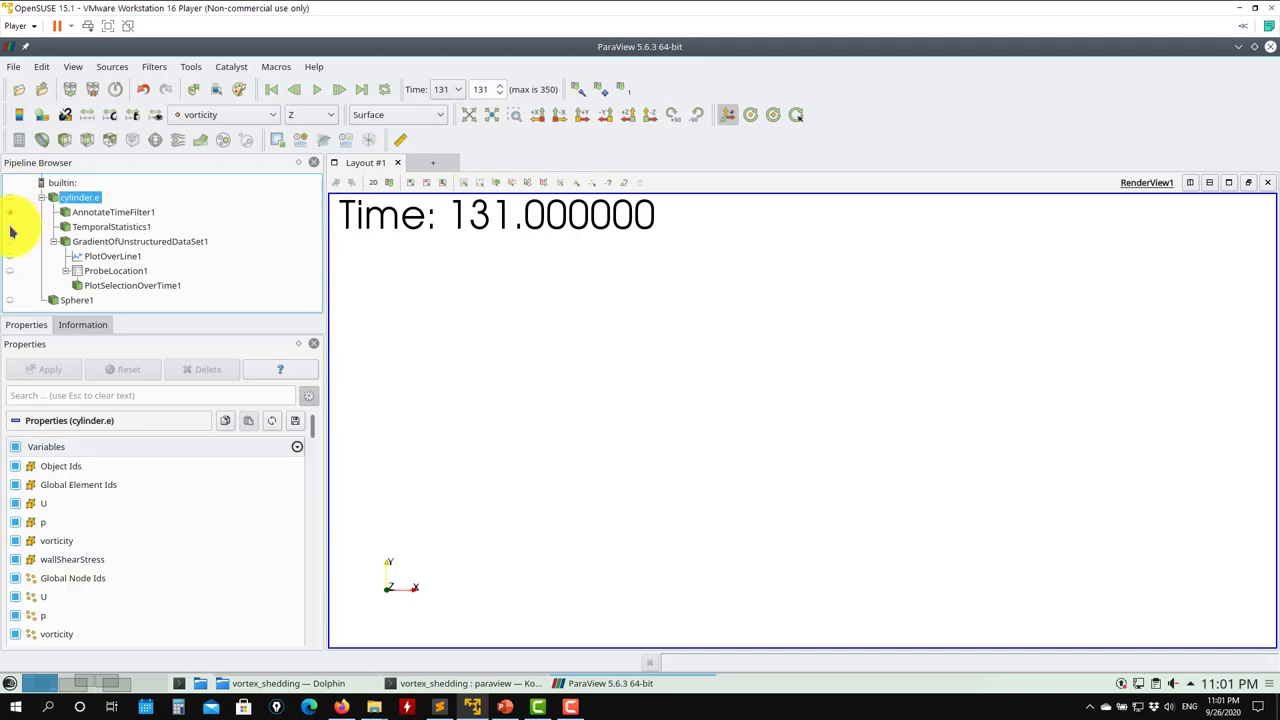
click(11, 227)
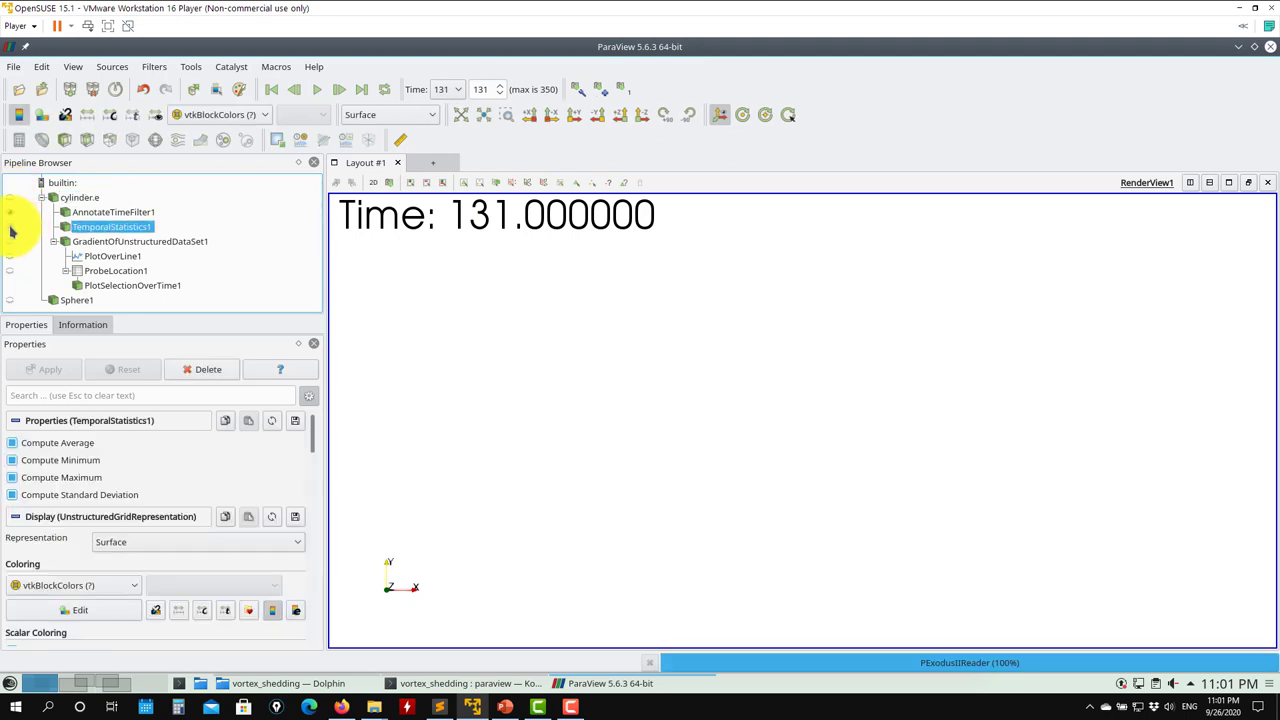
click(11, 228)
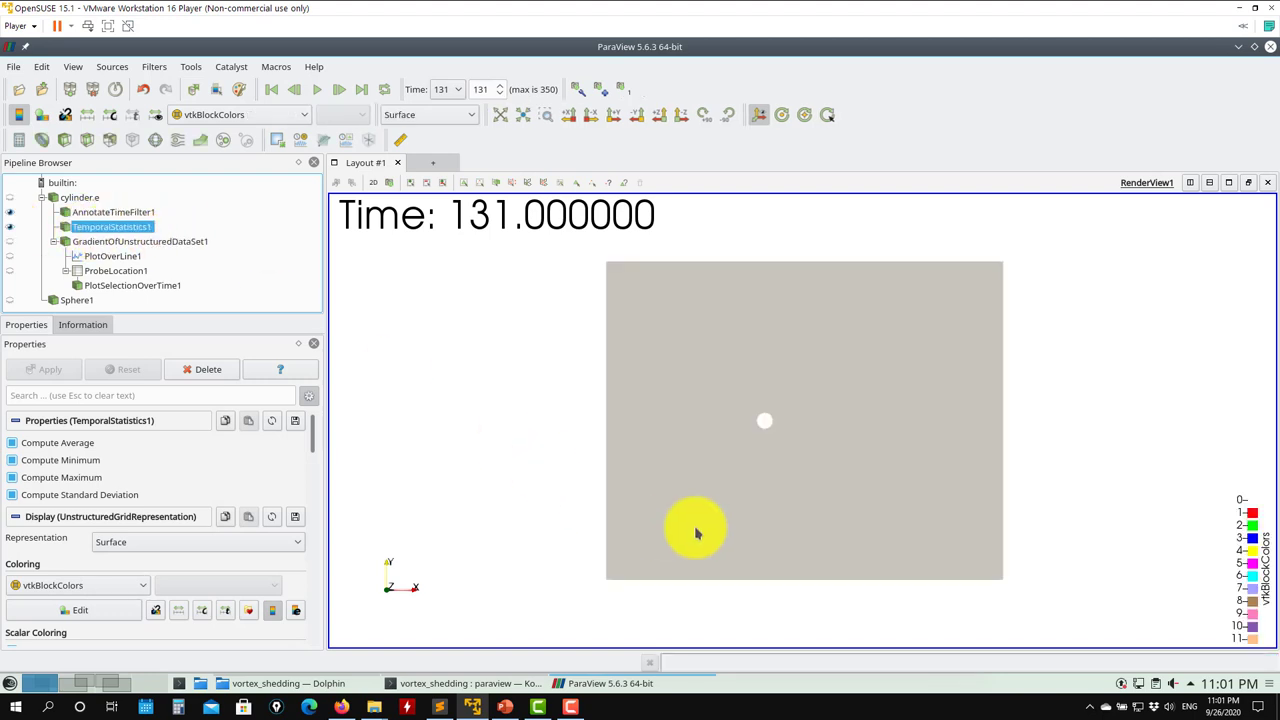
Color TemporalStatistics1 by U_average with the animation at time 0, and hide it from the view
click(230, 115)
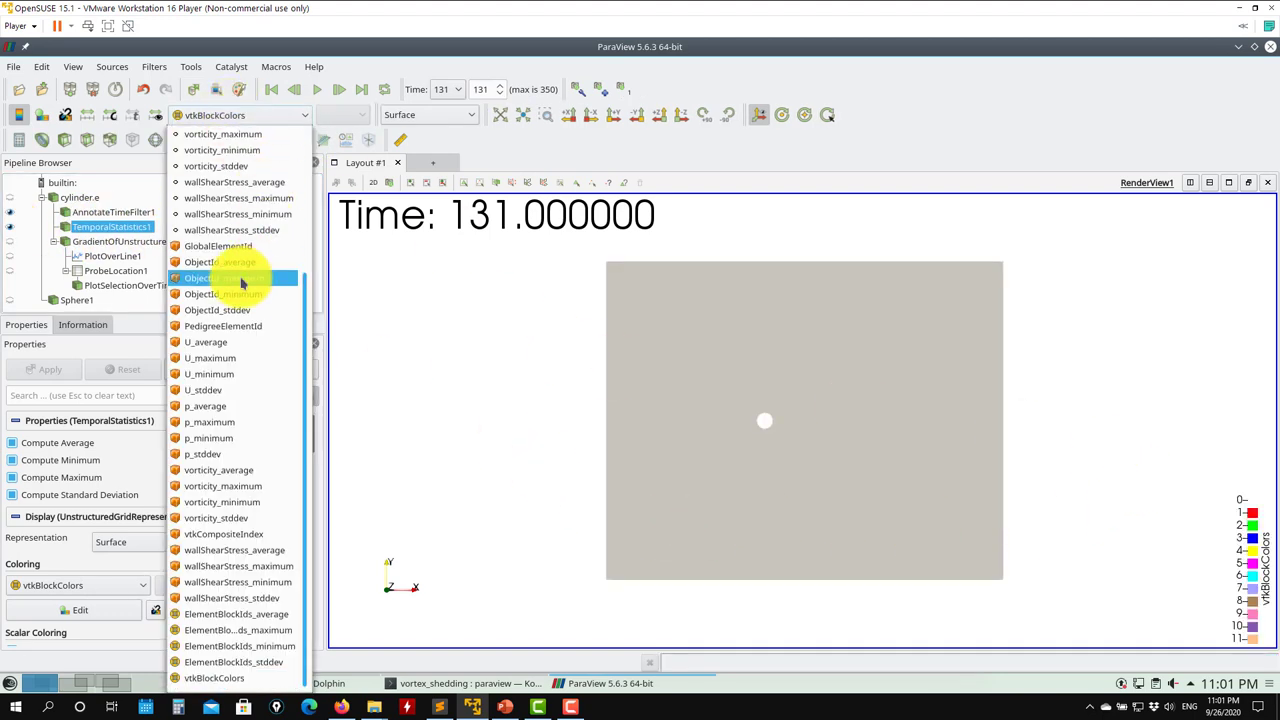
scroll(243, 275, up, 4)
click(240, 183)
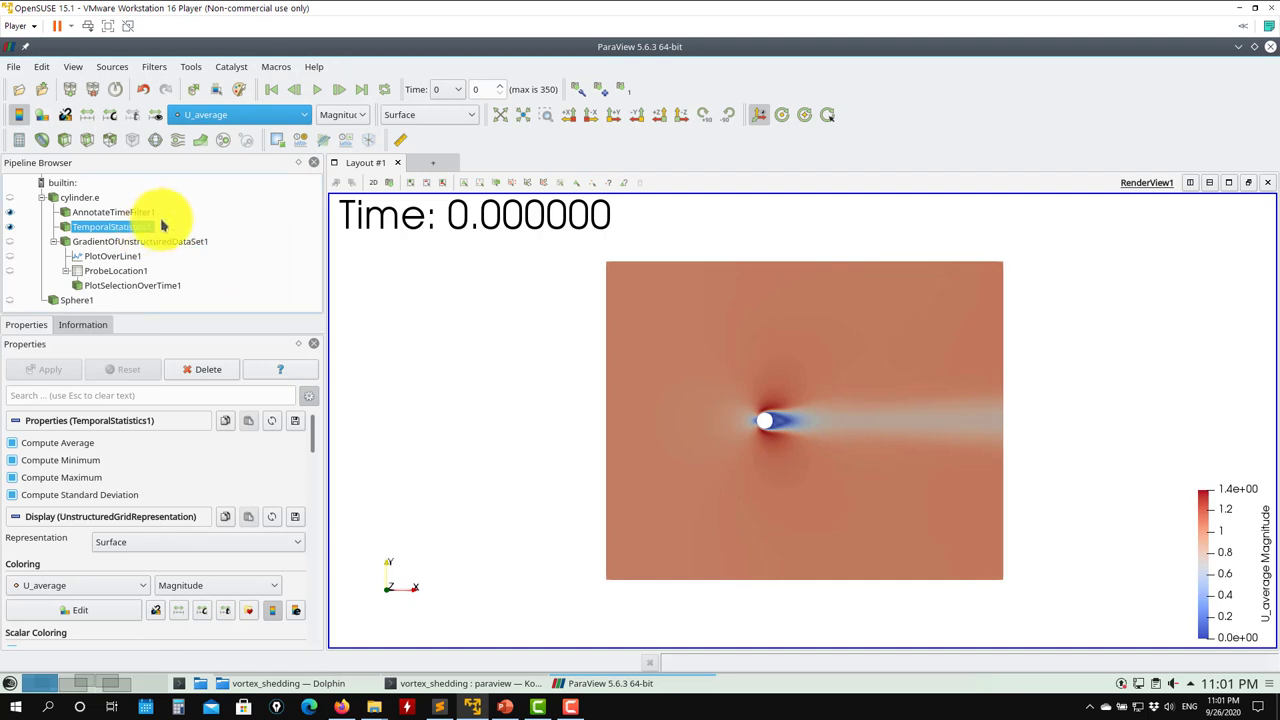
click(9, 227)
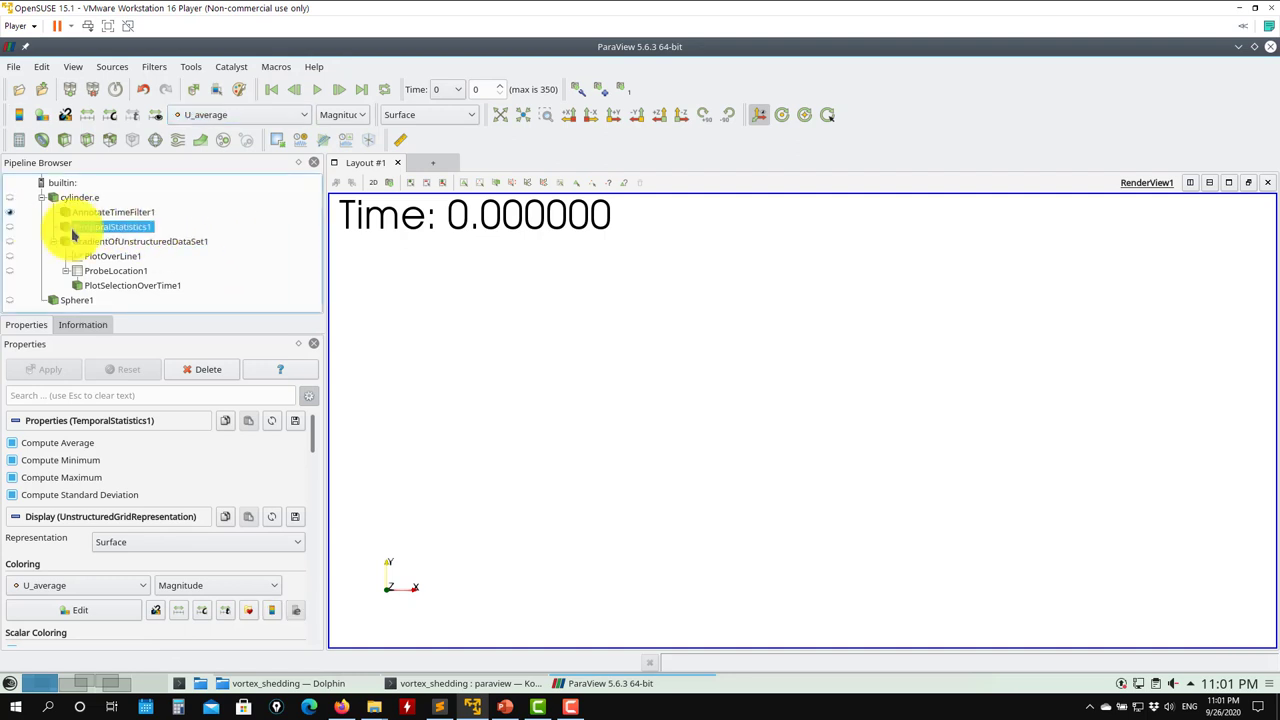
Show GradientOfUnstructuredDataSet1 in the render view and bring up the AnnotateTimeFilter1 properties
click(140, 242)
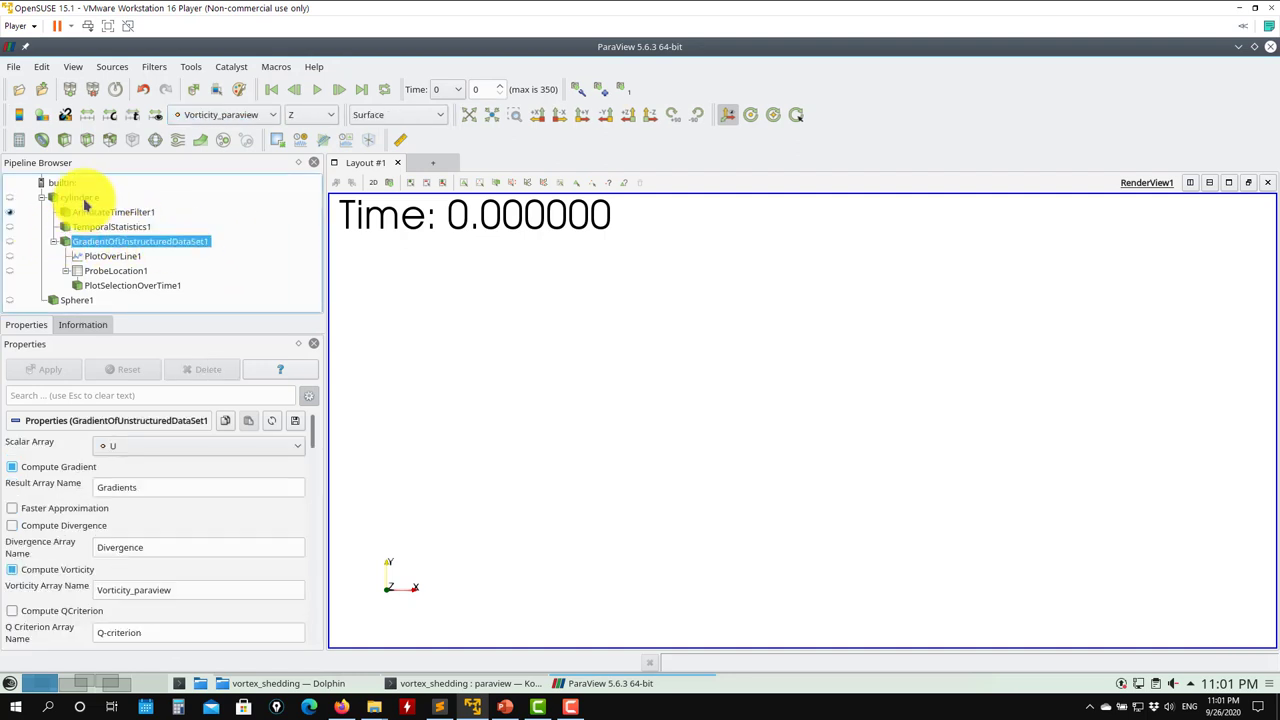
click(8, 242)
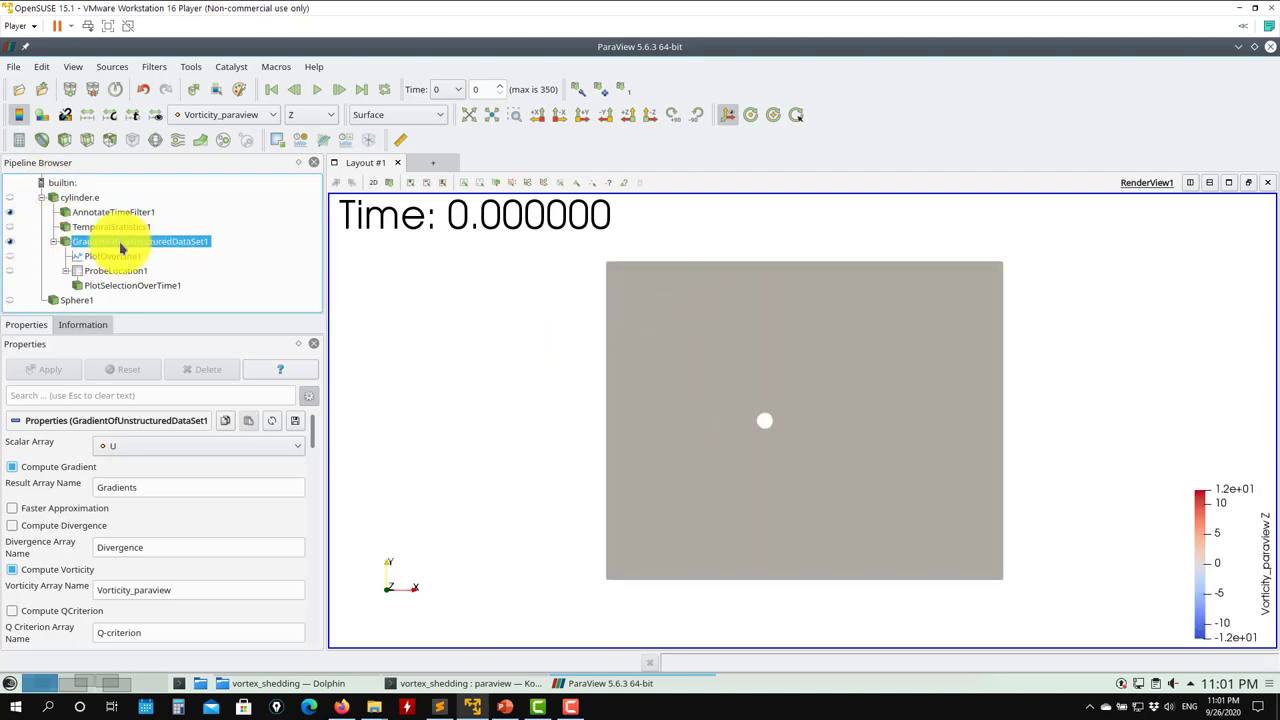
click(10, 212)
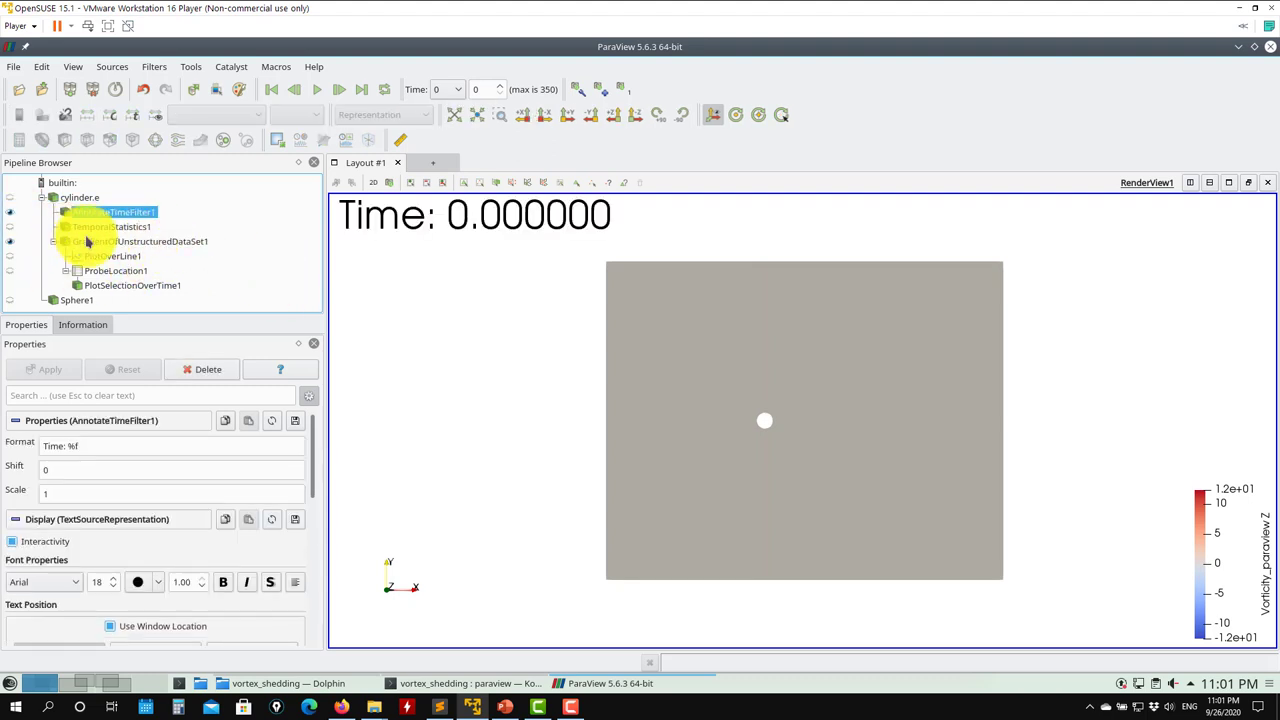
Apply a new Plot Over Line filter to GradientOfUnstructuredDataSet1 with its default end points, and delete it along with its line chart view
click(105, 244)
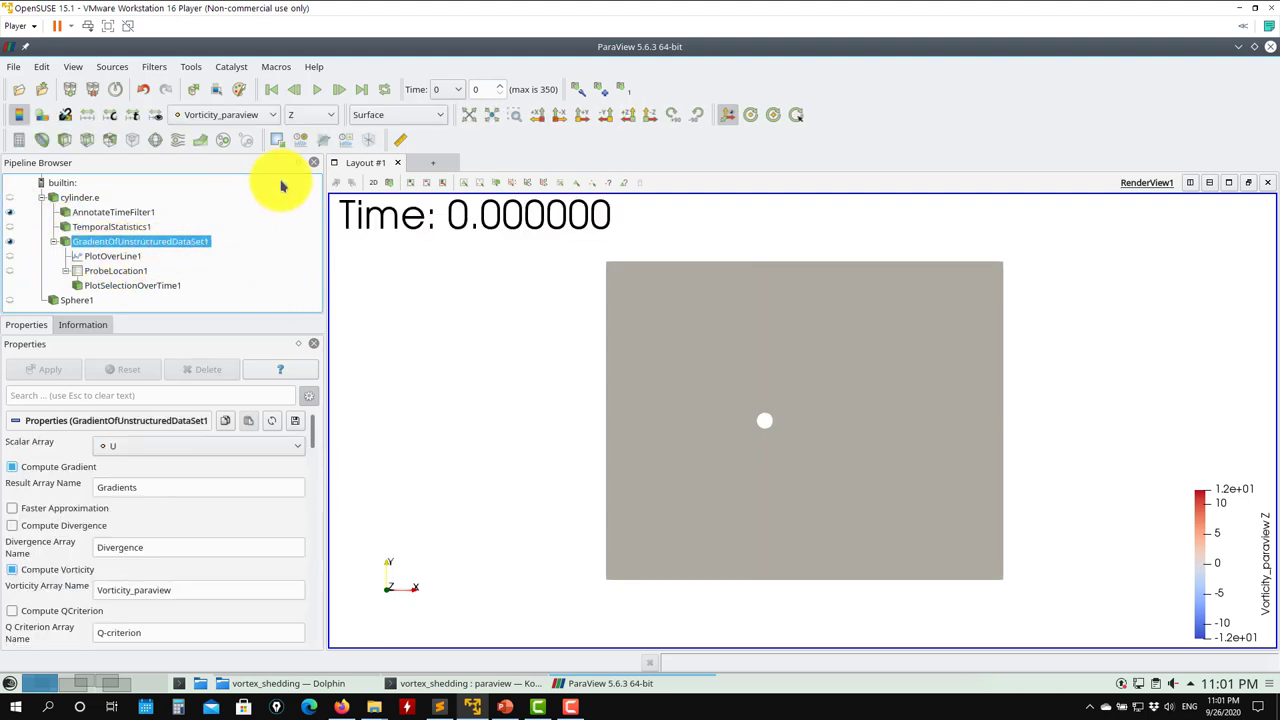
click(325, 147)
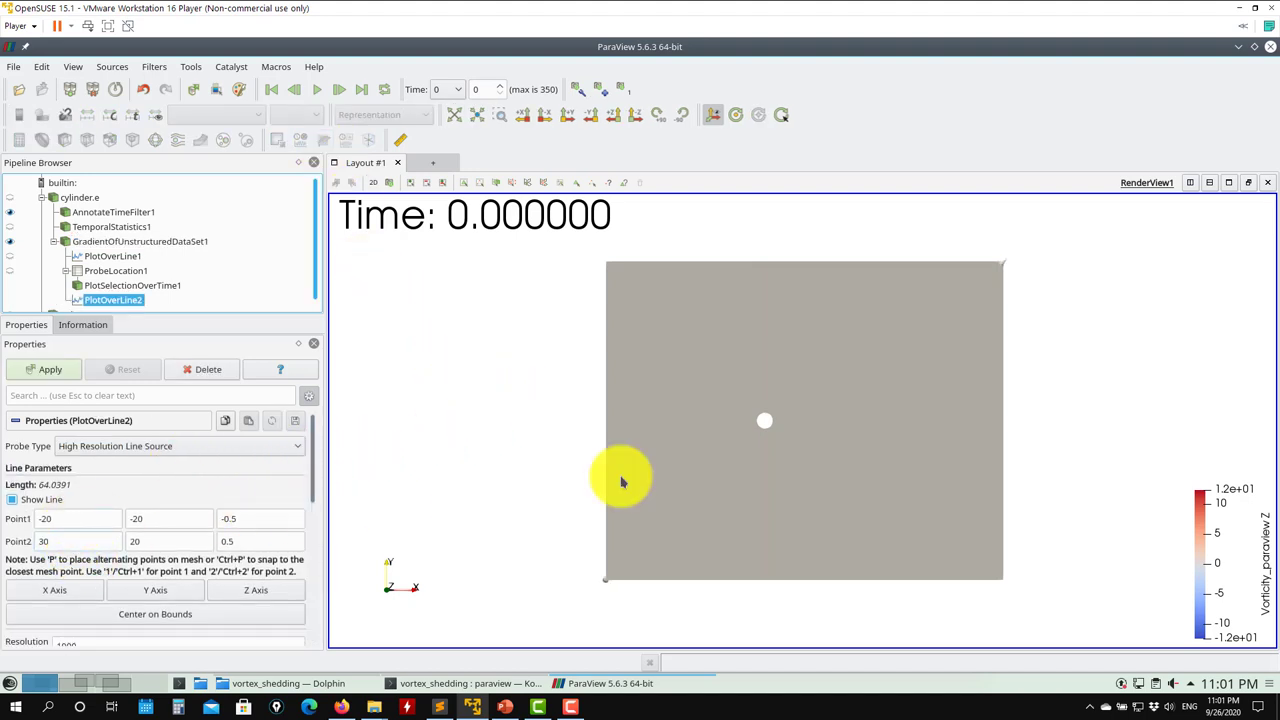
click(18, 246)
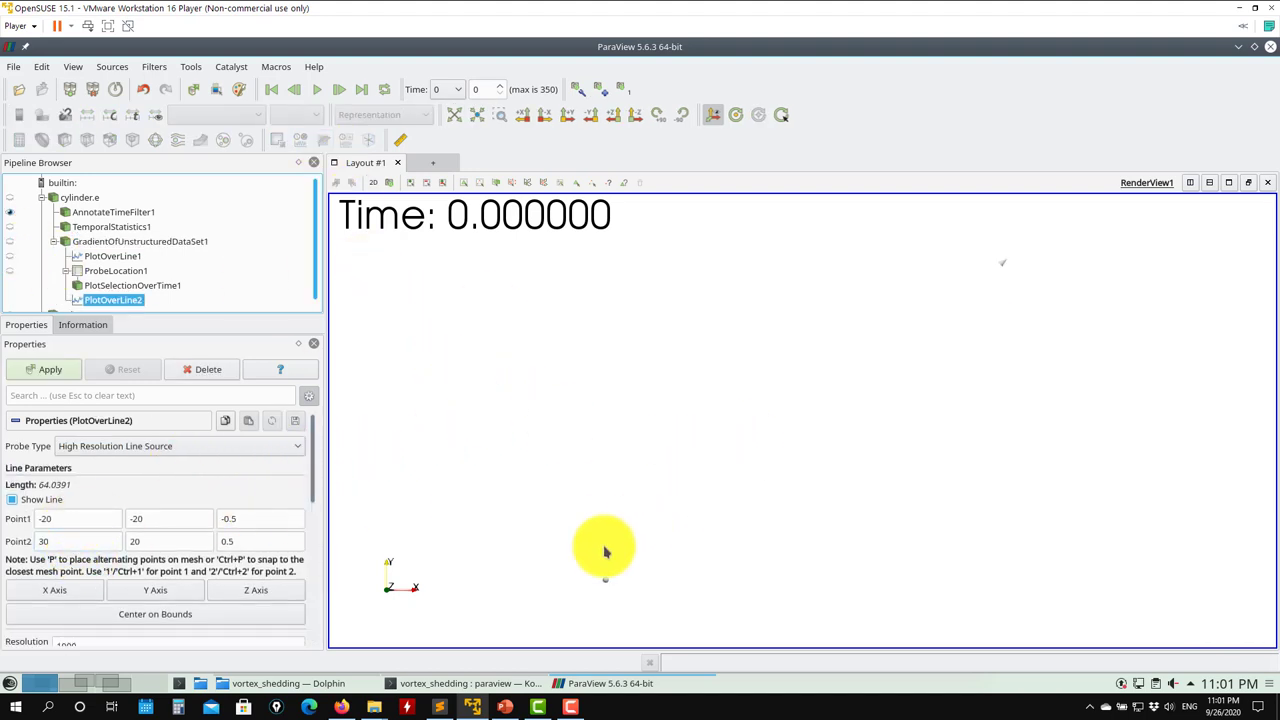
click(63, 371)
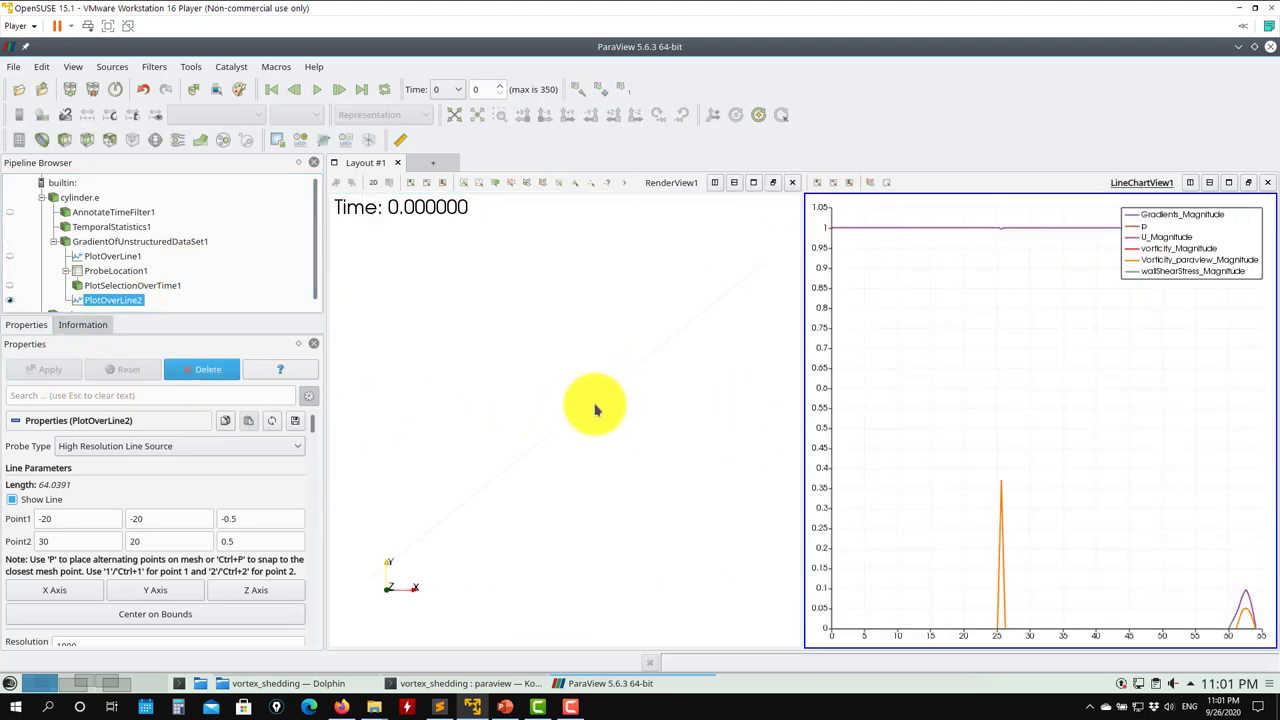
click(197, 370)
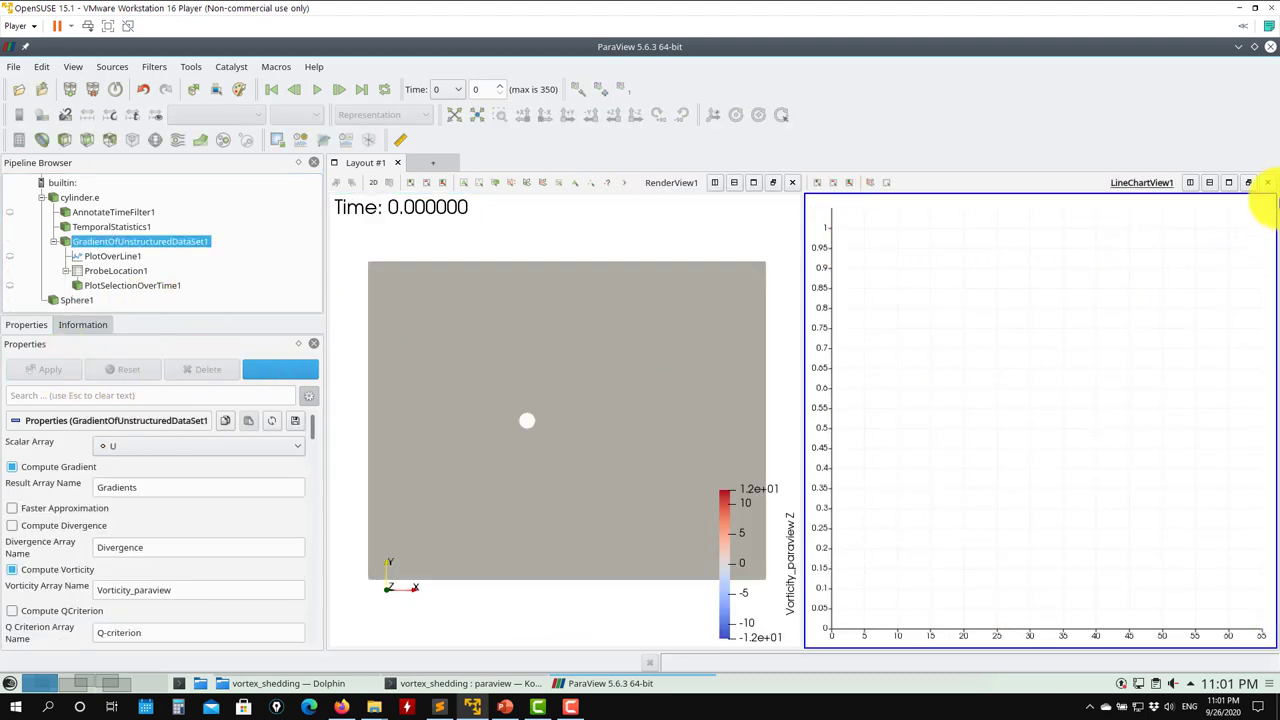
click(1268, 183)
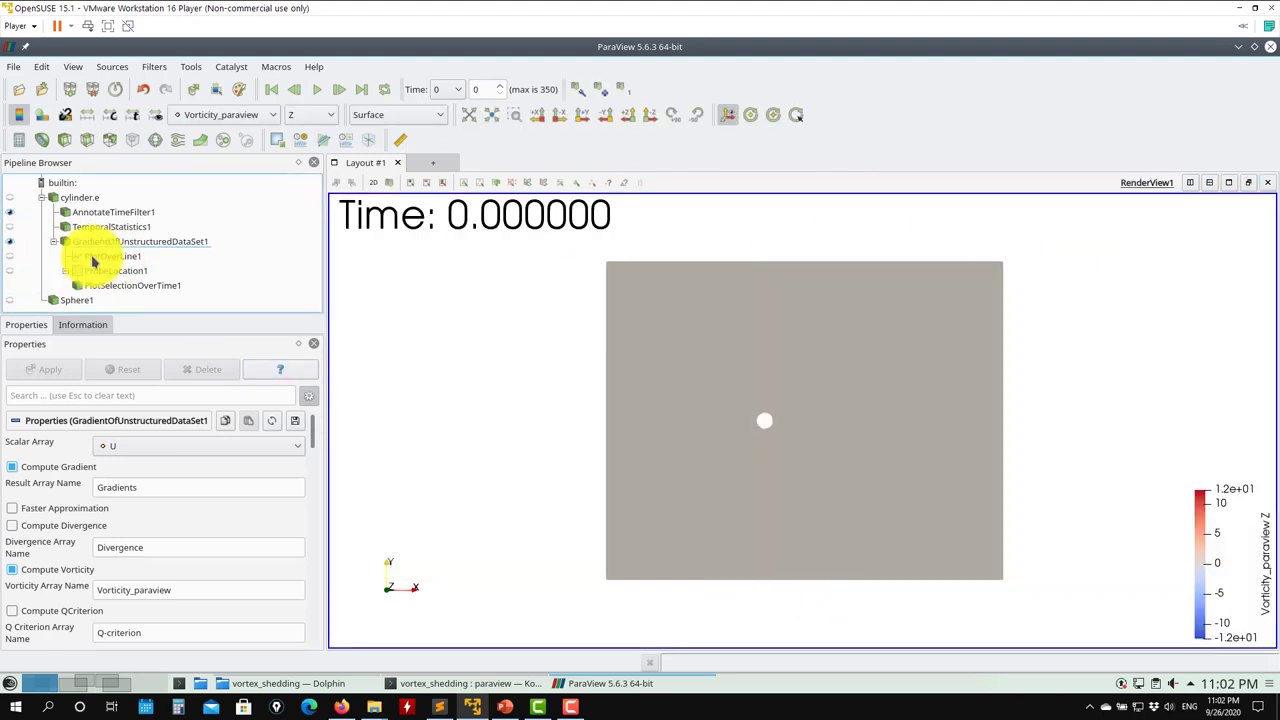
Plot PlotOverLine1 in a new line chart view beside the render view, and go to the last time step, 350
ctrl+click(171, 243)
click(104, 257)
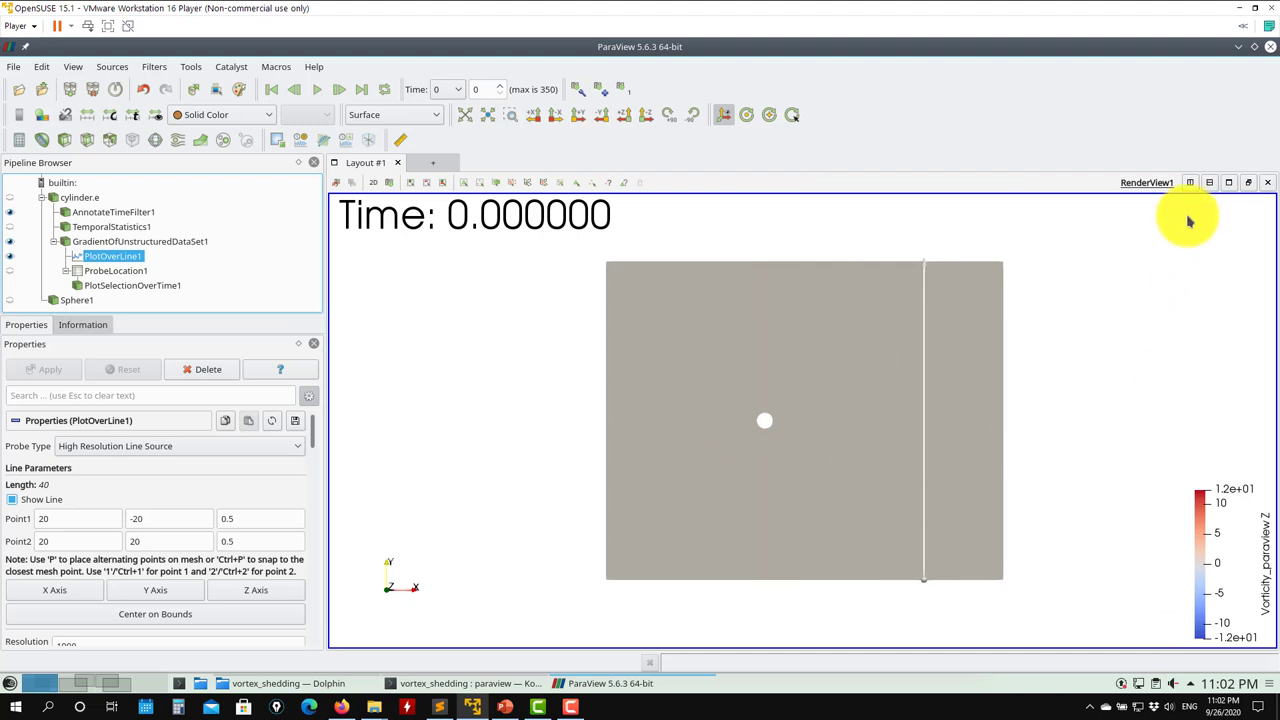
click(1192, 182)
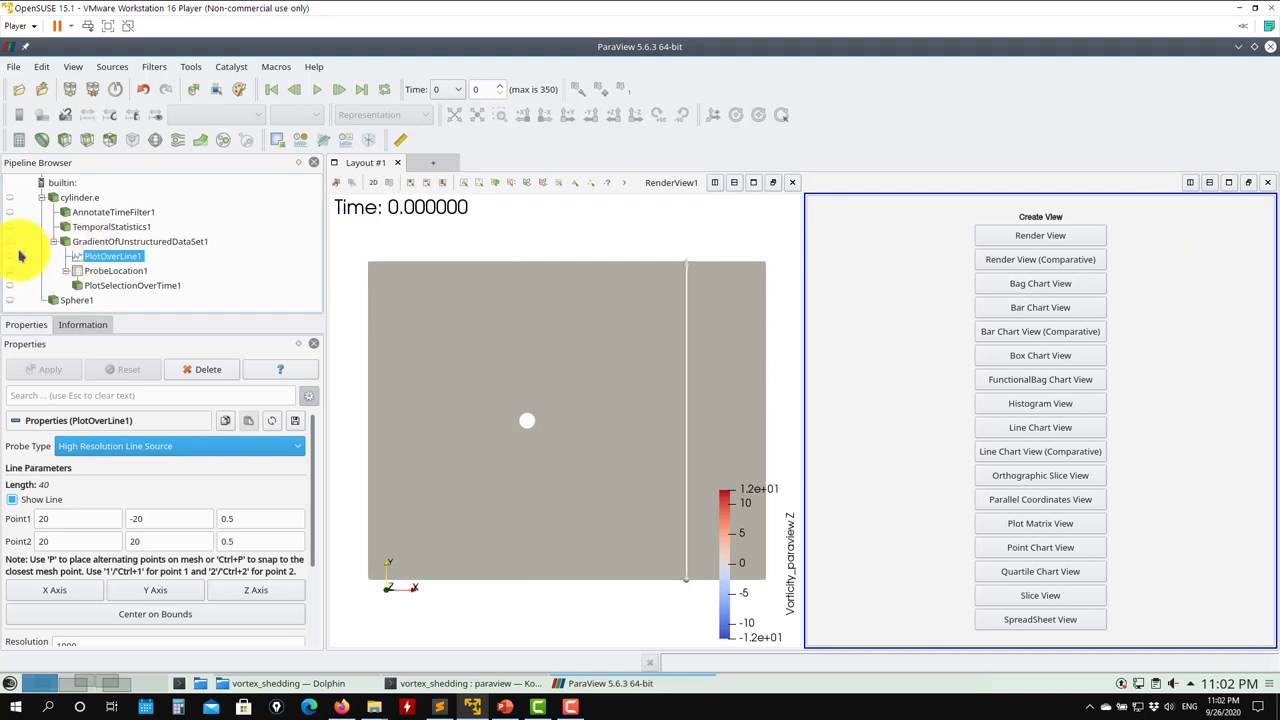
click(1058, 433)
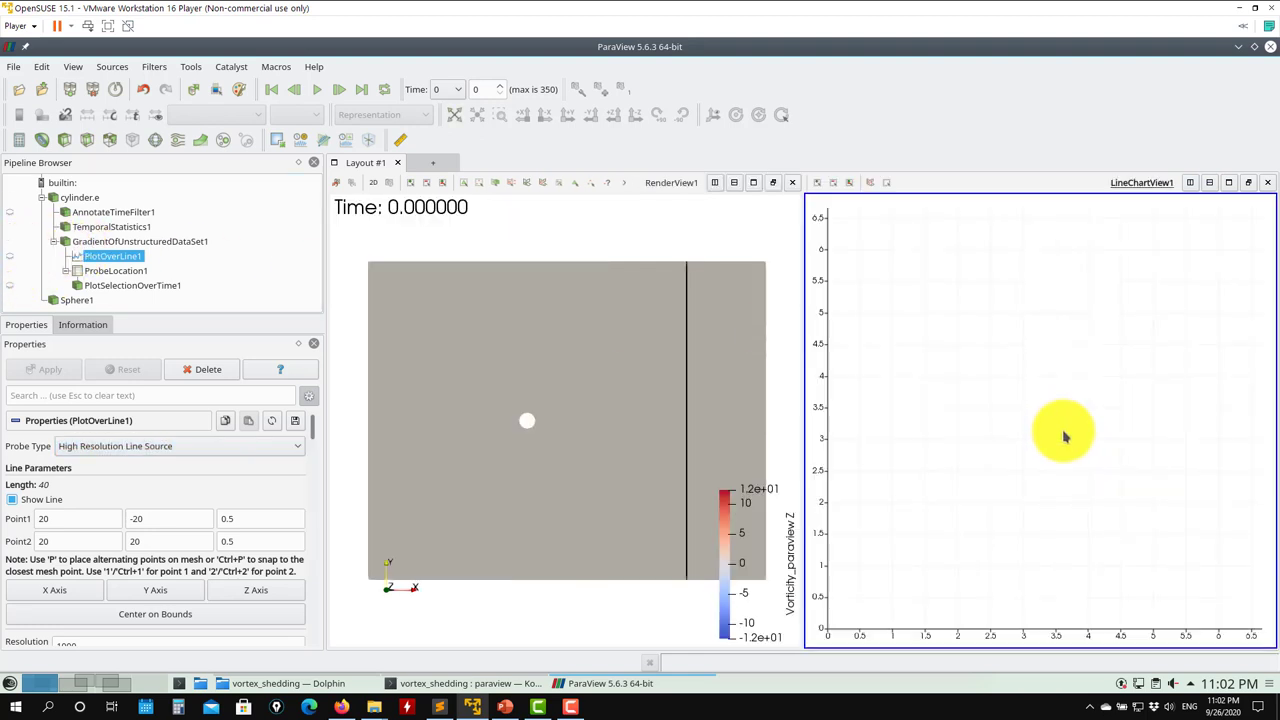
click(11, 257)
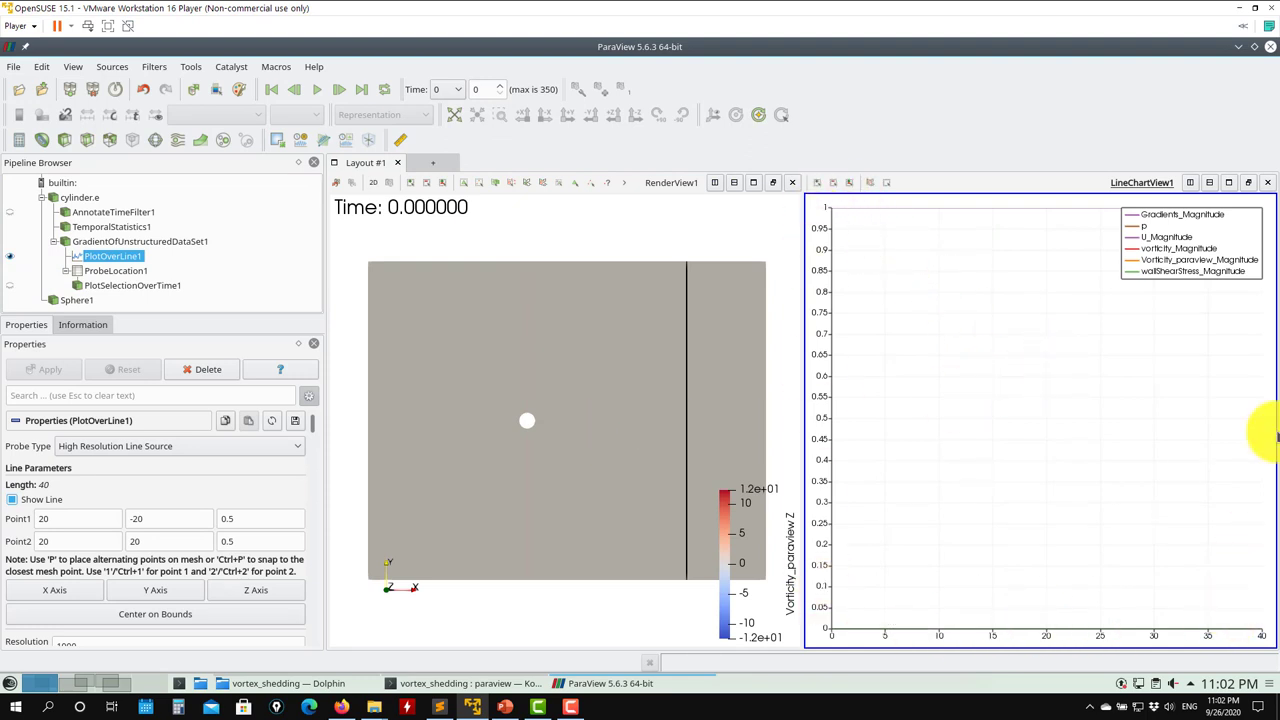
click(363, 91)
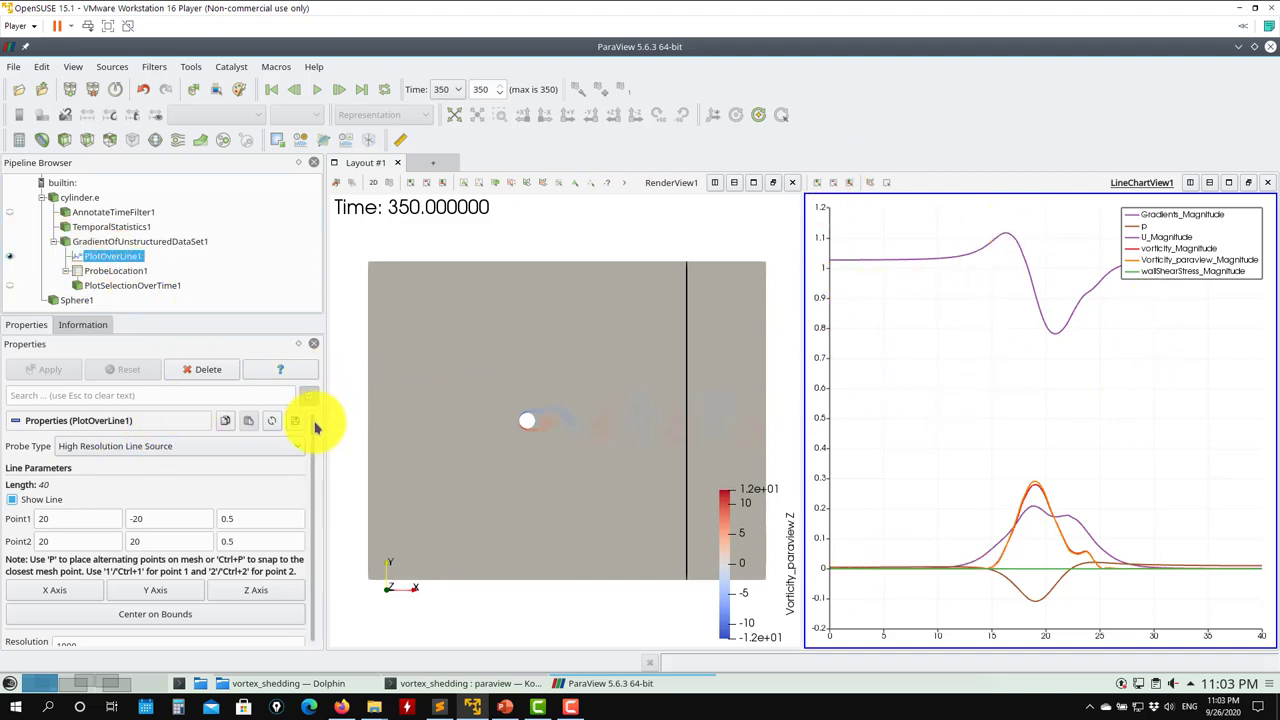
Clear all plotted series of PlotOverLine1 and plot only U_Magnitude and Vorticity_paraview_Magnitude
drag(315, 428, 314, 452)
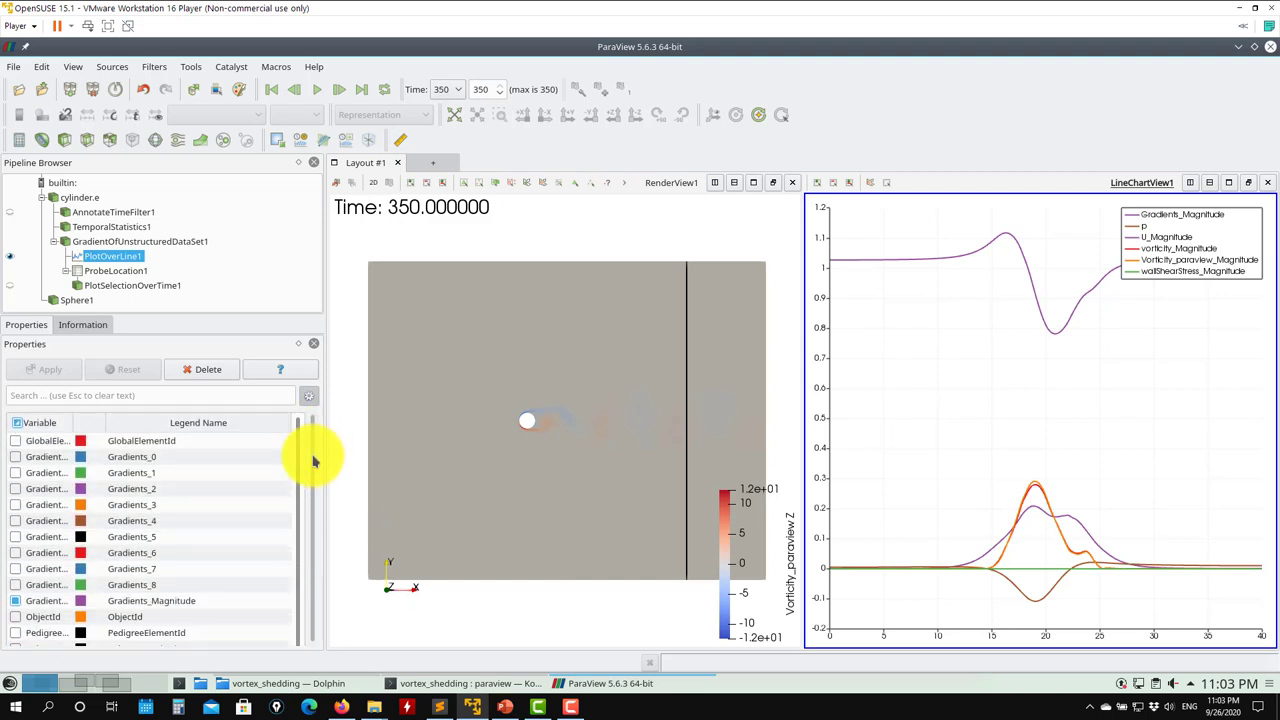
click(16, 424)
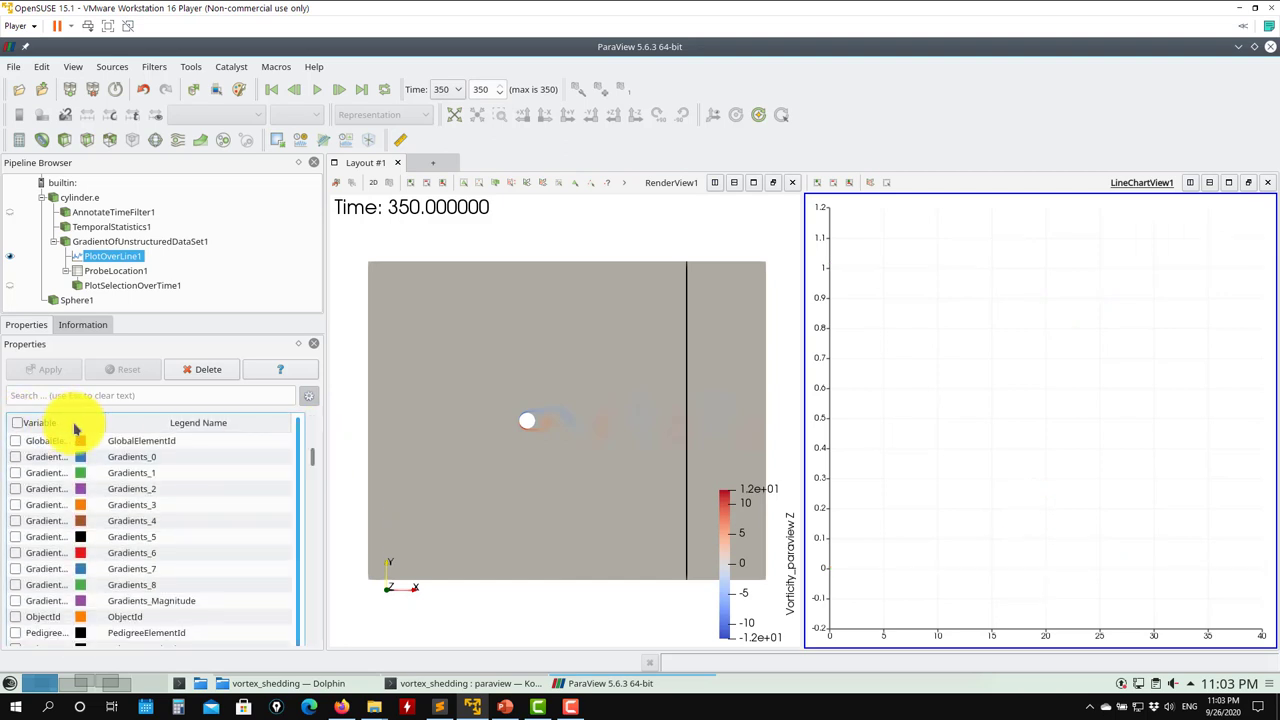
drag(74, 428, 138, 428)
scroll(129, 471, down, 1)
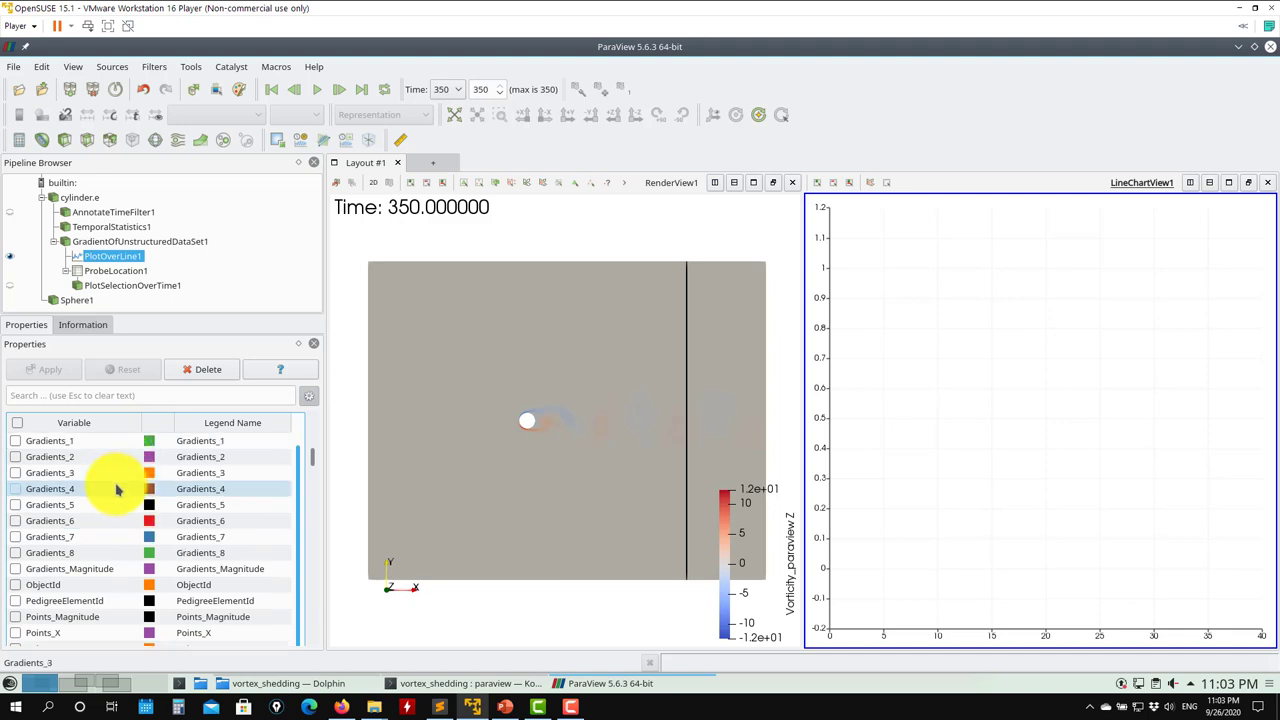
scroll(116, 494, down, 1)
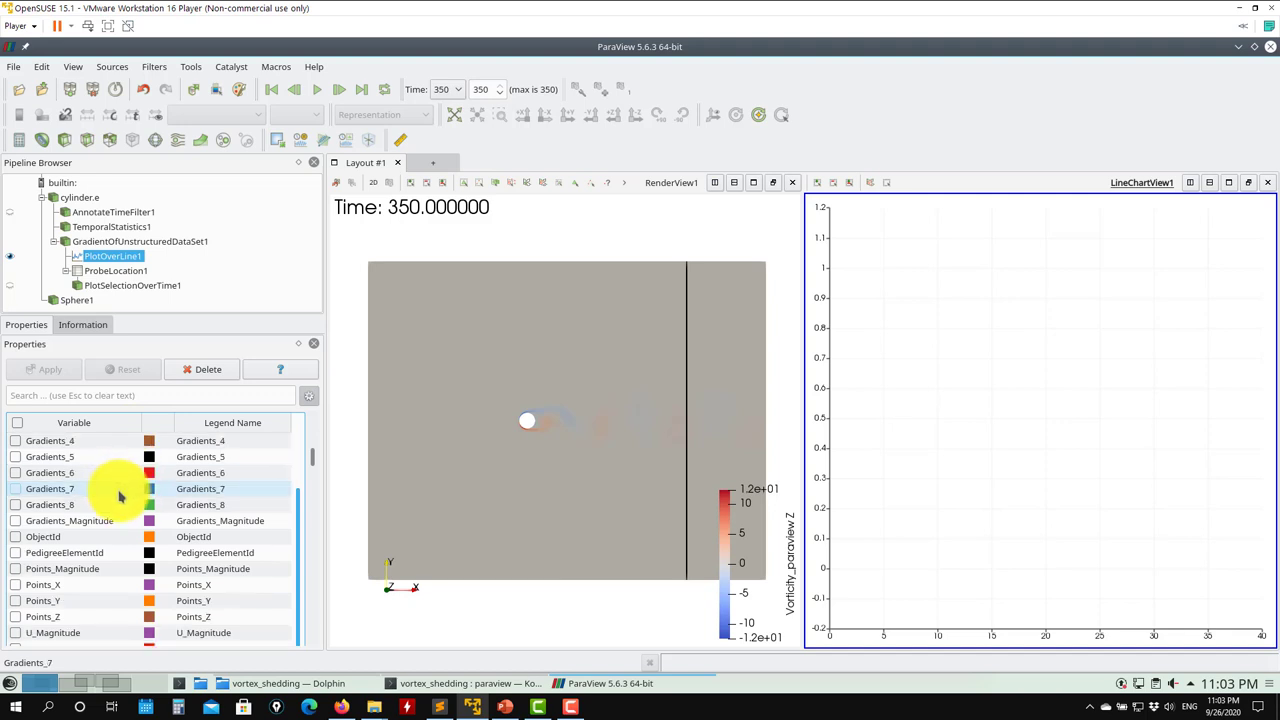
scroll(112, 500, down, 2)
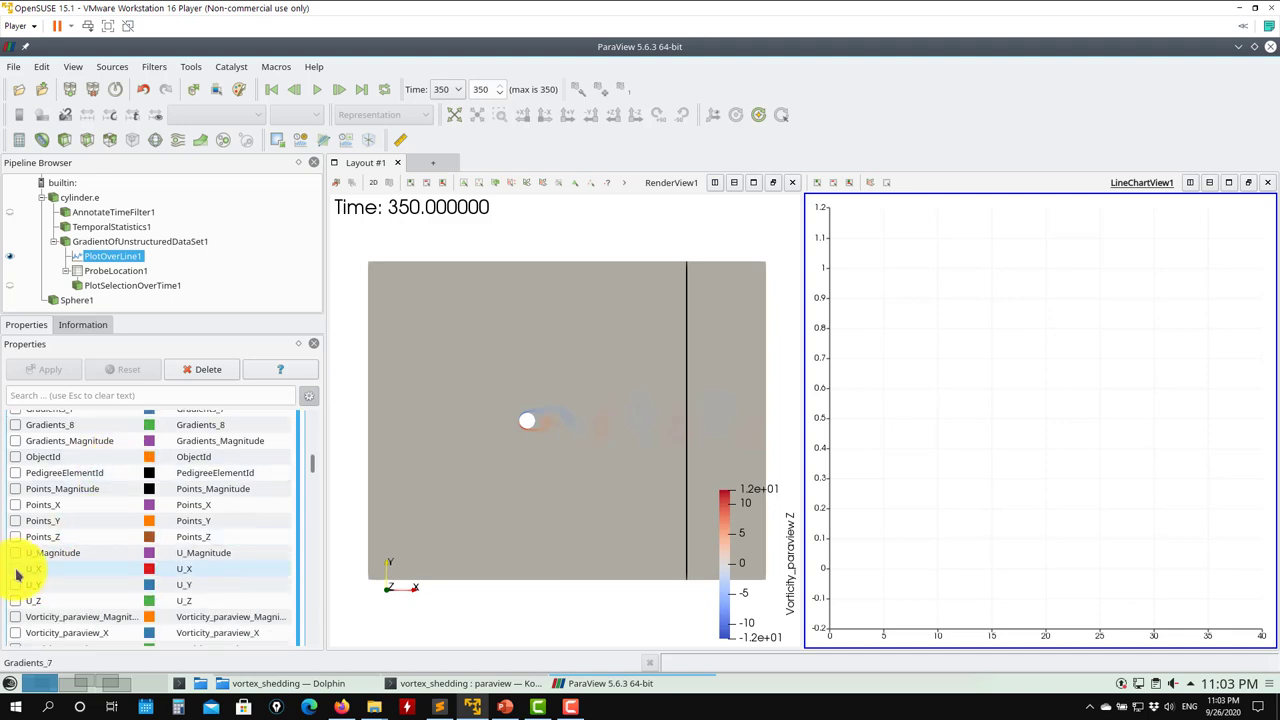
click(15, 555)
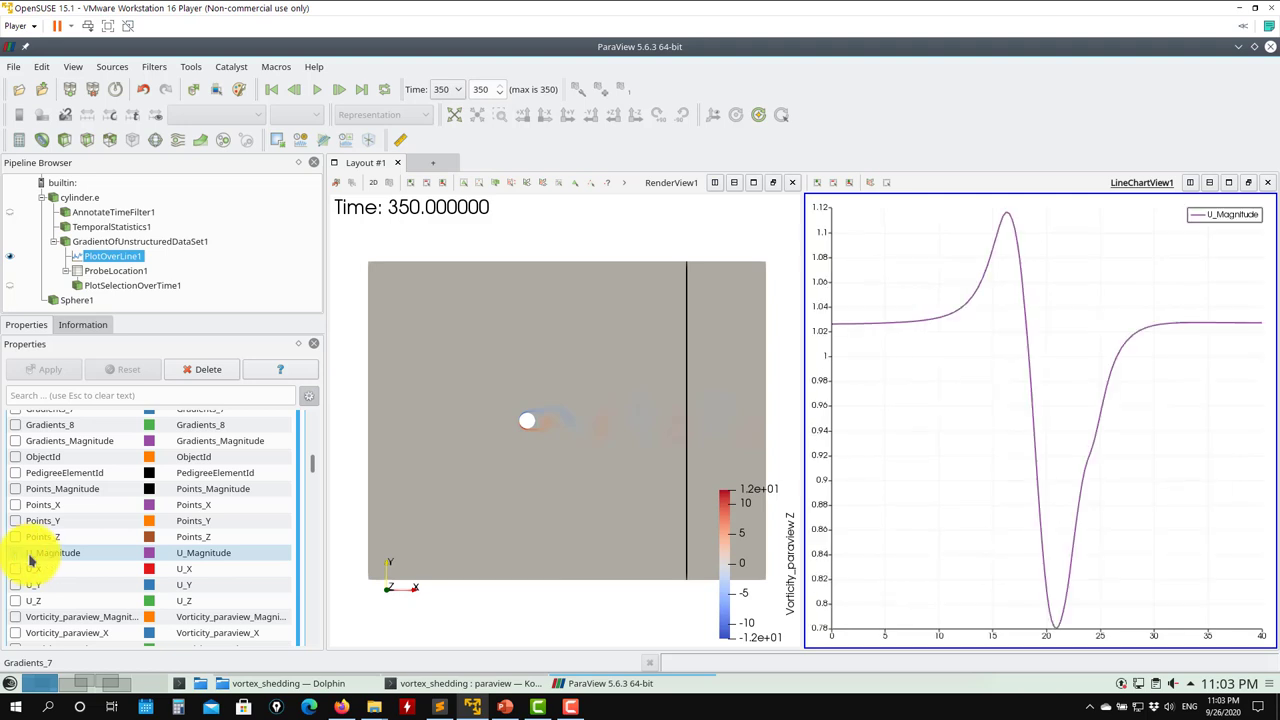
scroll(29, 557, down, 1)
click(20, 578)
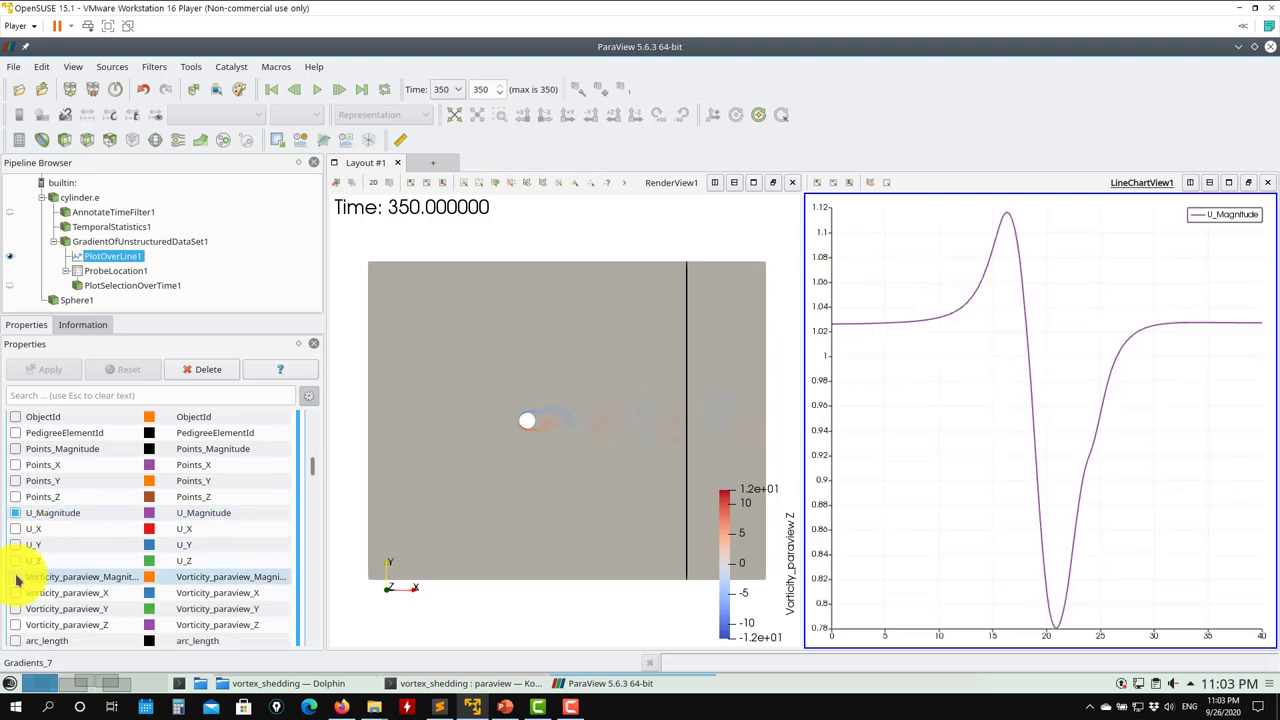
click(16, 578)
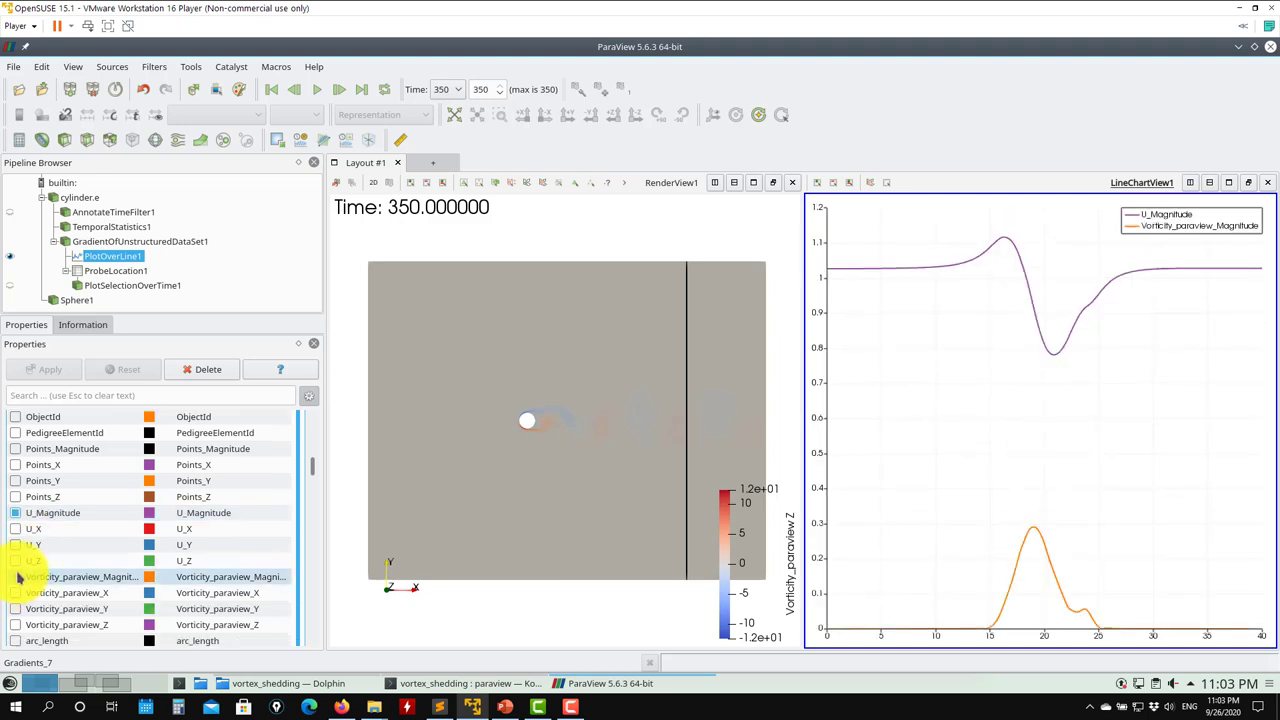
Play the animation and pause it at time 62, and examine the line chart's title, legend and axis settings
click(312, 96)
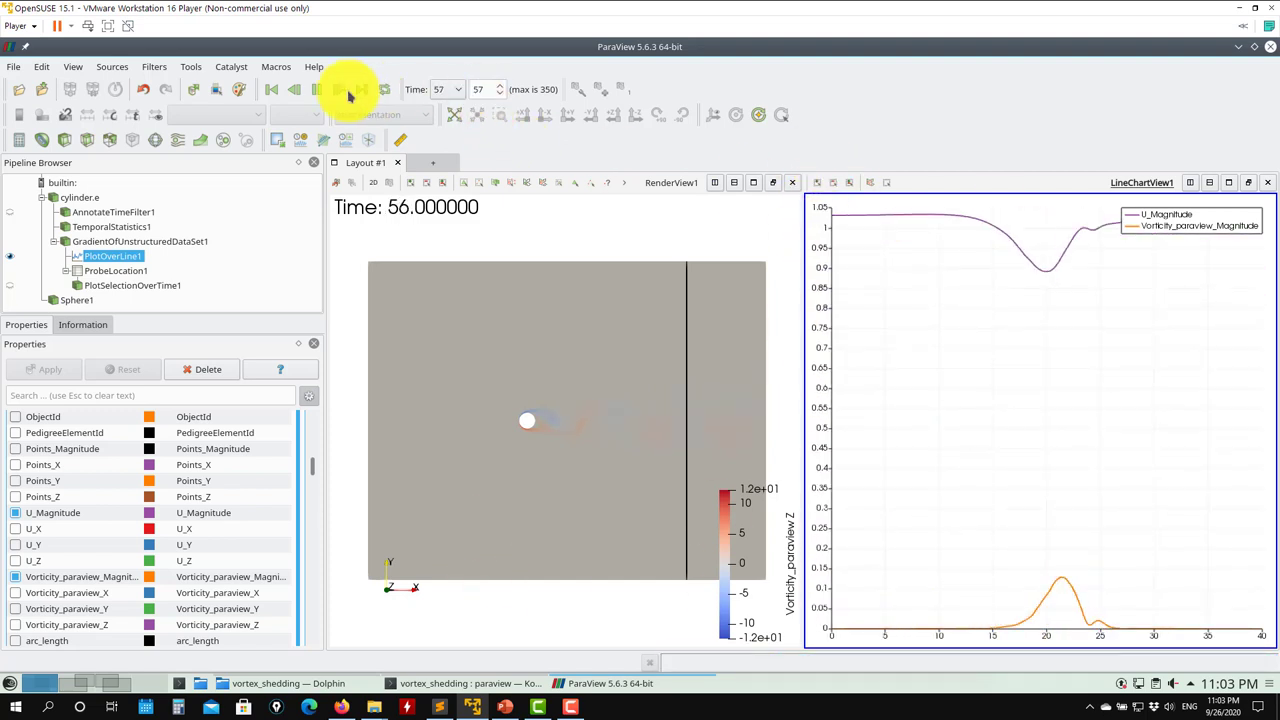
click(316, 90)
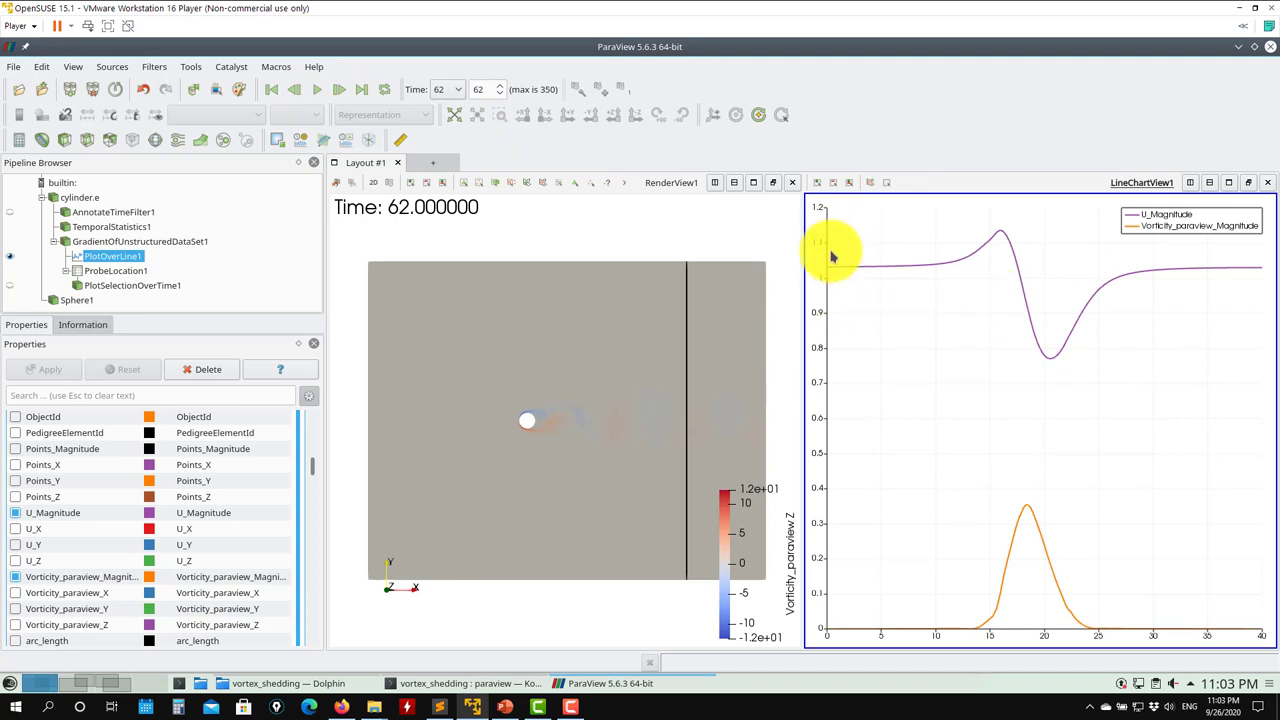
scroll(295, 465, down, 10)
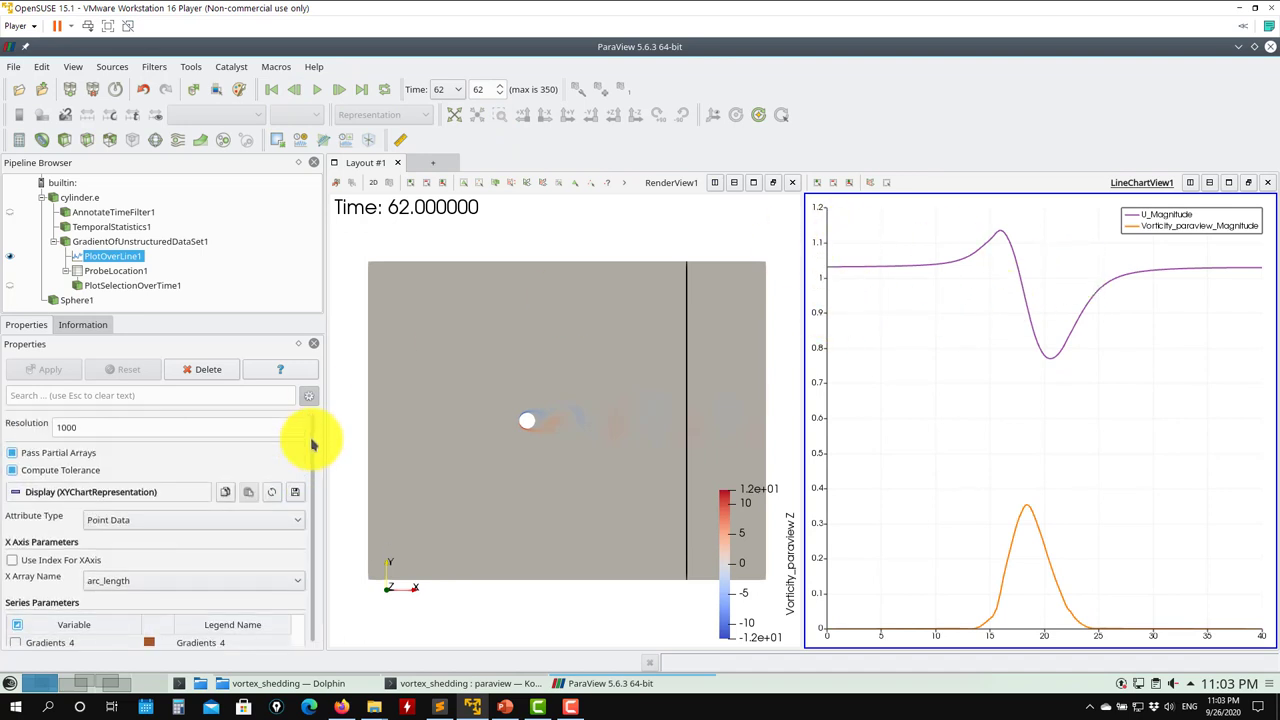
scroll(60, 530, down, 4)
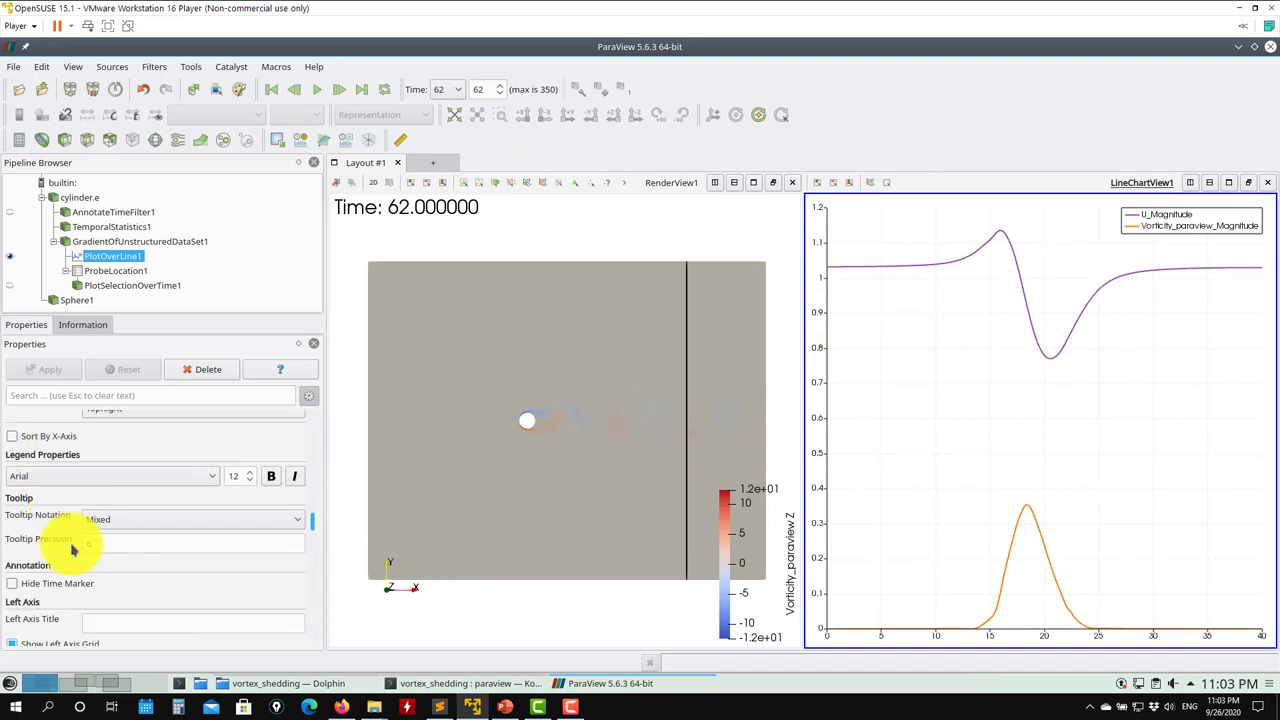
scroll(279, 530, down, 4)
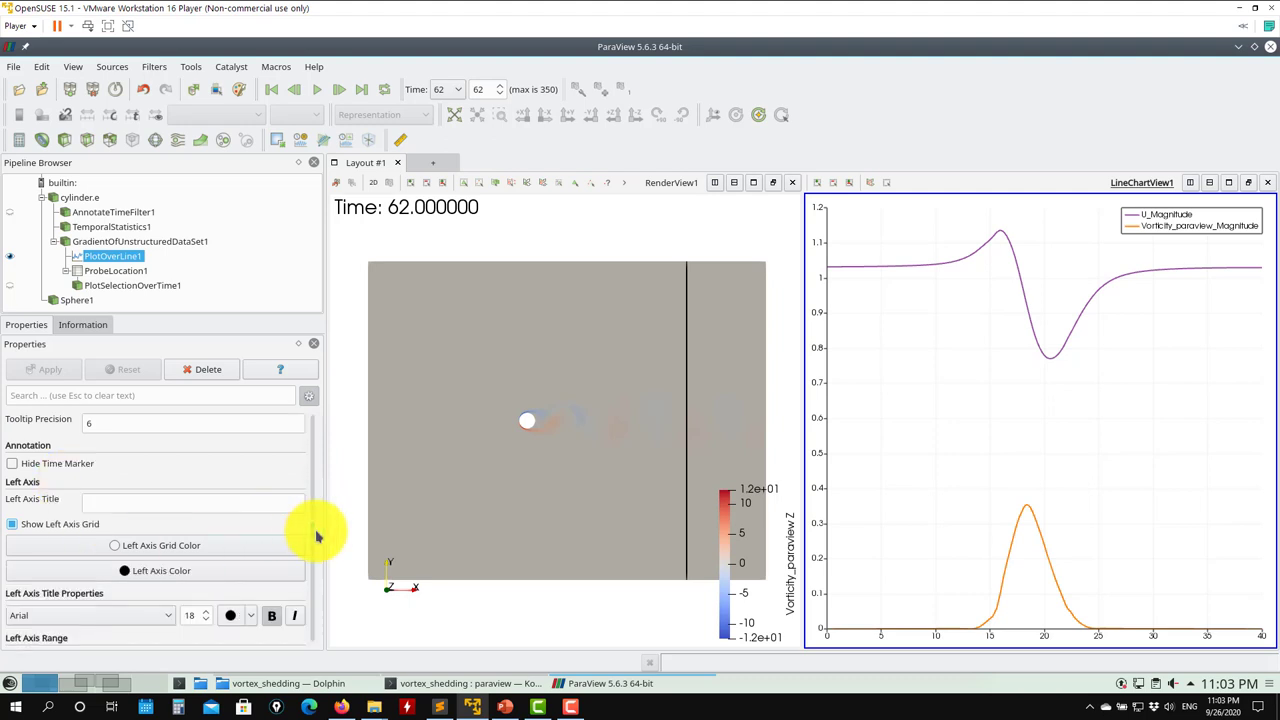
scroll(315, 537, down, 12)
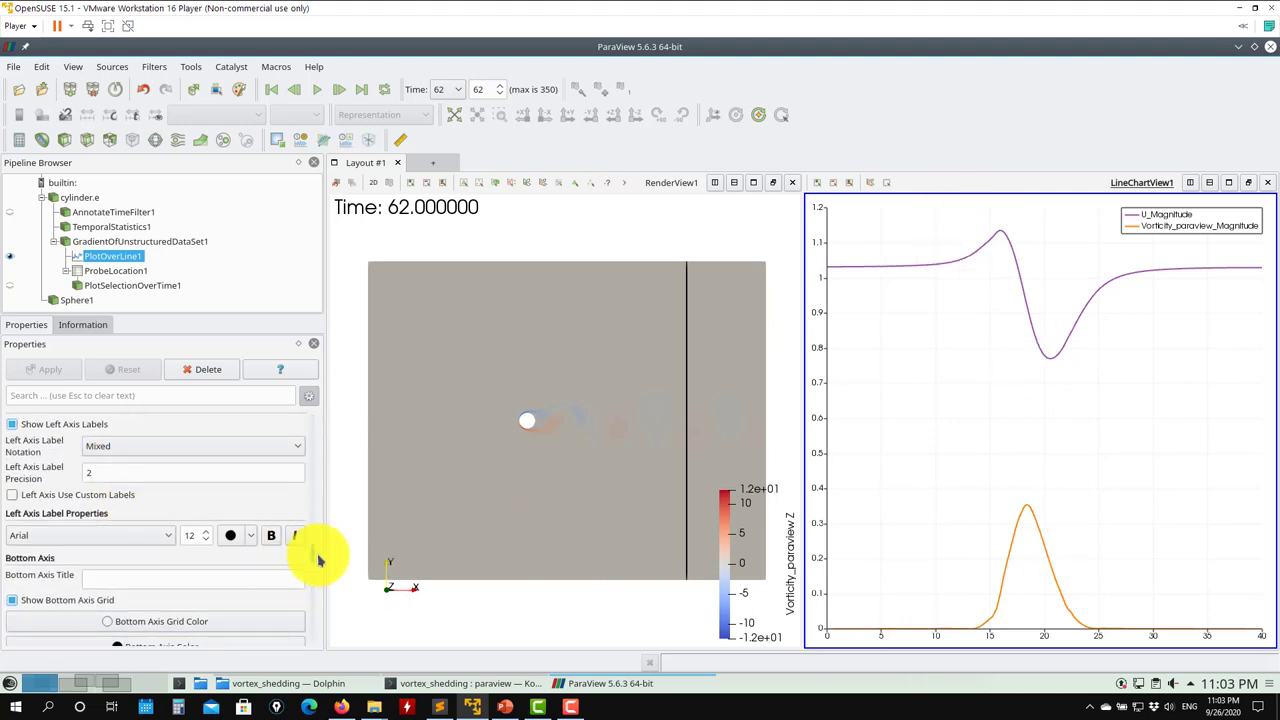
scroll(314, 575, down, 20)
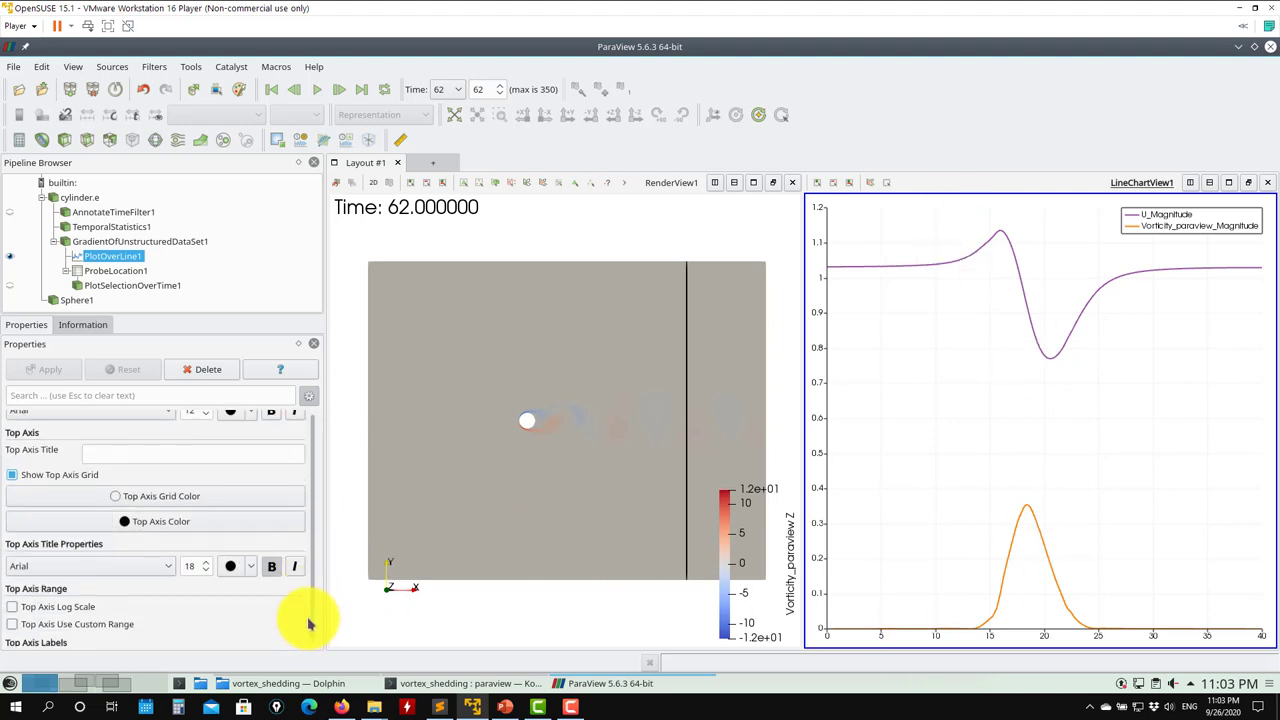
scroll(310, 590, up, 14)
scroll(312, 575, up, 15)
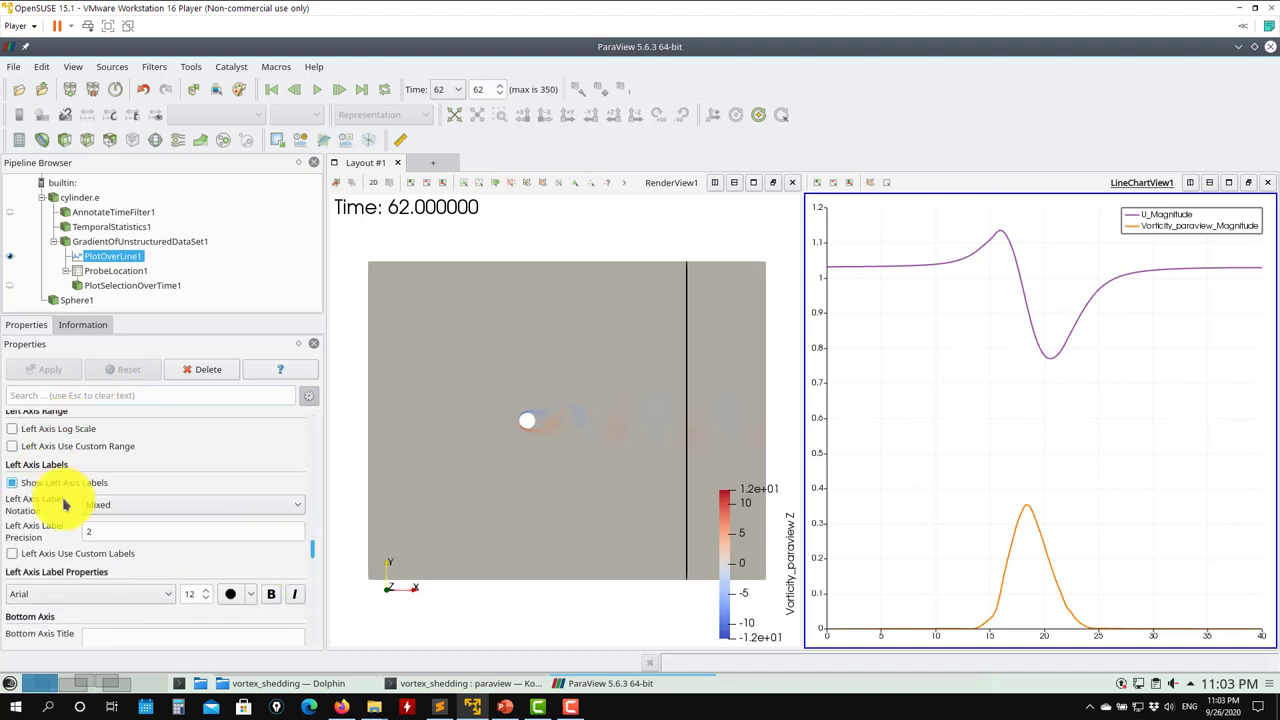
scroll(310, 552, up, 10)
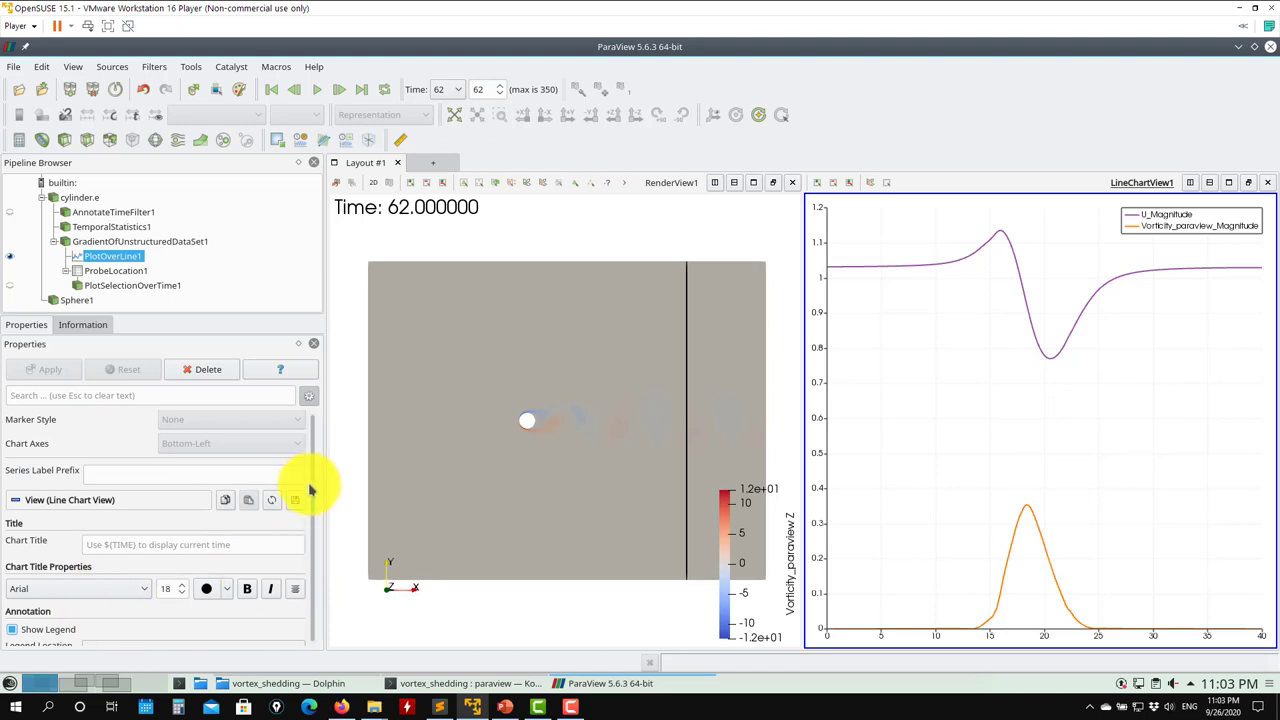
scroll(312, 480, up, 8)
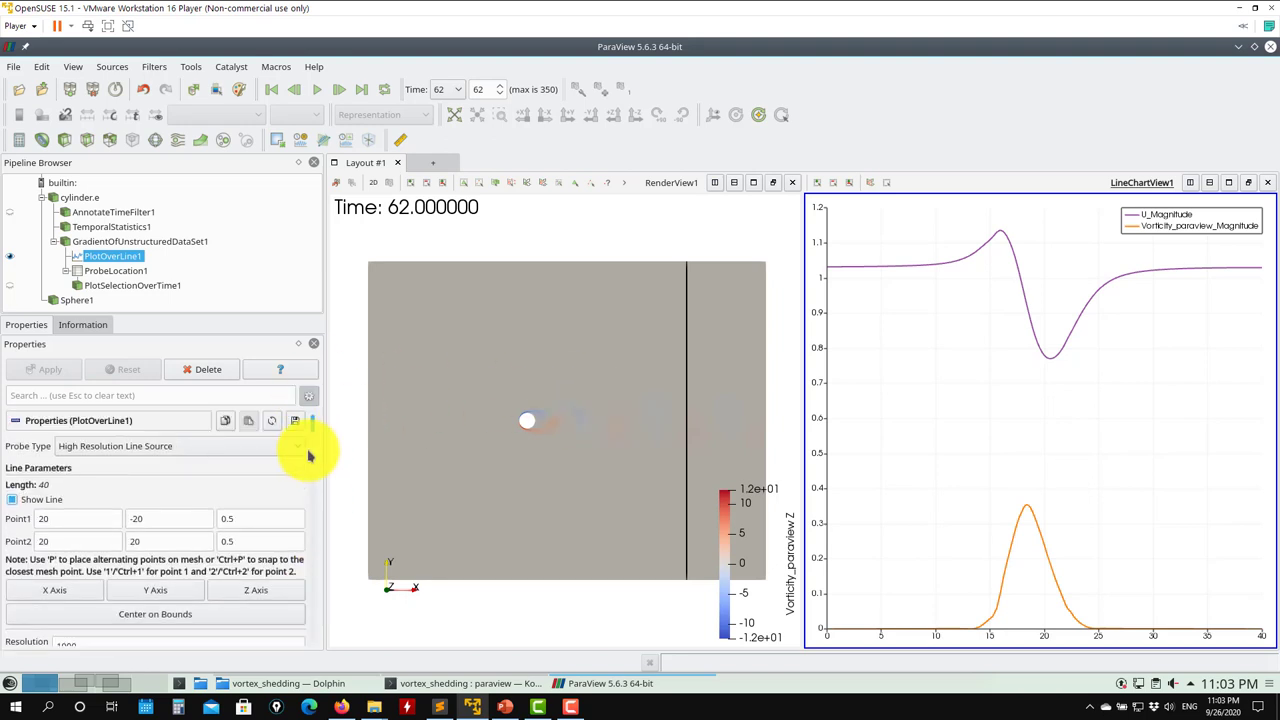
Remove the Vorticity_paraview_Magnitude series from PlotOverLine1's line chart, leaving only U_Magnitude plotted
scroll(310, 425, down, 10)
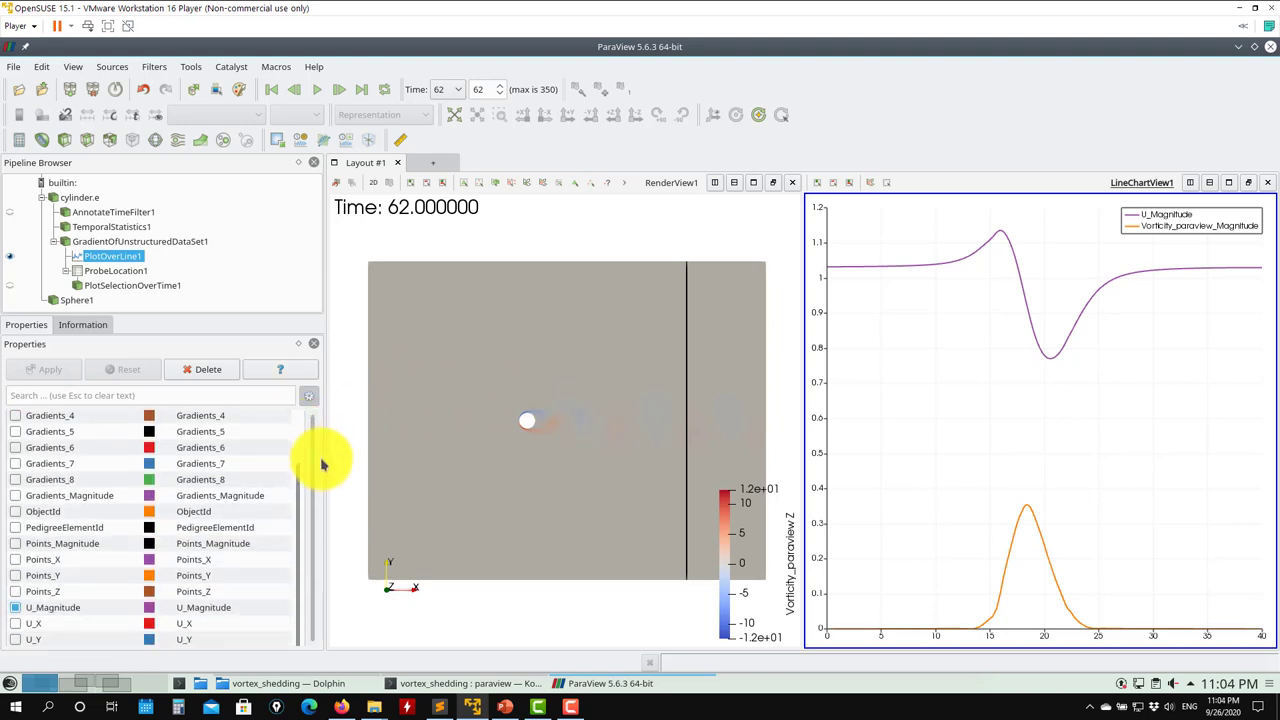
click(15, 596)
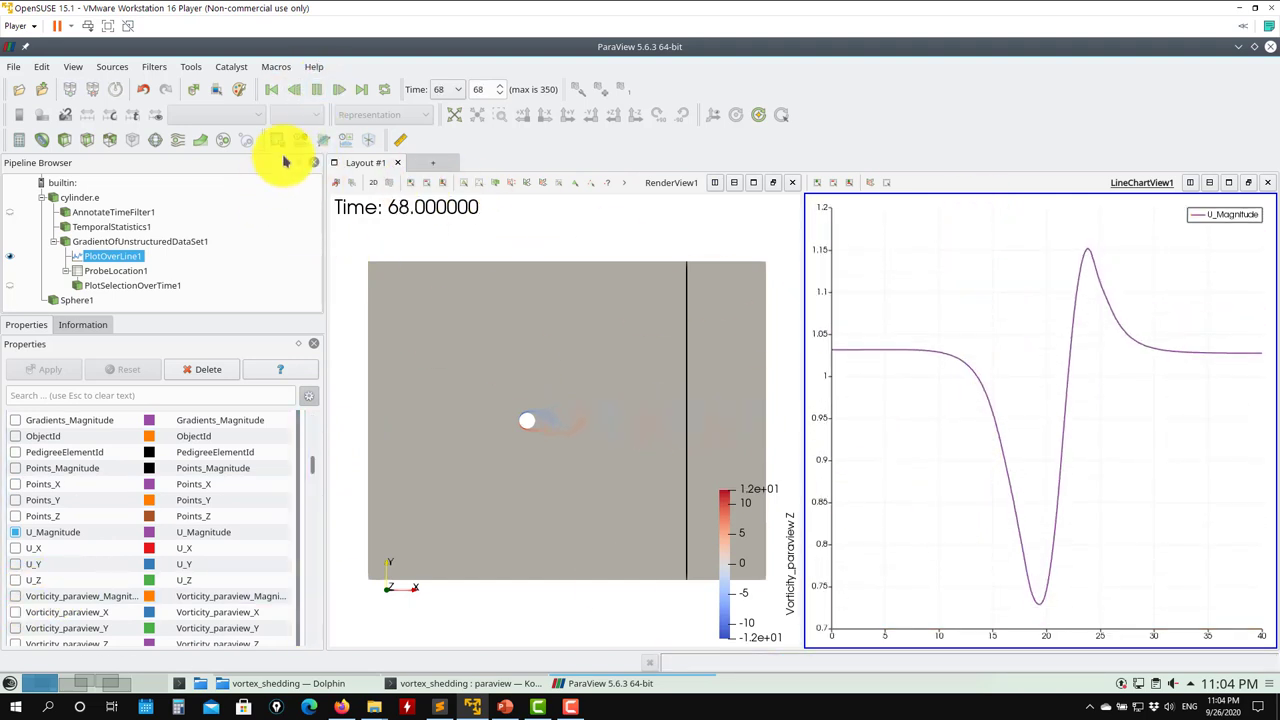
click(313, 66)
click(340, 80)
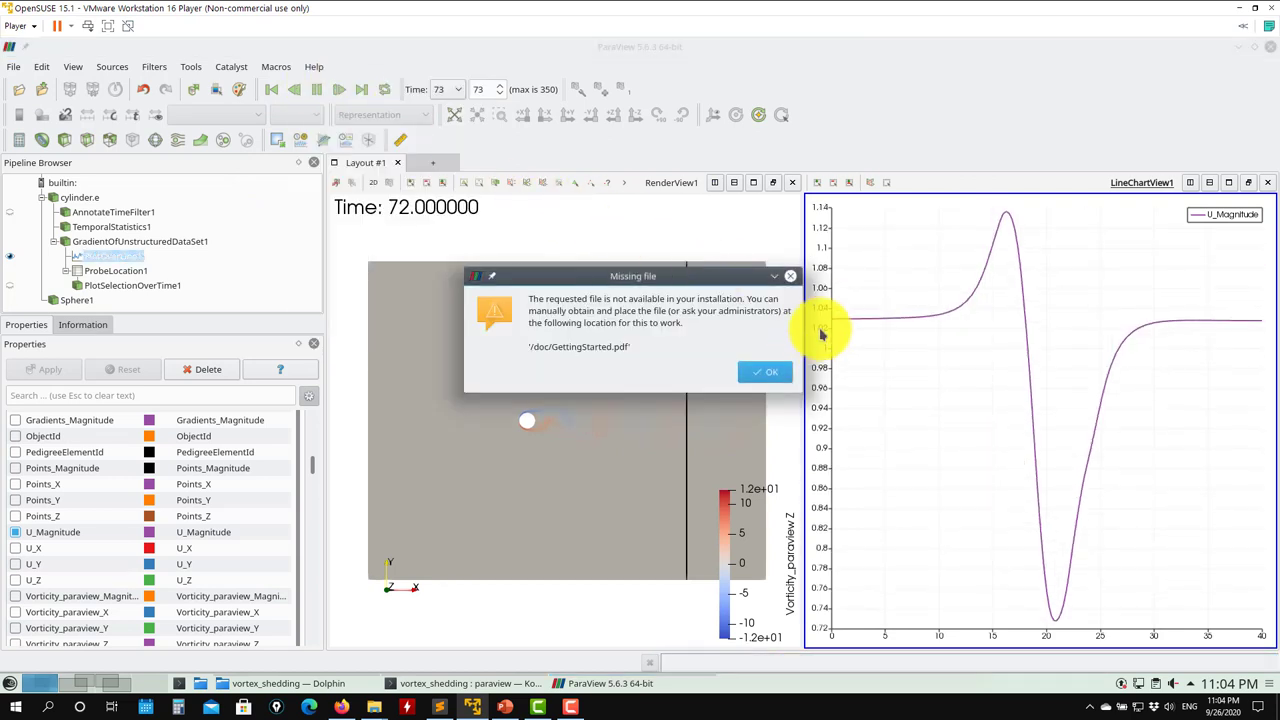
click(792, 279)
Color GradientOfUnstructuredDataSet1 by the point array U in the render view, trying the X component before choosing Magnitude
click(569, 223)
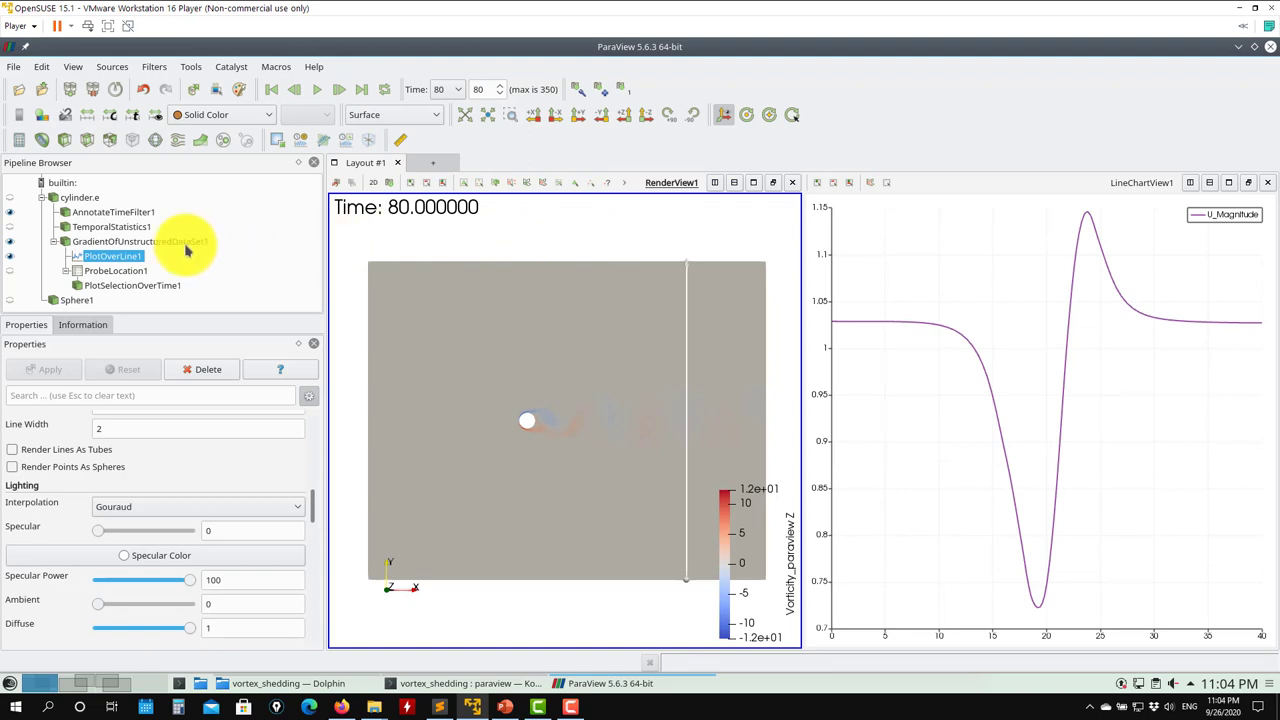
click(114, 241)
click(261, 116)
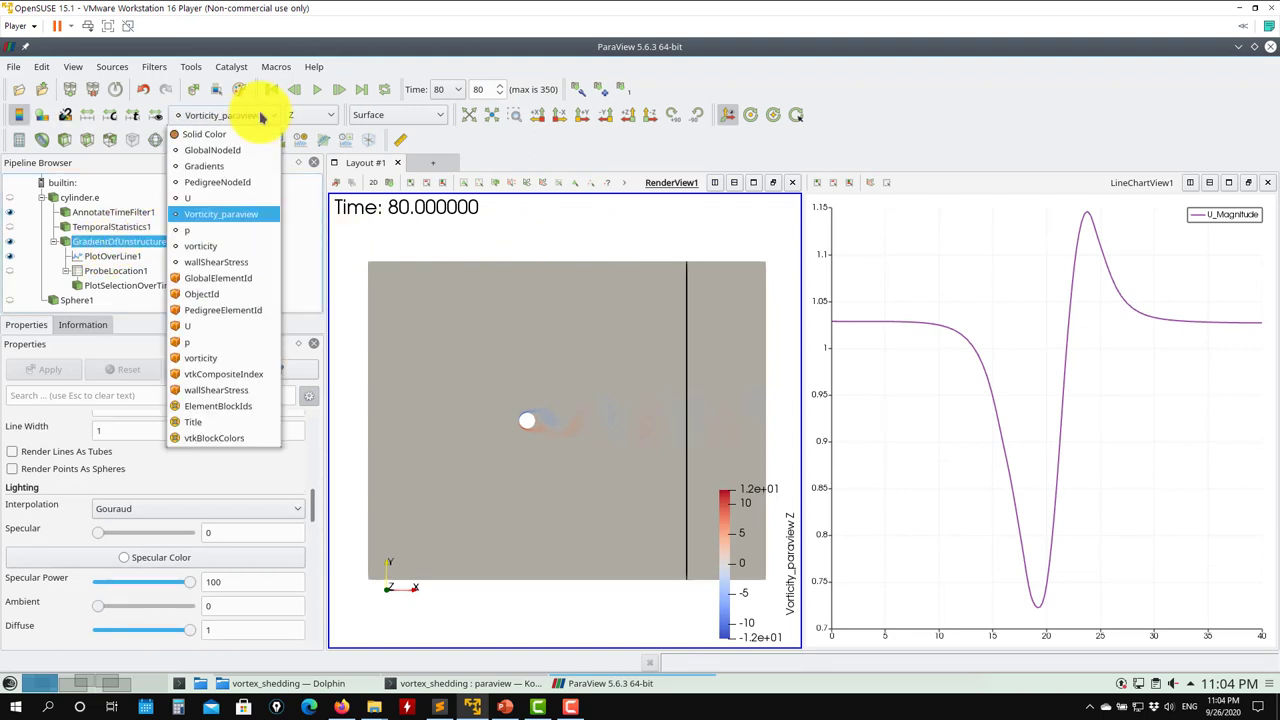
click(198, 199)
click(325, 118)
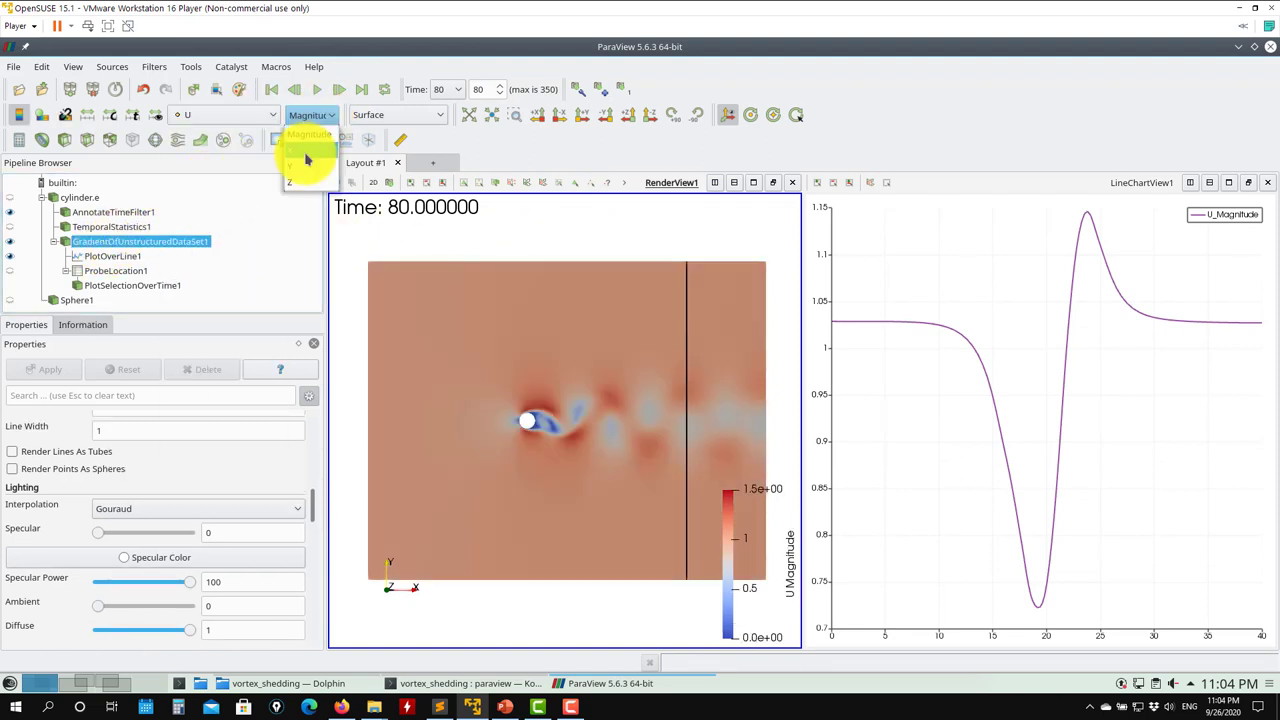
click(306, 155)
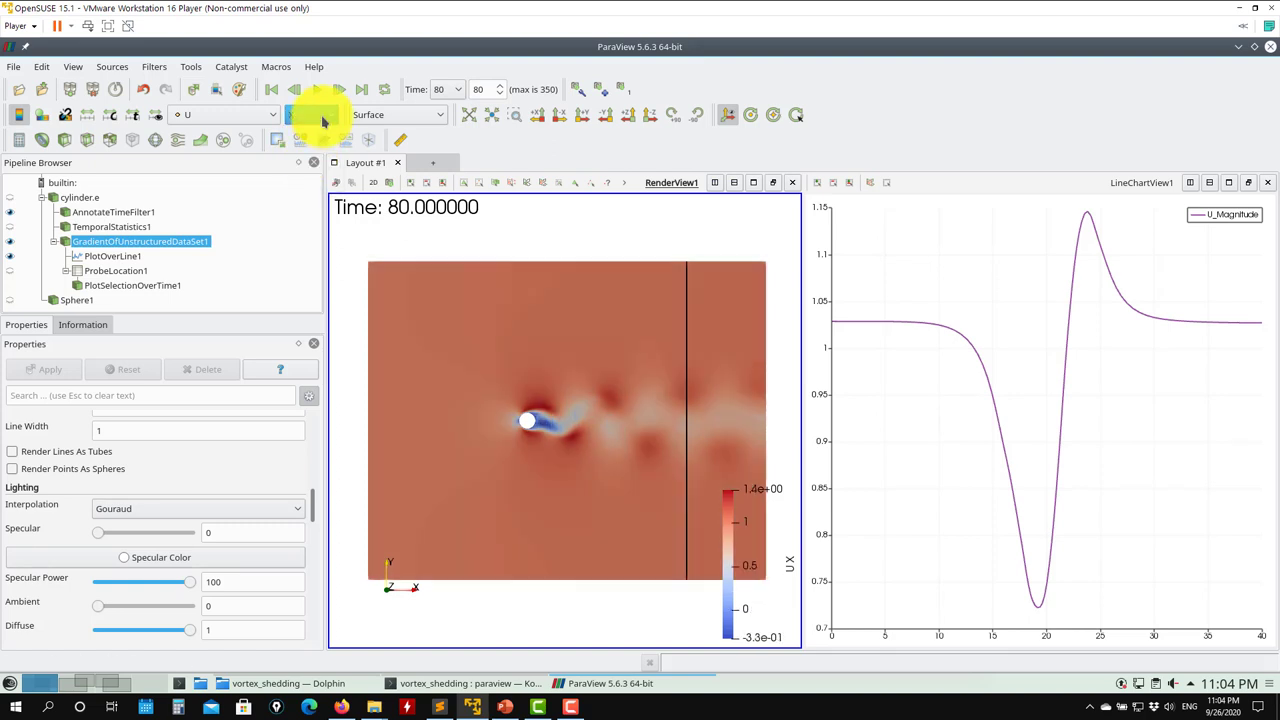
click(324, 135)
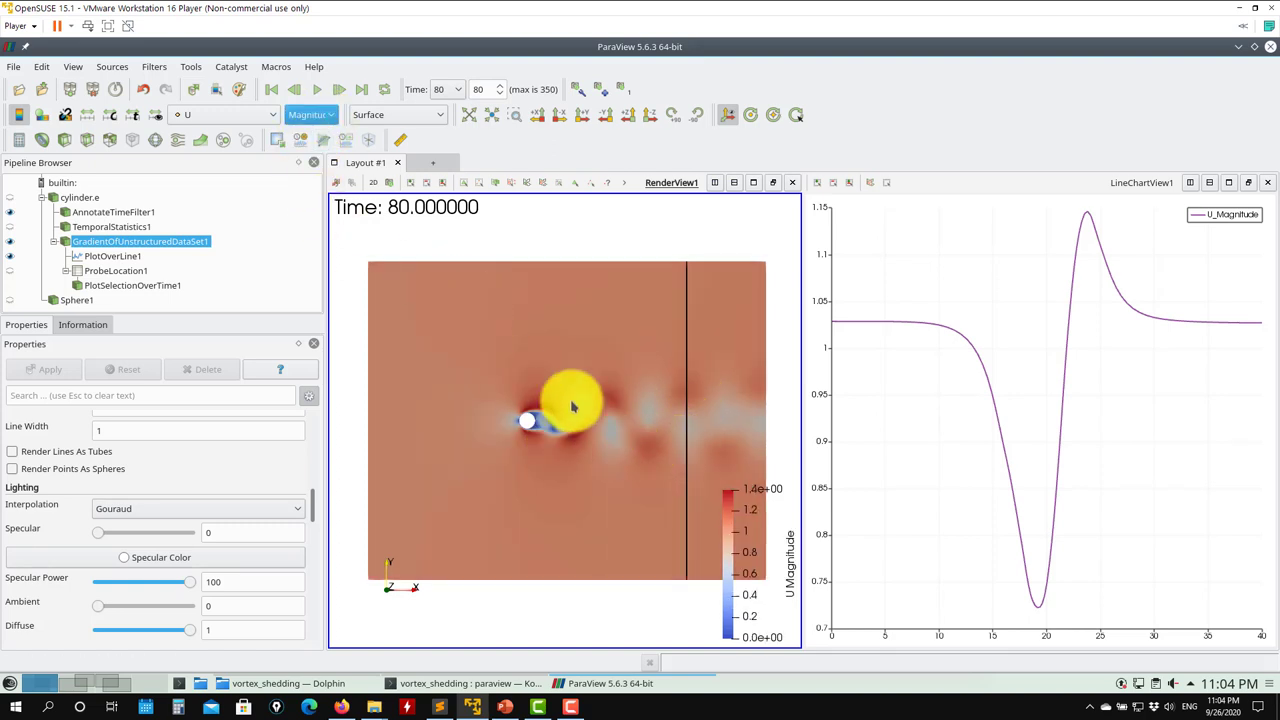
Play the animation and pause it at time 128, and examine the display, line chart and PlotOverLine1 series settings
click(320, 91)
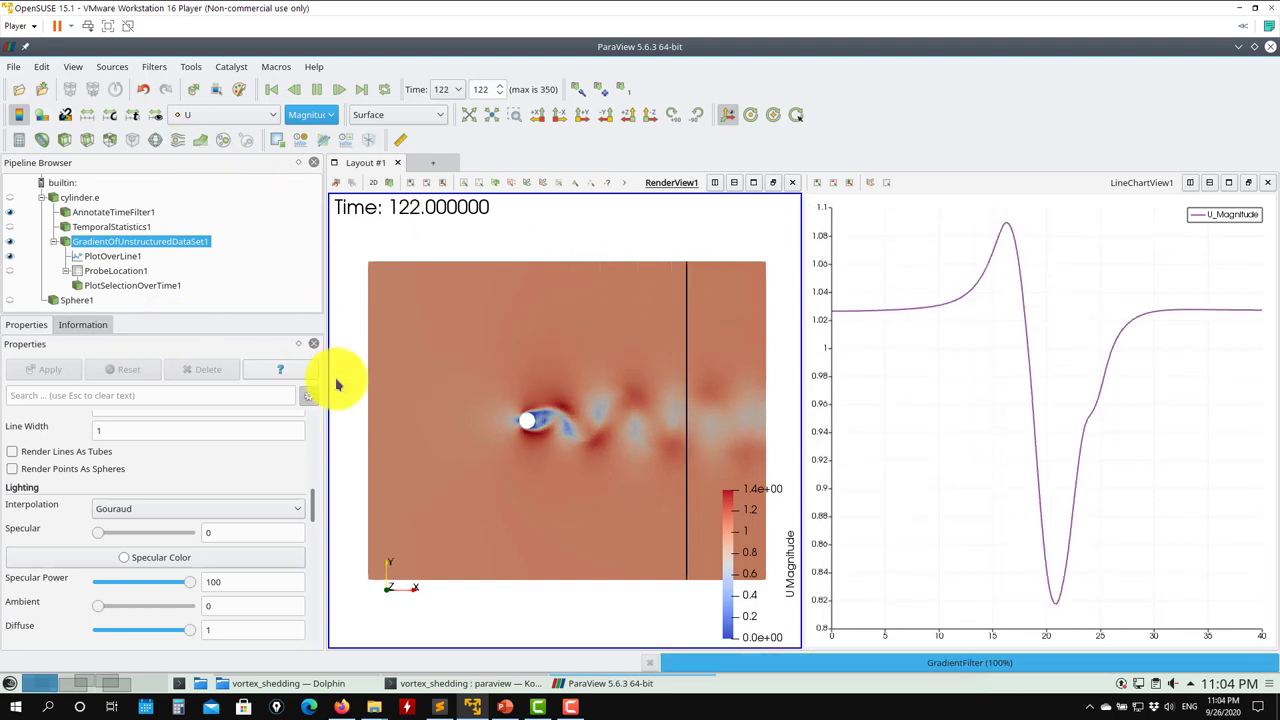
click(317, 89)
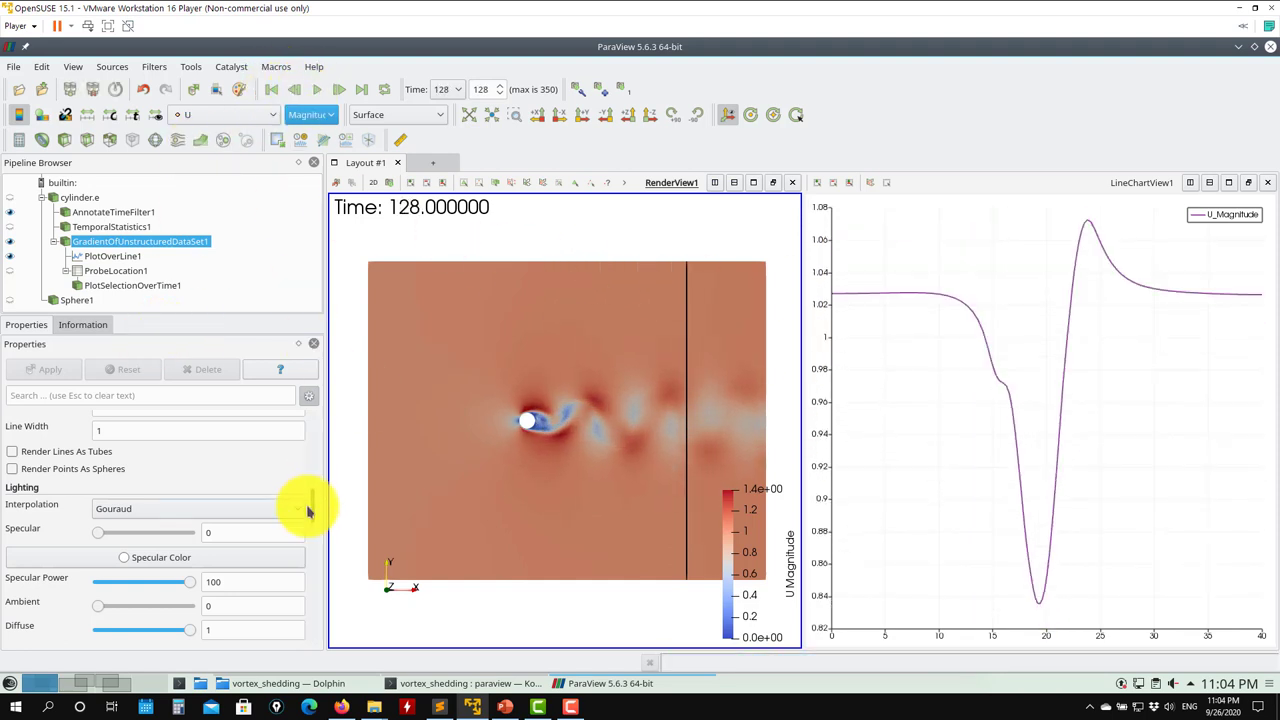
scroll(312, 540, down, 3)
scroll(315, 553, down, 5)
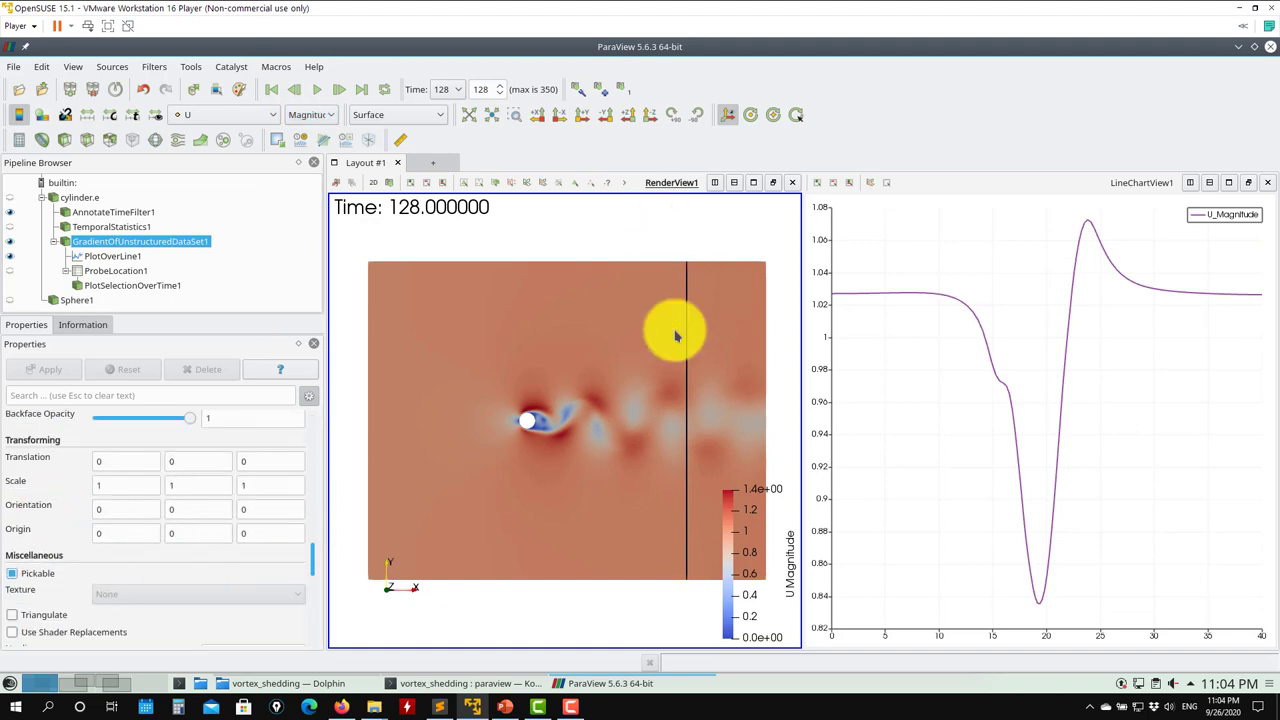
click(952, 386)
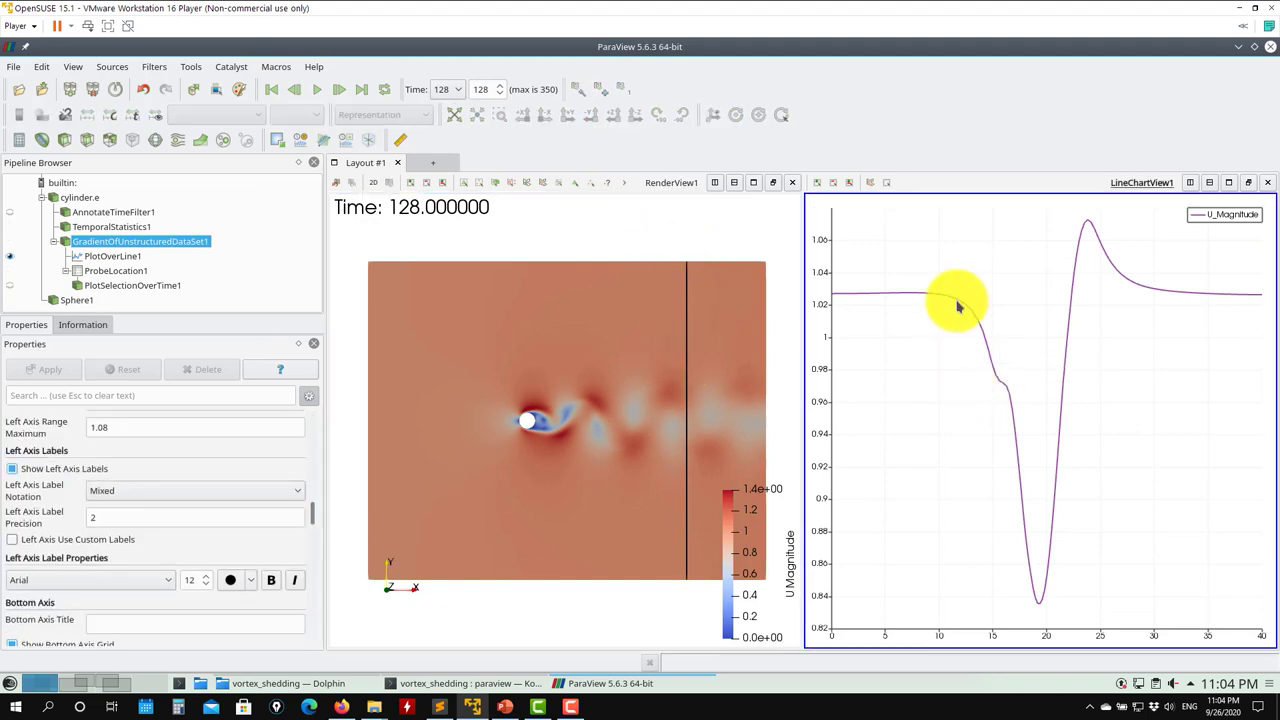
mouse_move(312, 520)
mouse_down()
mouse_move(314, 604)
mouse_move(314, 447)
mouse_move(323, 480)
mouse_up()
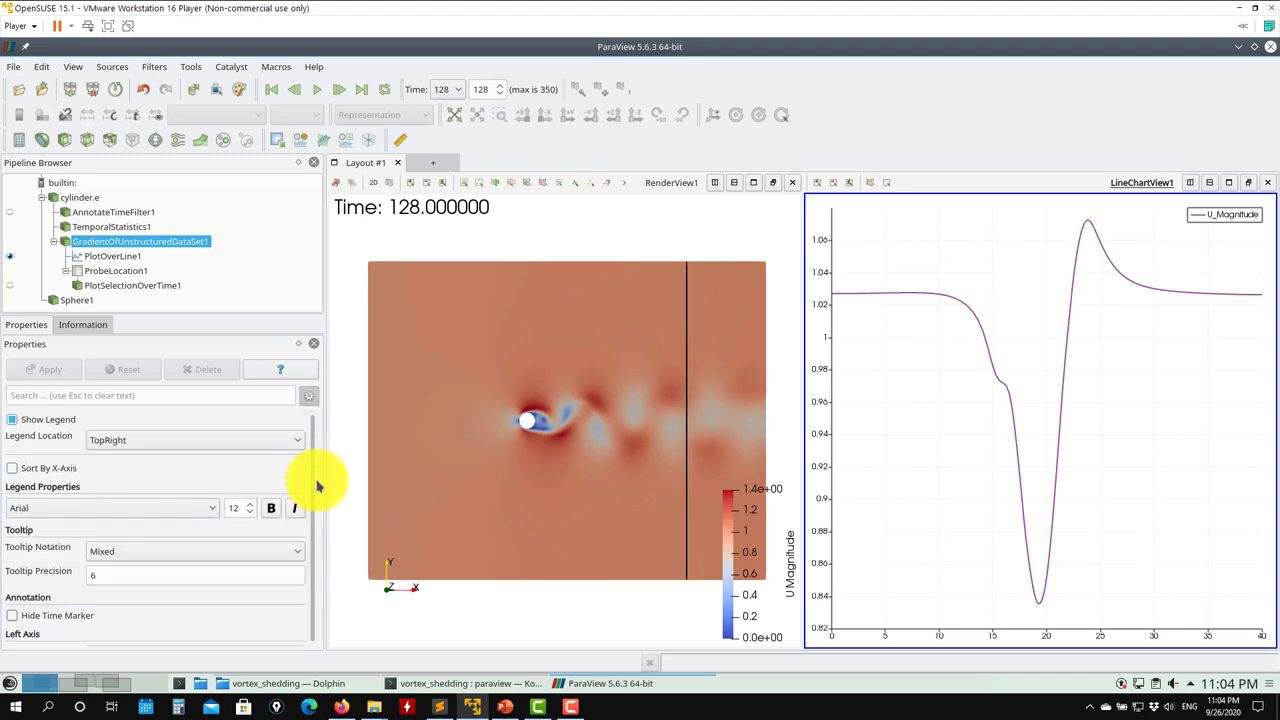
click(115, 257)
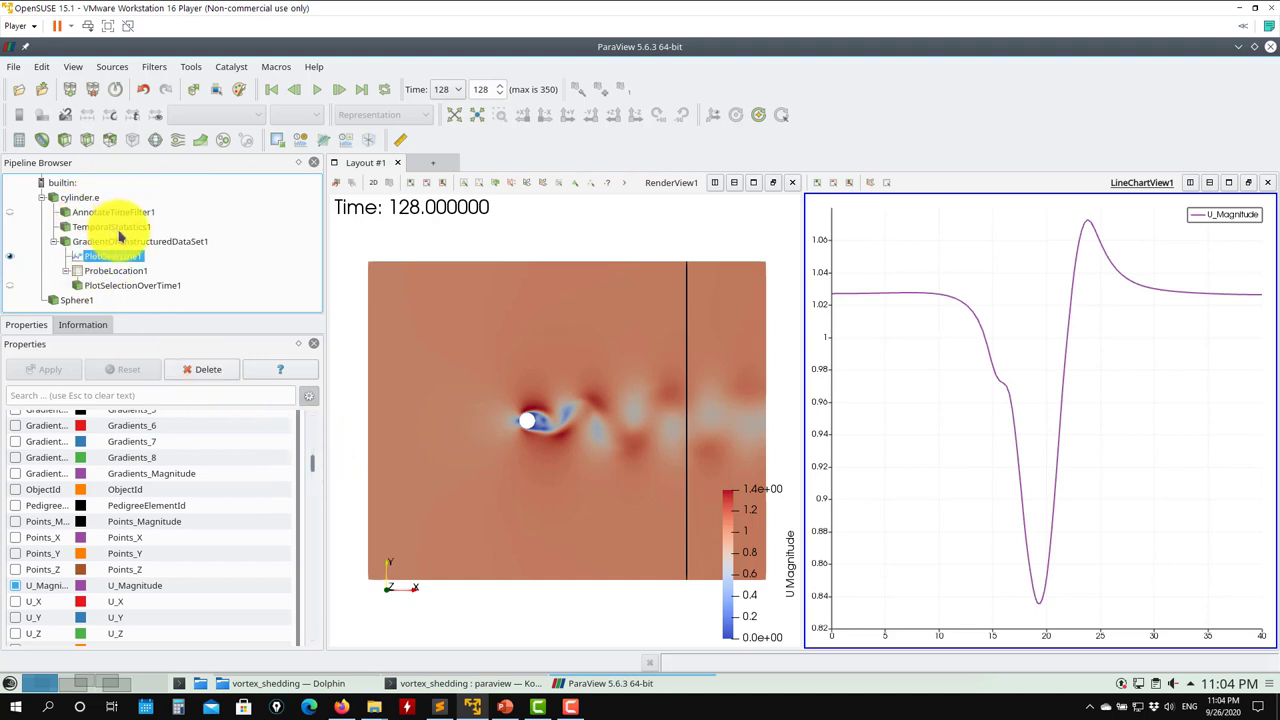
Close the line chart view and apply a Plot Over Line filter to TemporalStatistics1 from (10, -20, 0.5) to (10, 20, 0.5)
click(112, 227)
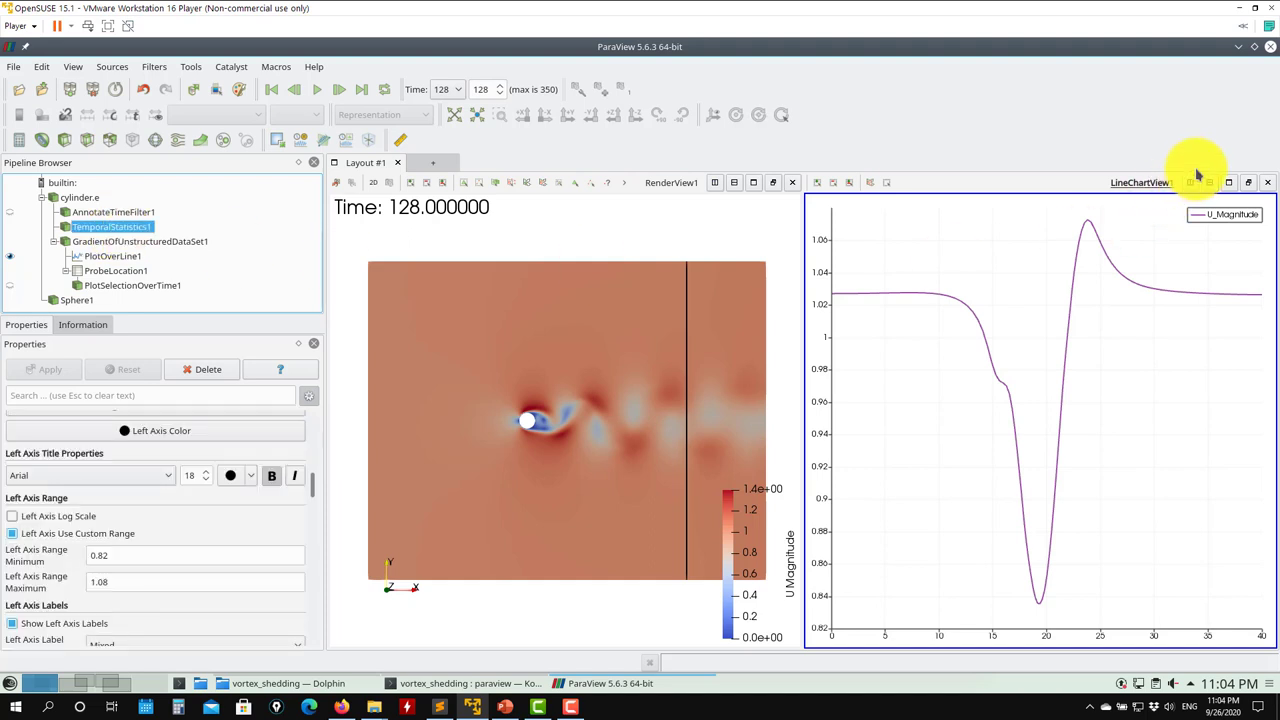
click(1268, 183)
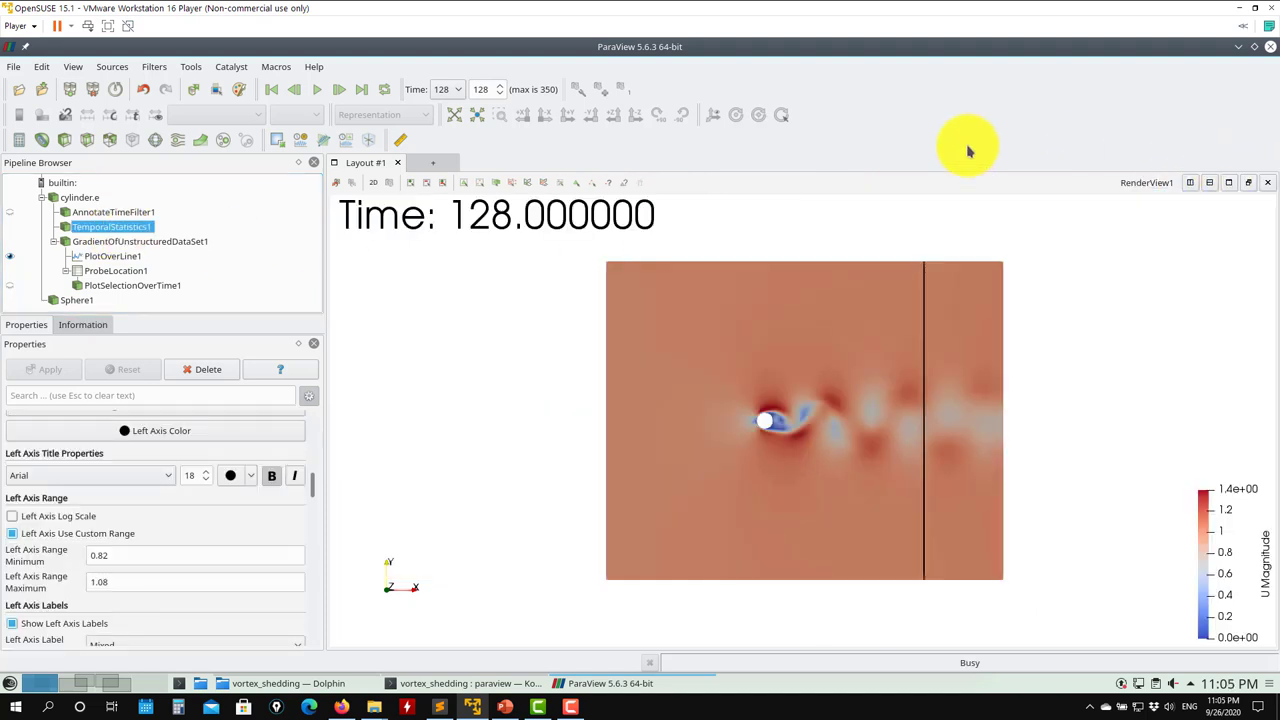
click(320, 145)
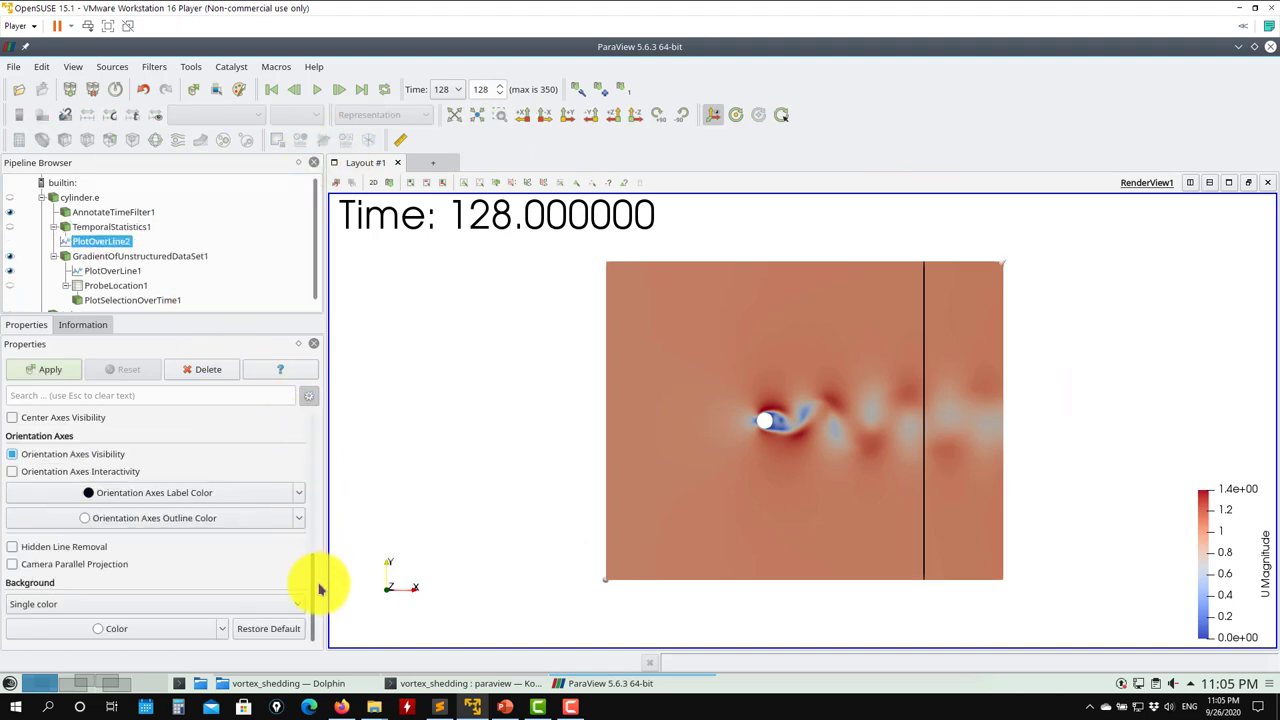
drag(318, 590, 306, 420)
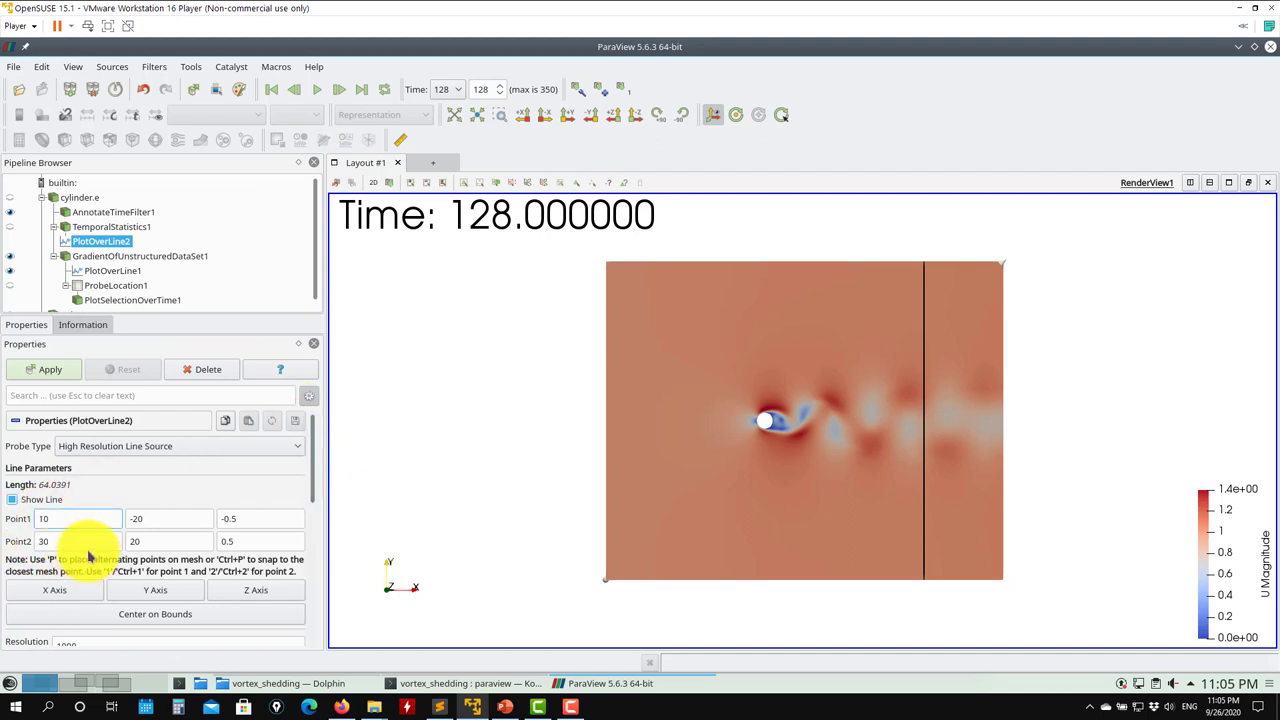
key(Tab)
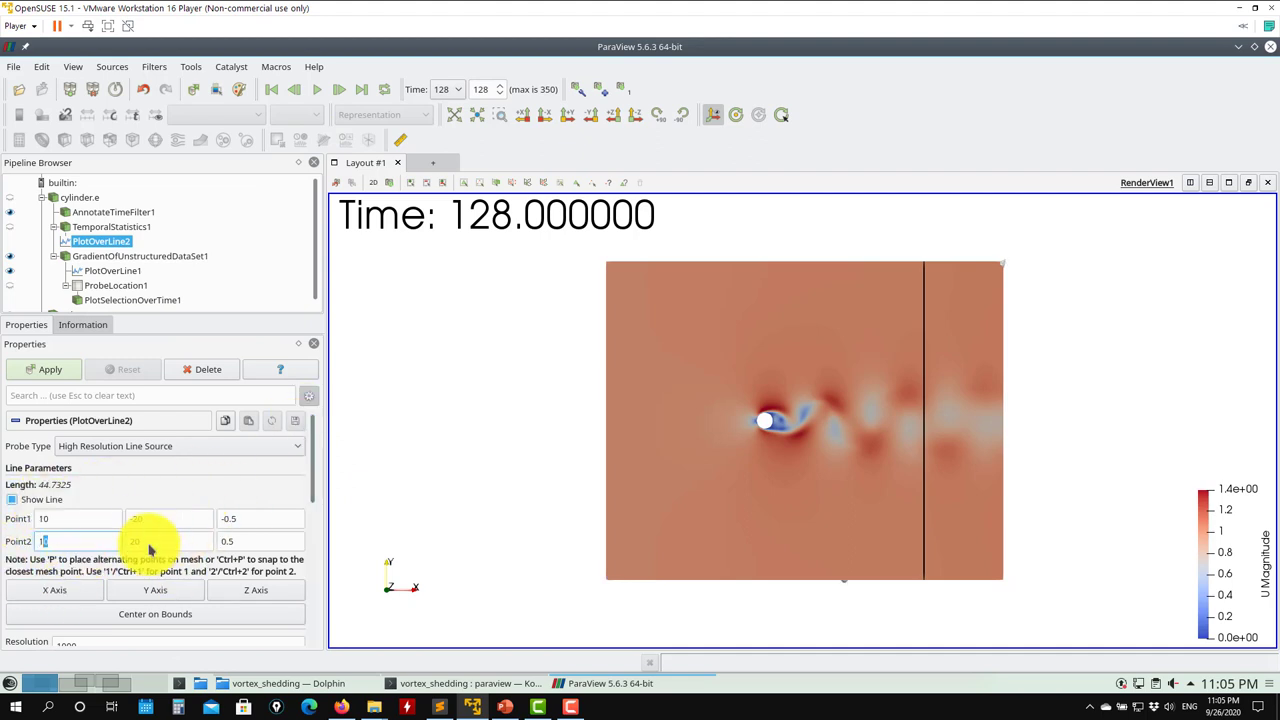
text(10)
click(258, 521)
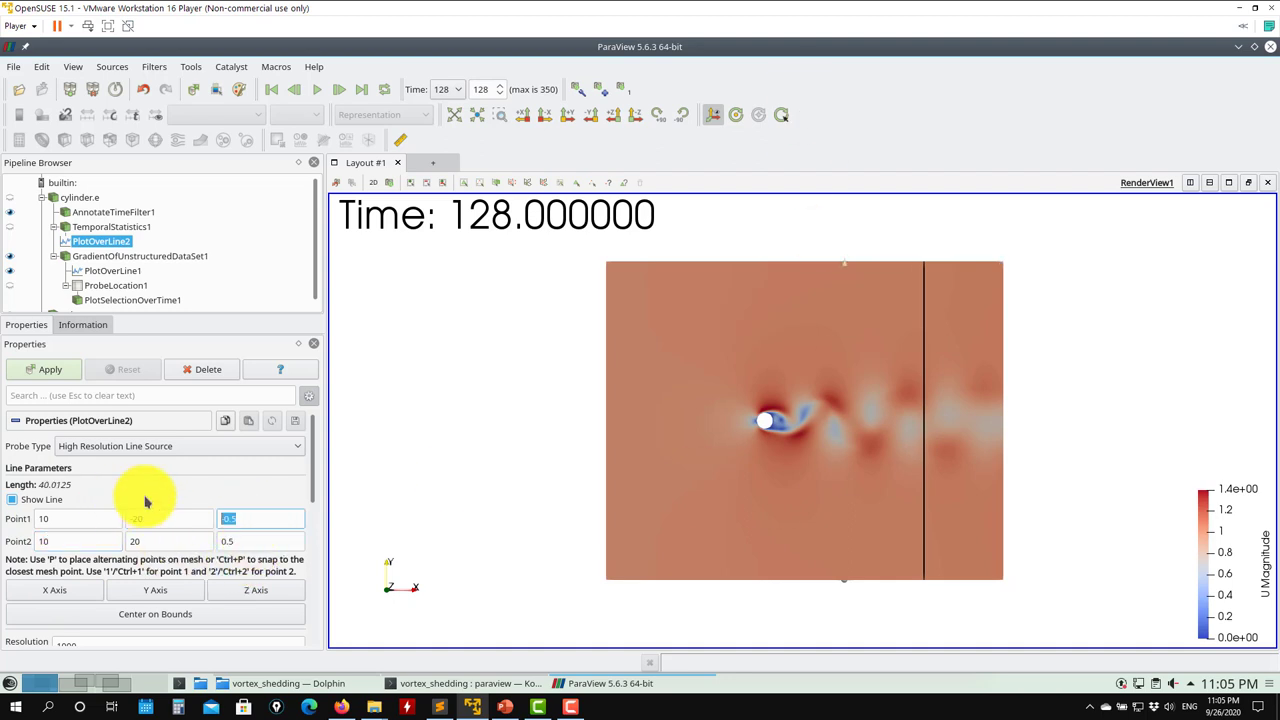
click(50, 370)
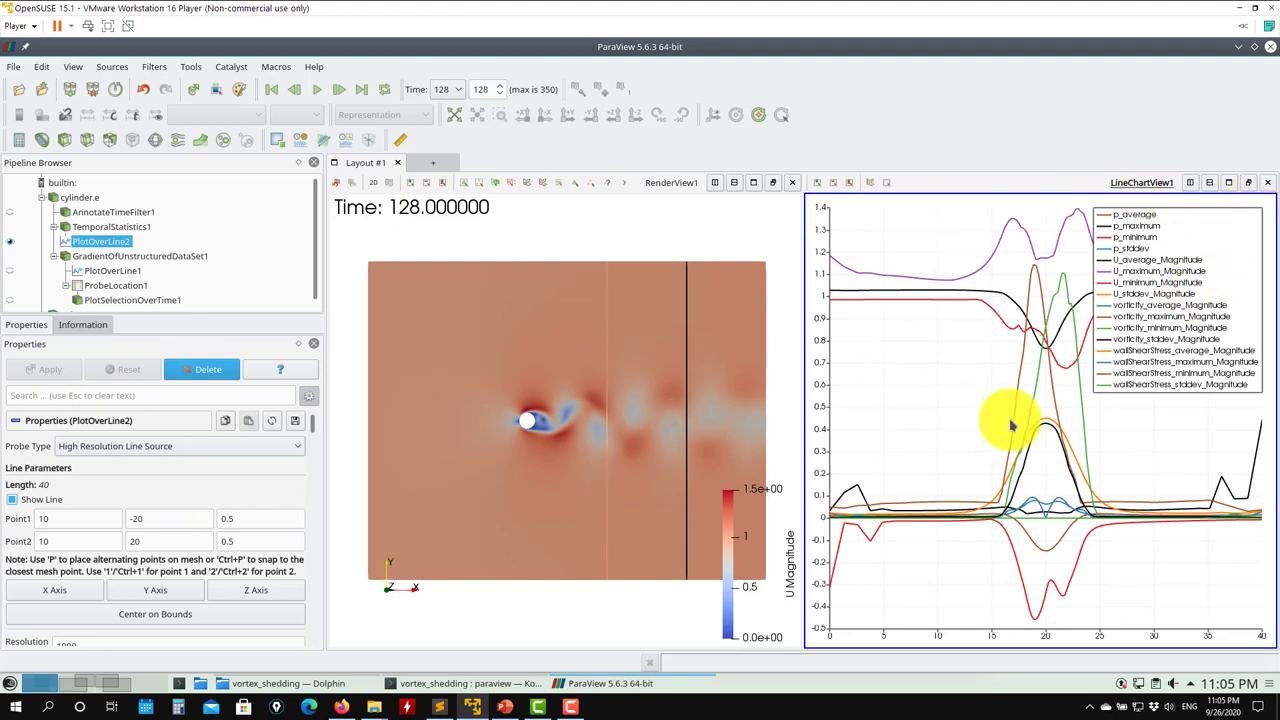
Clear all plotted series of PlotOverLine2 and plot only U_average_Magnitude, widening the variable column to read the names
scroll(312, 440, down, 5)
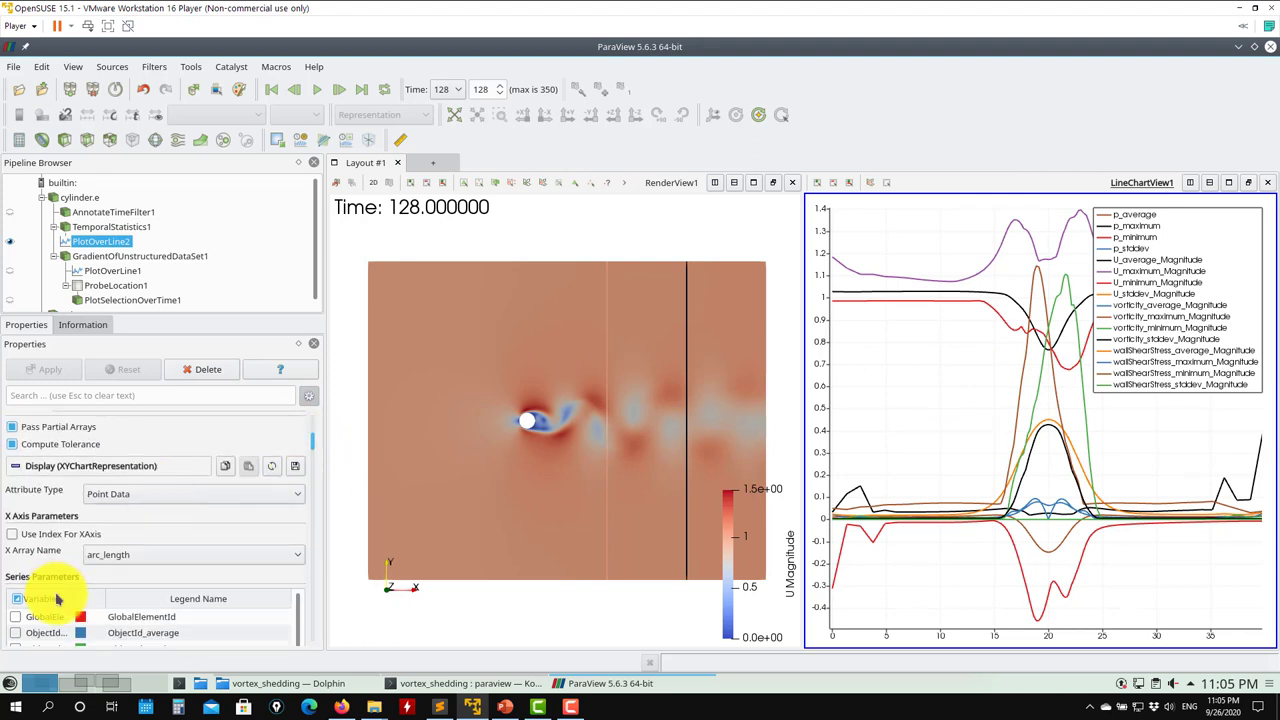
click(17, 601)
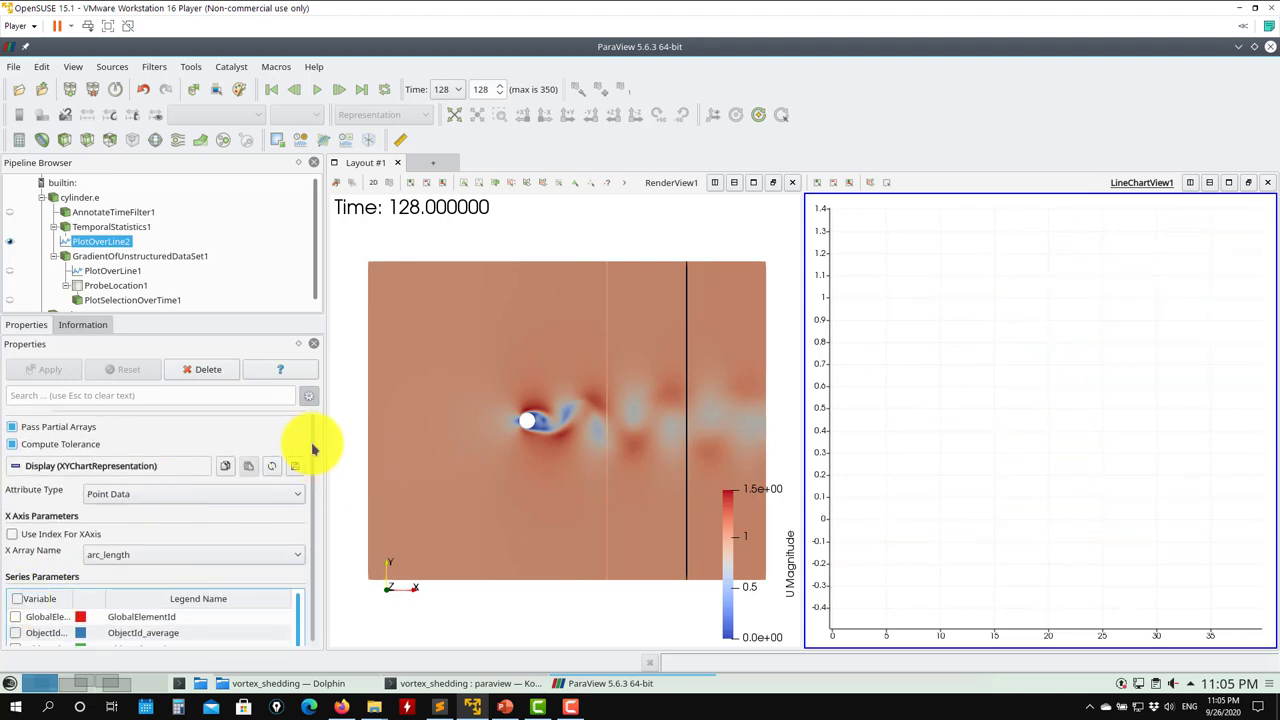
scroll(313, 452, down, 5)
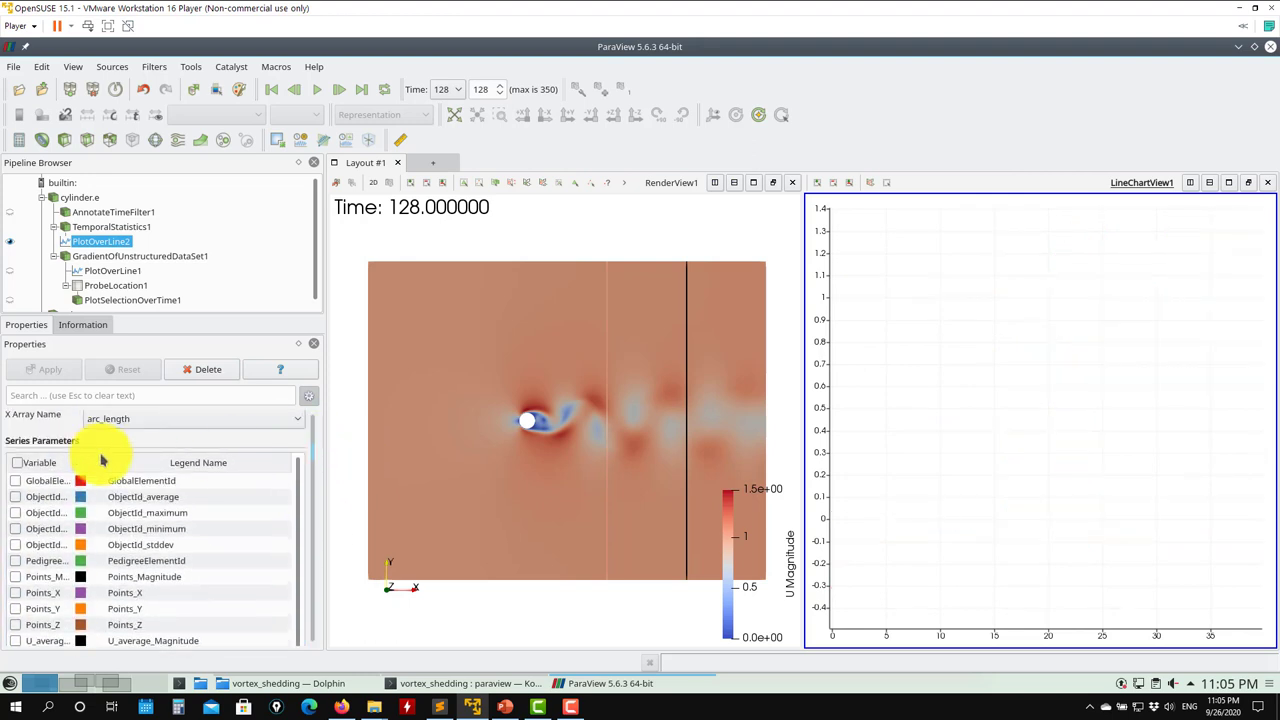
drag(78, 466, 184, 466)
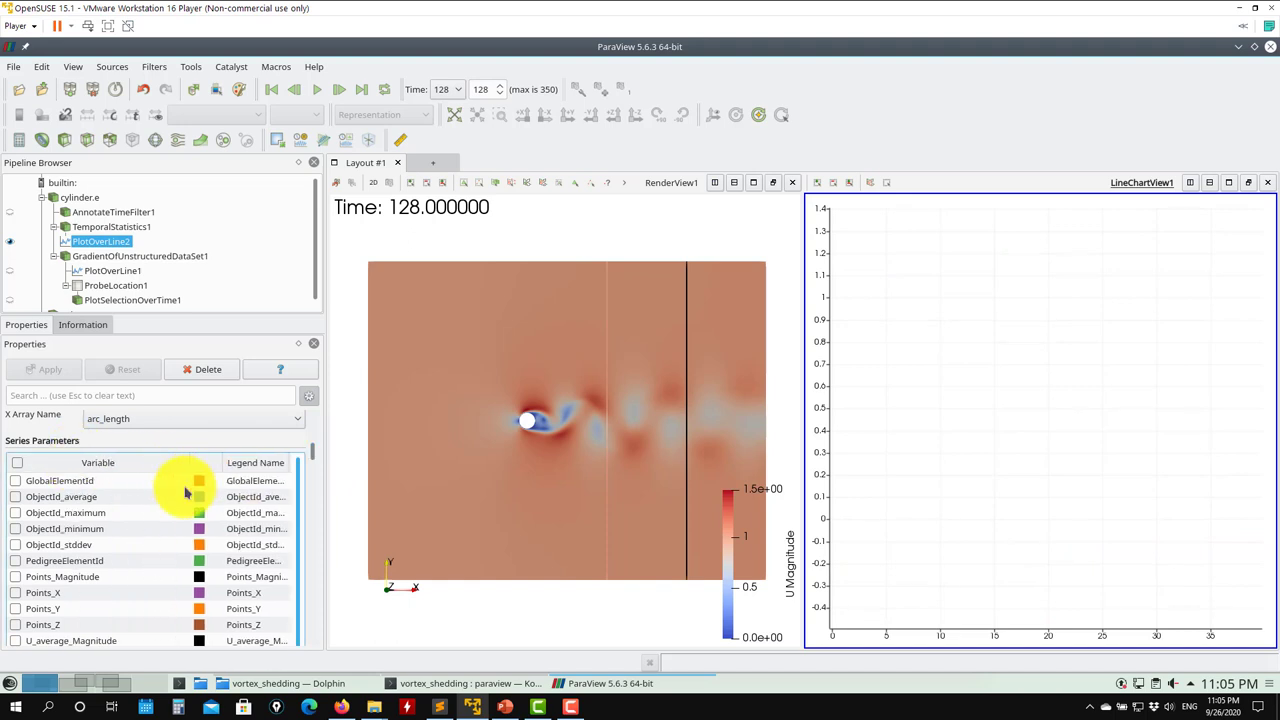
scroll(312, 468, down, 3)
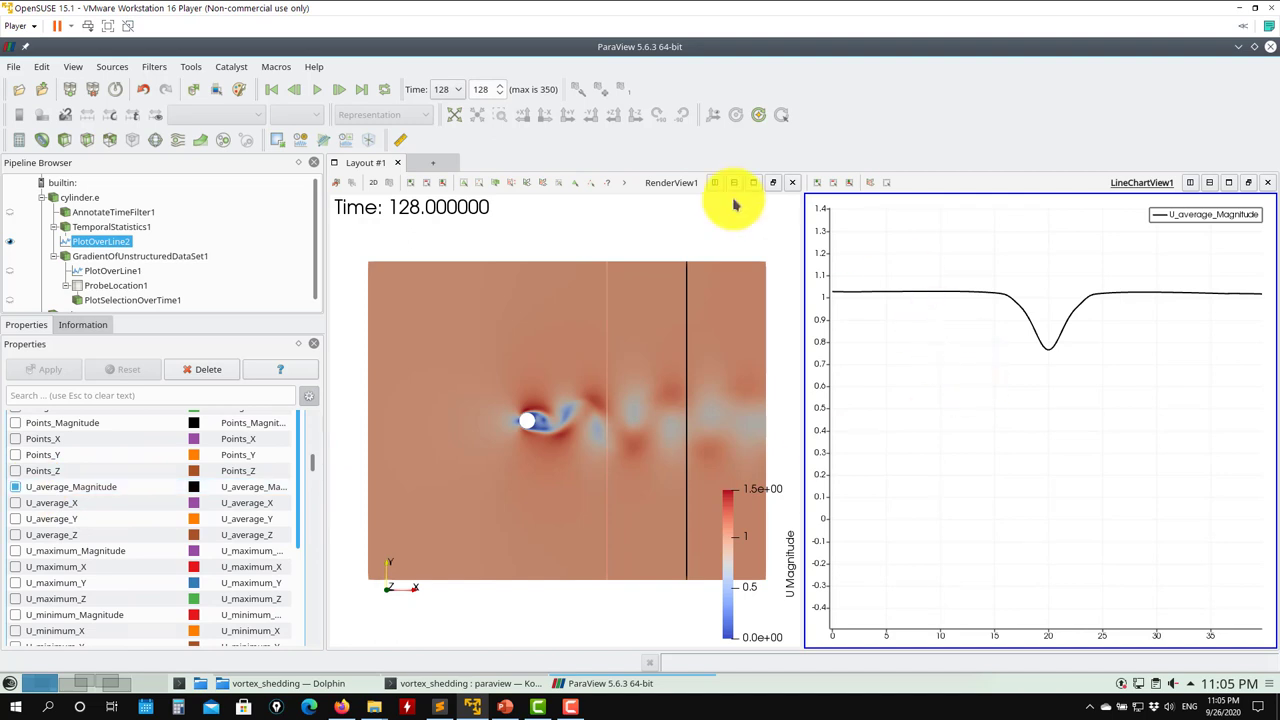
Return to the first time step, play the animation and pause it at time 28
click(280, 93)
click(318, 90)
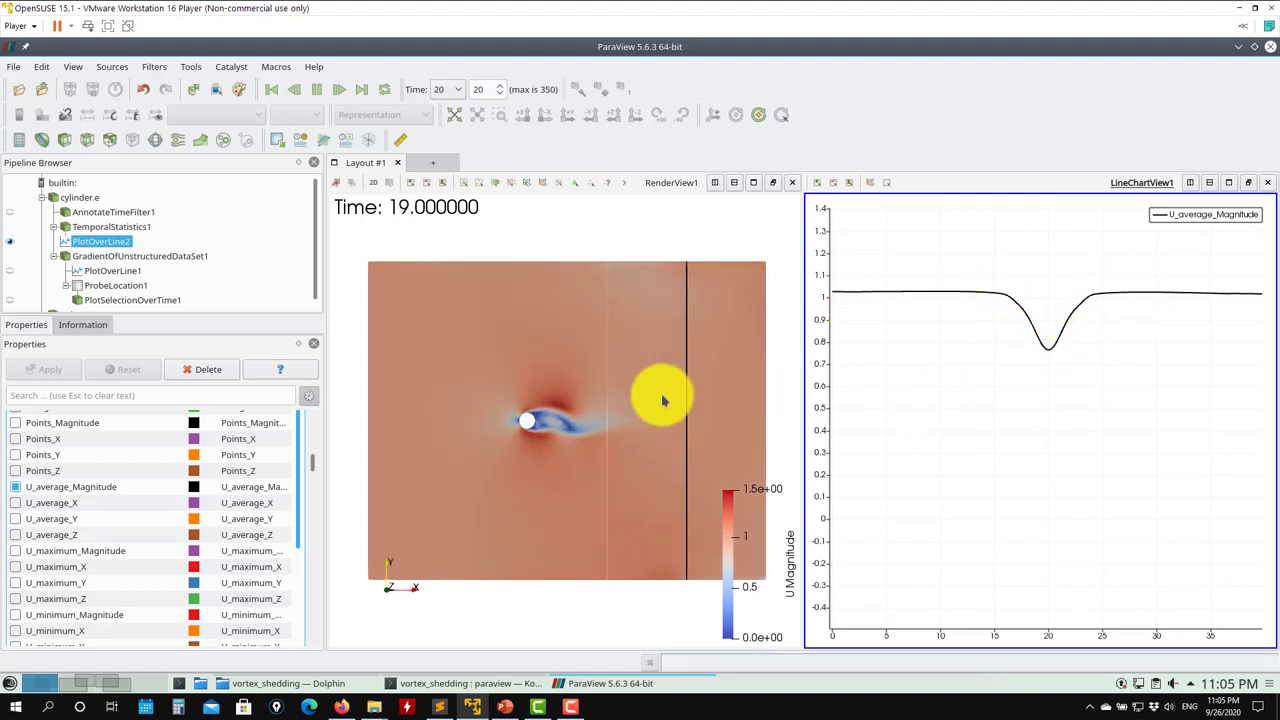
click(316, 89)
Examine PlotOverLine2's line parameters, TemporalStatistics1's computed statistics options and the values along the U_average_Magnitude curve
scroll(313, 455, up, 10)
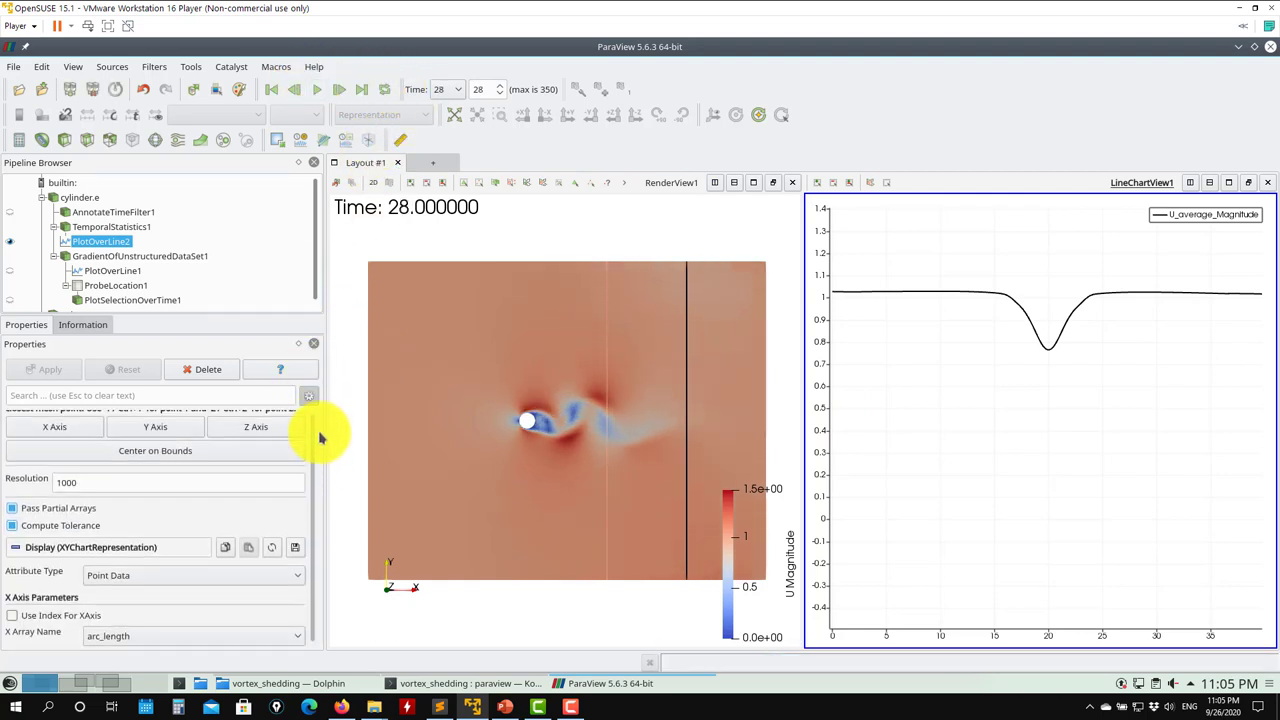
scroll(321, 432, up, 3)
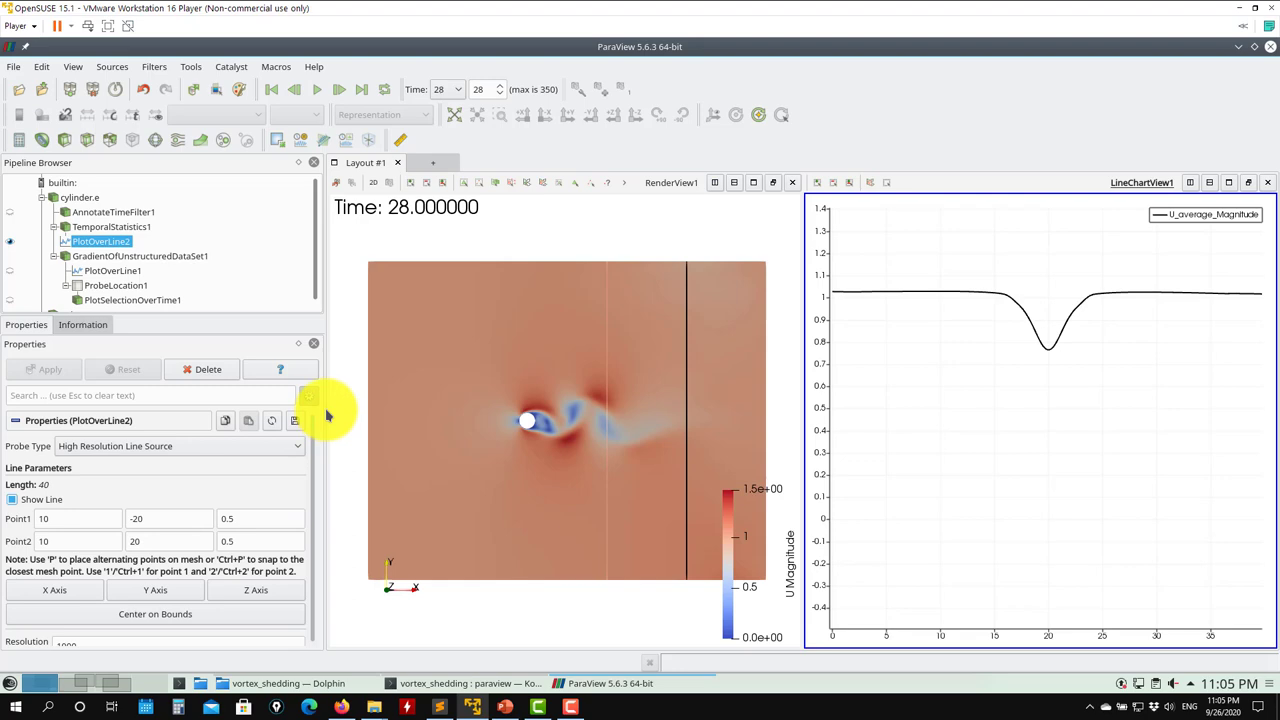
scroll(329, 491, down, 8)
click(120, 227)
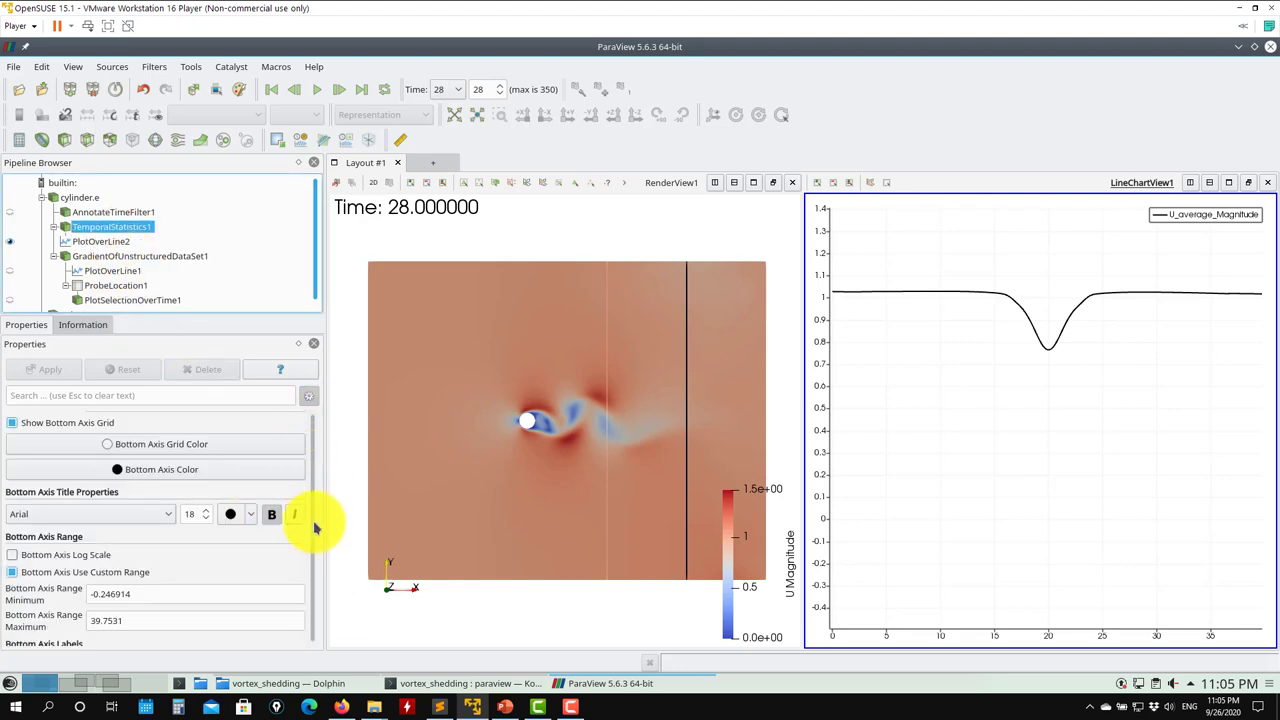
mouse_move(313, 527)
mouse_down()
mouse_move(310, 418)
mouse_move(294, 651)
mouse_move(389, 297)
mouse_up()
mouse_move(987, 316)
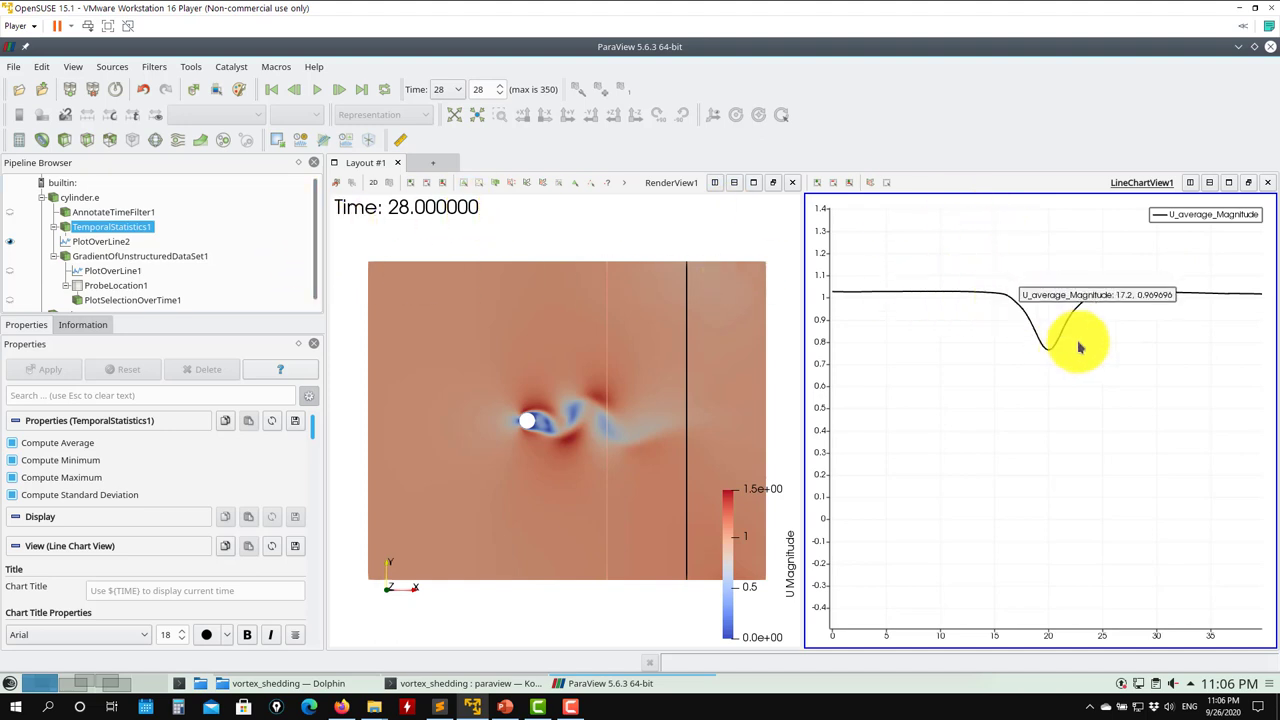
Hide PlotOverLine2 in the line chart view, close that view and create an empty Line Chart View beside the render view
click(100, 242)
click(9, 243)
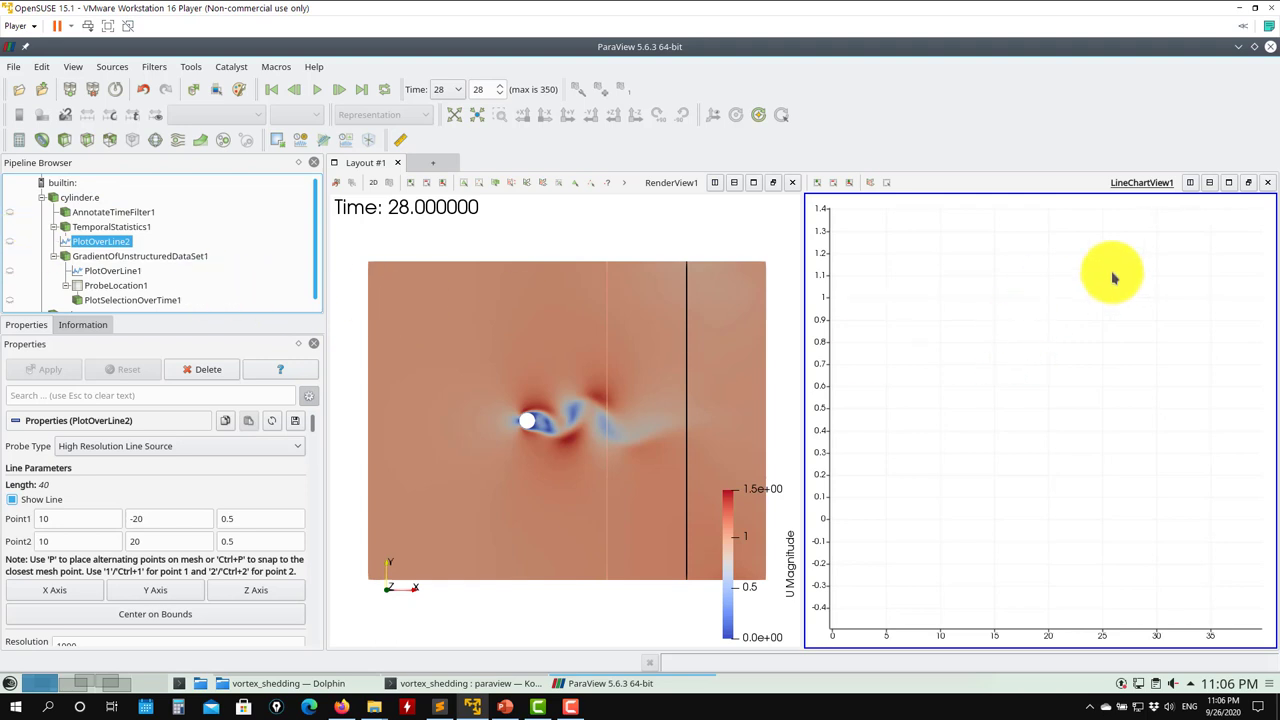
click(1268, 183)
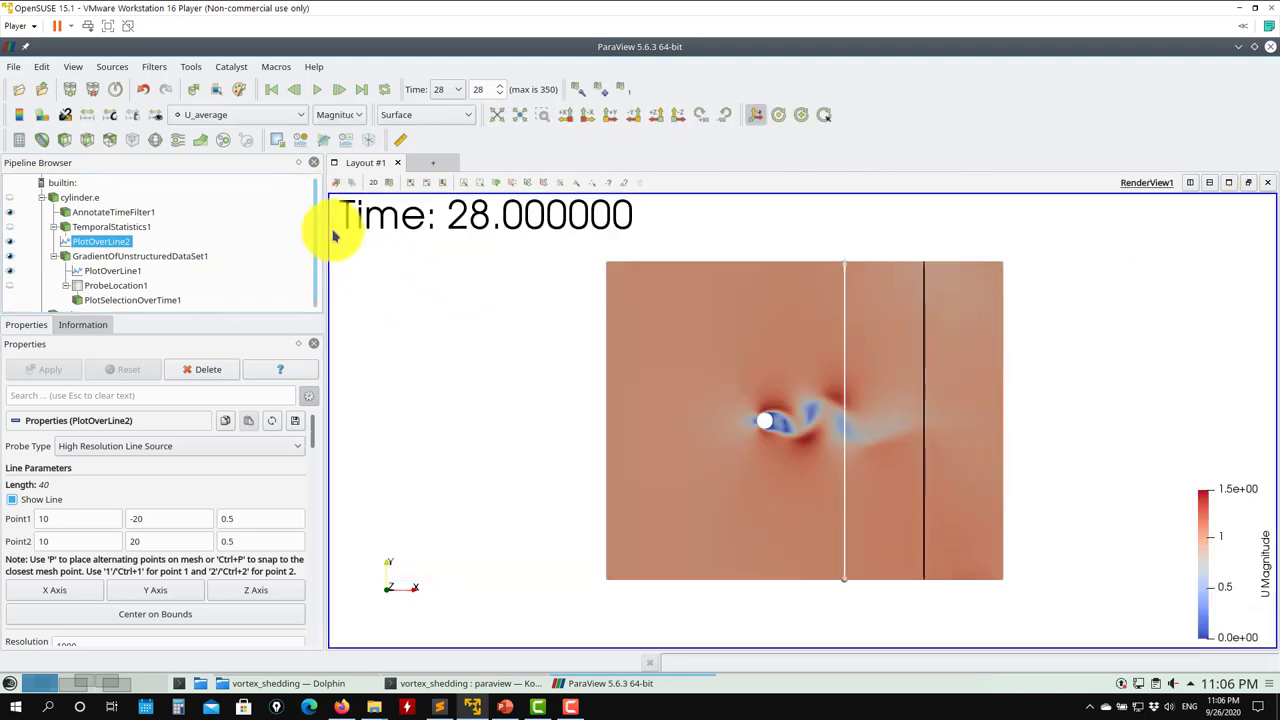
click(1192, 183)
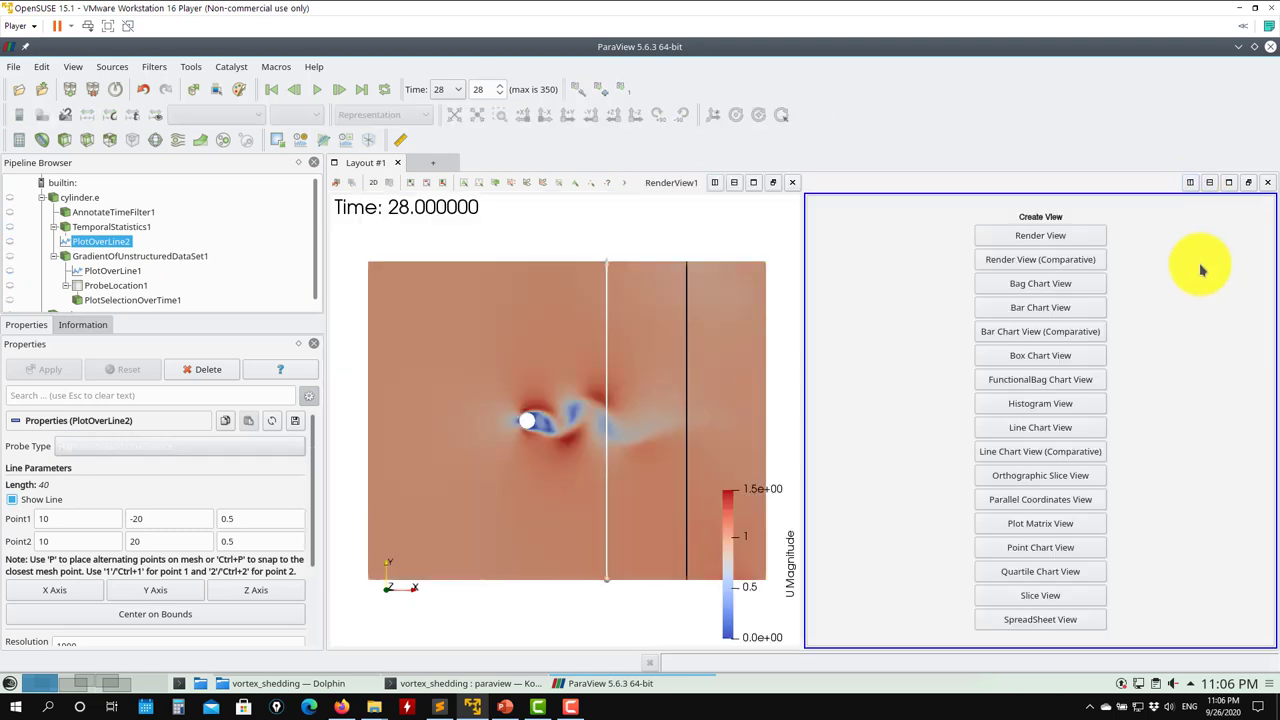
click(1039, 428)
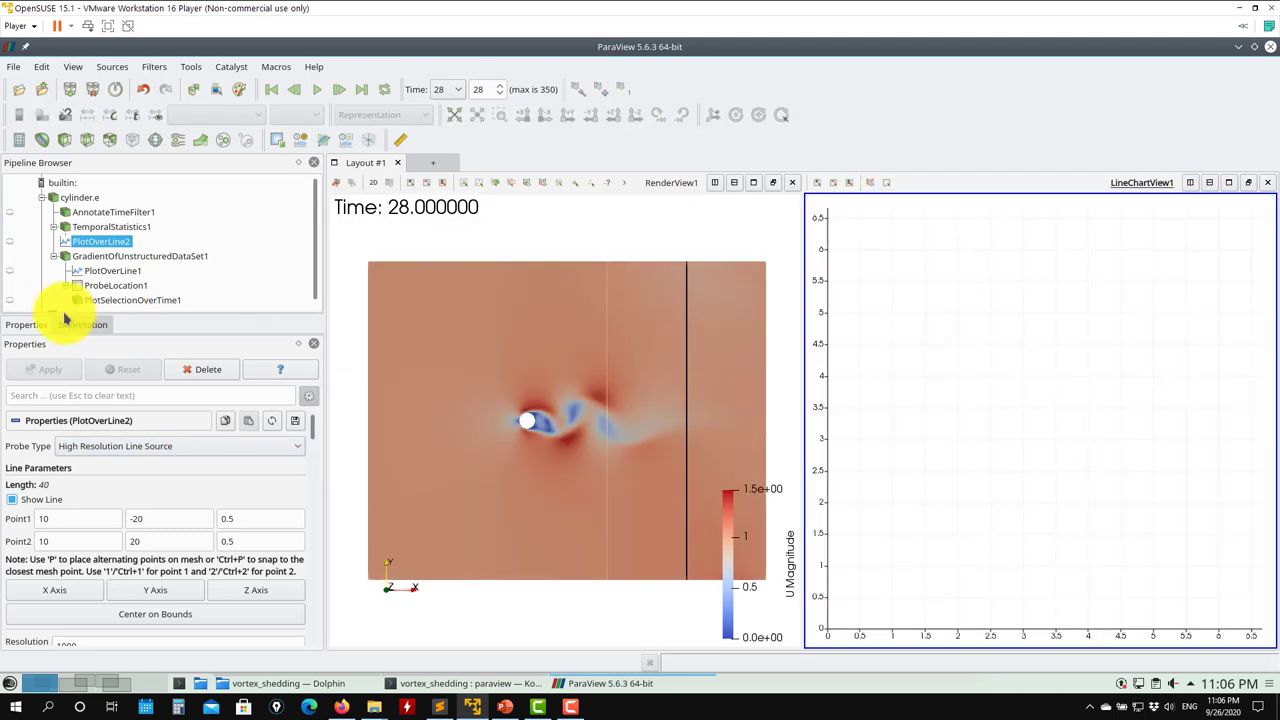
Show PlotOverLine1 in the empty line chart, clear all its plotted series and plot only U_Magnitude
click(10, 270)
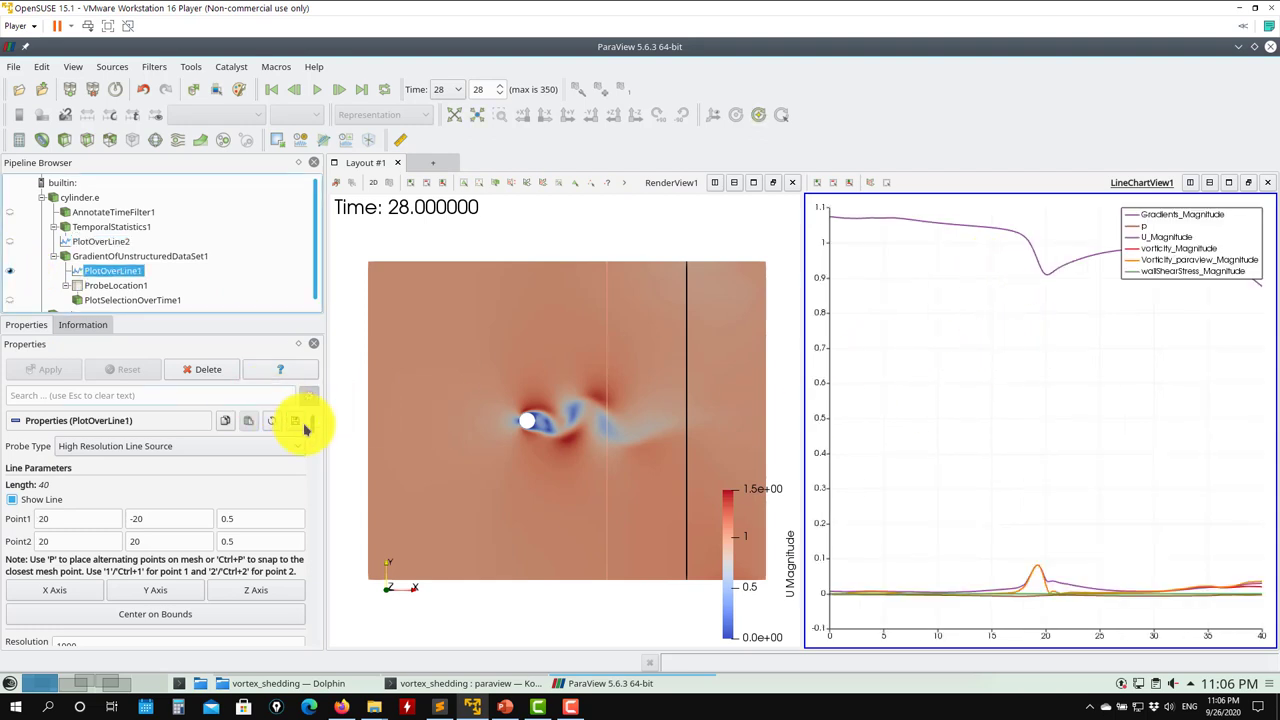
scroll(313, 440, down, 10)
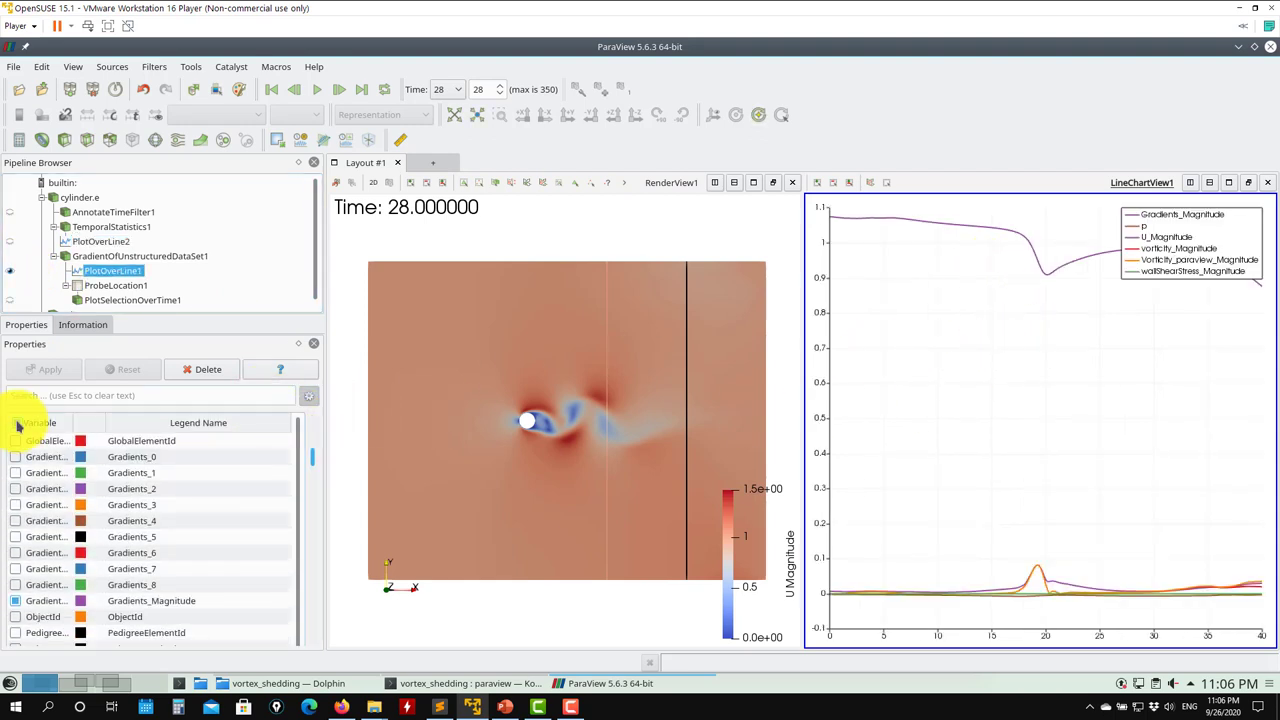
click(17, 423)
click(17, 423)
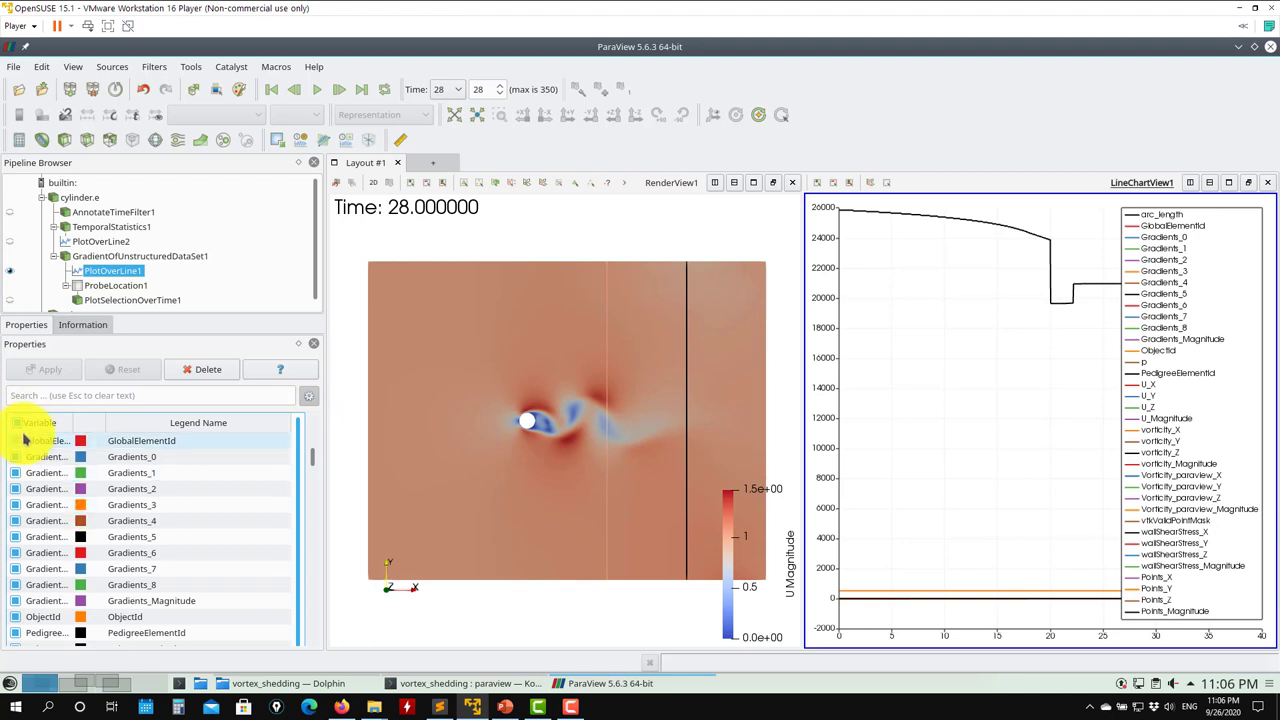
click(17, 423)
scroll(313, 476, down, 5)
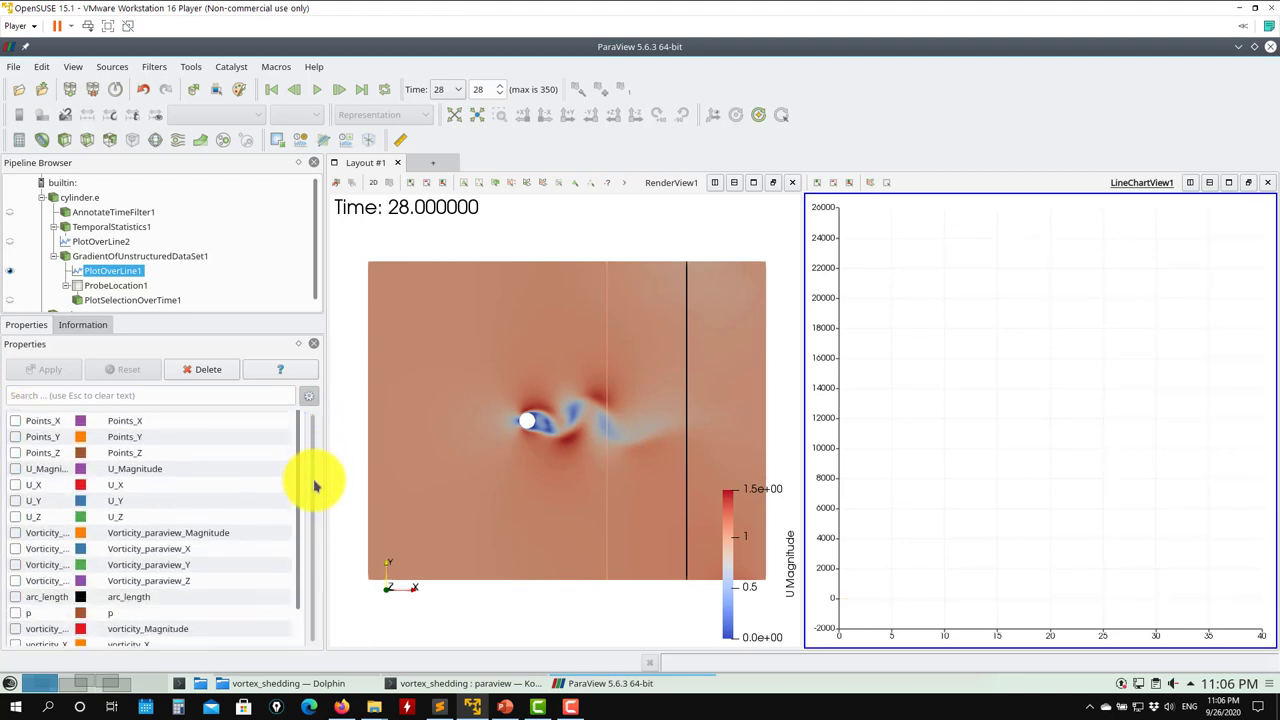
click(16, 469)
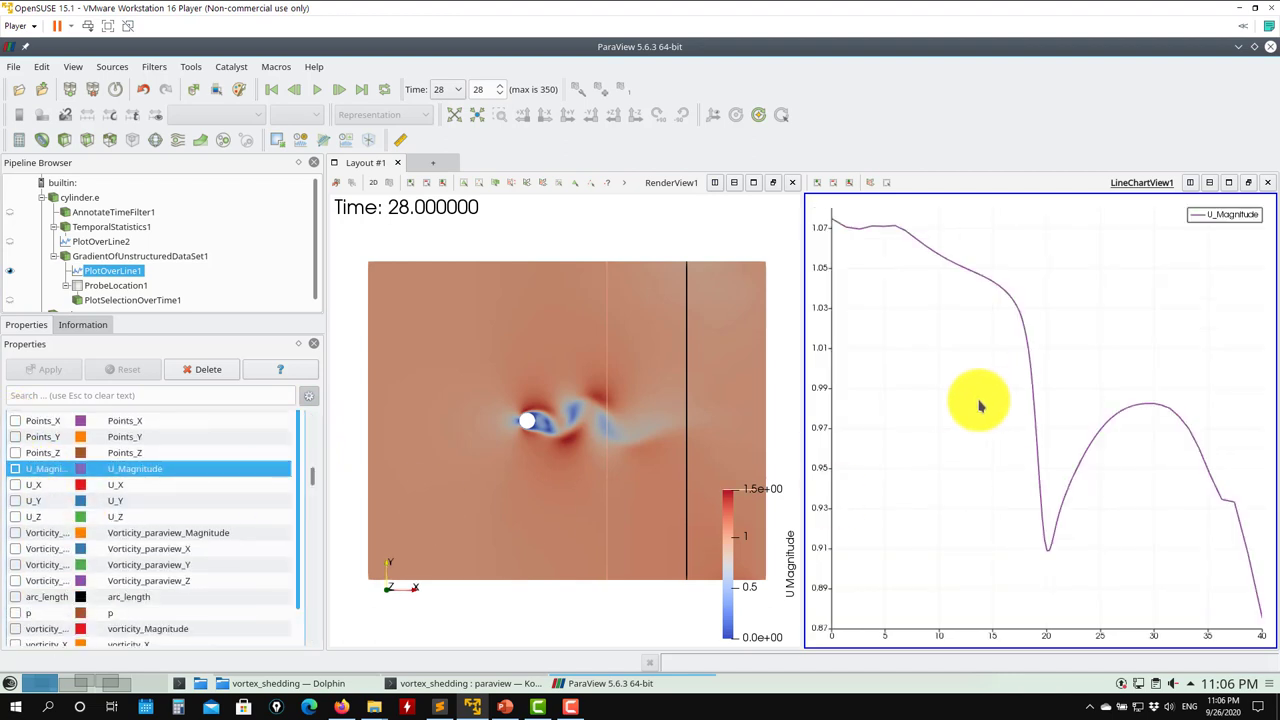
click(940, 403)
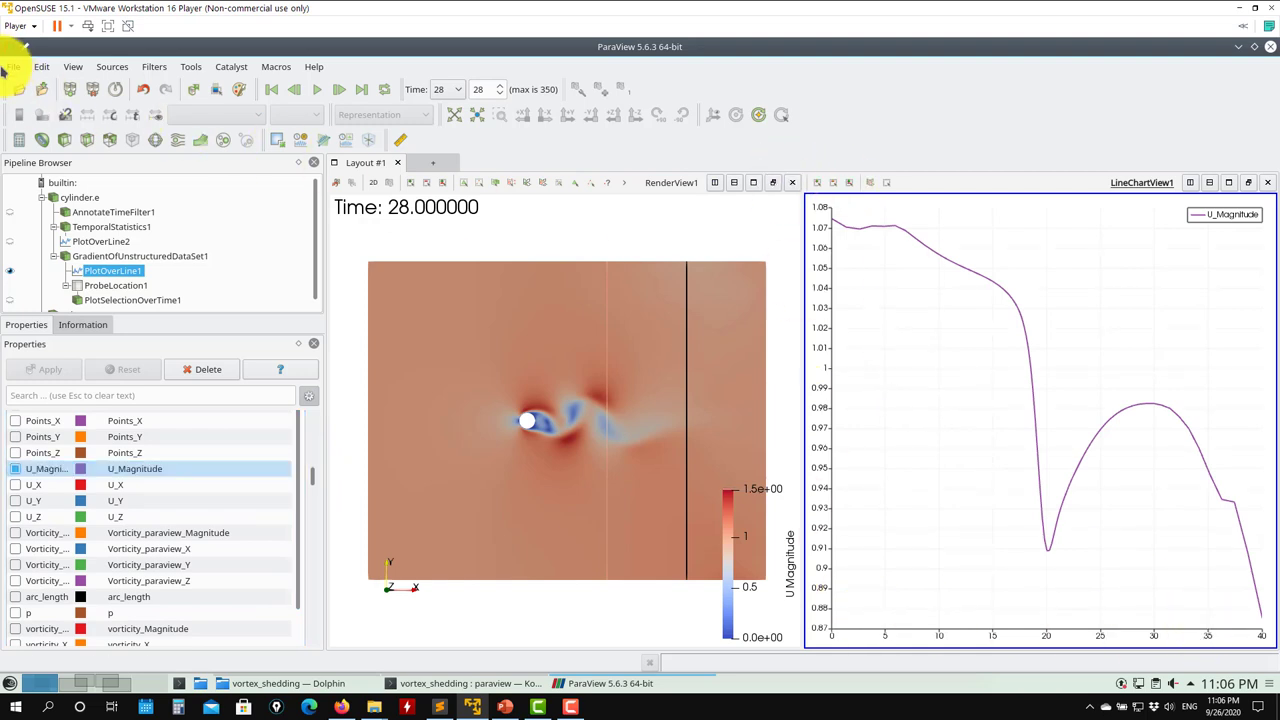
Save PlotOverLine1's data as comma-delimited CSV files named test in the vortex_shedding folder, with Write Time Steps enabled
click(10, 67)
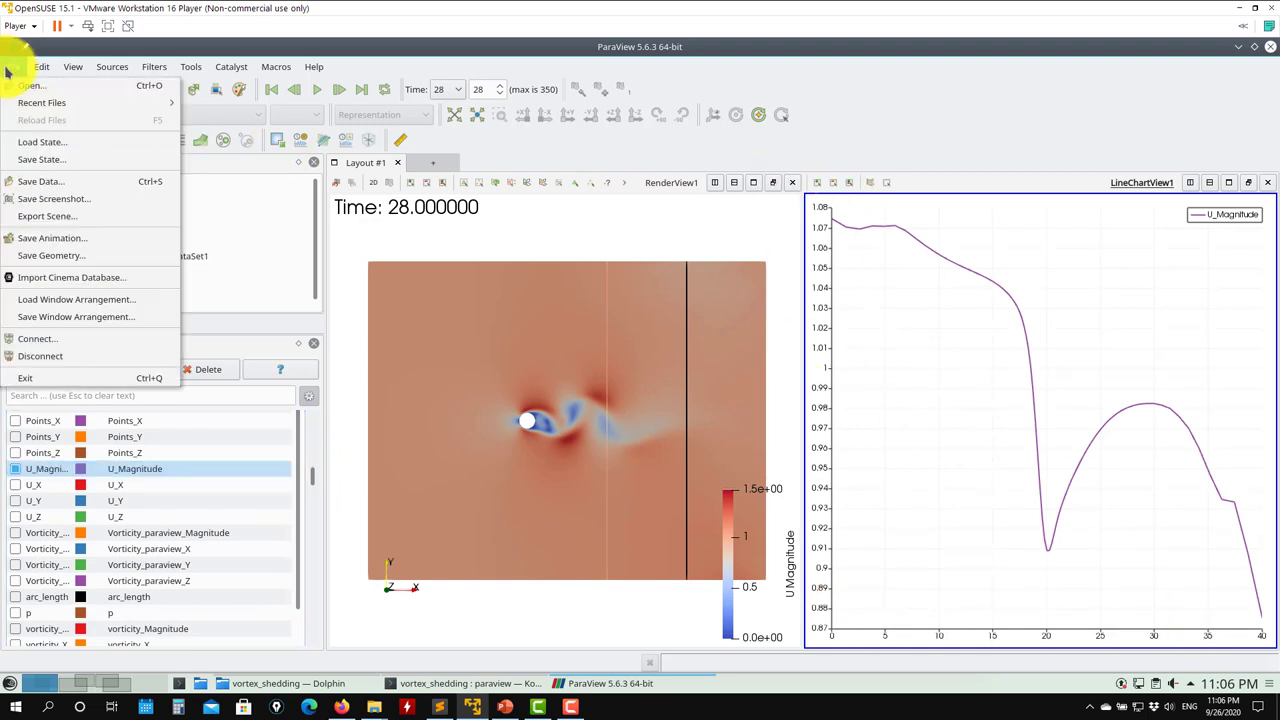
click(50, 182)
click(769, 456)
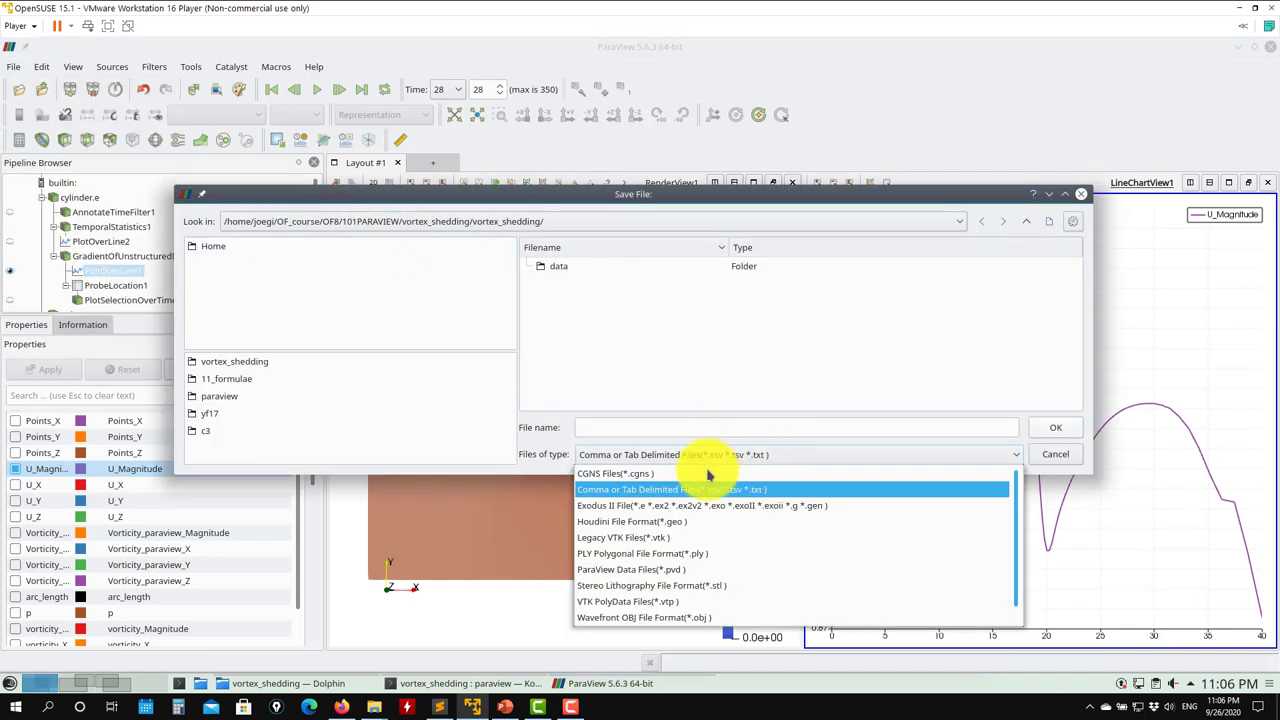
click(620, 489)
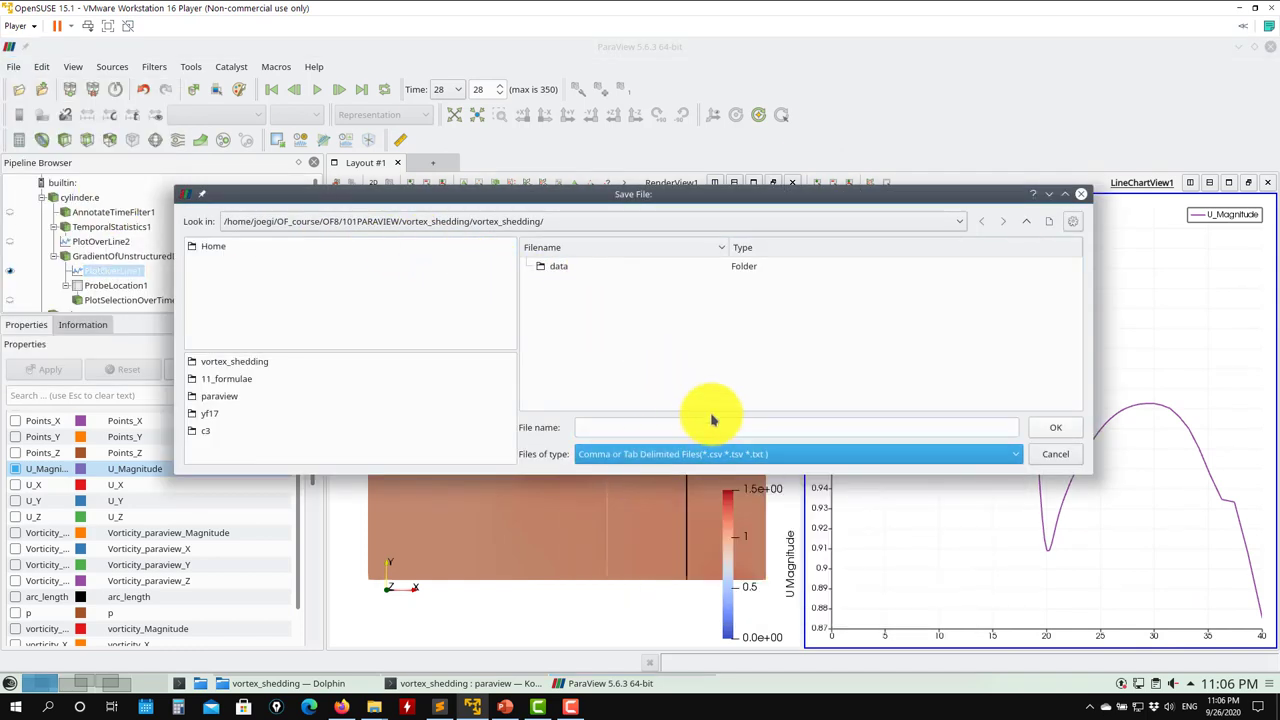
click(655, 428)
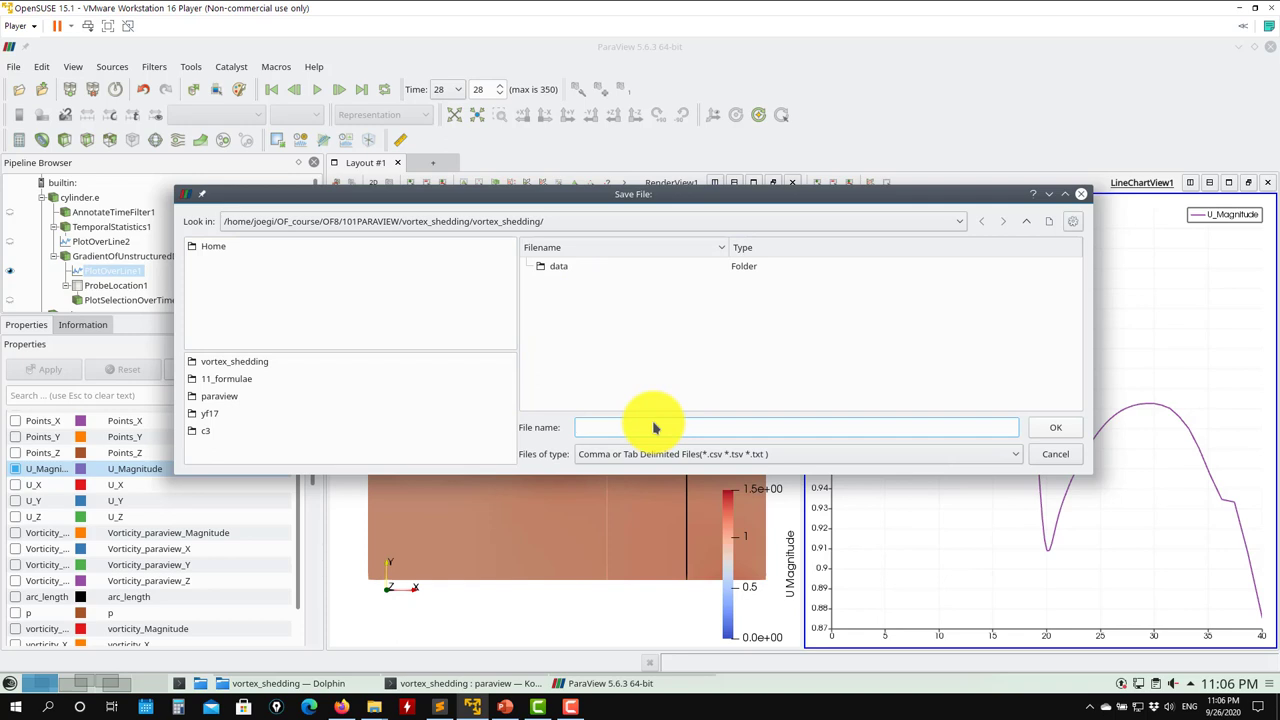
click(1062, 432)
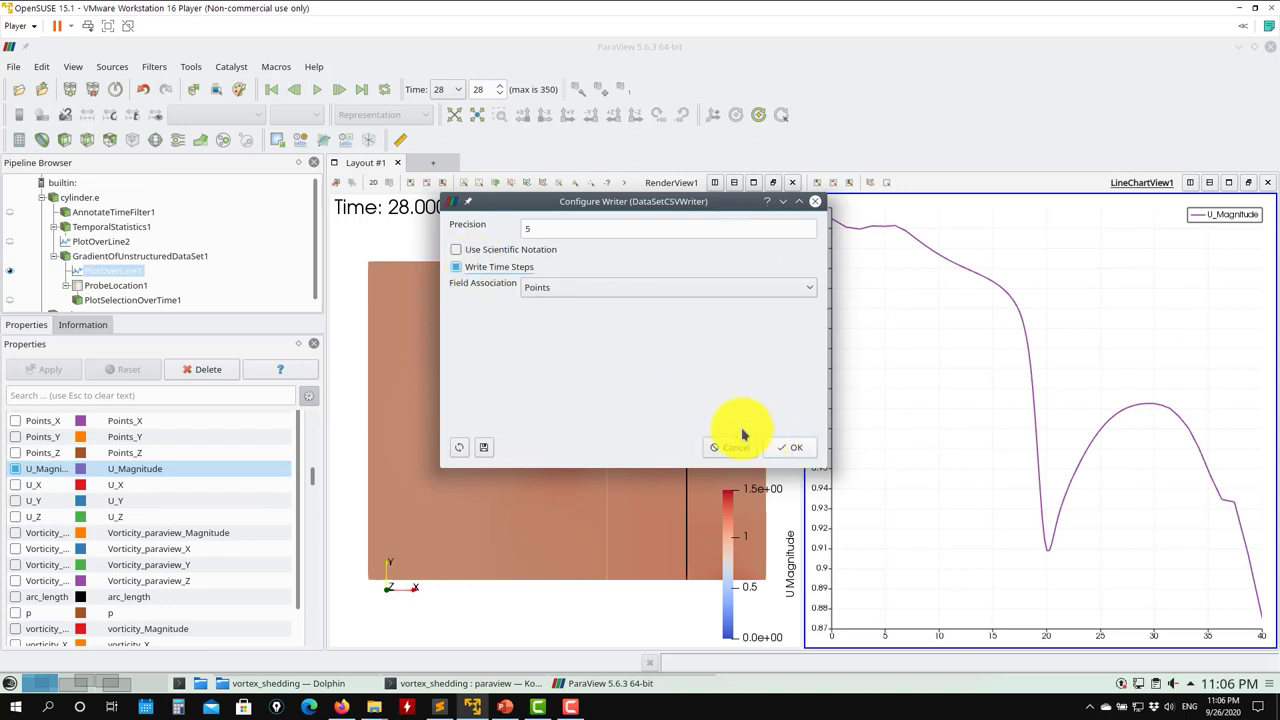
click(797, 447)
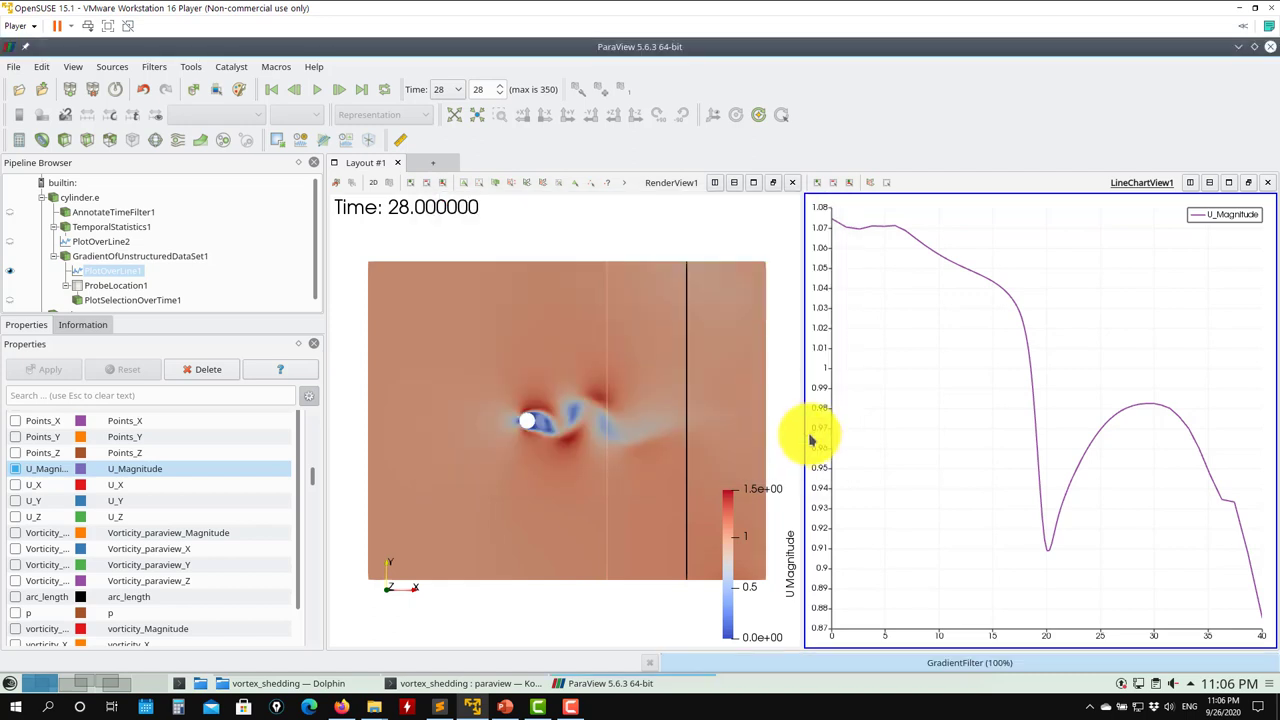
Switch to the Dolphin file manager, enter the inner vortex_shedding folder and open test.24.csv with Text Editor
click(307, 686)
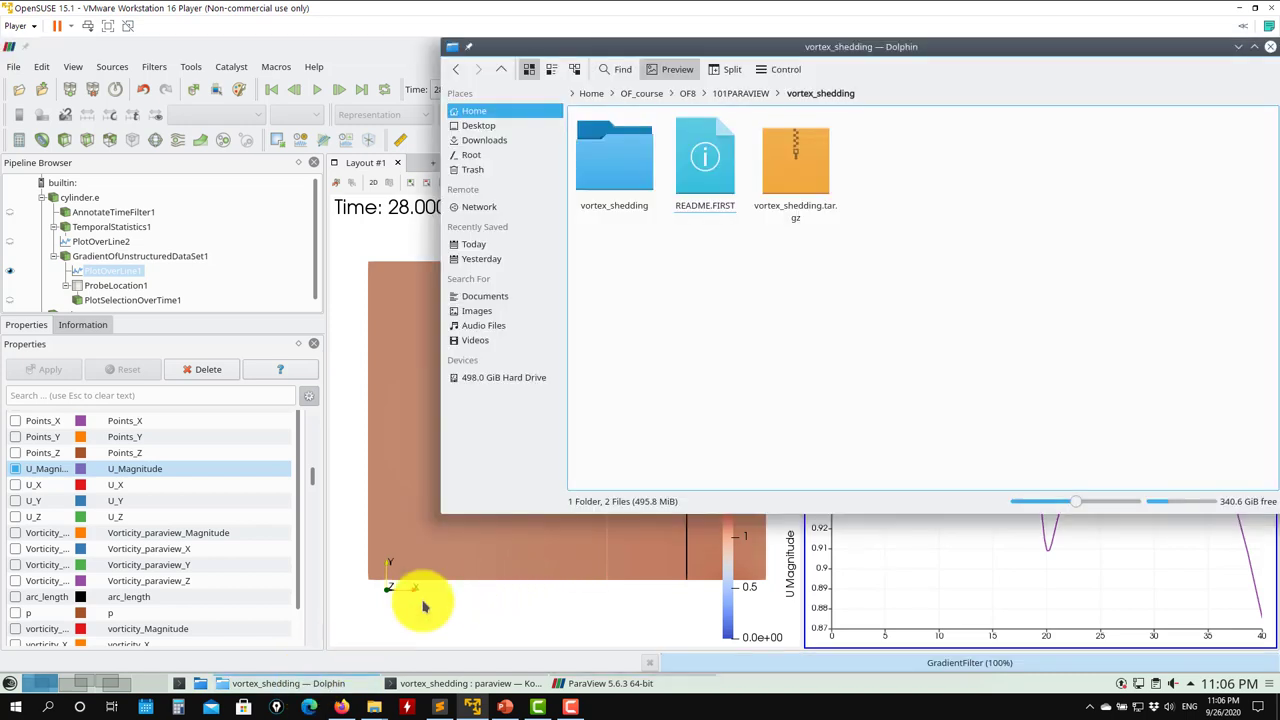
double_click(628, 145)
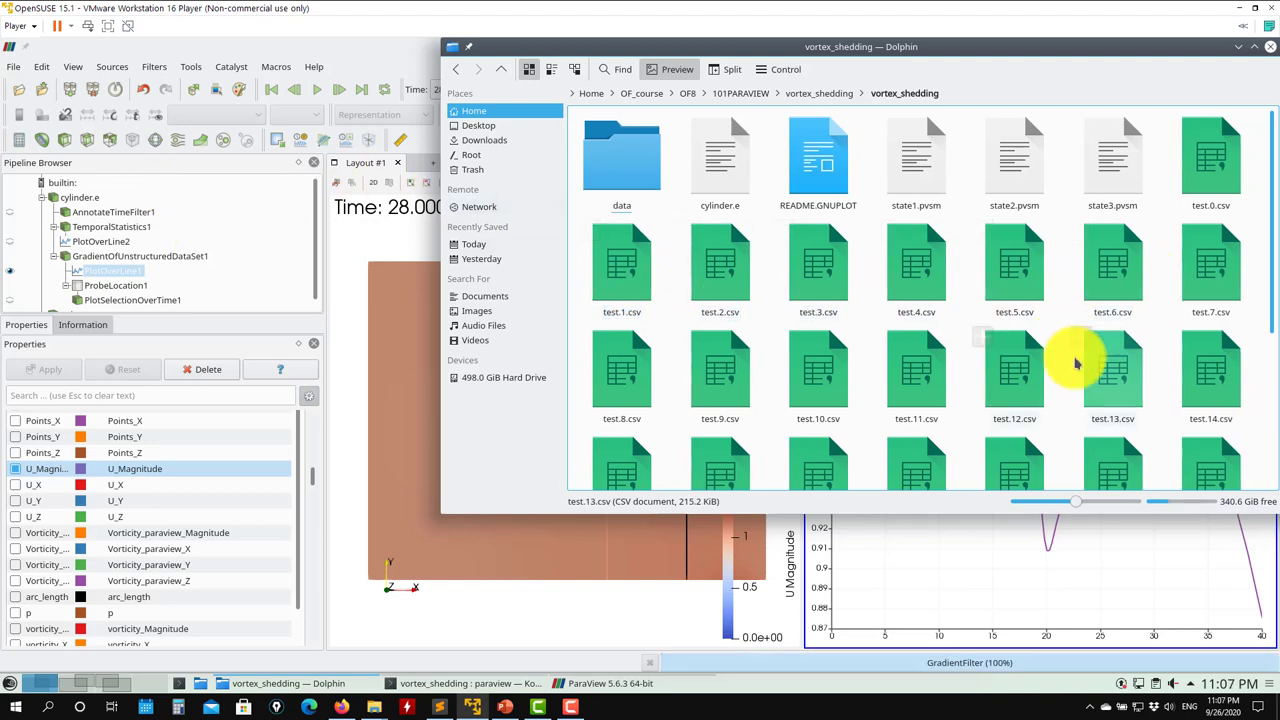
scroll(1040, 362, down, 3)
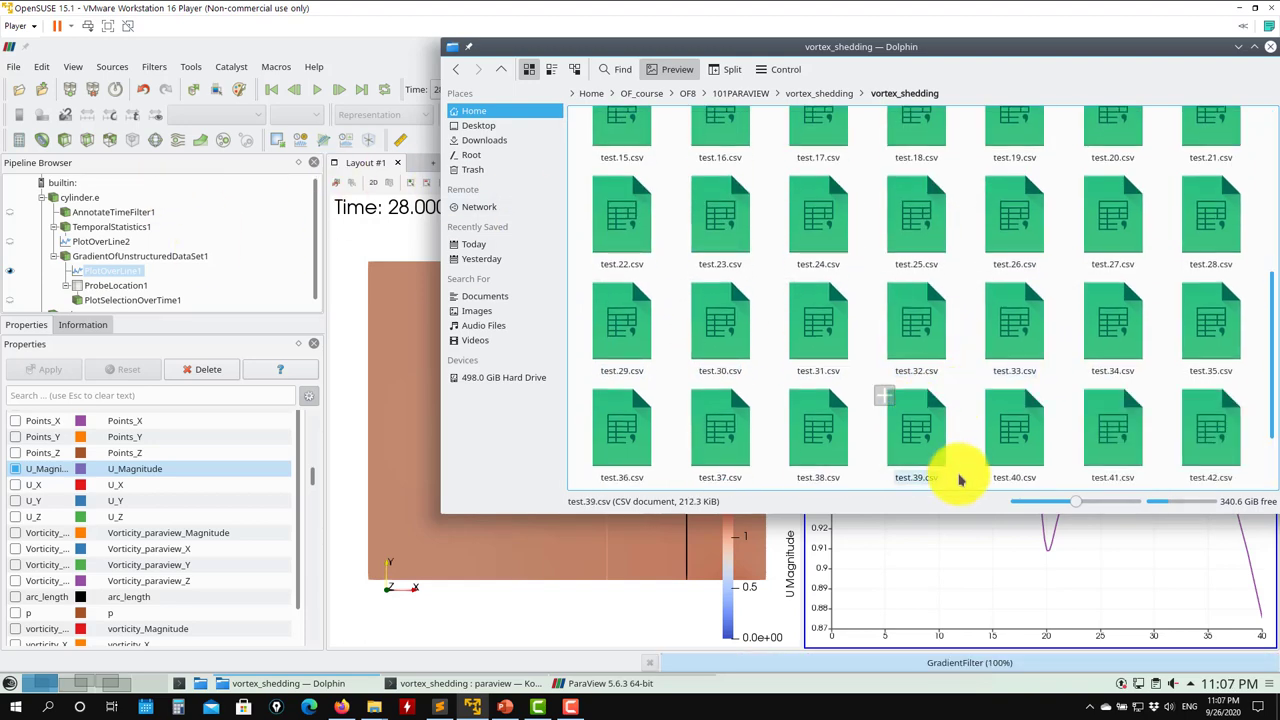
right_click(822, 244)
mouse_move(850, 268)
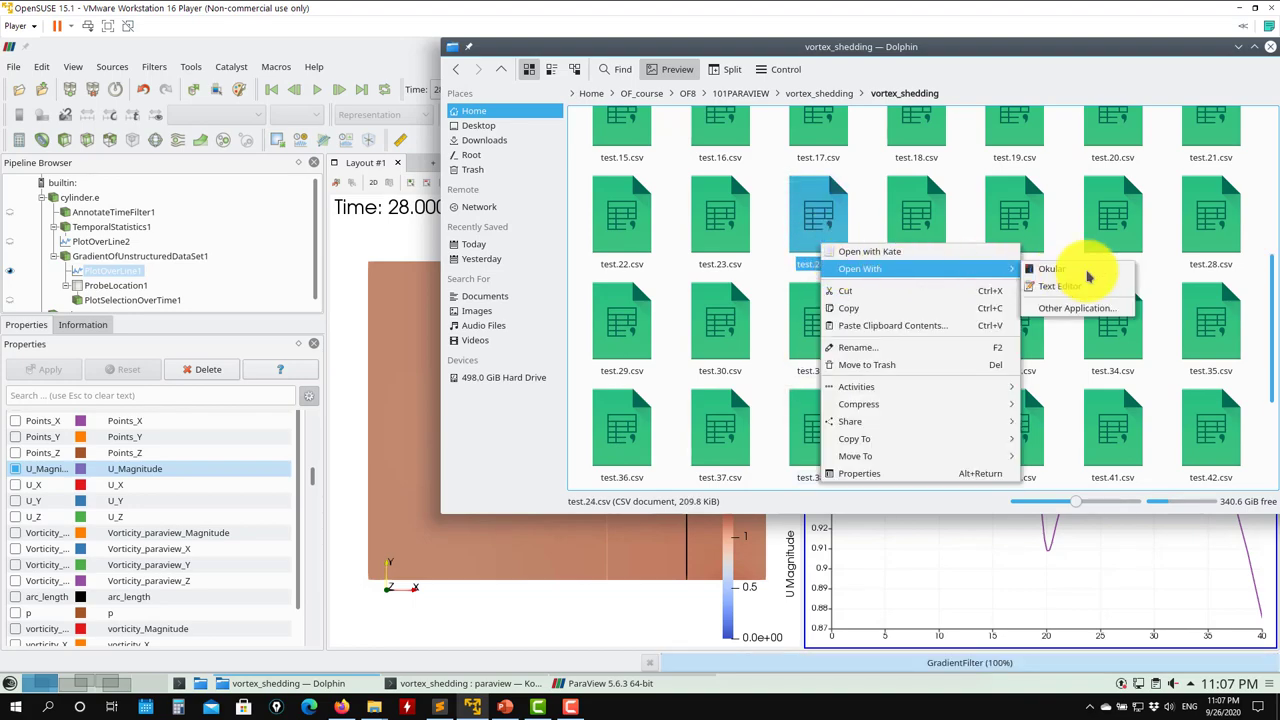
click(1094, 290)
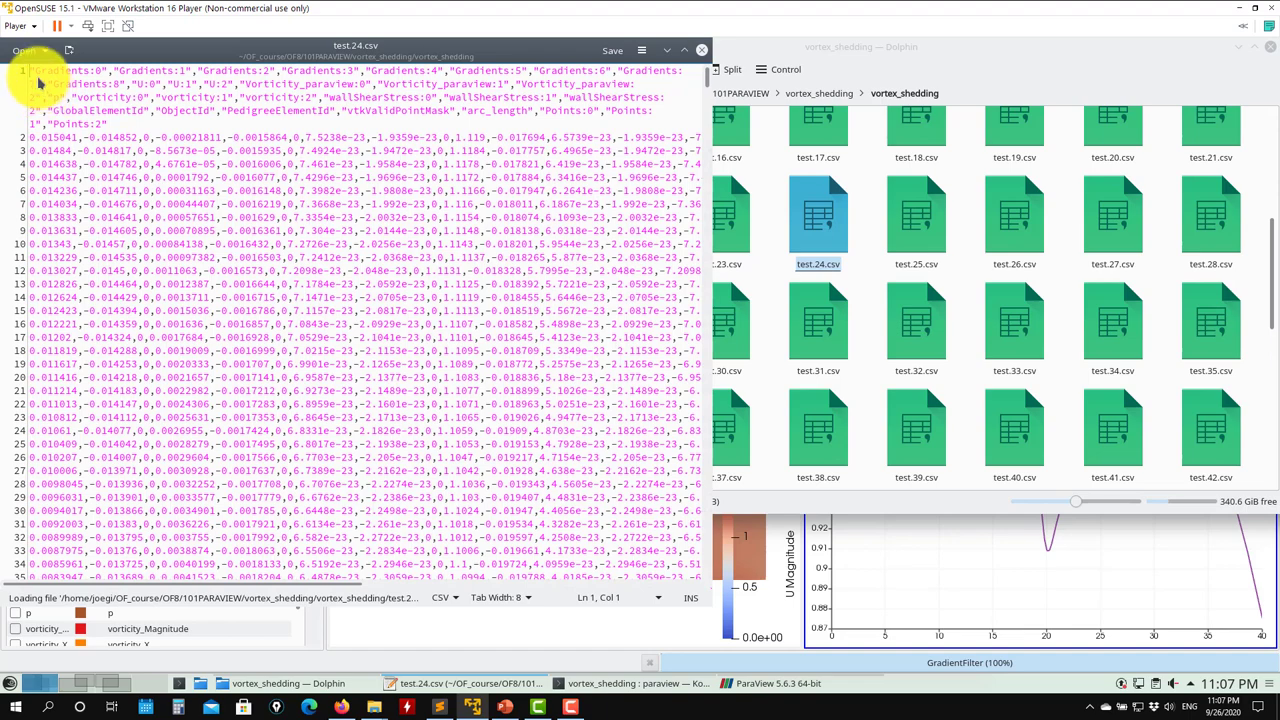
Maximize test.24.csv, examine the column names in its header line, including arc_length and the point coordinates, and close the file
click(685, 49)
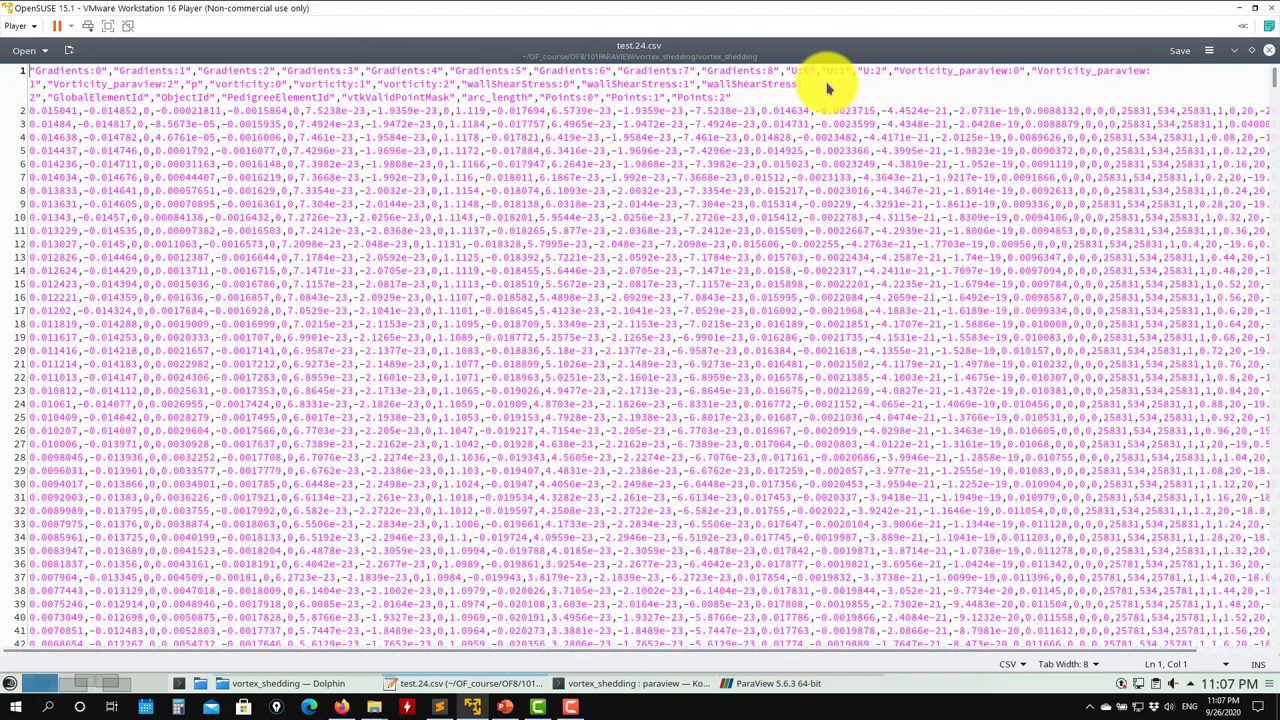
drag(827, 88, 14, 64)
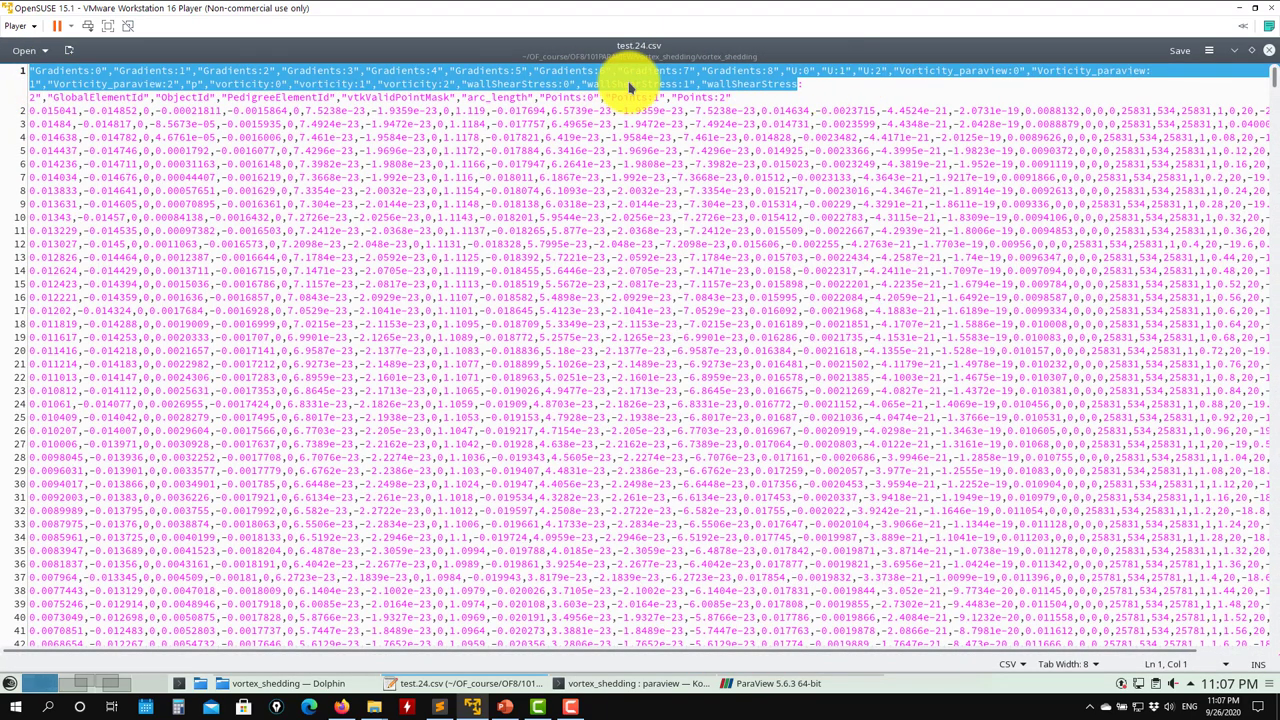
drag(740, 98, 14, 66)
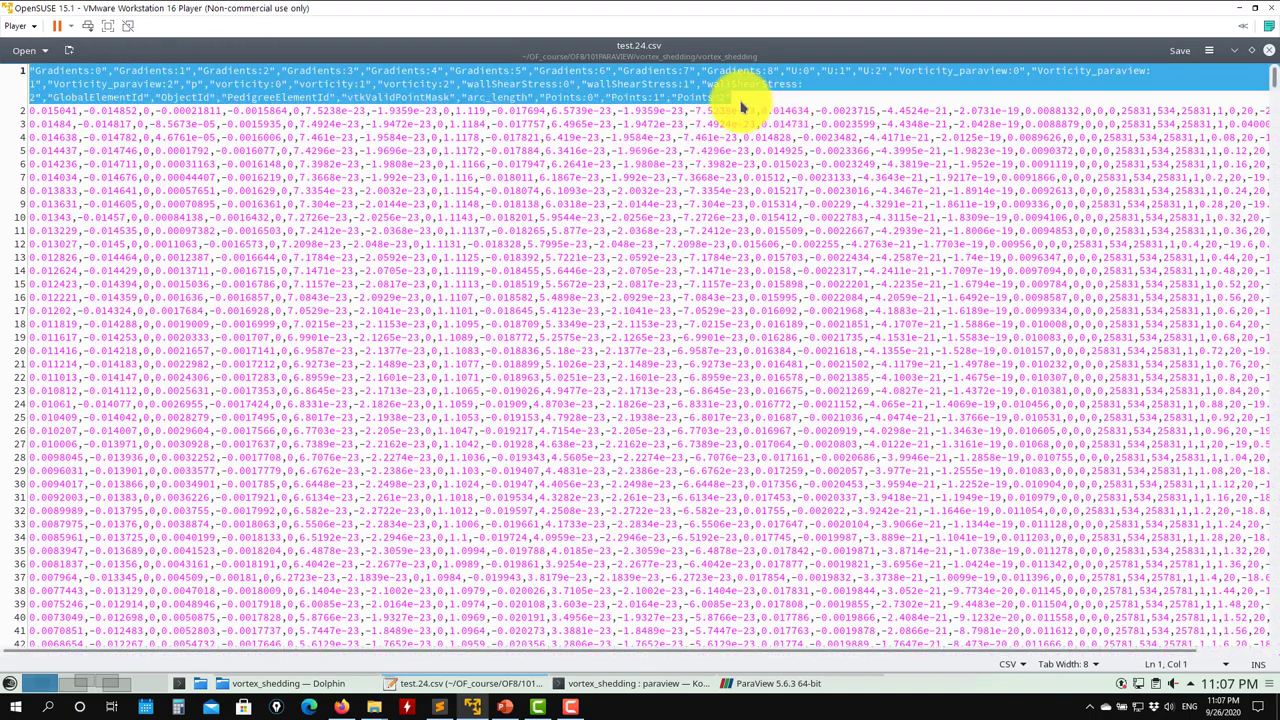
drag(742, 107, 545, 107)
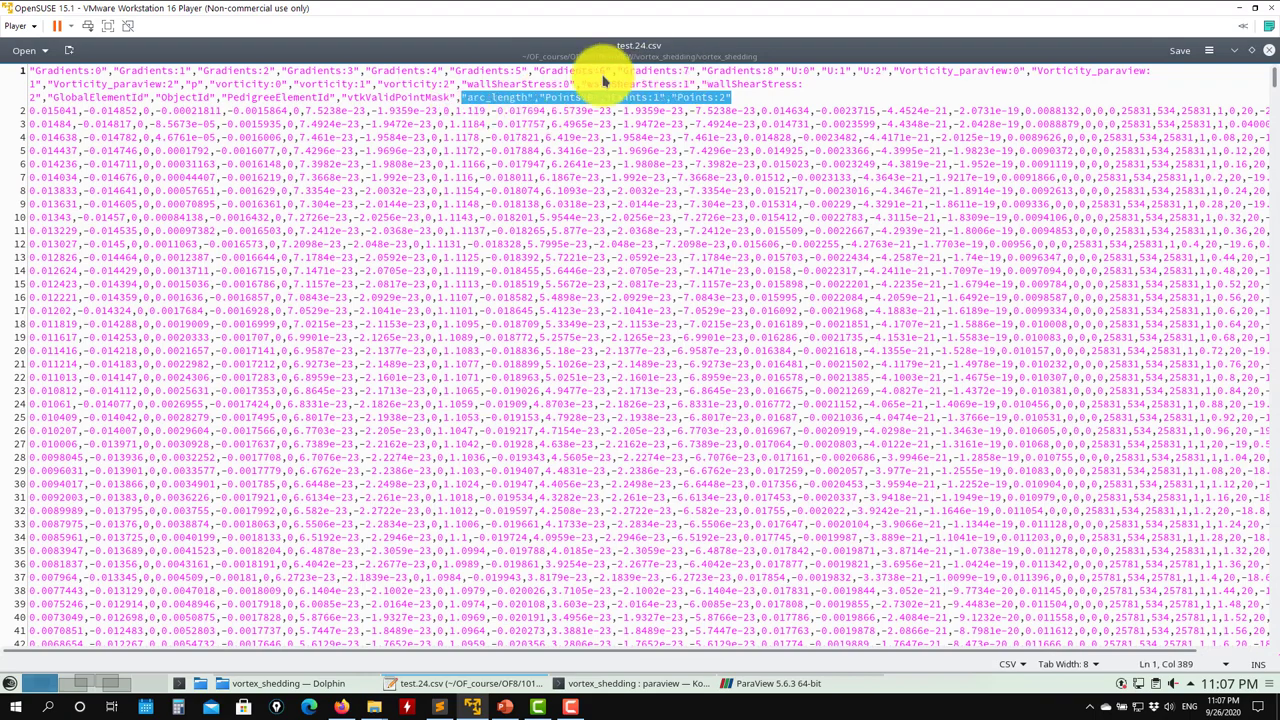
click(1265, 52)
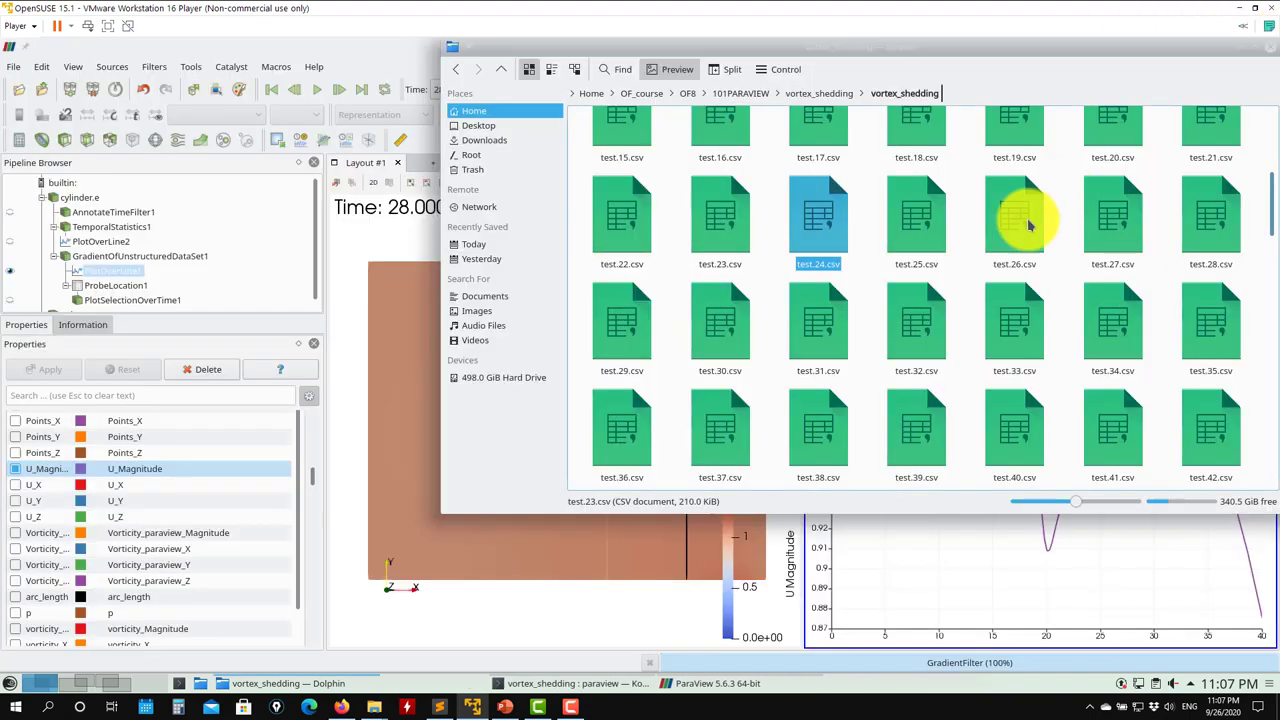
Look through the exported test CSV files as they are written for each time step, and return to ParaView
scroll(867, 333, down, 5)
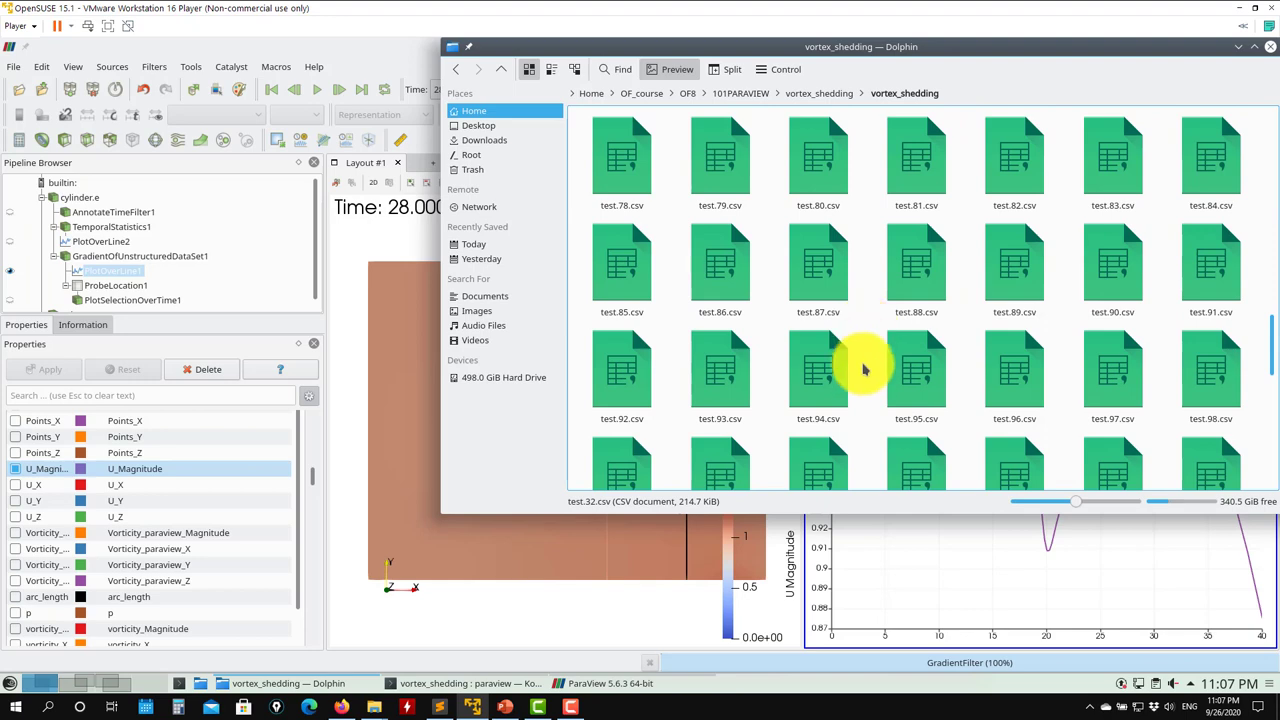
drag(835, 300, 822, 308)
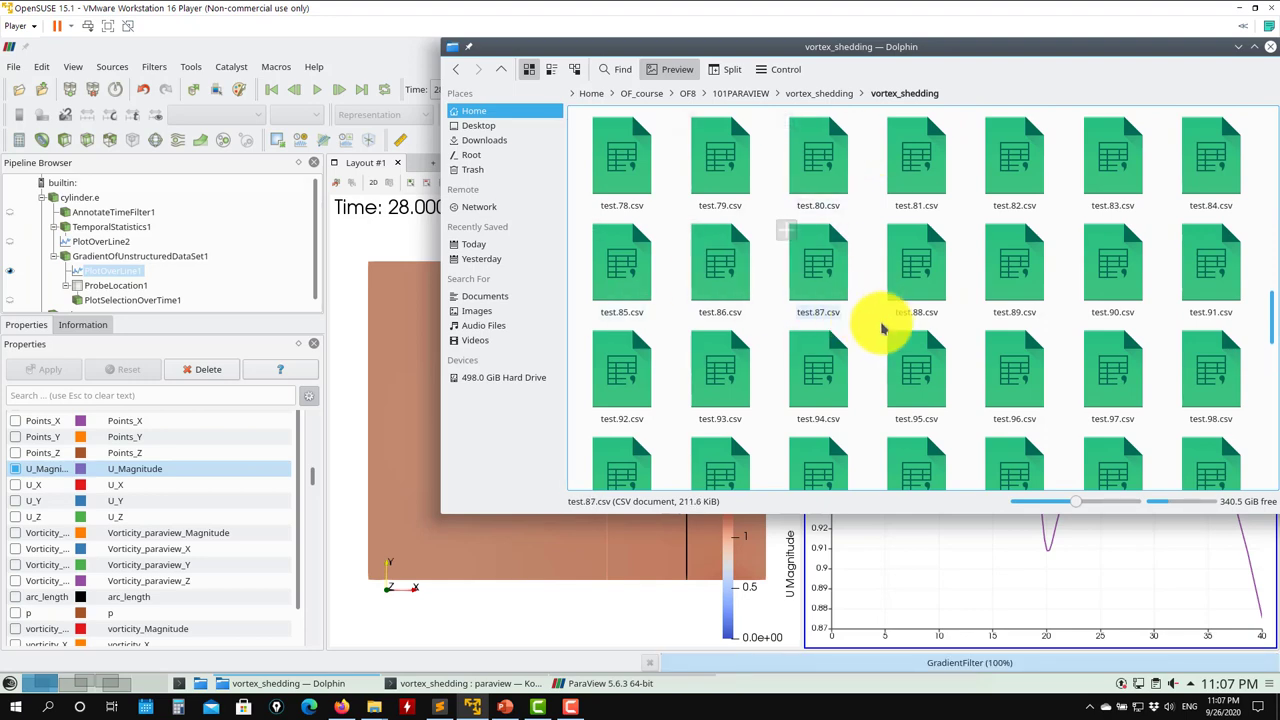
scroll(886, 329, down, 10)
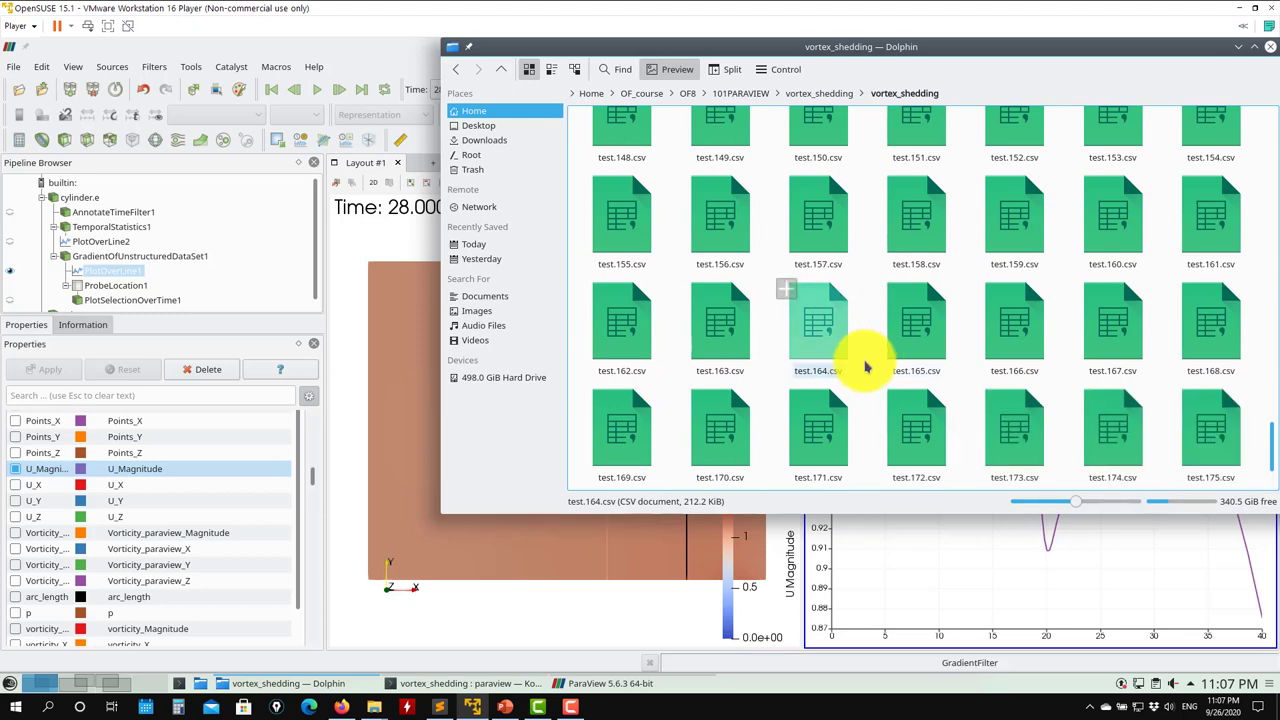
scroll(860, 363, down, 1)
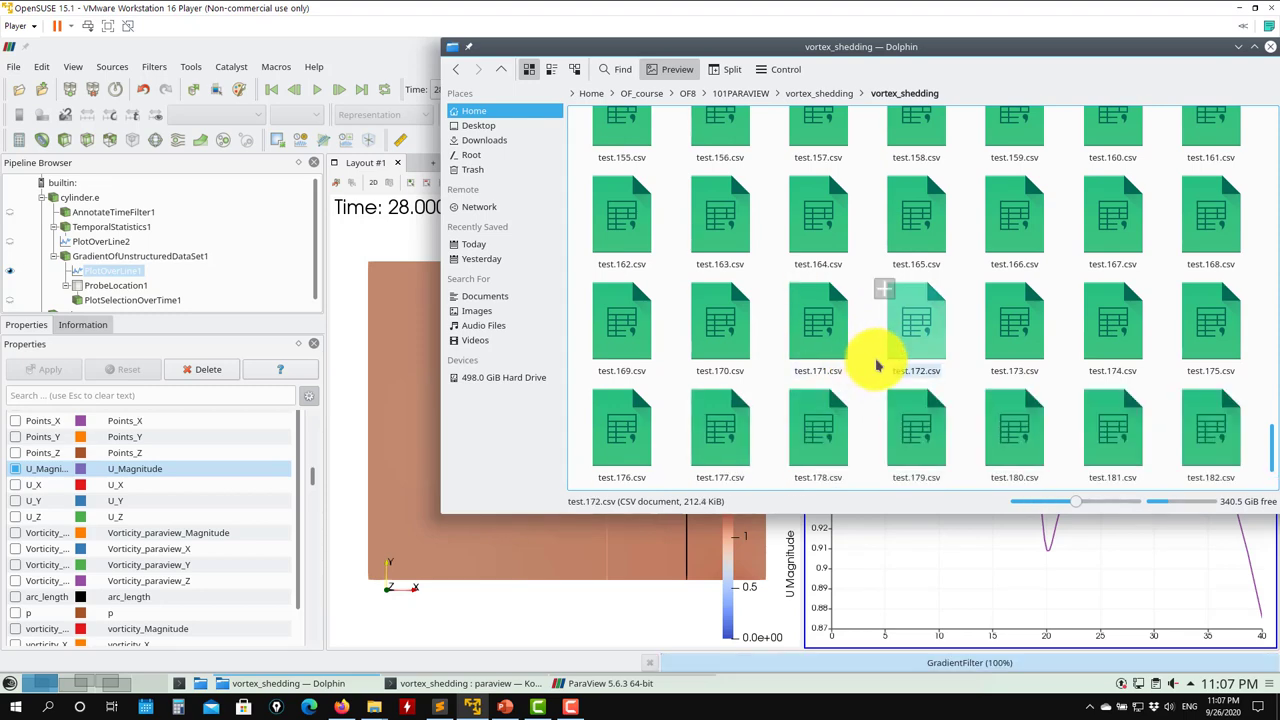
scroll(876, 365, down, 2)
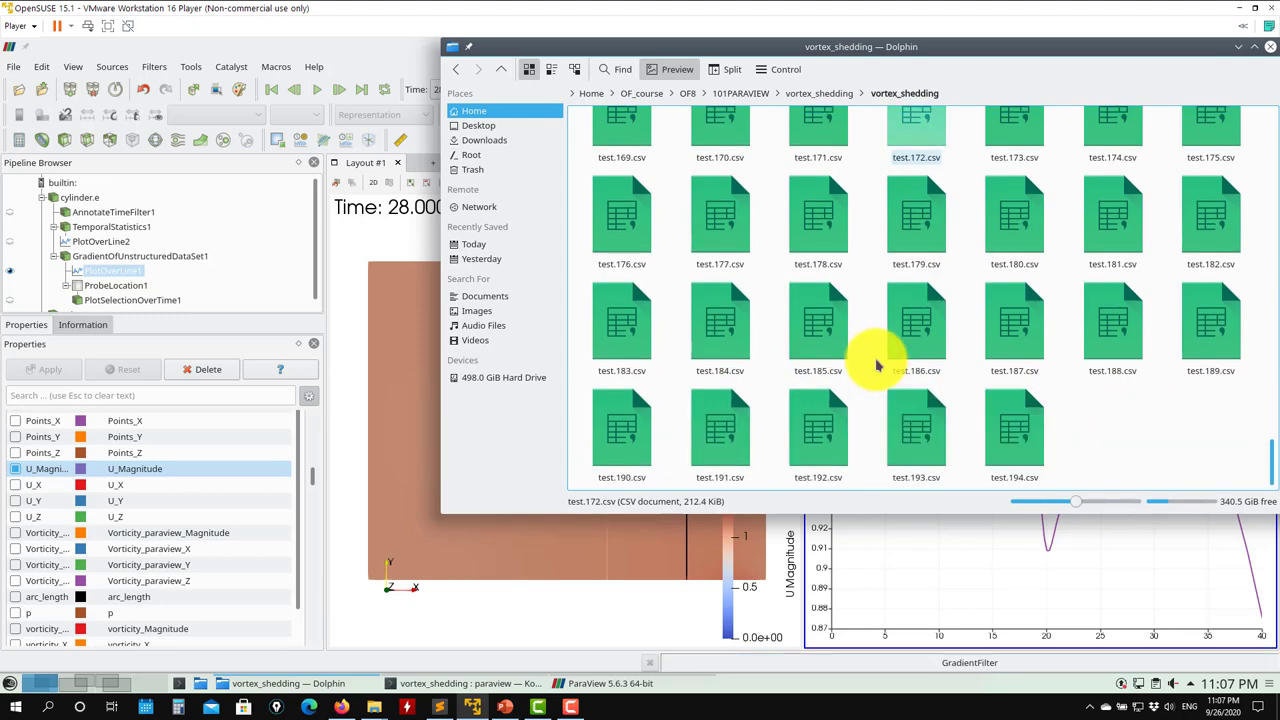
scroll(876, 365, down, 1)
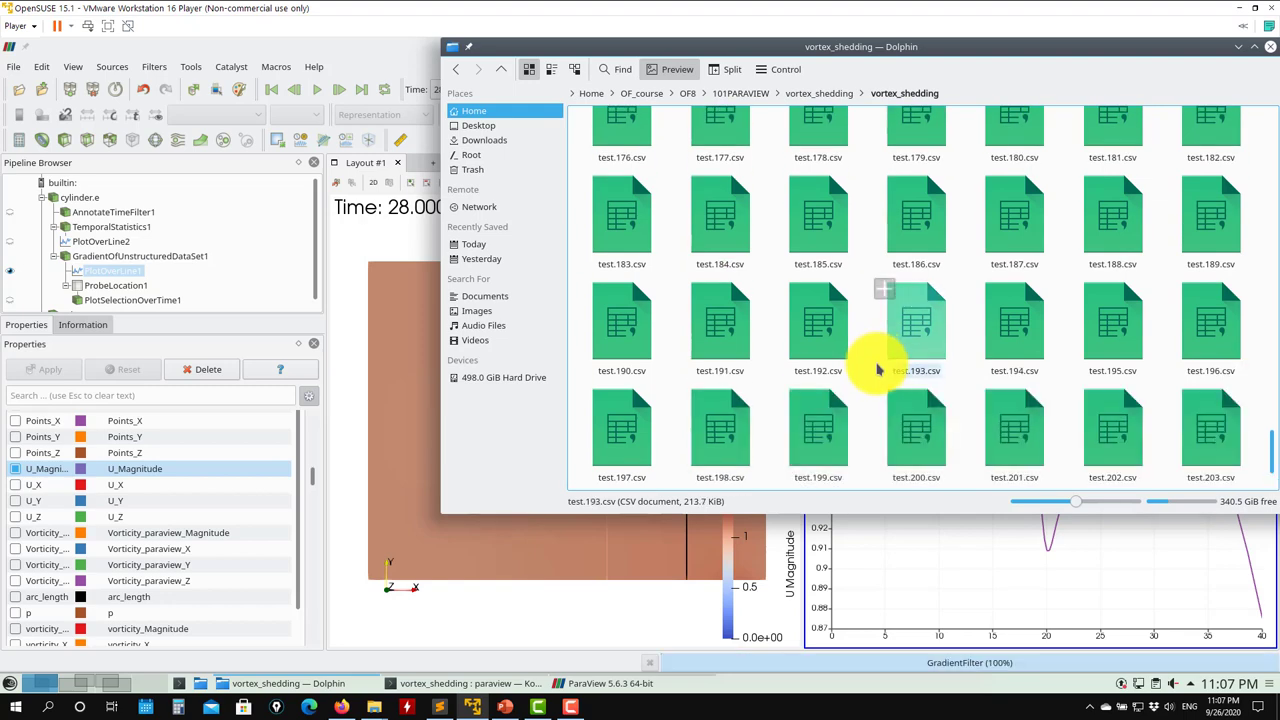
scroll(876, 370, down, 1)
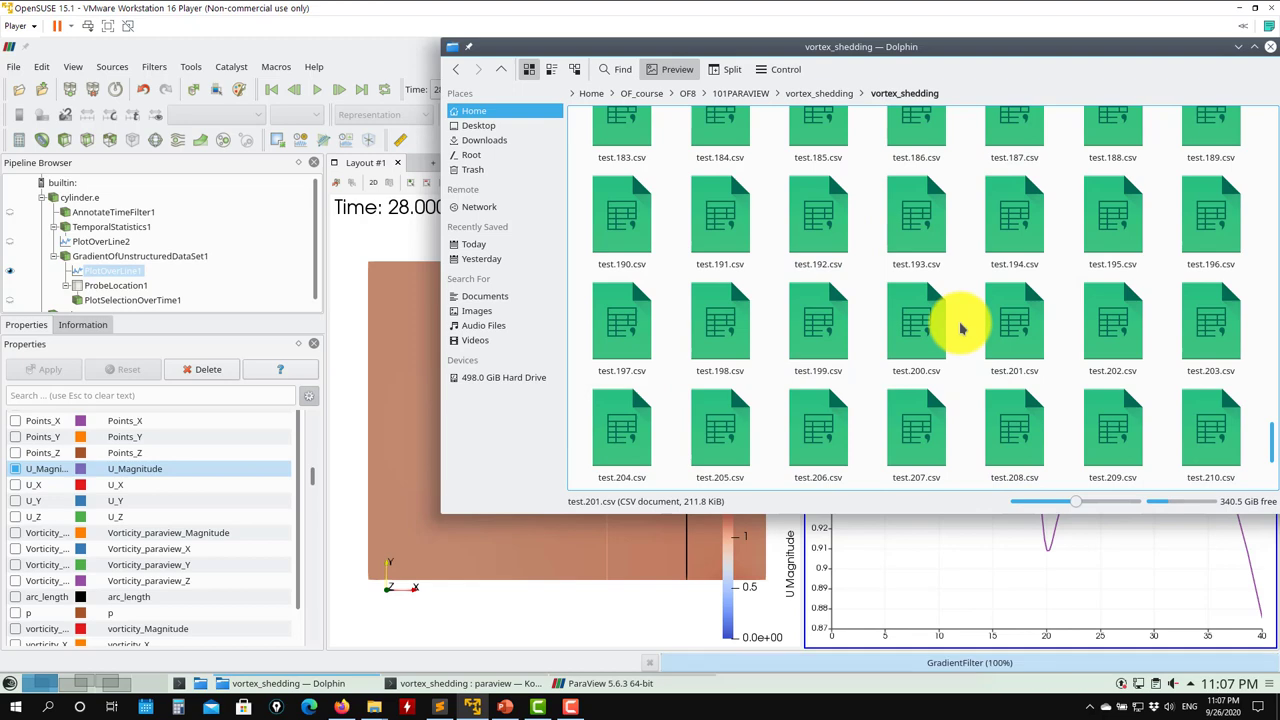
scroll(945, 300, down, 3)
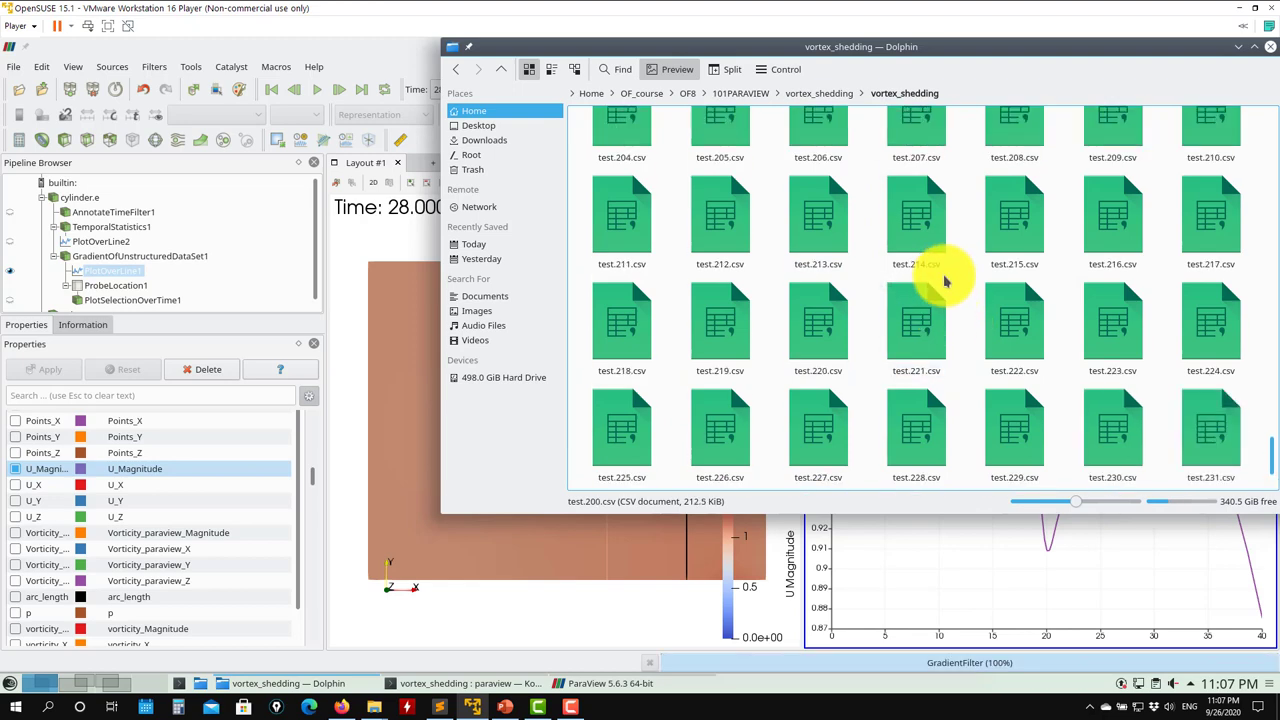
scroll(945, 284, down, 2)
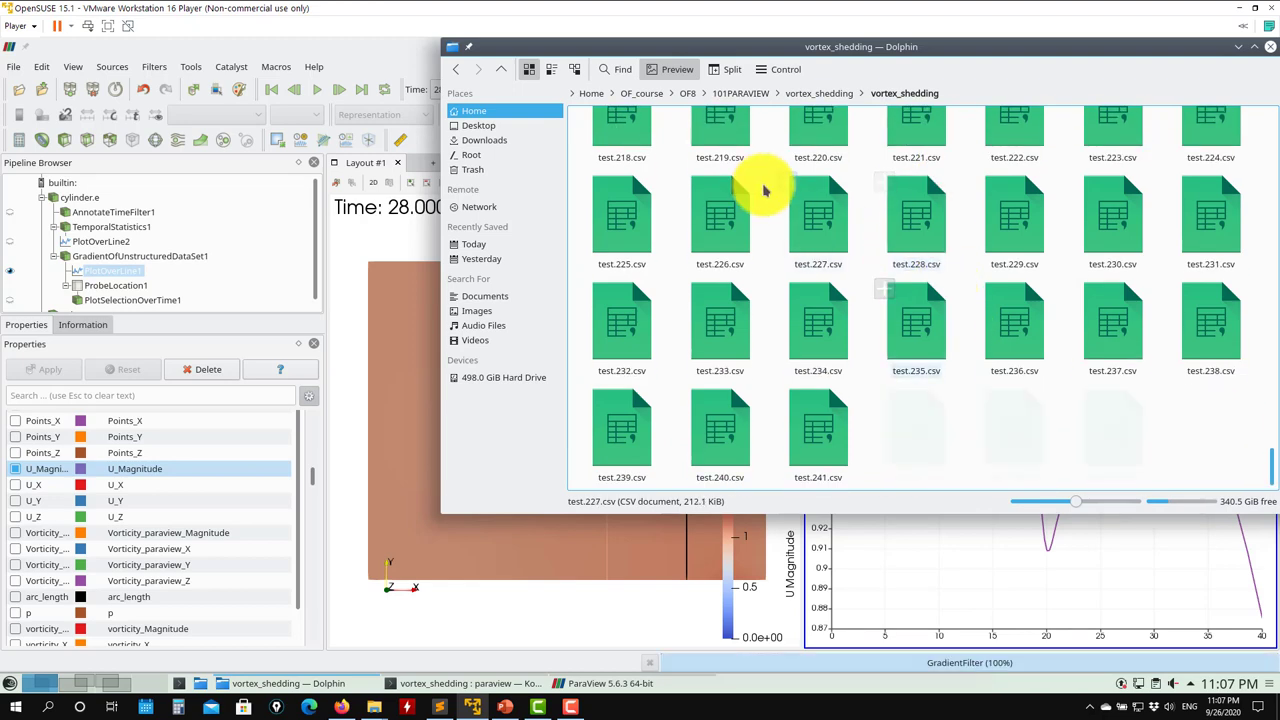
scroll(760, 260, down, 1)
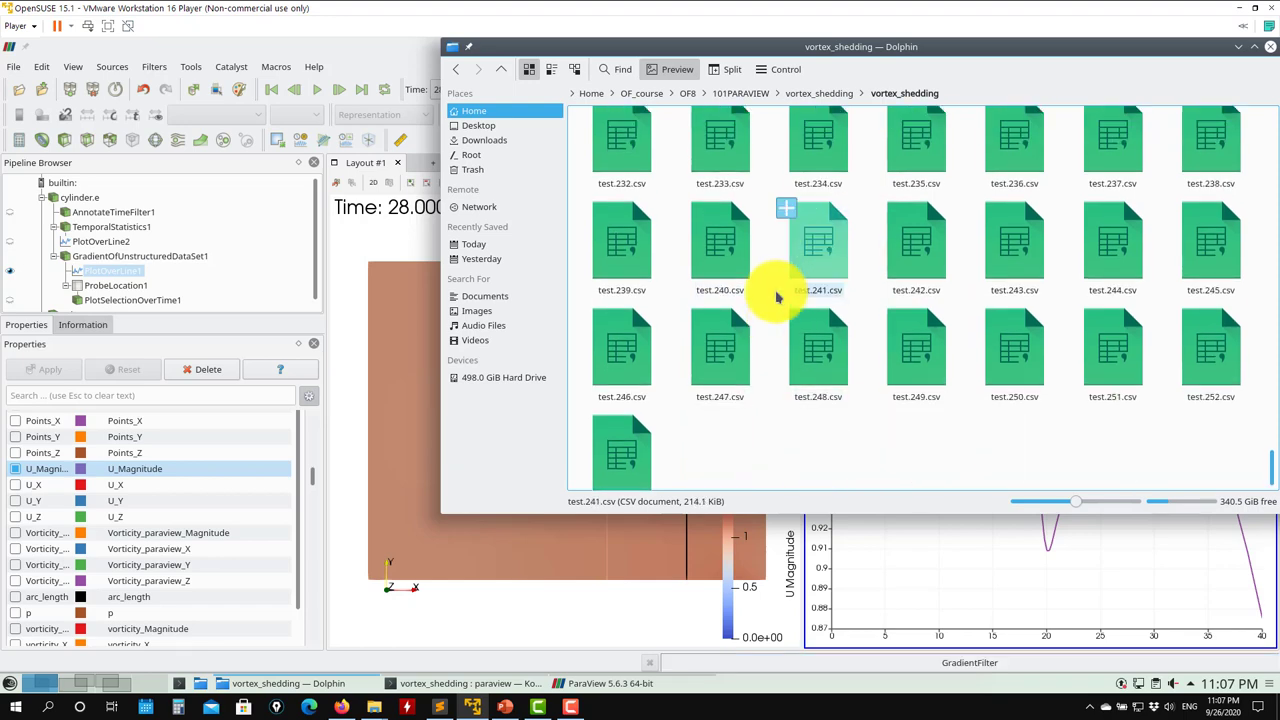
scroll(780, 298, down, 1)
scroll(783, 302, down, 1)
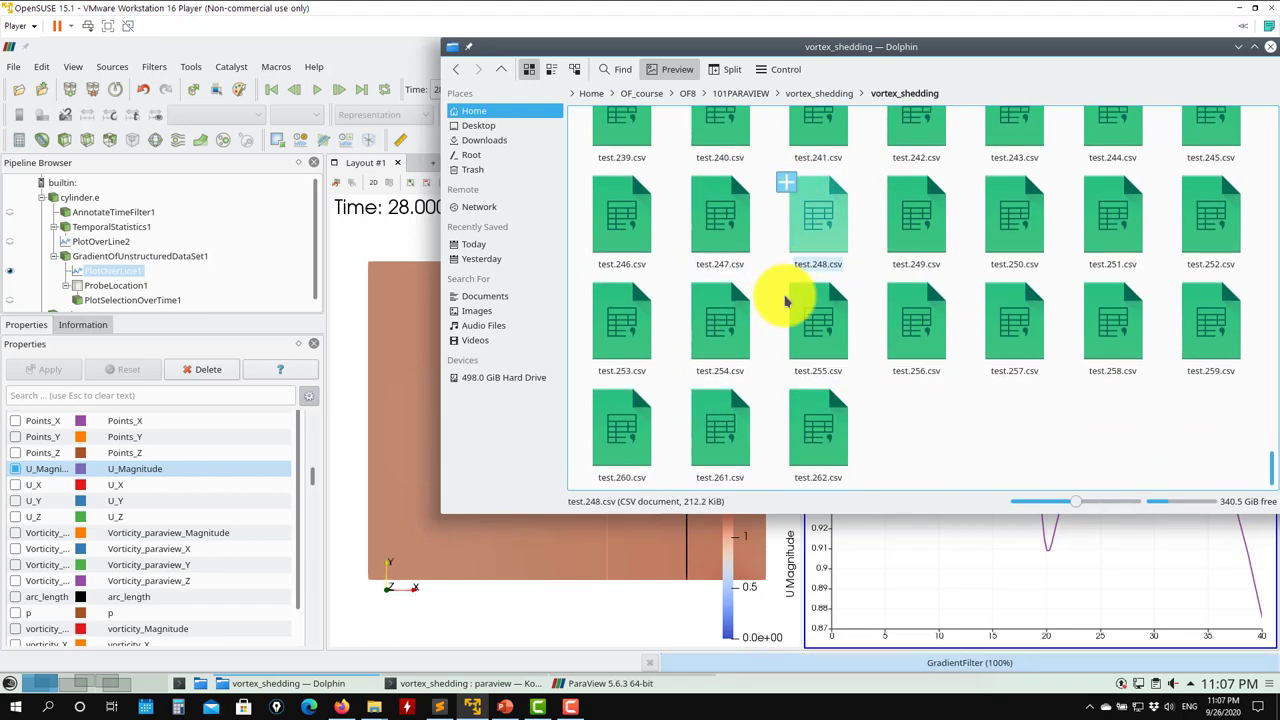
scroll(786, 299, down, 1)
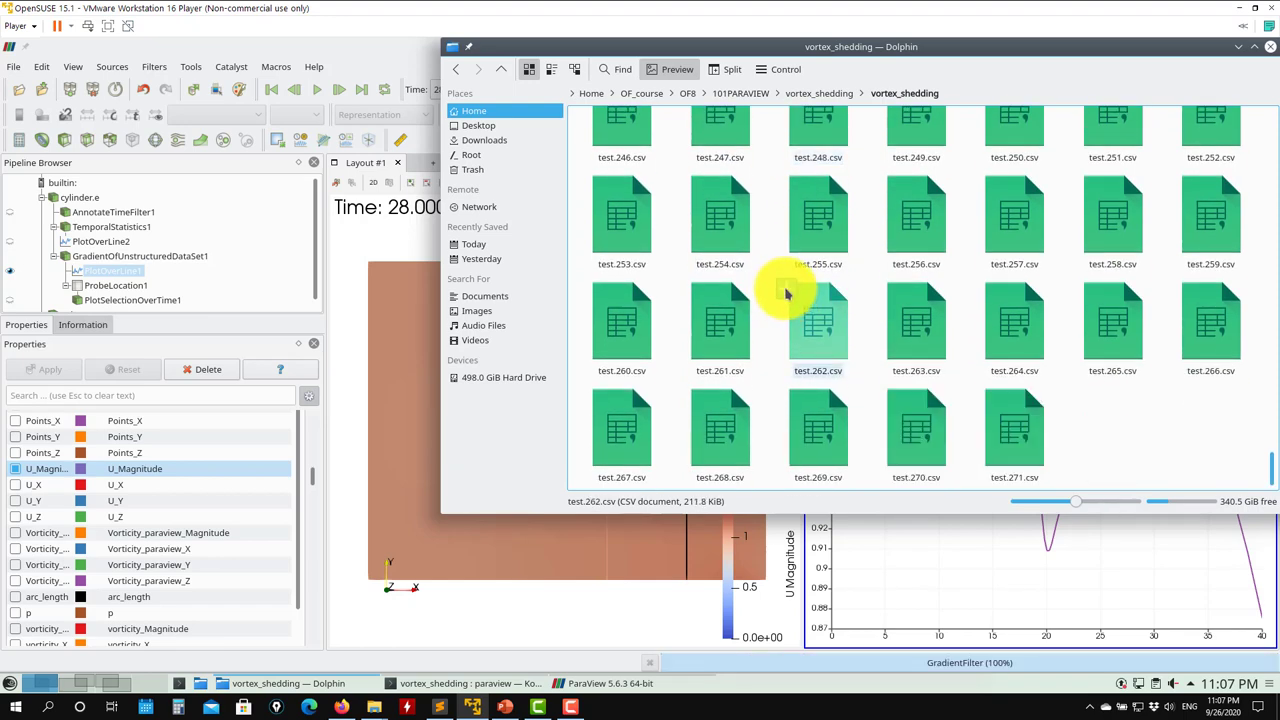
scroll(778, 288, down, 1)
click(1236, 50)
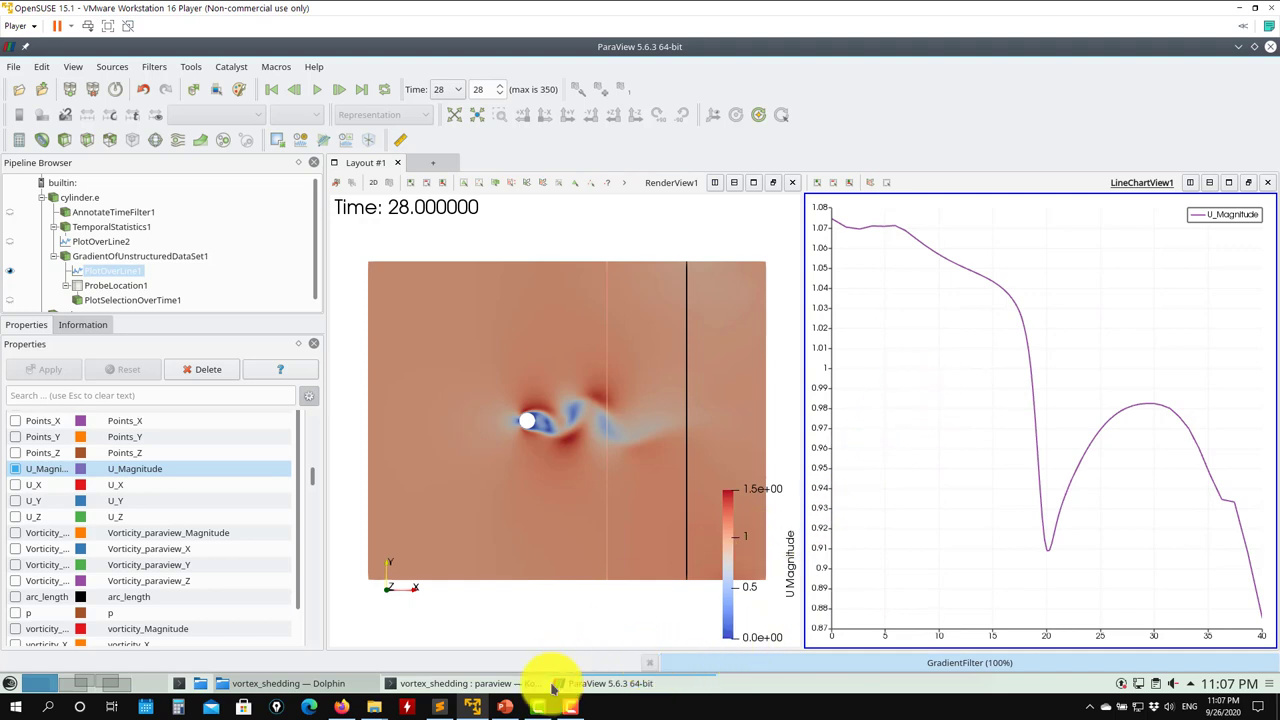
Switch to the Dolphin file manager, check that the test CSV files cover the final time steps, and return to ParaView
mouse_move(478, 703)
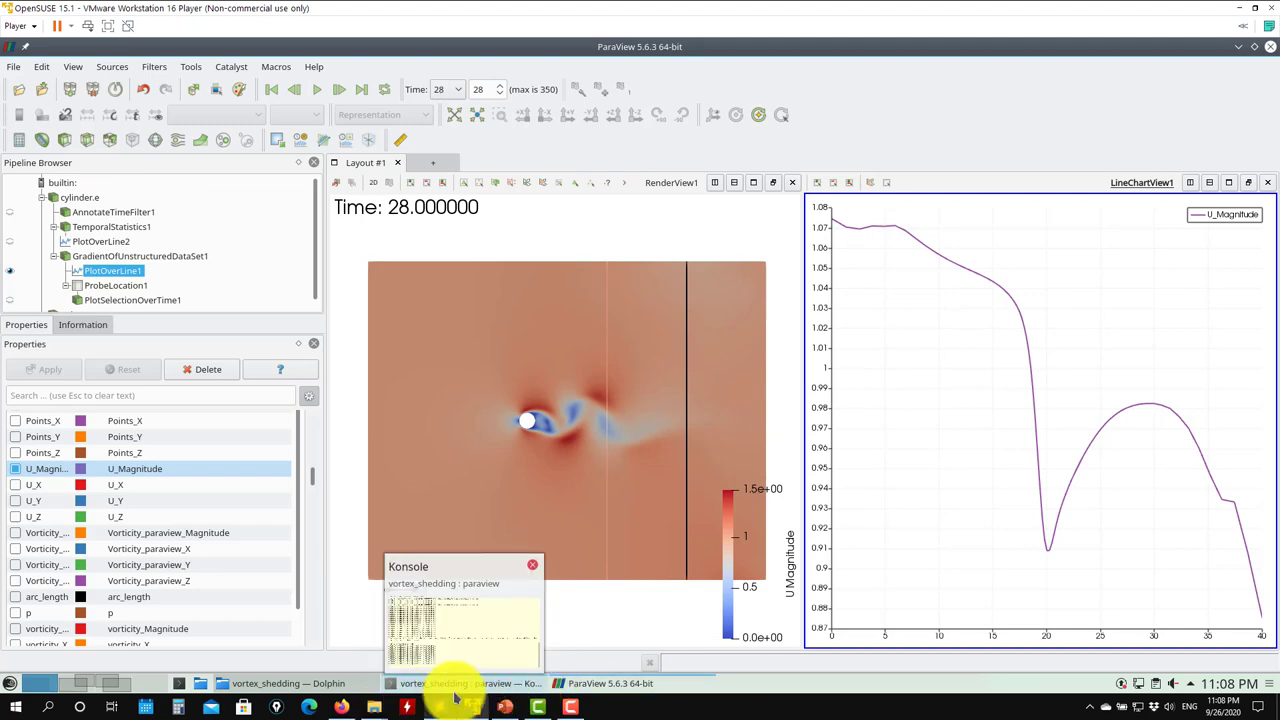
click(340, 680)
scroll(886, 423, down, 10)
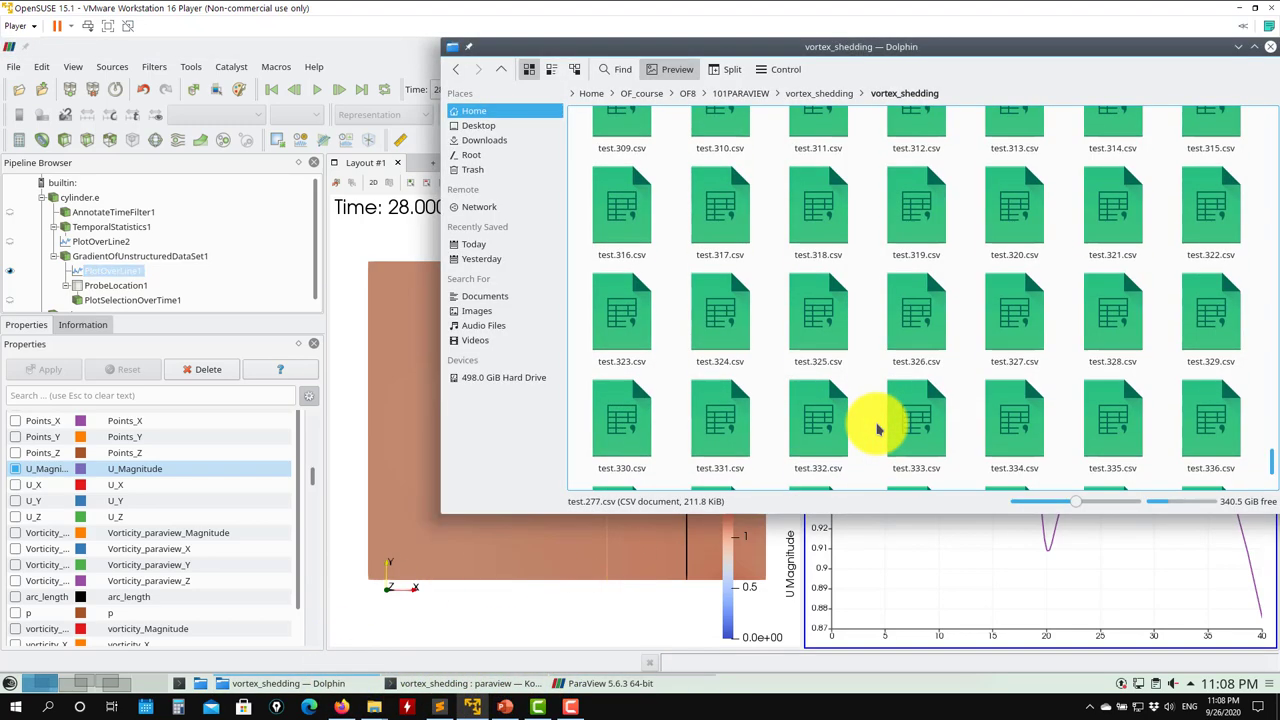
click(1245, 47)
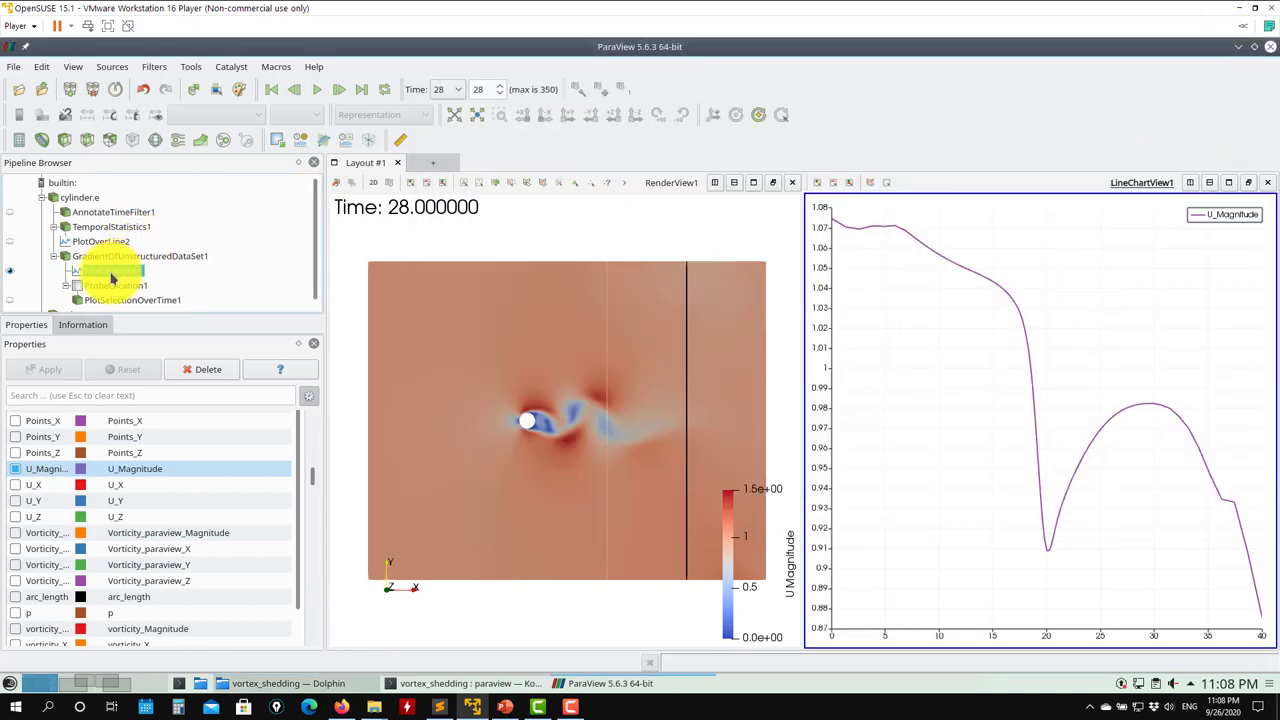
Close the line chart view showing PlotOverLine1's U_Magnitude curve
click(1268, 183)
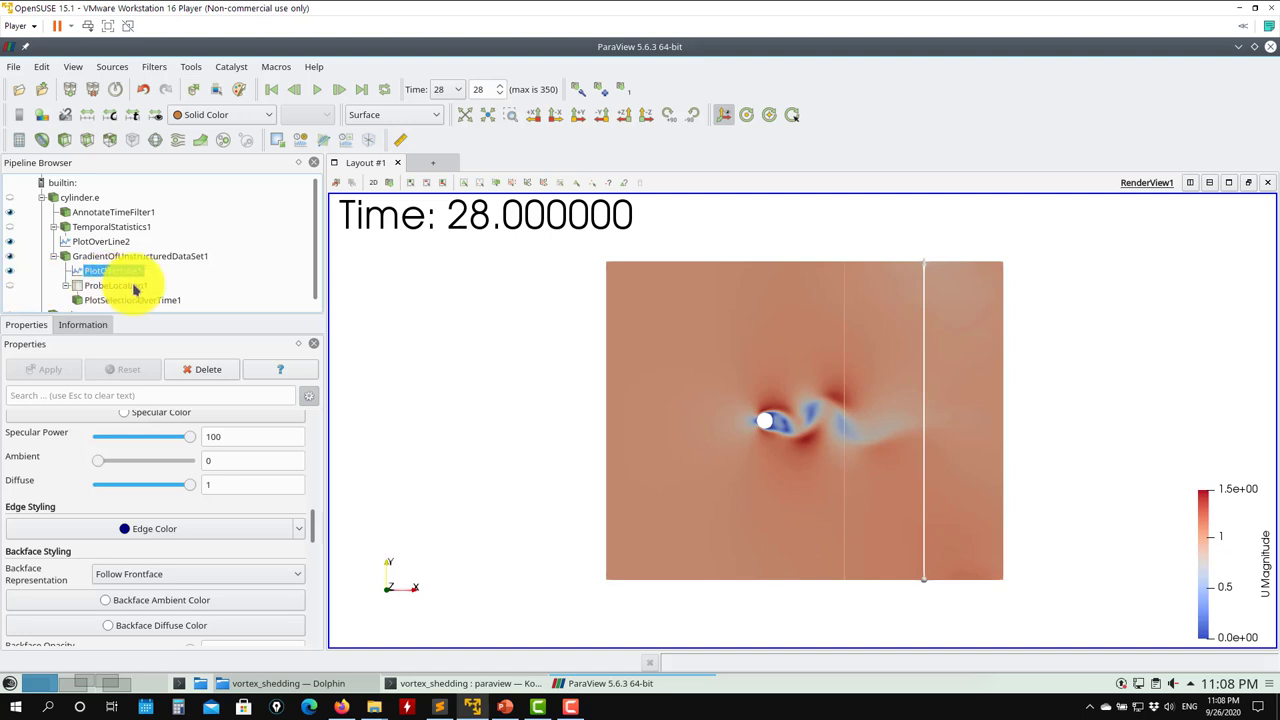
Try adding a Probe Location filter to PlotOverLine1 and picking its point in the flow field, and delete the filter
click(368, 141)
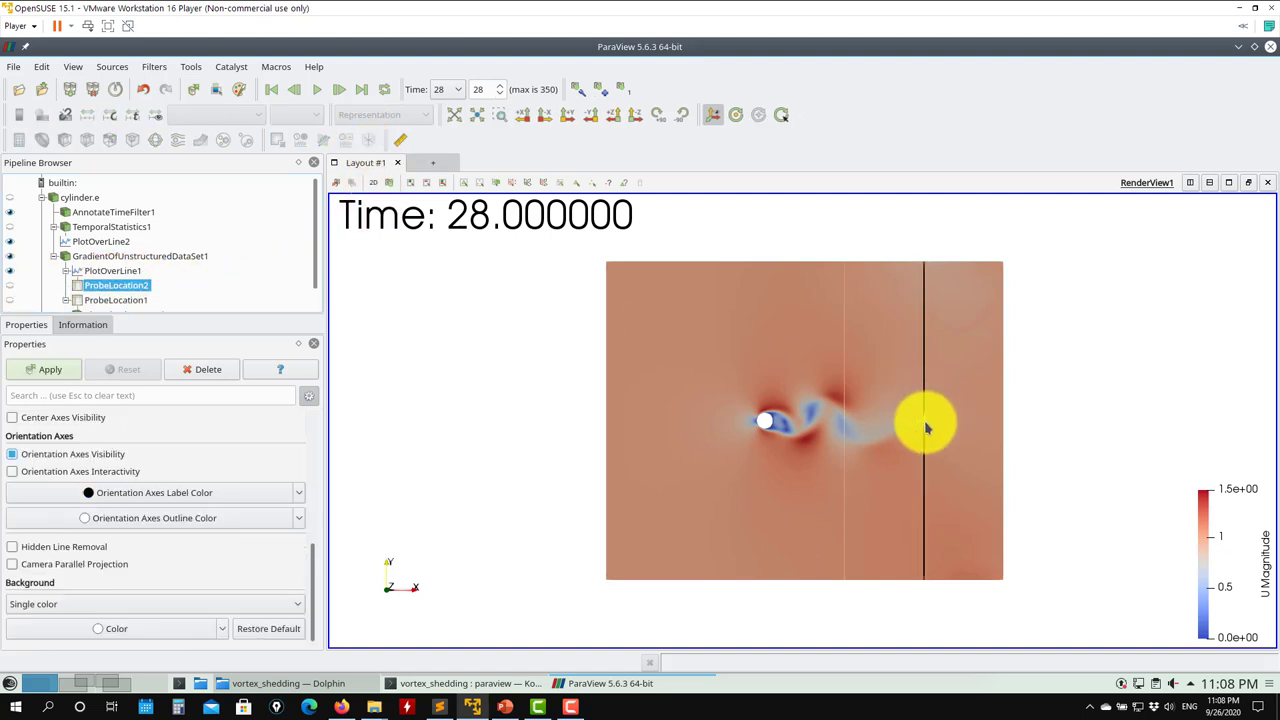
key(p)
key(p)
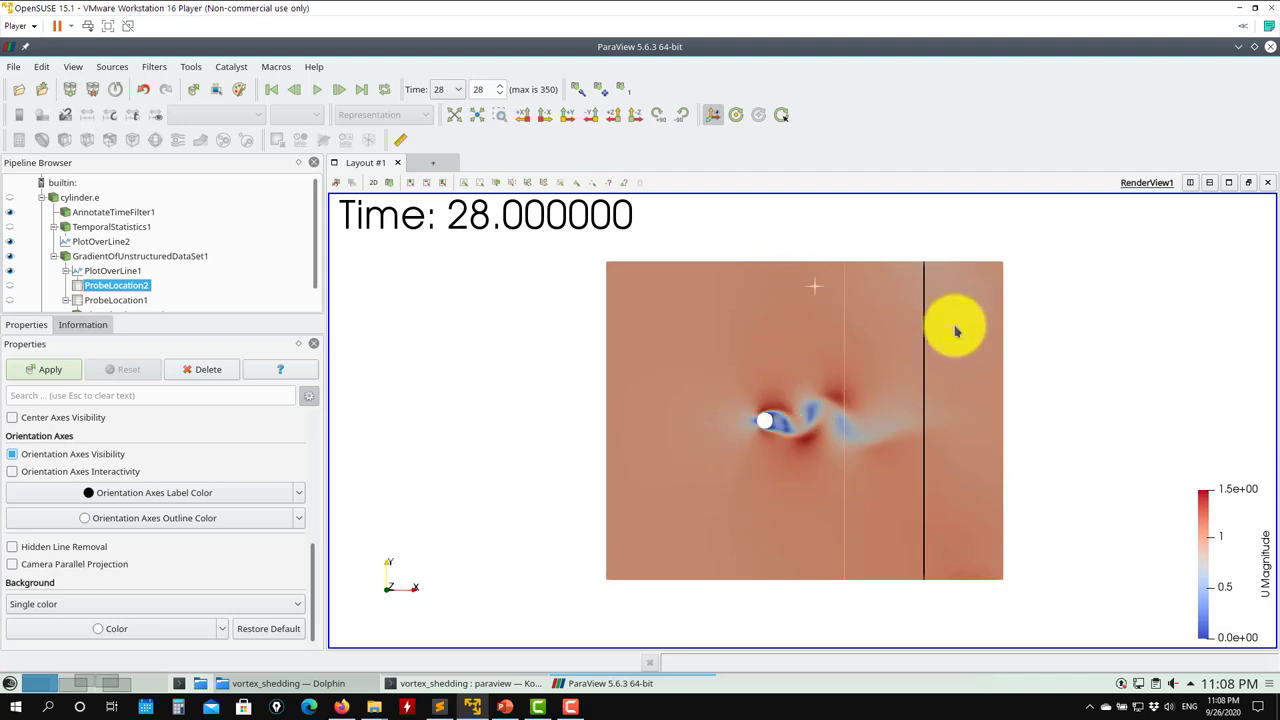
key(p)
key(p)
key(p)
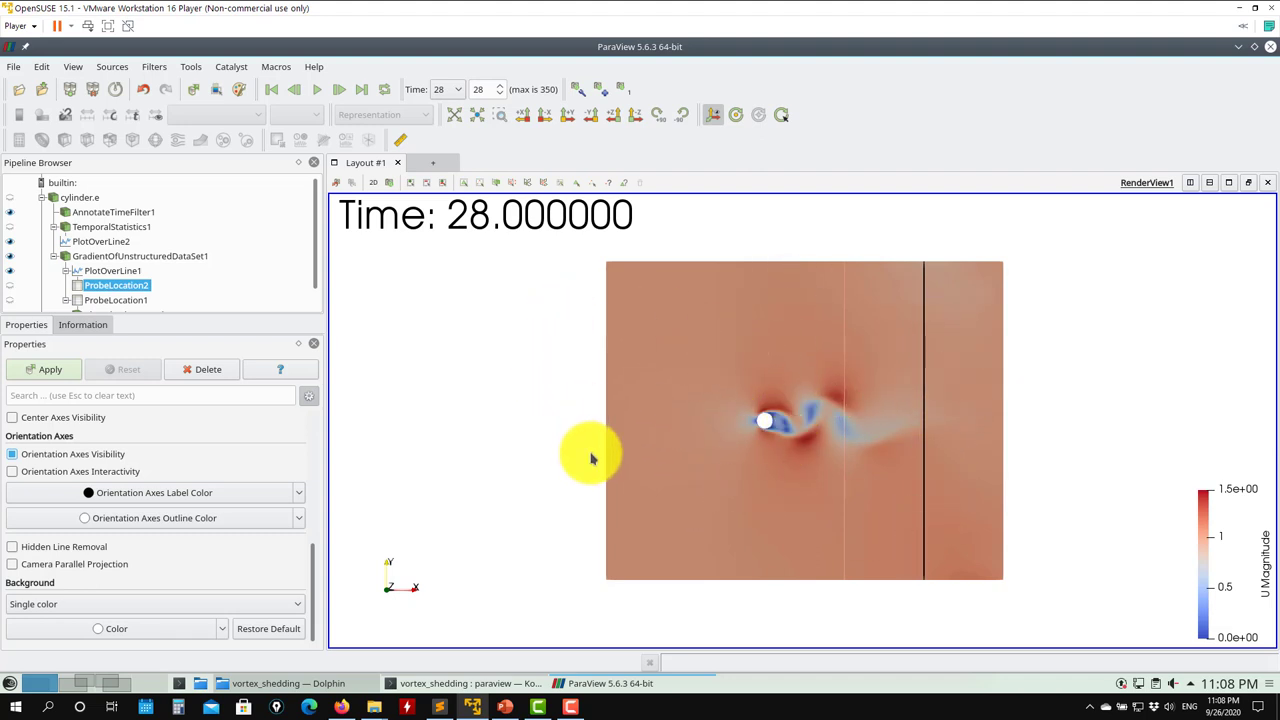
click(208, 369)
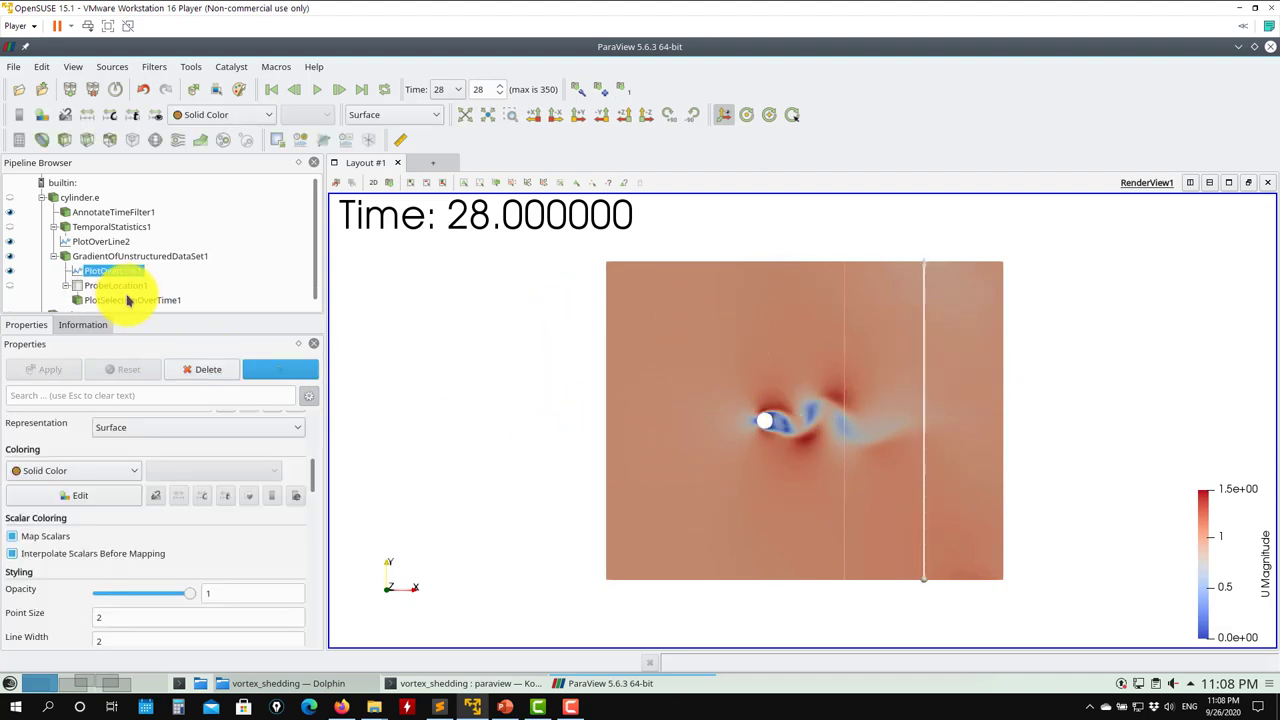
Hide PlotOverLine1, keep GradientOfUnstructuredDataSet1 shown, and add a Line Chart View beside the render view
click(6, 256)
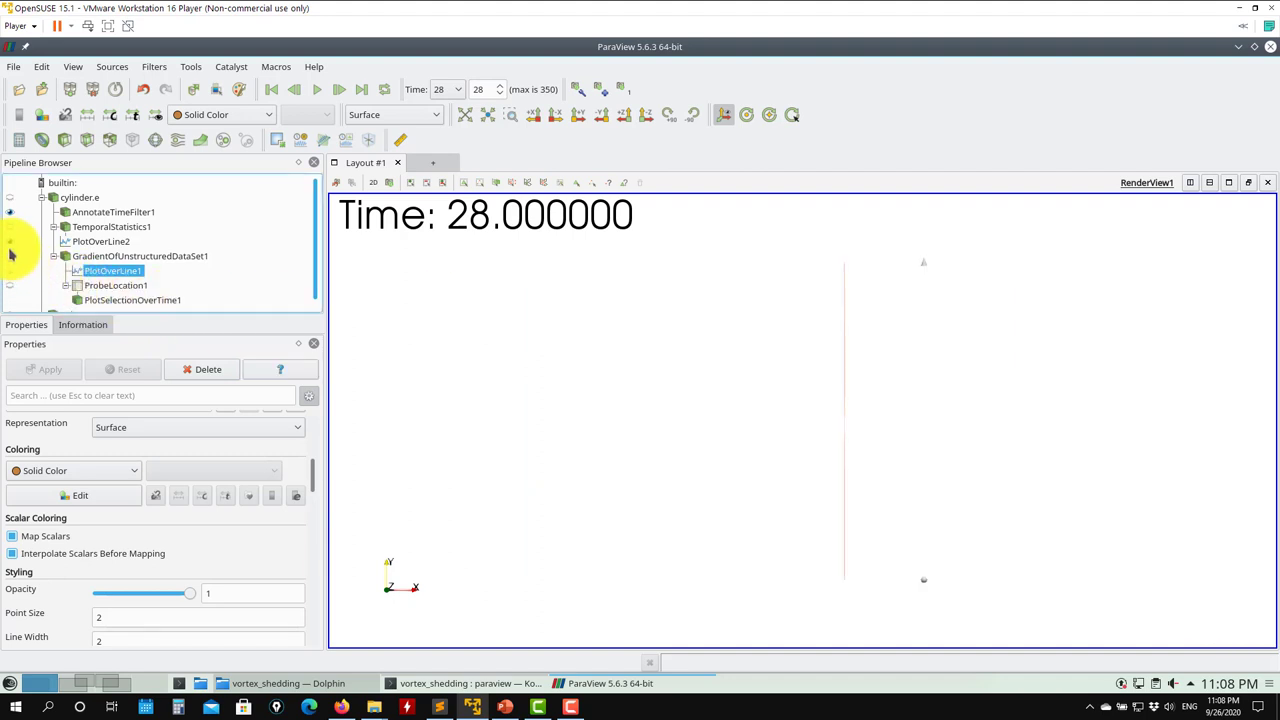
click(9, 256)
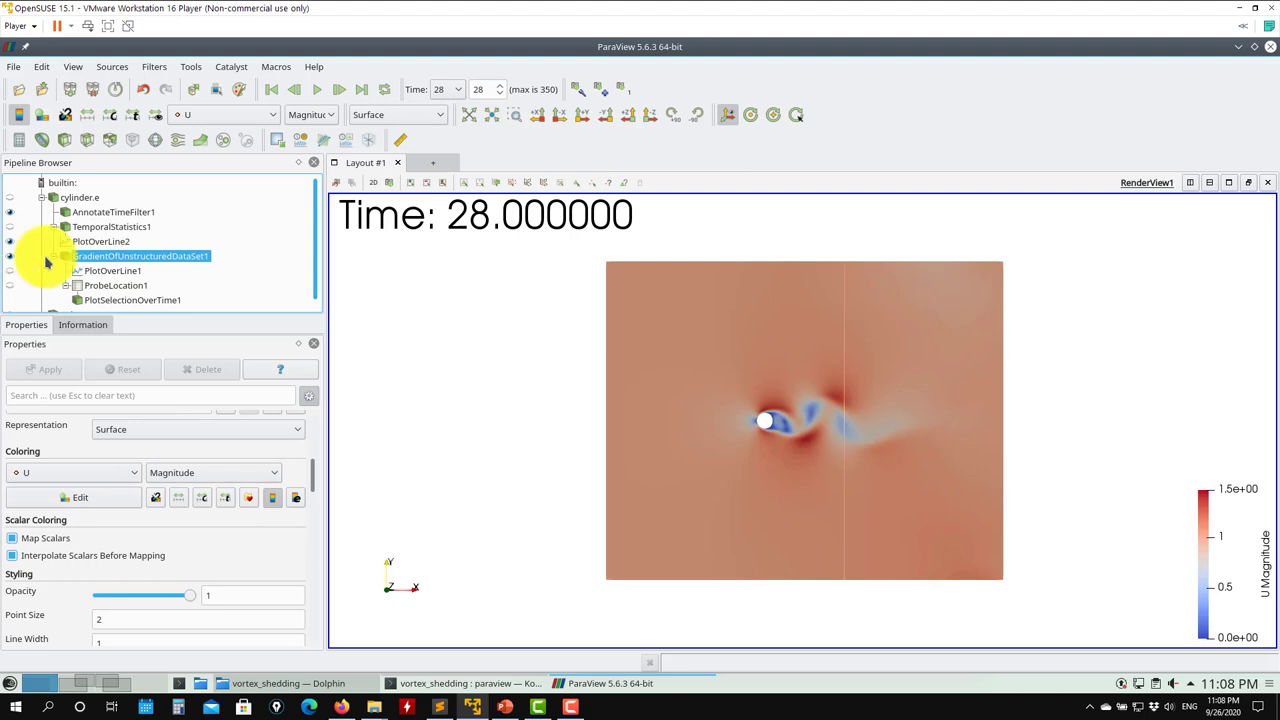
click(1191, 183)
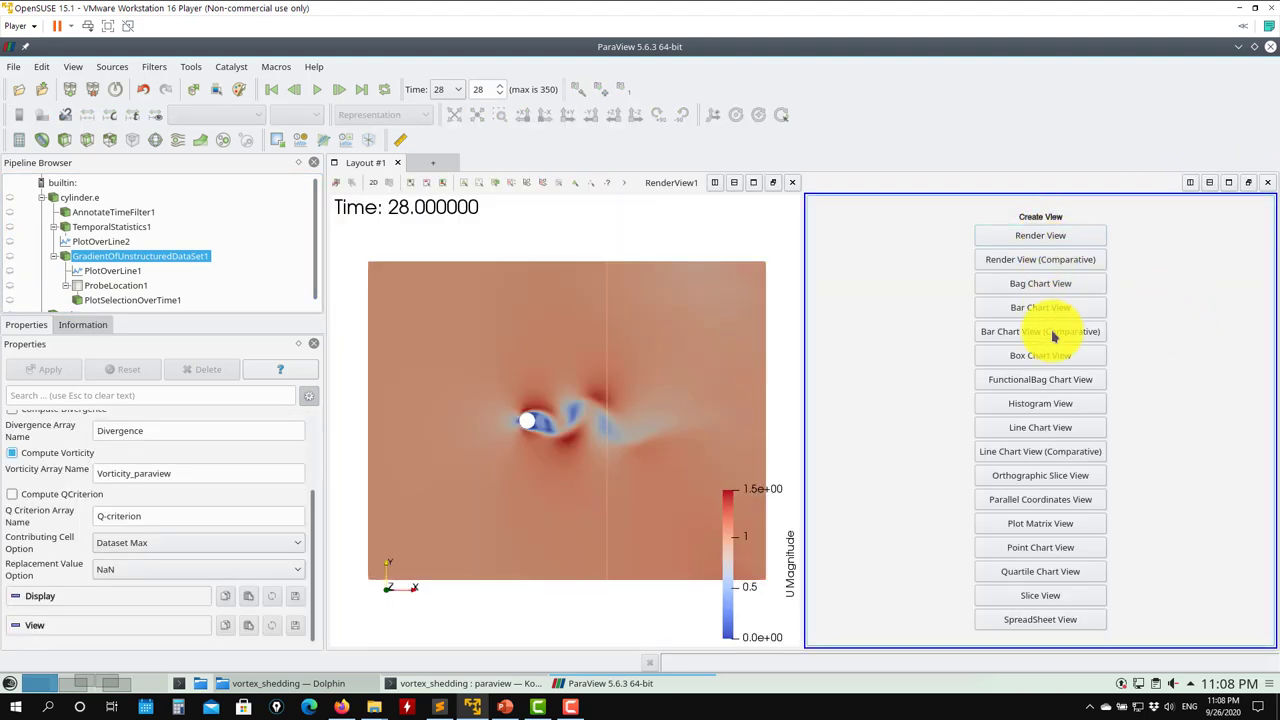
click(1035, 428)
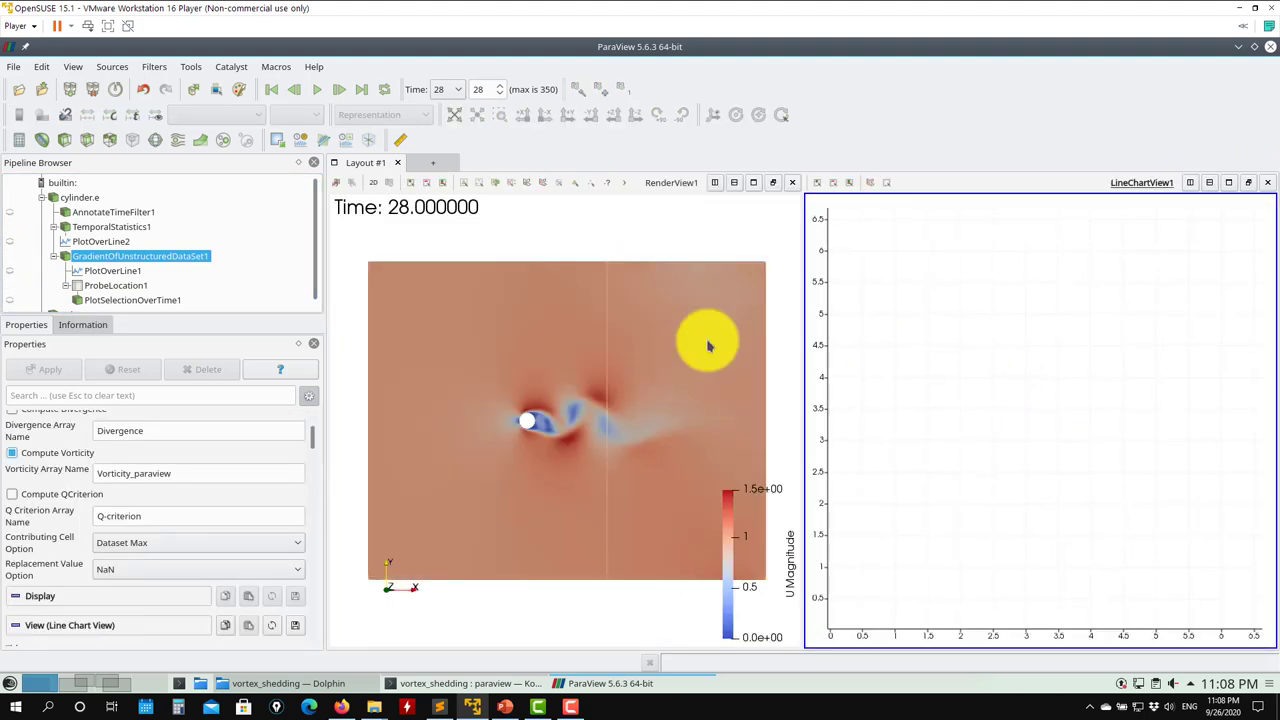
Make Sphere1 visible in the render view to mark the probe point, and reactivate the empty line chart view
click(104, 285)
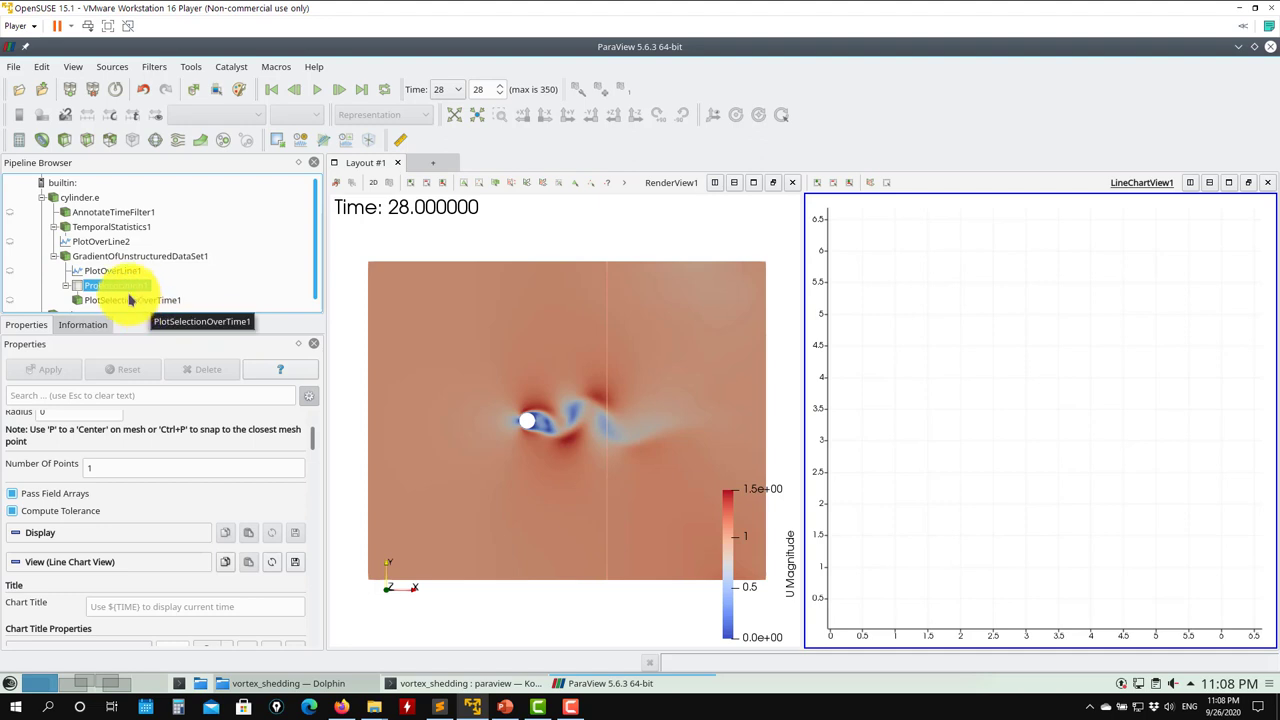
scroll(113, 278, down, 1)
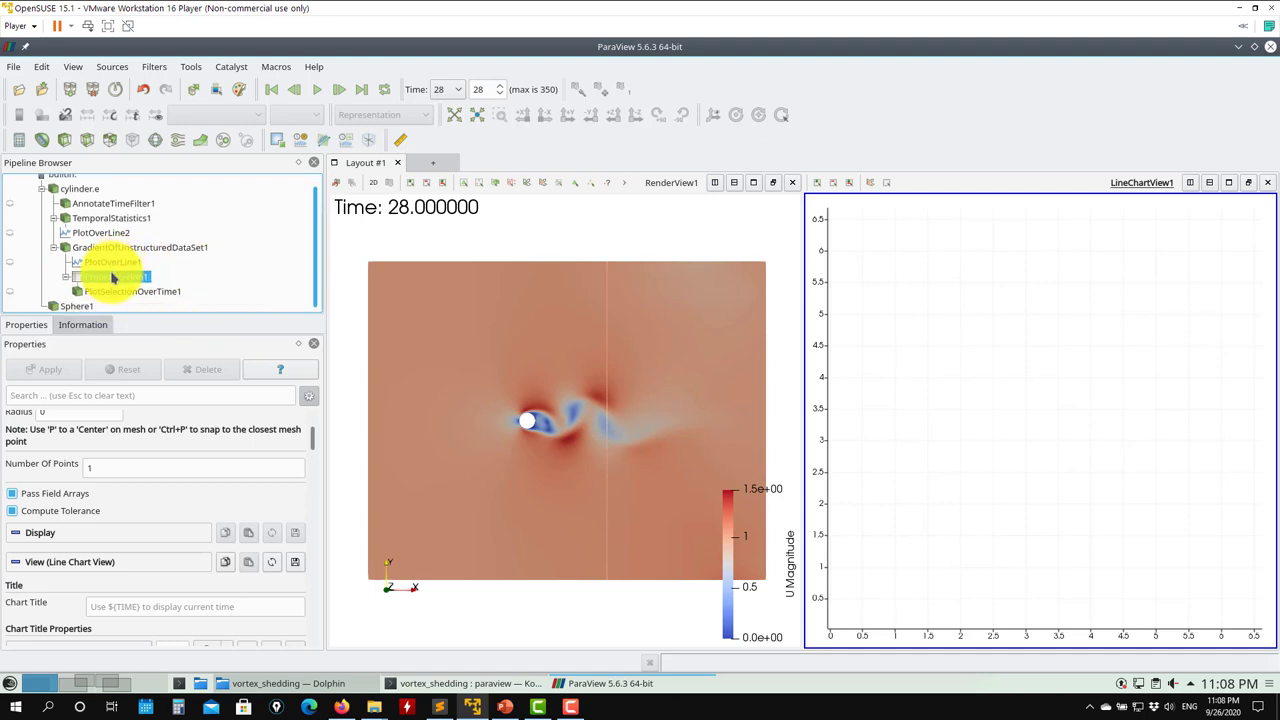
click(76, 306)
click(386, 243)
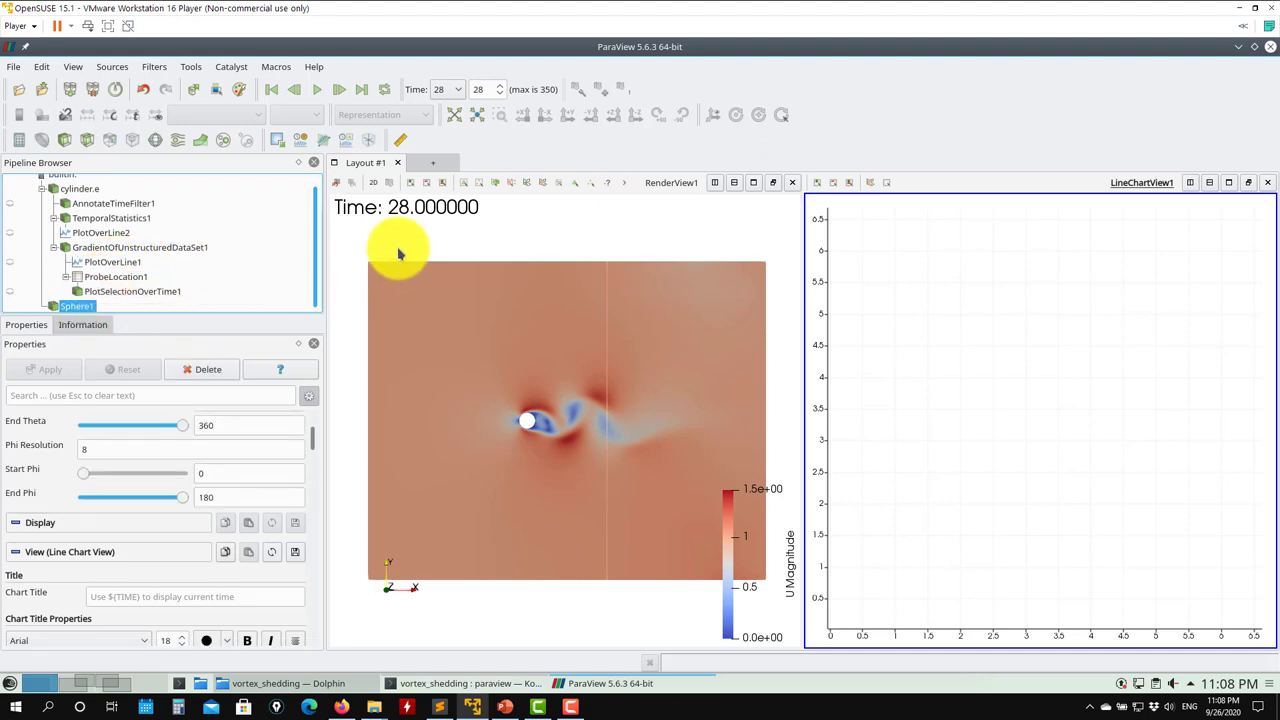
click(10, 308)
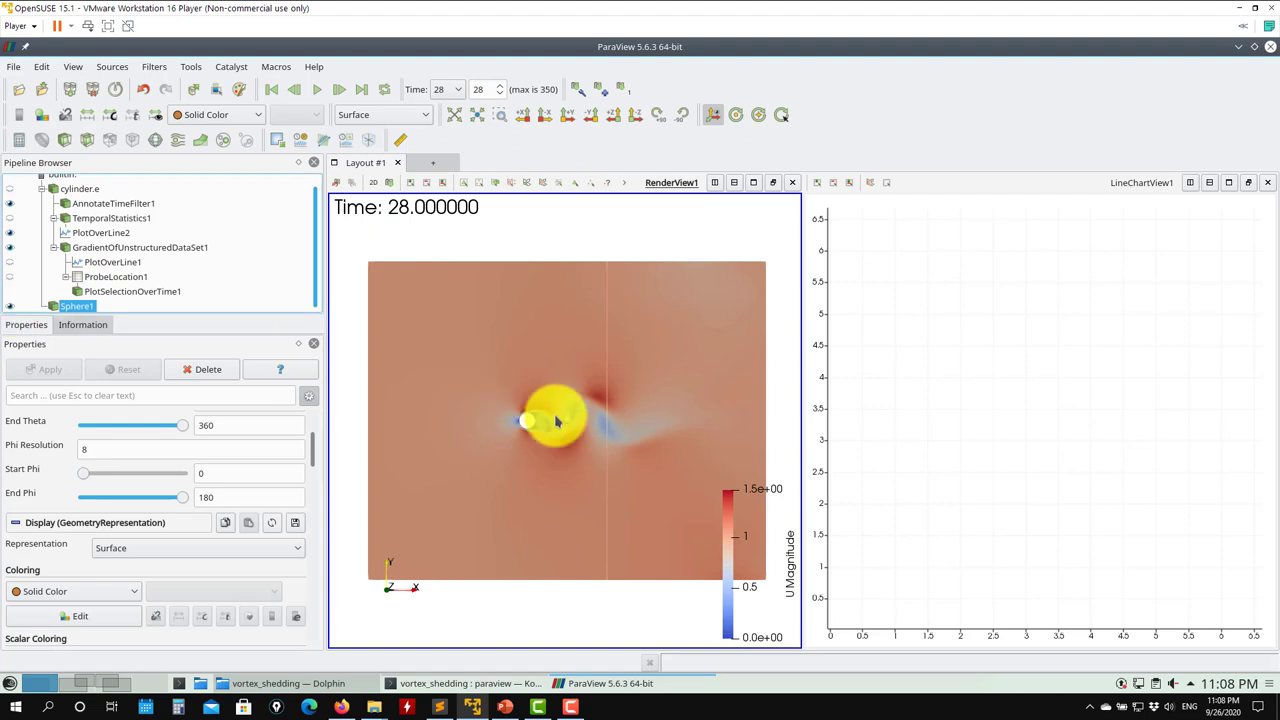
click(986, 297)
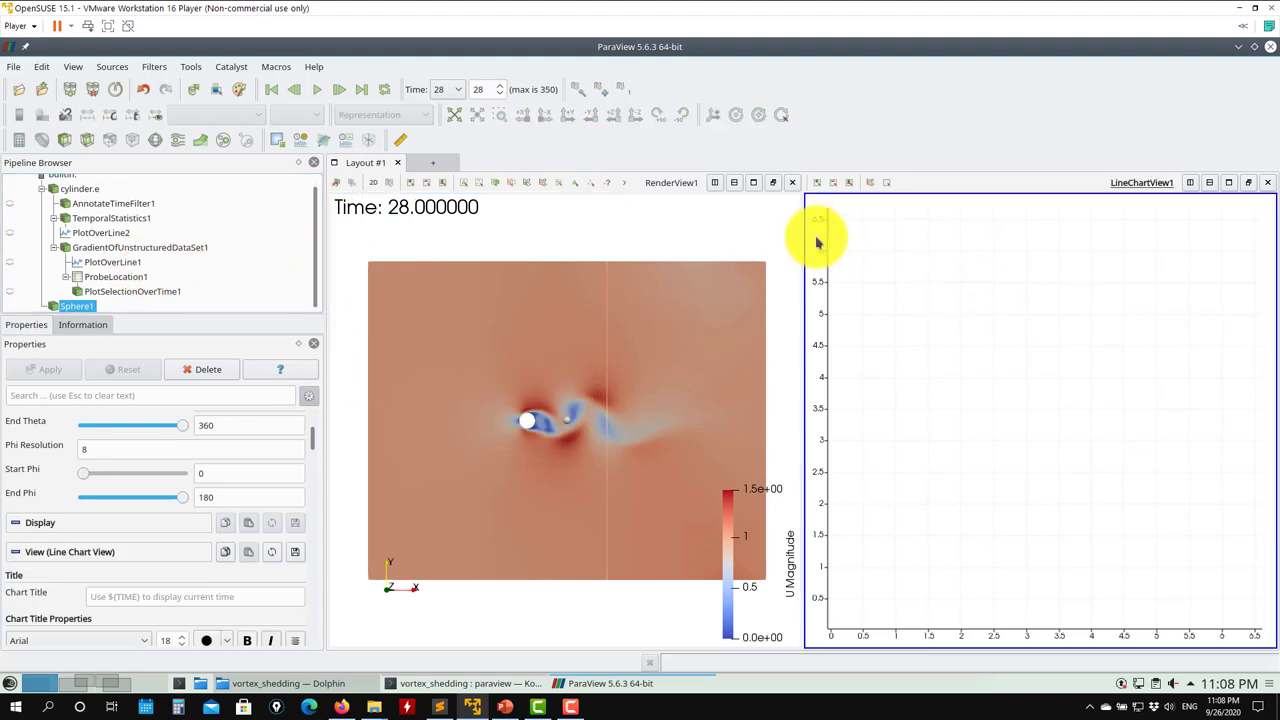
Split off an area below the line chart and show ProbeLocation1's data there in a SpreadSheet View
click(100, 274)
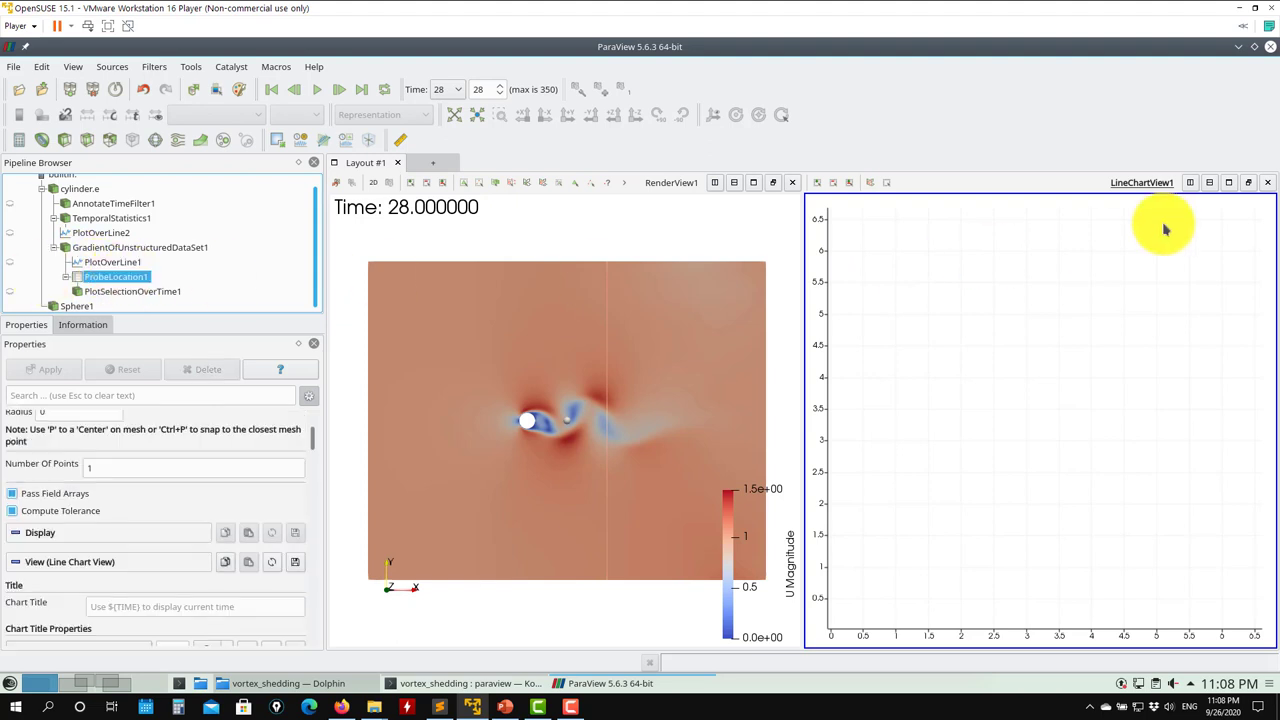
click(1209, 182)
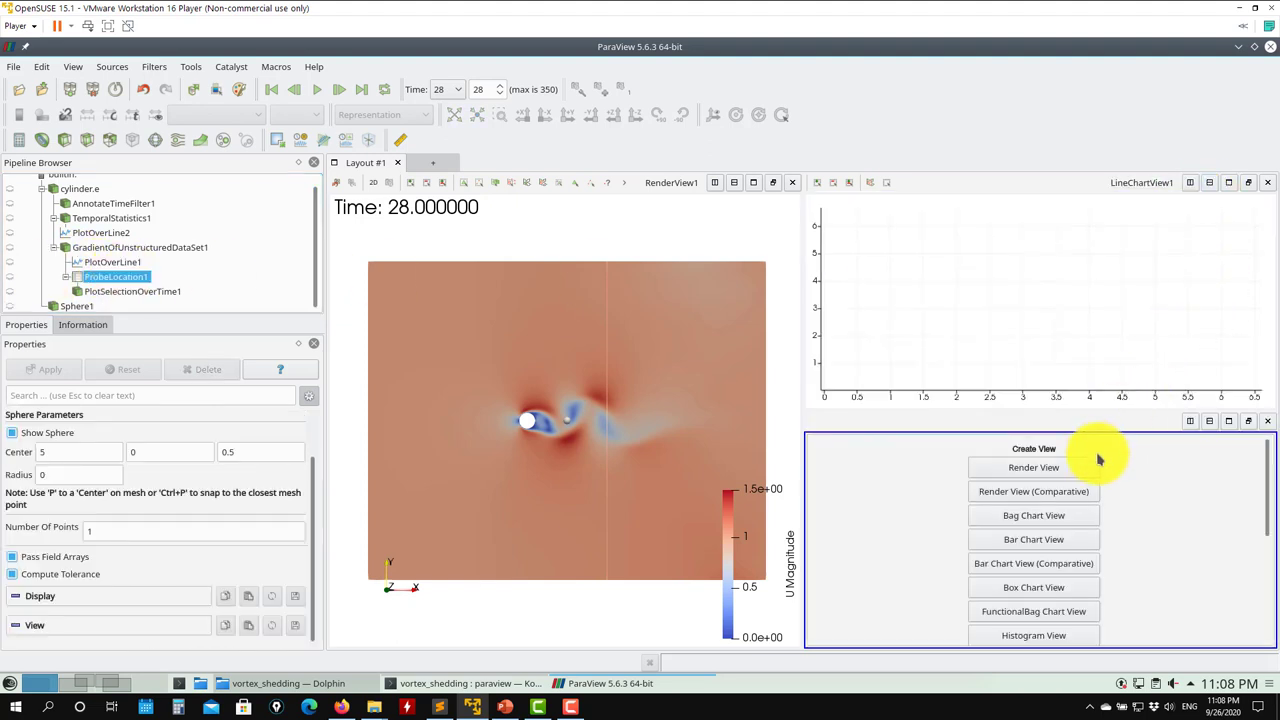
scroll(1050, 510, down, 5)
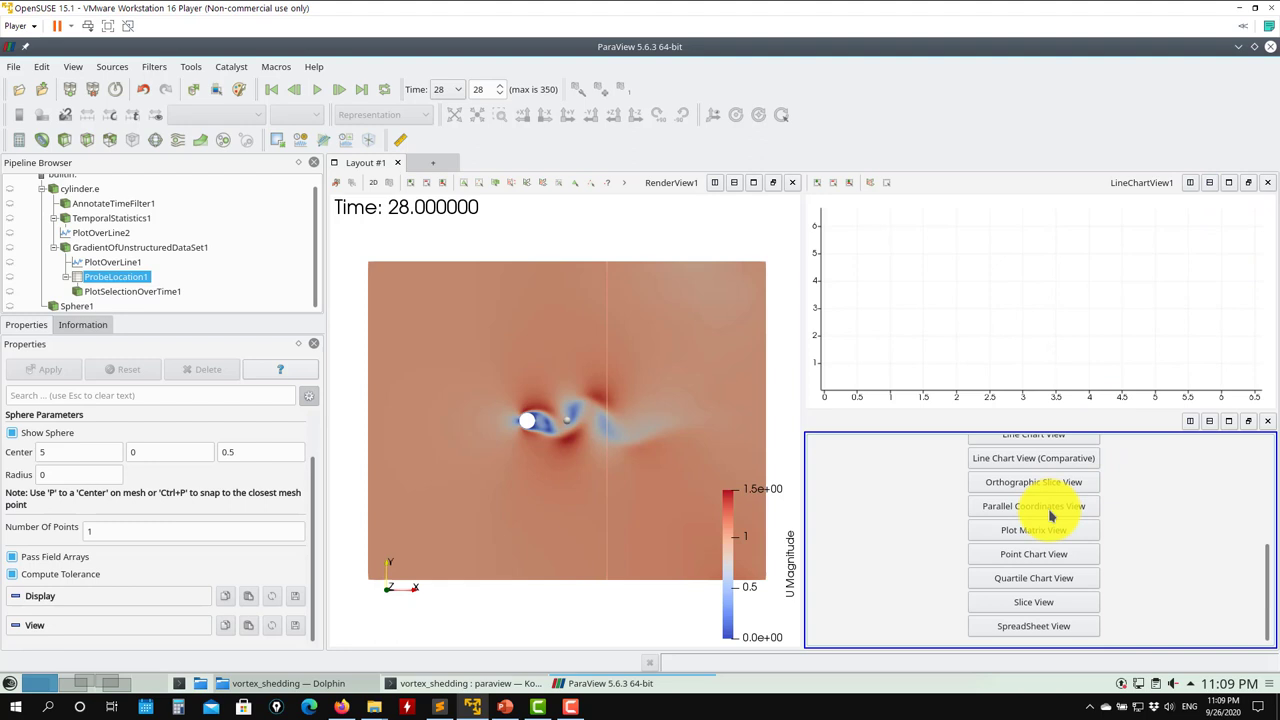
click(1034, 628)
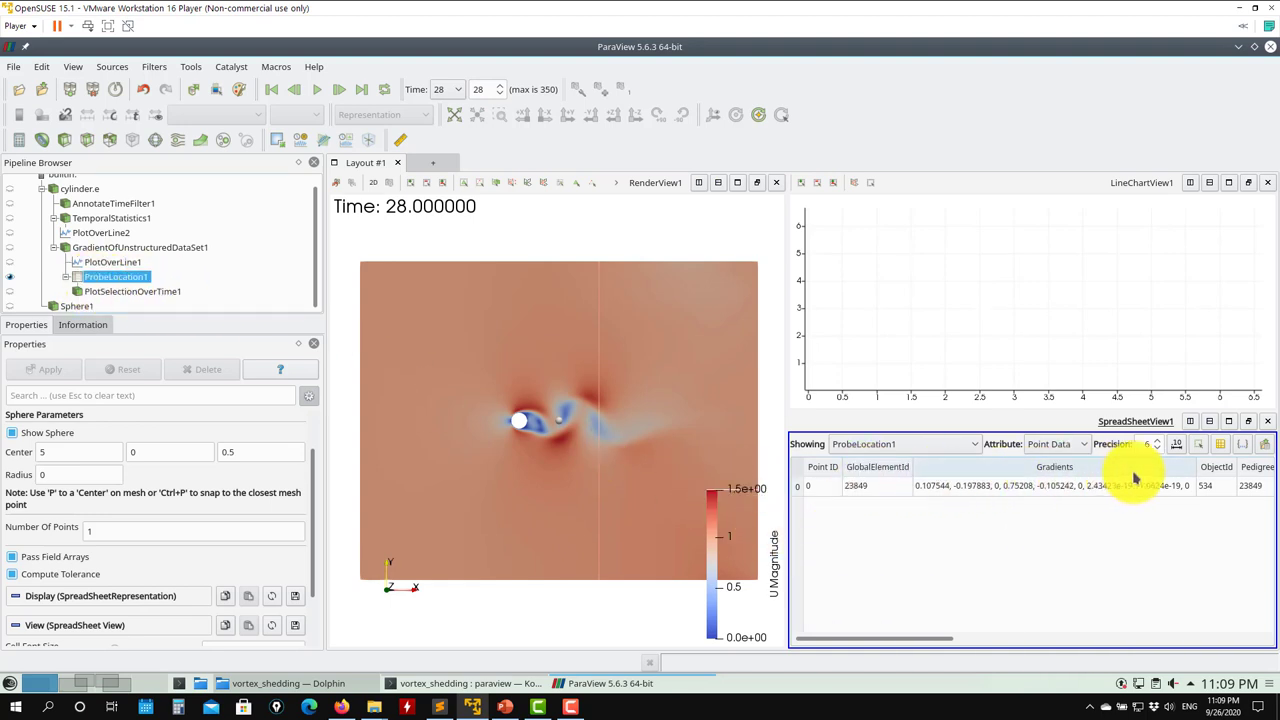
Examine ProbeLocation1's point data columns and the list of available columns, and play the animation to watch the values over time
drag(908, 637, 1120, 640)
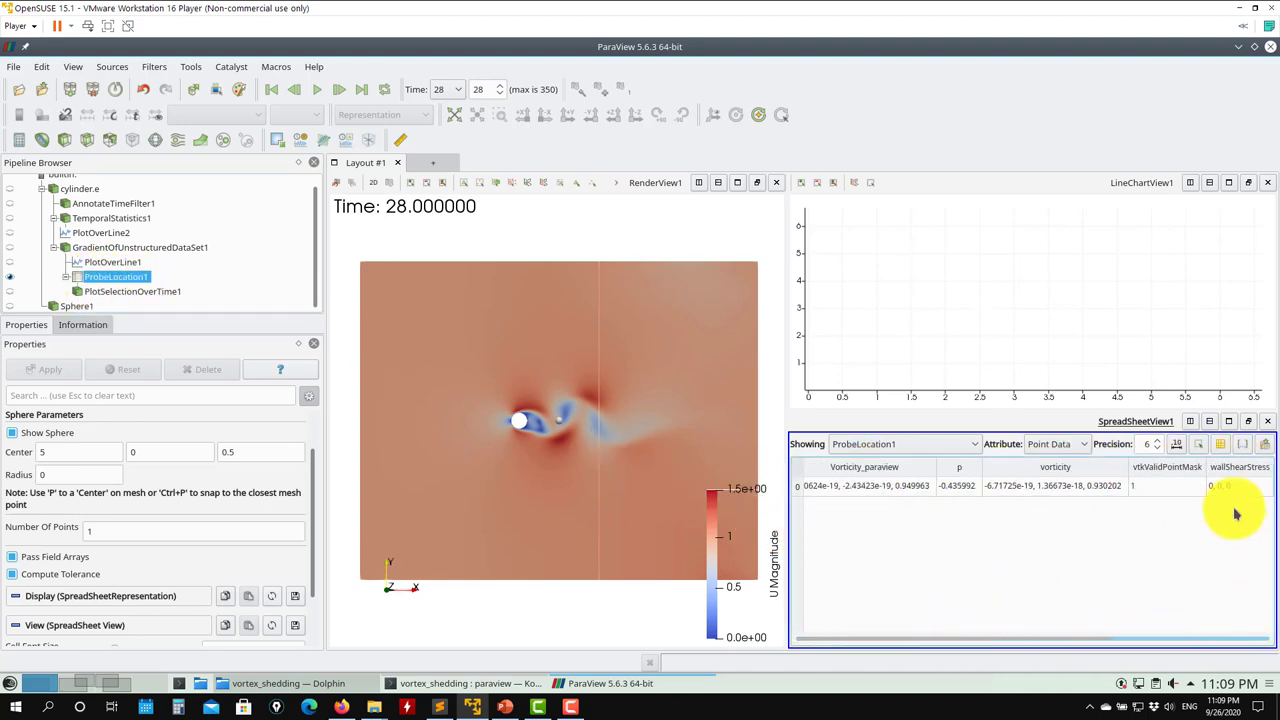
click(1217, 446)
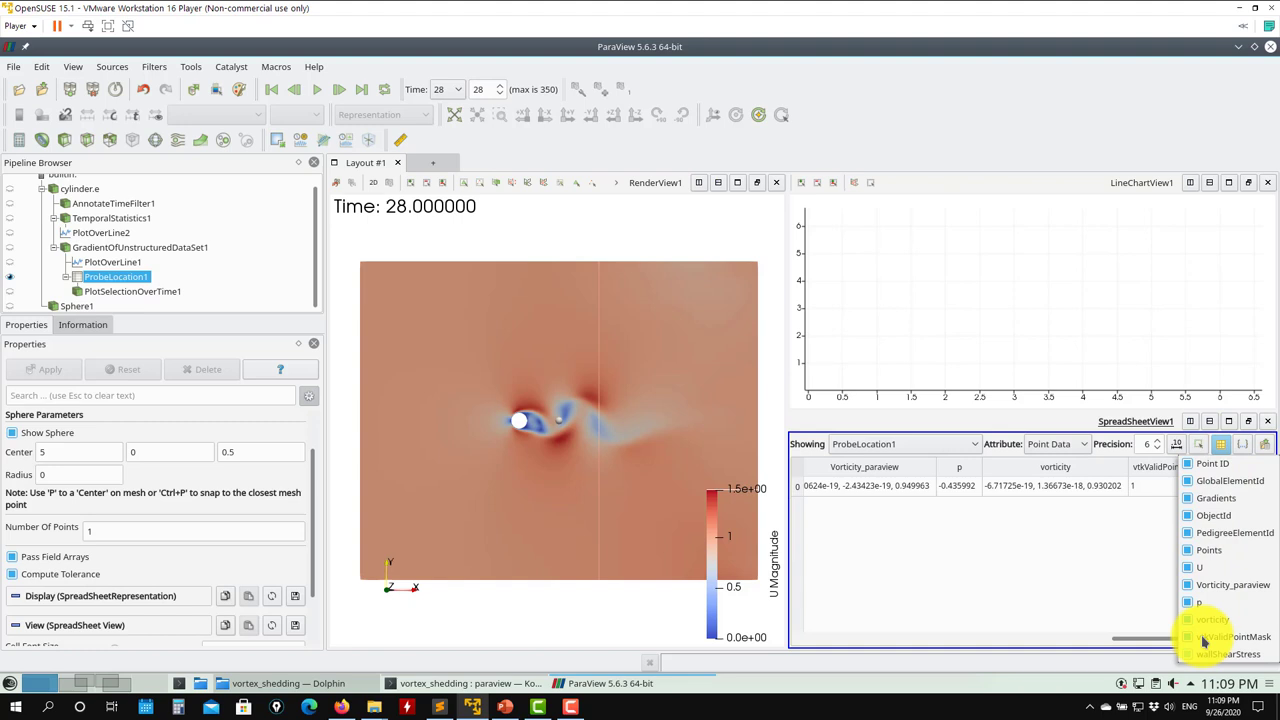
click(1212, 445)
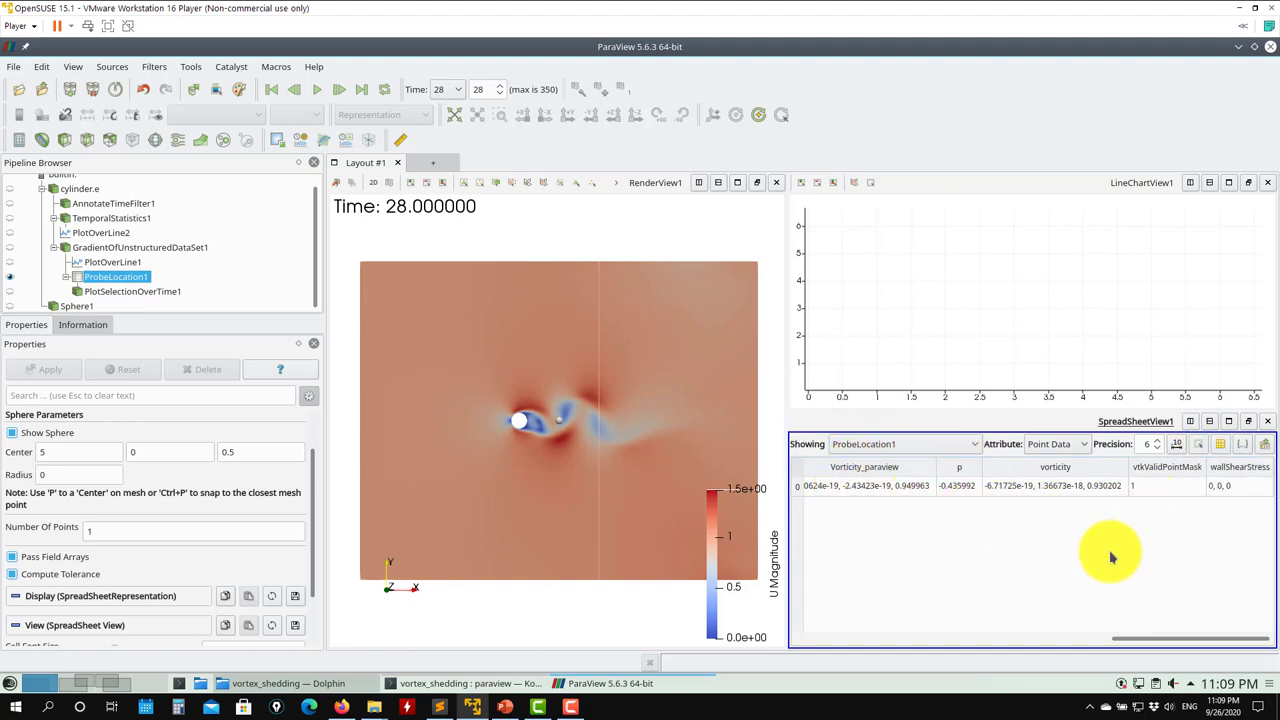
click(316, 92)
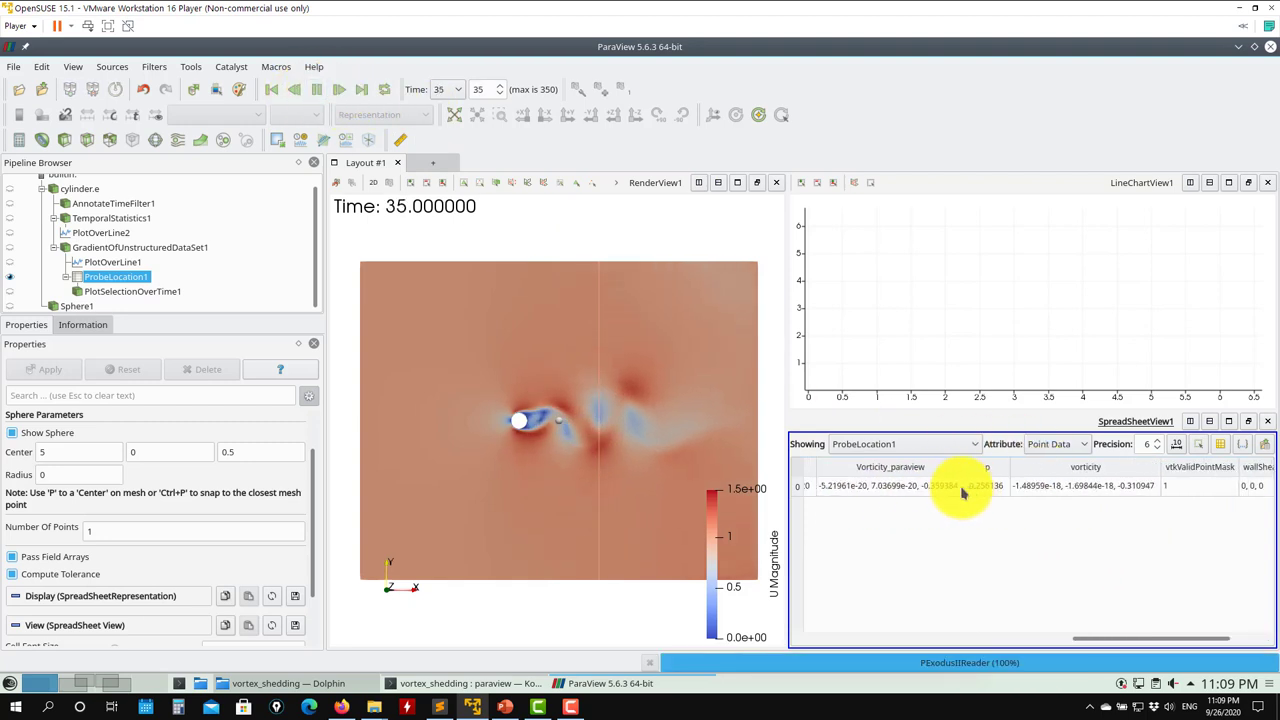
Pause the animation at time 41 and show PlotSelectionOverTime1 in the line chart view
click(313, 91)
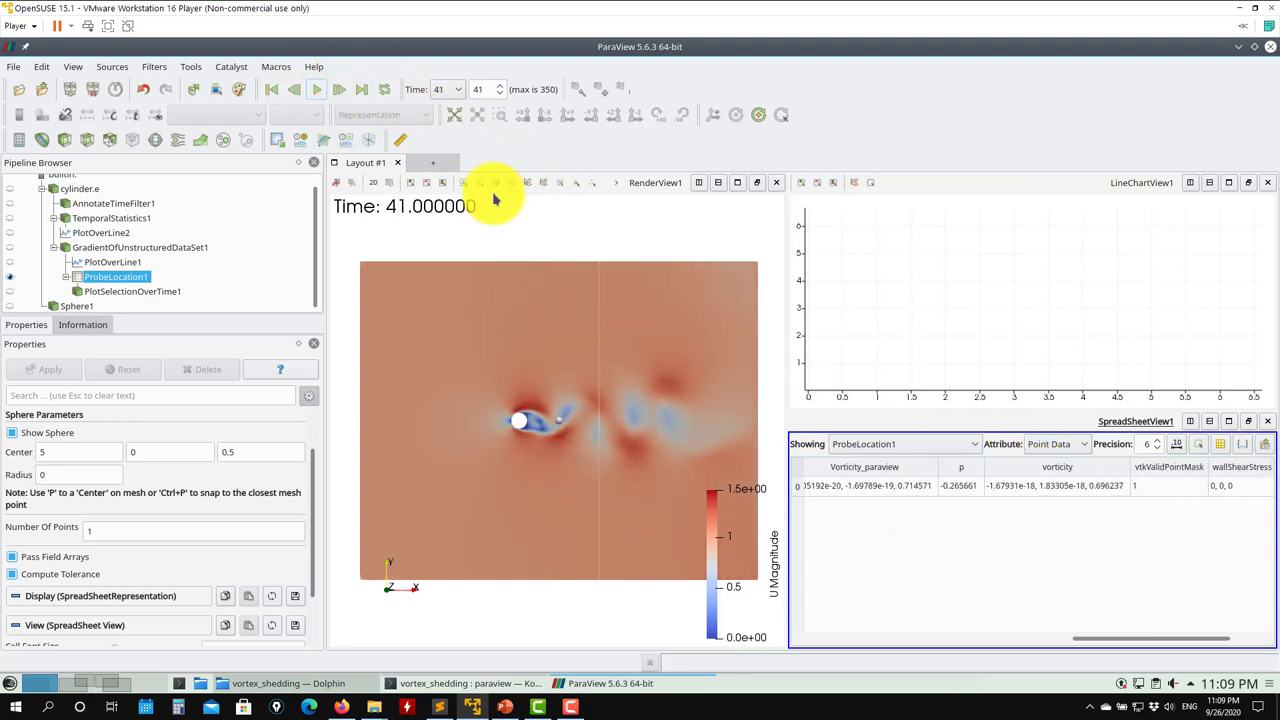
click(1110, 330)
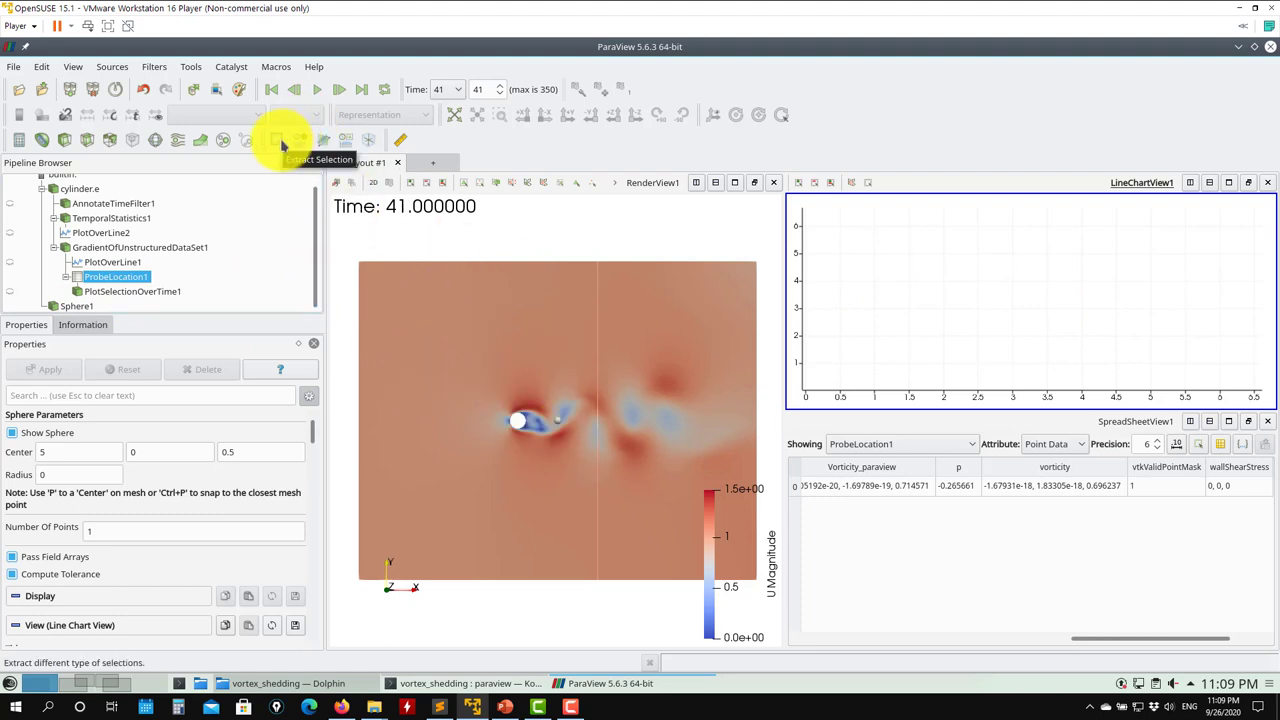
click(117, 262)
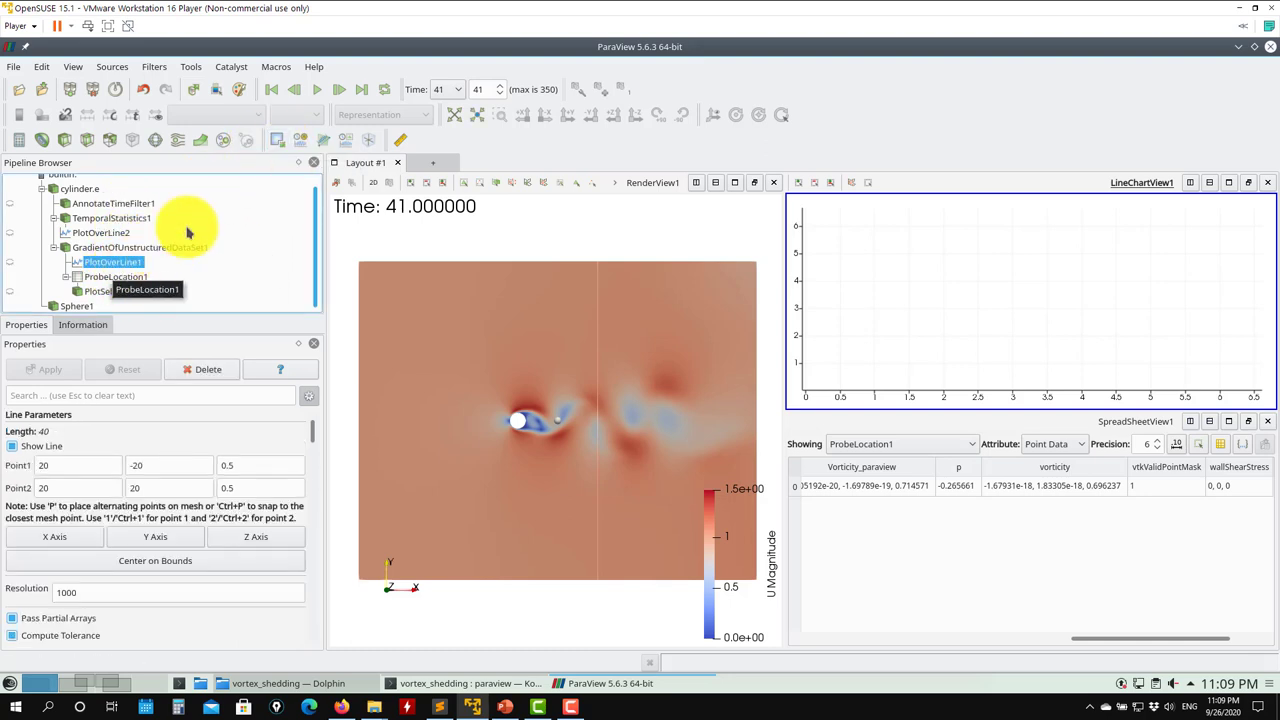
click(122, 292)
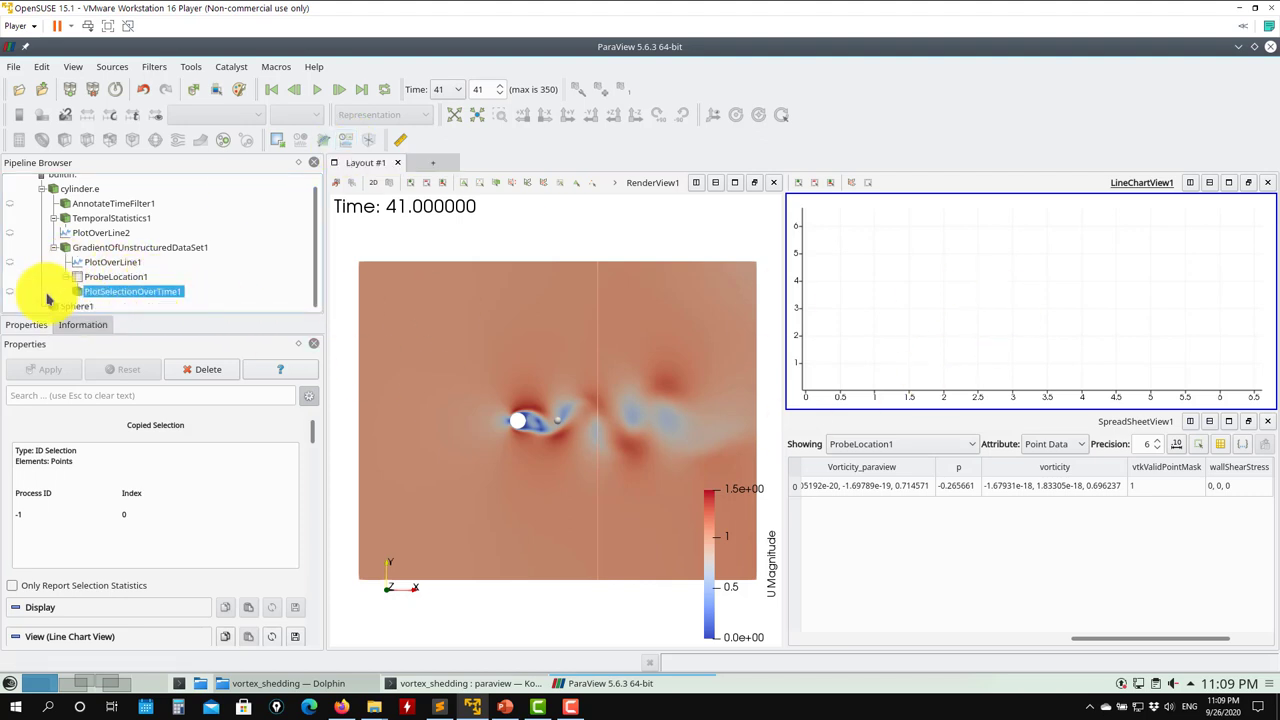
click(10, 291)
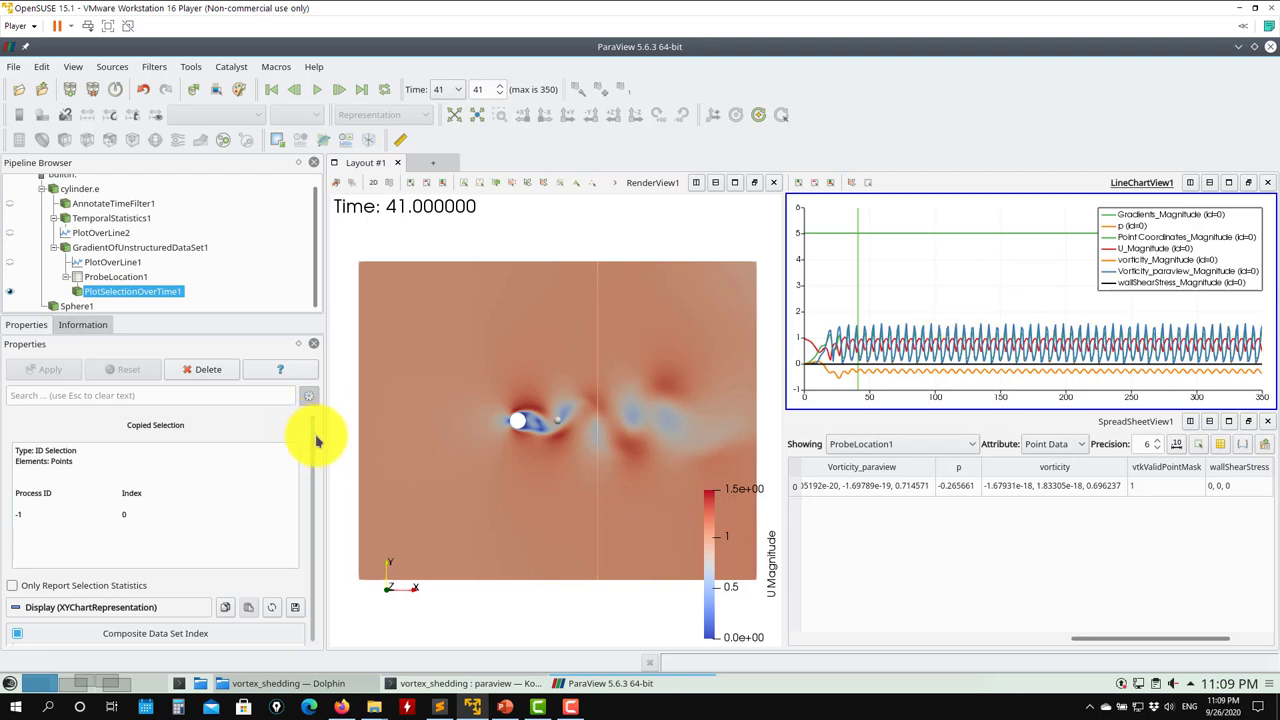
Check which array options are available for the chart's X axis, keeping Time as the X array
drag(316, 440, 168, 479)
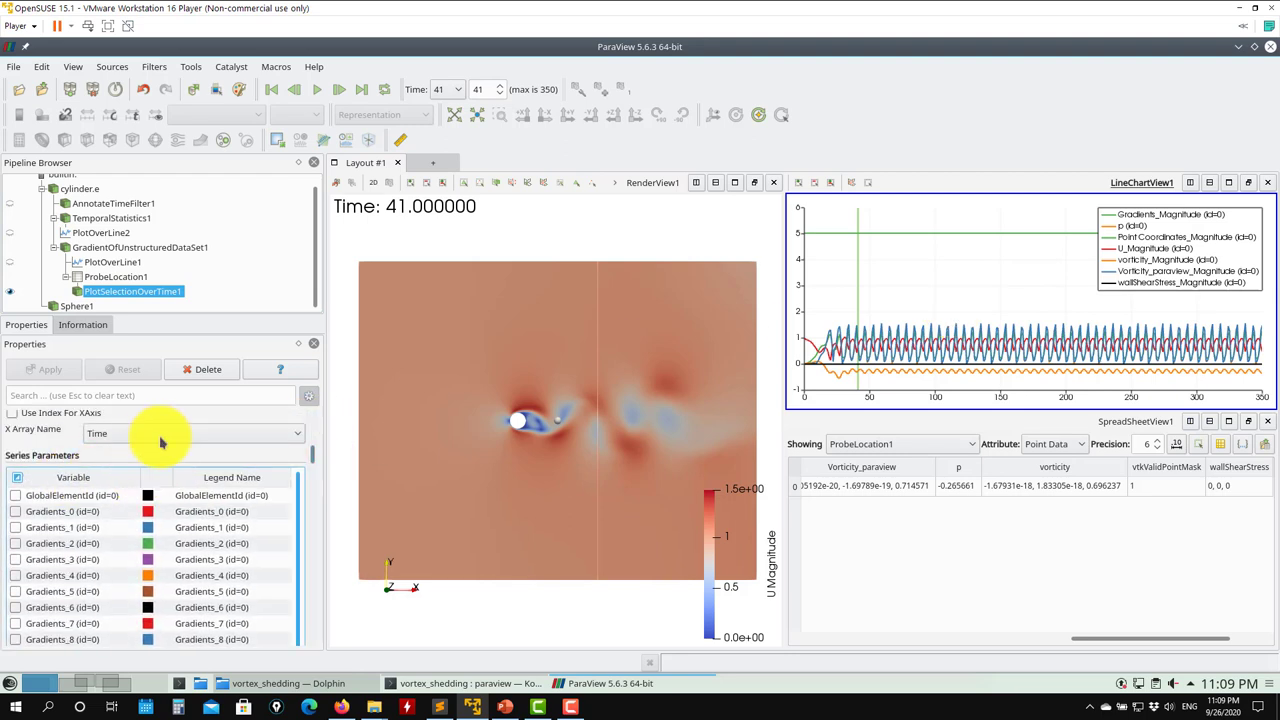
click(171, 434)
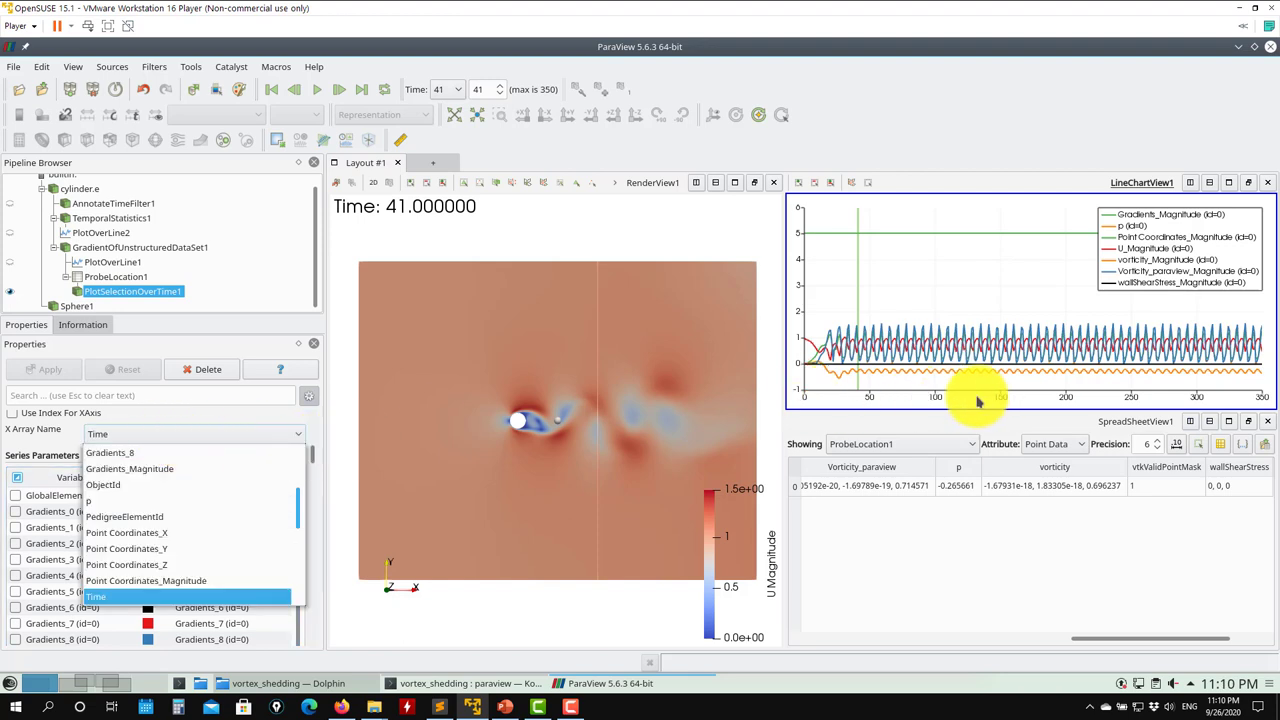
click(41, 444)
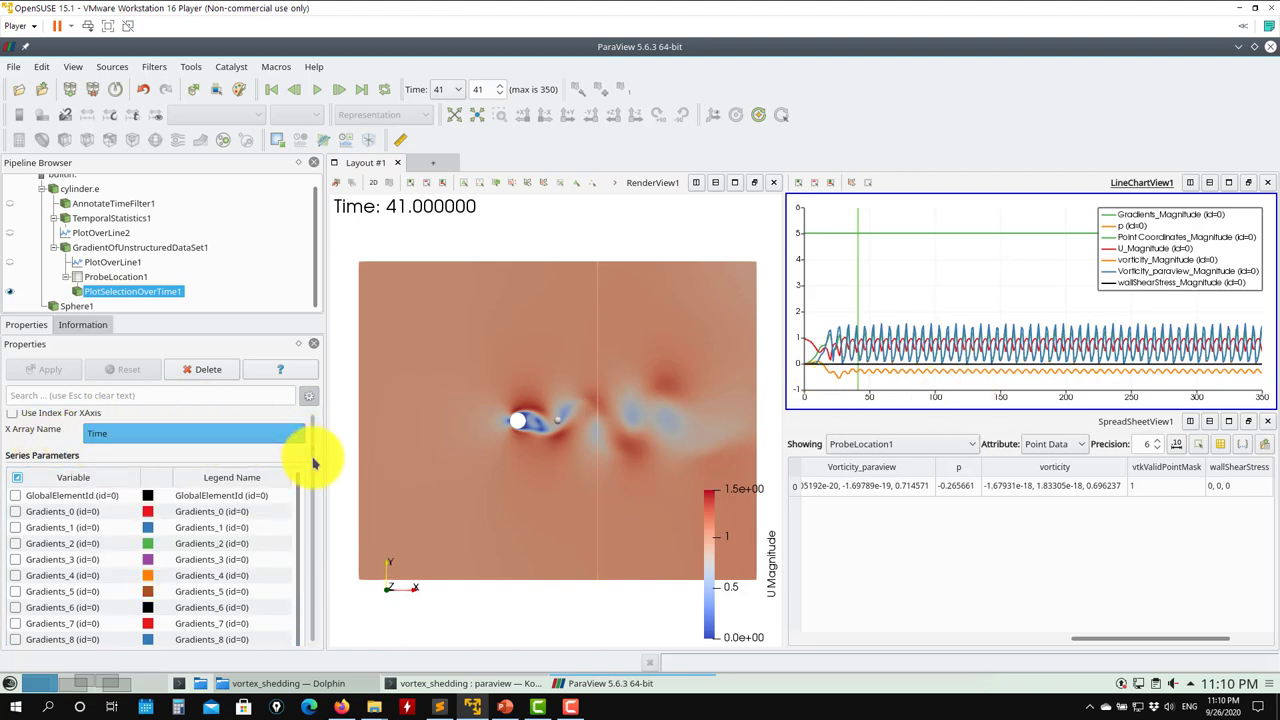
Hide the Gradients, Vorticity_paraview, vorticity, wallShearStress and Point Coordinates magnitude series, leaving only p and U_Magnitude plotted
scroll(314, 457, down, 4)
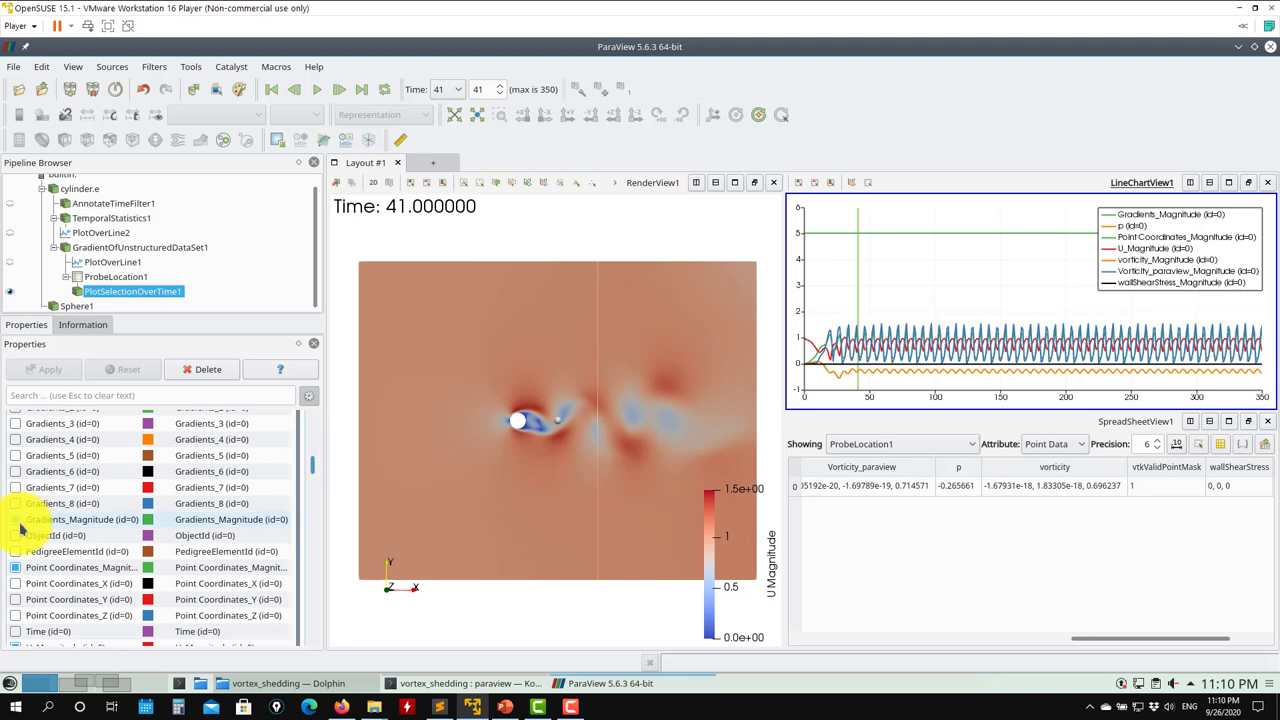
click(16, 520)
scroll(22, 543, down, 4)
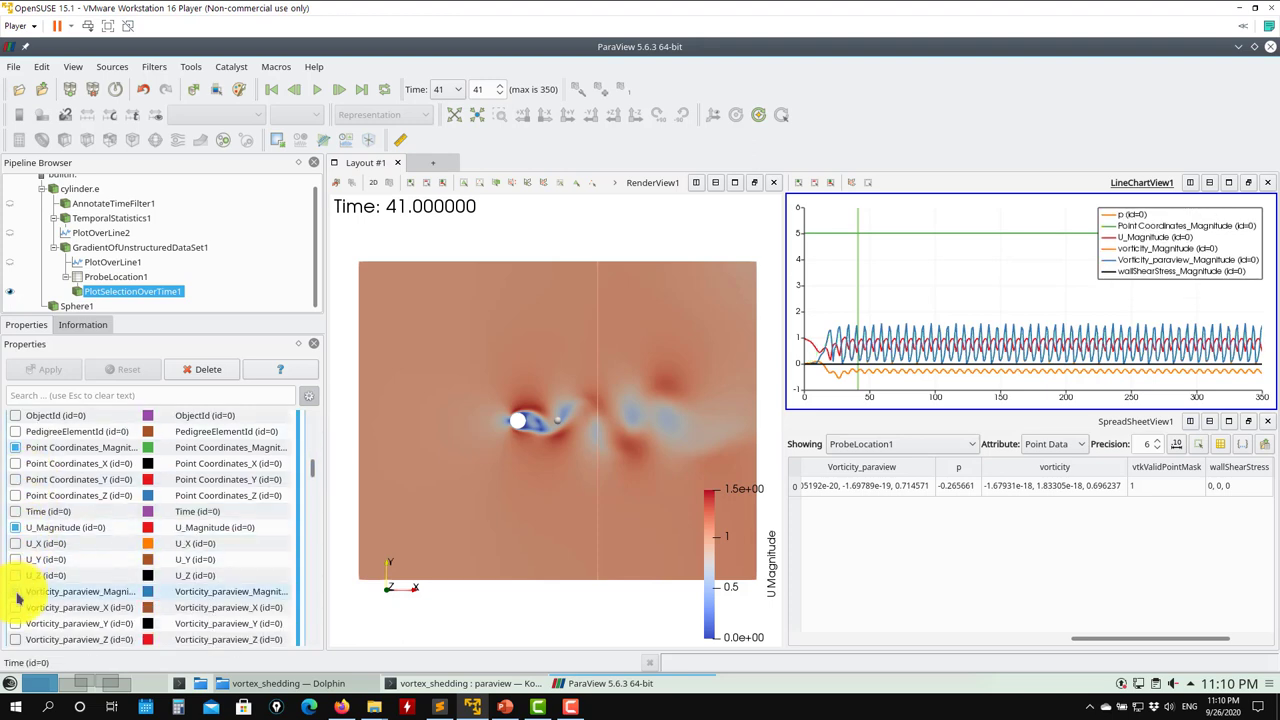
click(16, 592)
scroll(12, 560, down, 5)
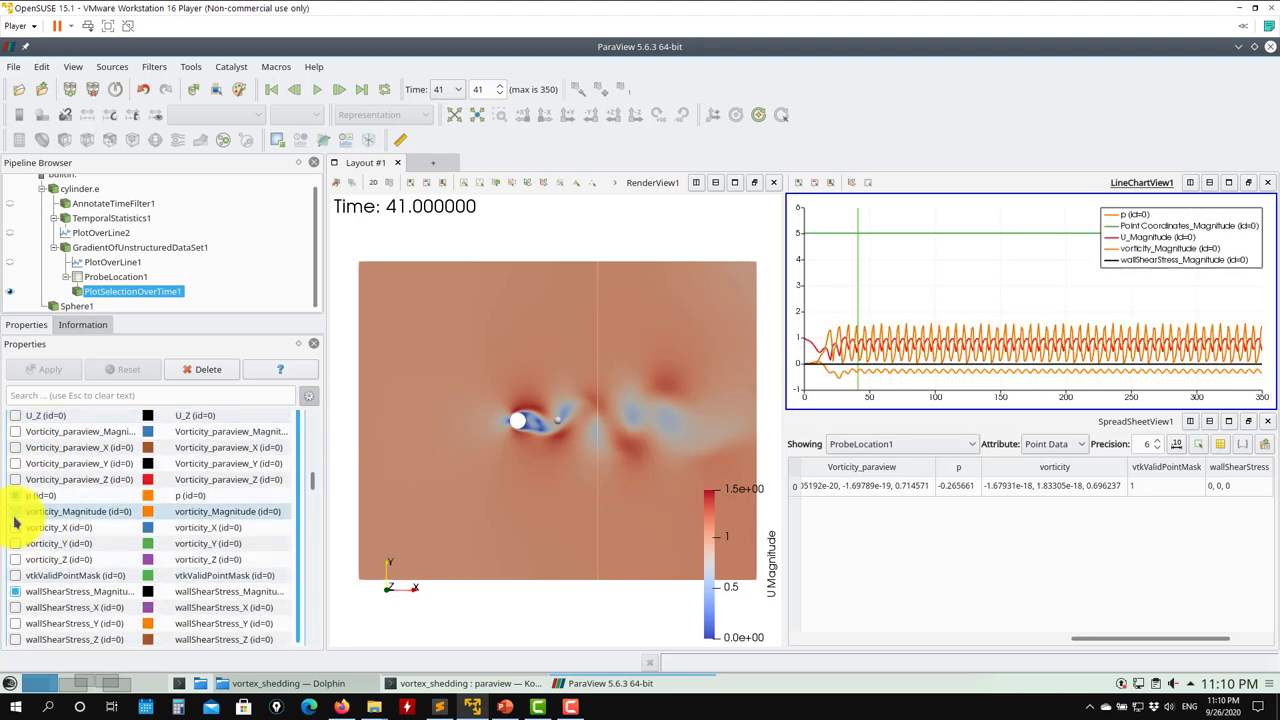
click(15, 514)
click(16, 591)
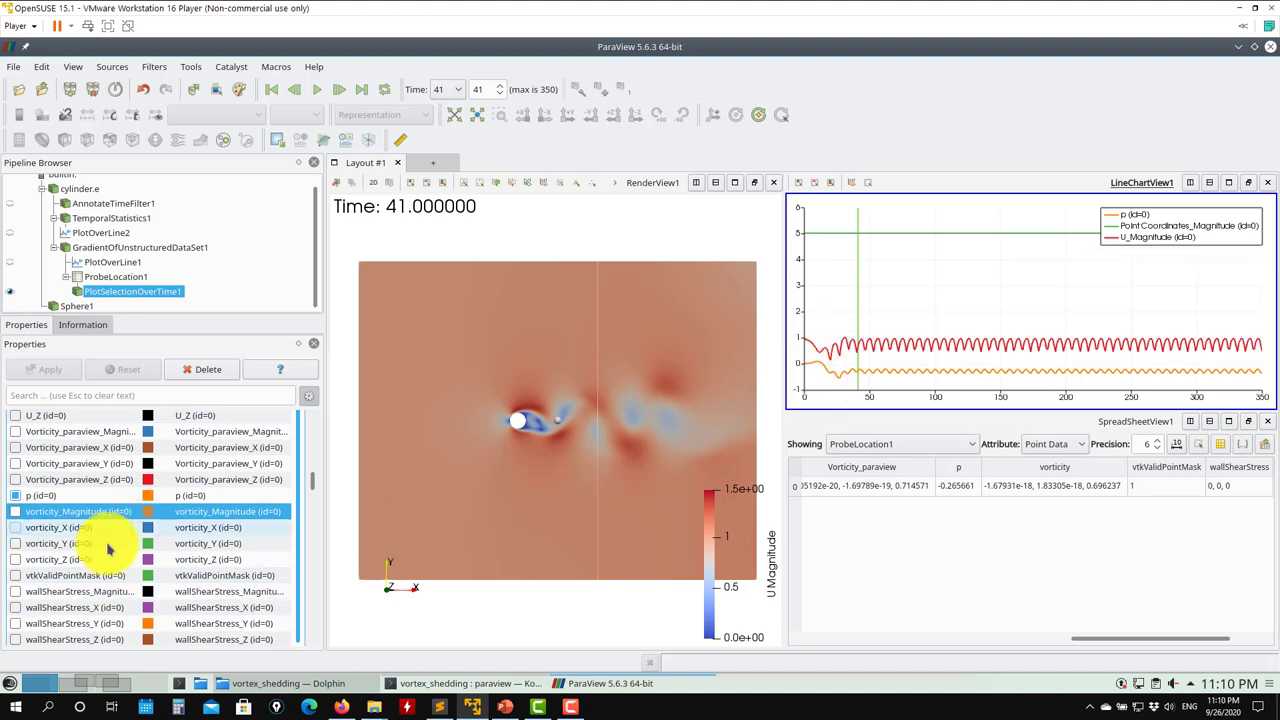
scroll(108, 548, down, 4)
scroll(140, 547, up, 3)
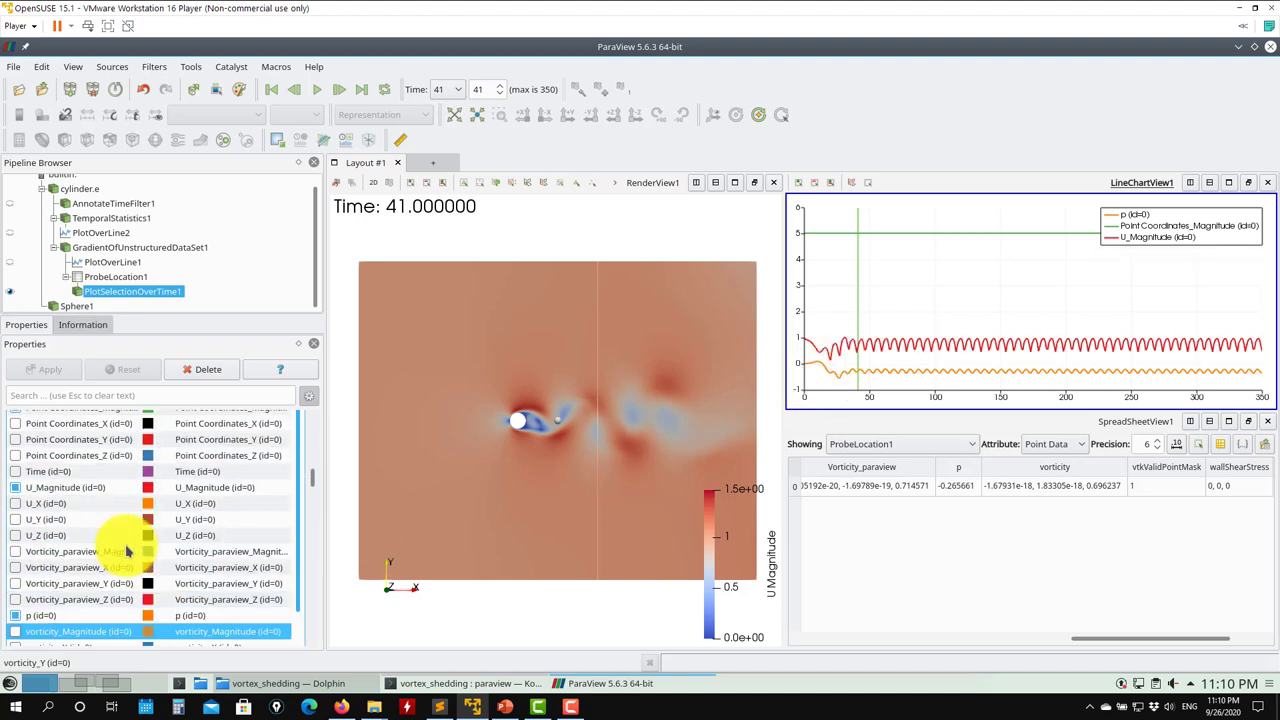
click(16, 448)
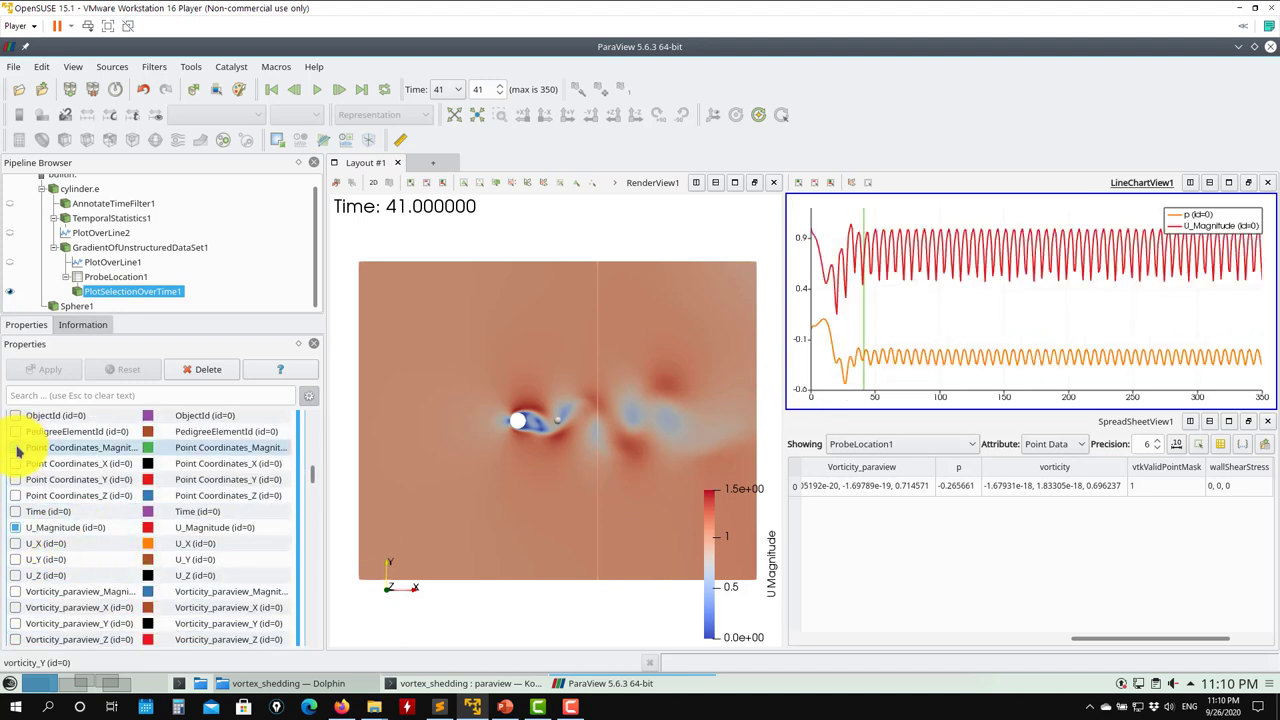
Play the animation to follow the probe's chart and spreadsheet values, and pause it at time 71
click(316, 89)
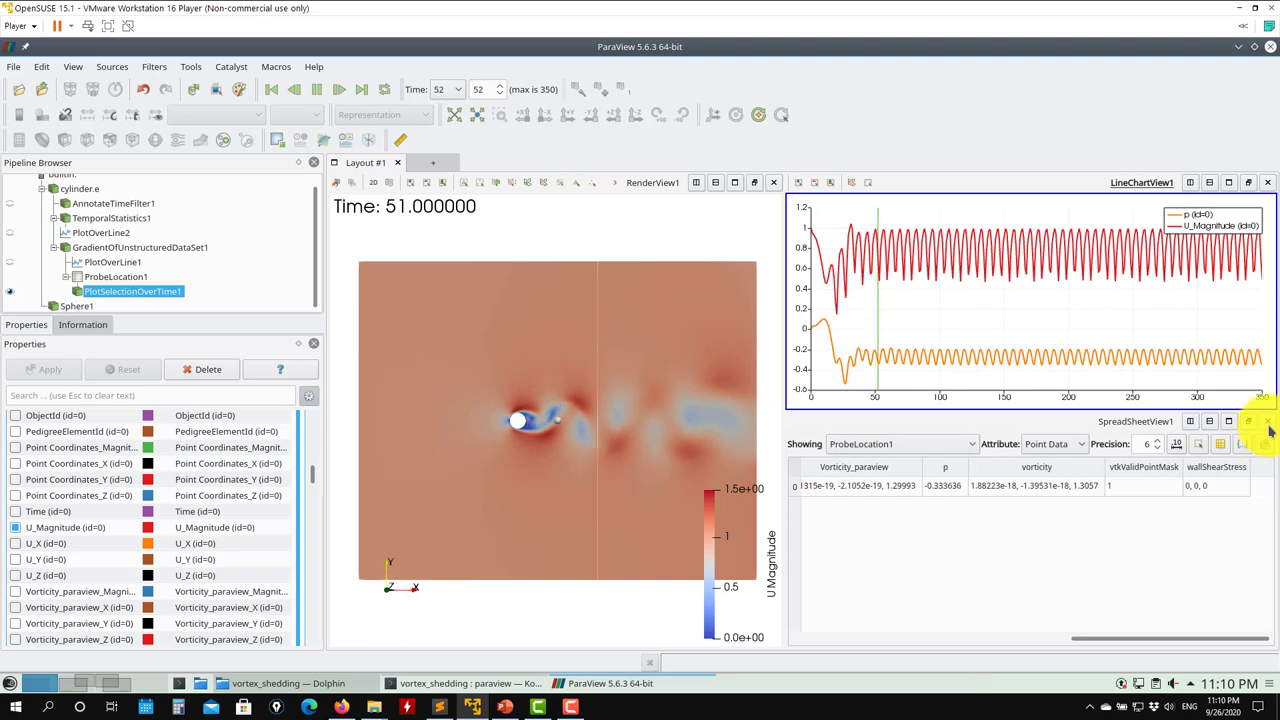
click(1068, 490)
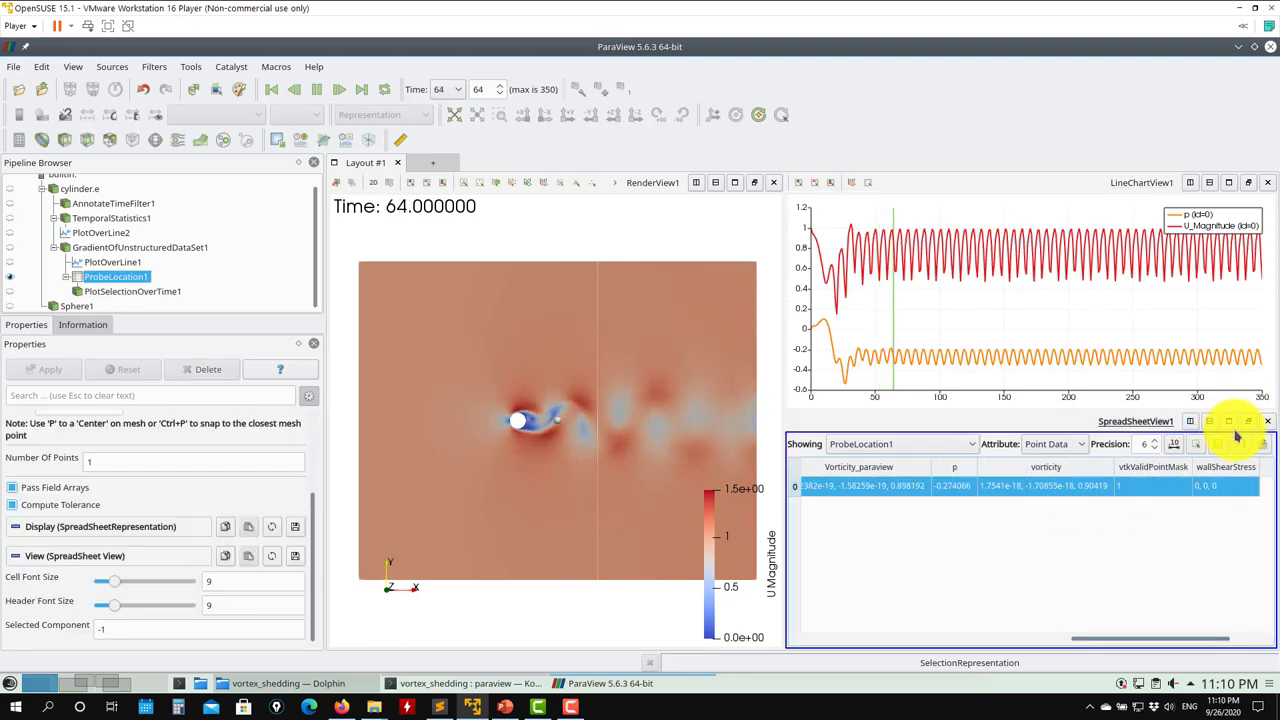
click(316, 89)
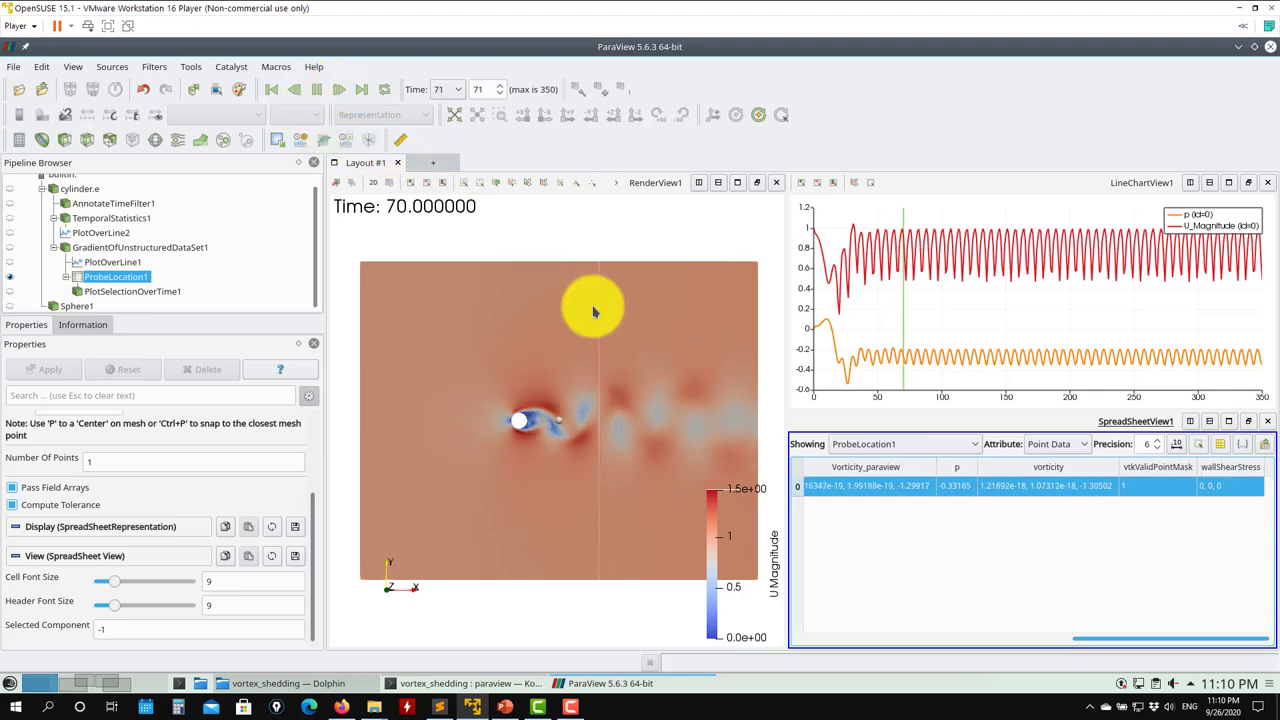
click(943, 277)
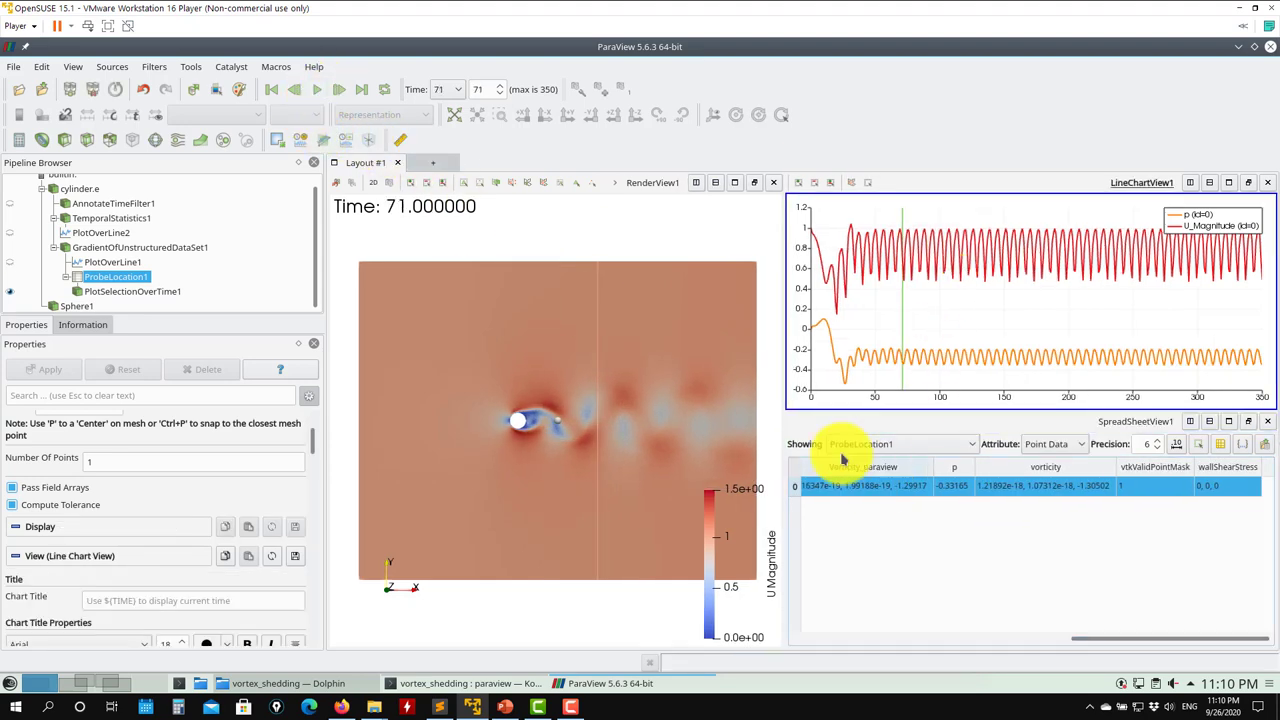
click(20, 68)
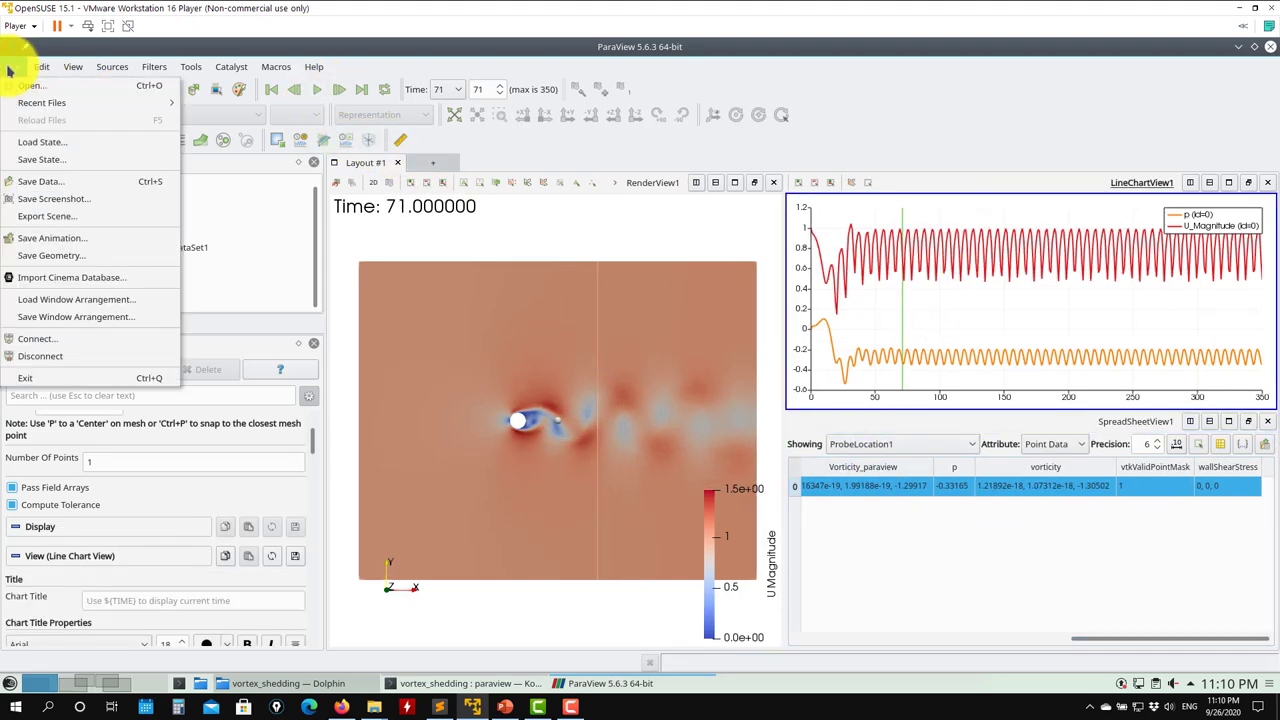
click(48, 186)
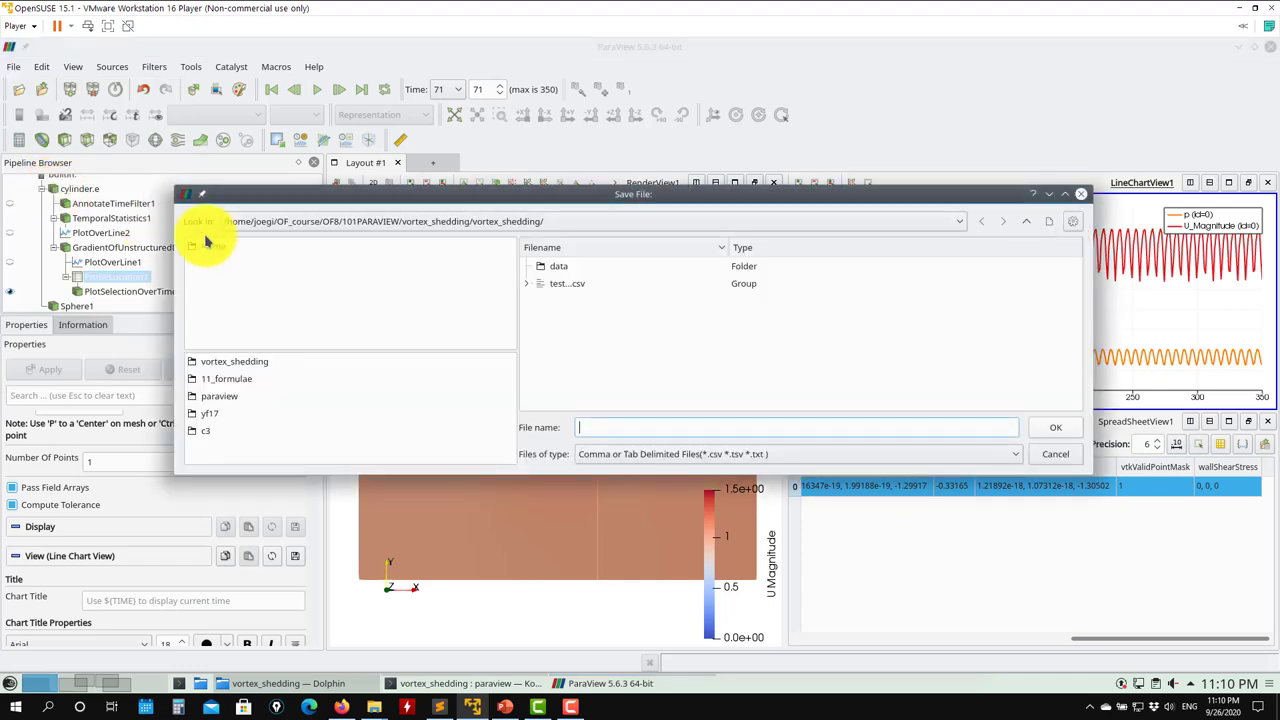
click(1064, 457)
Close the line chart and spreadsheet views, and restart ParaView from the terminal with the paraview command
click(1267, 182)
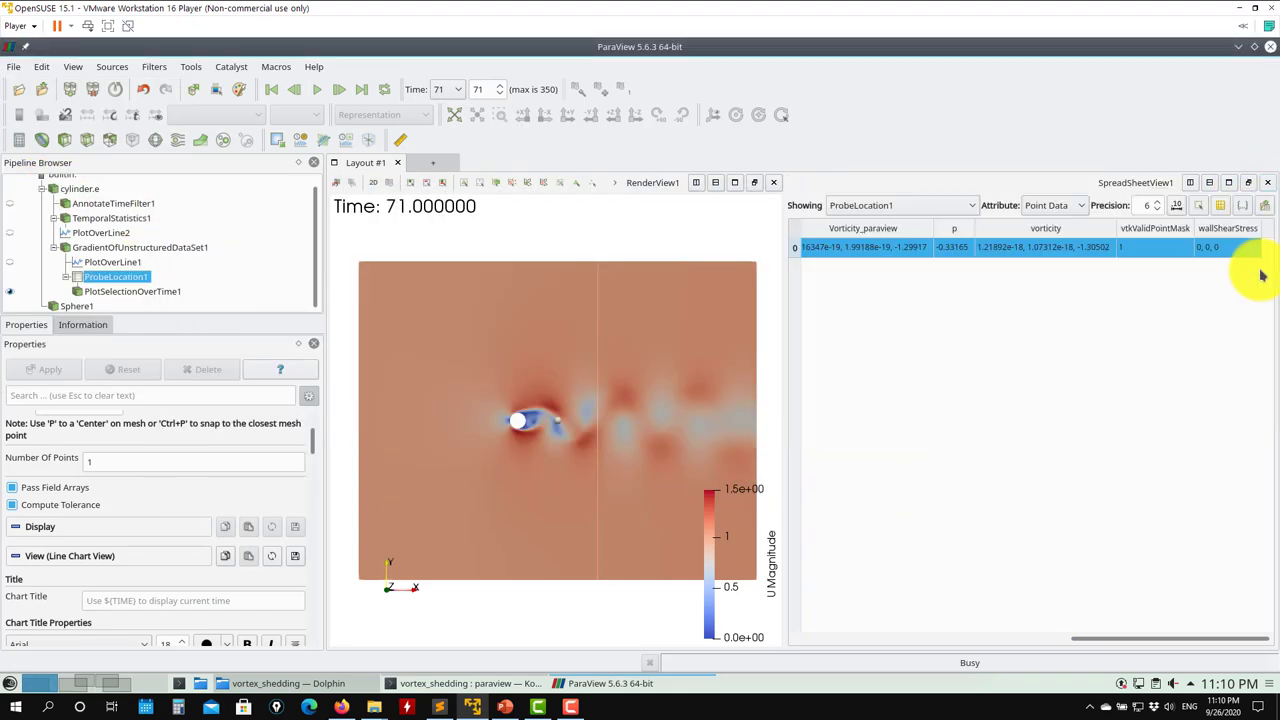
click(1268, 183)
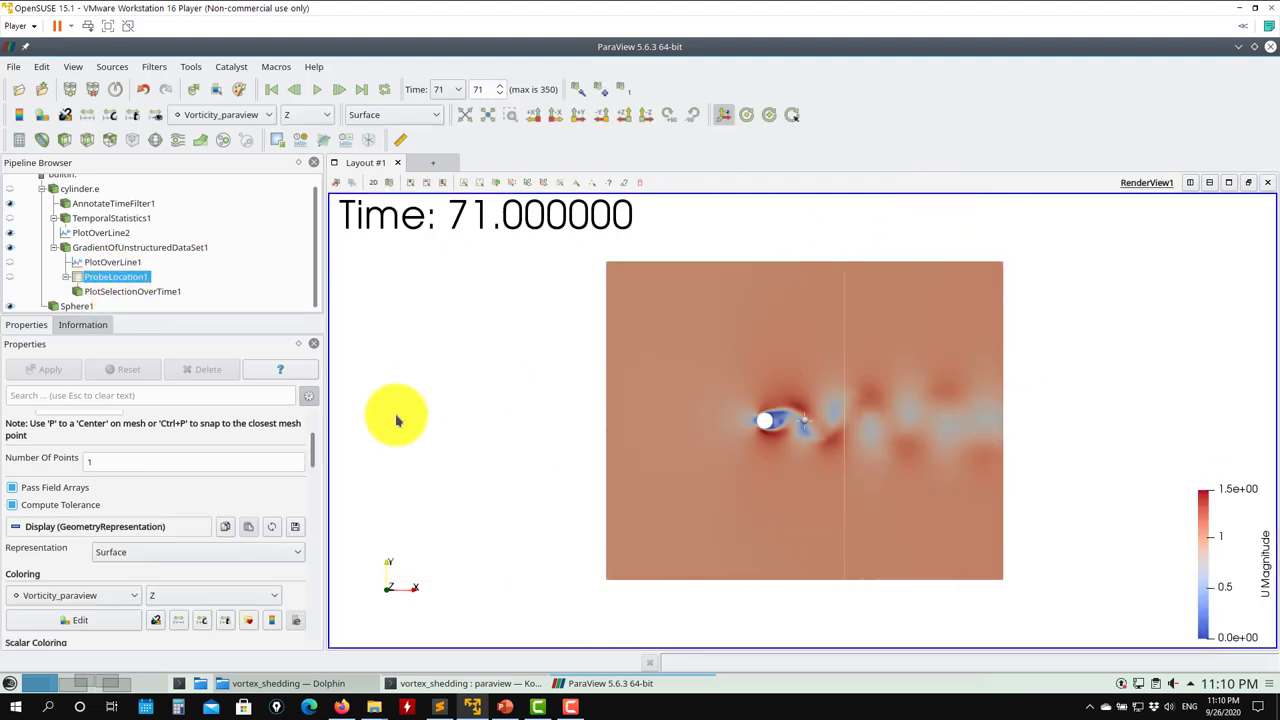
click(1268, 47)
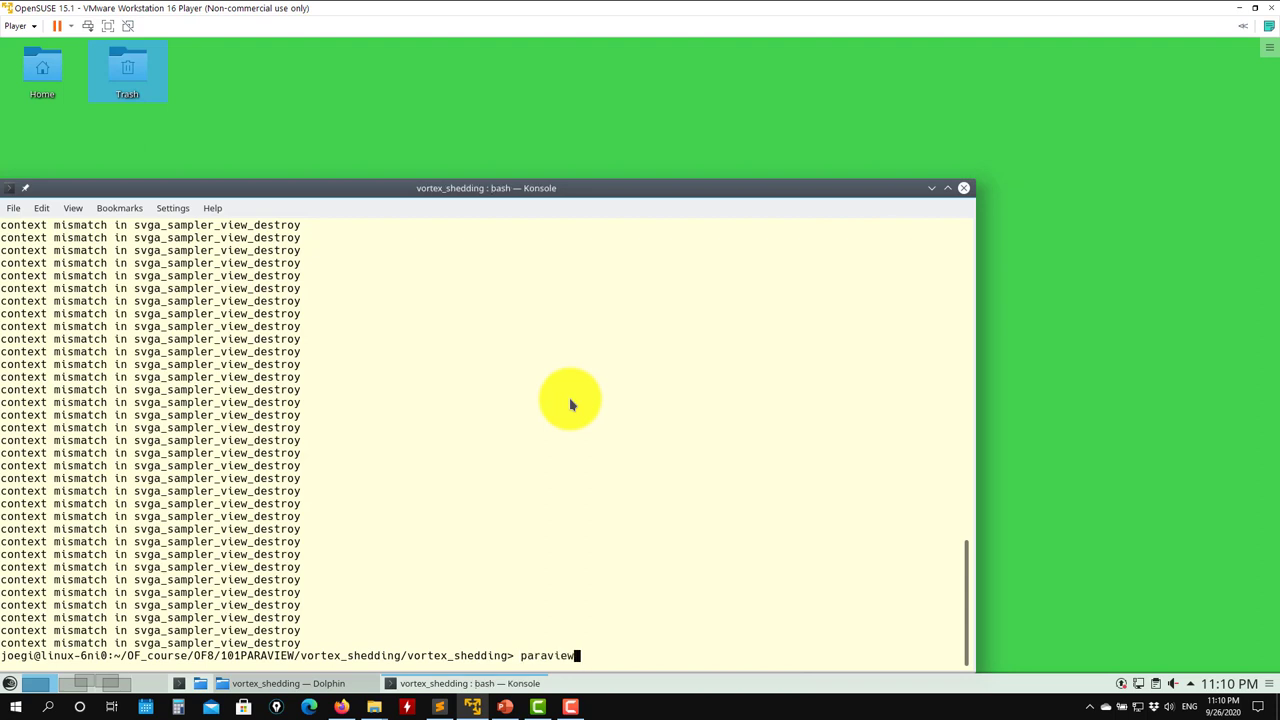
key(Return)
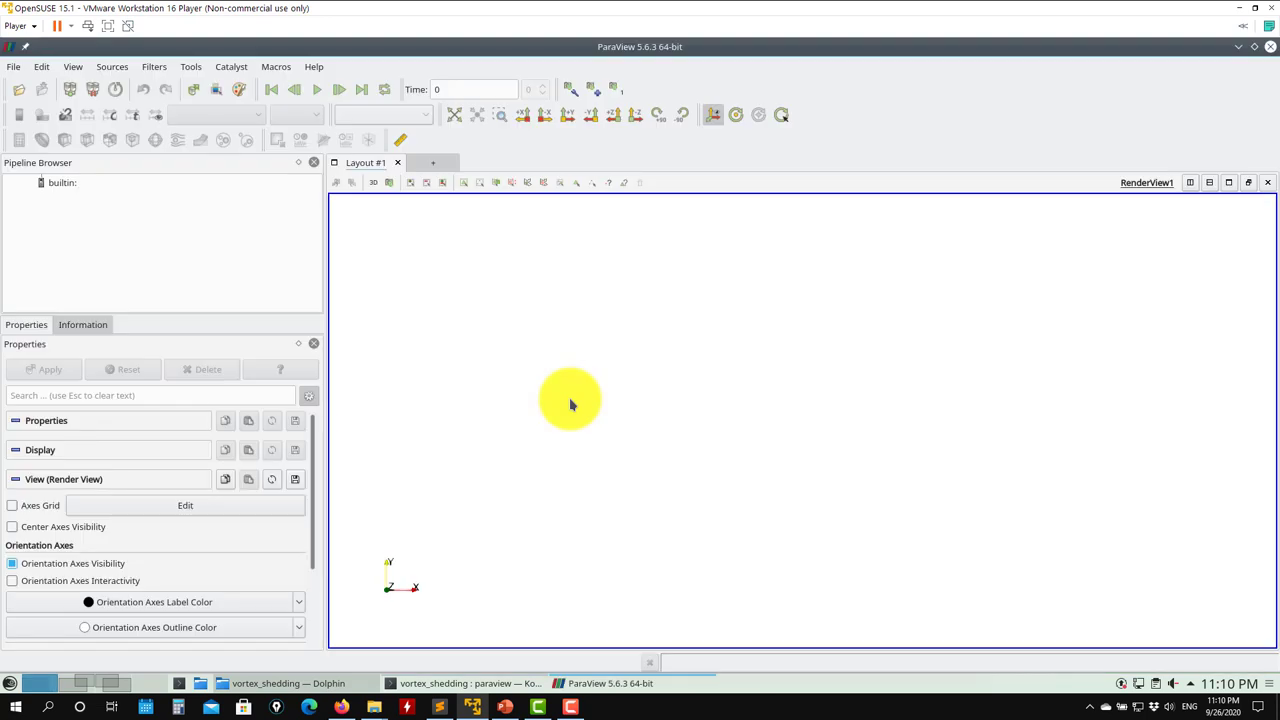
Load the saved state file state3.pvsm from the vortex_shedding folder
click(20, 67)
click(51, 144)
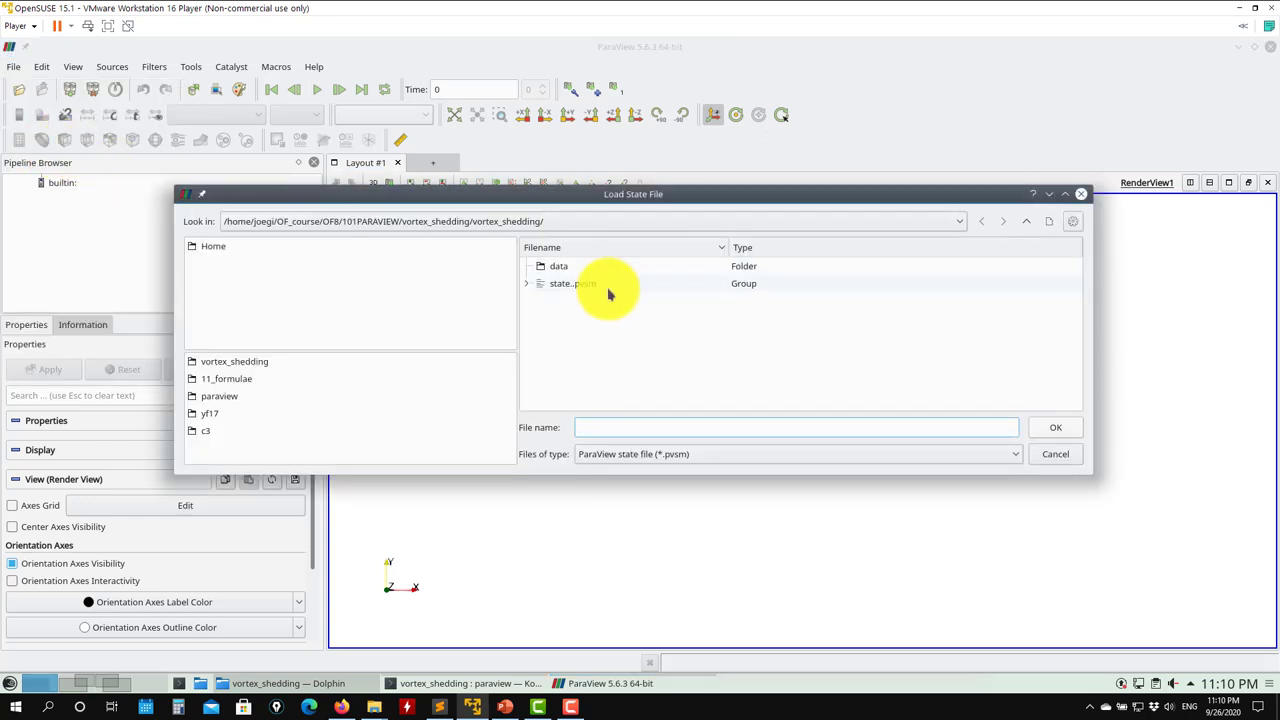
click(529, 285)
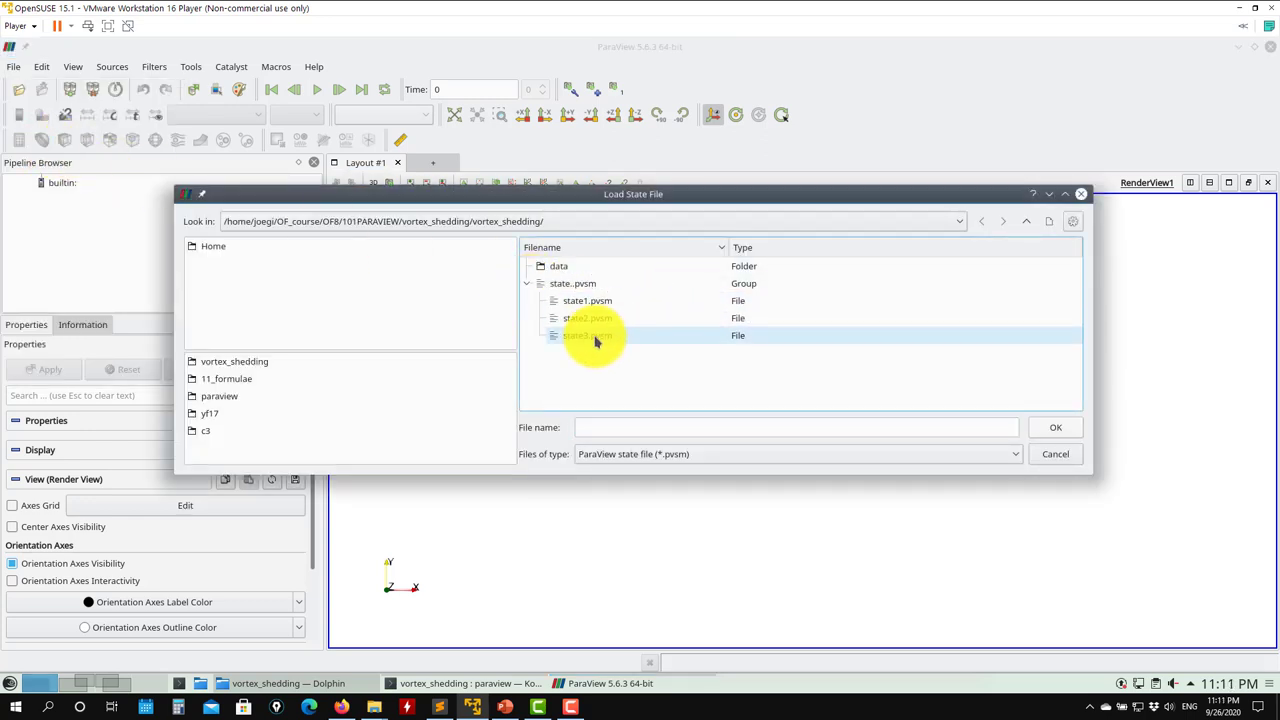
click(595, 338)
click(1055, 427)
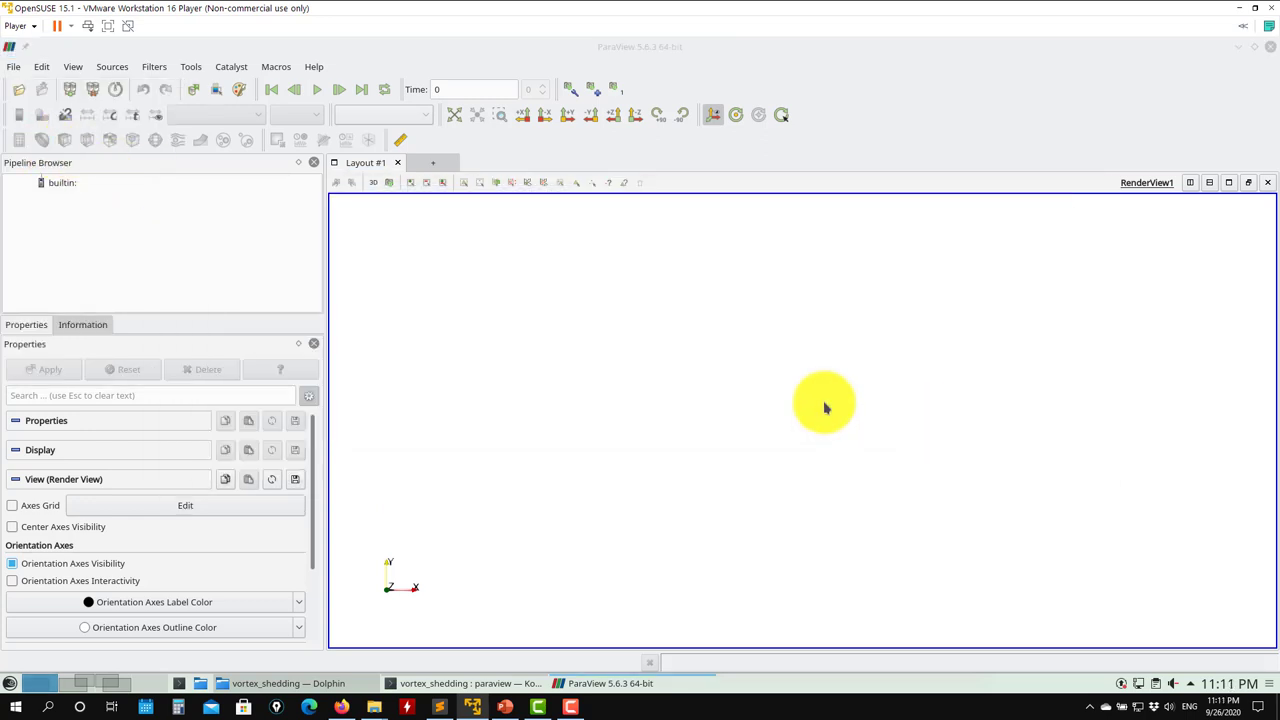
click(790, 438)
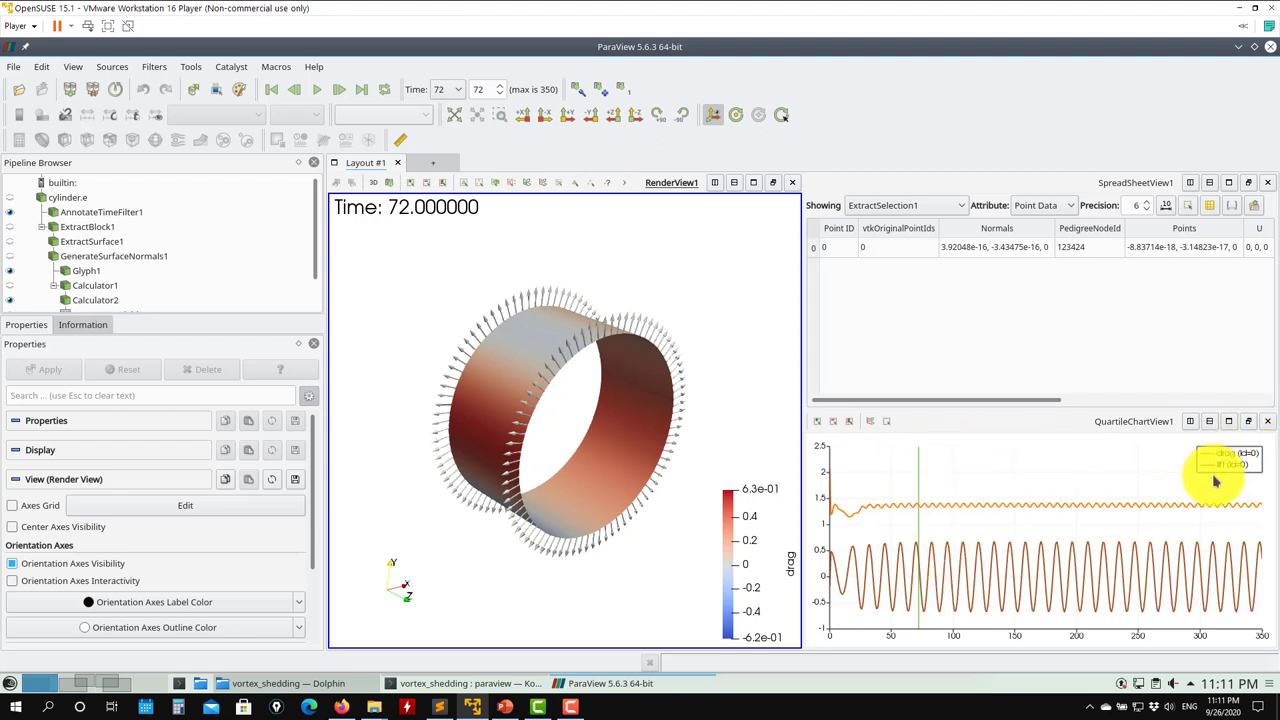
Play the animation up to time 193 and examine the drag and lift curves up close in the quartile chart
click(316, 93)
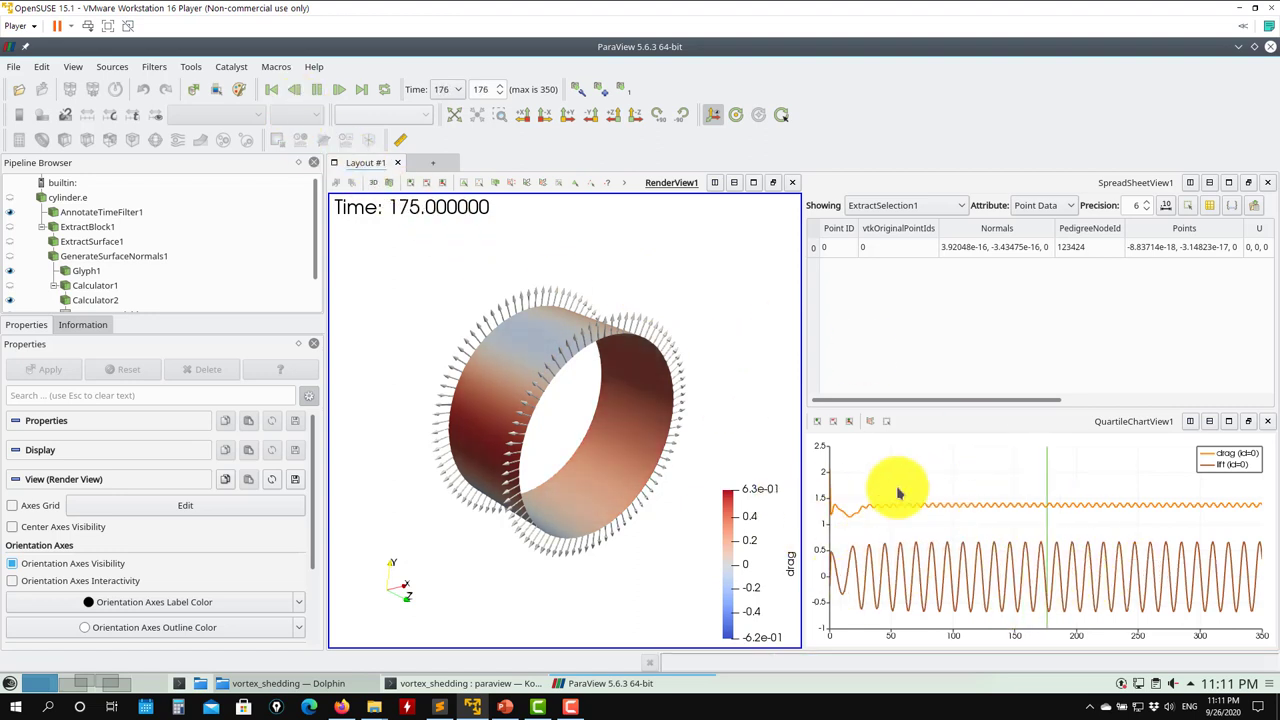
click(316, 89)
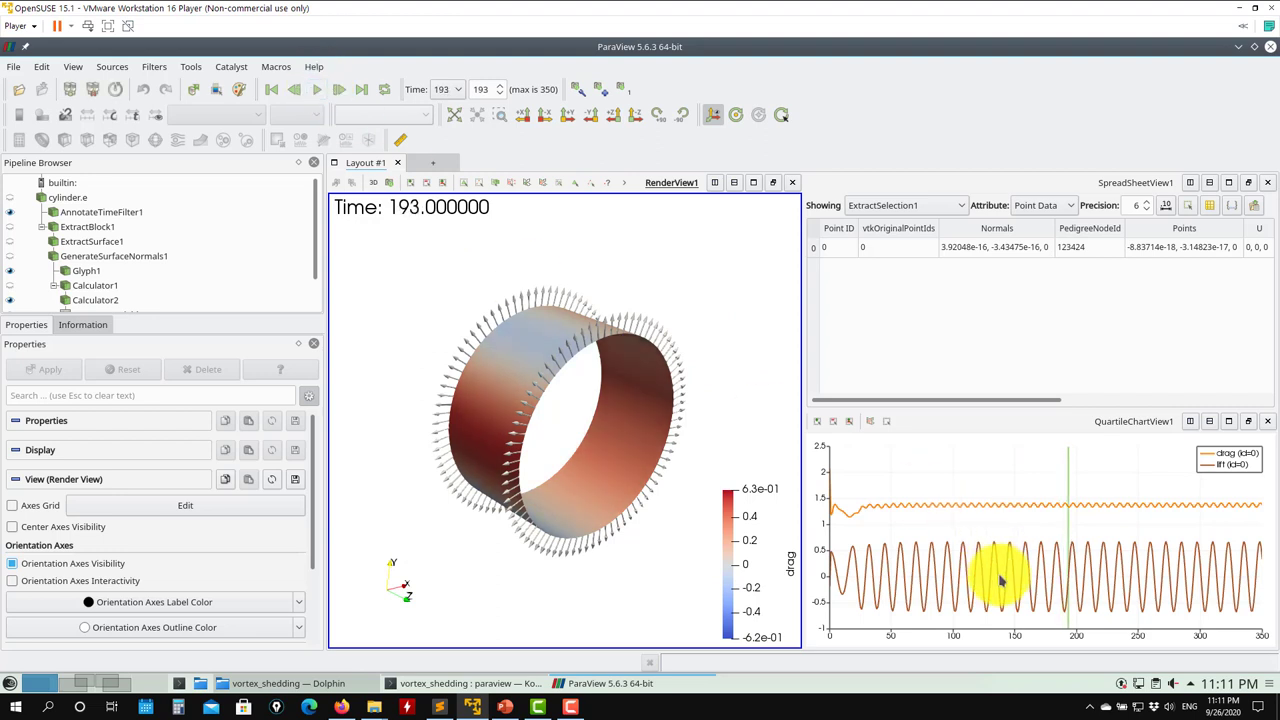
scroll(1010, 562, up, 4)
scroll(1076, 584, up, 3)
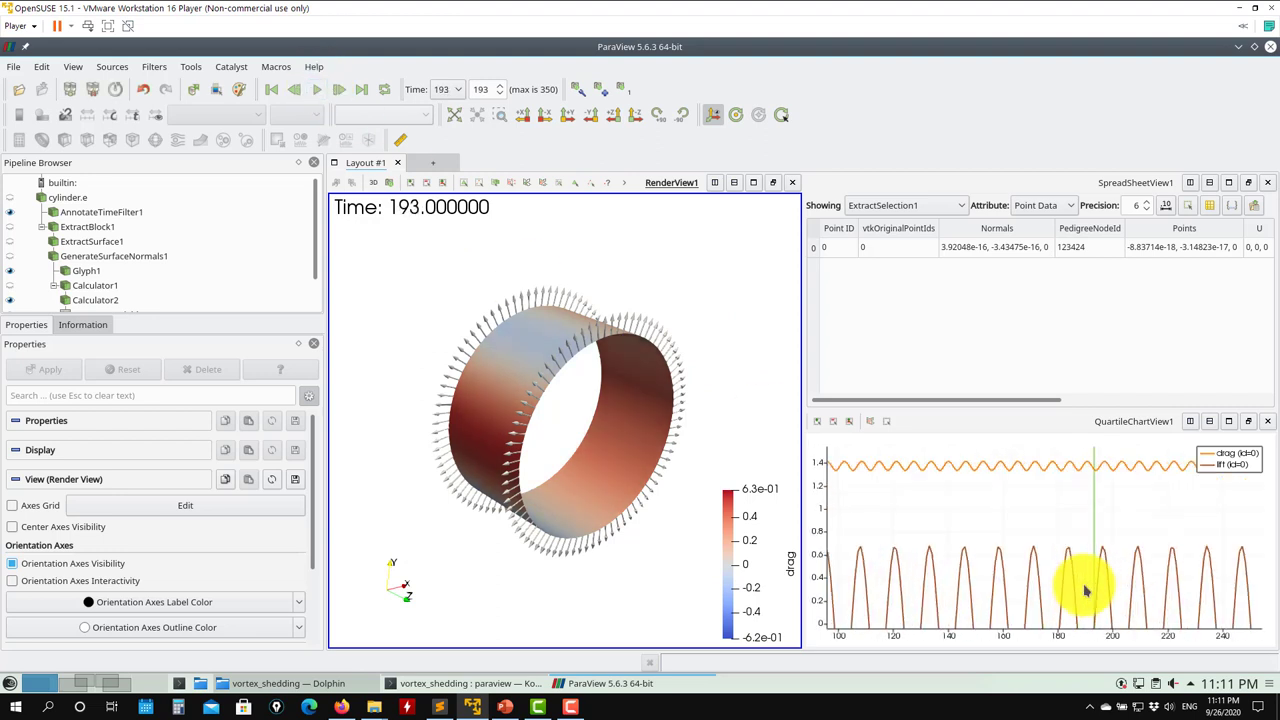
drag(1080, 591, 960, 520)
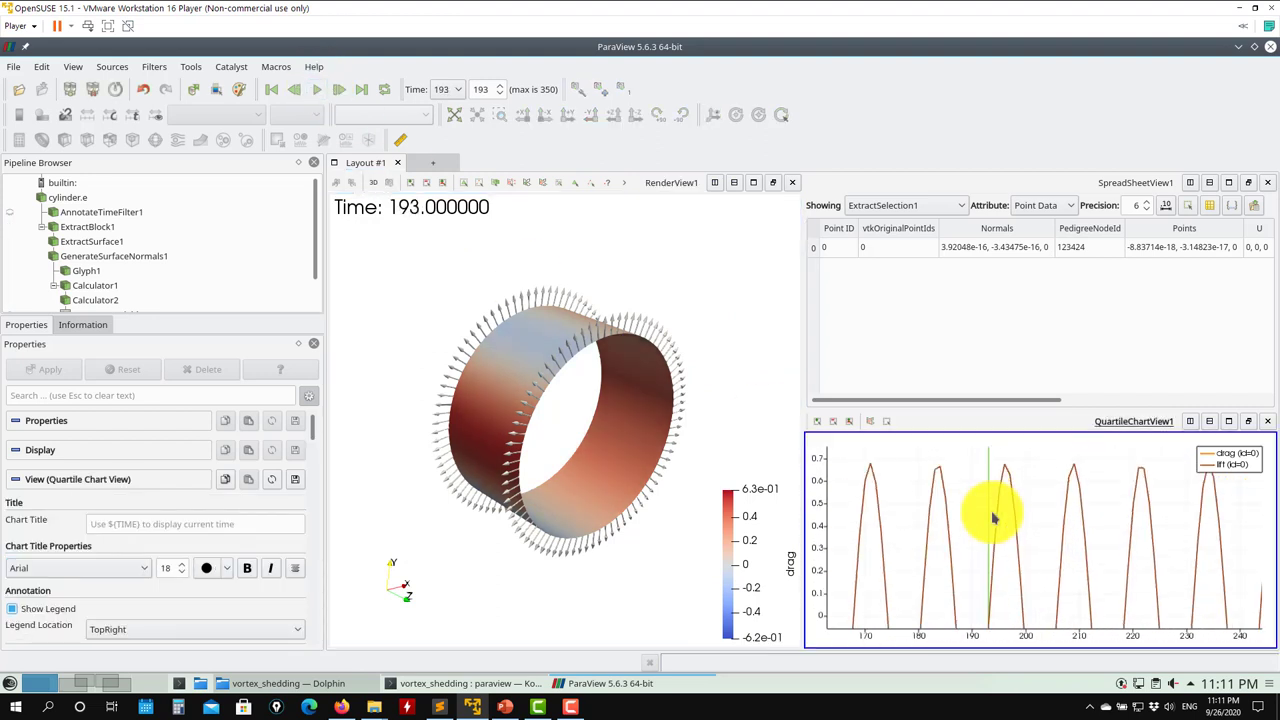
scroll(1020, 557, up, 3)
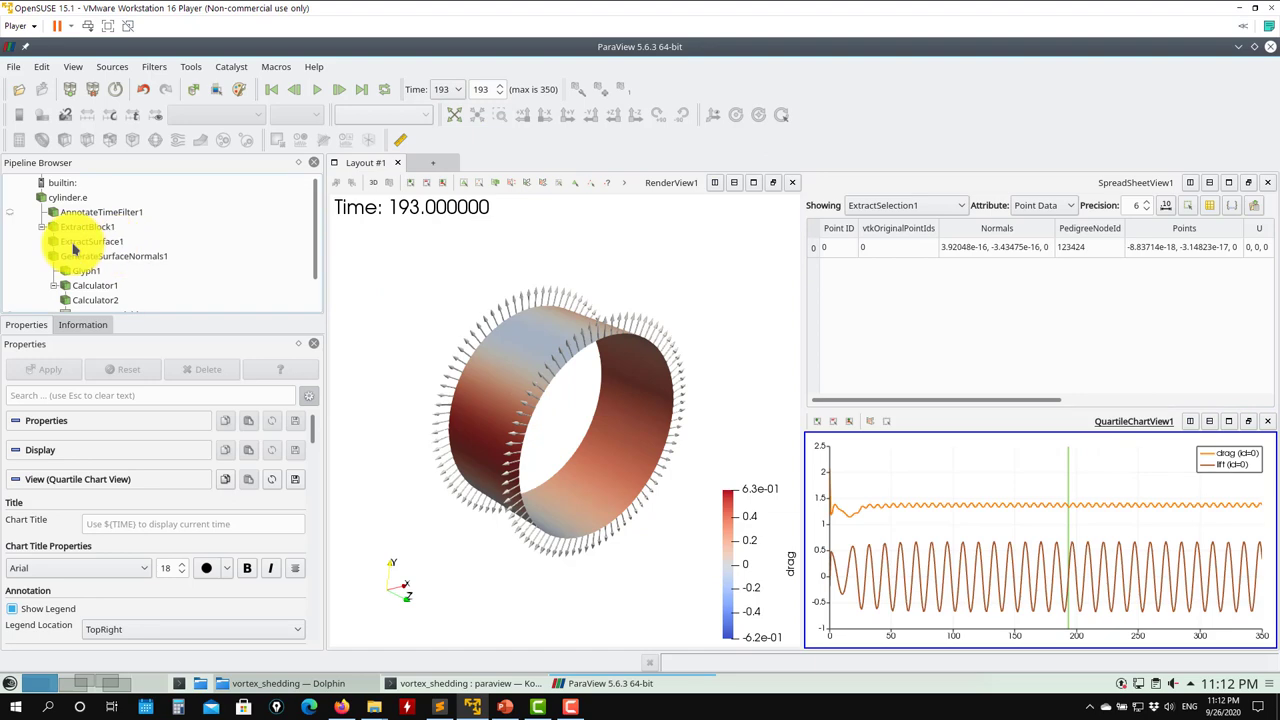
Close the spreadsheet and quartile chart views, and hide the Calculator2 surface in the render view
click(1268, 184)
click(1266, 184)
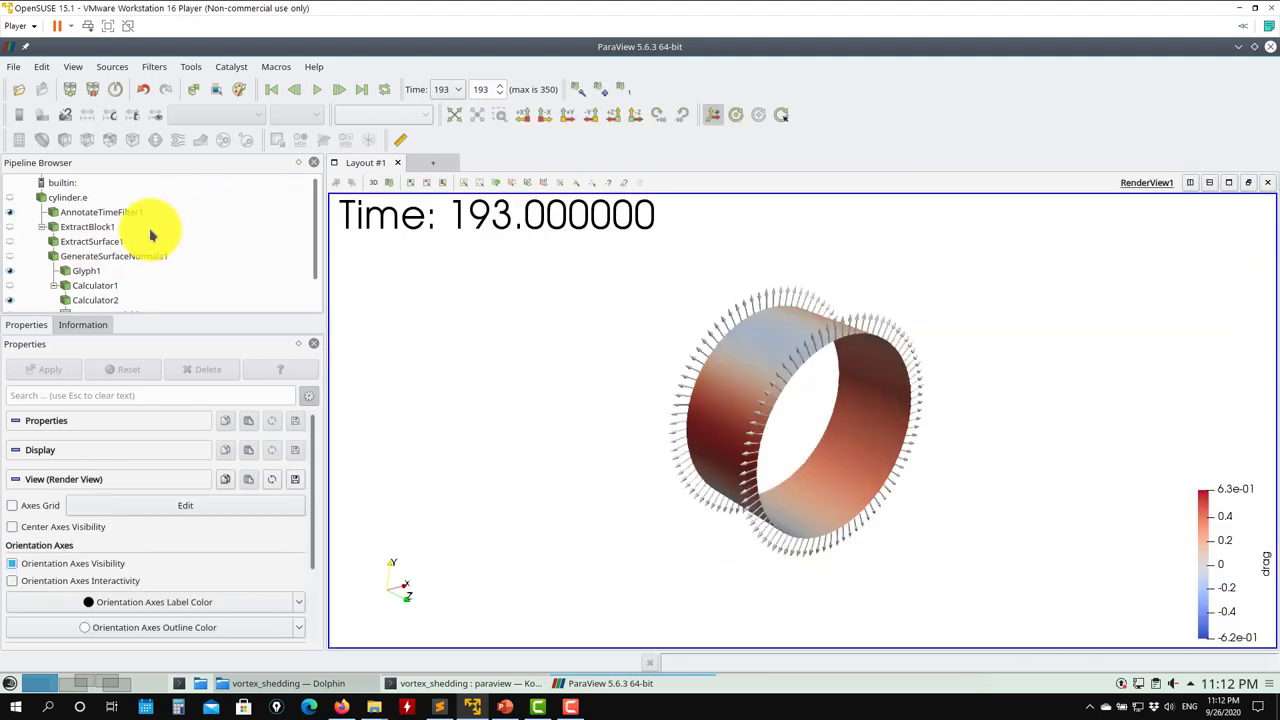
scroll(14, 266, down, 1)
click(12, 246)
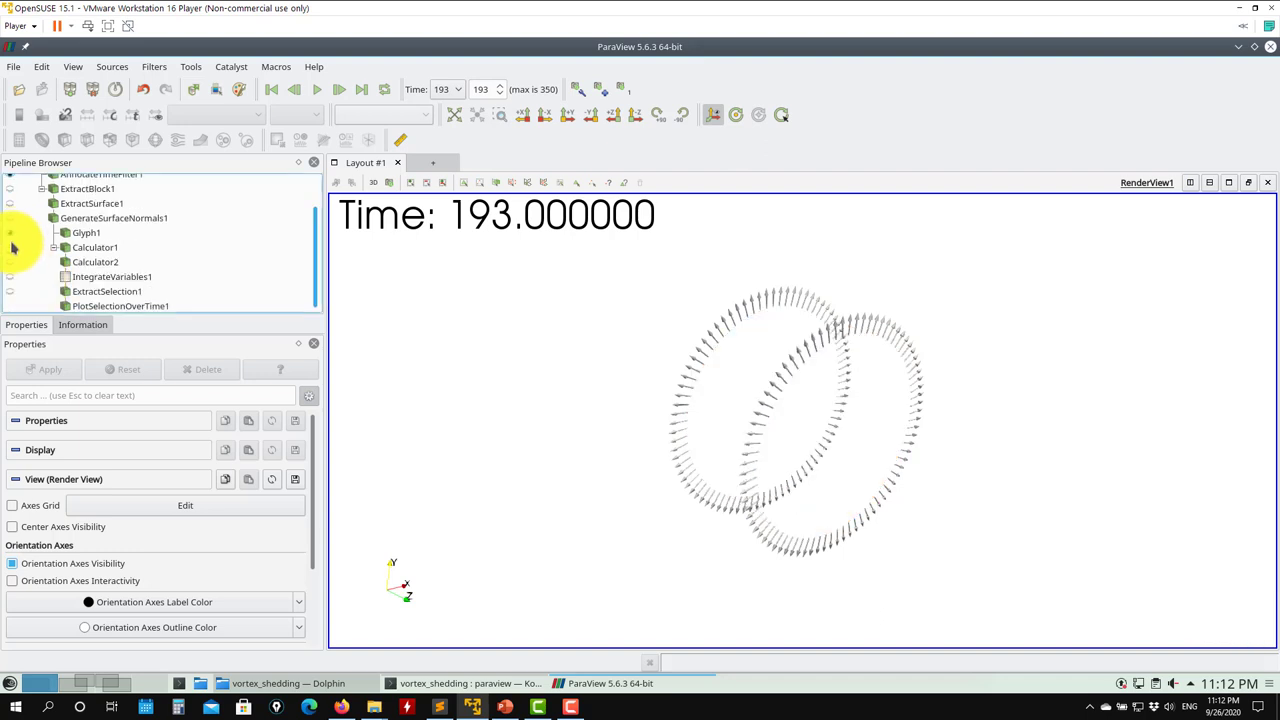
Hide the Glyph1 arrows and show only the ExtractBlock1 cylinder wall in the render view
click(12, 231)
scroll(55, 250, up, 1)
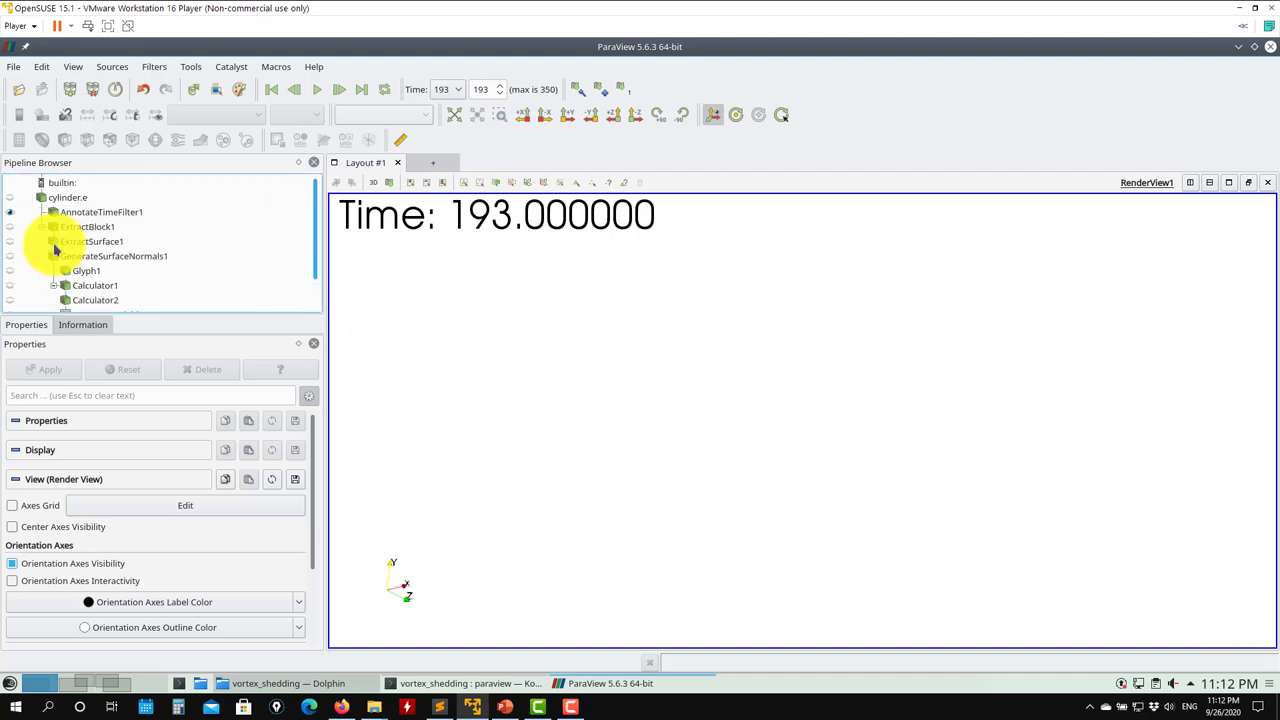
click(10, 200)
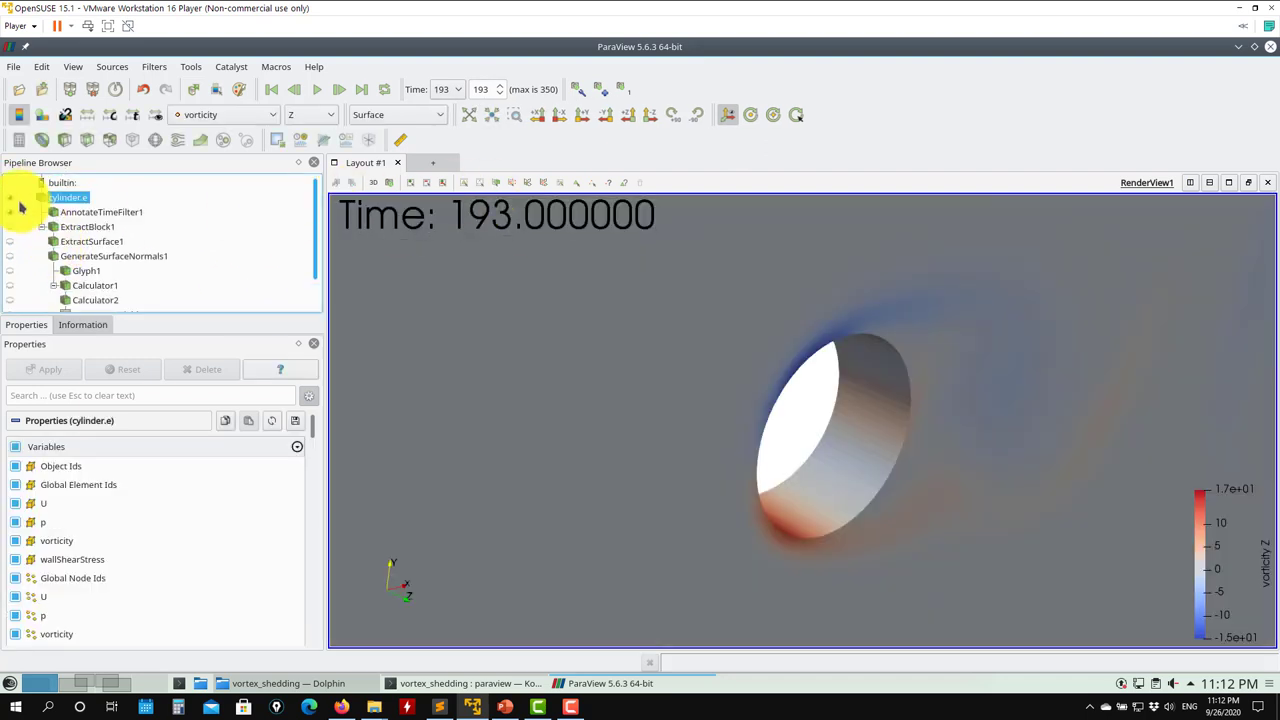
click(12, 227)
click(10, 198)
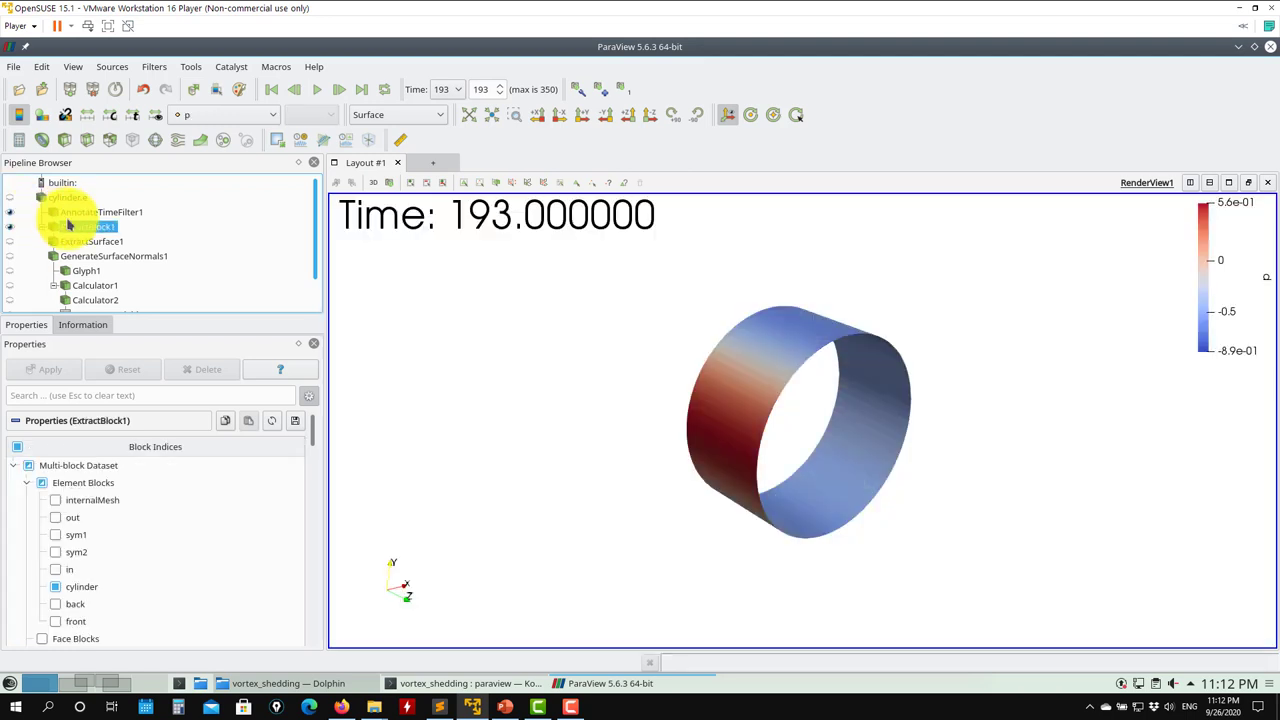
drag(565, 411, 714, 461)
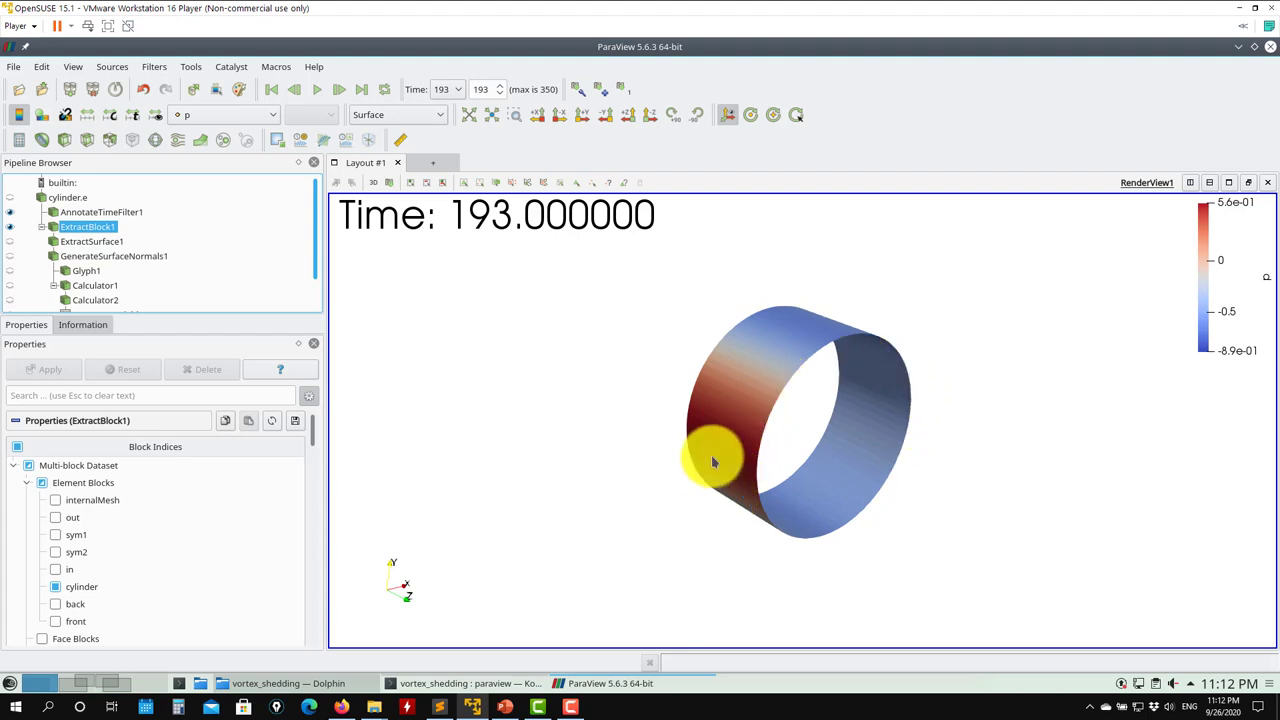
drag(714, 461, 804, 366)
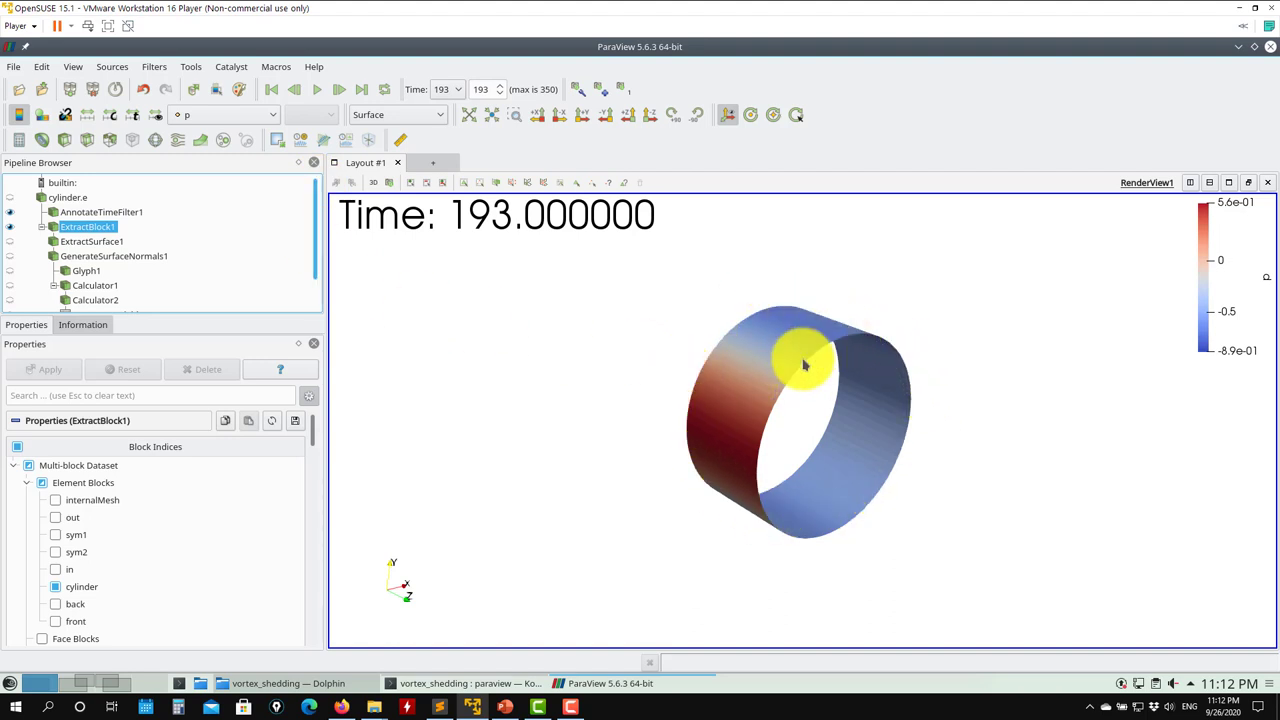
Preview the extracted cylinder block coloured by wallShearStress, and return its colouring to p
click(251, 113)
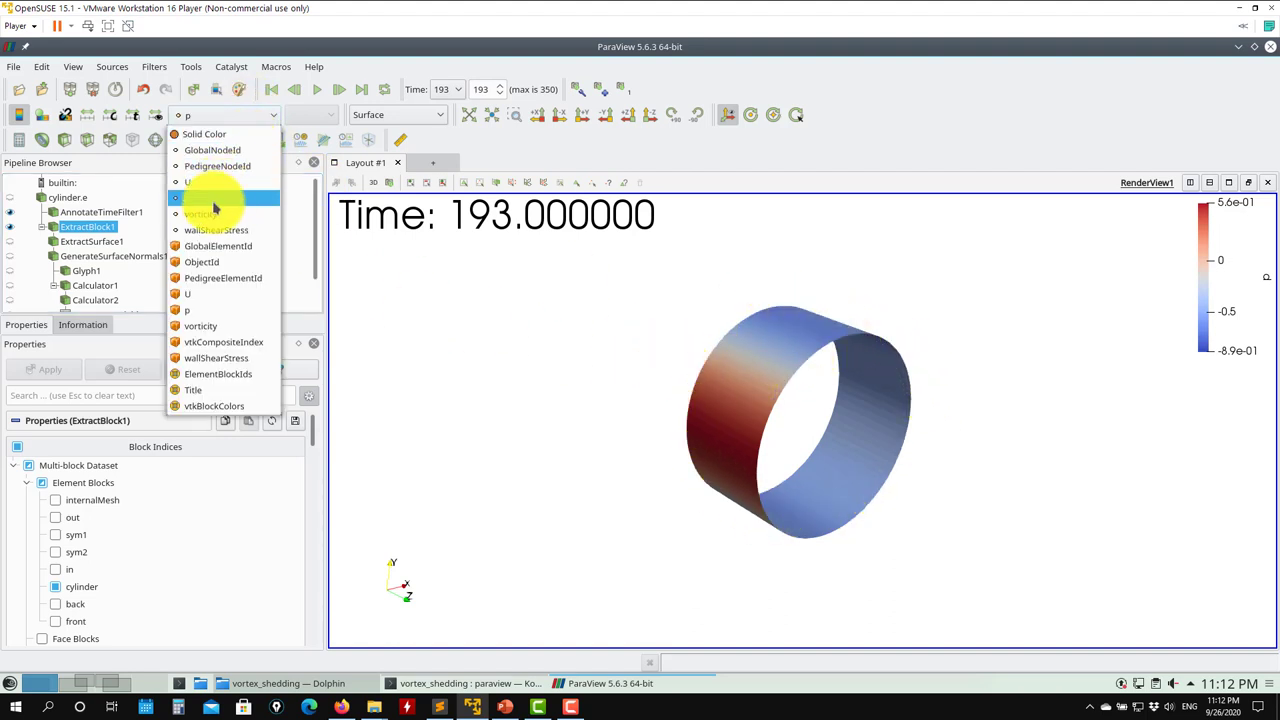
click(240, 232)
click(229, 114)
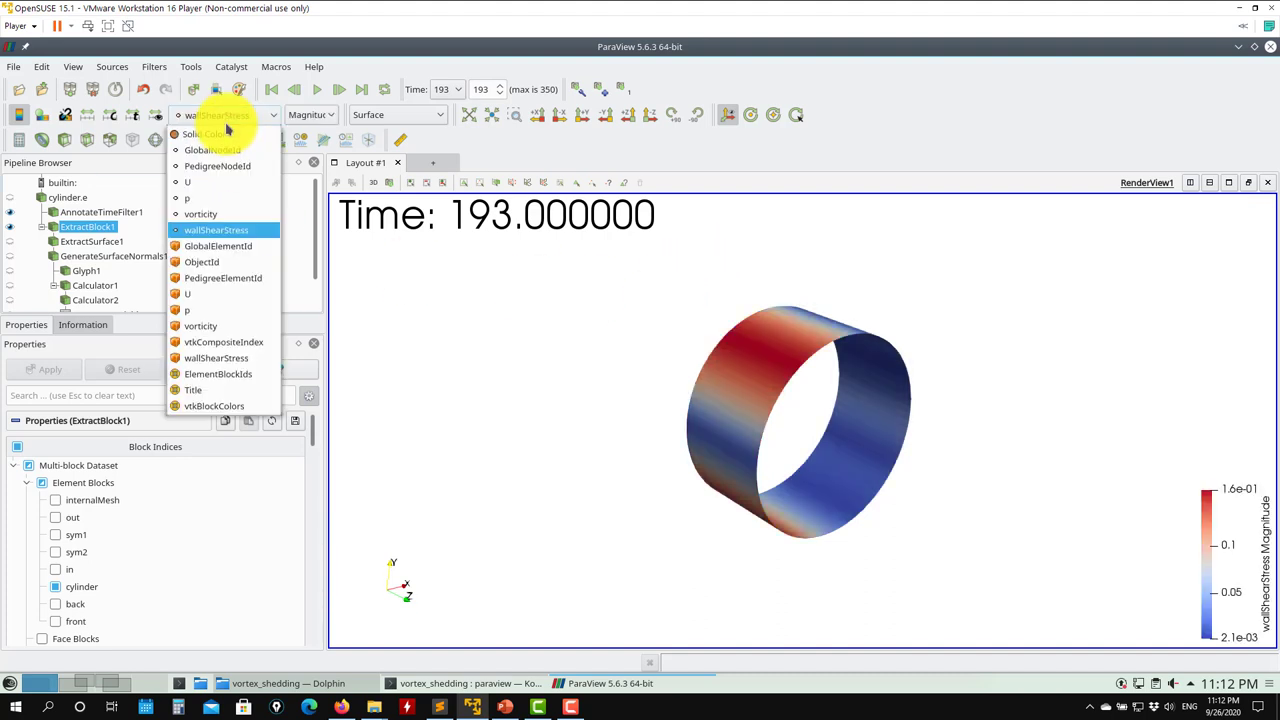
click(223, 199)
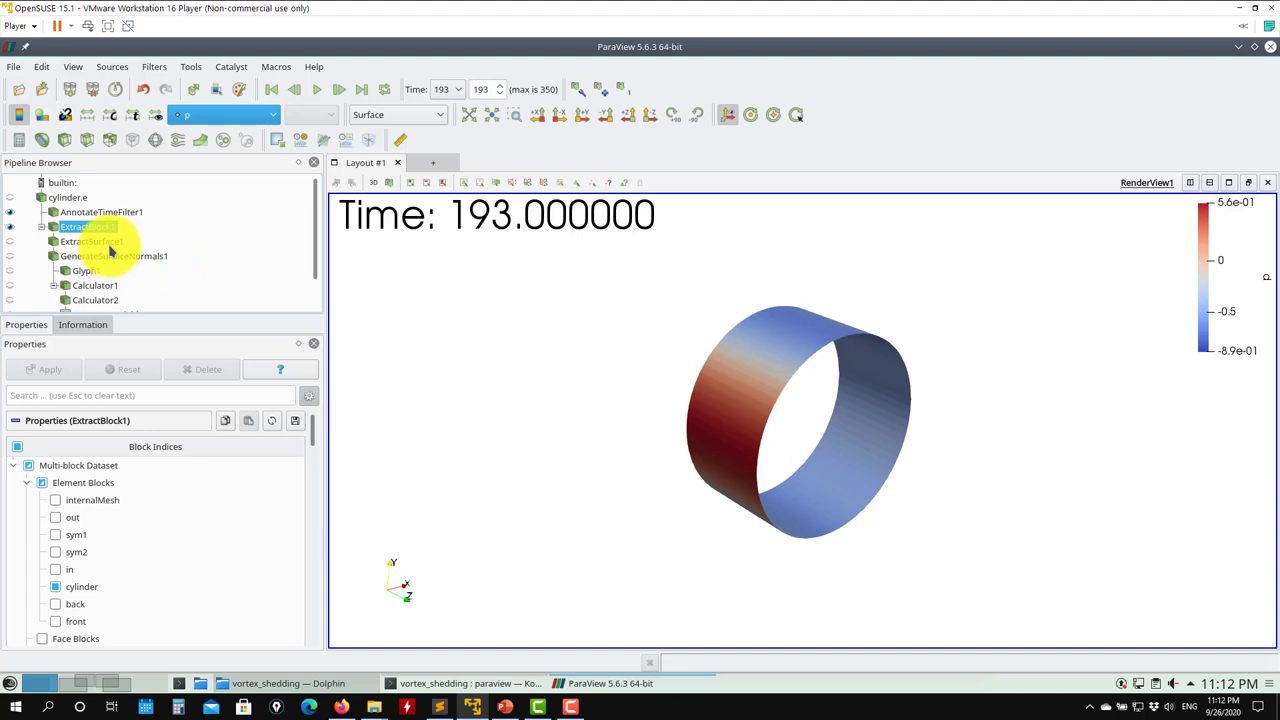
Hide the time annotation and show ExtractSurface1 in place of ExtractBlock1, after locating Extract Surface among the available filters
click(10, 212)
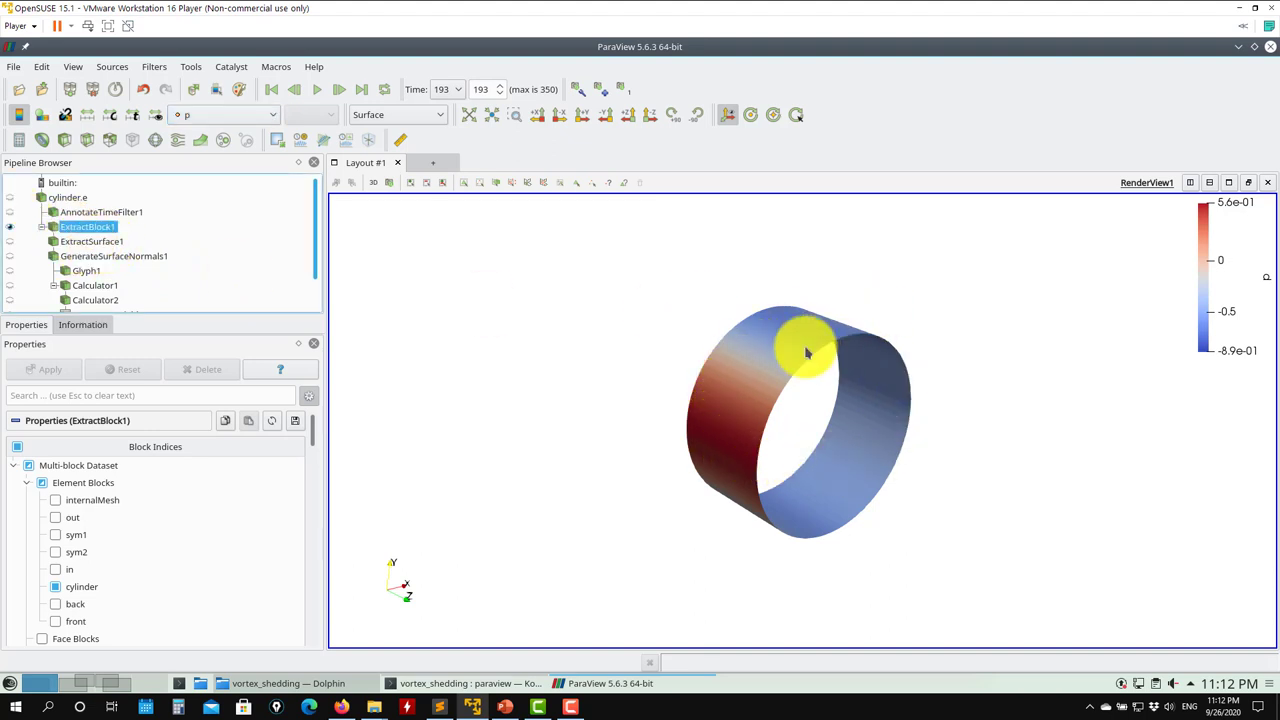
click(92, 242)
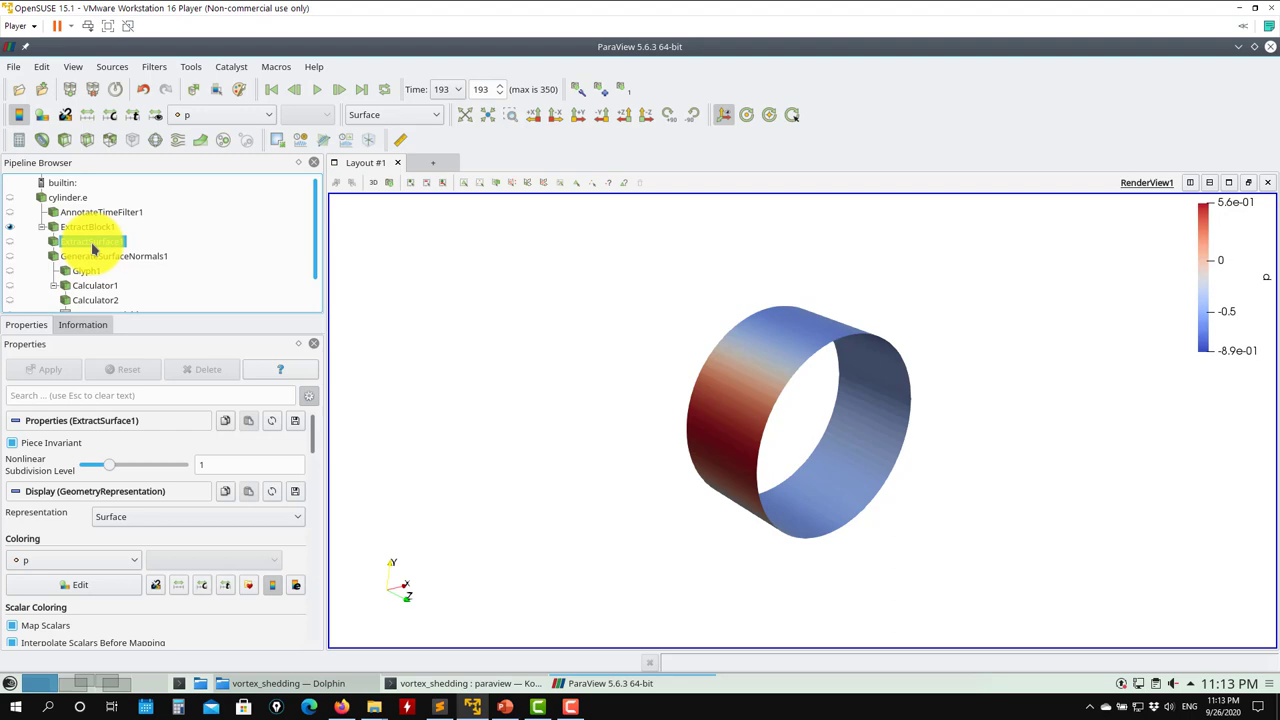
click(156, 67)
mouse_move(168, 128)
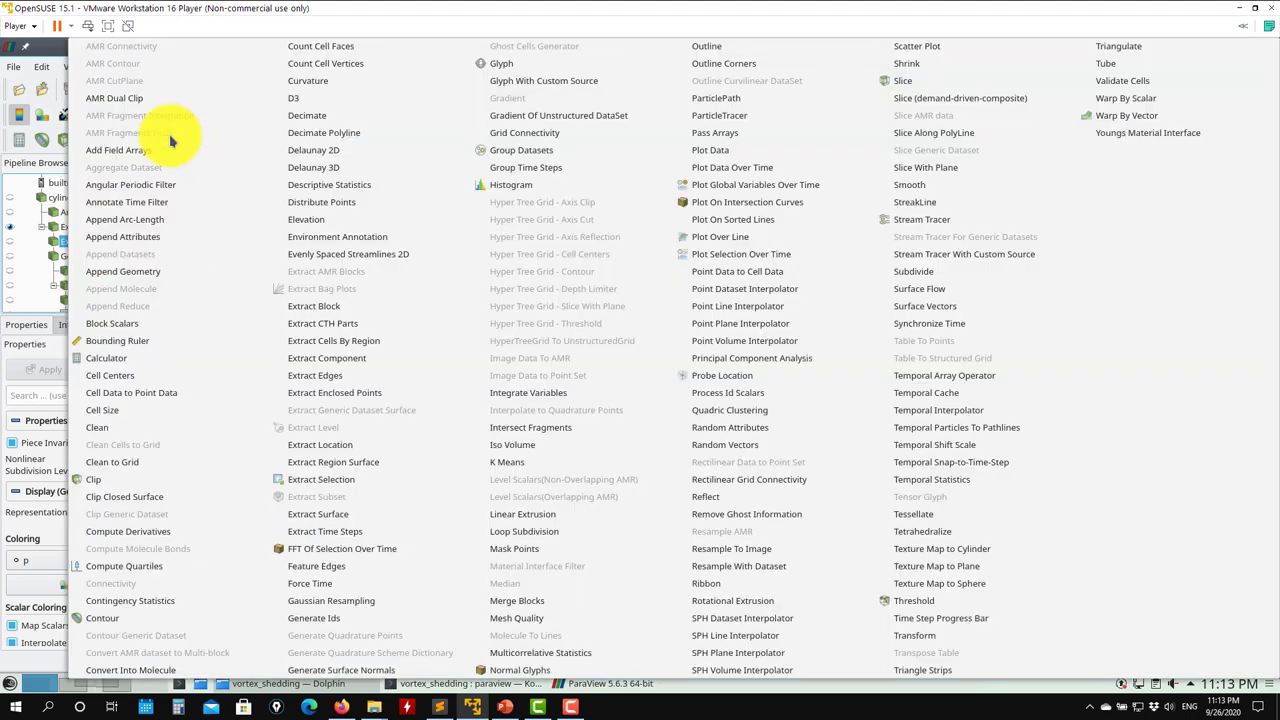
click(302, 522)
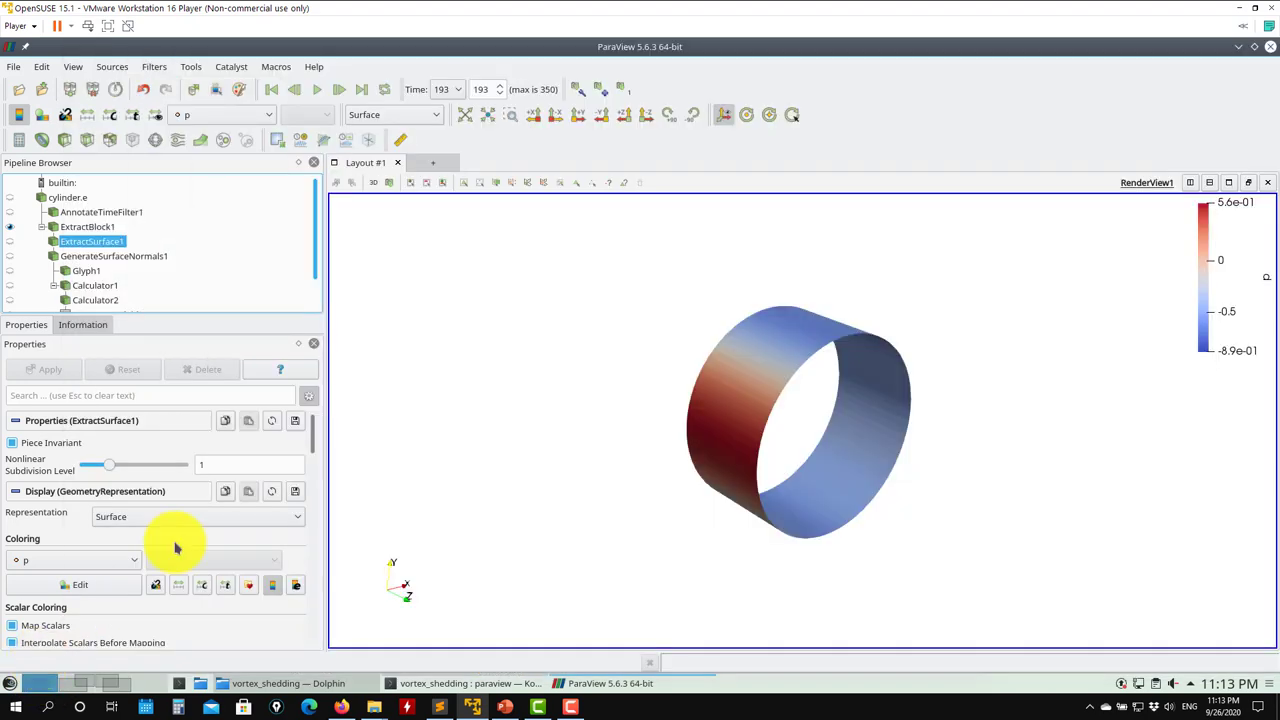
click(11, 242)
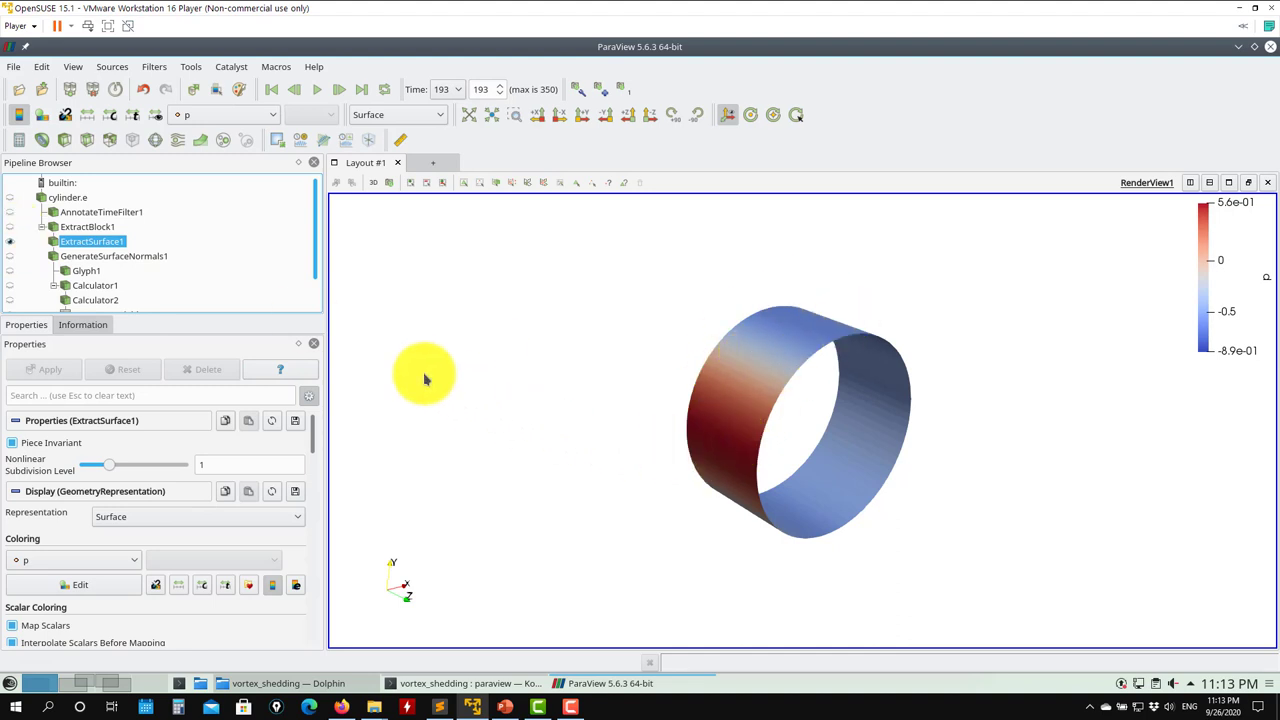
Show GenerateSurfaceNormals1 in place of ExtractSurface1, locate its filter in the list, and inspect the smooth cylinder surface
click(112, 256)
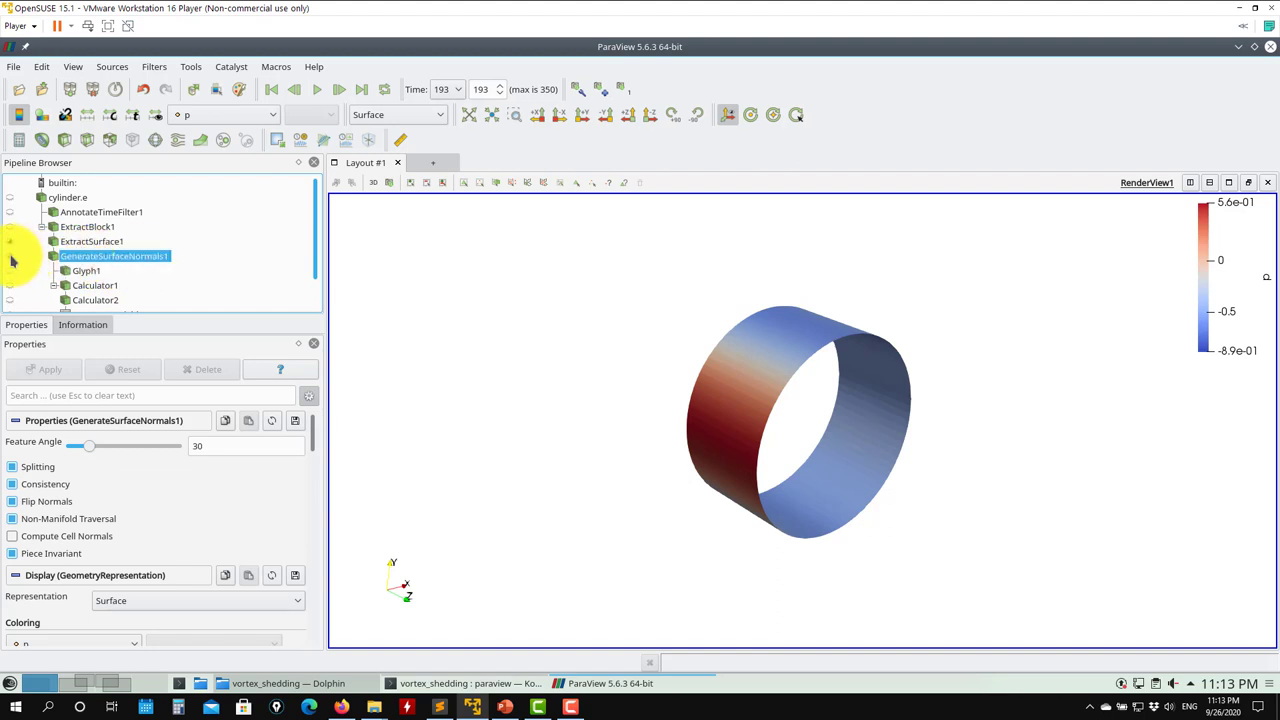
click(160, 66)
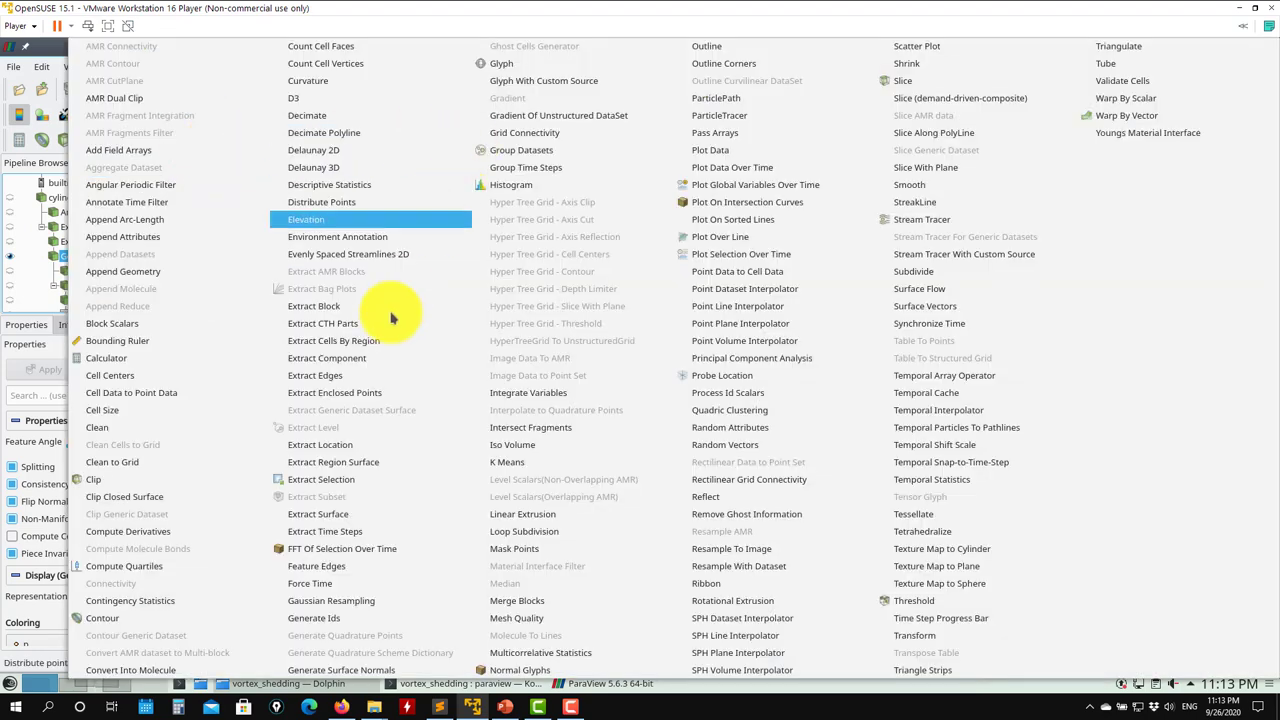
click(365, 678)
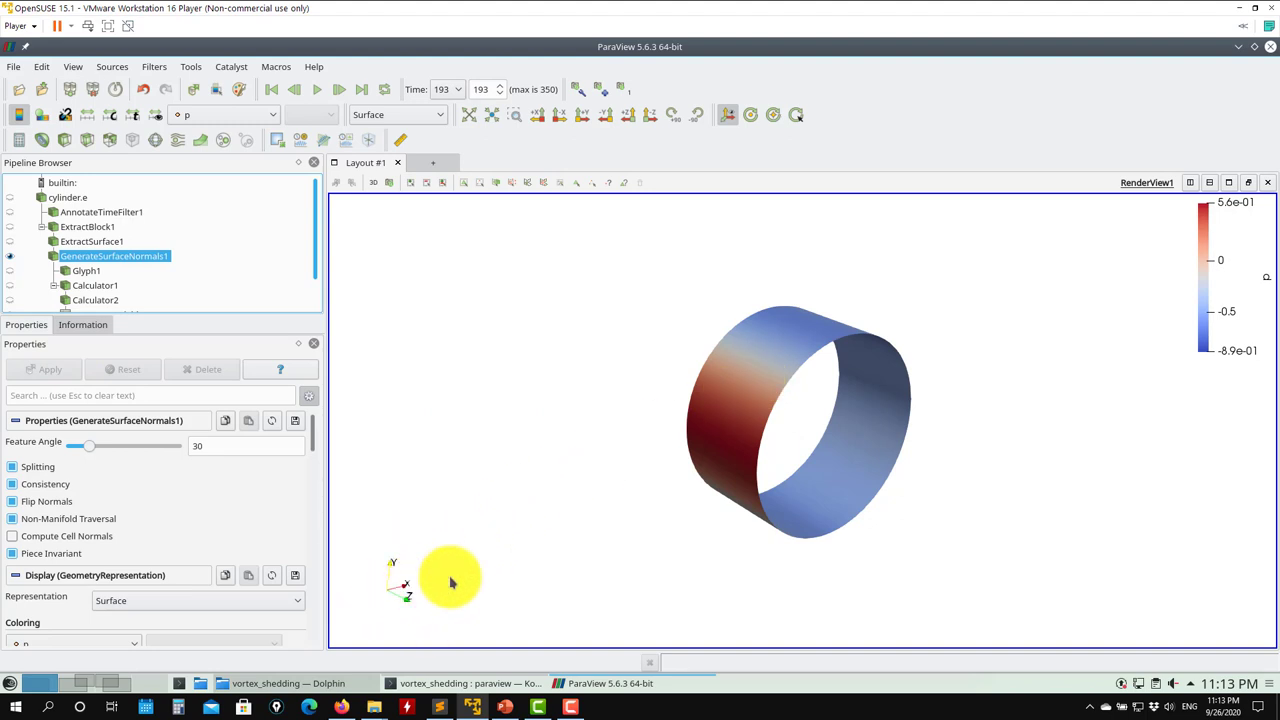
drag(868, 323, 652, 414)
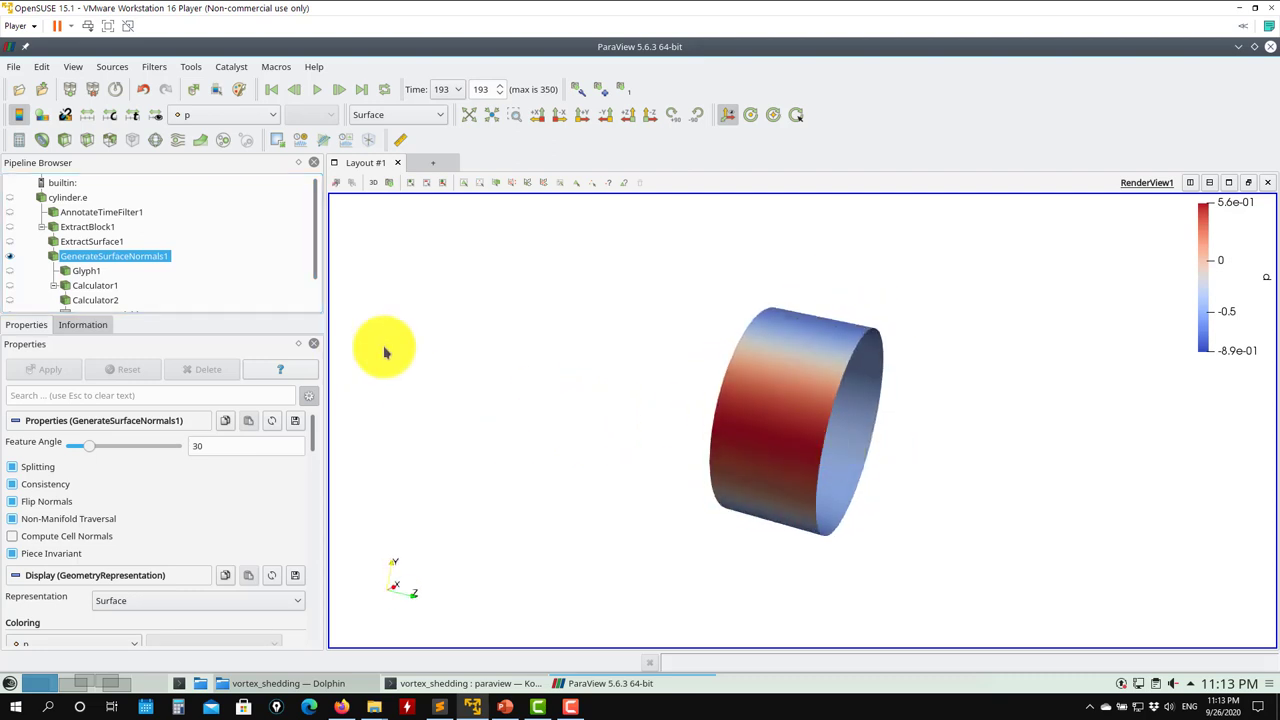
drag(829, 314, 818, 352)
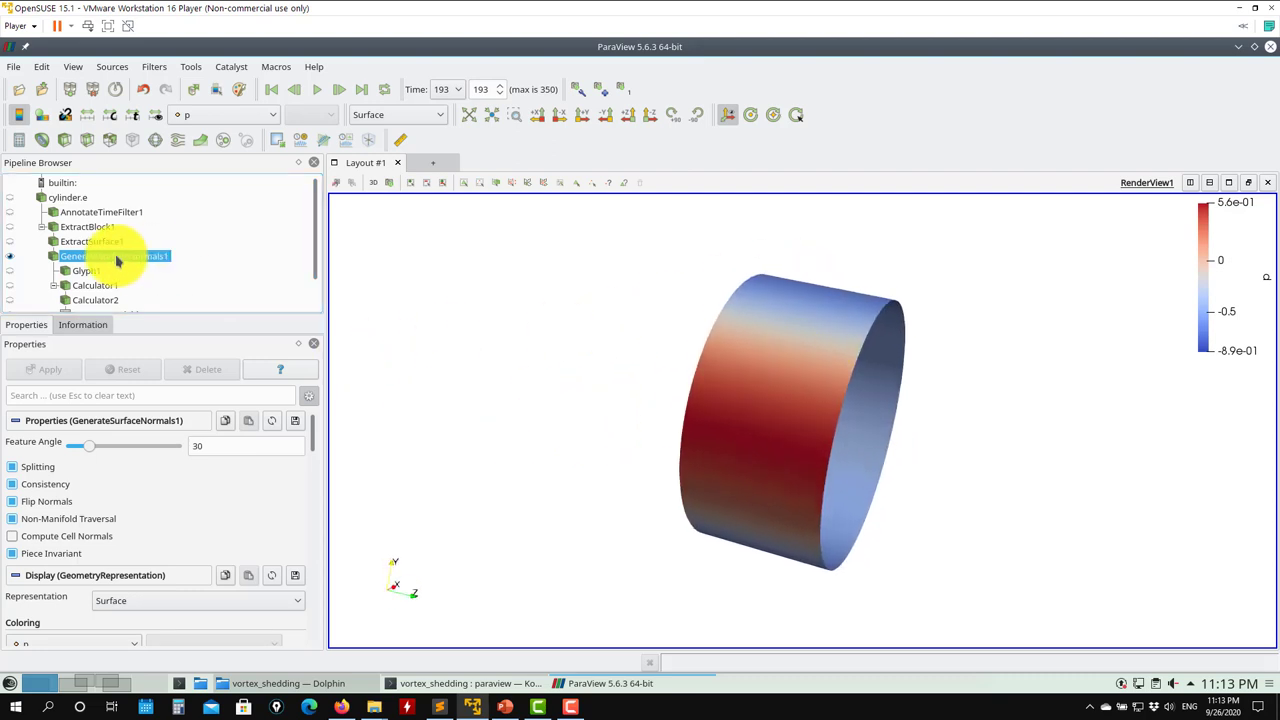
Switch the display to ExtractSurface1 and back to GenerateSurfaceNormals1 to compare the shading of the cylinder surface
click(8, 258)
click(8, 244)
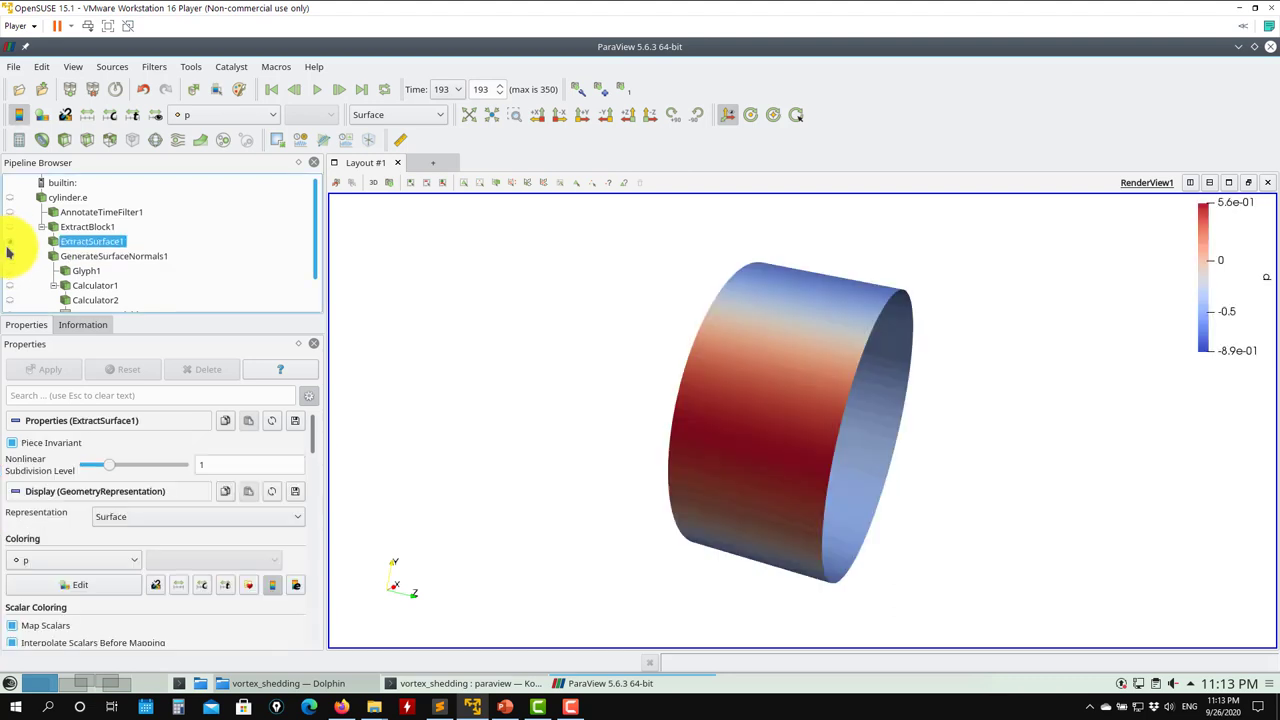
click(8, 256)
click(110, 256)
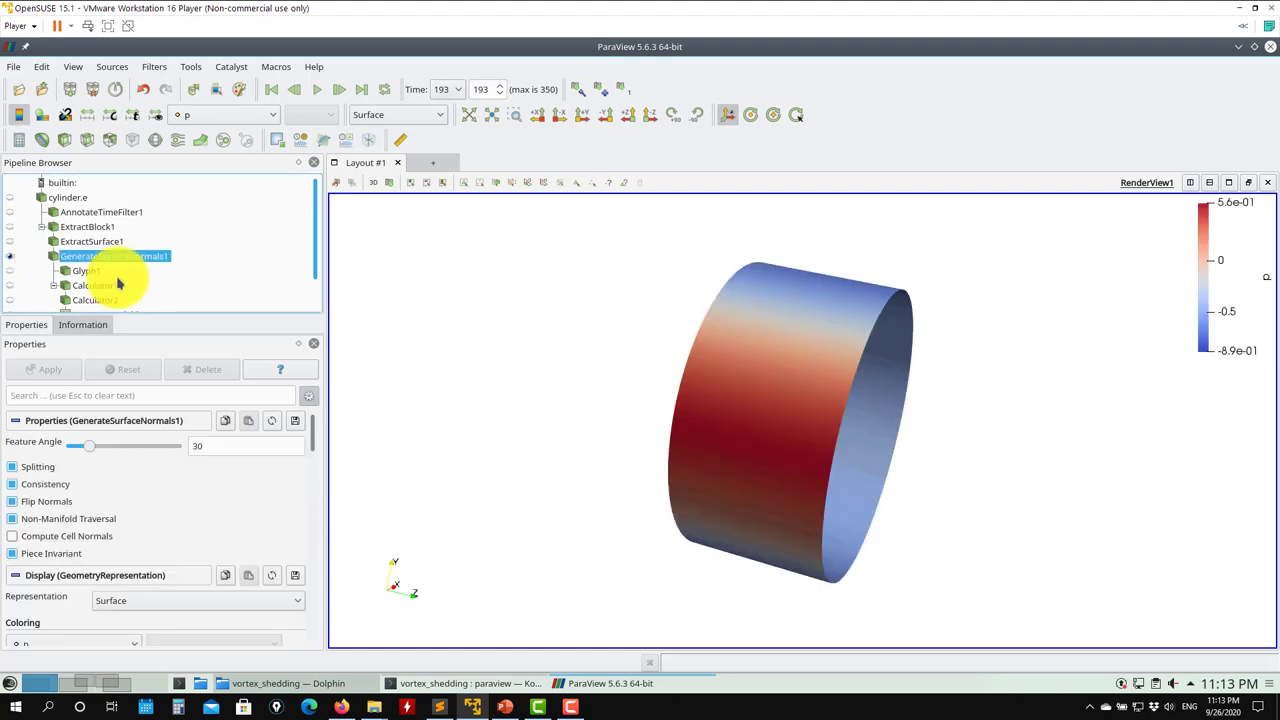
drag(829, 320, 809, 406)
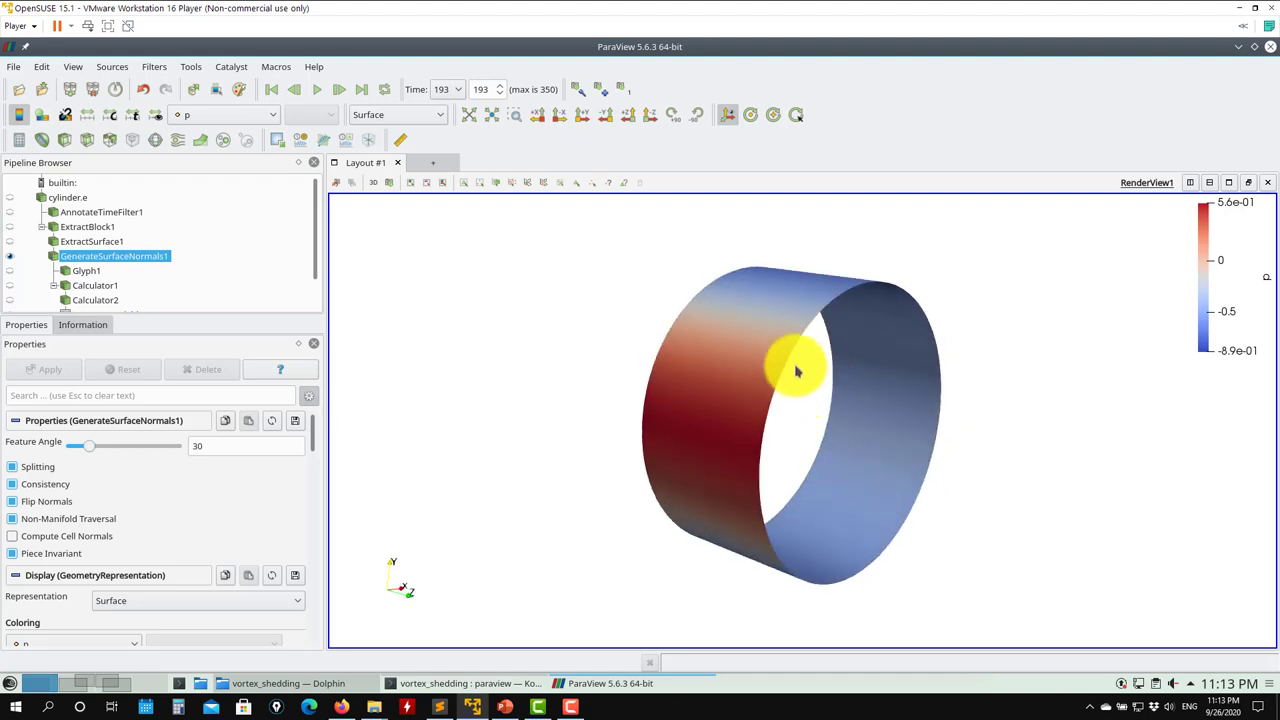
scroll(664, 332, up, 1)
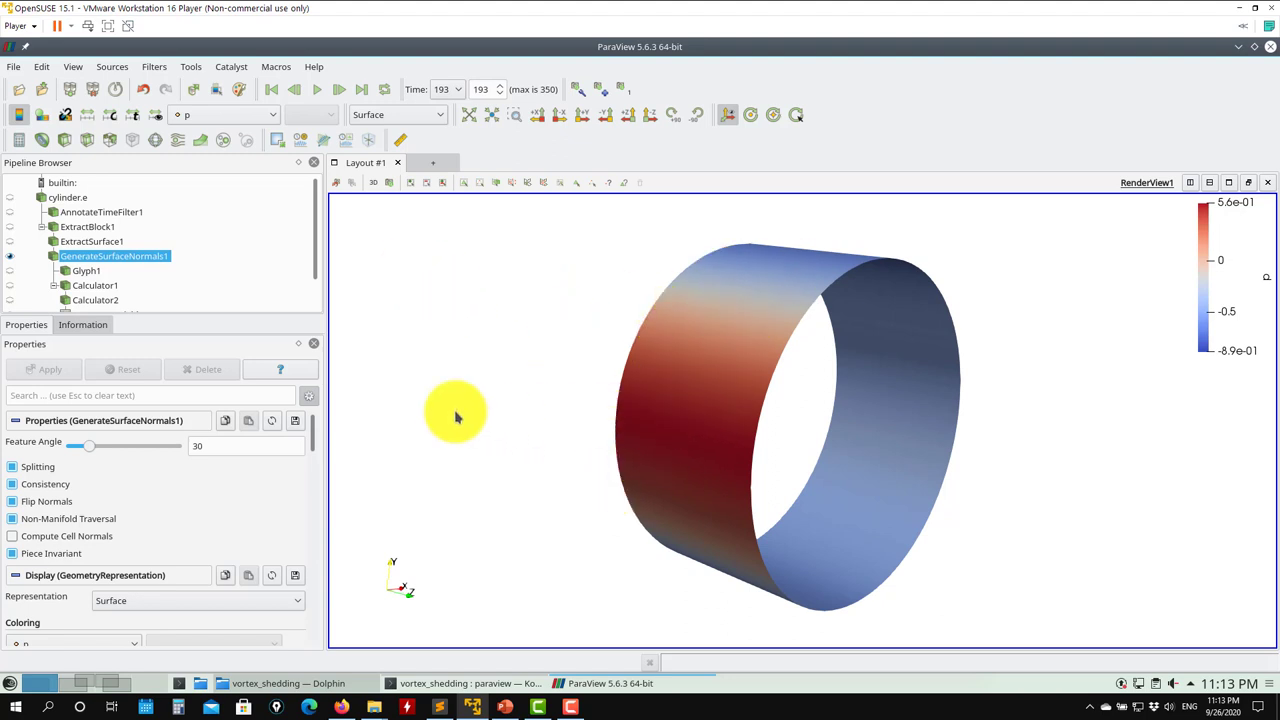
Keep p as the colouring of GenerateSurfaceNormals1 and show the Glyph1 arrows over the surface
click(230, 114)
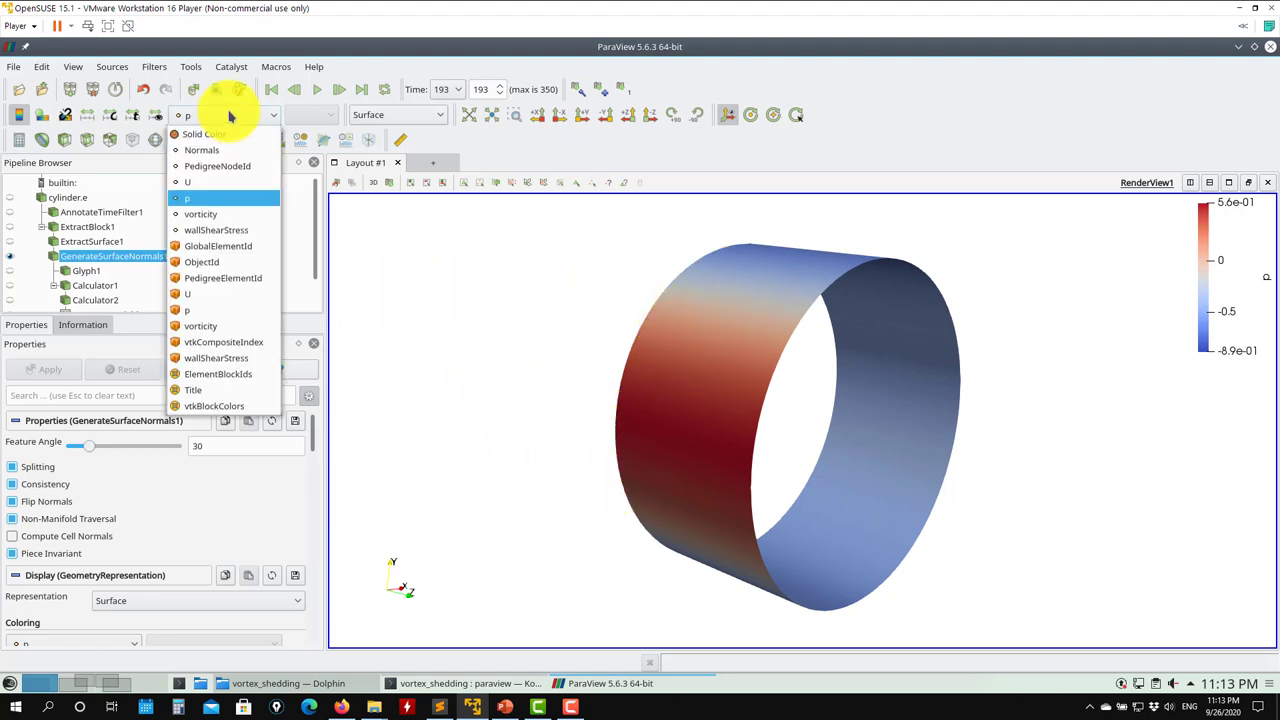
click(203, 198)
click(86, 271)
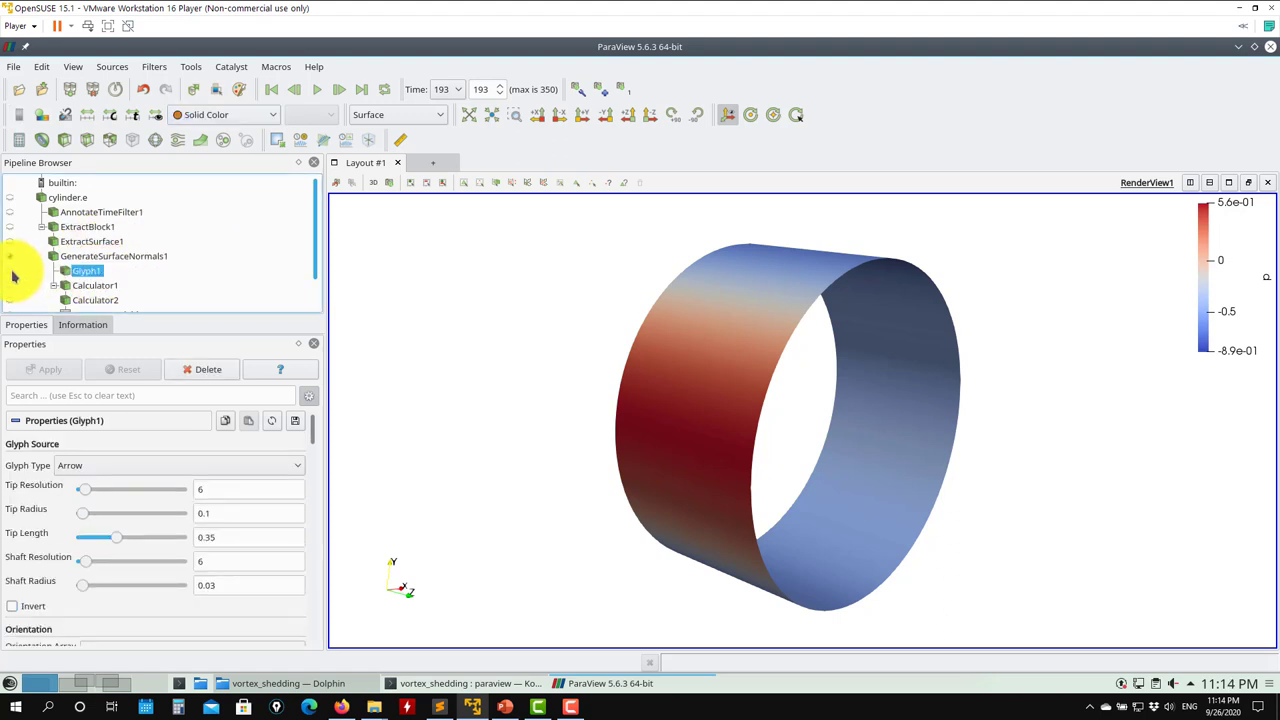
click(13, 274)
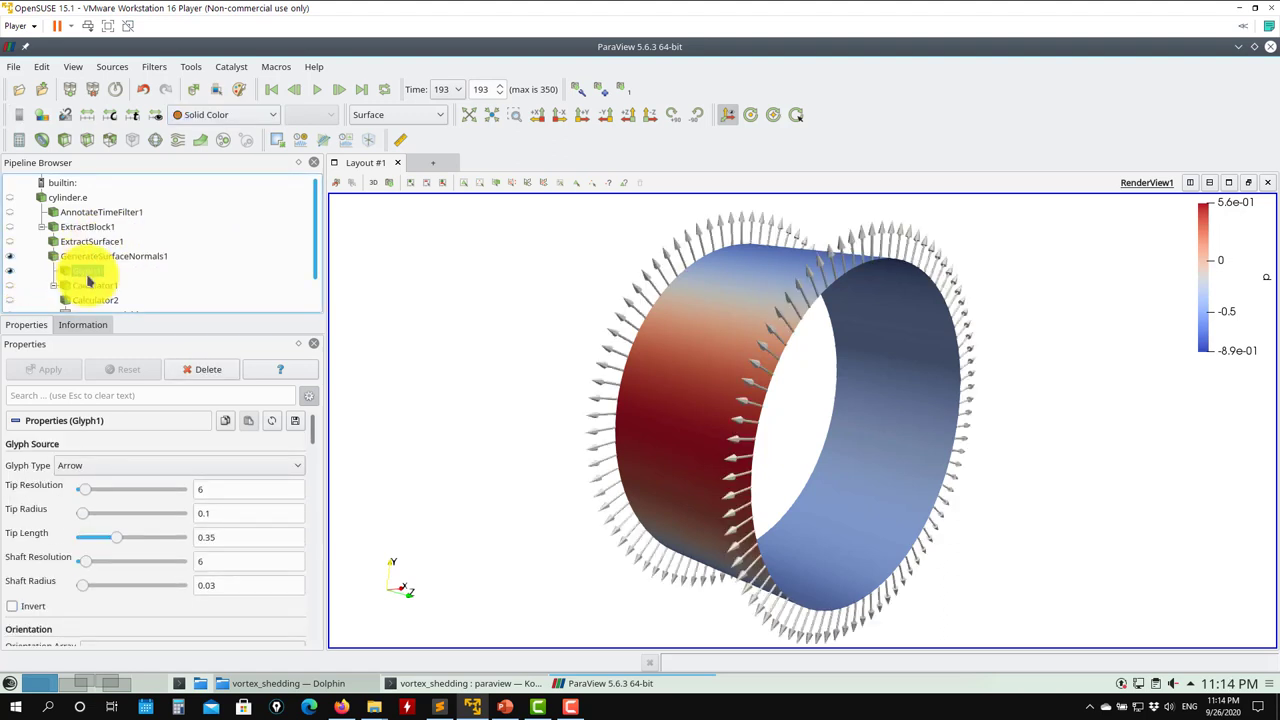
Try orienting the Glyph1 arrows by the U array, and set the orientation array back to Normals
scroll(313, 430, down, 3)
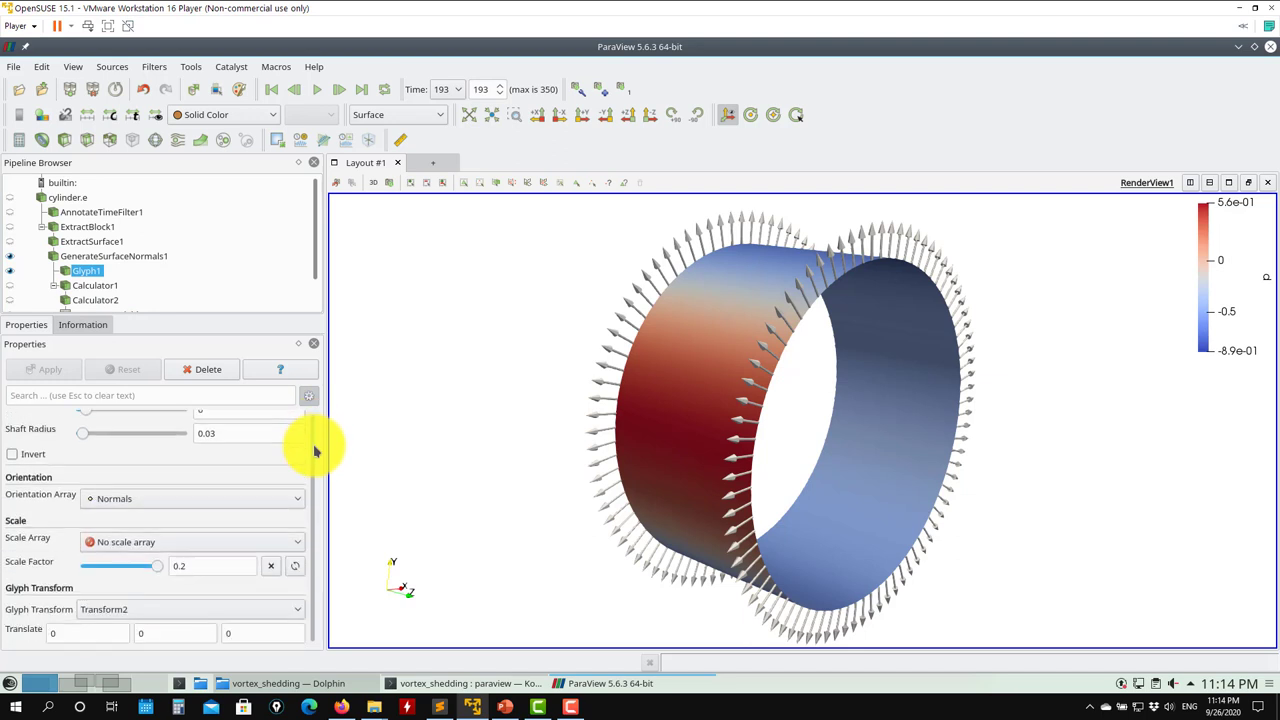
click(138, 499)
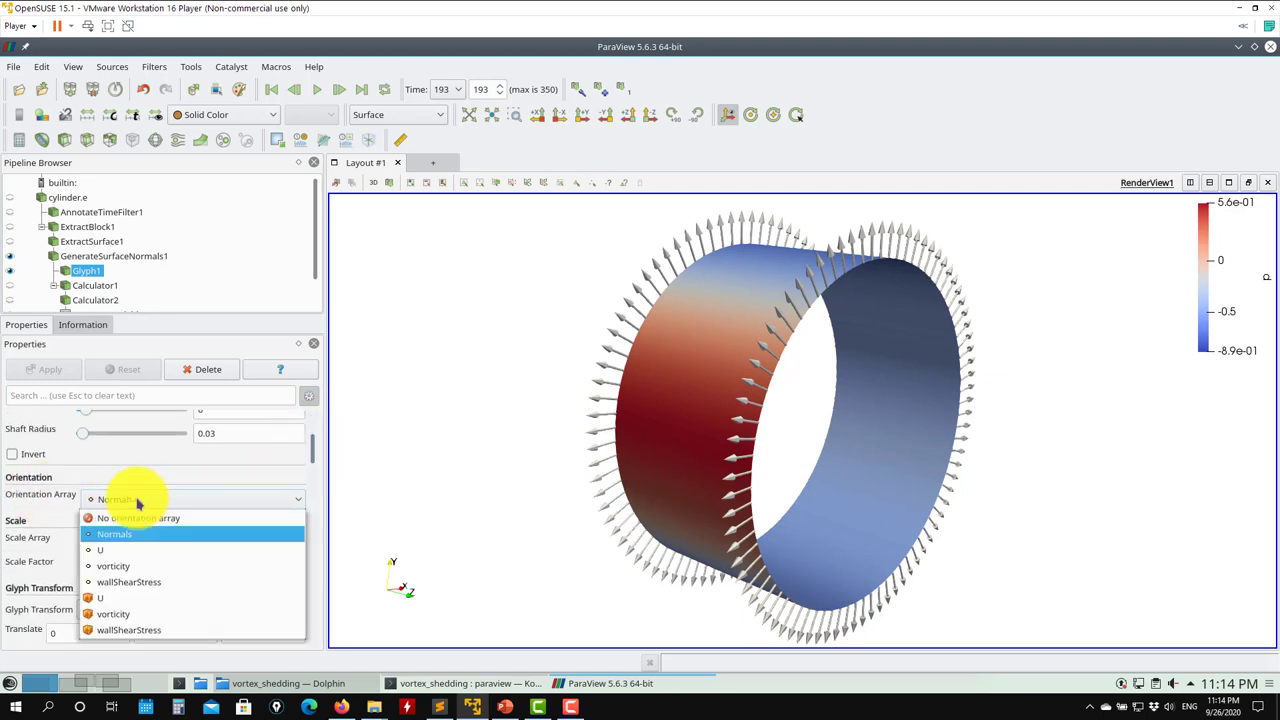
click(103, 550)
click(96, 371)
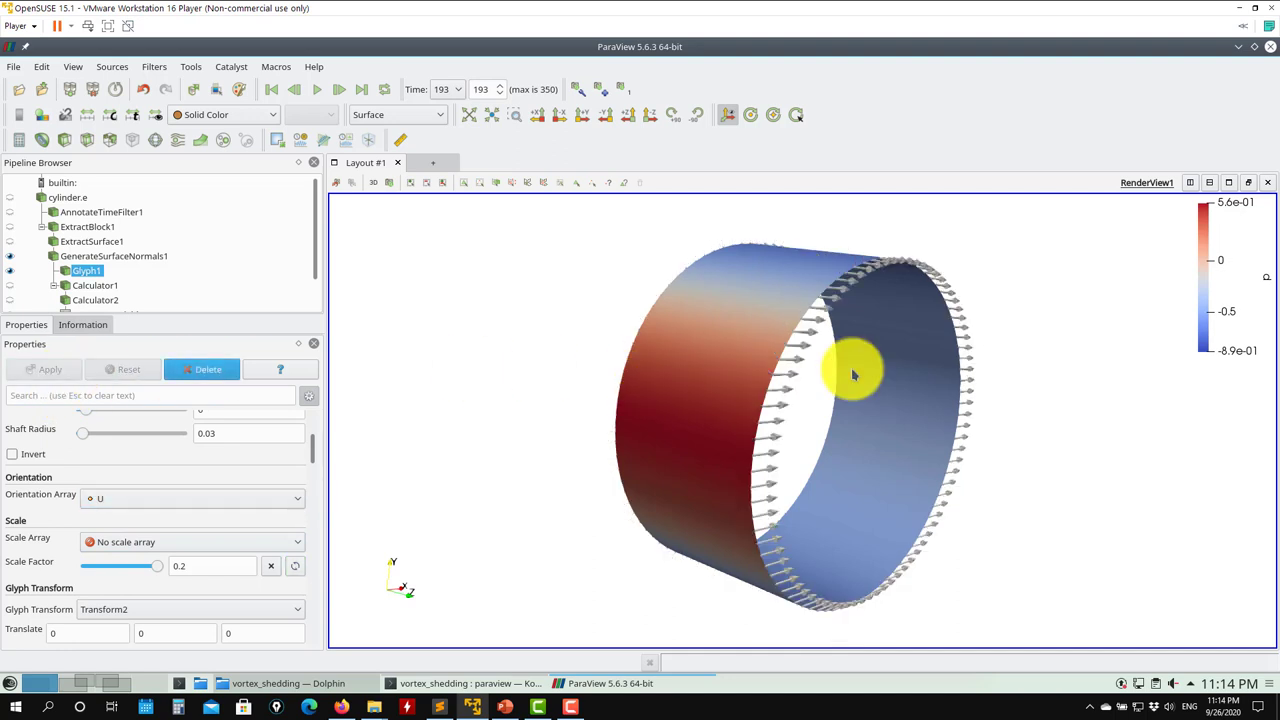
click(152, 500)
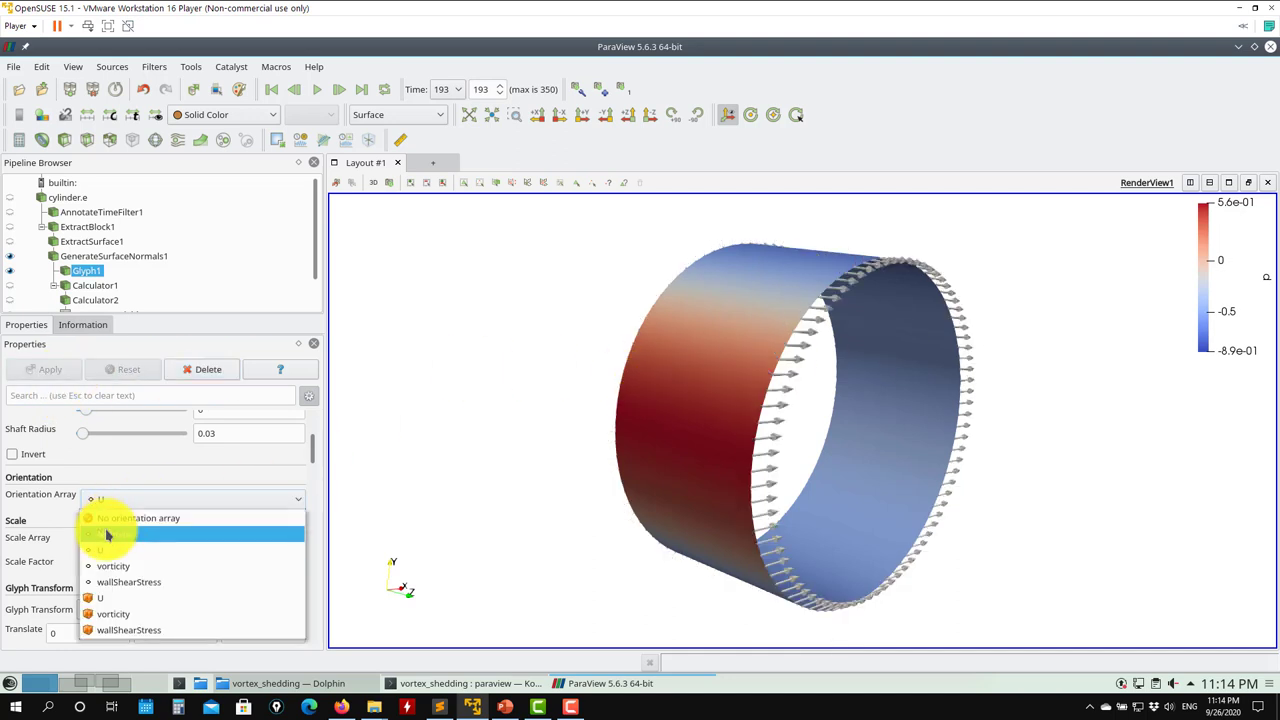
click(105, 520)
click(46, 369)
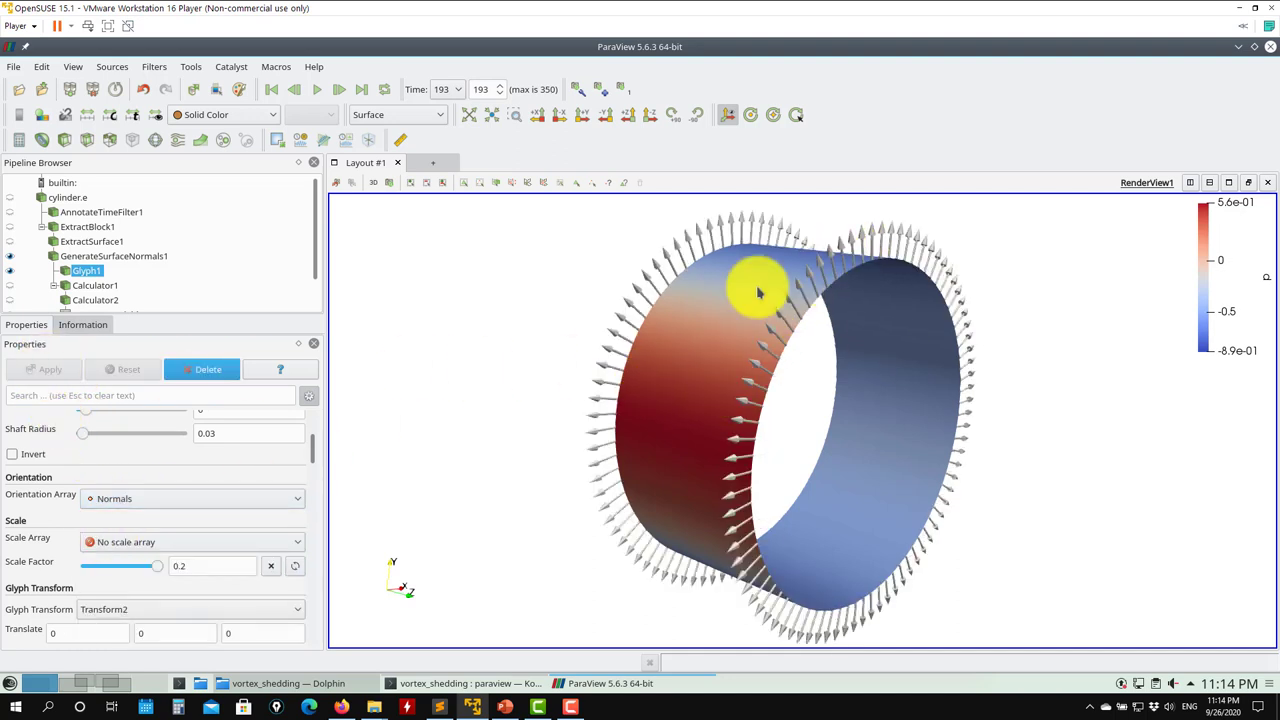
Turn off Flip Normals for GenerateSurfaceNormals1 and apply the change
scroll(313, 456, up, 3)
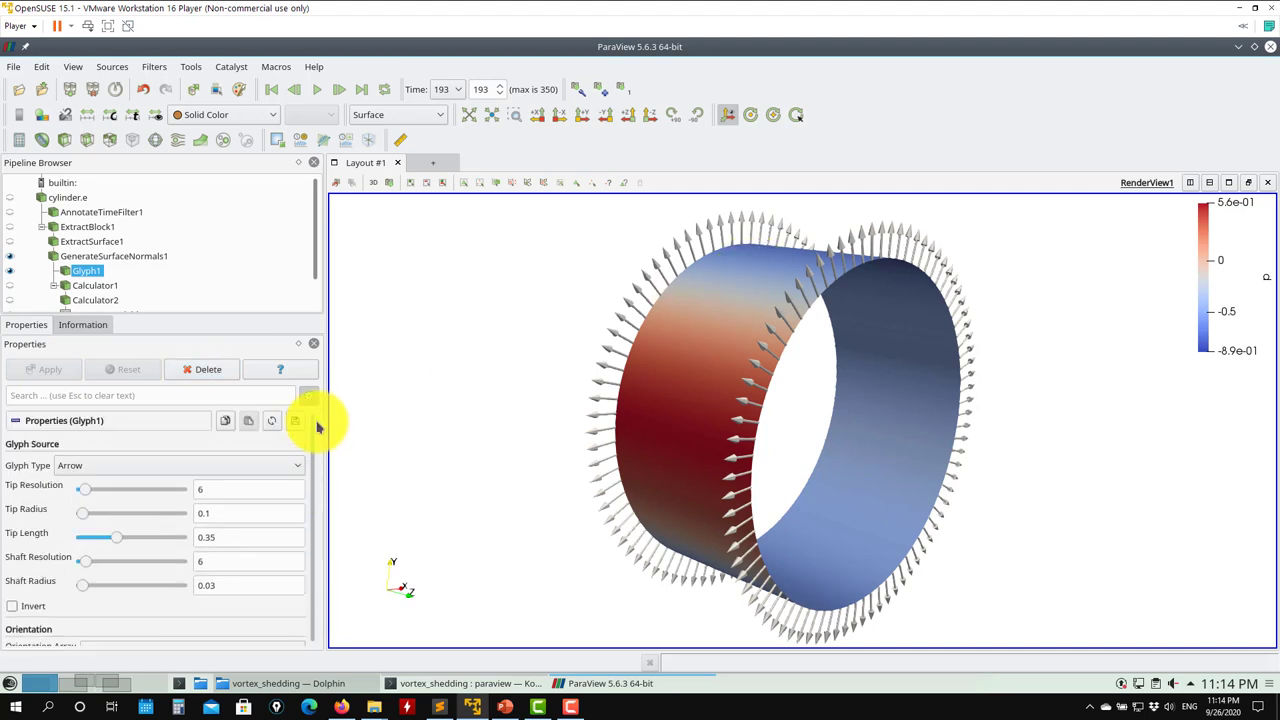
scroll(314, 423, down, 2)
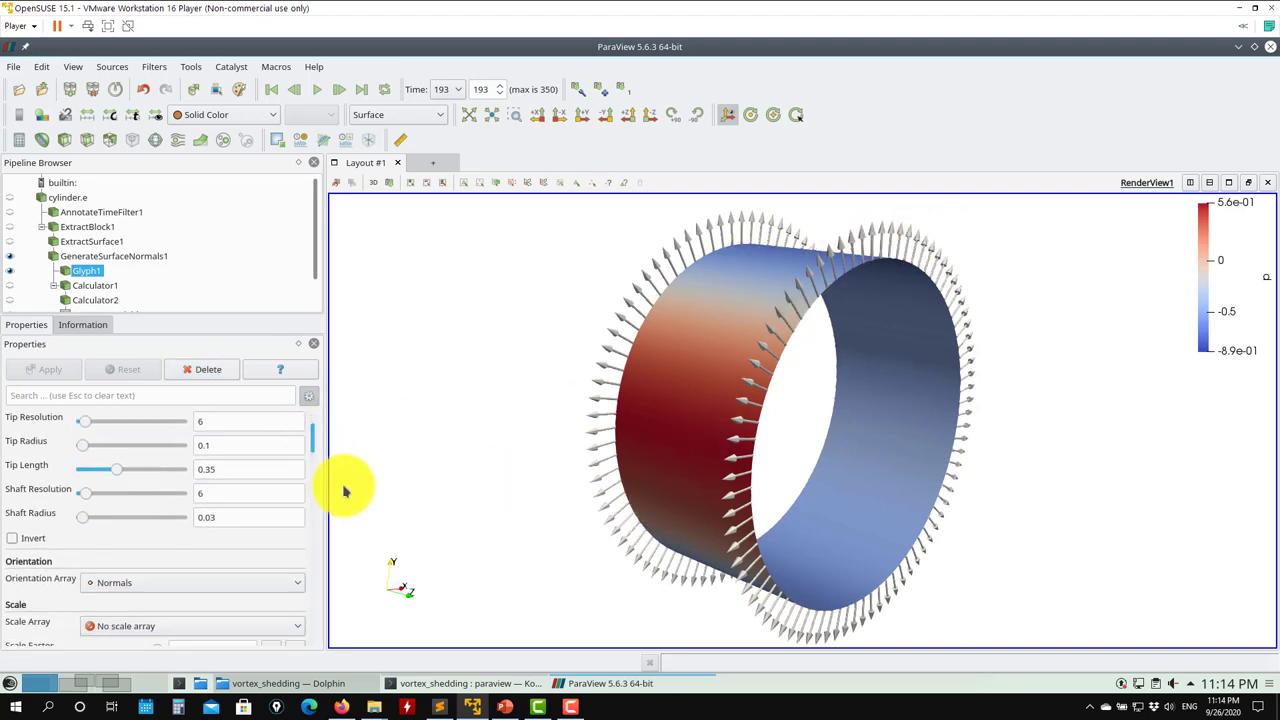
mouse_move(315, 440)
mouse_down()
mouse_move(323, 486)
mouse_move(318, 422)
mouse_up()
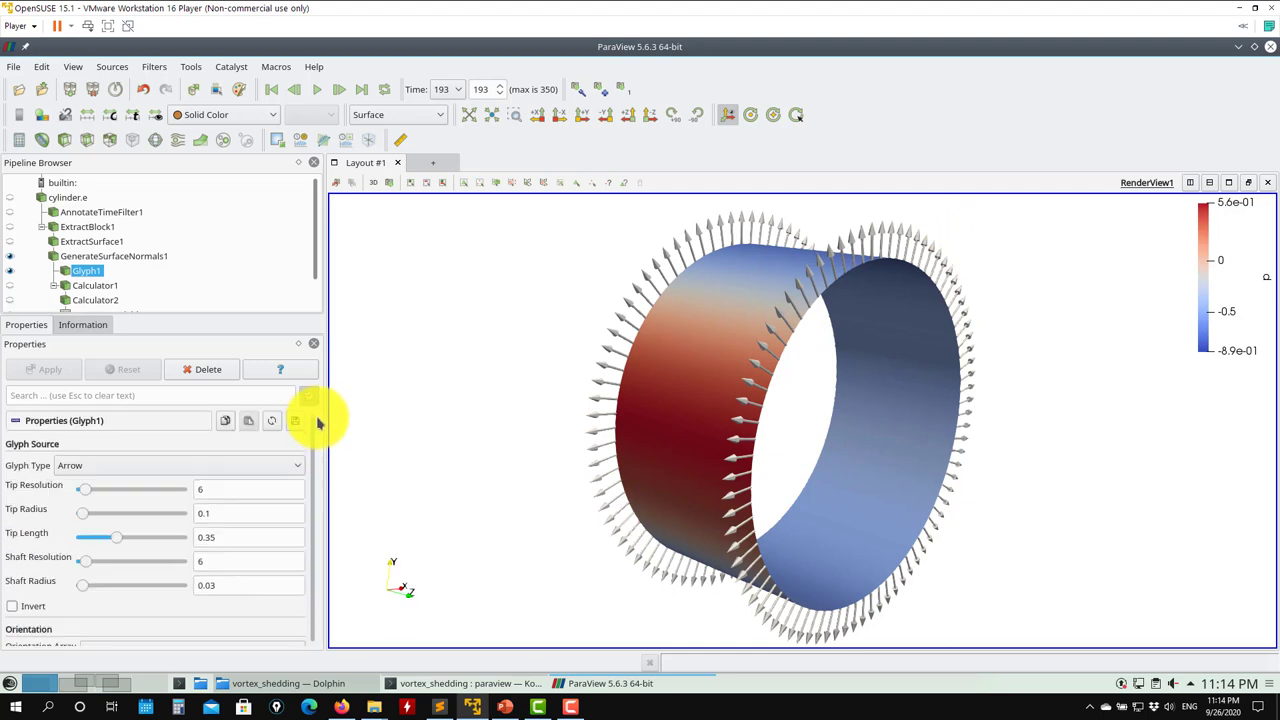
click(149, 254)
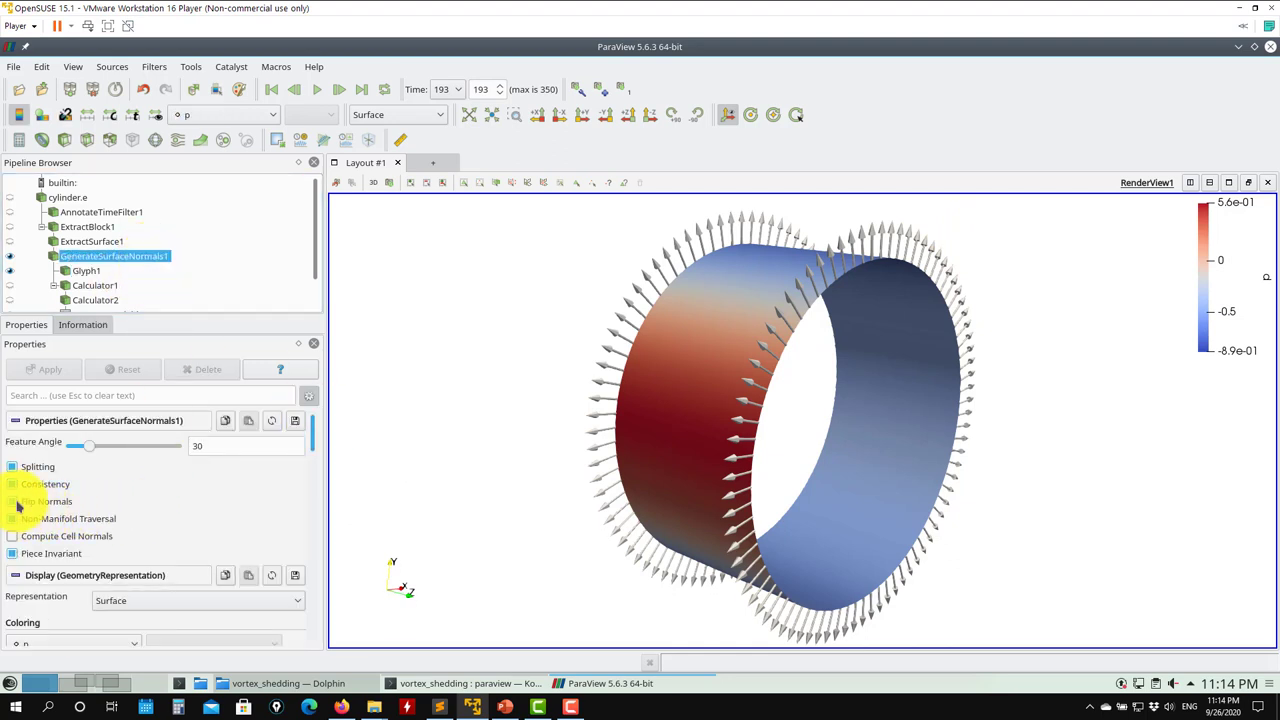
click(50, 370)
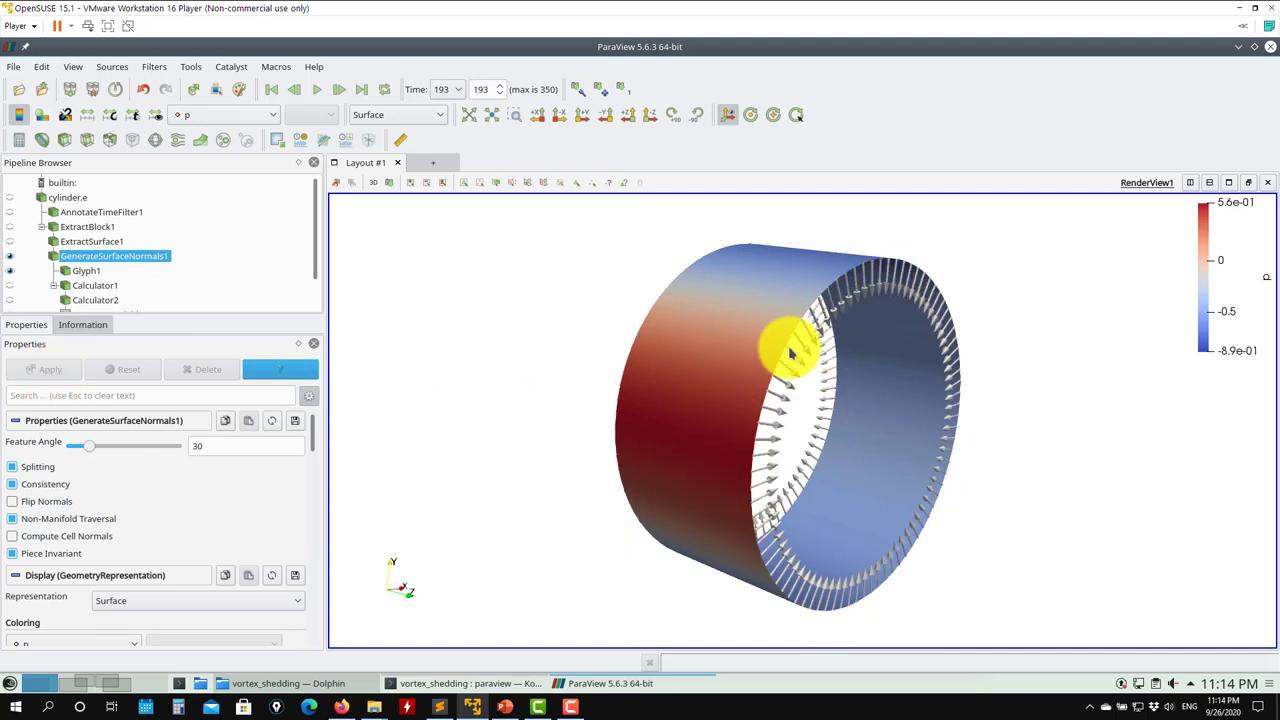
Turn on Flip Normals for GenerateSurfaceNormals1, apply it, and inspect the arrow directions around the cylinder
click(35, 502)
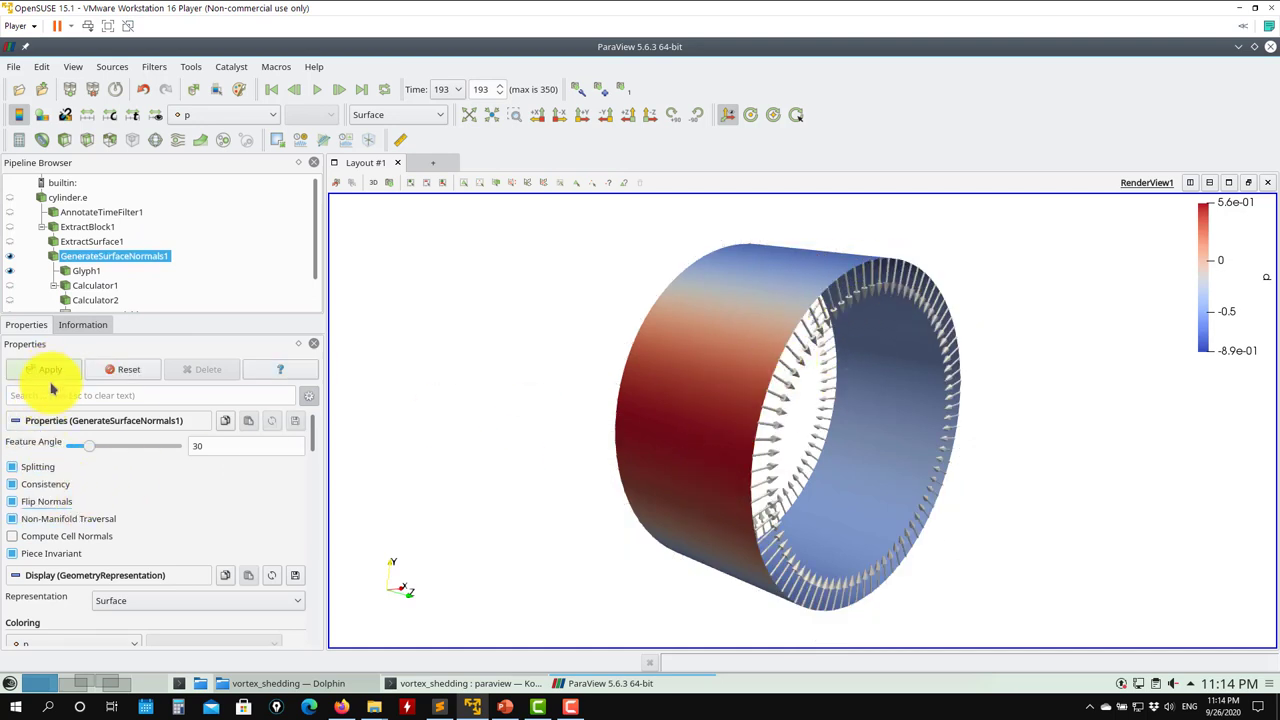
click(45, 372)
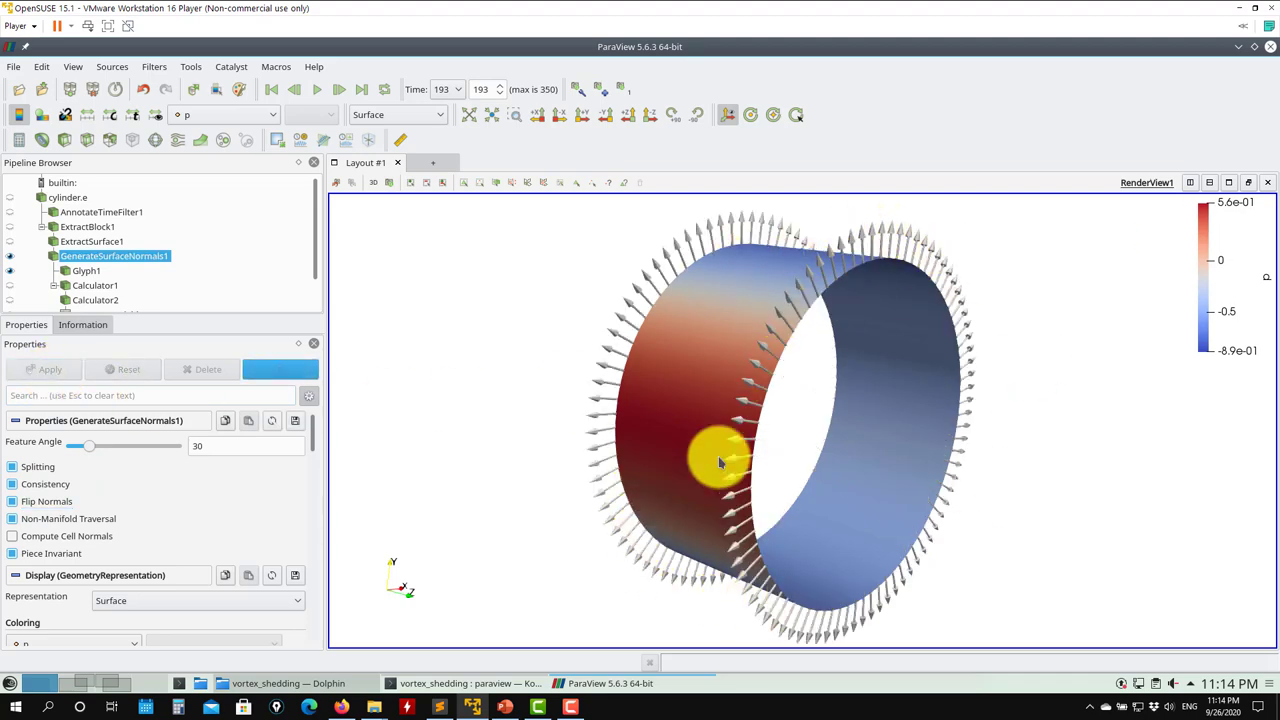
drag(723, 374, 661, 455)
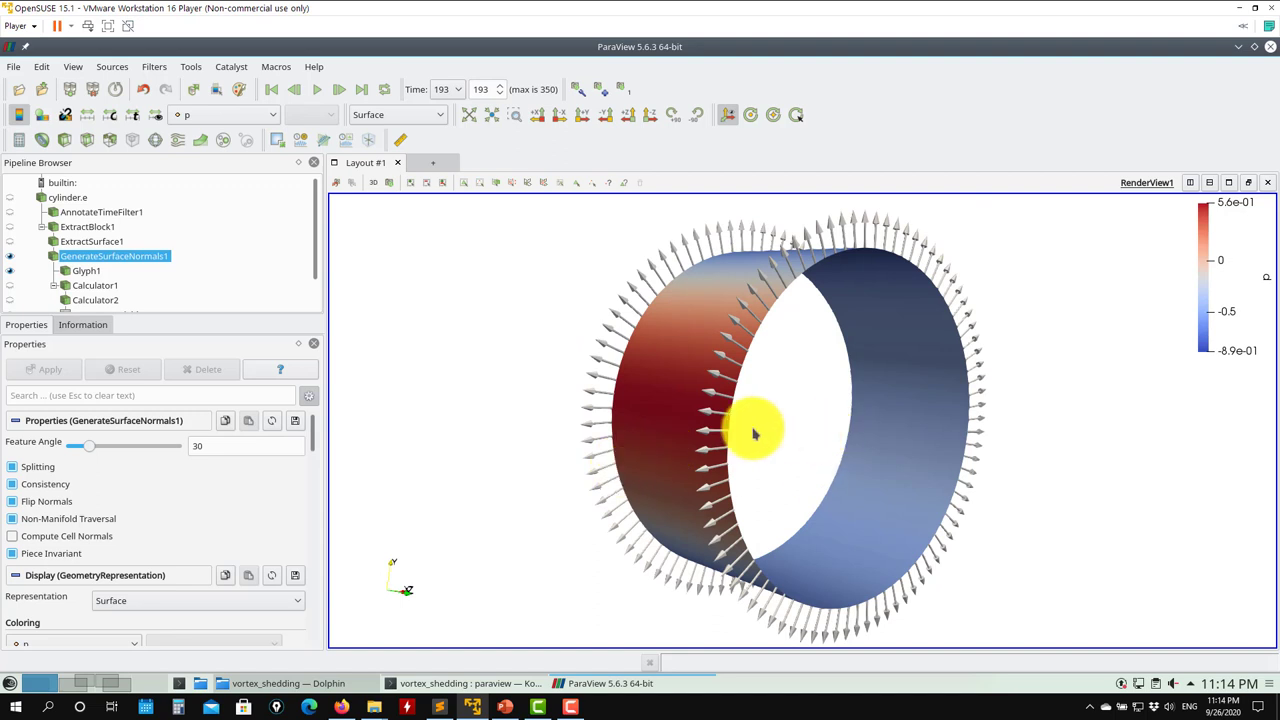
drag(757, 429, 714, 346)
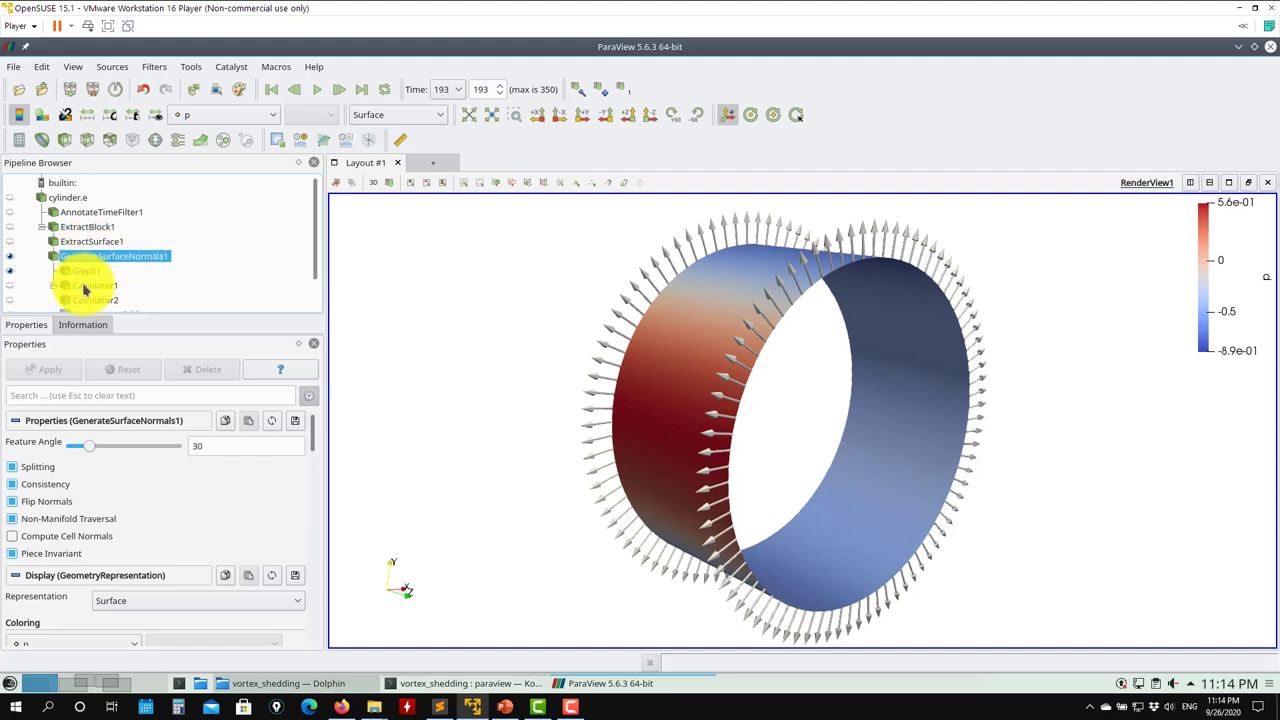
Display Calculator1 in place of the normals surface and review its lift formula and the lift colouring on the cylinder
click(88, 285)
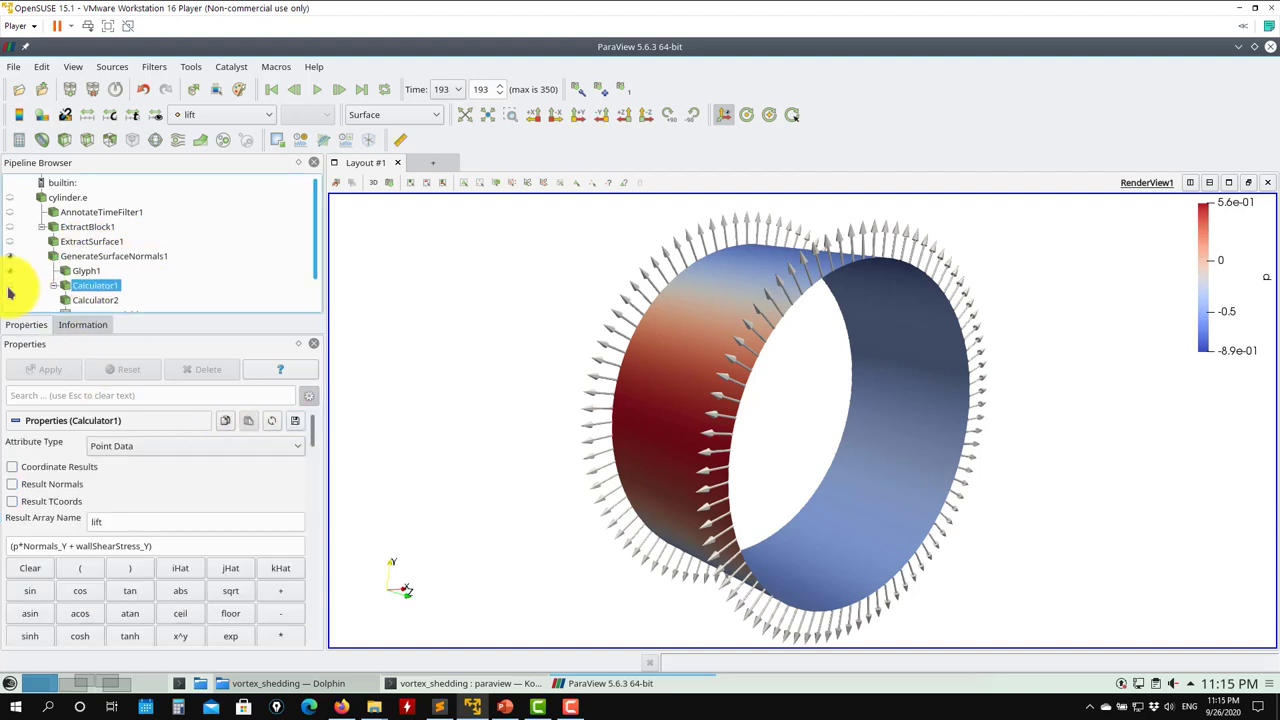
click(9, 285)
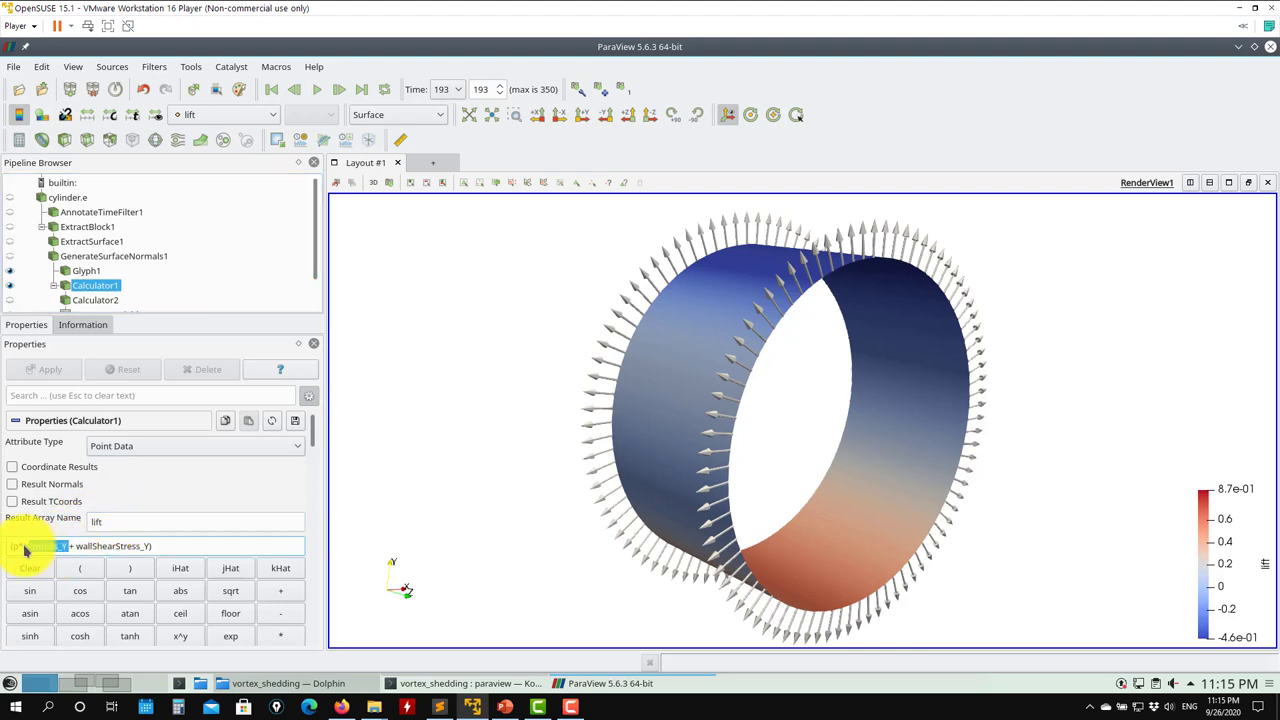
drag(640, 531, 537, 529)
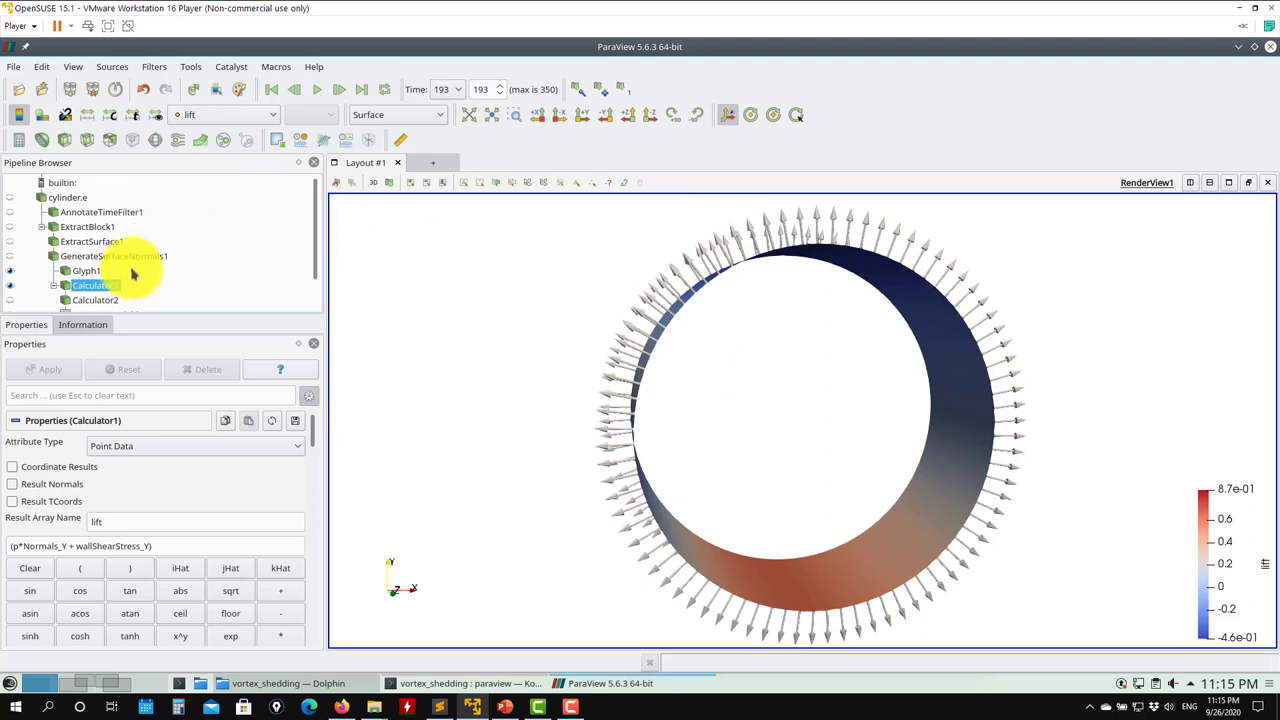
Review the orientation and scale settings of Glyph1 and compare its arrows with the cylinder surface
click(82, 271)
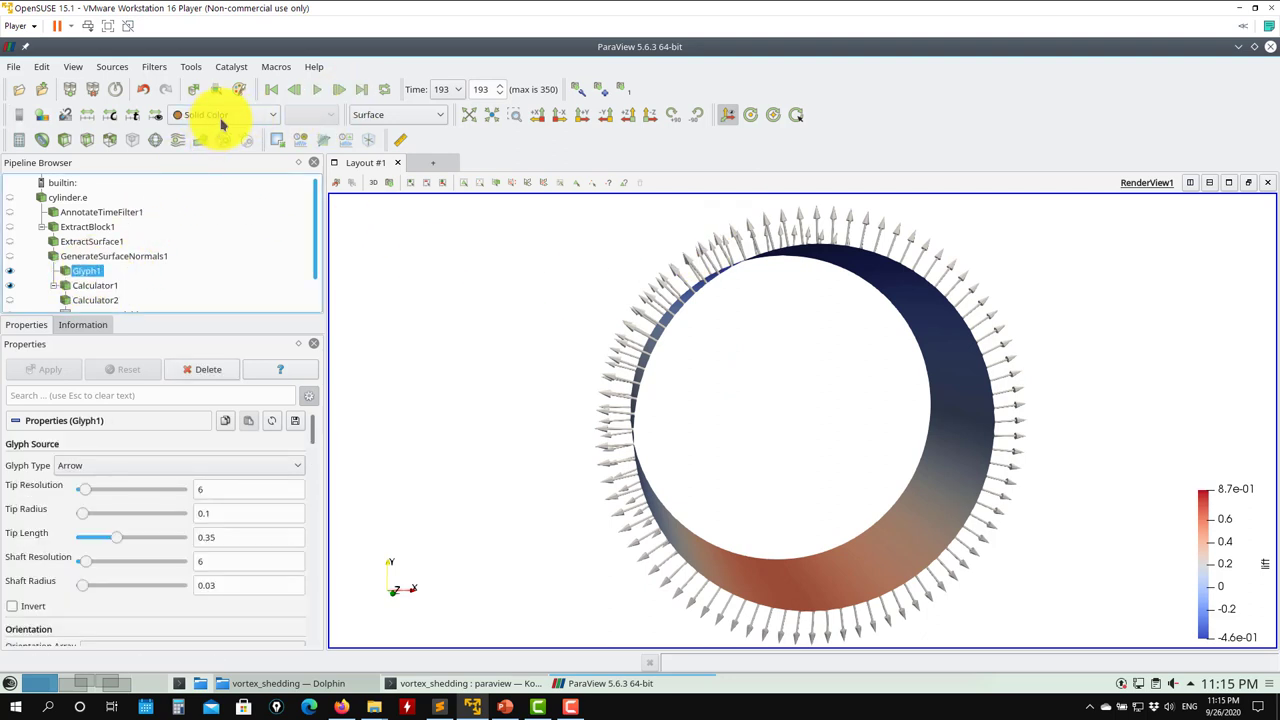
scroll(310, 452, down, 5)
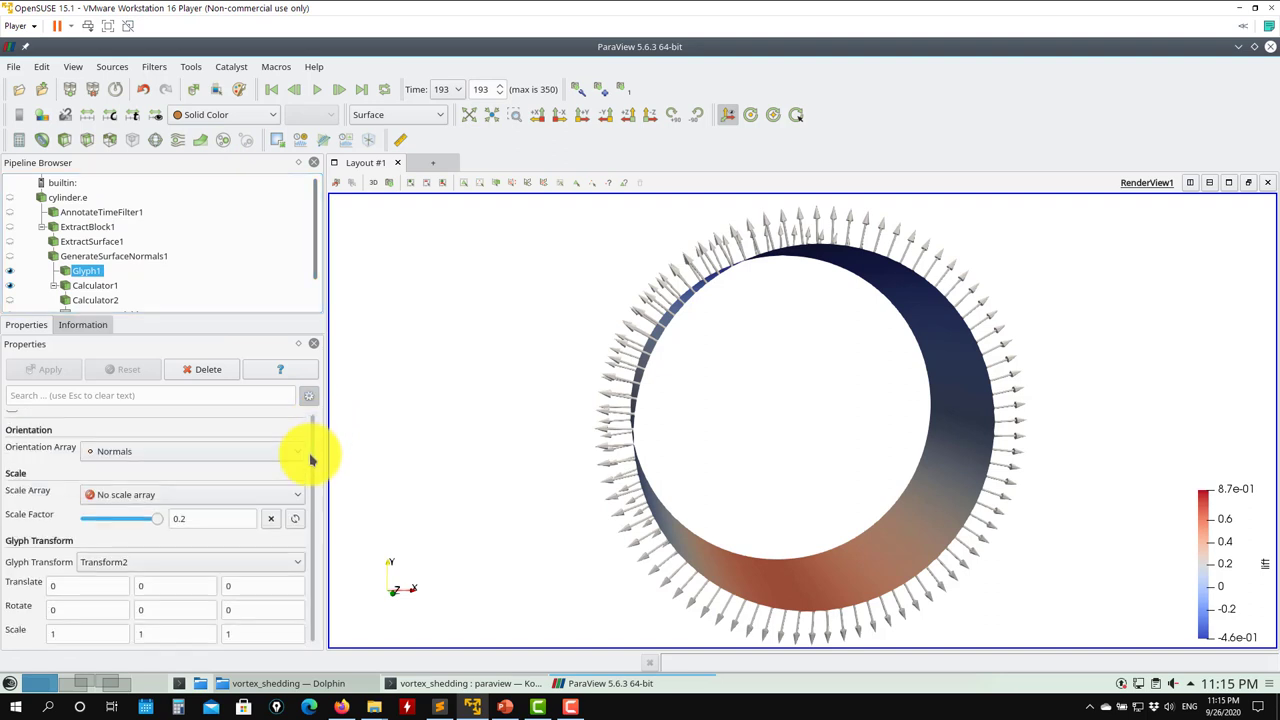
scroll(312, 430, up, 5)
scroll(318, 449, down, 4)
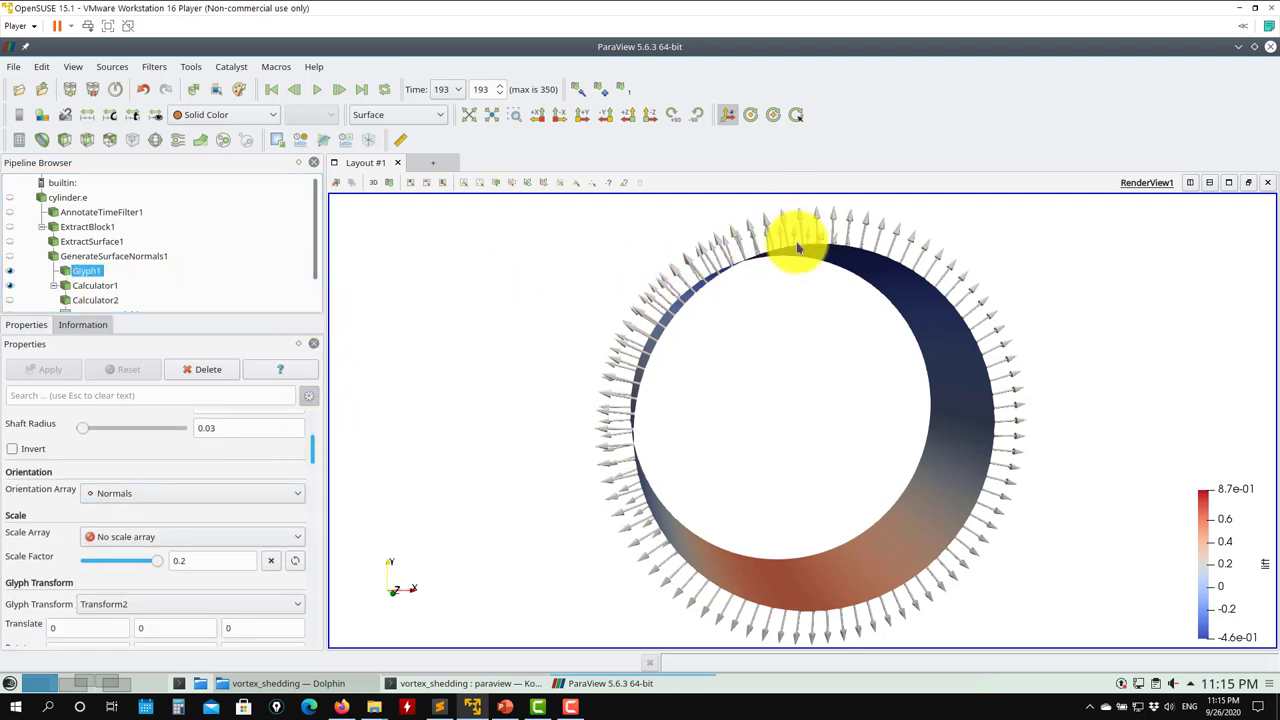
drag(734, 320, 677, 306)
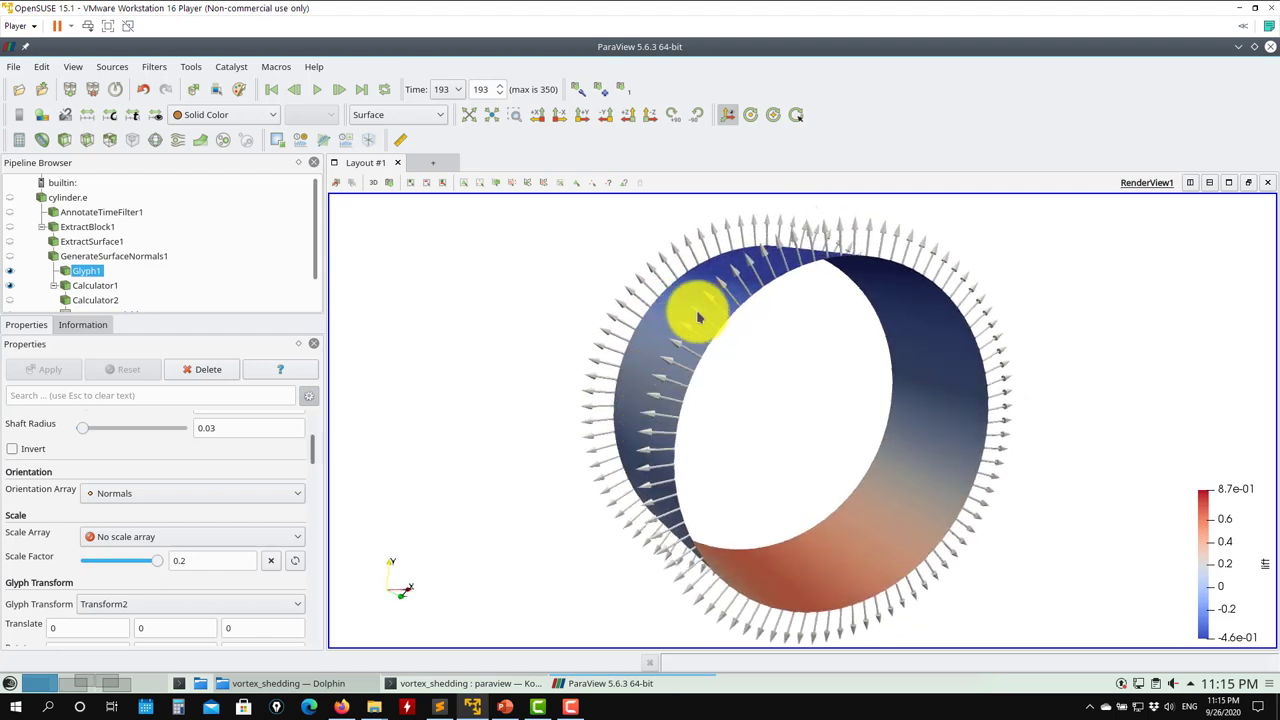
Return to Calculator1, examine the lift distribution around the cylinder, and play the animation up to time step 226
click(90, 286)
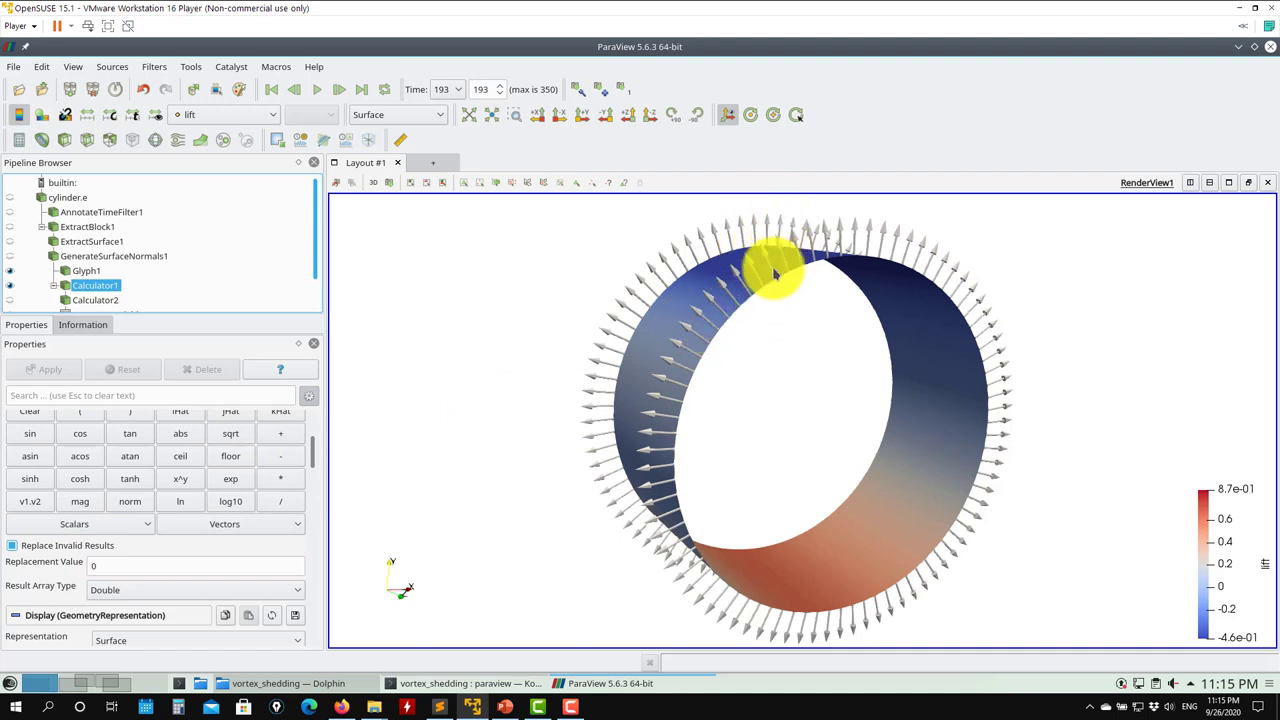
drag(651, 349, 806, 360)
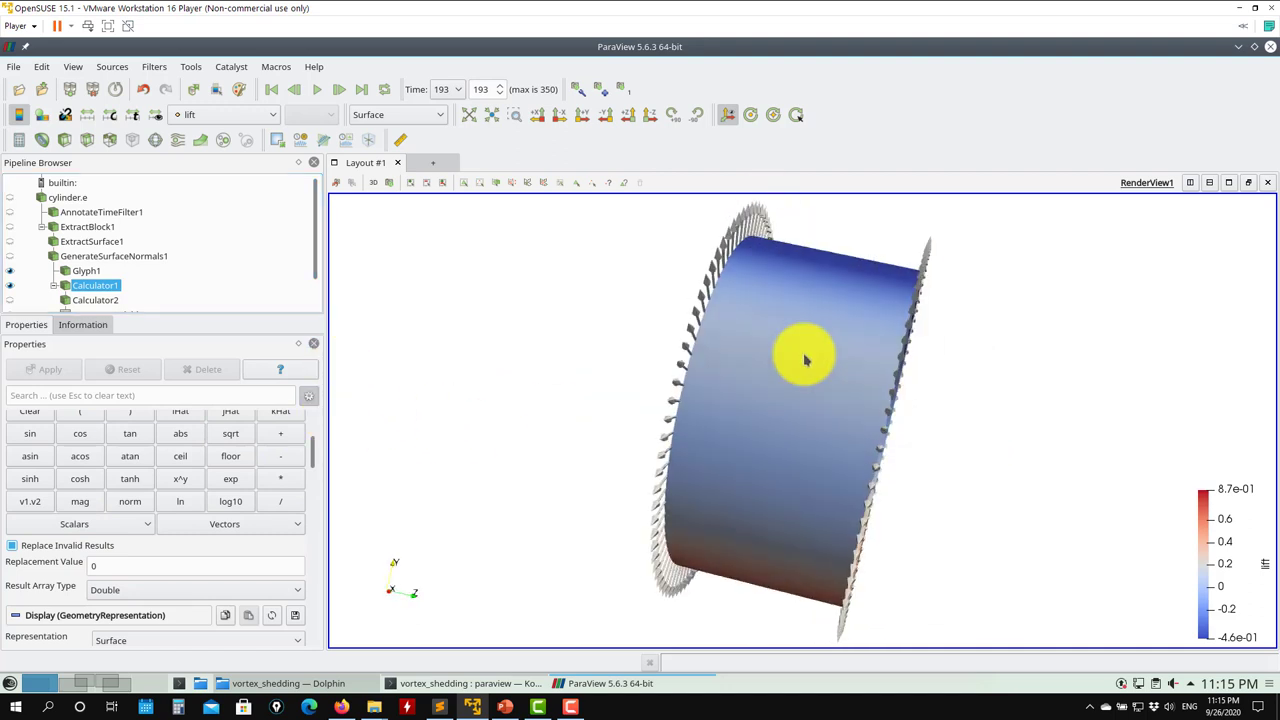
drag(1010, 498, 900, 352)
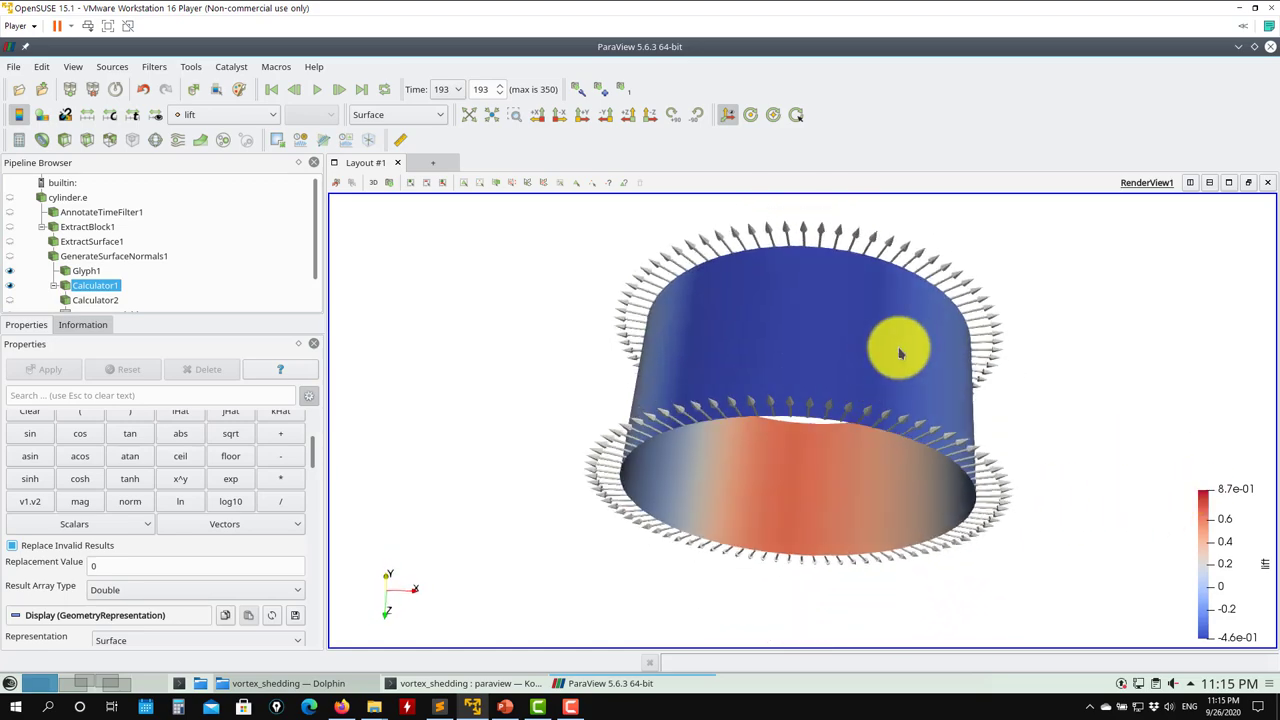
drag(853, 314, 858, 444)
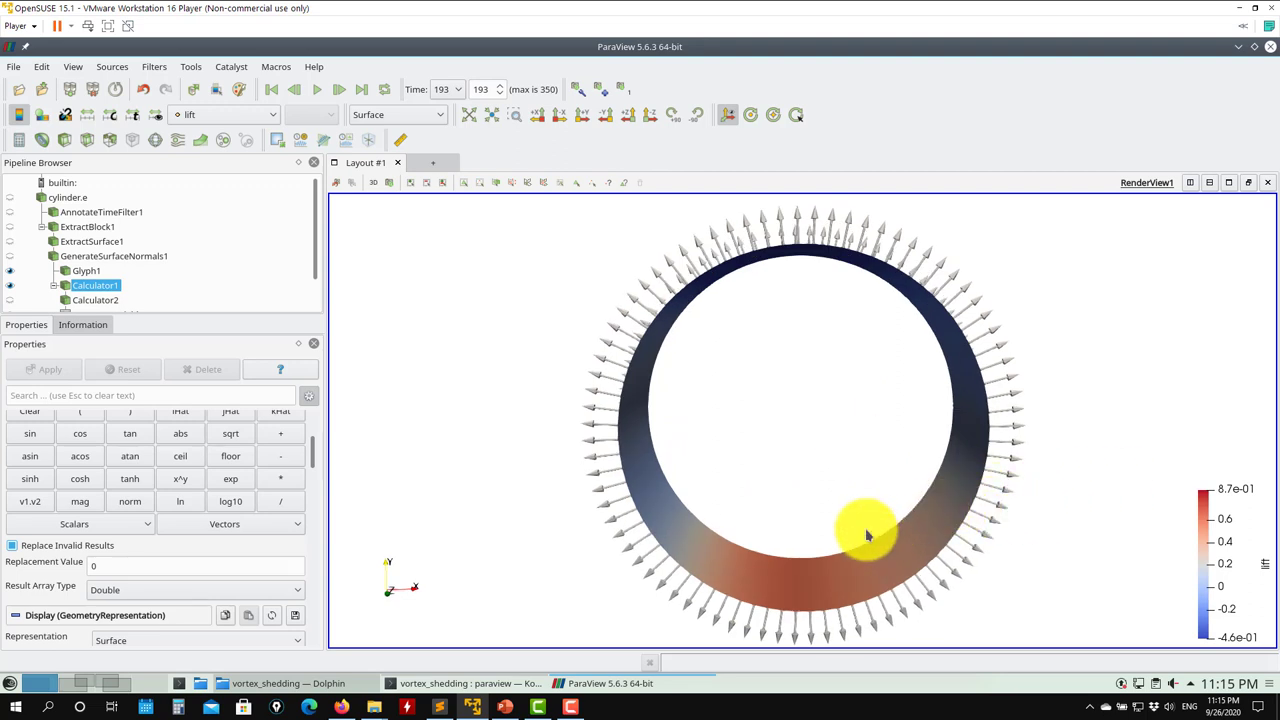
drag(867, 535, 690, 410)
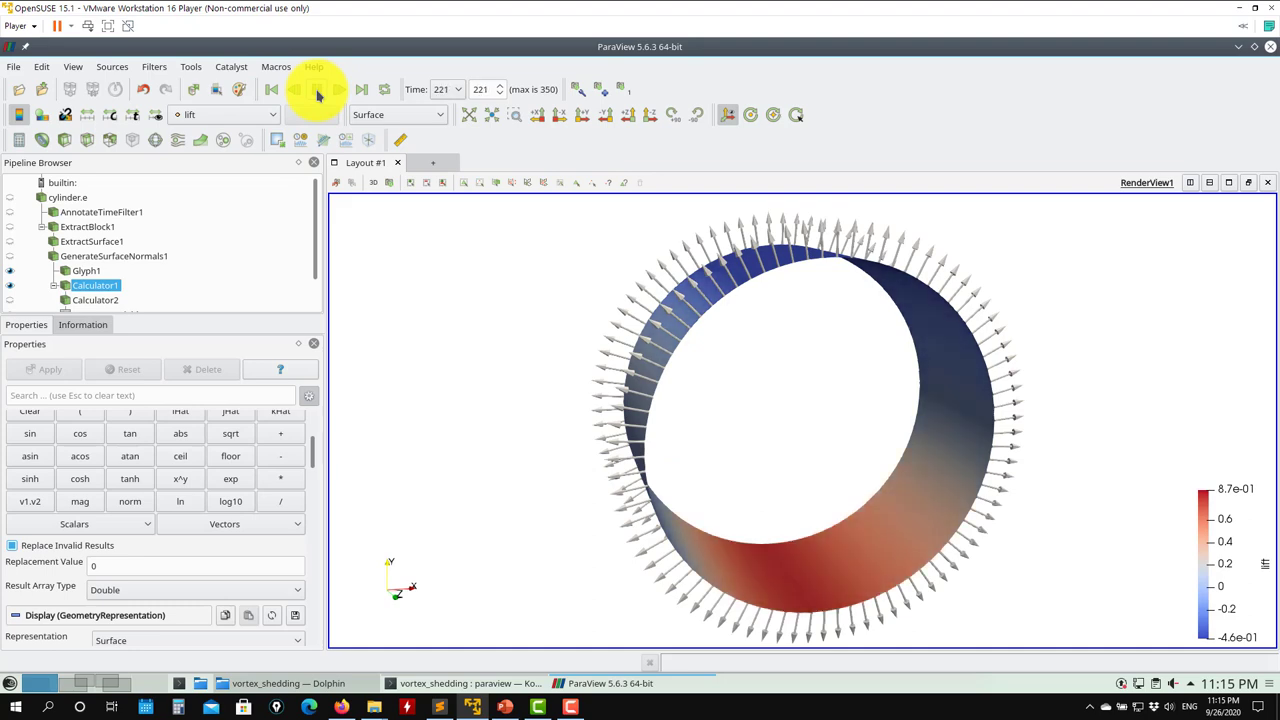
click(318, 89)
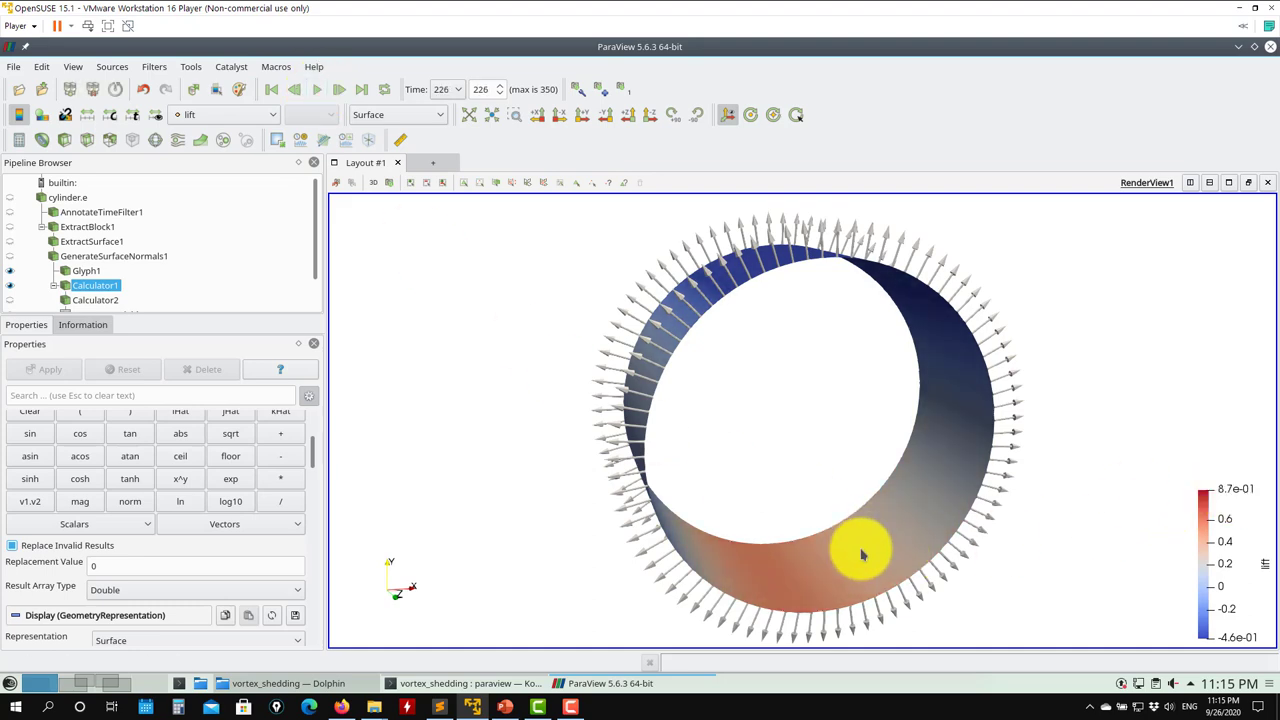
drag(1223, 646, 792, 358)
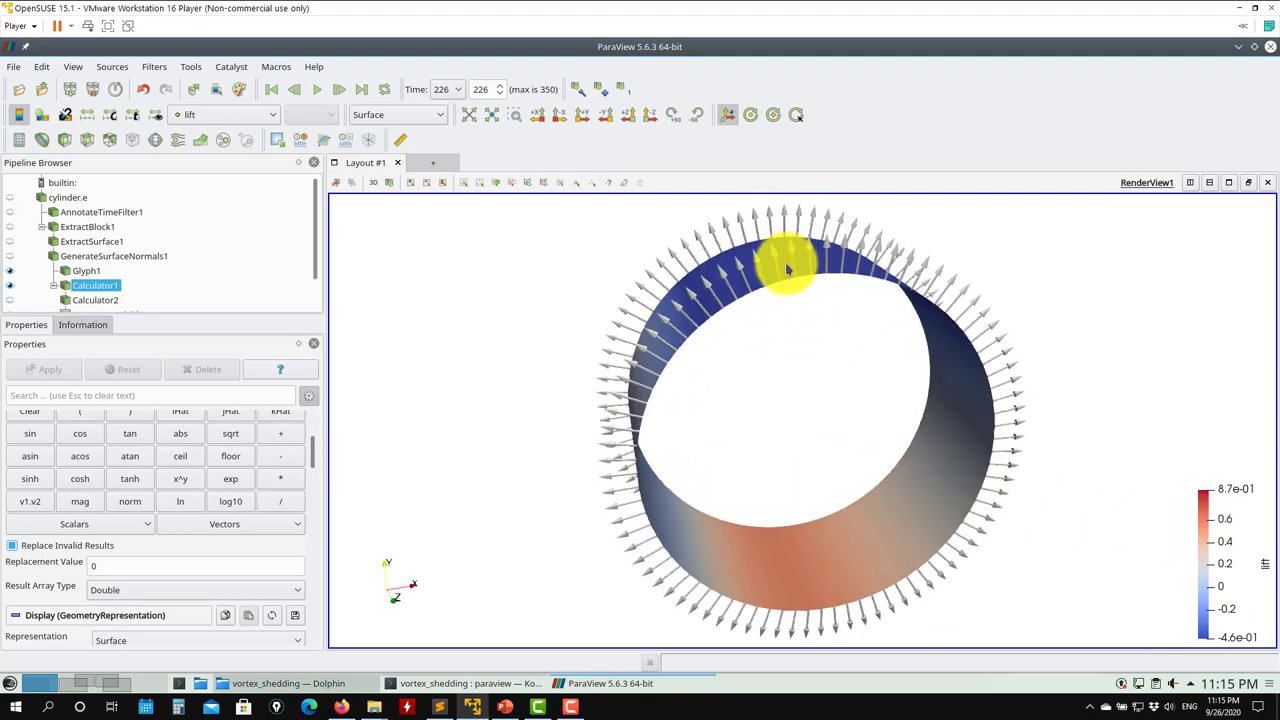
drag(786, 268, 800, 477)
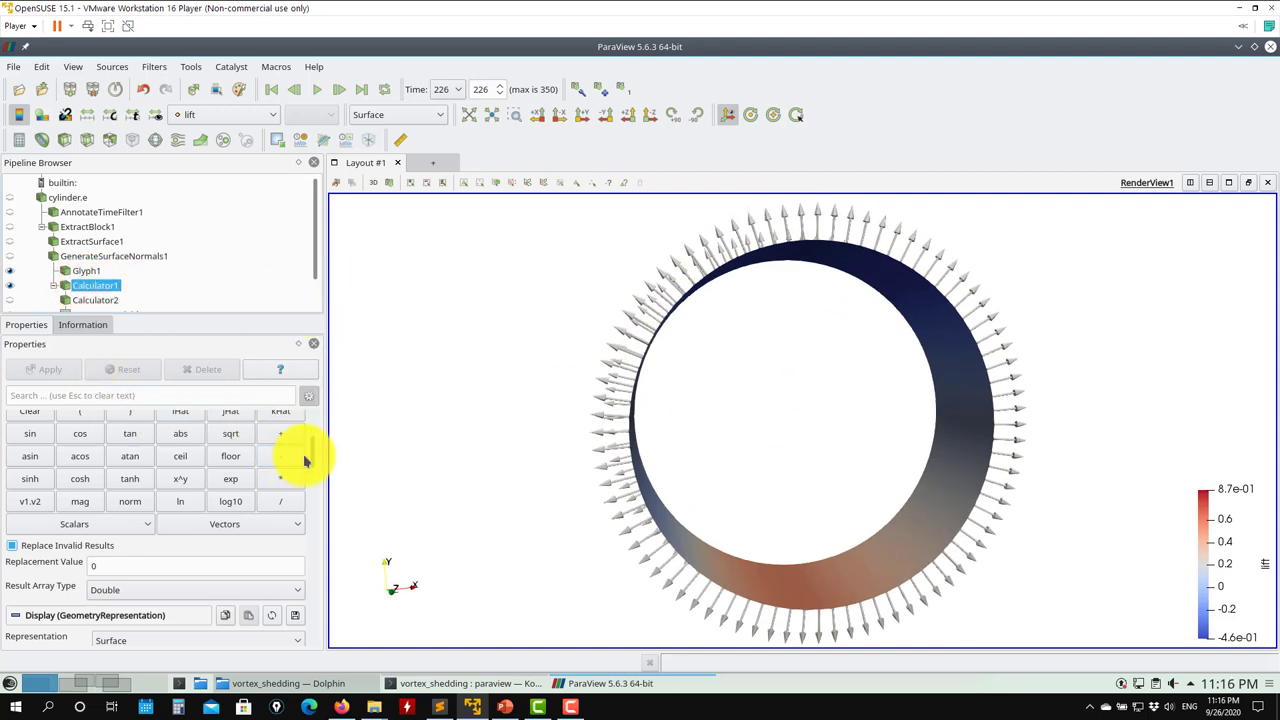
Try multiplying wallShearStress_Y by 0 in the Calculator1 lift formula, then restore (p*Normals_Y + wallShearStress_Y) and apply it
scroll(310, 450, up, 1)
drag(310, 450, 309, 434)
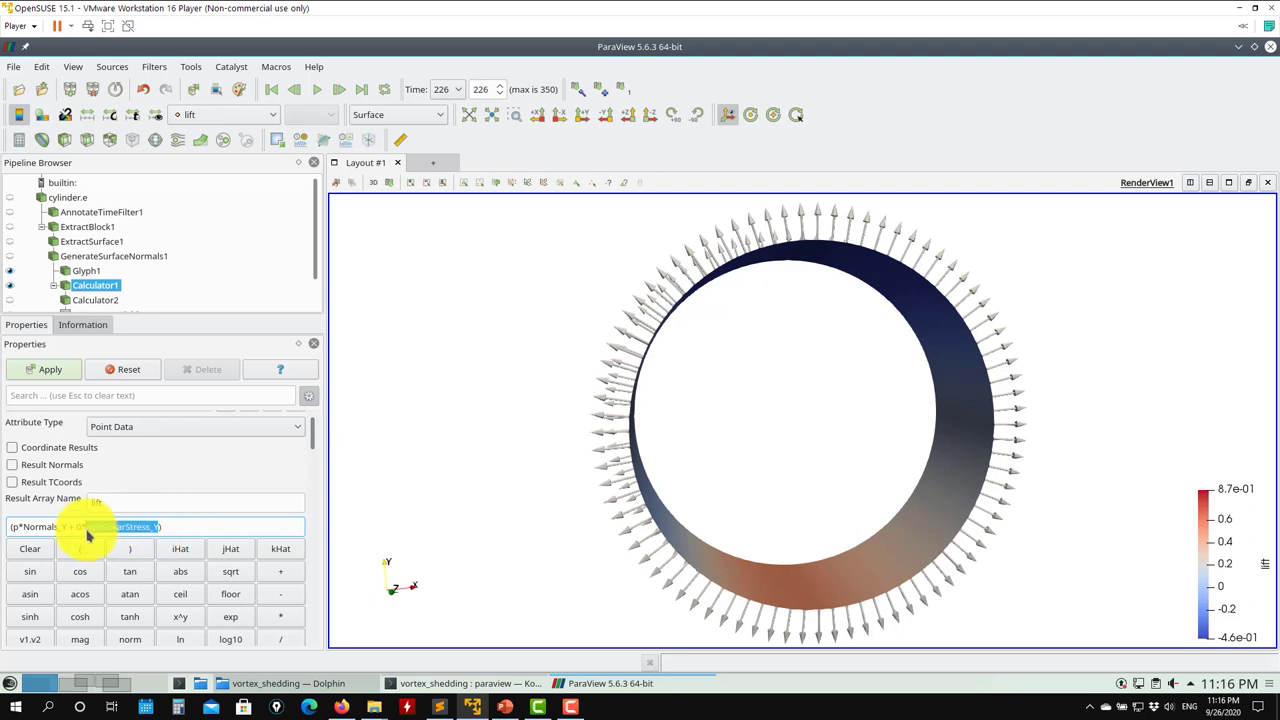
click(64, 374)
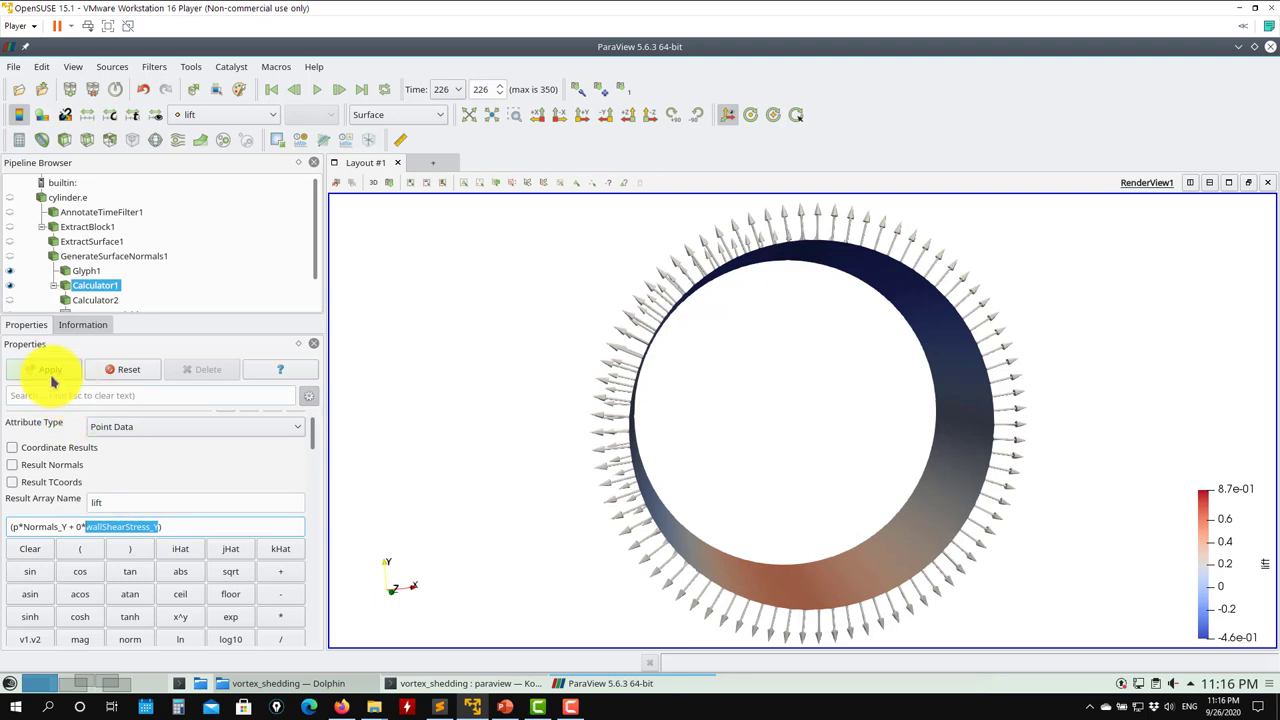
click(85, 528)
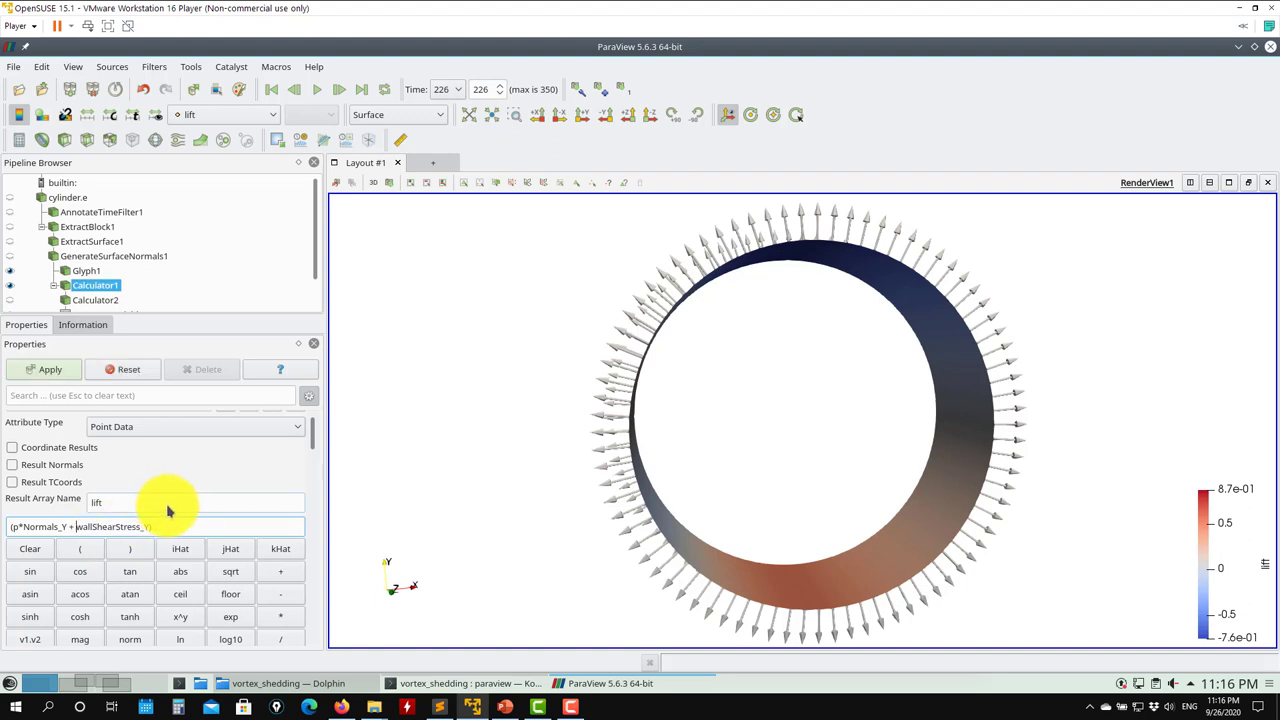
click(67, 372)
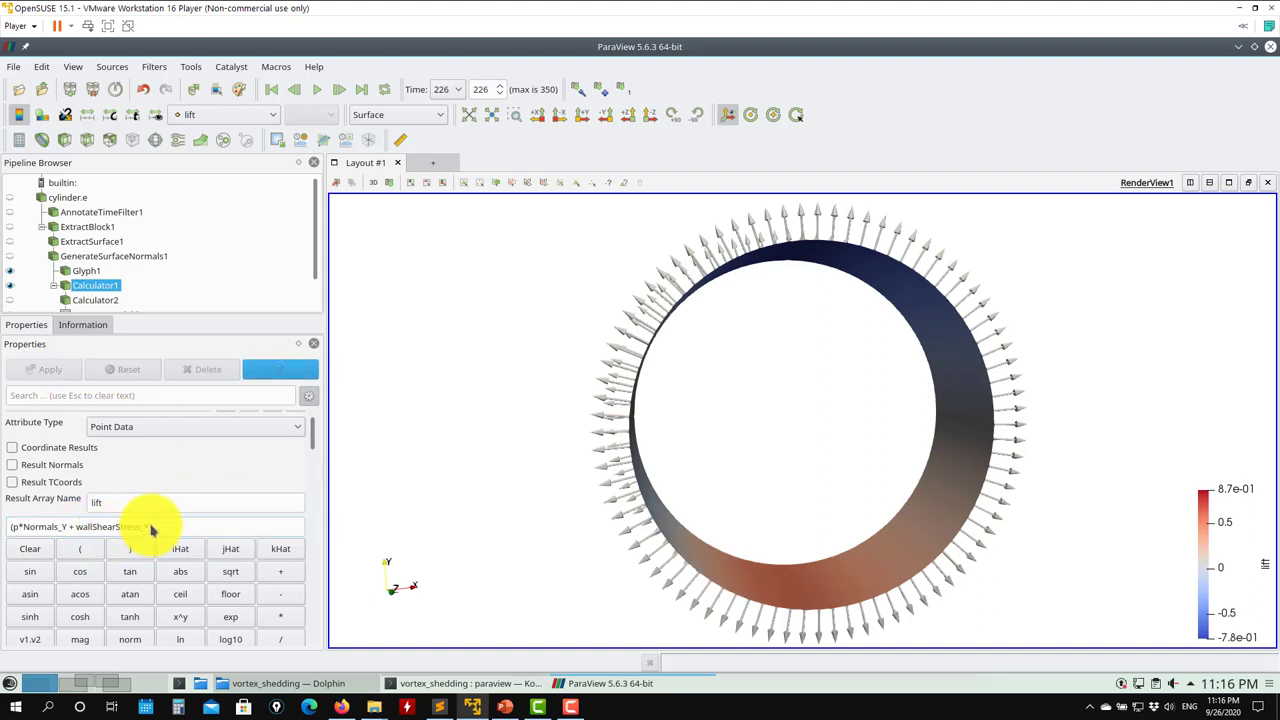
drag(151, 530, 66, 540)
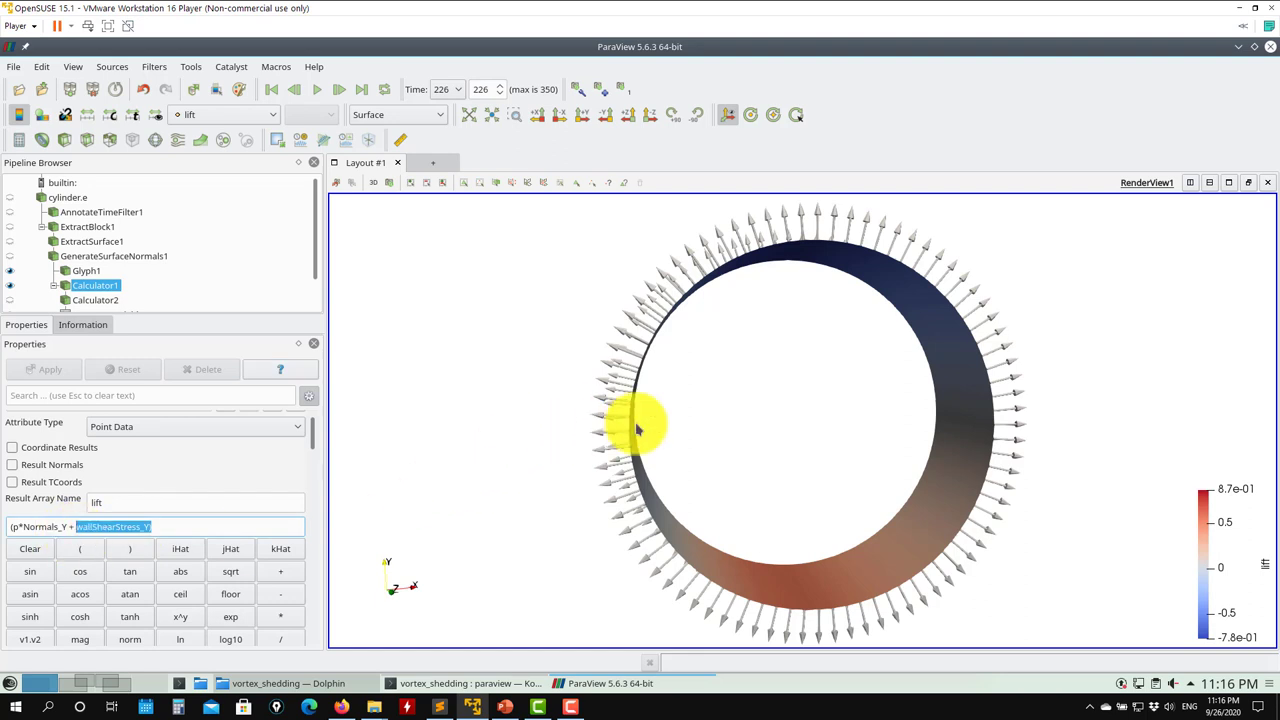
Display Calculator2 in place of Calculator1 and inspect the drag colouring around the cylinder surface
drag(634, 429, 600, 400)
scroll(78, 272, down, 1)
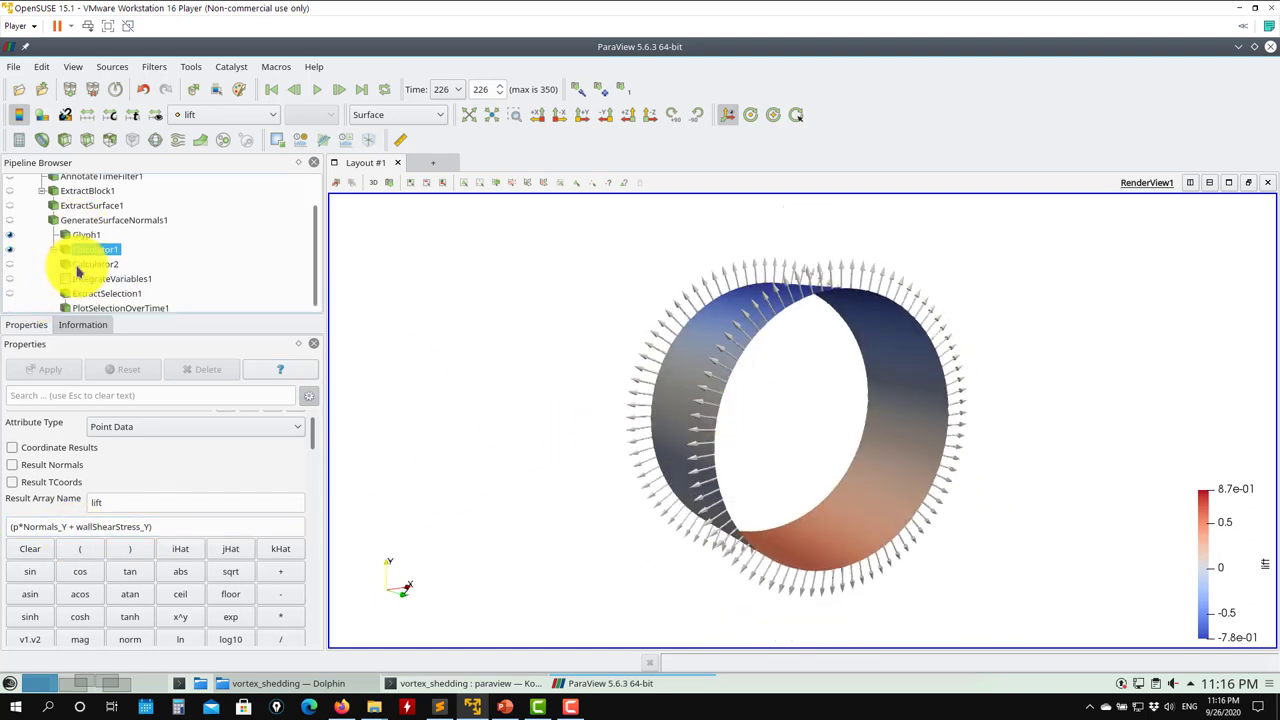
click(86, 265)
click(9, 265)
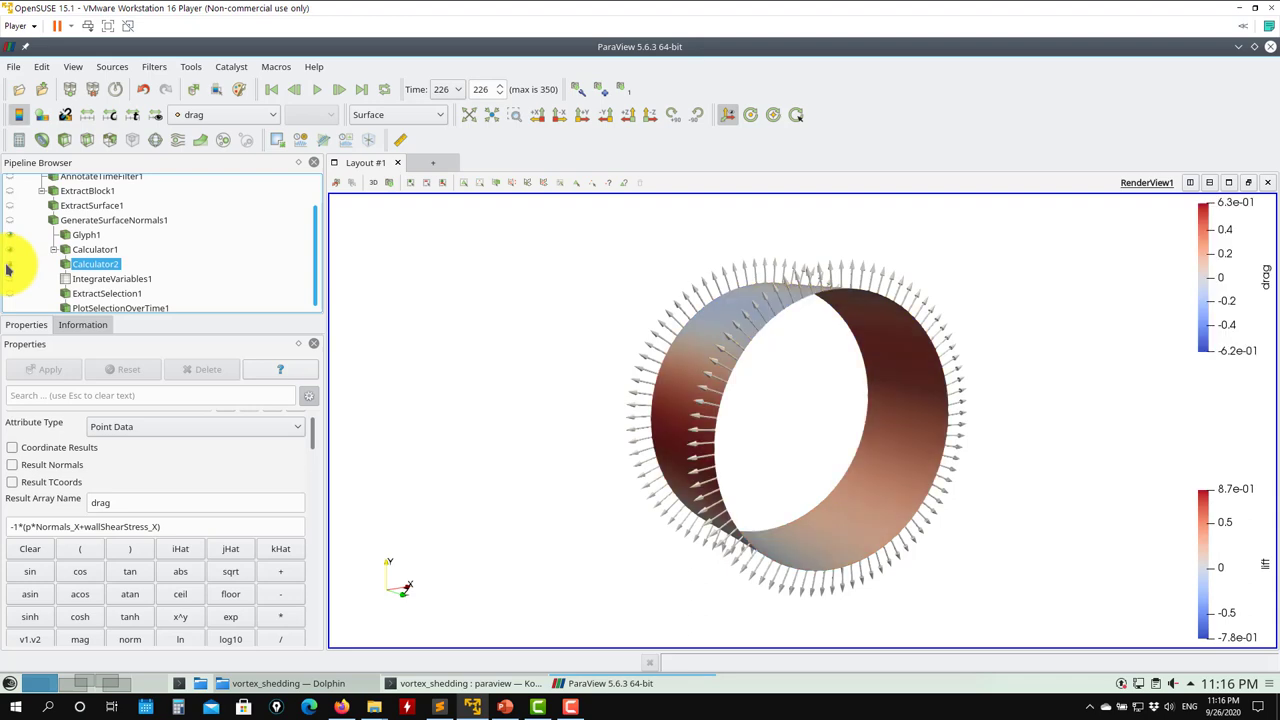
drag(809, 323, 775, 316)
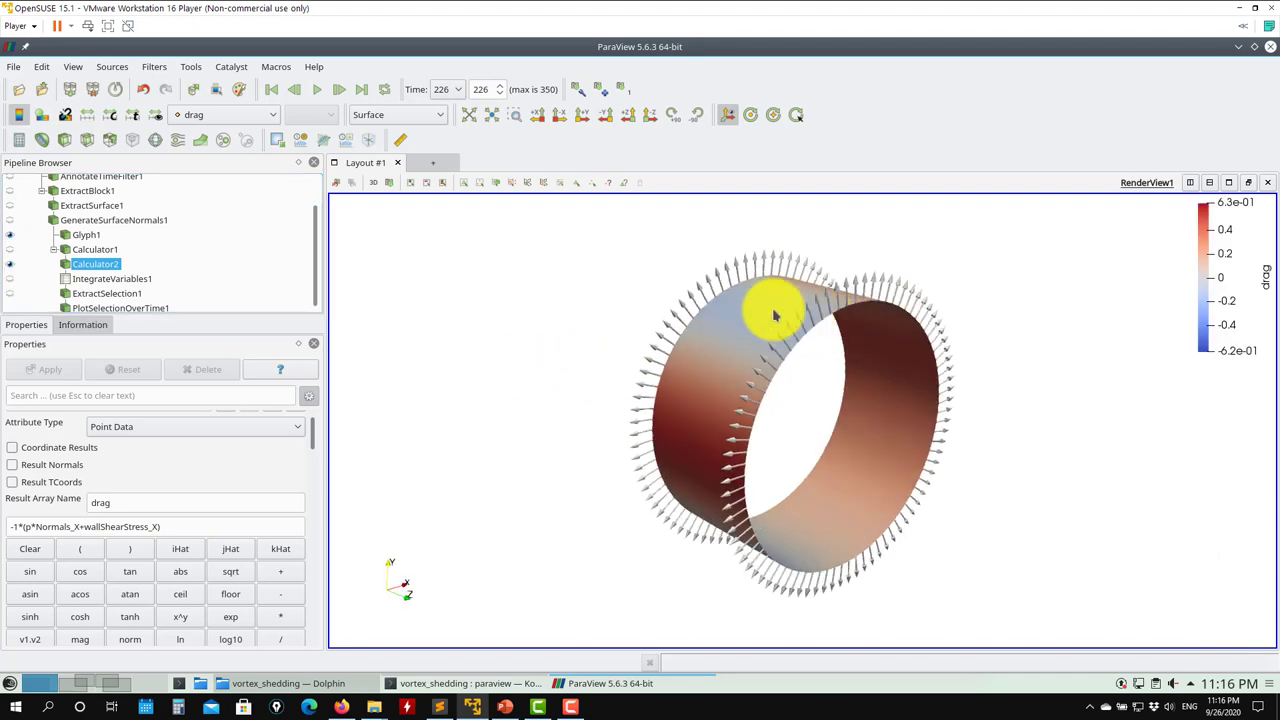
drag(722, 446, 729, 414)
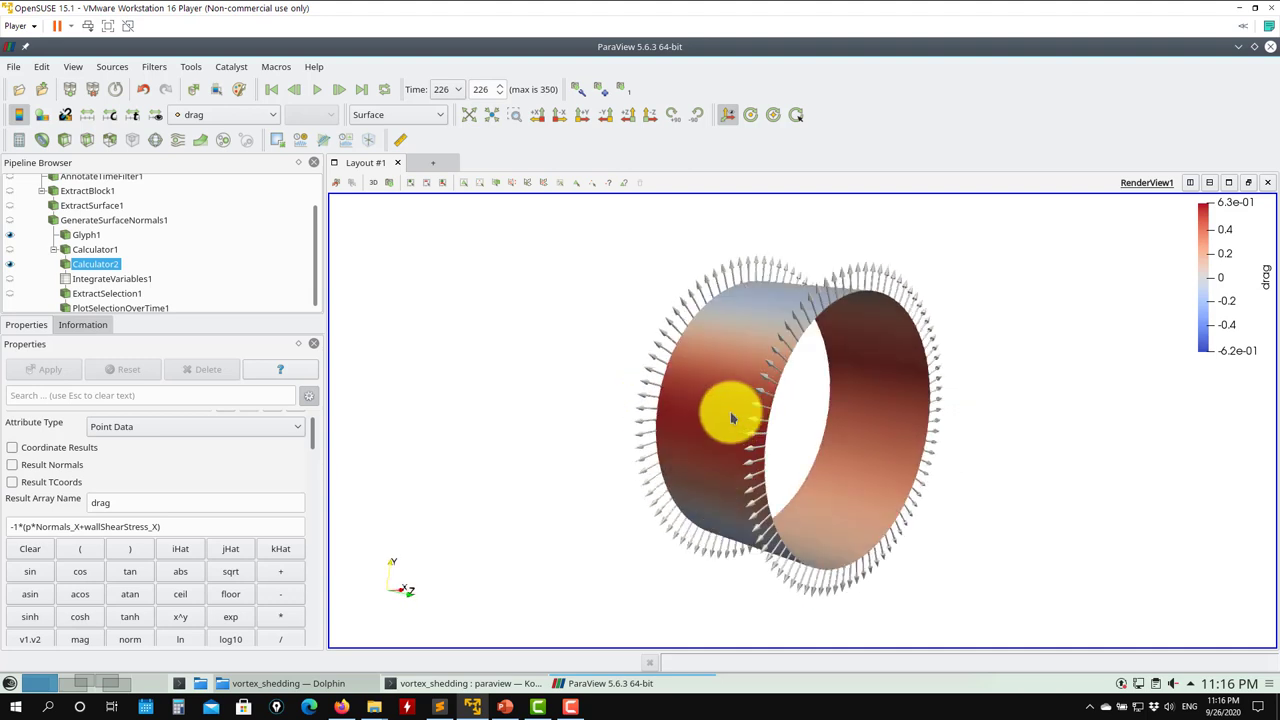
Try the Calculator2 drag formula with a factor of 1, then restore -1*(p*Normals_X+wallShearStress_X) and apply it
drag(917, 380, 880, 286)
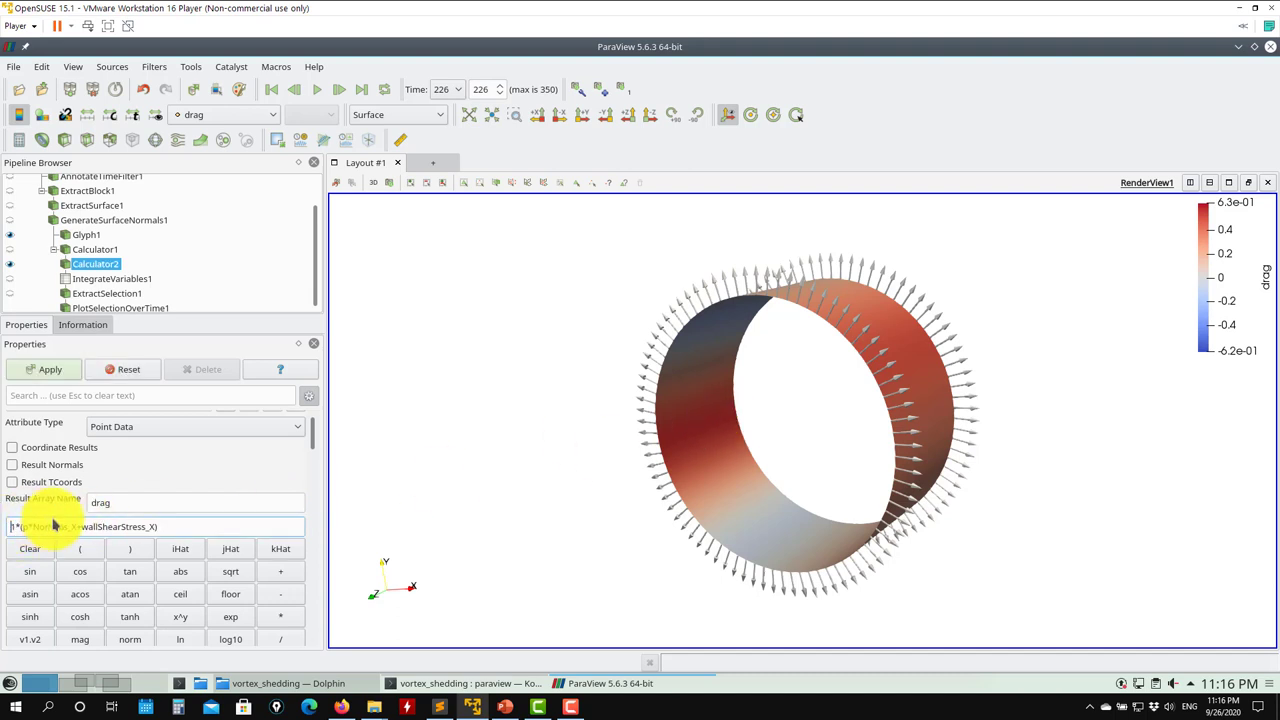
drag(551, 429, 980, 400)
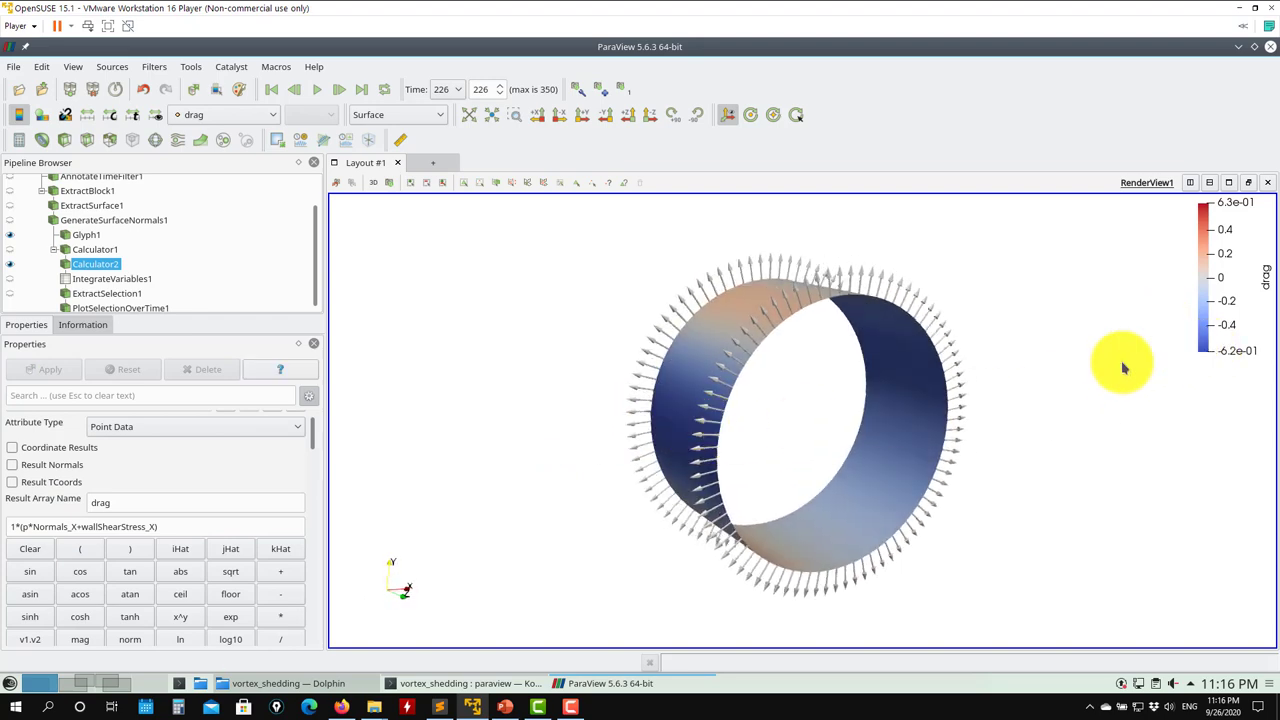
drag(1114, 363, 920, 423)
drag(716, 432, 729, 480)
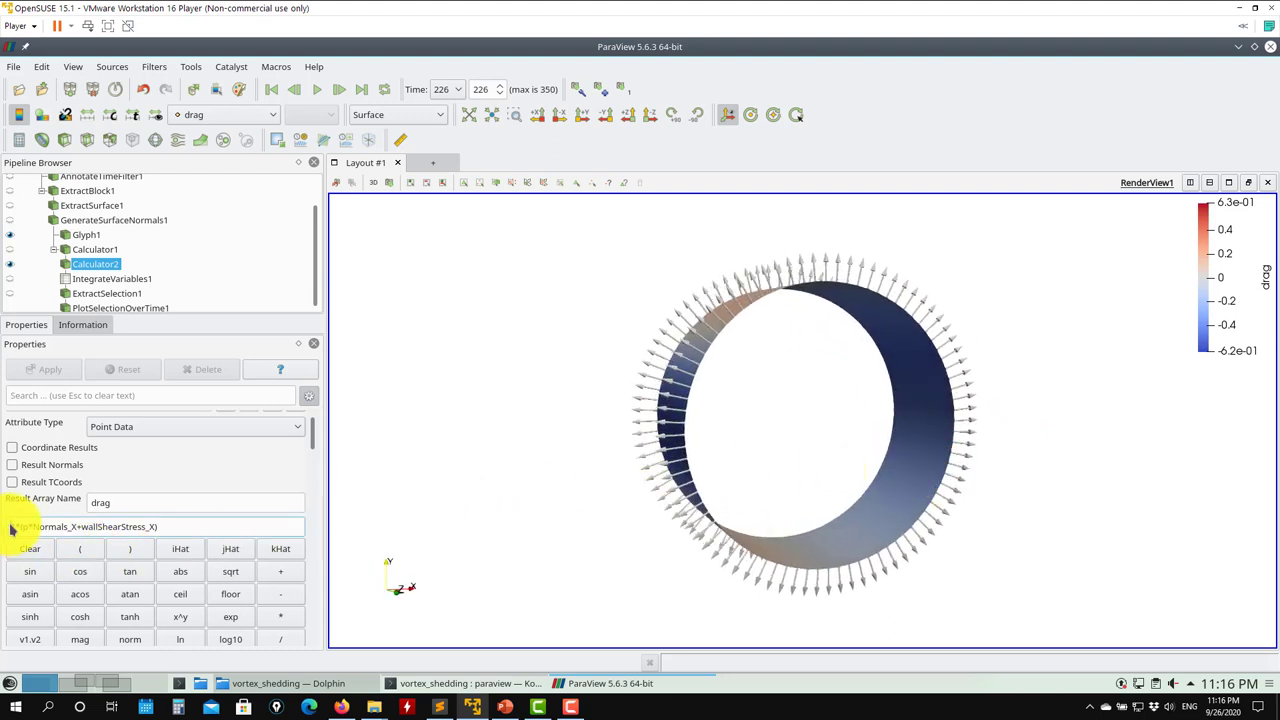
click(48, 370)
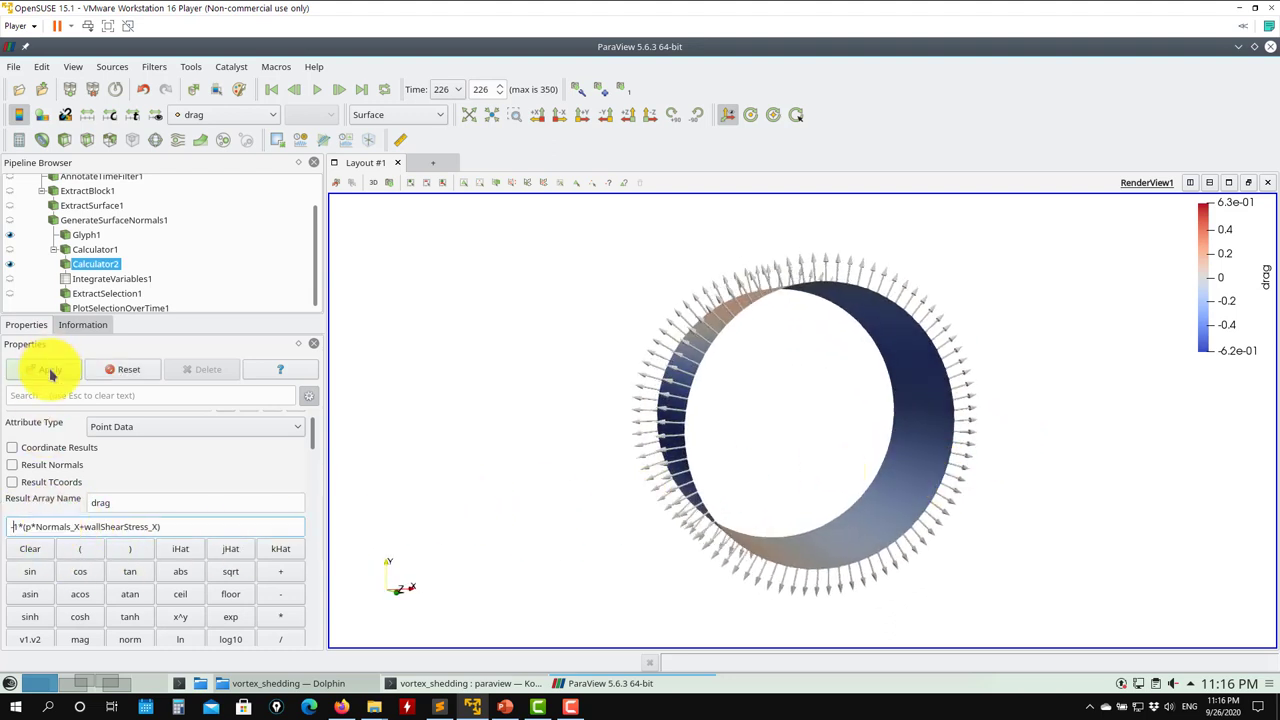
drag(651, 414, 620, 405)
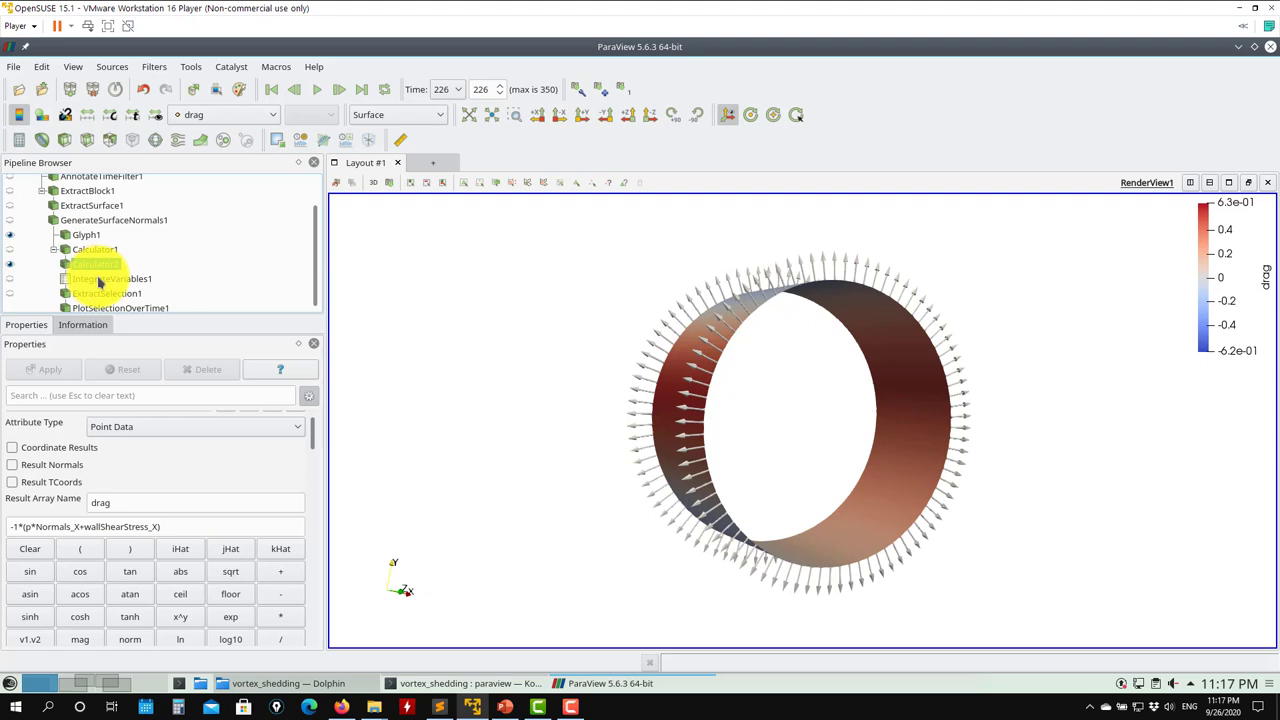
Select IntegrateVariables1, look through the alphabetical filter list, and examine the drag colouring on the cylinder from several angles
click(98, 280)
click(155, 66)
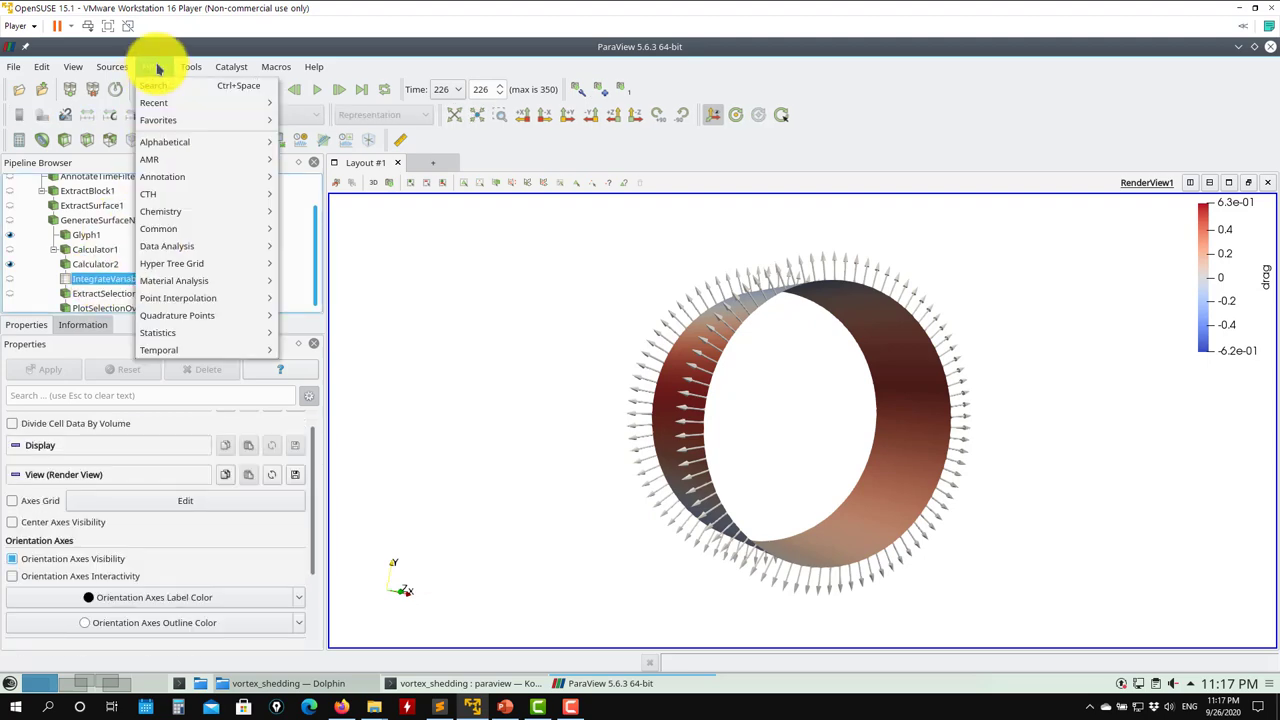
mouse_move(166, 142)
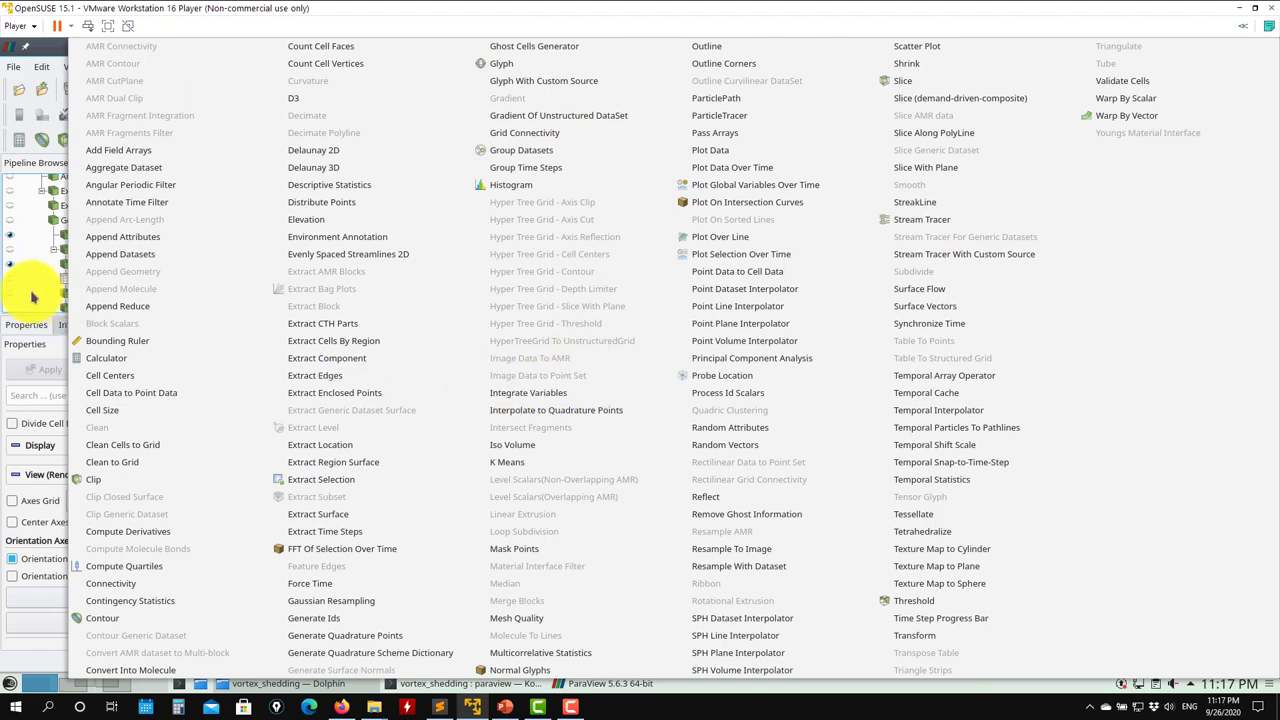
key(Escape)
click(671, 312)
drag(671, 320, 834, 280)
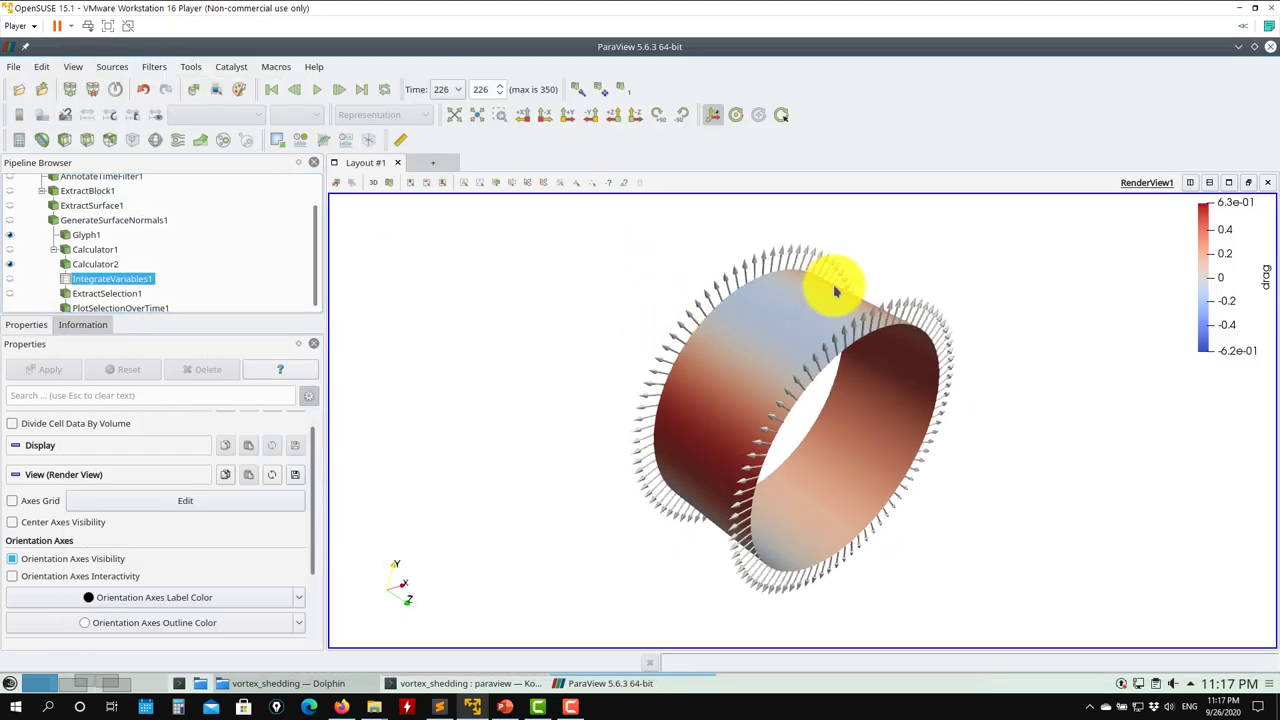
drag(716, 433, 791, 436)
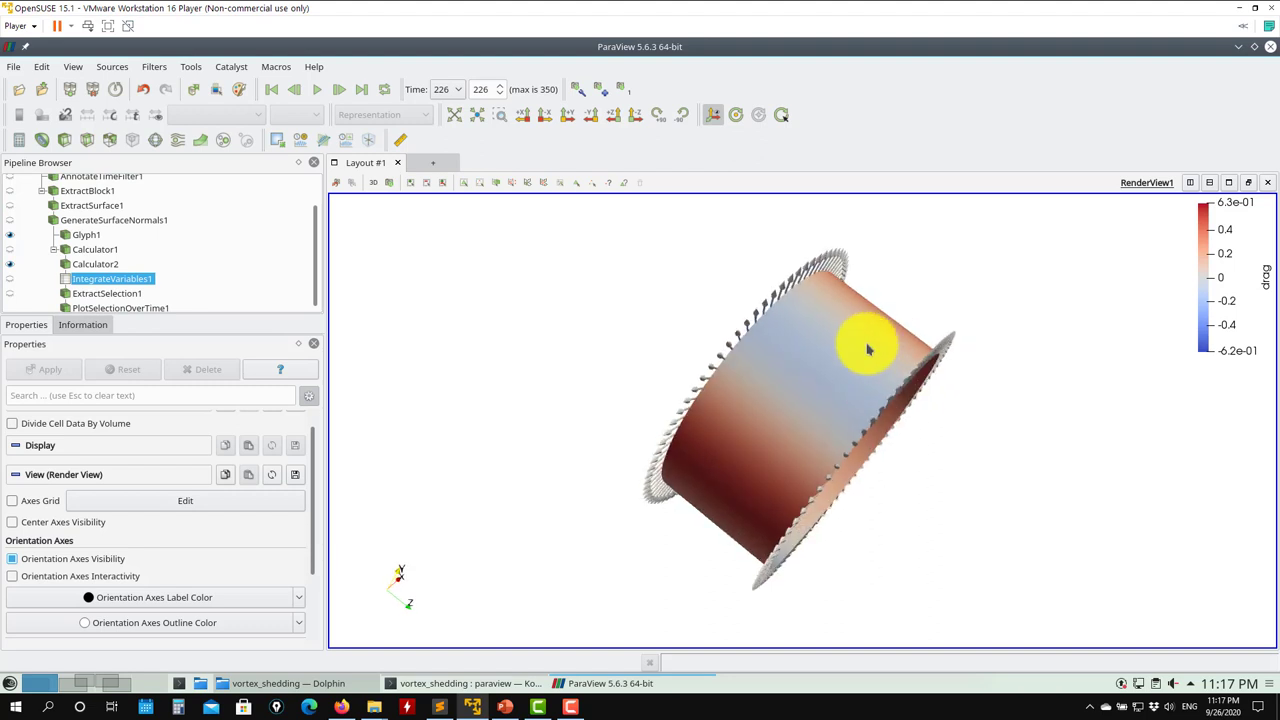
drag(820, 391, 667, 400)
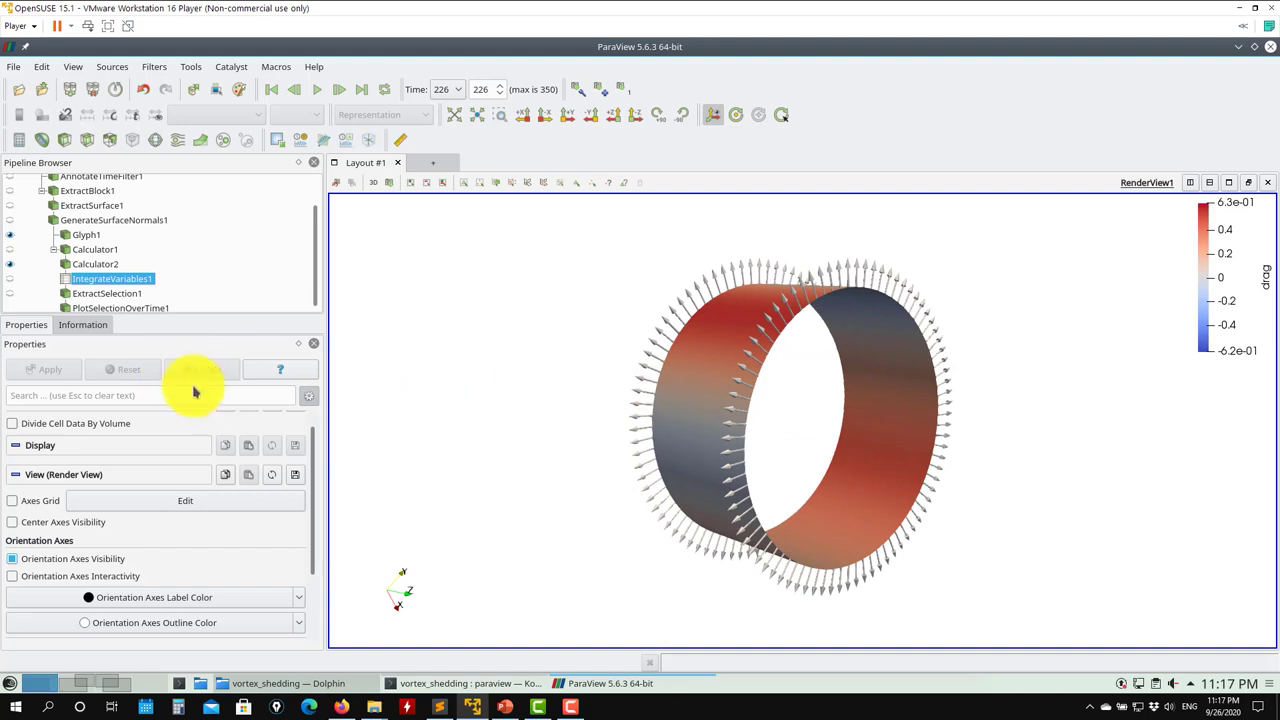
Split the layout side by side and open a SpreadSheet View showing IntegrateVariables1 next to the render view
click(14, 284)
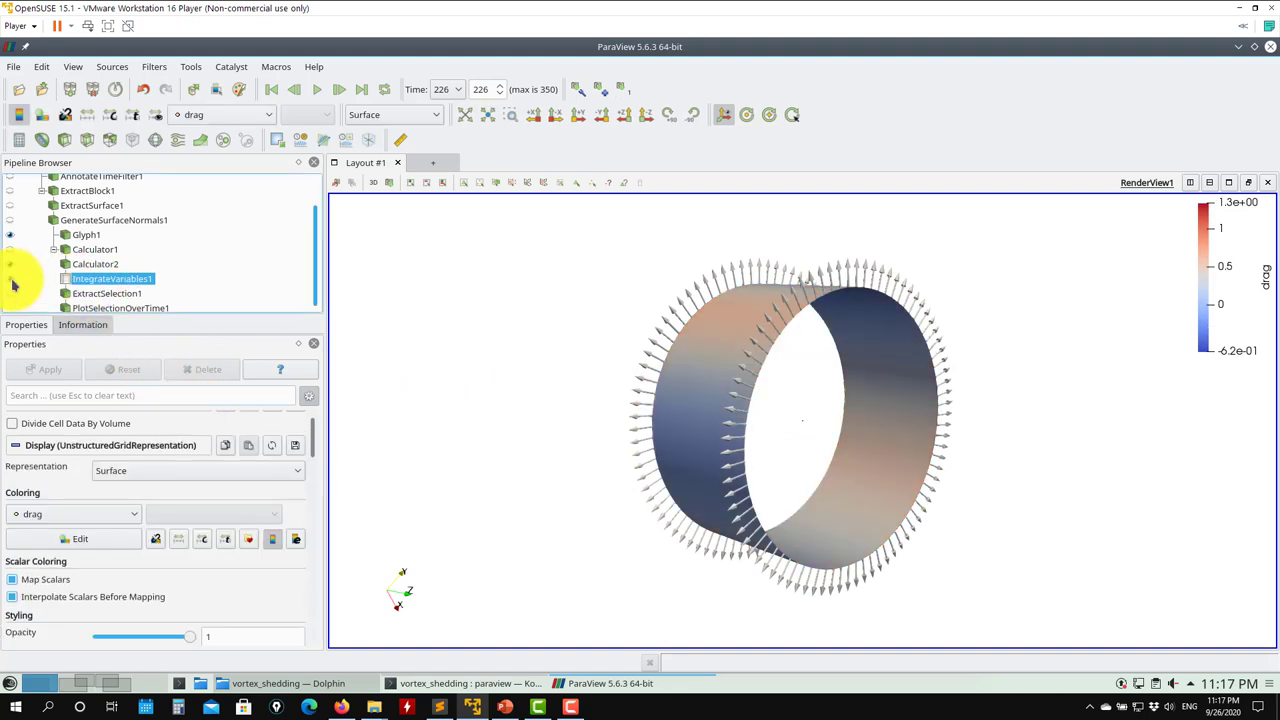
click(108, 268)
click(110, 280)
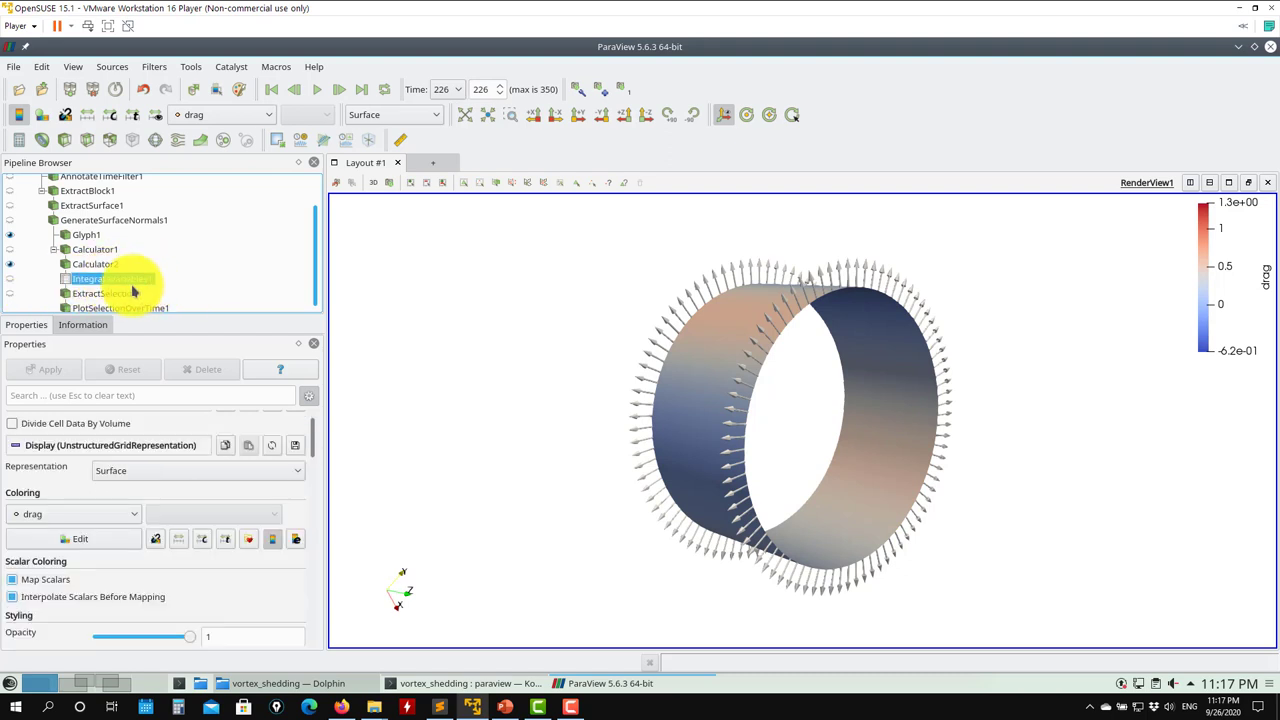
click(1190, 183)
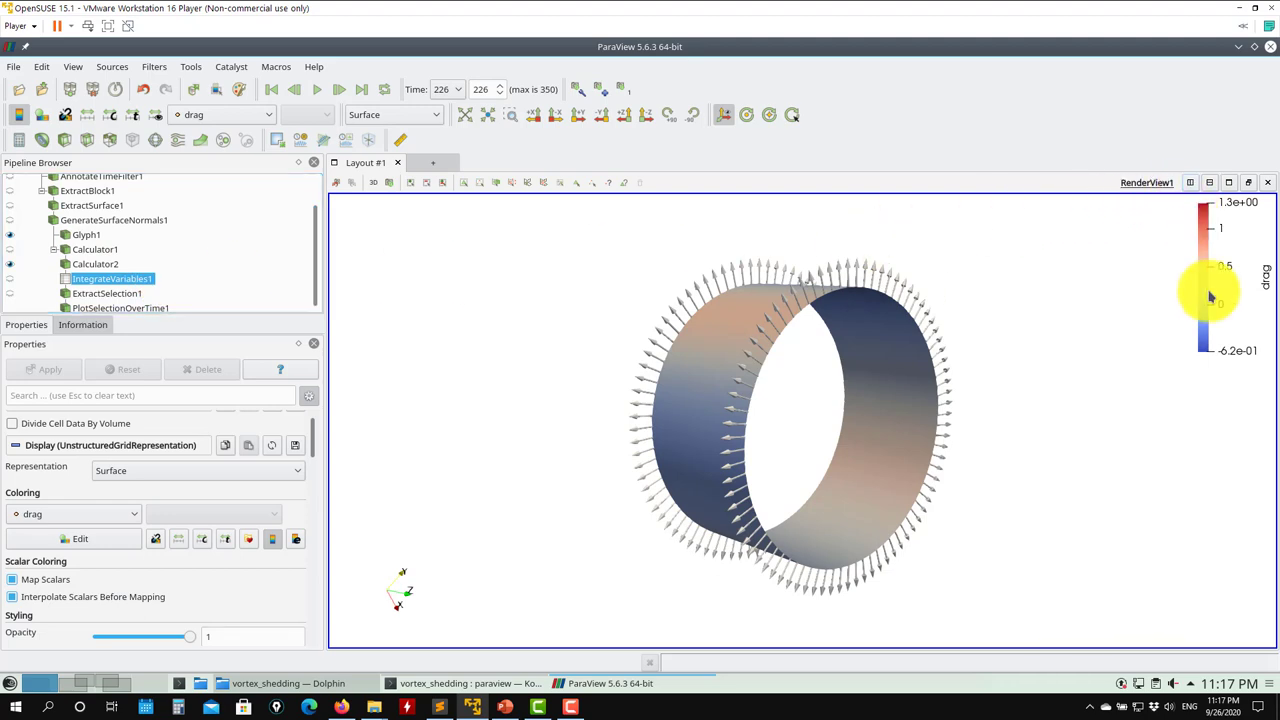
click(1065, 621)
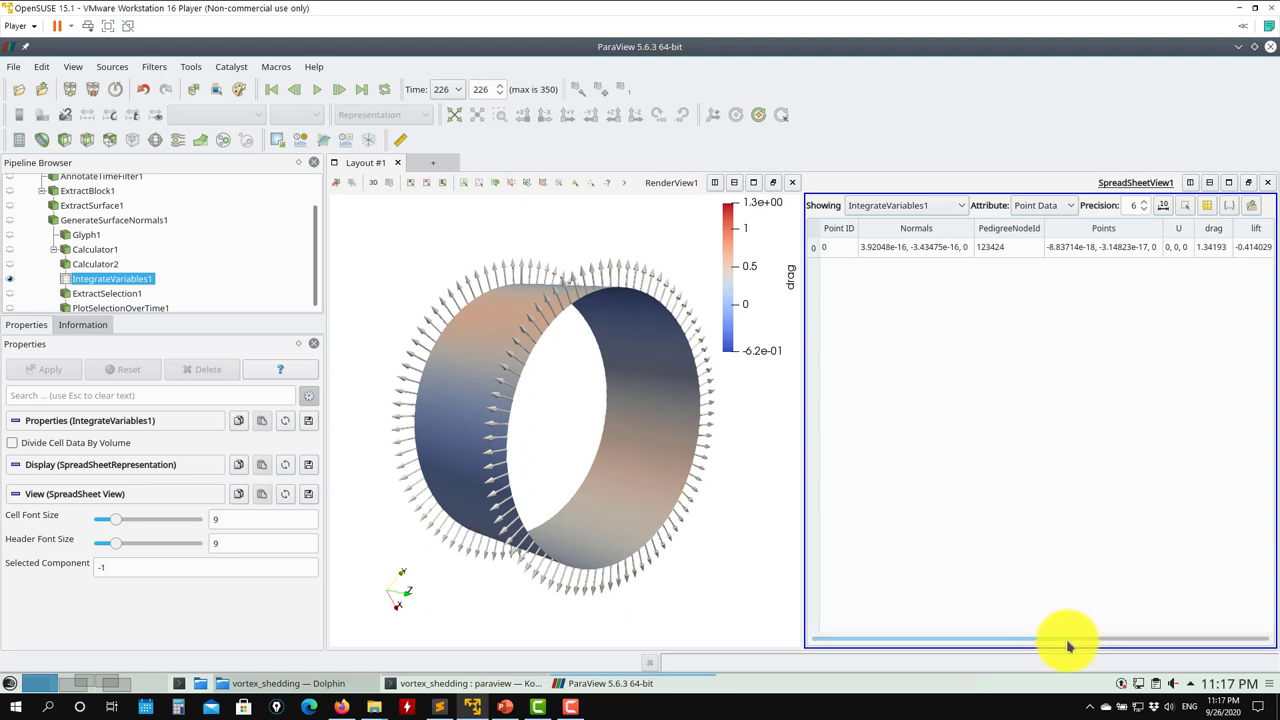
Examine the integrated drag and lift columns of IntegrateVariables1 in the spreadsheet, widening the columns and toggling the data's visibility
drag(1067, 640, 1180, 563)
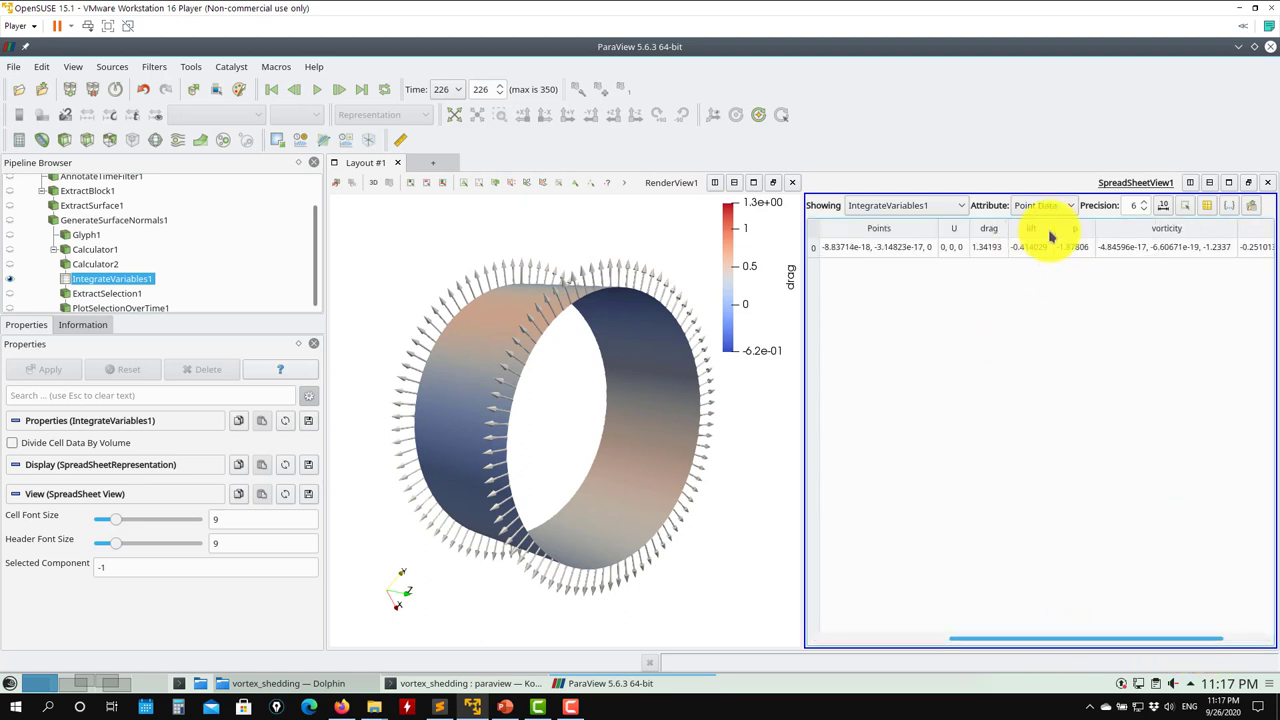
drag(1060, 235, 991, 249)
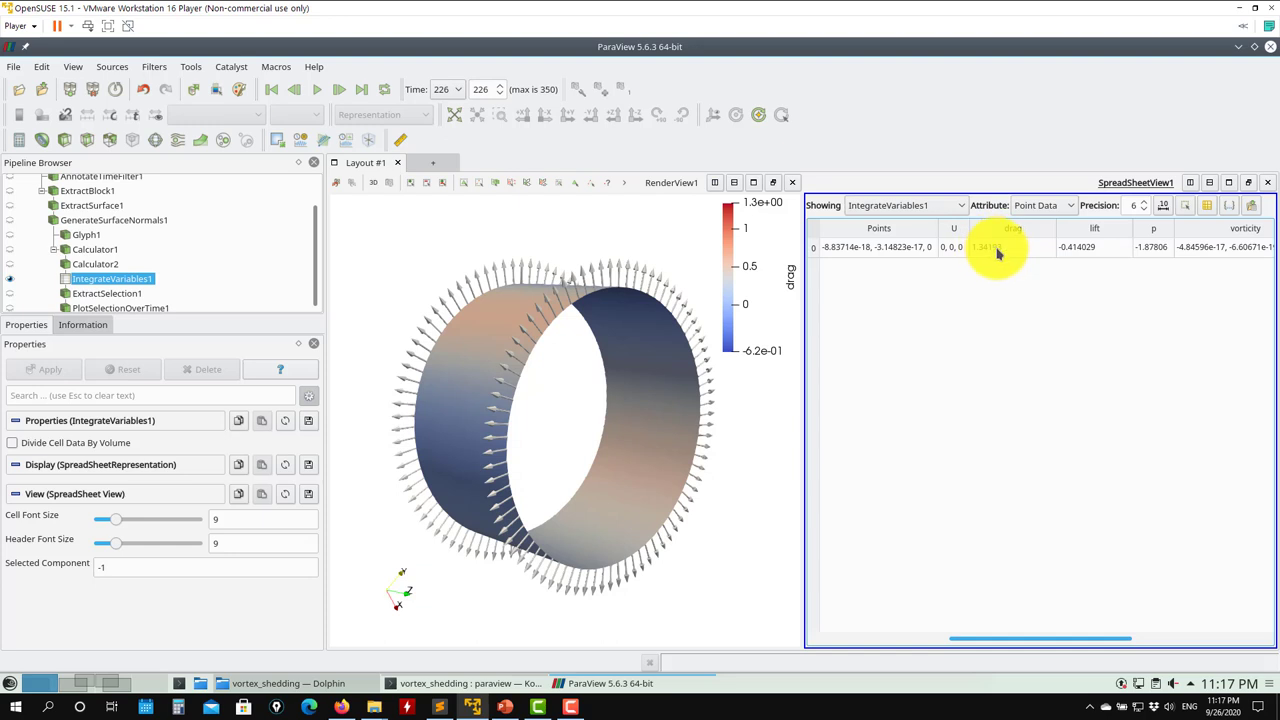
click(10, 279)
click(10, 279)
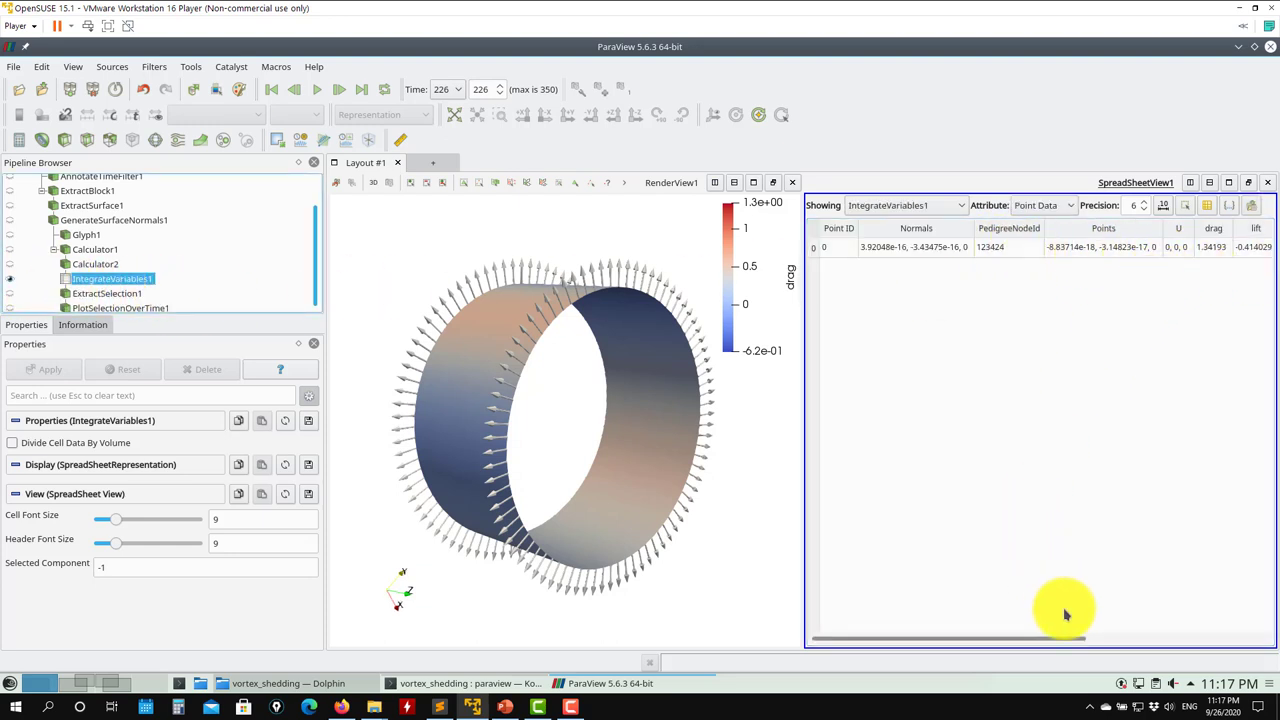
drag(1063, 638, 1137, 640)
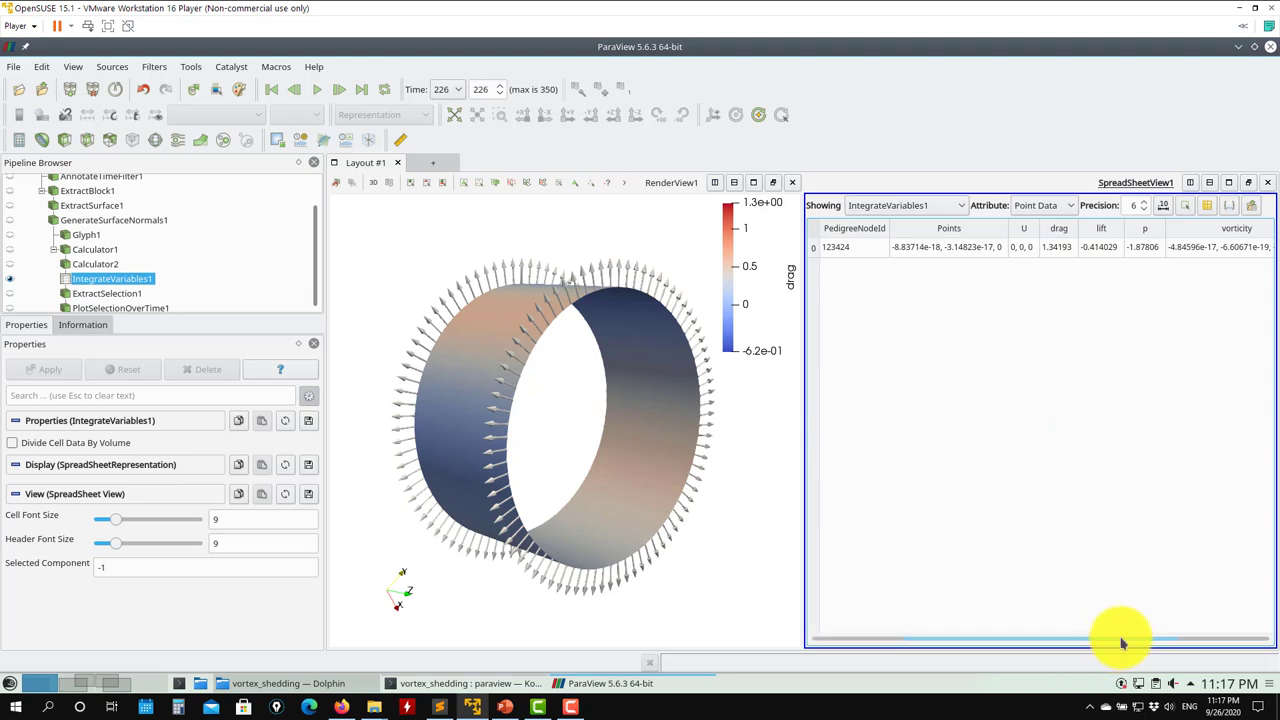
Display ExtractSelection1 in the spreadsheet and select its single data row
drag(1123, 640, 994, 623)
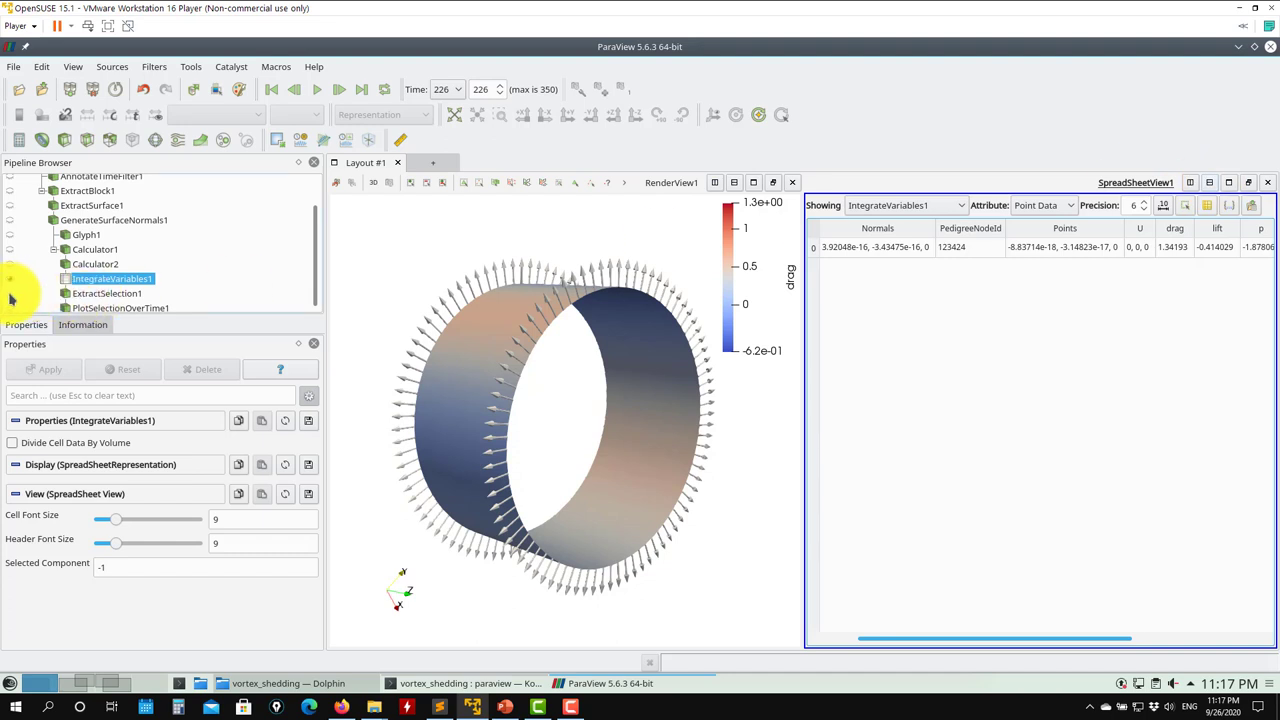
key(Down)
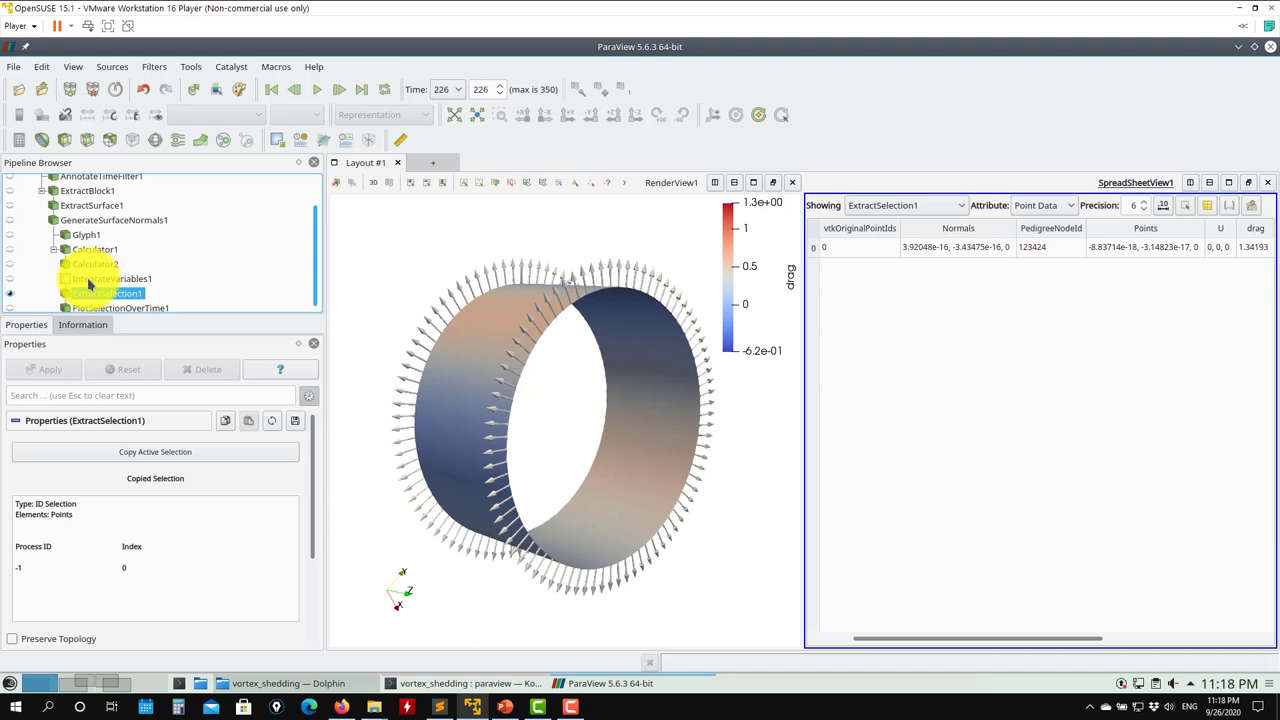
click(1047, 248)
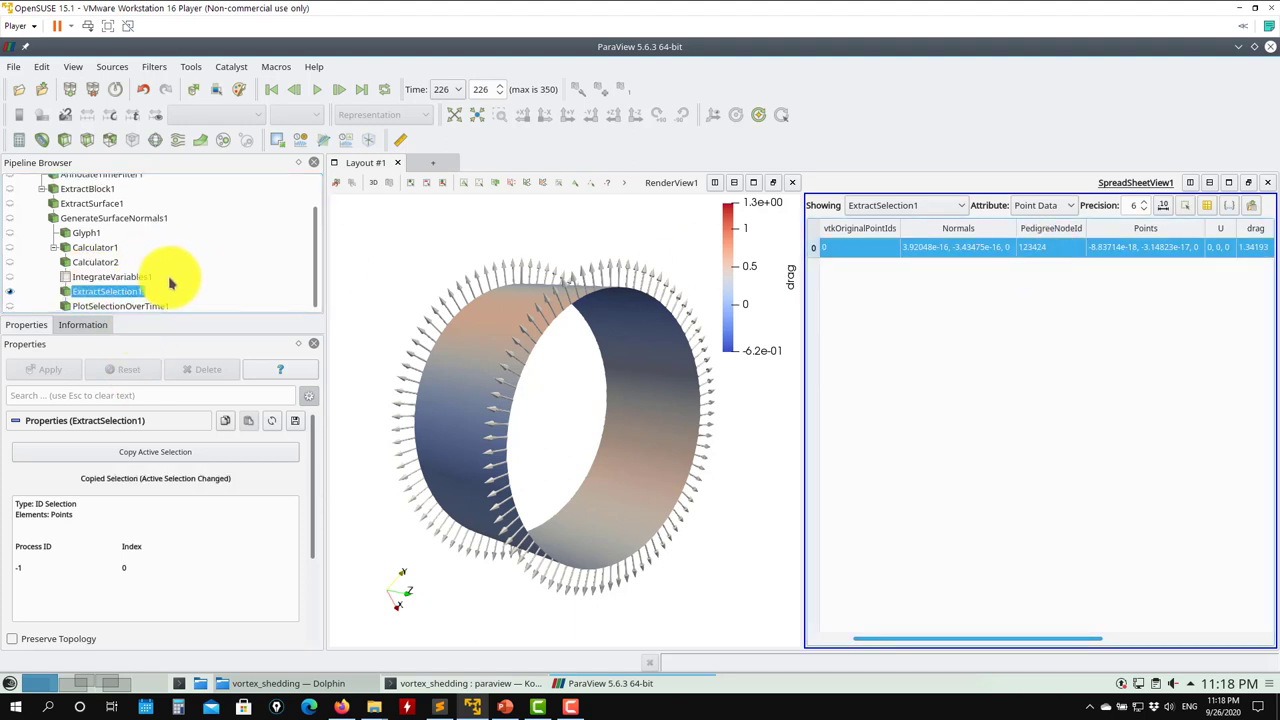
click(1209, 183)
scroll(1131, 517, down, 5)
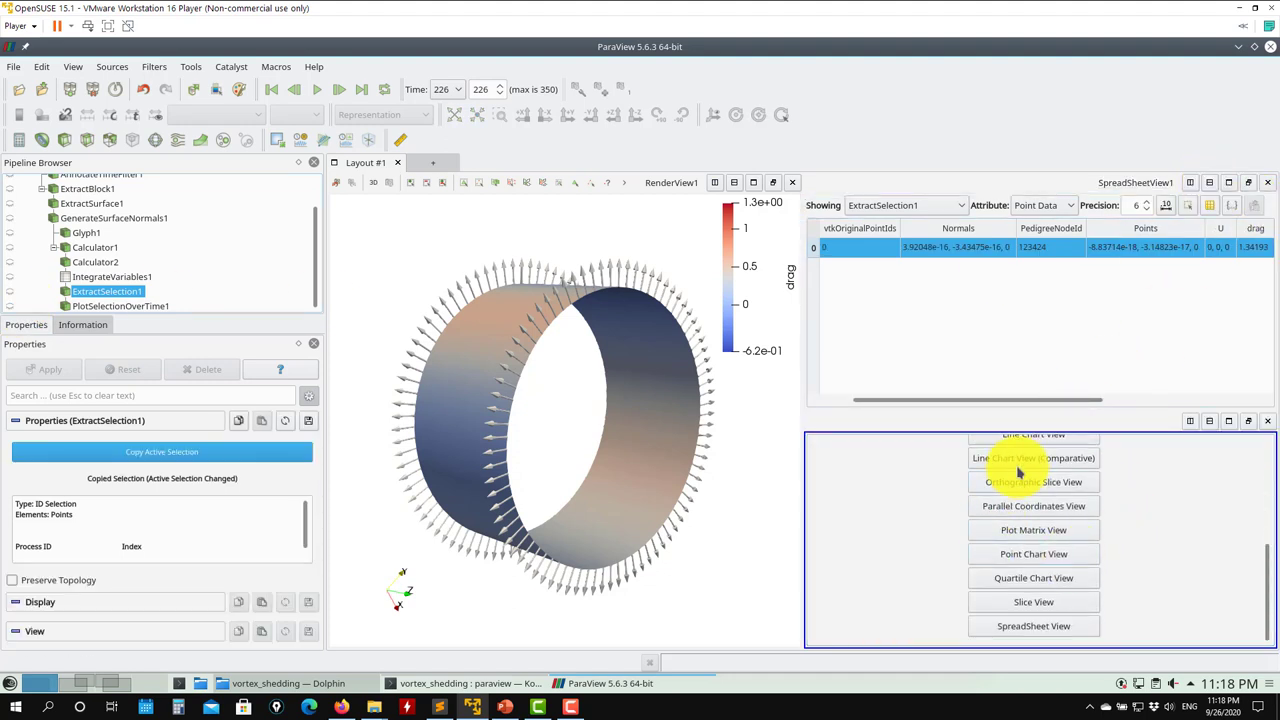
click(1017, 462)
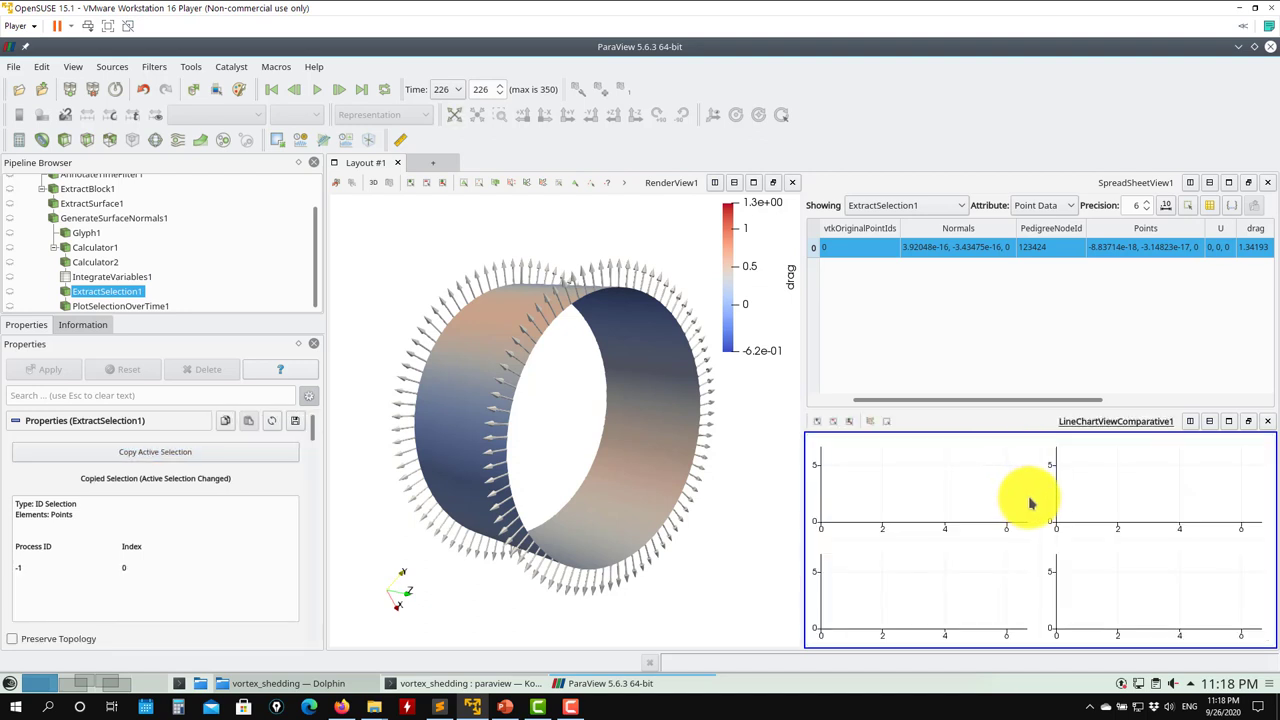
click(1267, 421)
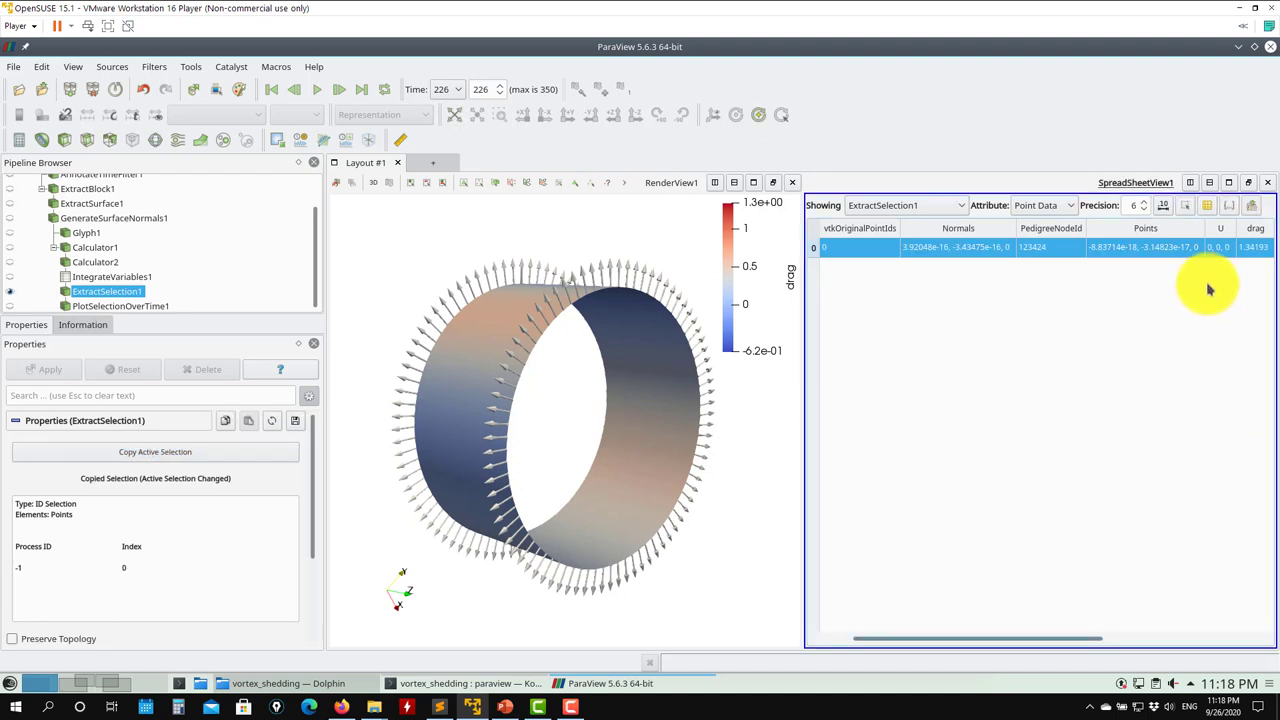
Divide the spreadsheet area vertically, create a Line Chart View below it, and display PlotSelectionOverTime1 there
click(1210, 183)
scroll(1168, 515, down, 3)
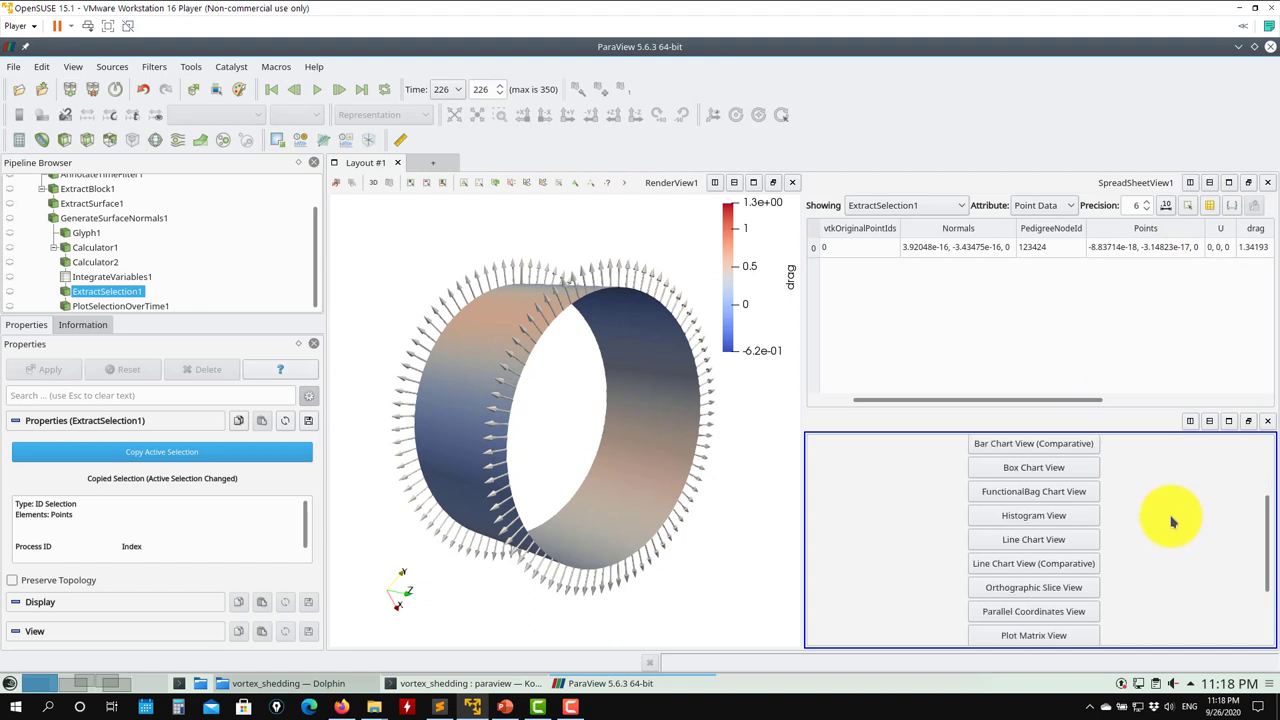
click(1086, 545)
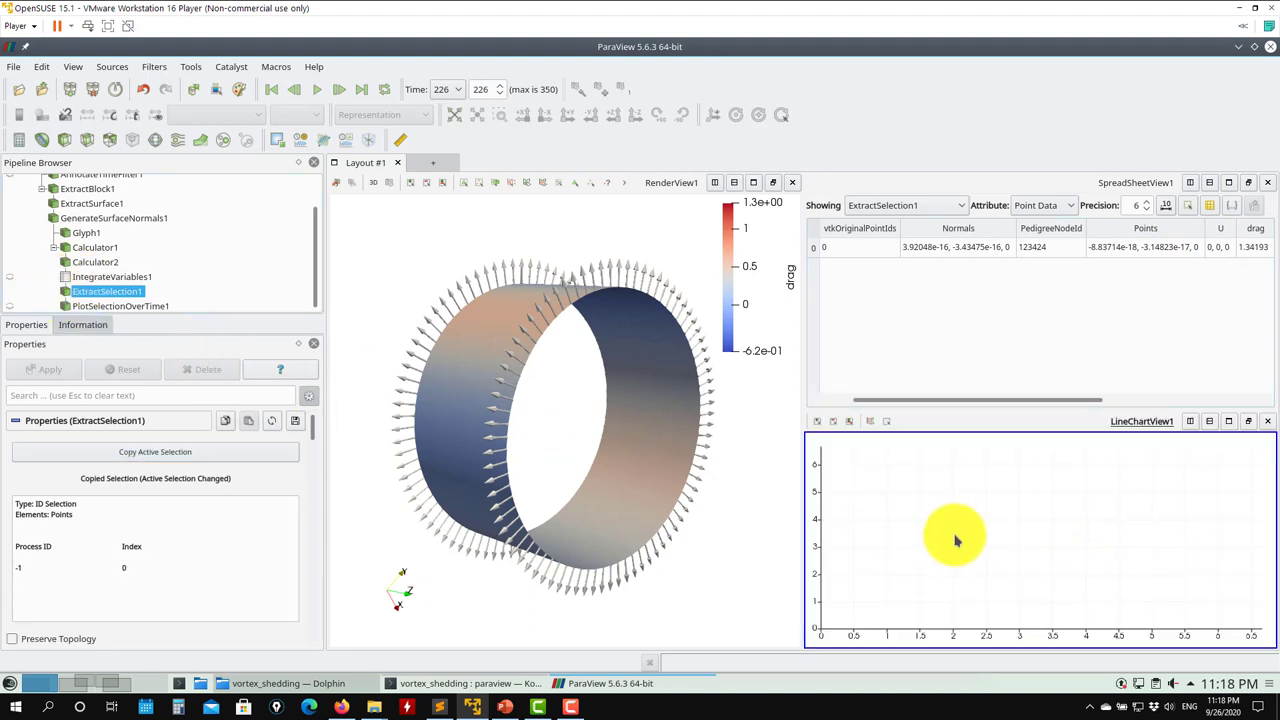
click(16, 311)
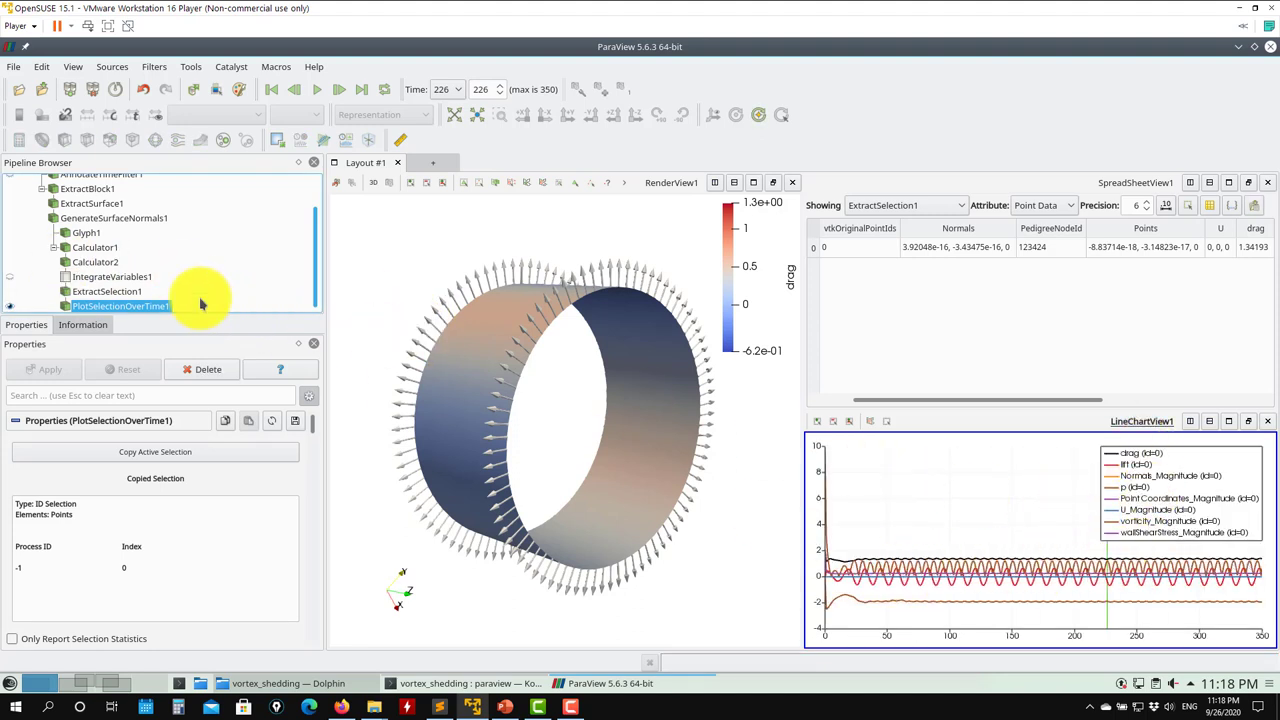
Copy the selected spreadsheet row as the active selection into ExtractSelection1 and apply it
click(93, 277)
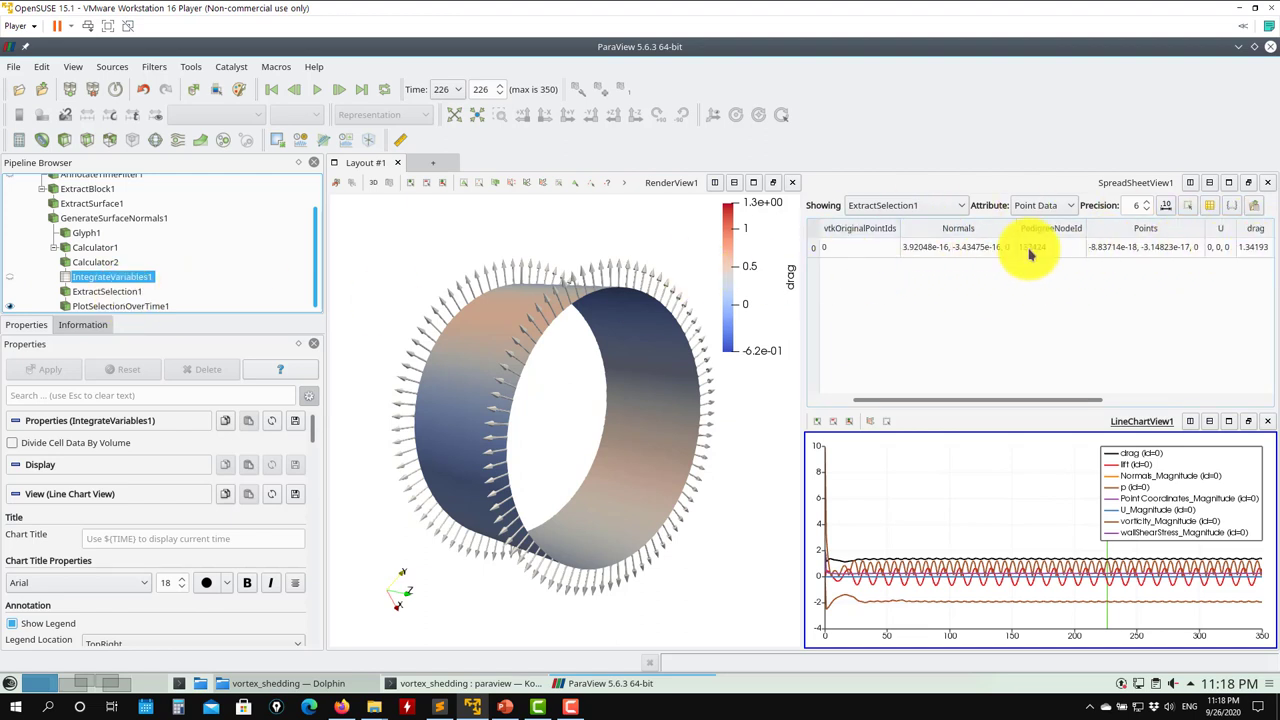
click(114, 290)
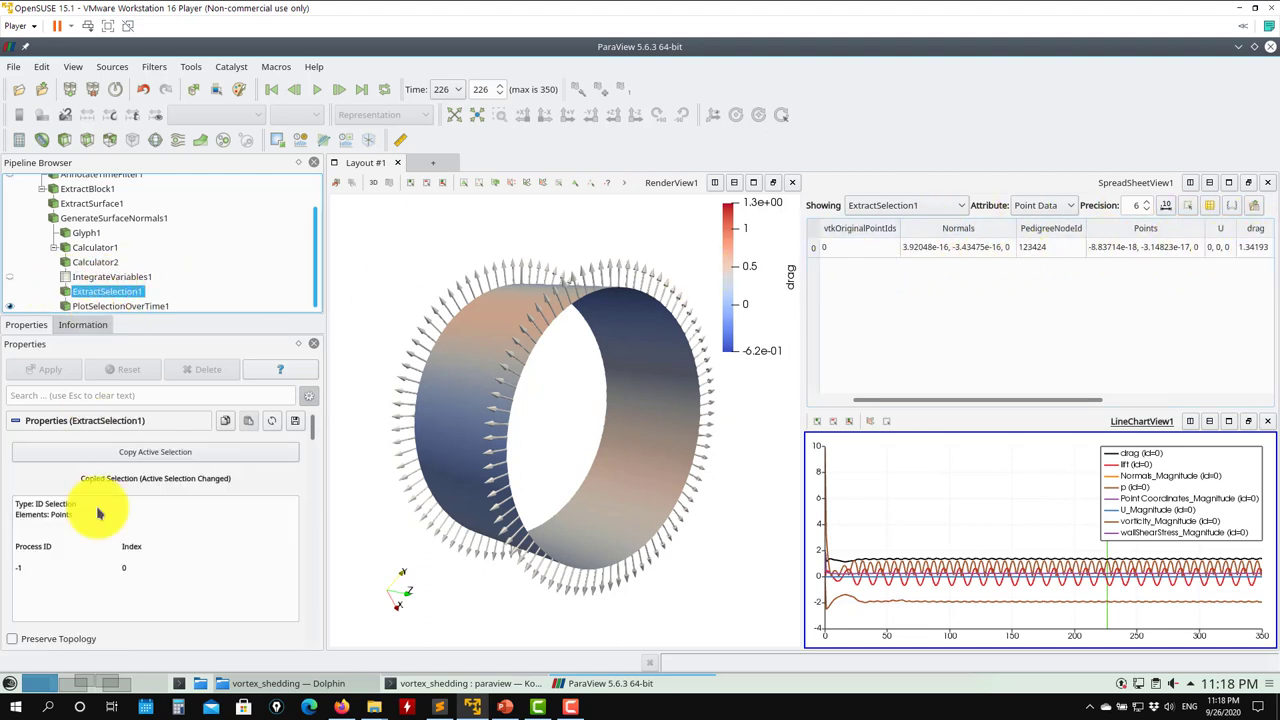
click(972, 250)
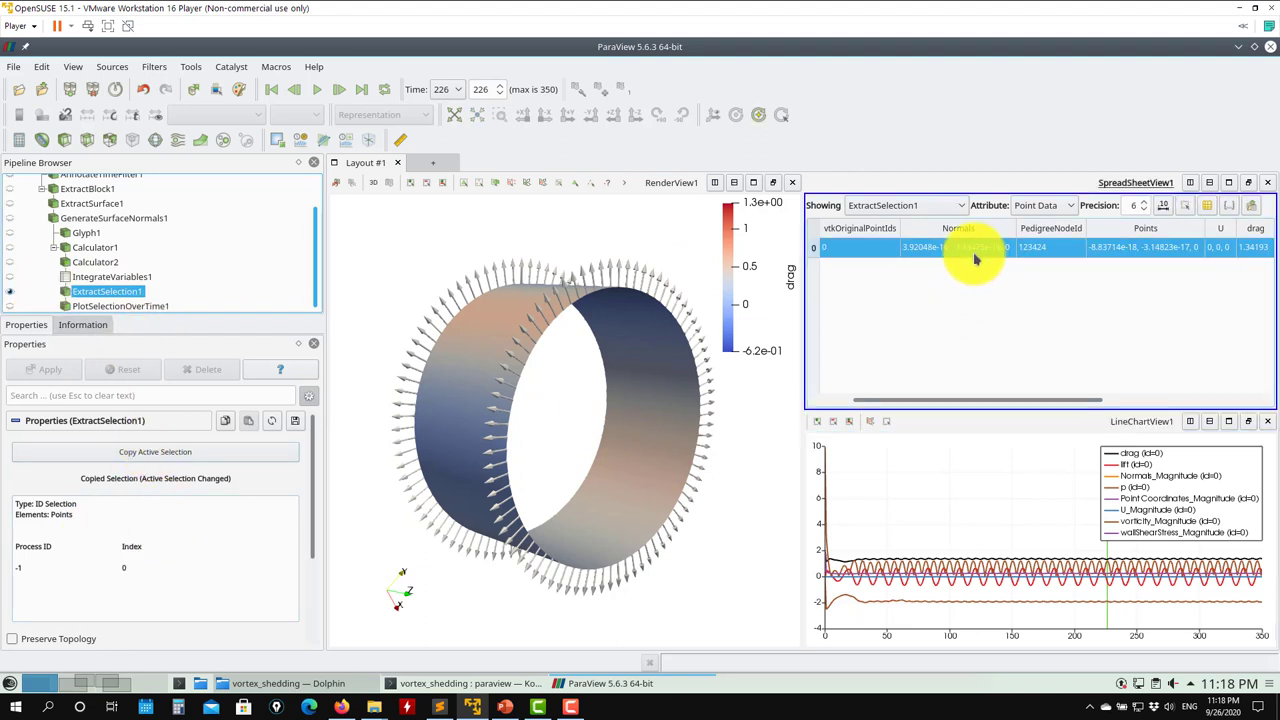
click(162, 452)
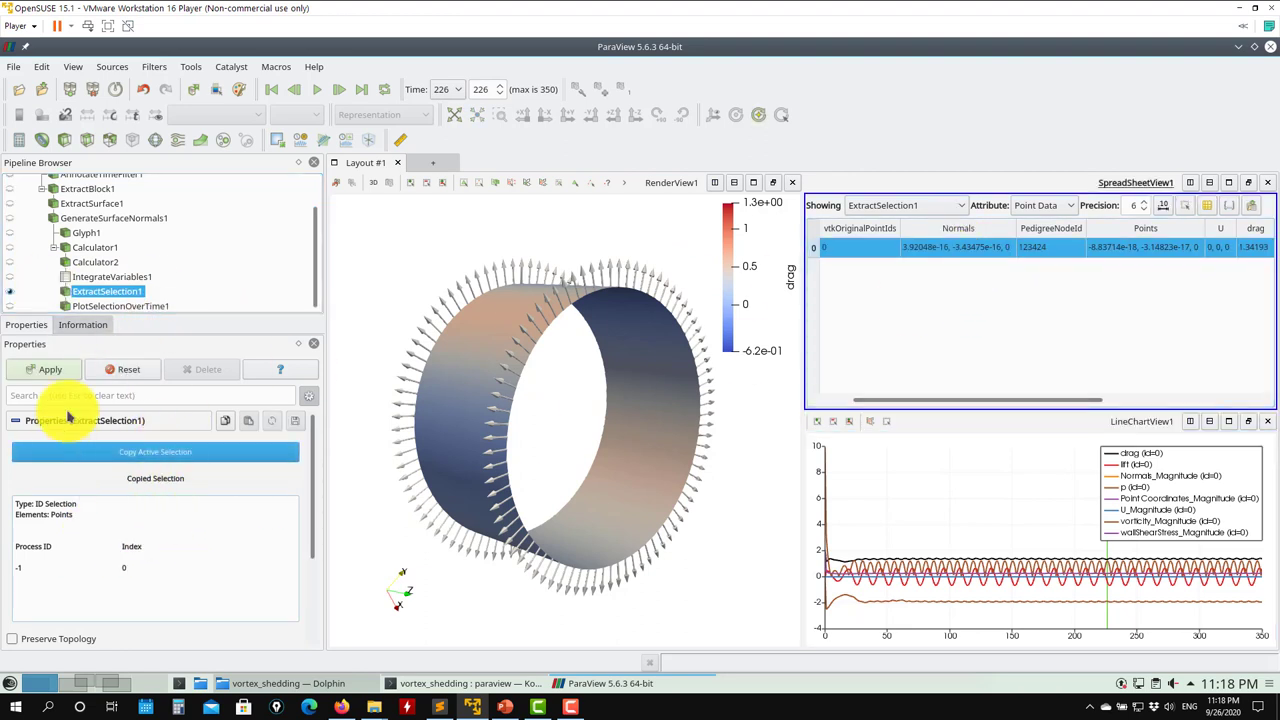
click(50, 369)
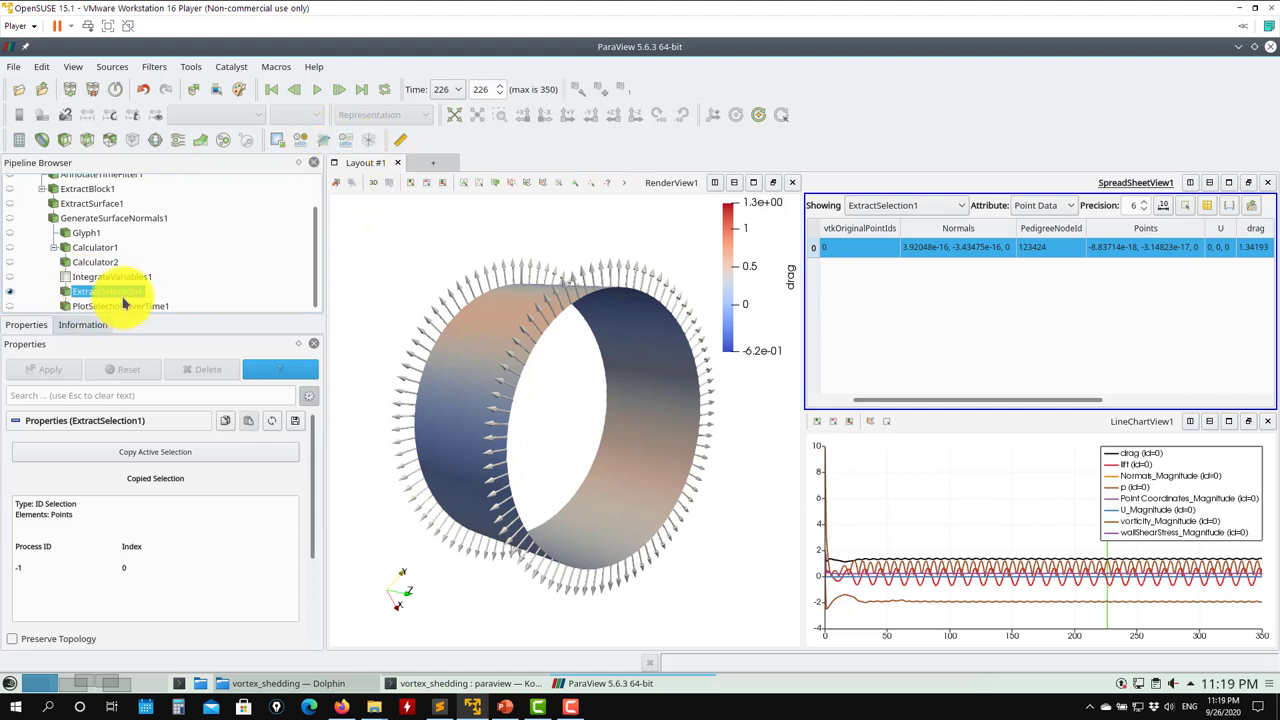
Hide all series of PlotSelectionOverTime1 except lift in the line chart, and play the animation to time step 242
click(95, 306)
click(948, 509)
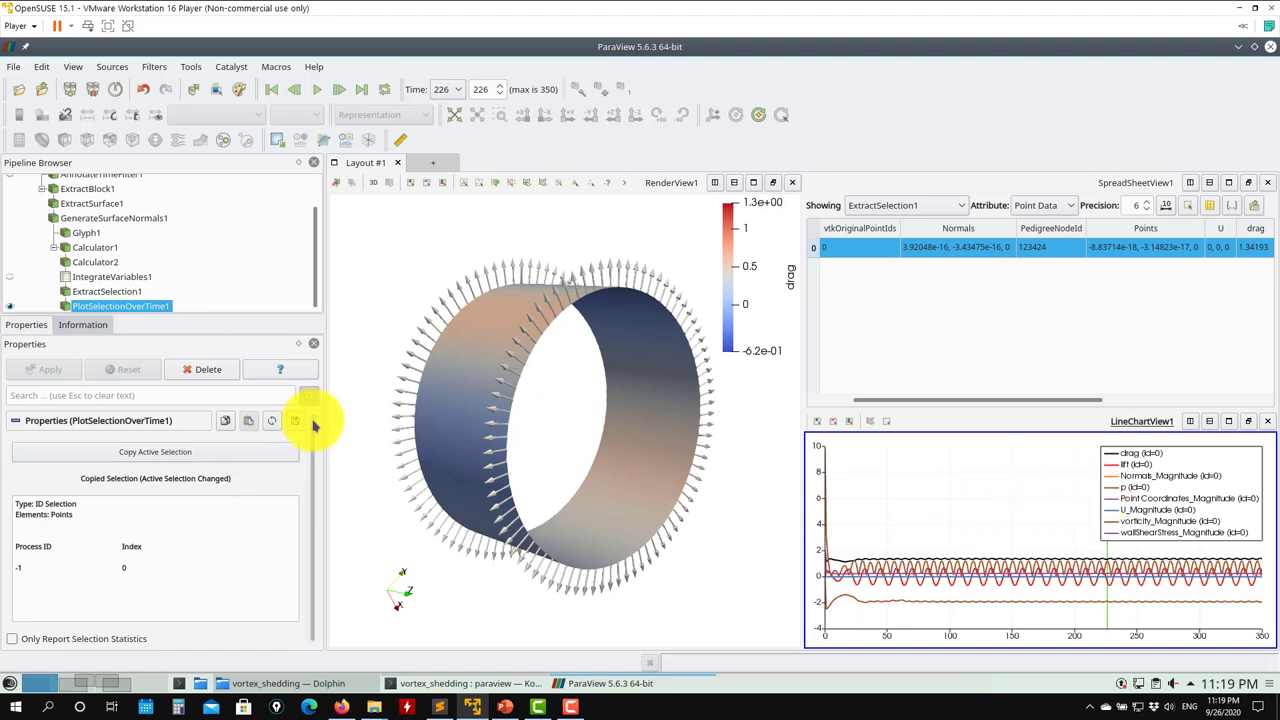
drag(312, 421, 316, 456)
click(22, 460)
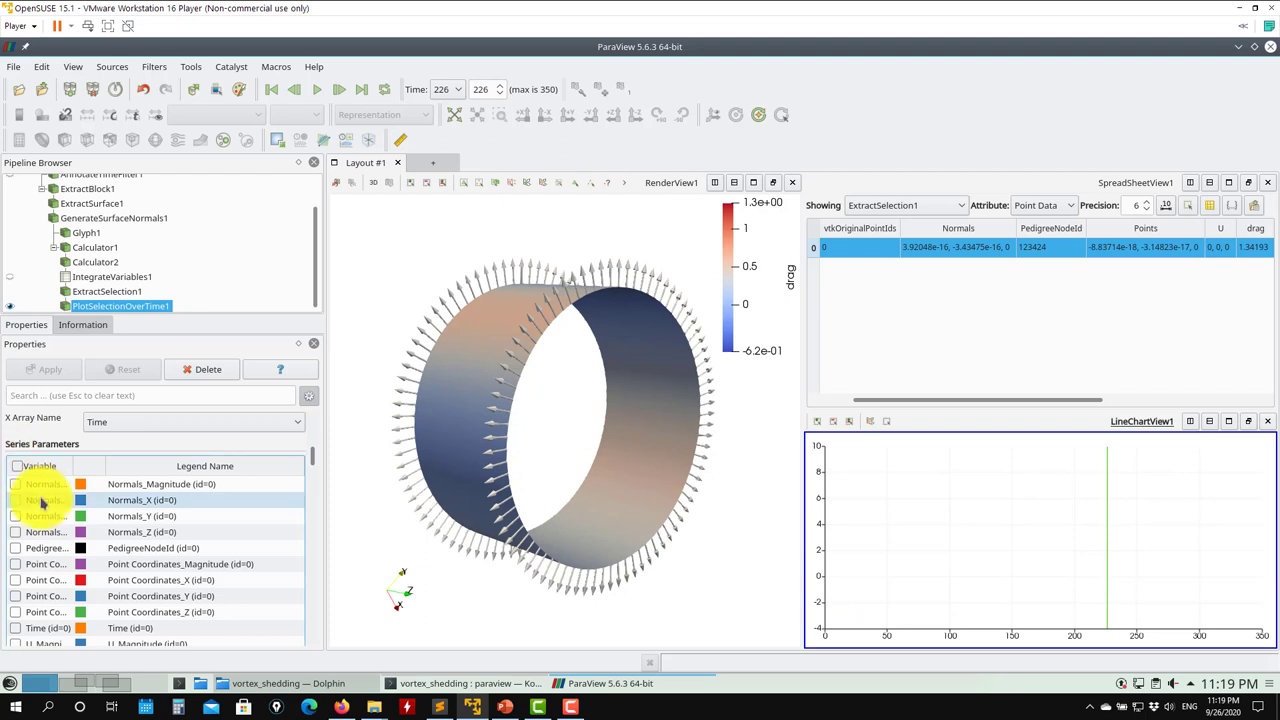
scroll(40, 497, down, 2)
scroll(48, 508, down, 2)
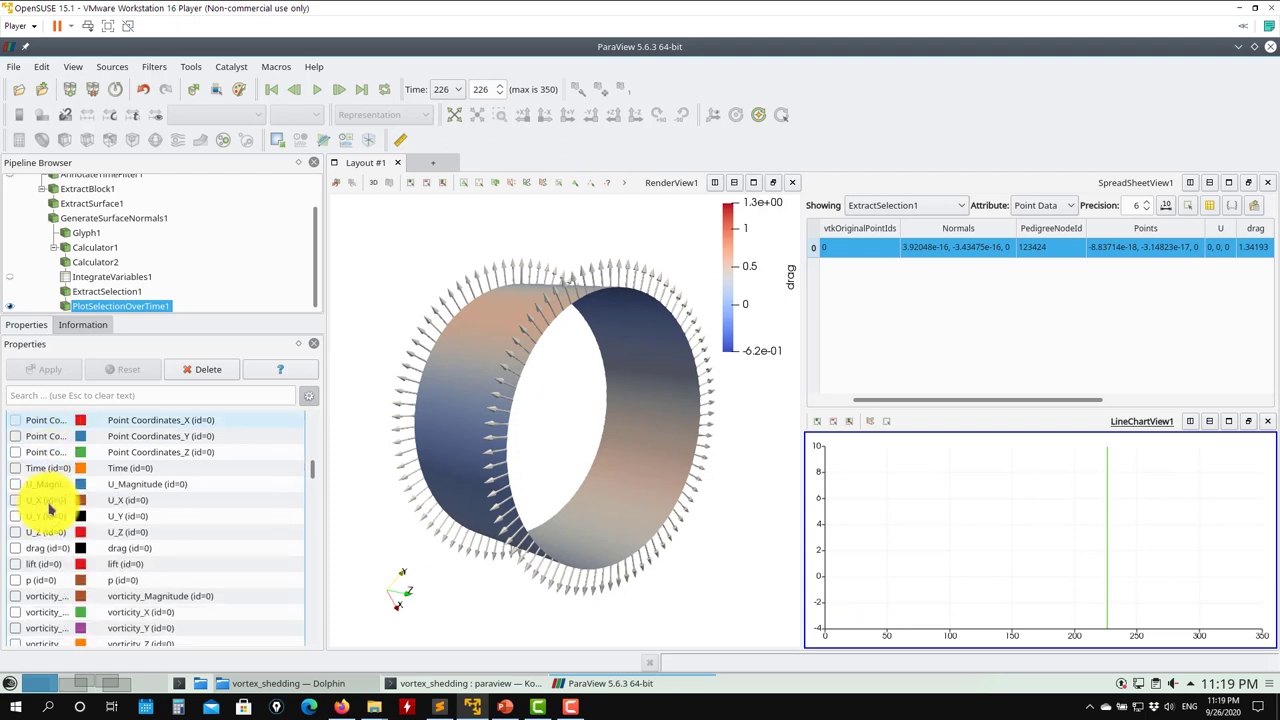
click(16, 565)
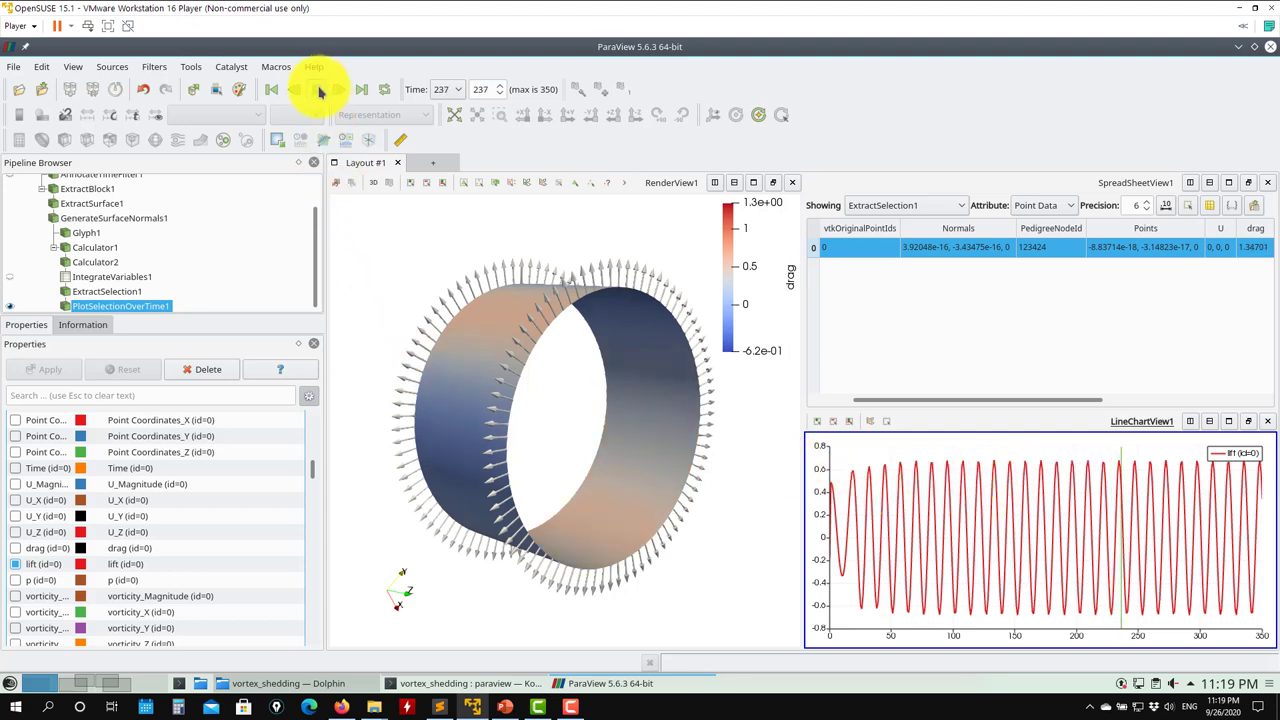
Change Calculator1's lift expression to -1*(p*Normals_Y + wallShearStress_Y) and apply it
scroll(120, 259, up, 1)
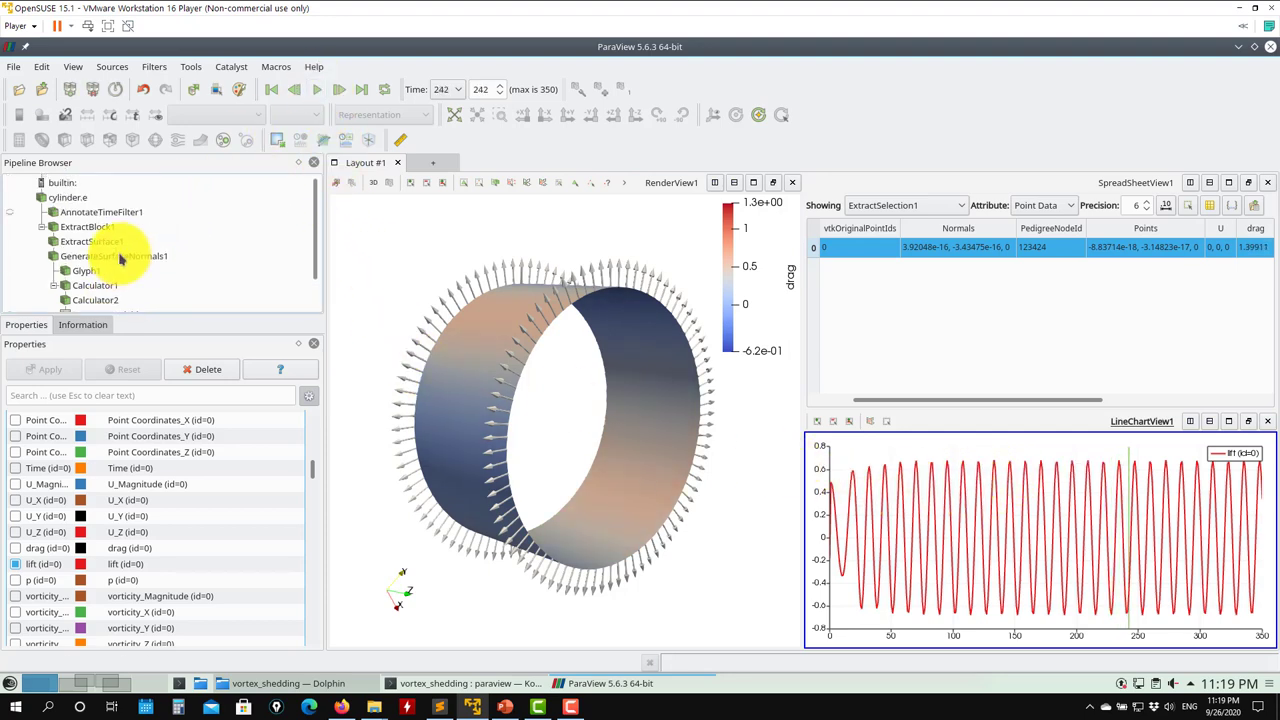
click(93, 287)
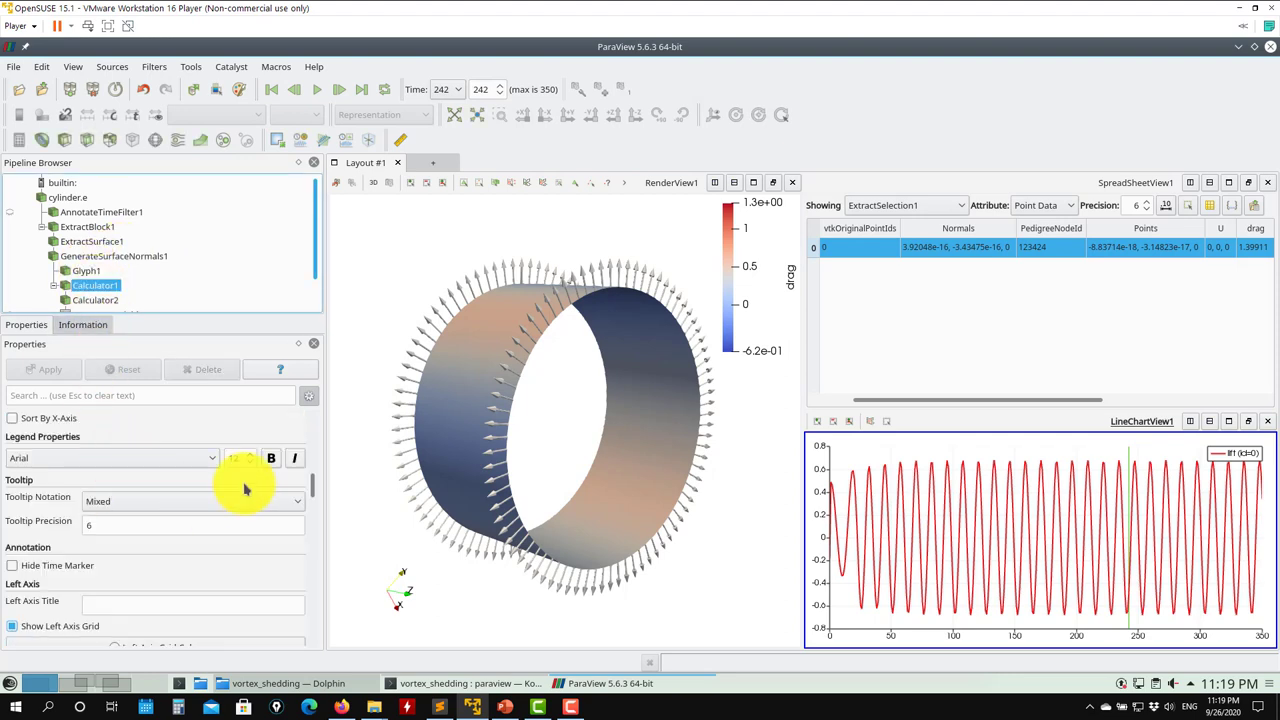
scroll(315, 458, up, 3)
scroll(310, 440, up, 10)
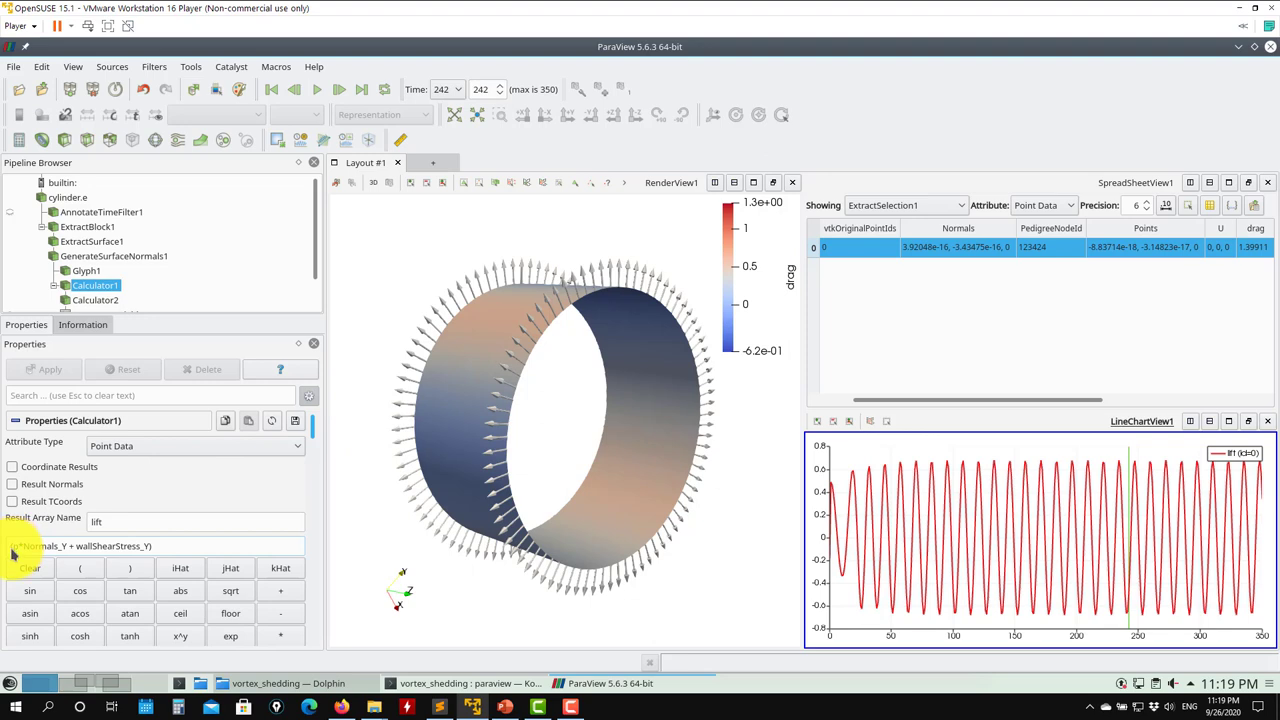
click(12, 550)
text(-1*)
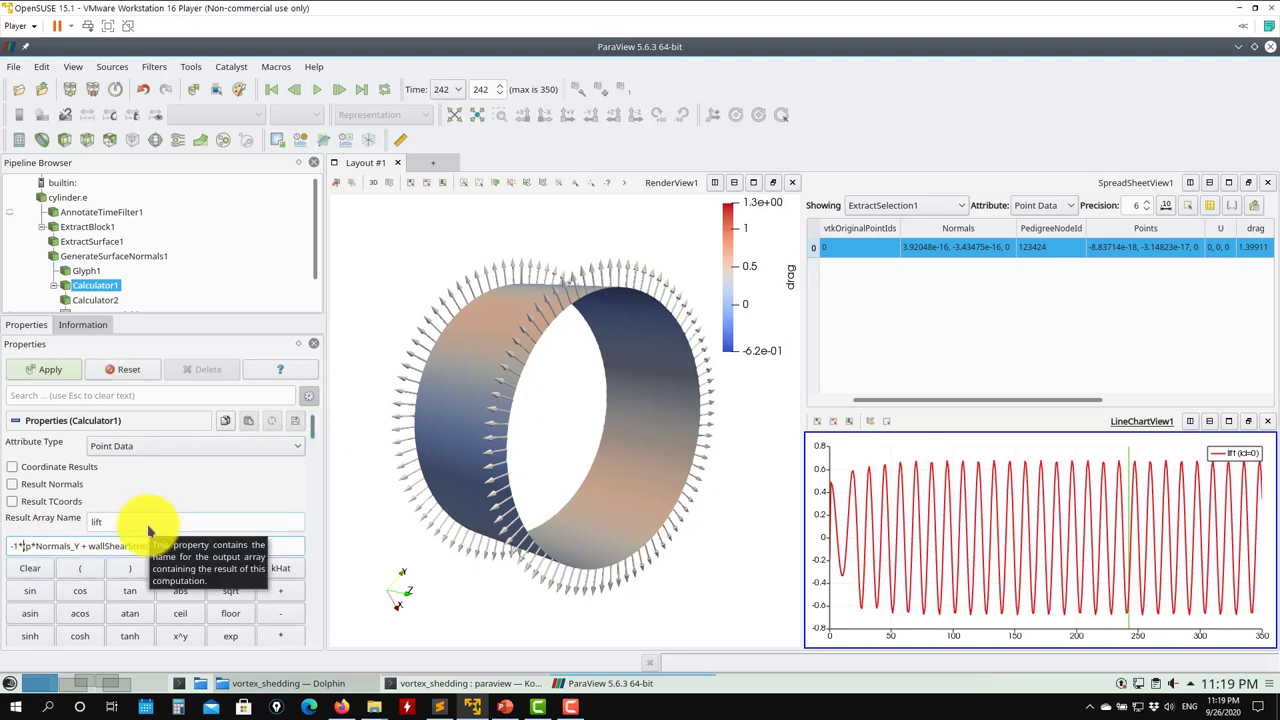
text(()
click(44, 377)
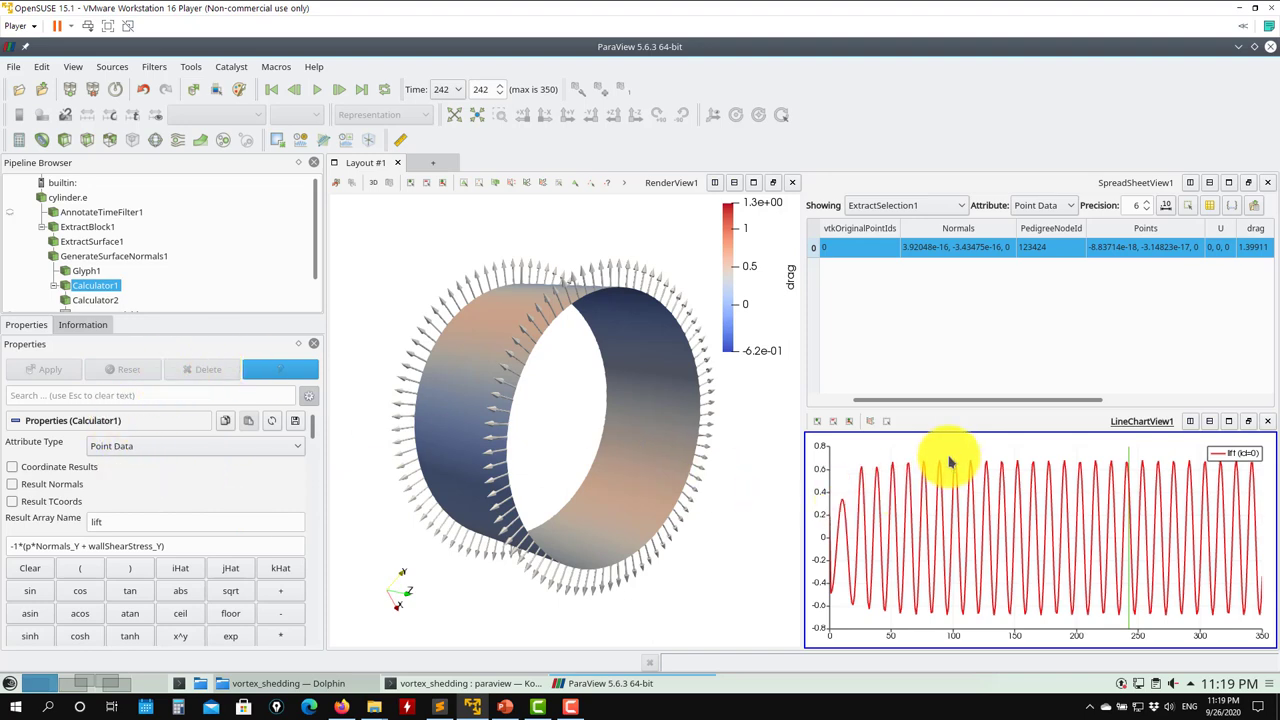
Show the drag series of PlotSelectionOverTime1 together with the lift series in the line chart
drag(314, 251, 337, 314)
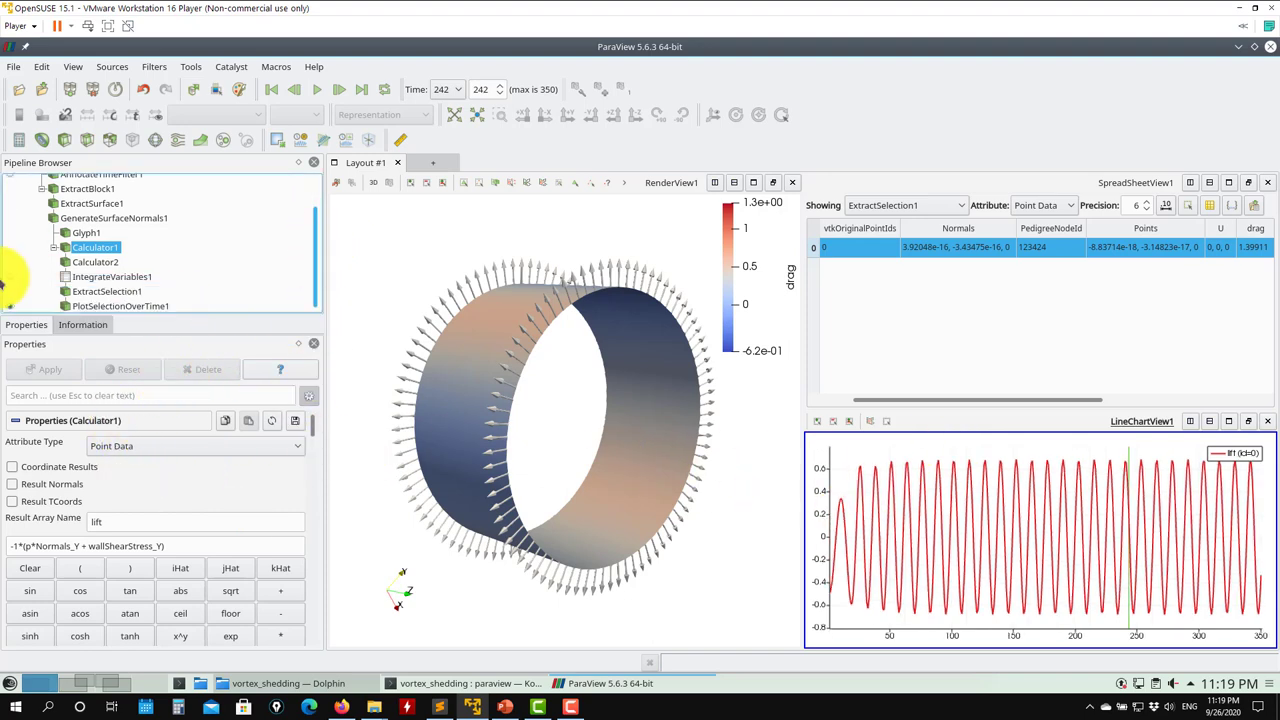
click(137, 306)
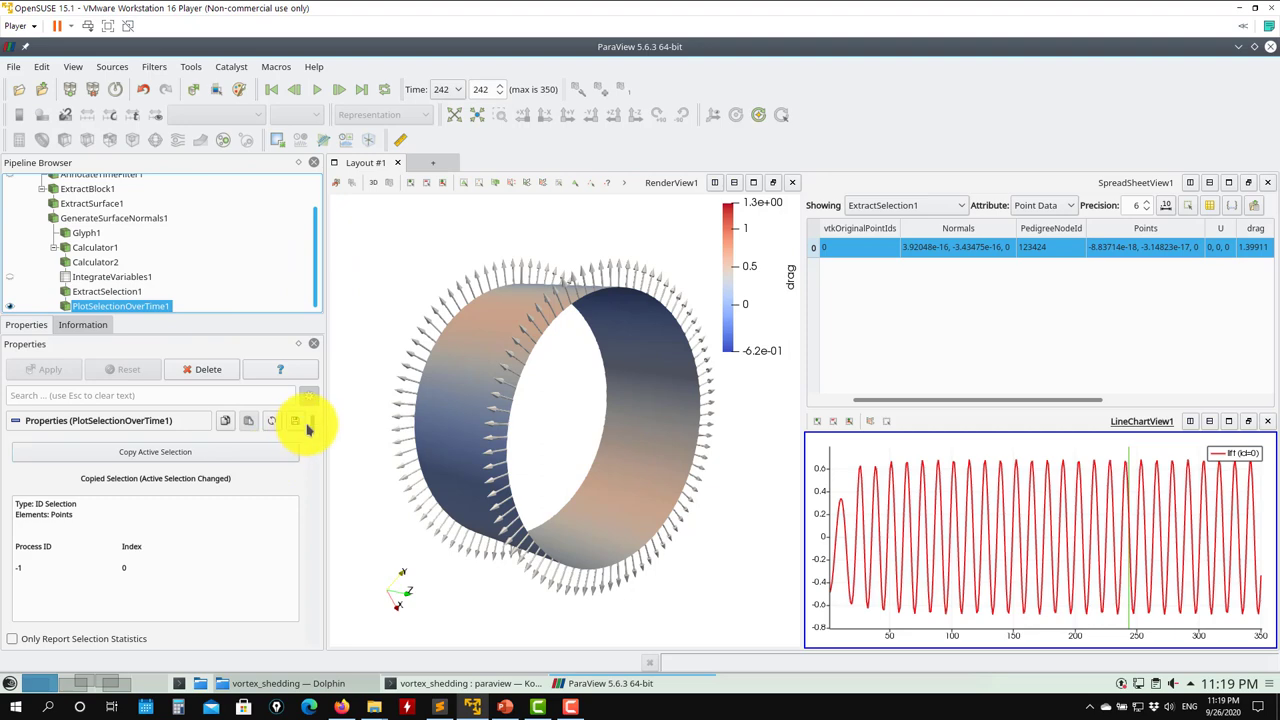
drag(307, 425, 320, 472)
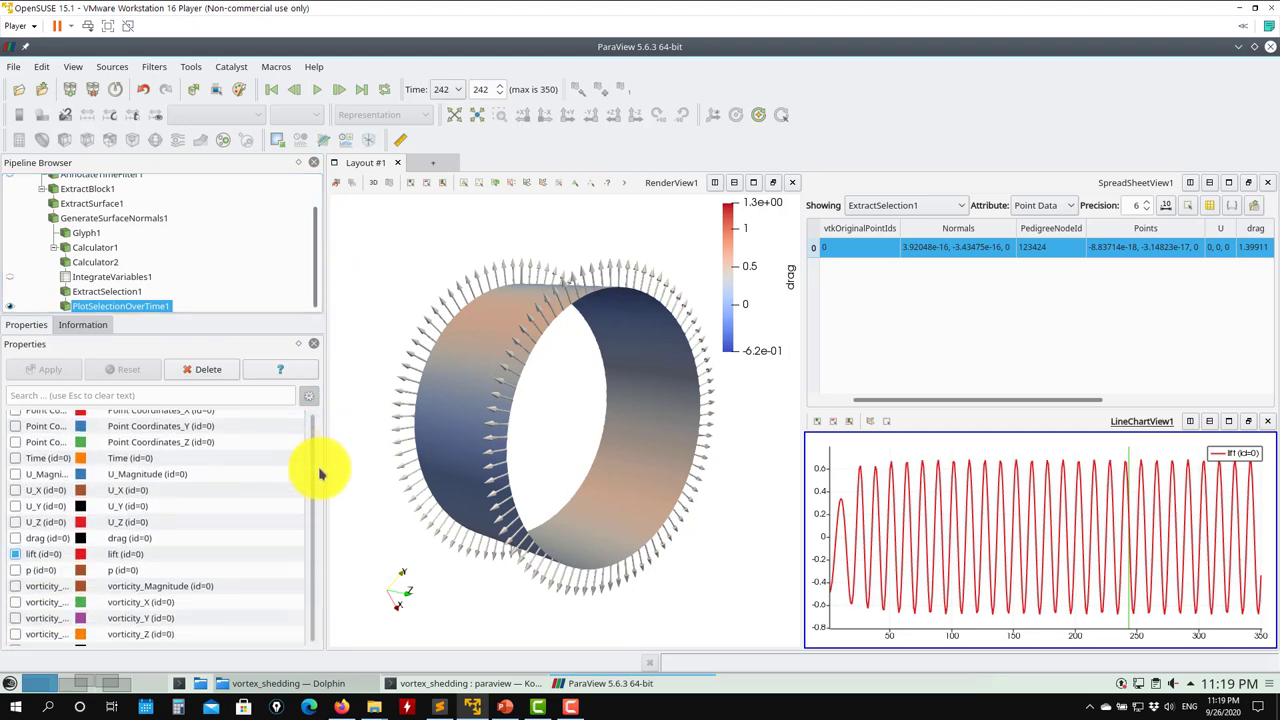
click(15, 538)
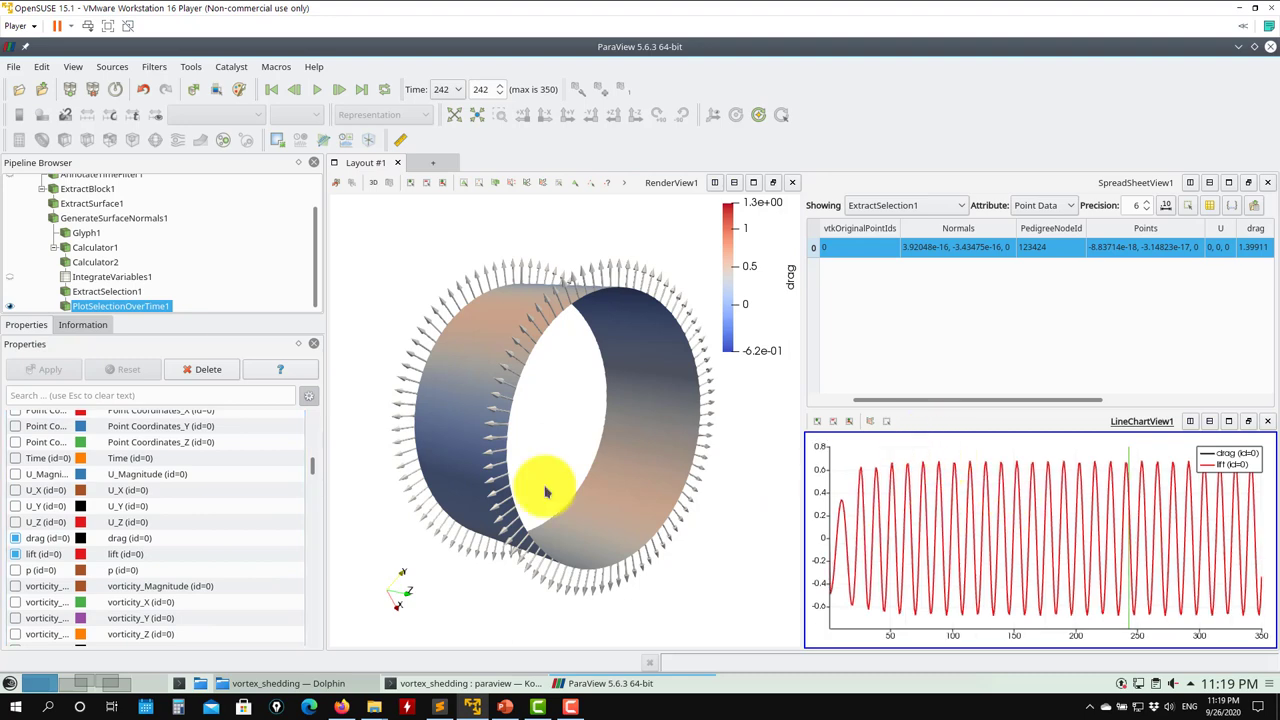
click(15, 554)
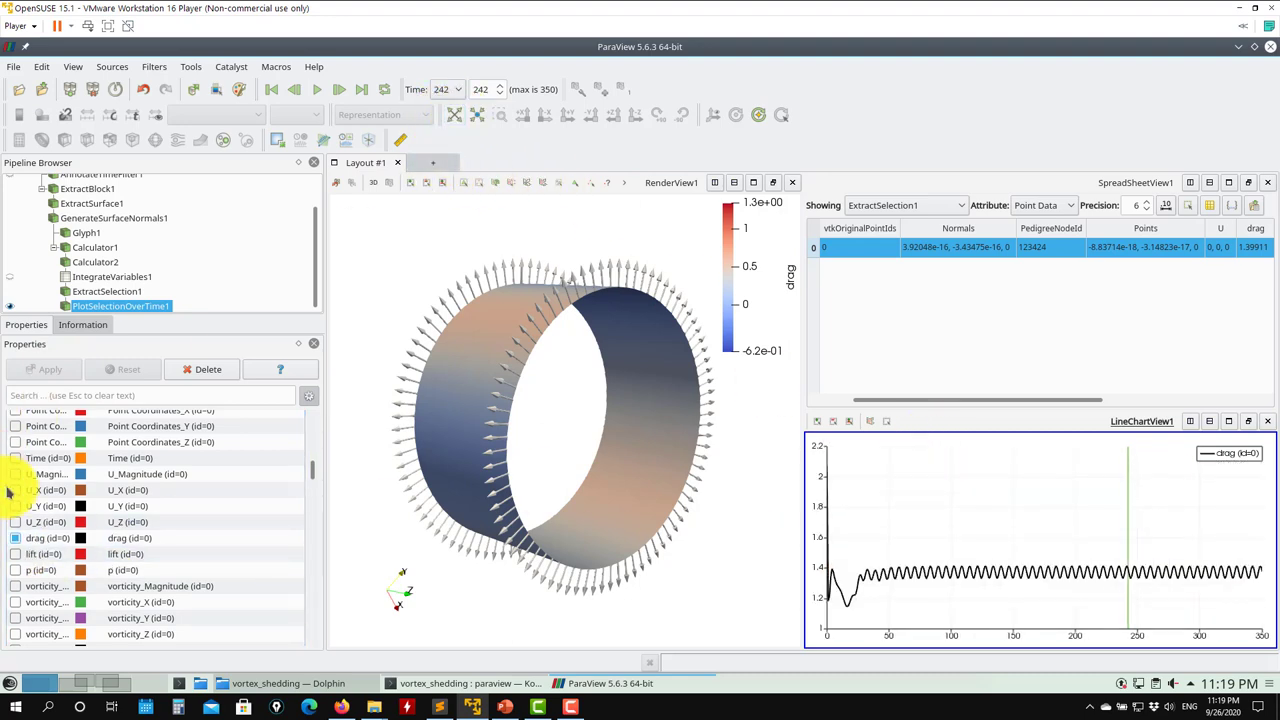
click(15, 554)
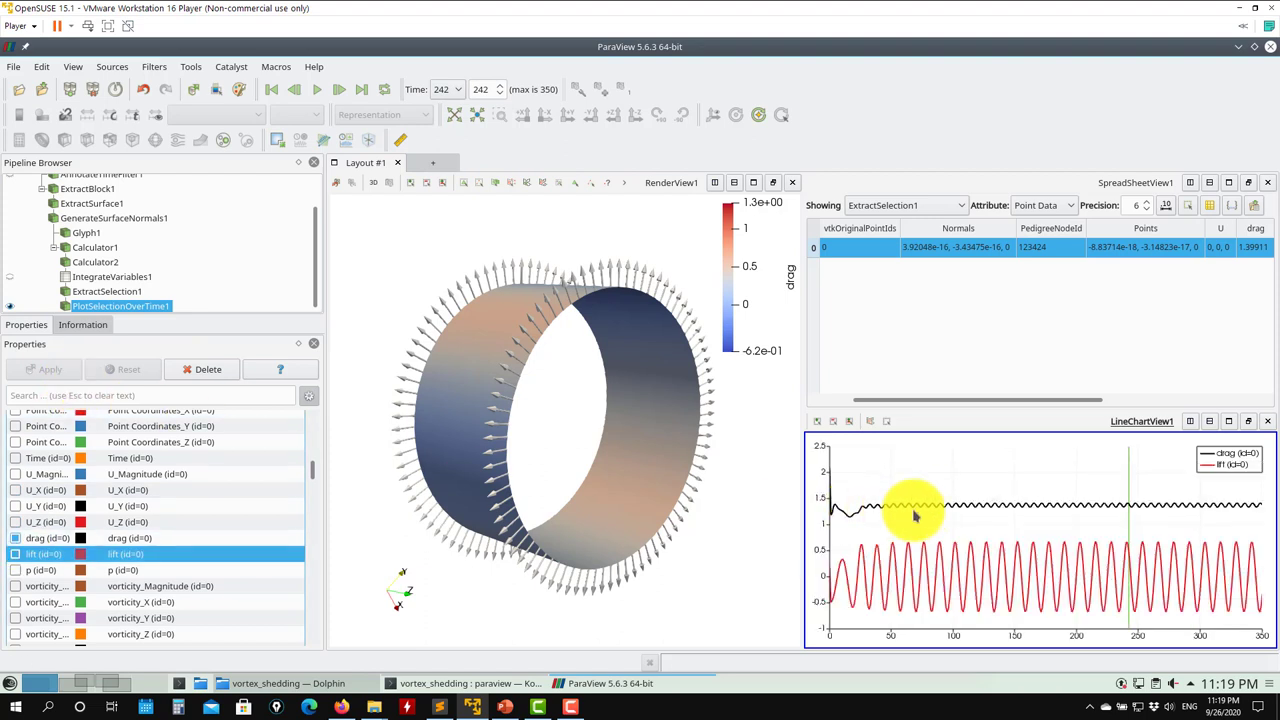
Change Calculator2's drag expression to 1*(p*Normals_X+wallShearStress_X) and apply it
scroll(300, 486, up, 3)
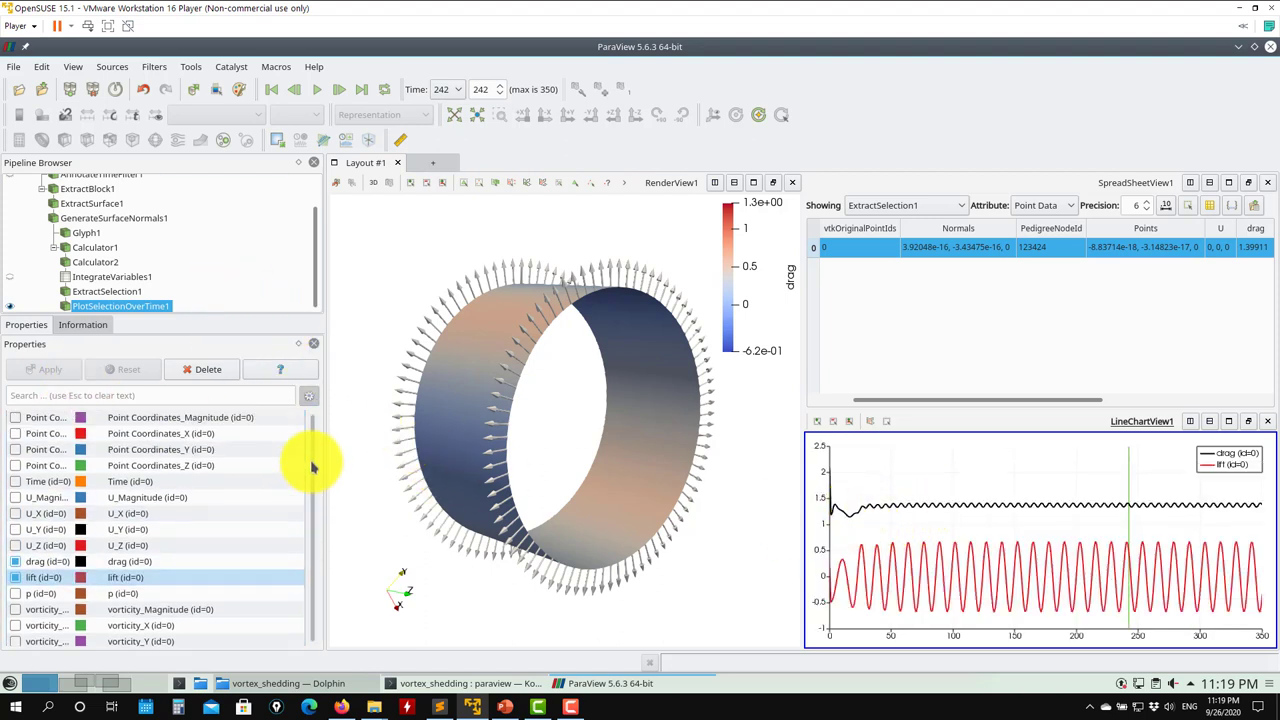
click(94, 262)
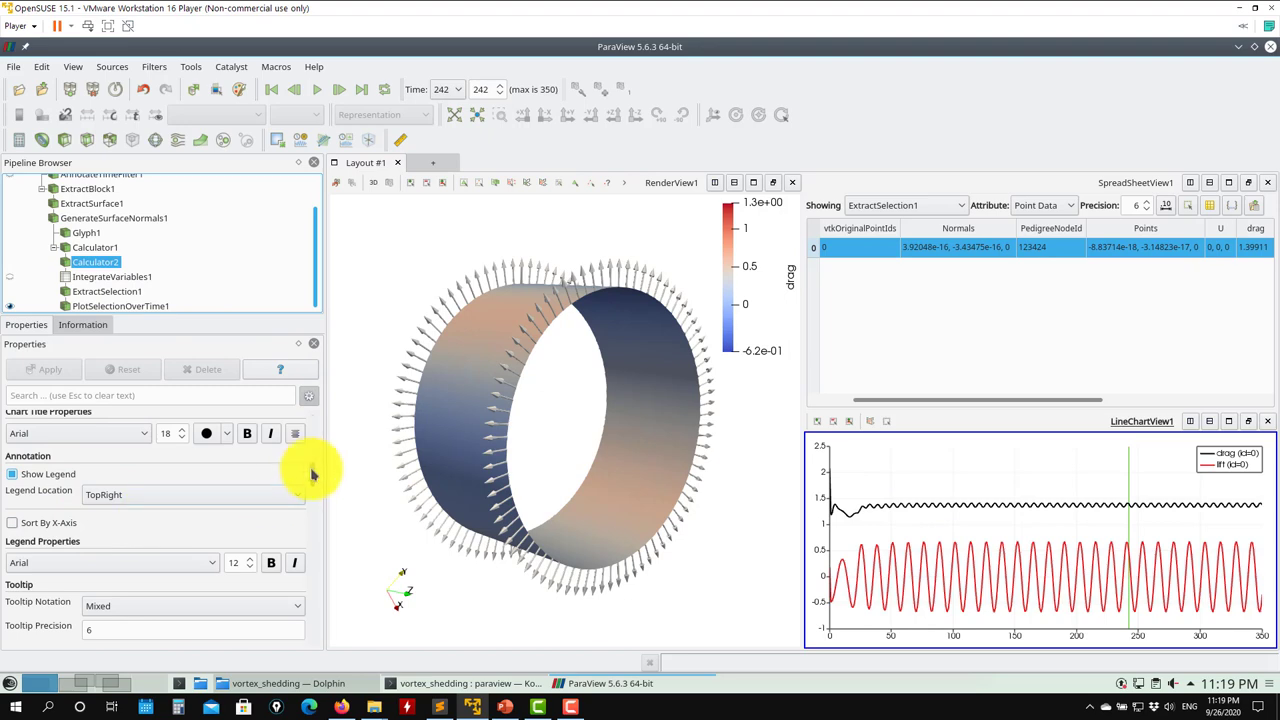
scroll(314, 486, down, 5)
drag(320, 512, 314, 423)
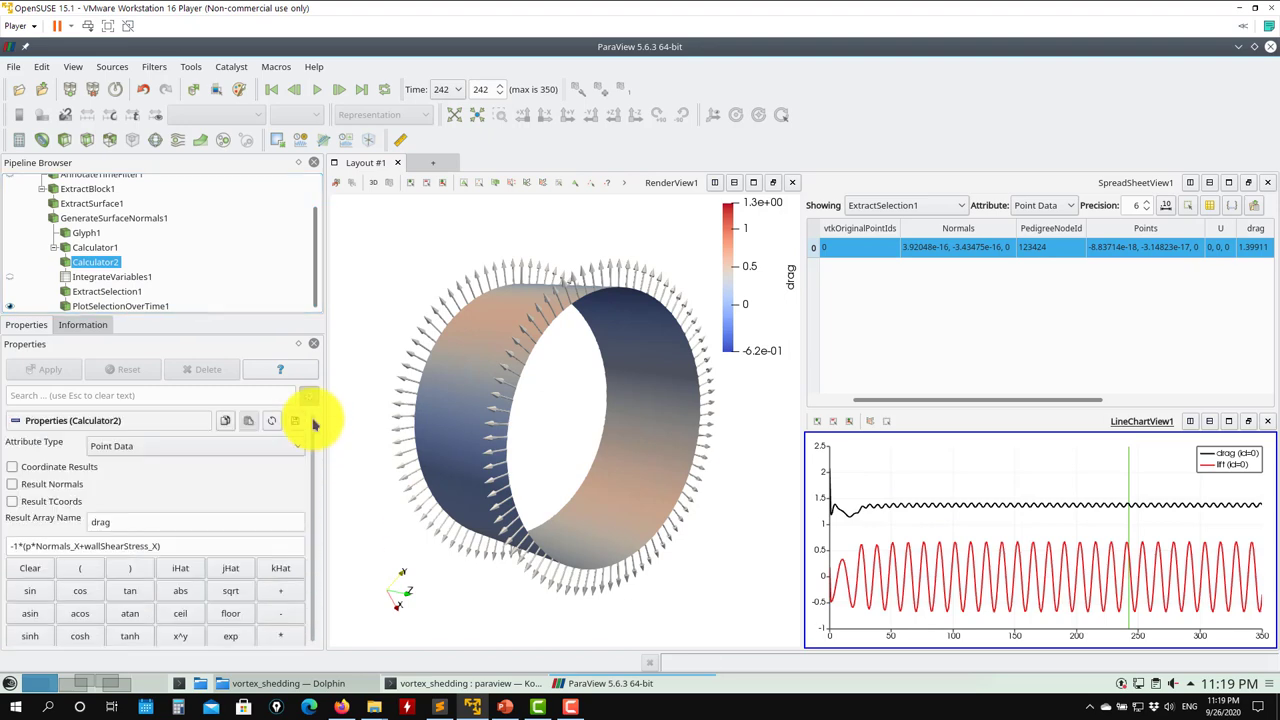
click(147, 548)
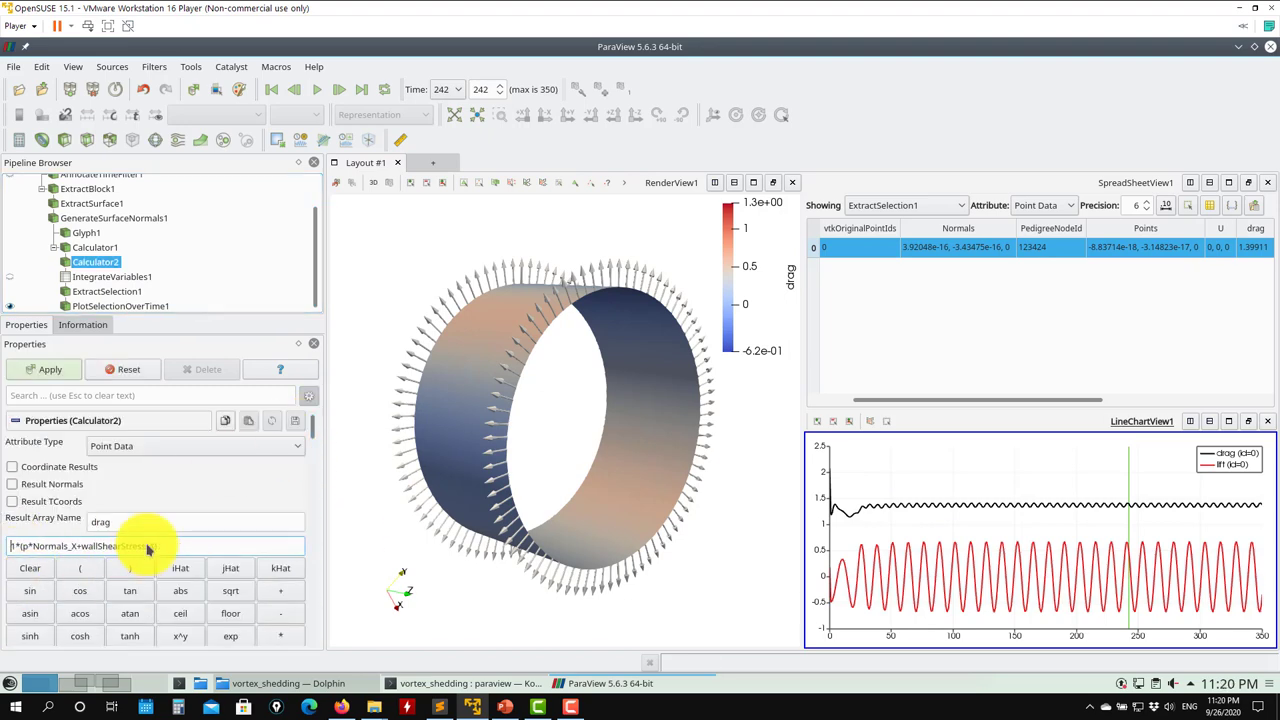
click(42, 369)
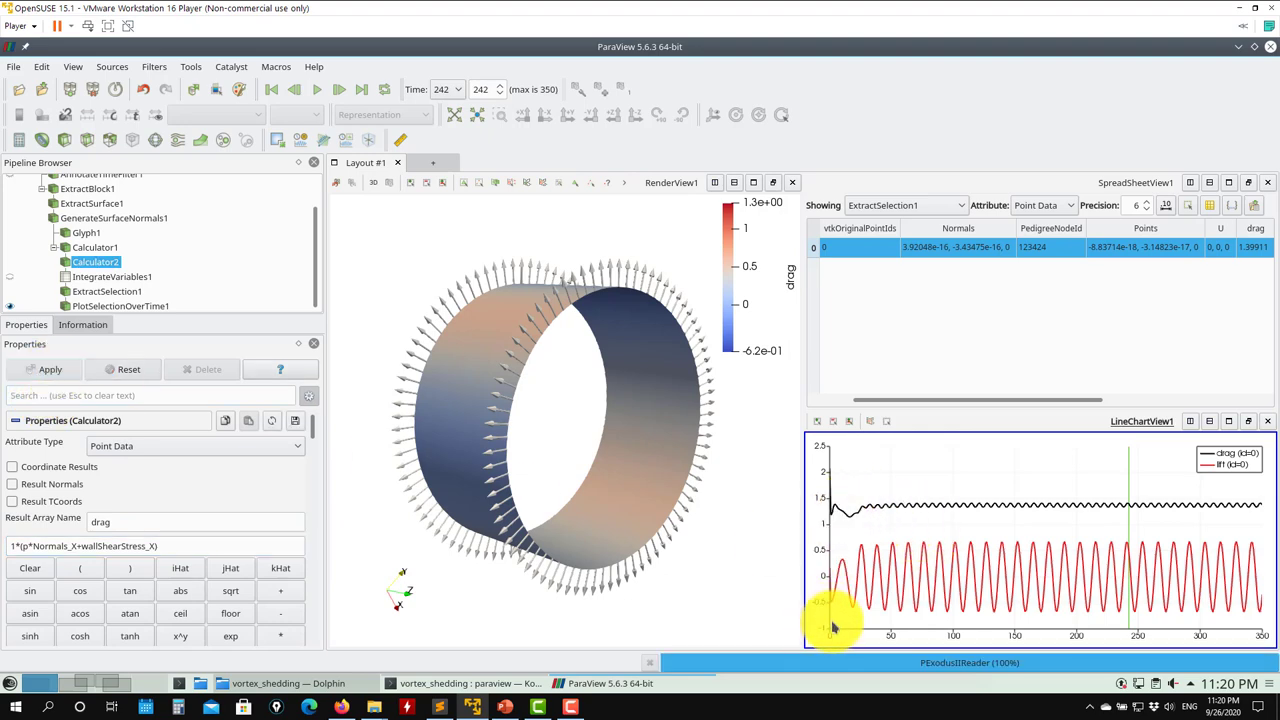
Restore Calculator2's drag expression to -1*(p*Normals_X+wallShearStress_X), apply it, and highlight the wallShearStress_X term
click(10, 547)
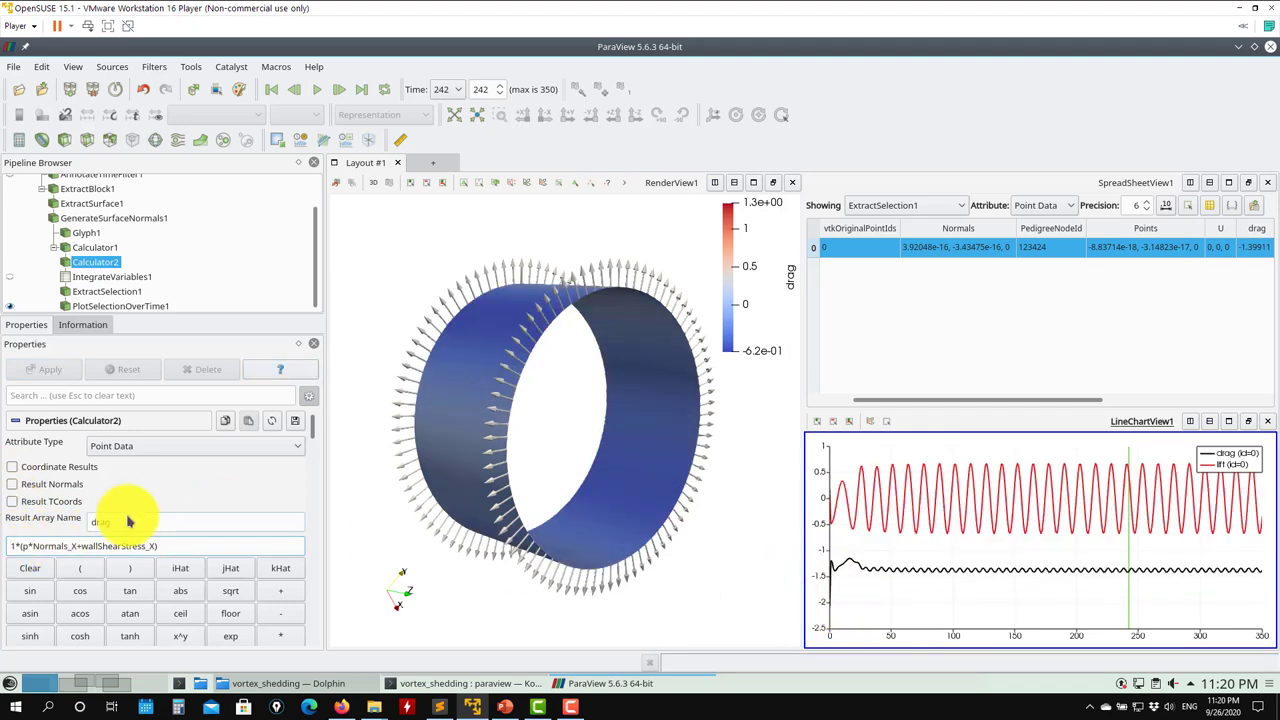
click(58, 372)
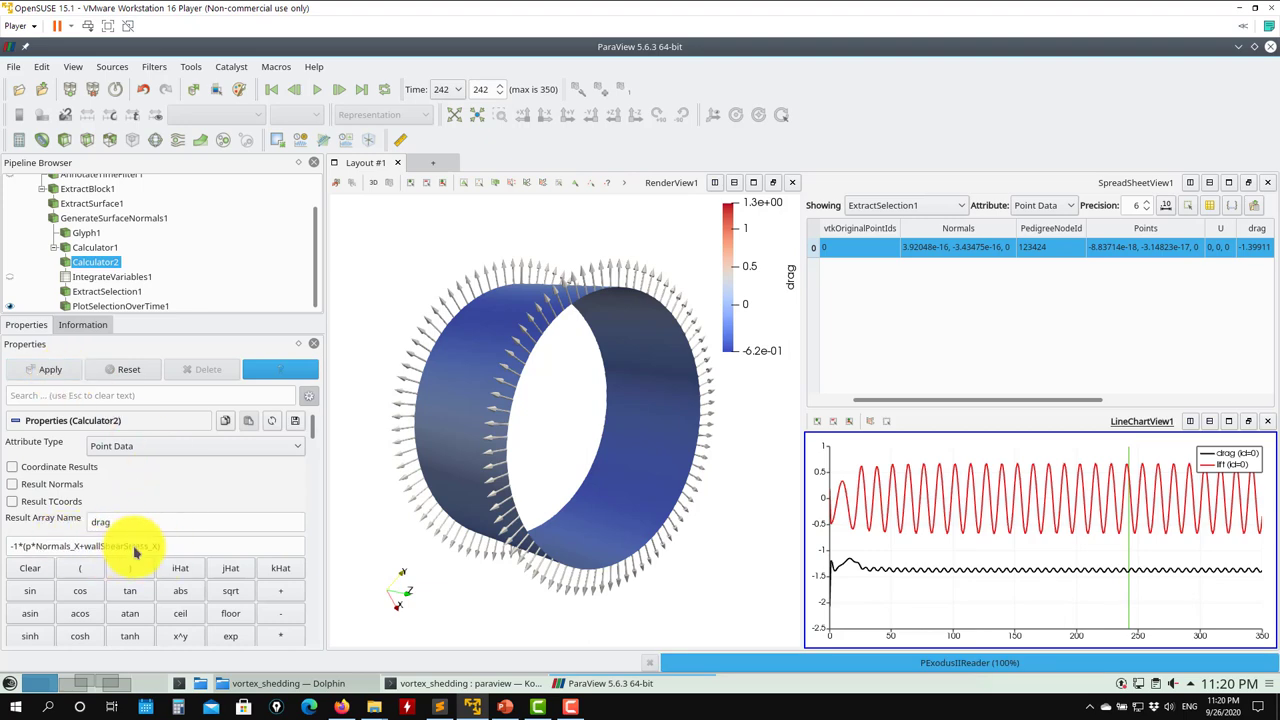
drag(157, 549, 82, 548)
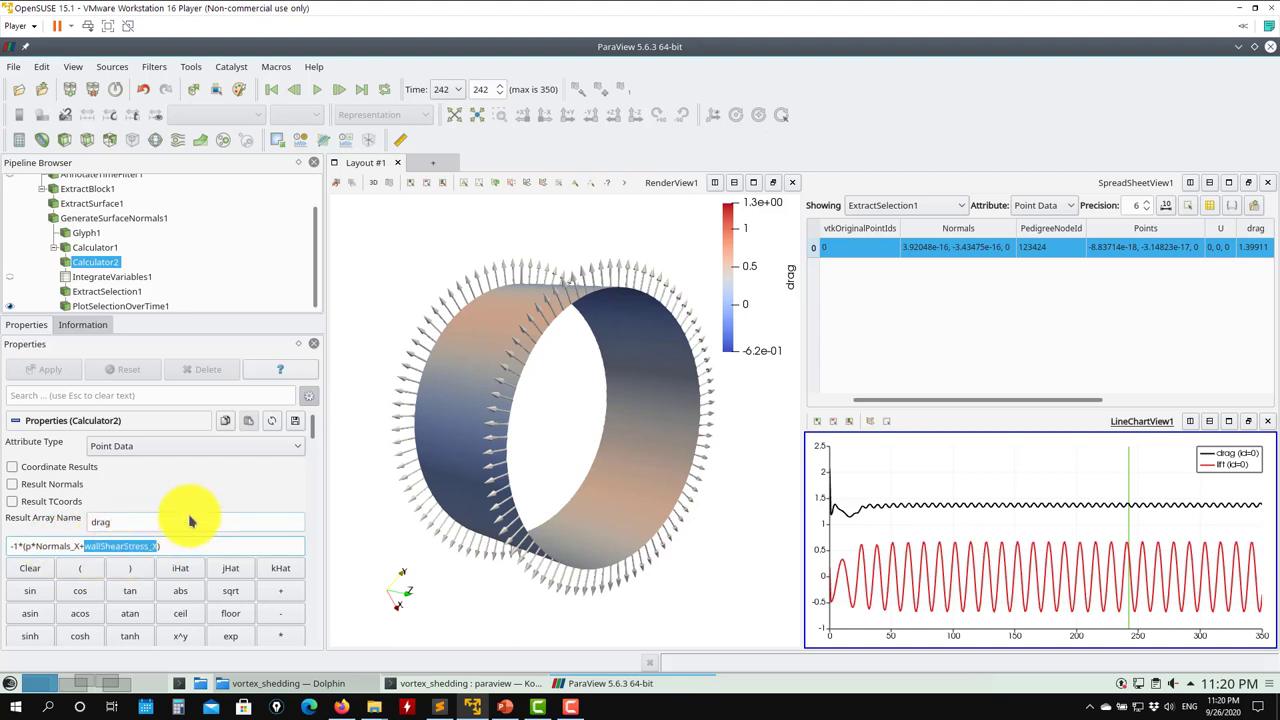
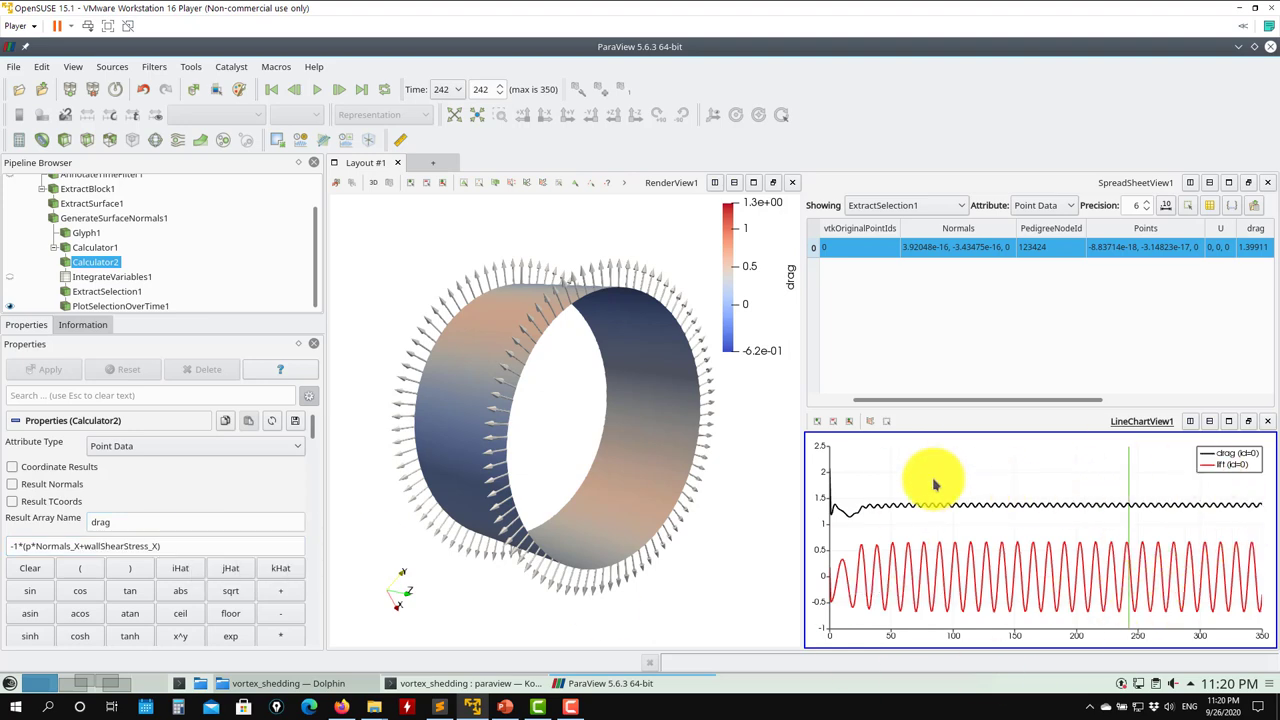
click(12, 67)
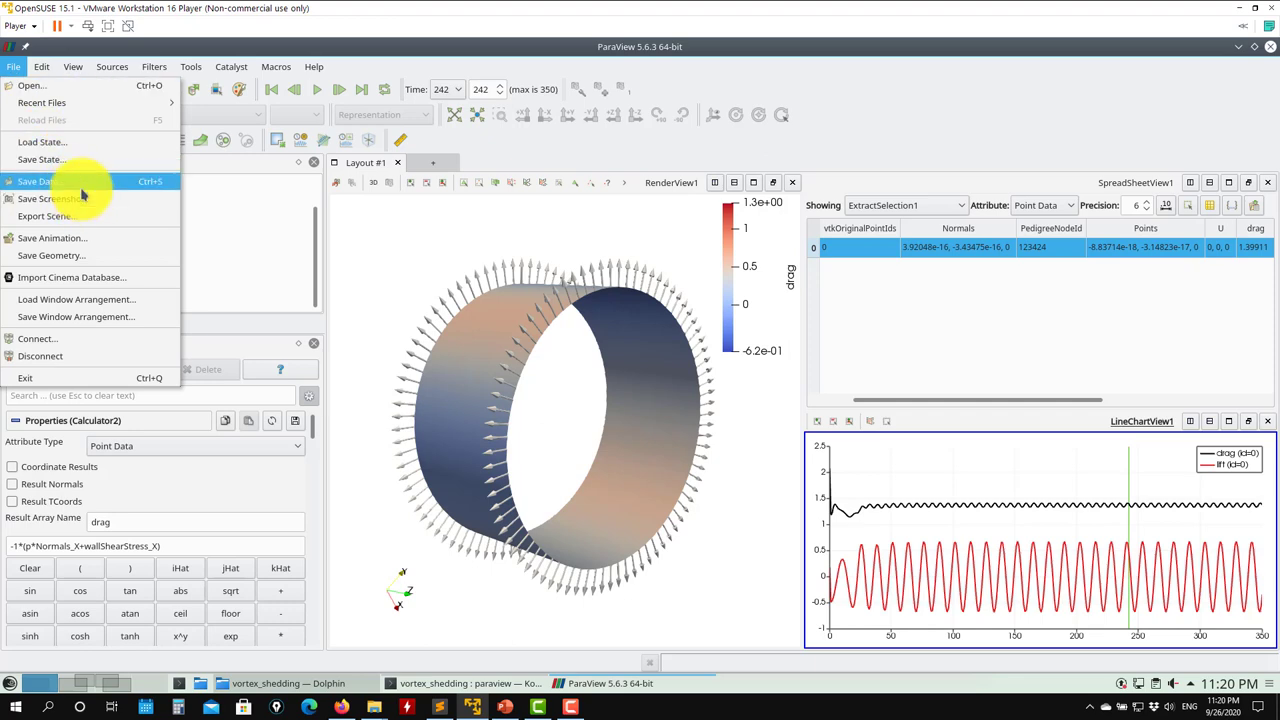
click(85, 193)
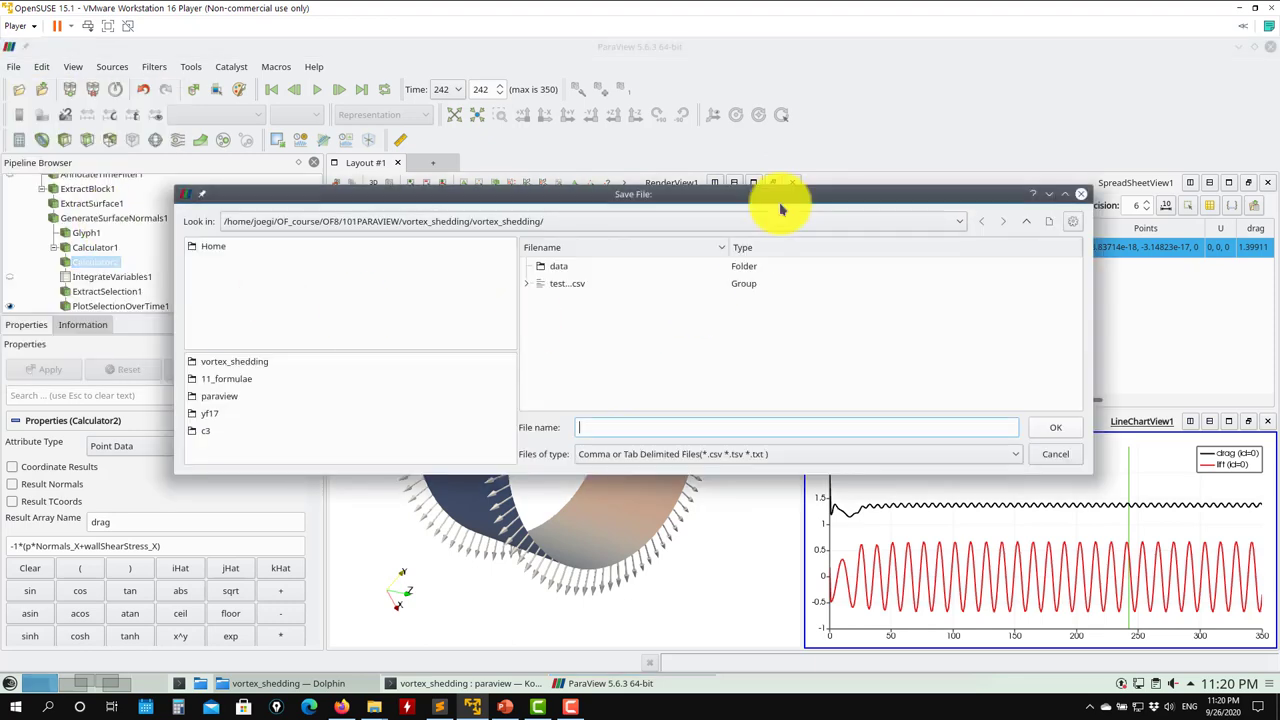
click(1055, 455)
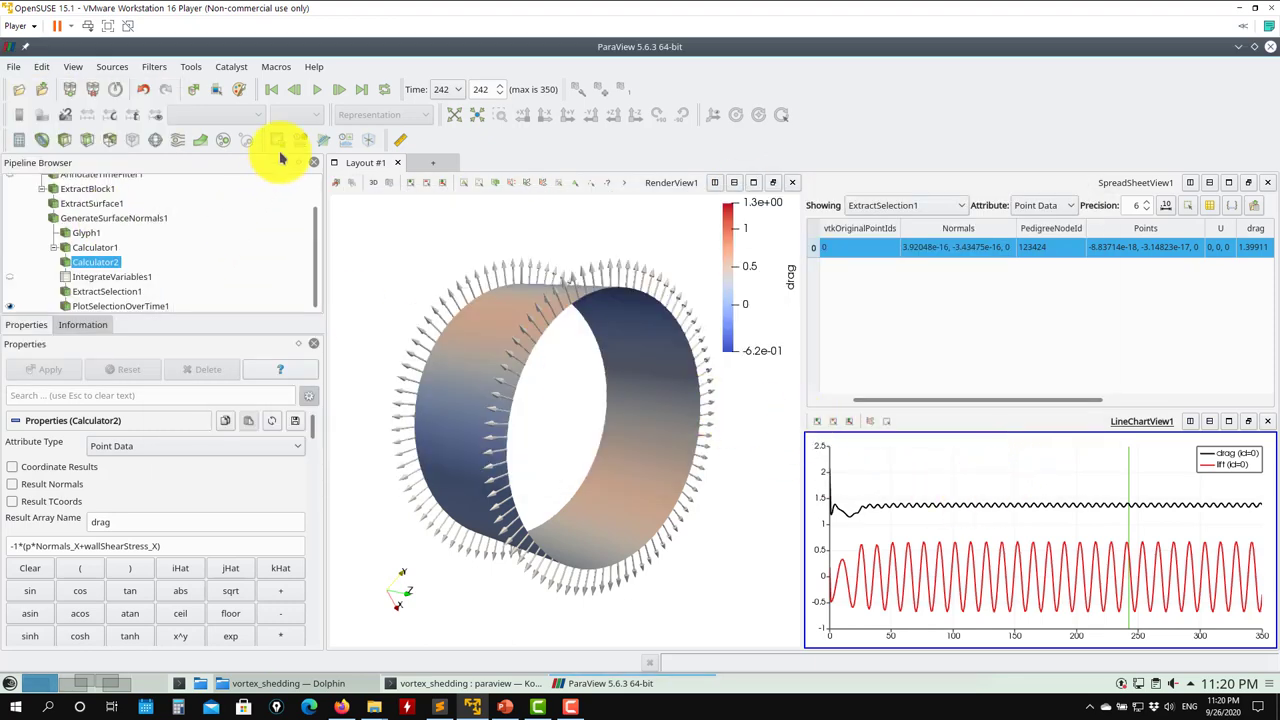
Play the animation to time step 275
click(318, 92)
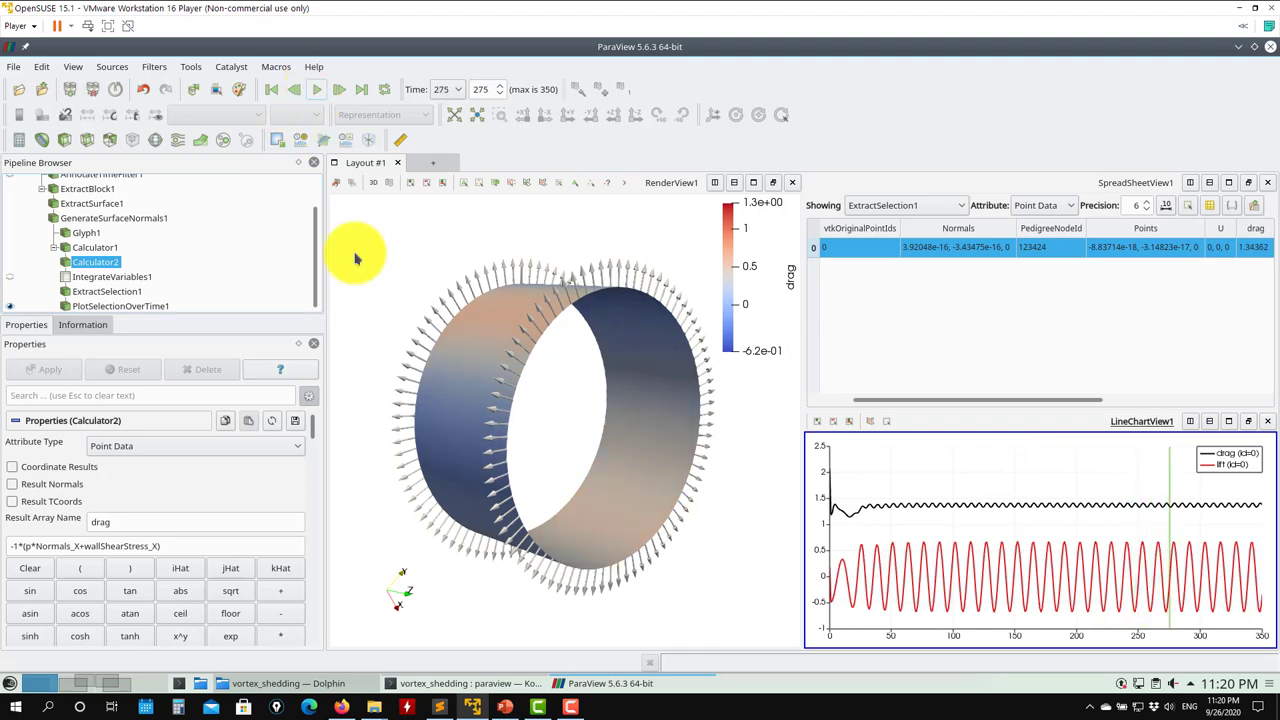
Switch to the Dolphin file manager and open L_D_paraview0.csv from the case's data folder in a text editor
click(286, 683)
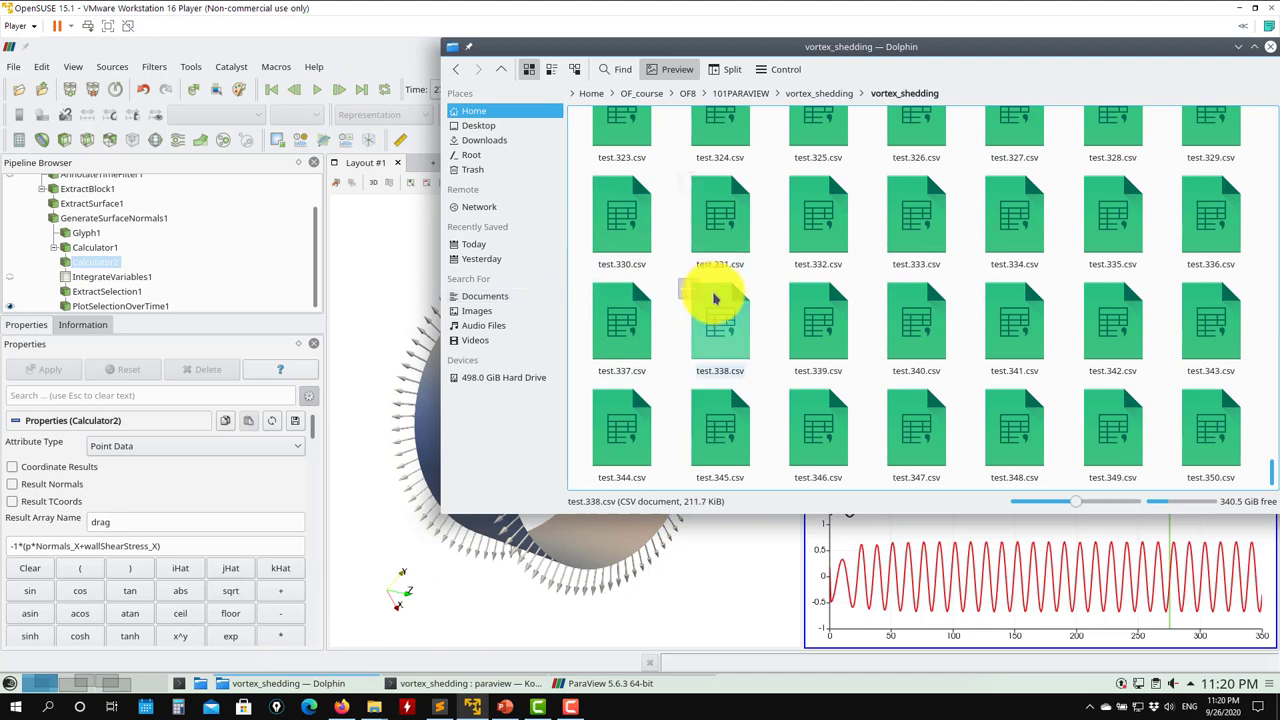
scroll(715, 290, up, 20)
double_click(621, 158)
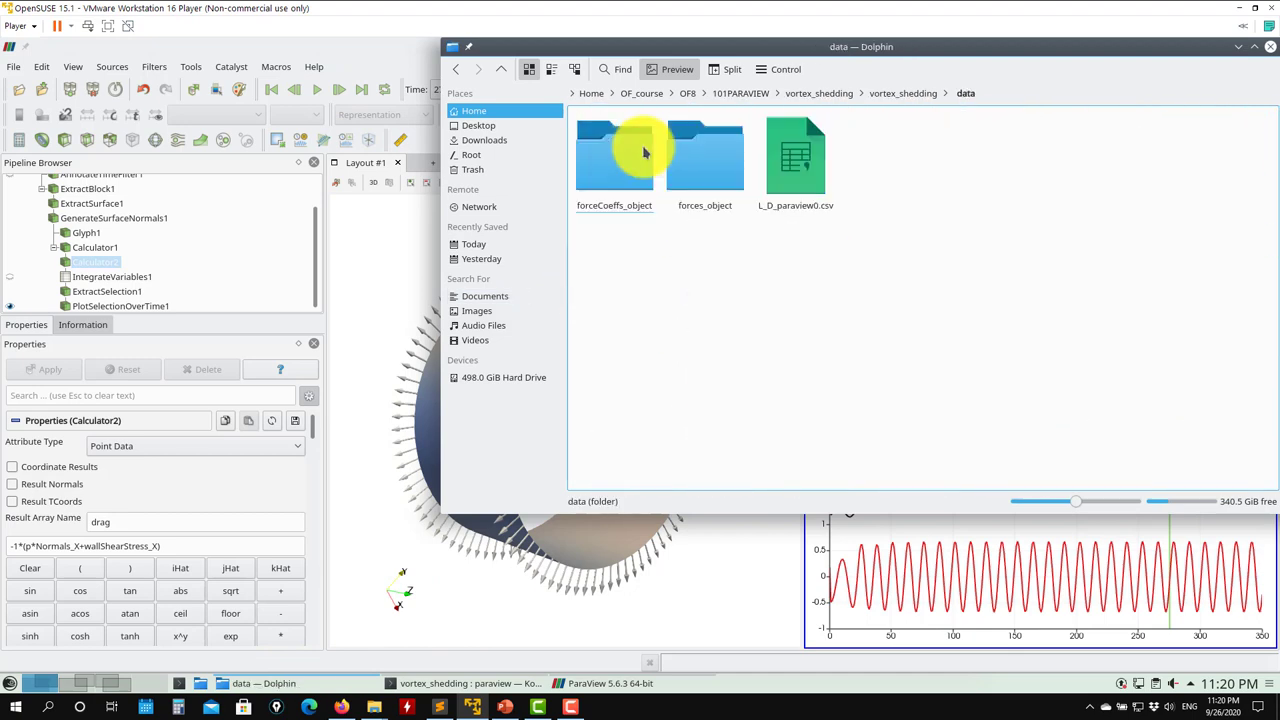
right_click(805, 158)
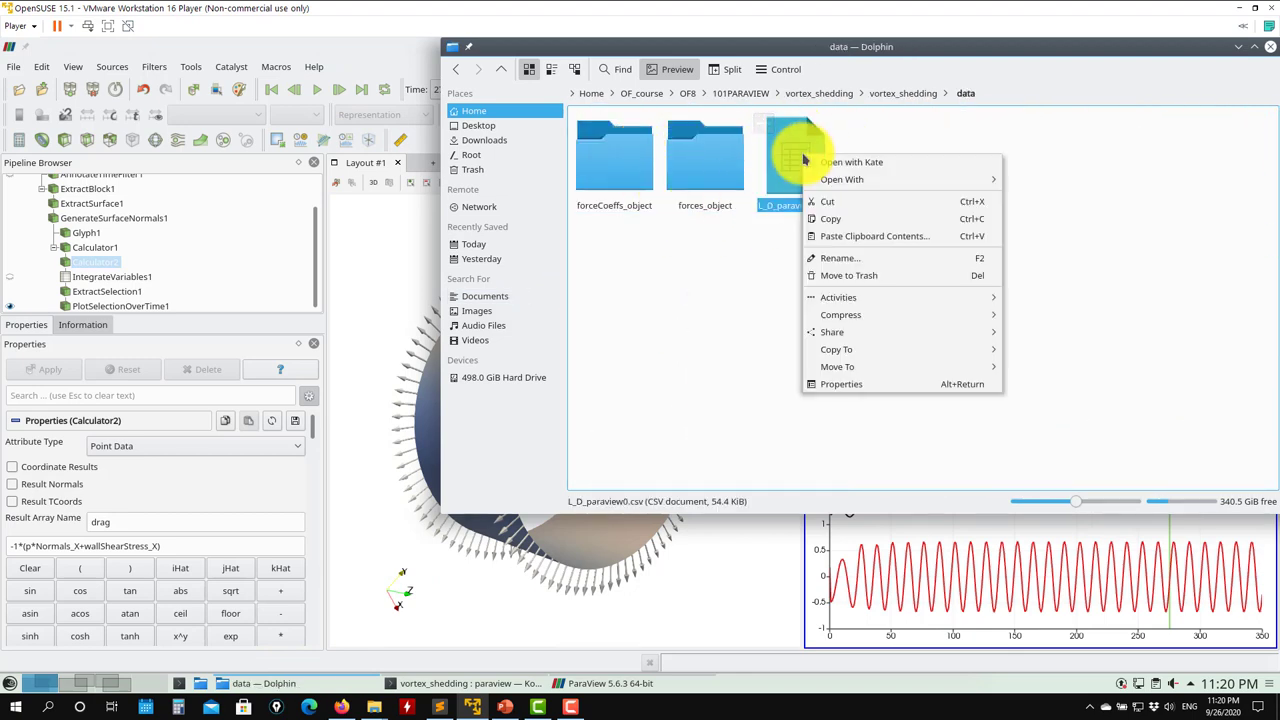
mouse_move(857, 171)
click(1086, 194)
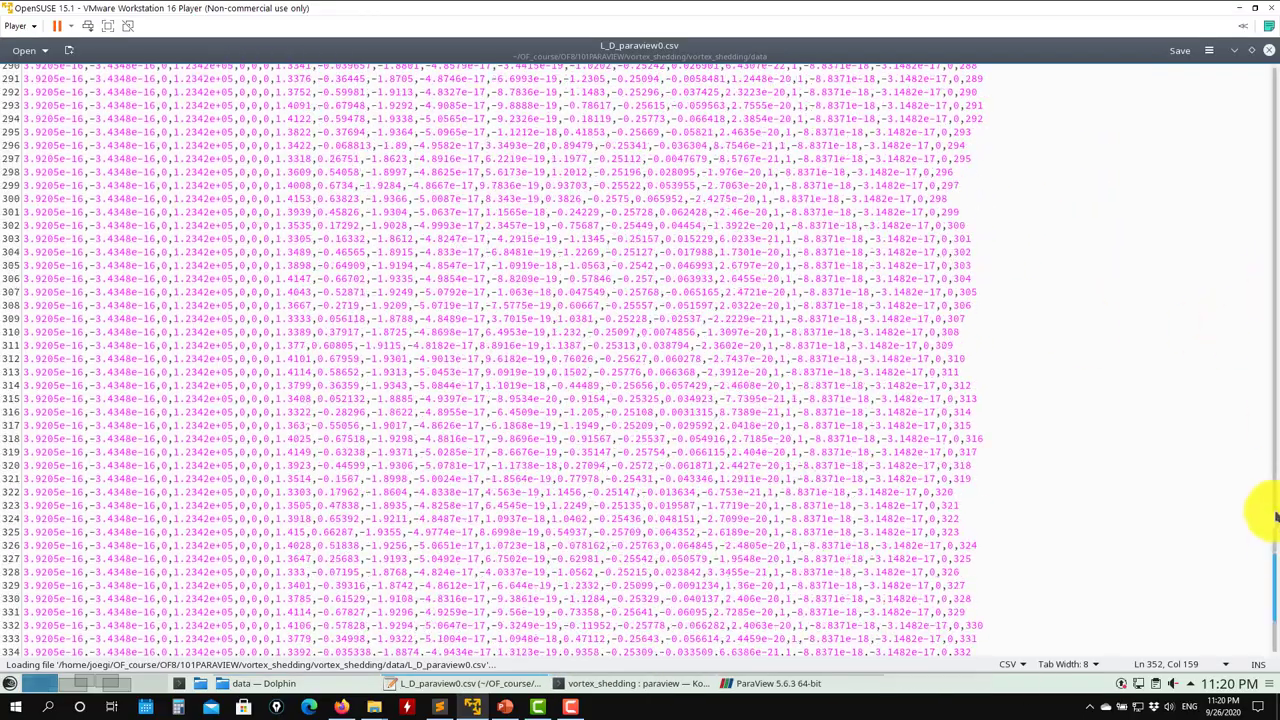
Examine the exported values in L_D_paraview0.csv and highlight the drag, lift and Time column headers
scroll(1265, 300, up, 20)
scroll(1265, 300, up, 20)
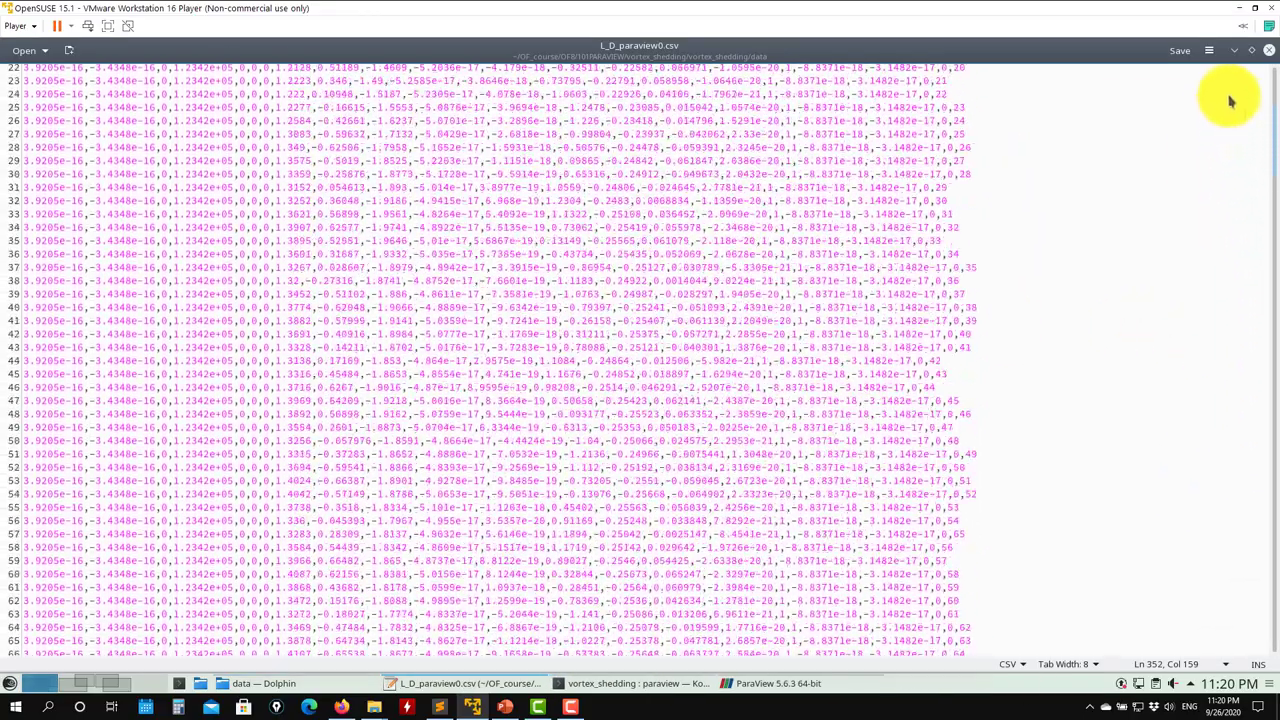
scroll(631, 97, down, 3)
scroll(535, 172, up, 3)
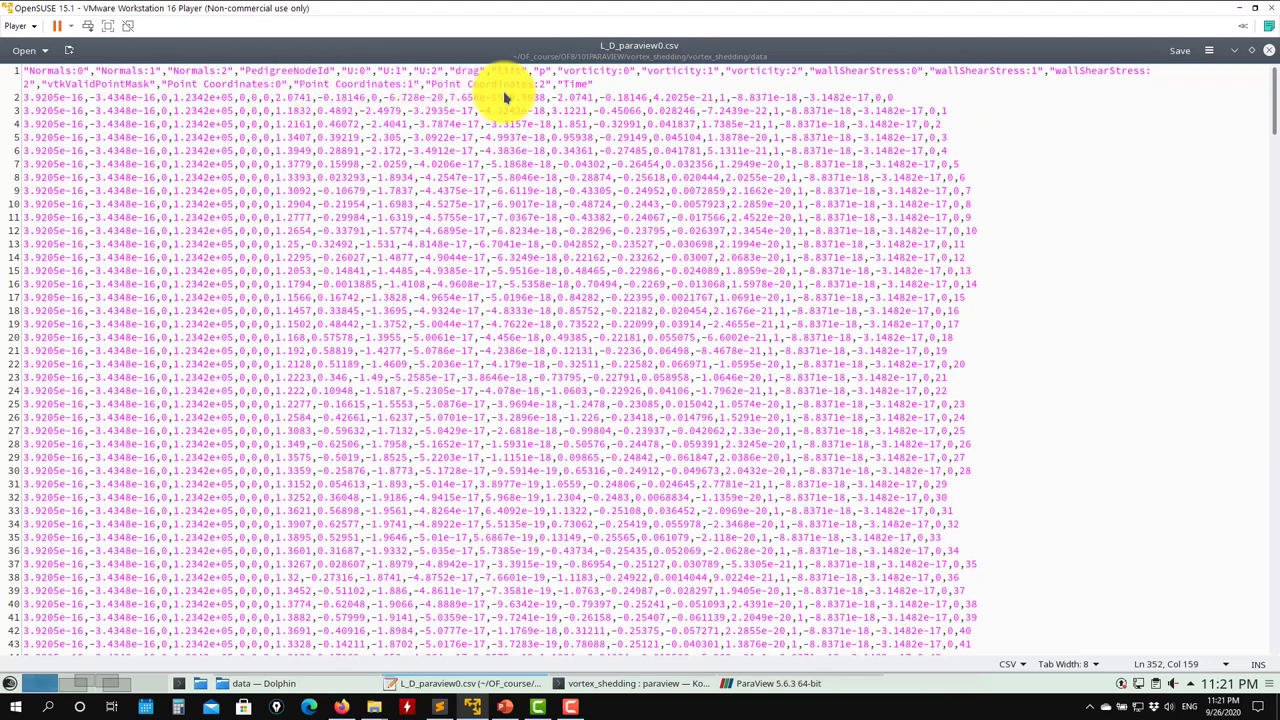
drag(525, 77, 450, 77)
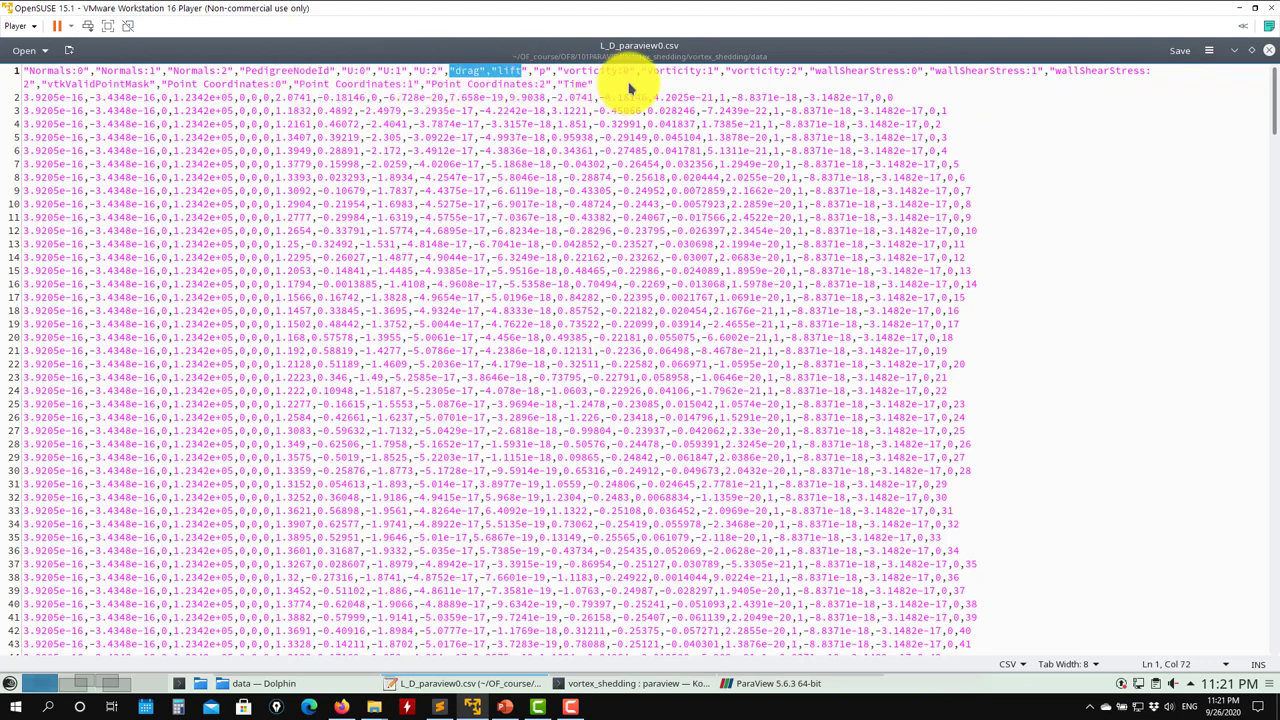
drag(594, 84, 540, 84)
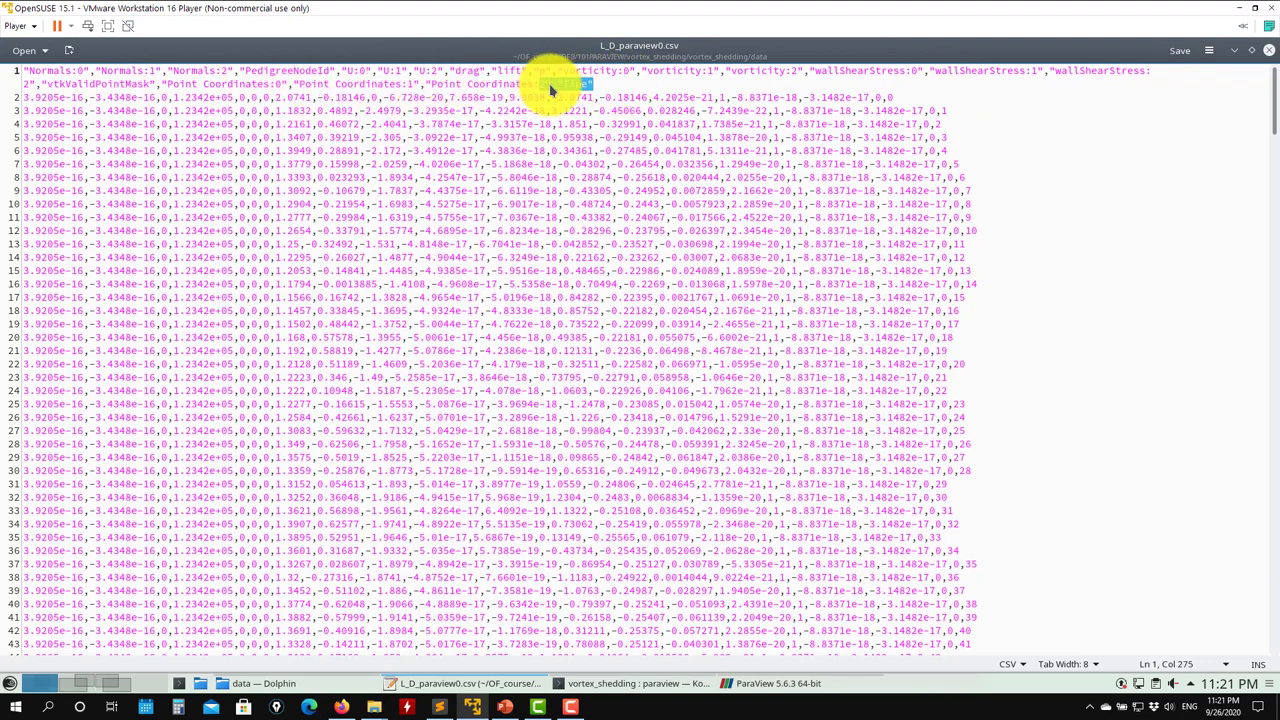
Close the CSV file and minimize the Dolphin and ParaView windows to reach the Konsole terminal
click(1265, 46)
click(1239, 50)
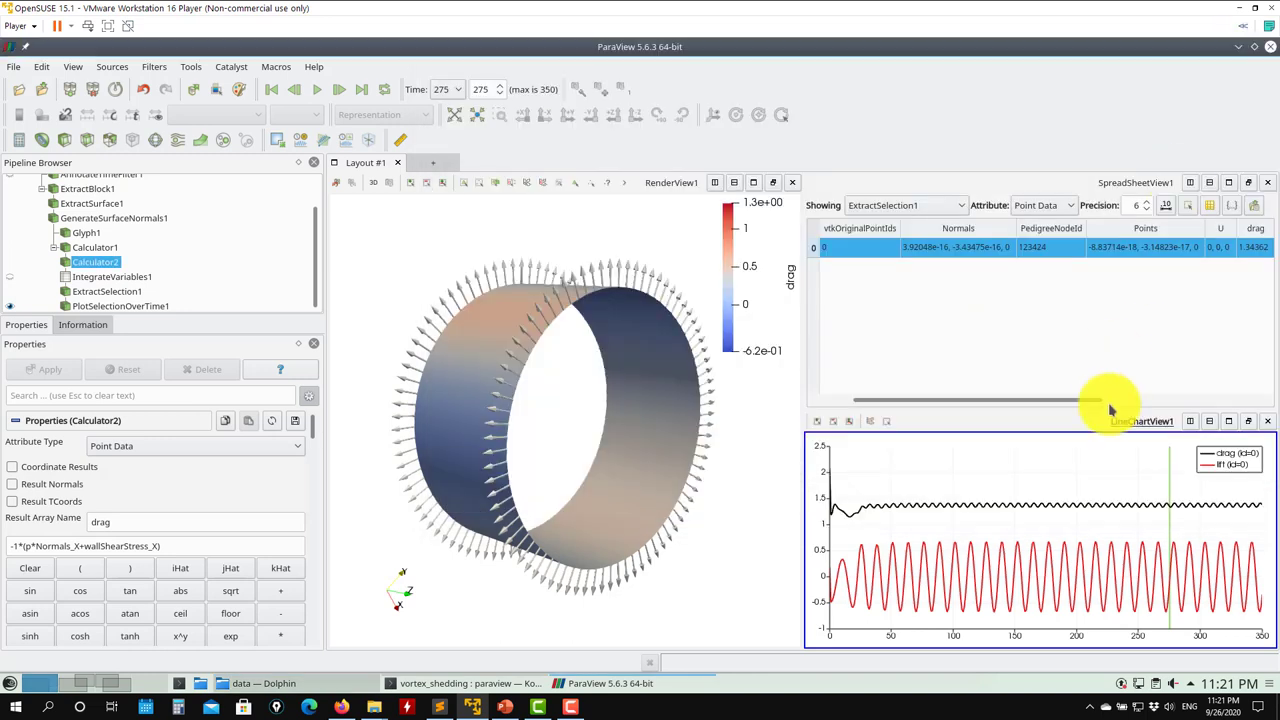
click(1094, 340)
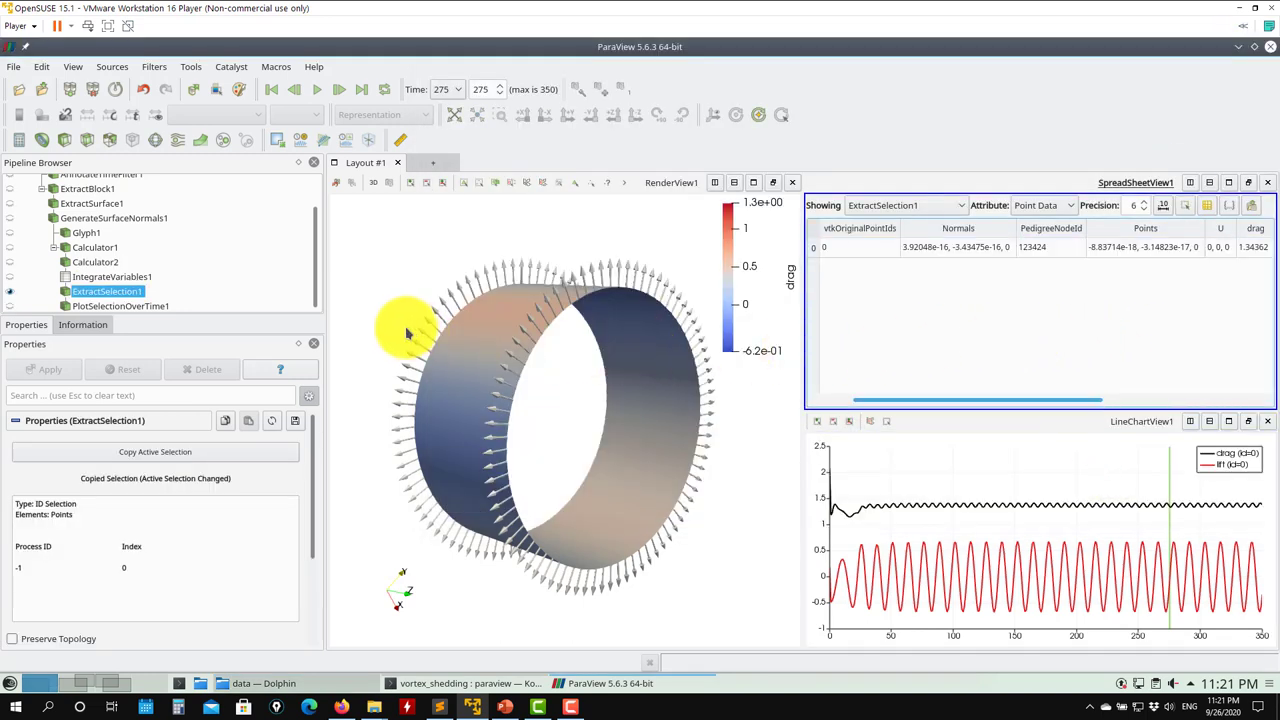
click(1241, 47)
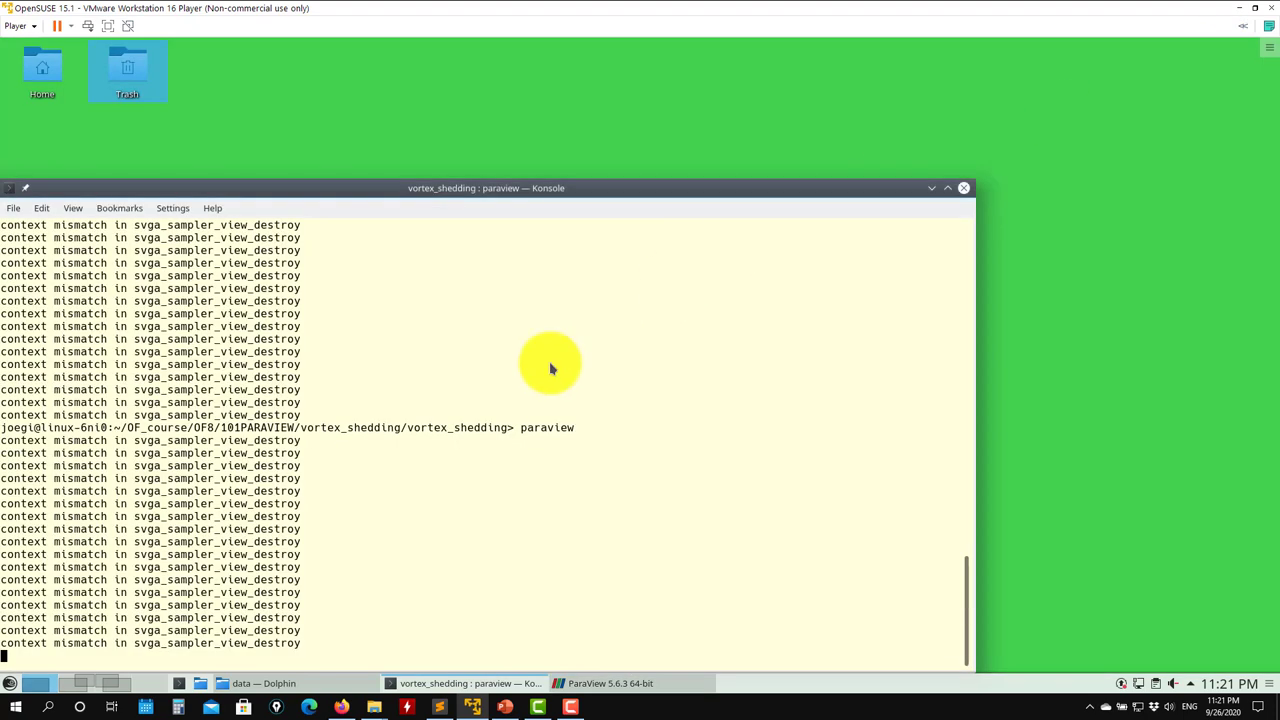
Open a second Konsole tab in the case folder and delete every file matching test.*
click(13, 208)
click(40, 224)
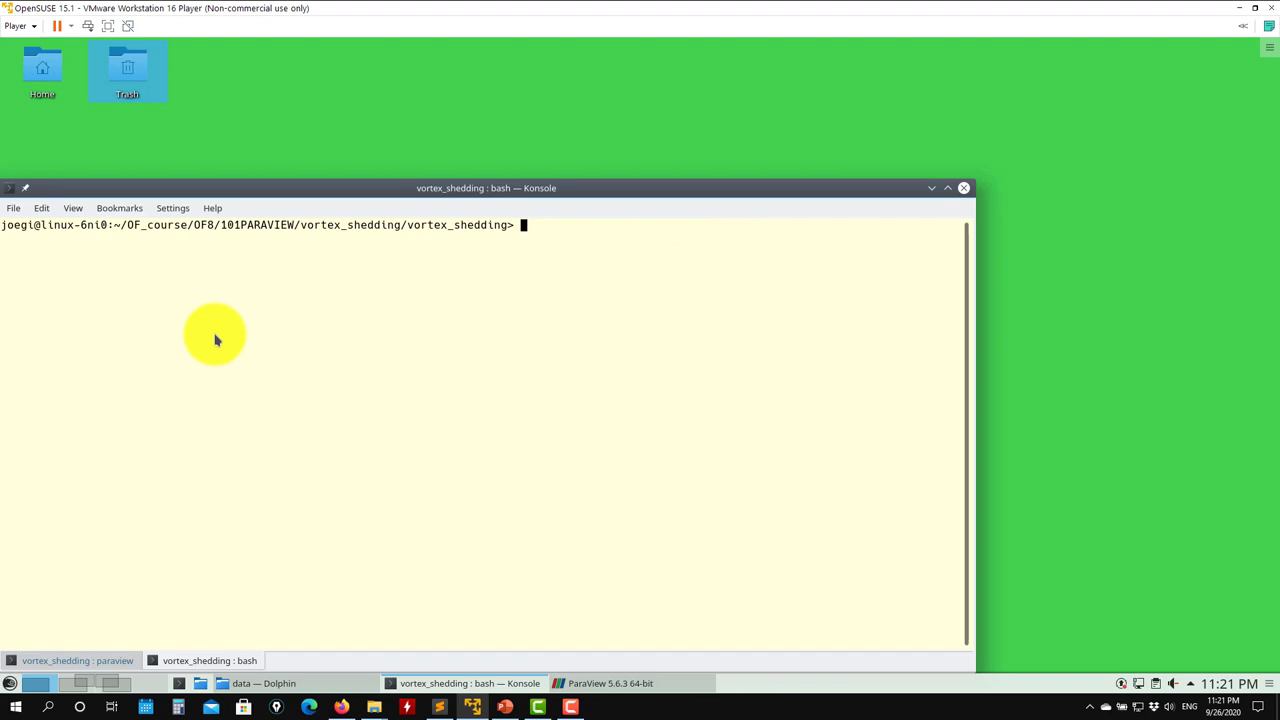
text(ls)
key(Return)
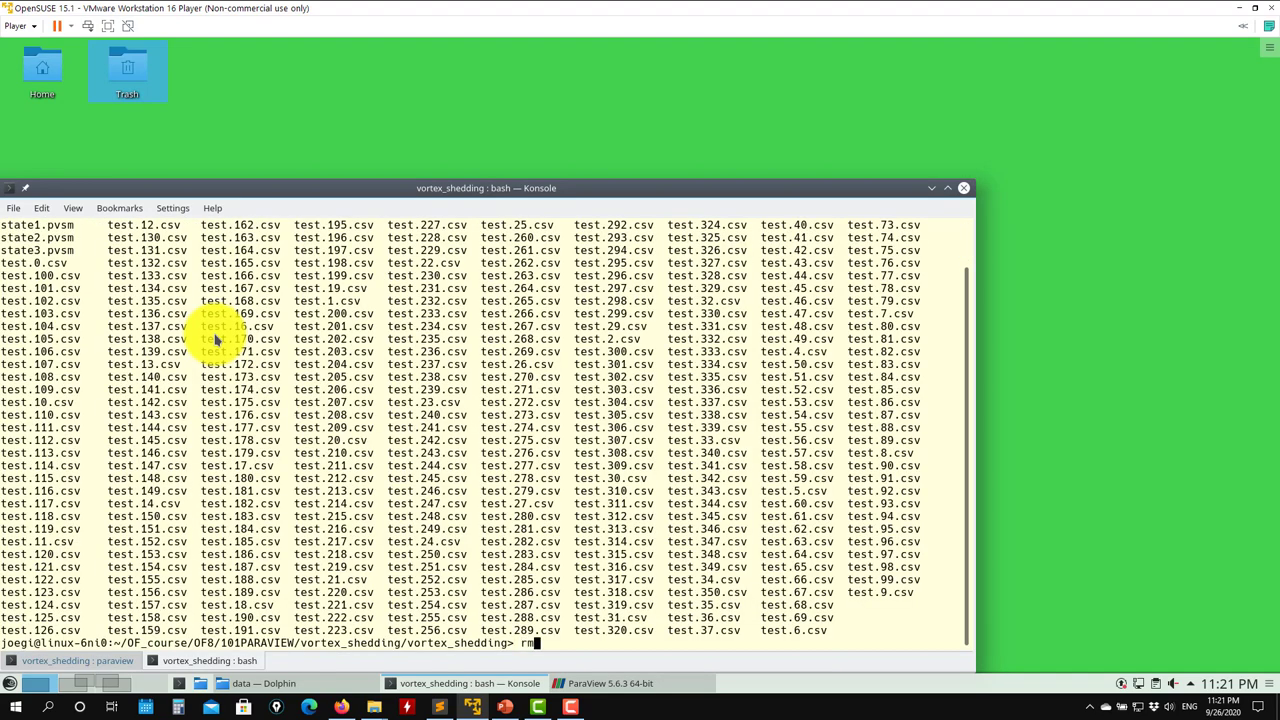
text(rm test.*)
key(Return)
List the contents of the case folder and its data subfolder, ending back in the case folder
text(sls)
key(Return)
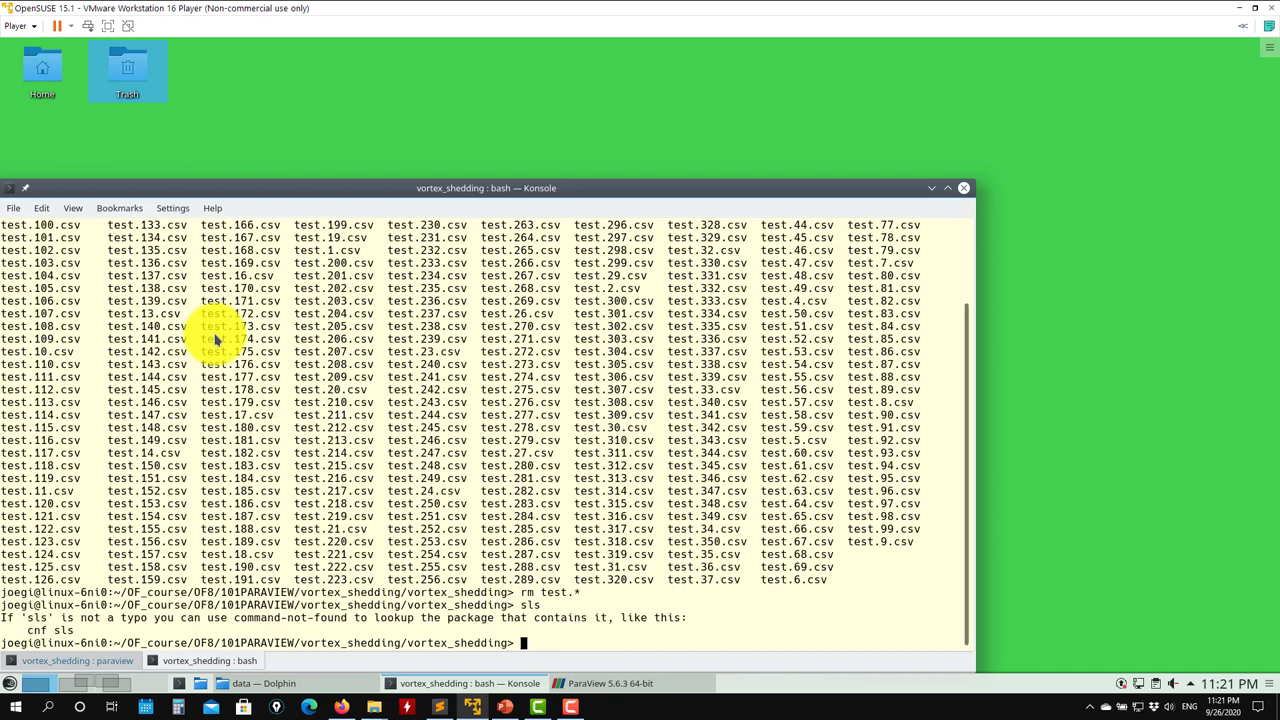
text(ls)
key(Return)
text(cd d)
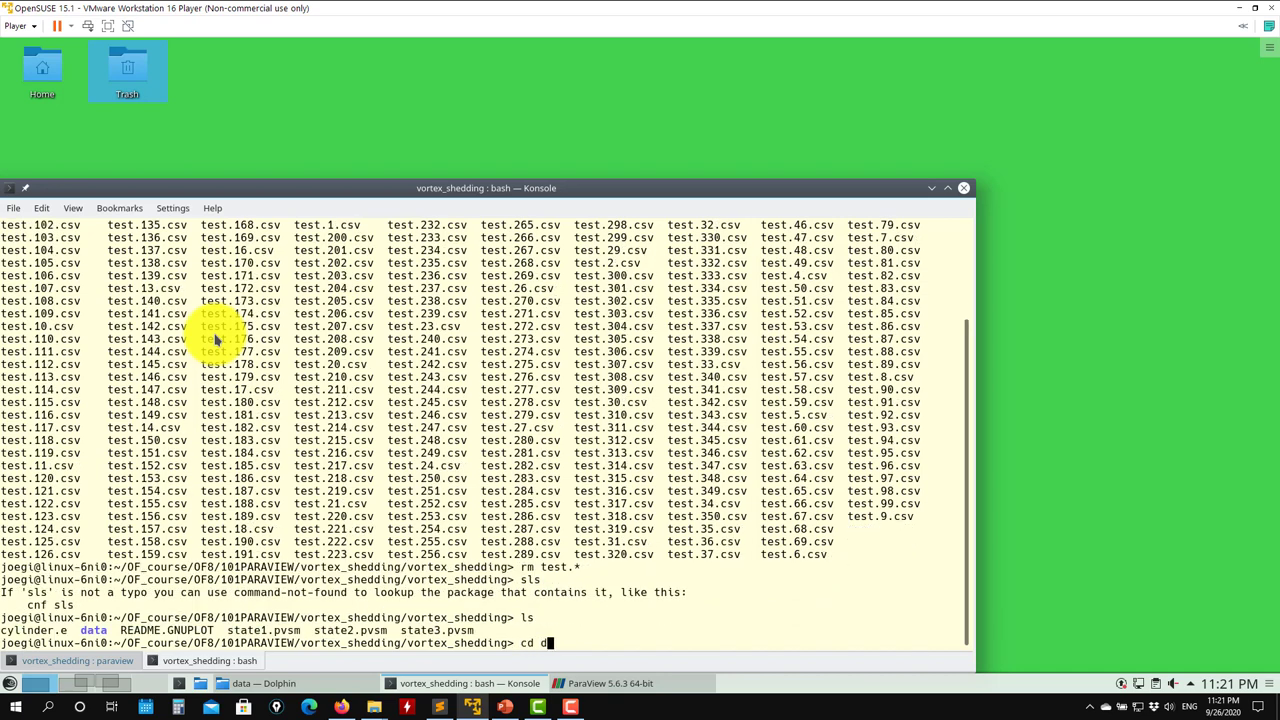
key(Tab)
key(Return)
text(ls)
key(Return)
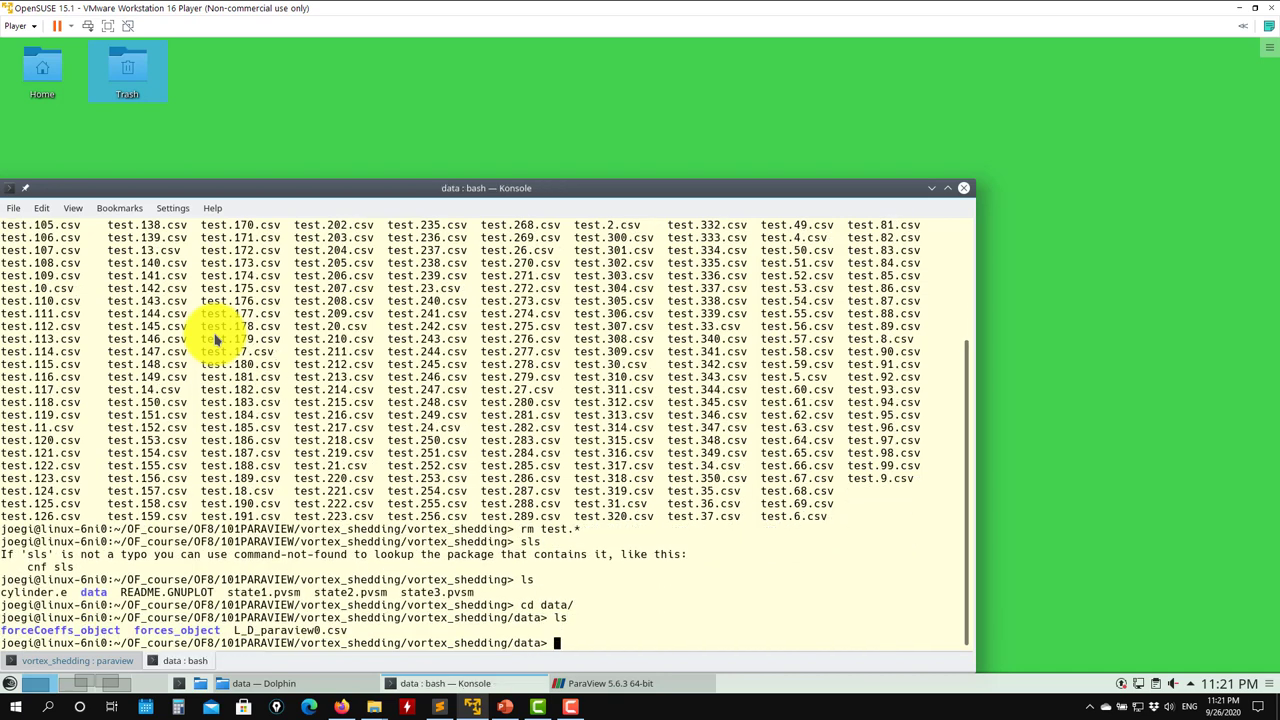
text(cd ..)
key(Return)
text(ls)
key(Return)
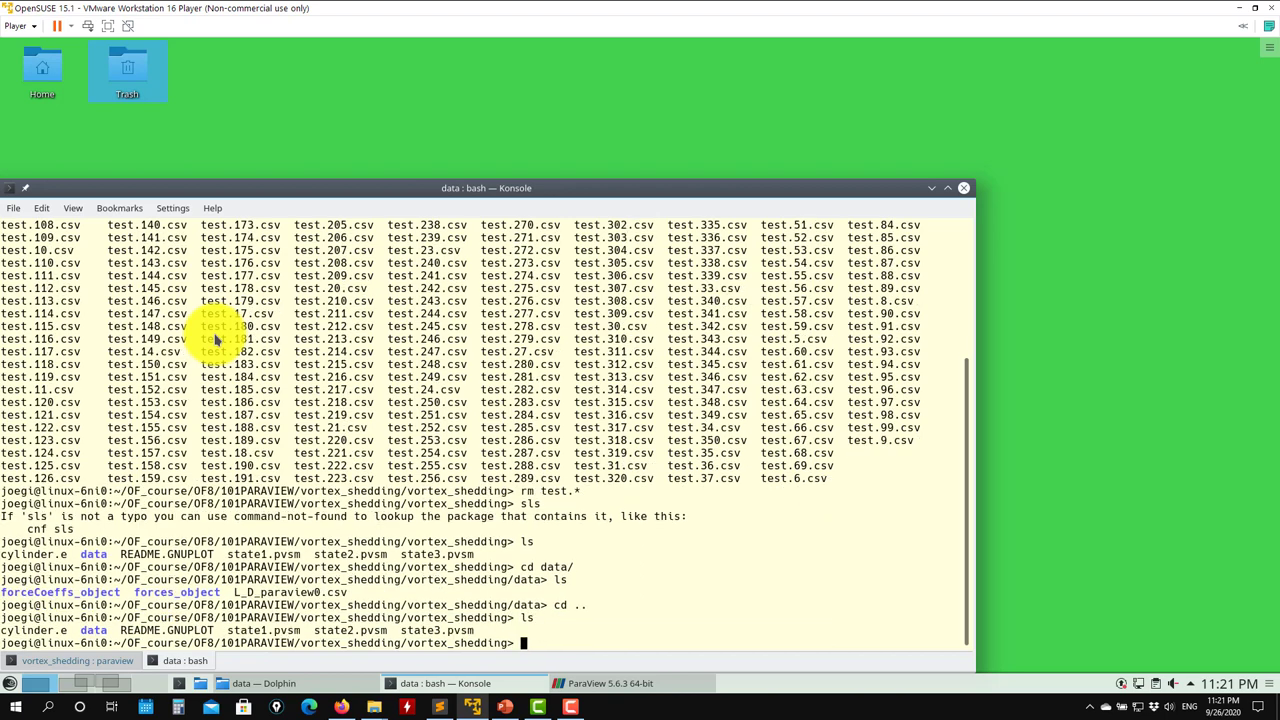
Start gnuplot from the vortex_shedding case folder
text(gnup)
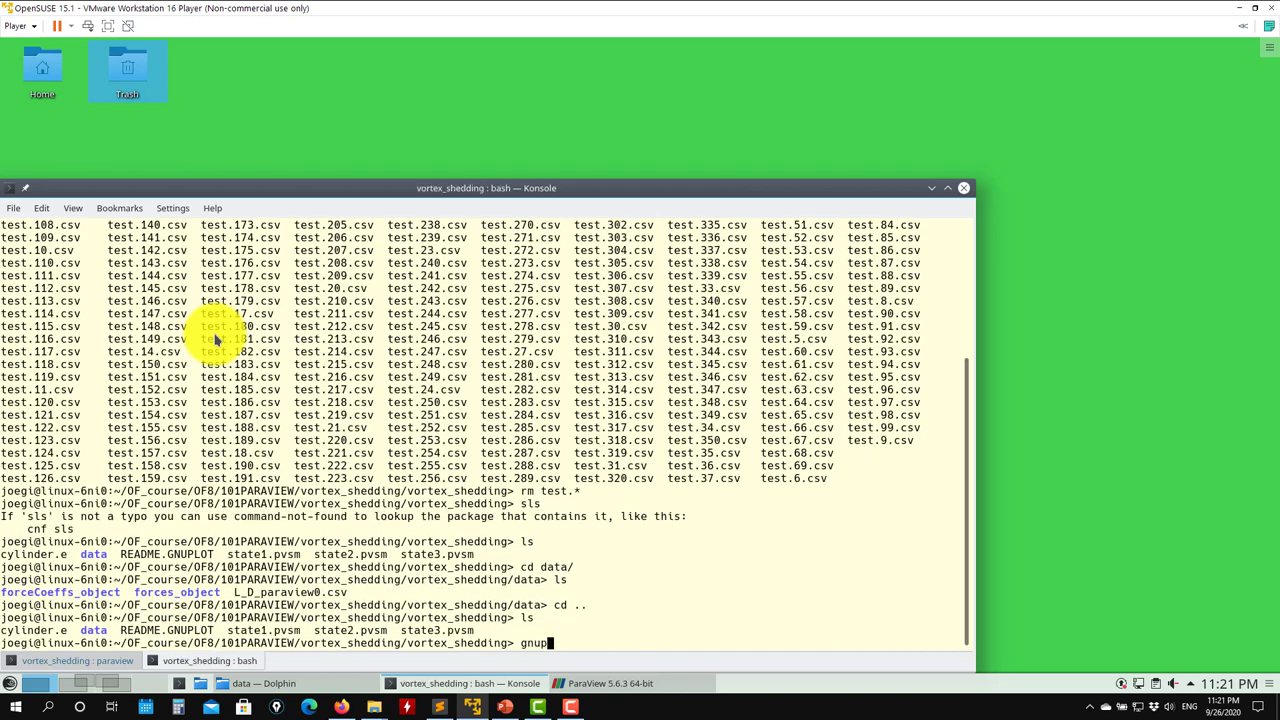
text(lot)
key(Return)
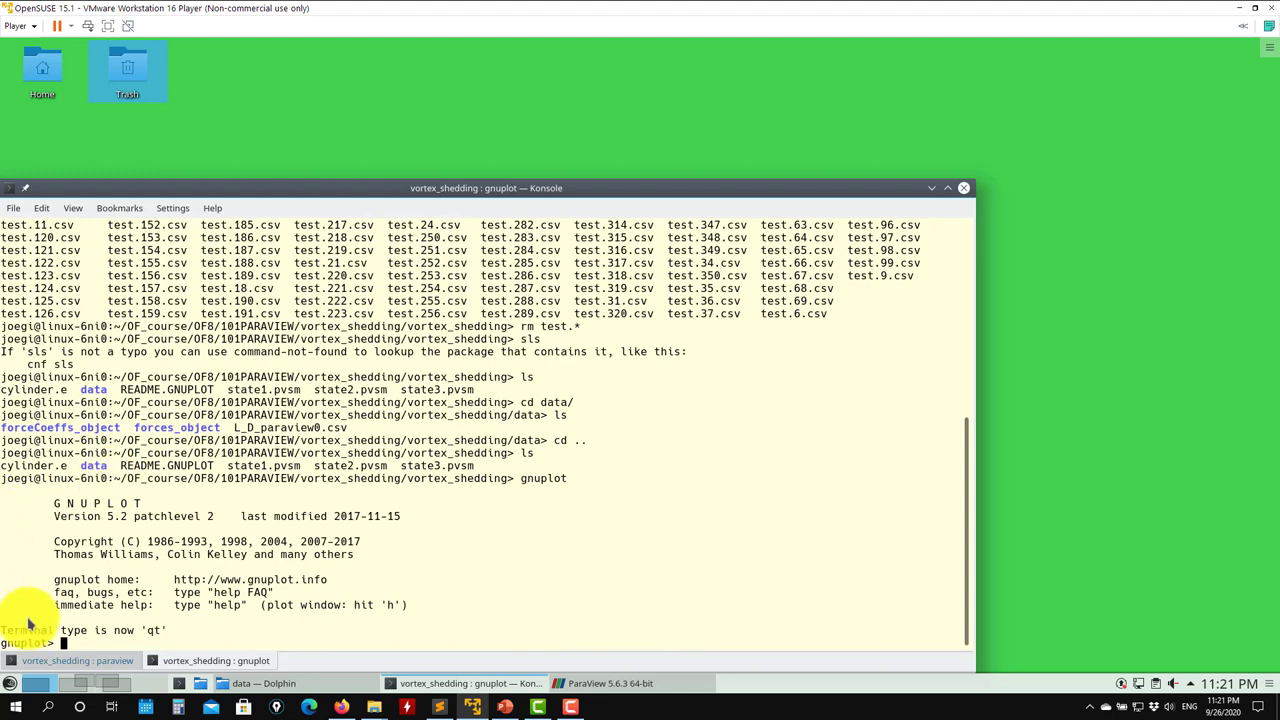
Switch to the Dolphin file manager and open README.GNUPLOT from the folder above data in a text editor
click(288, 680)
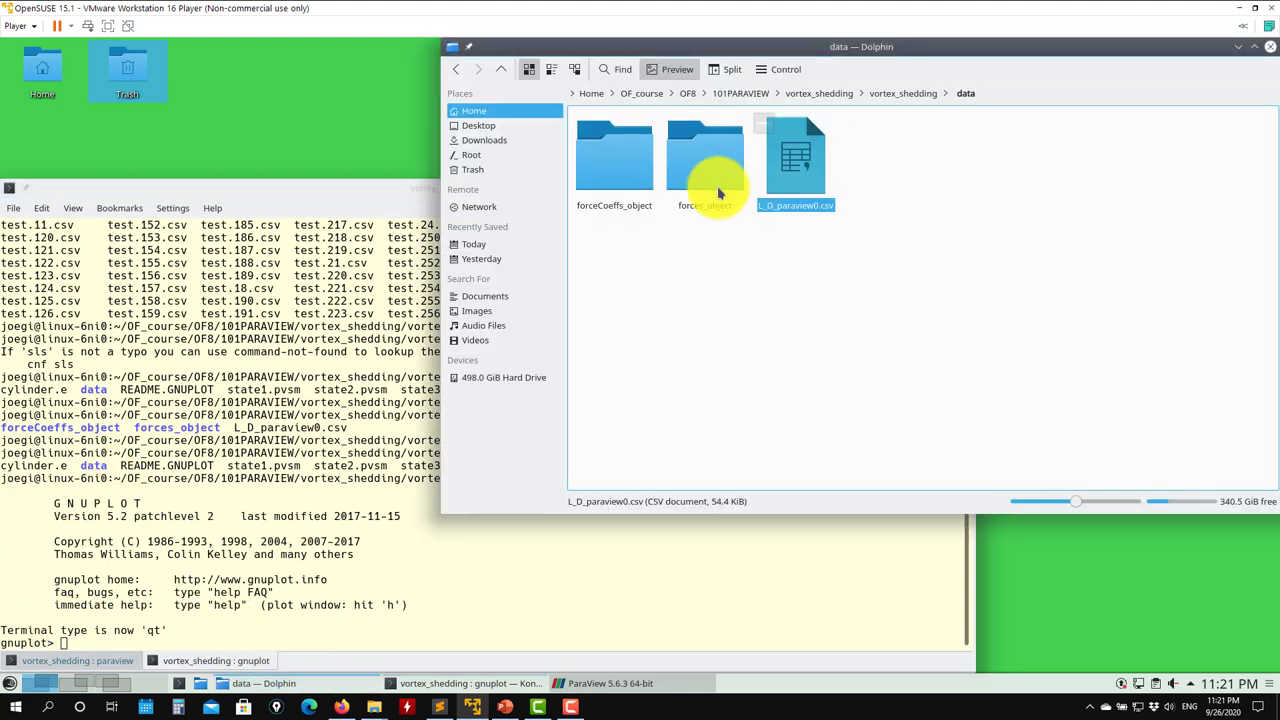
click(508, 72)
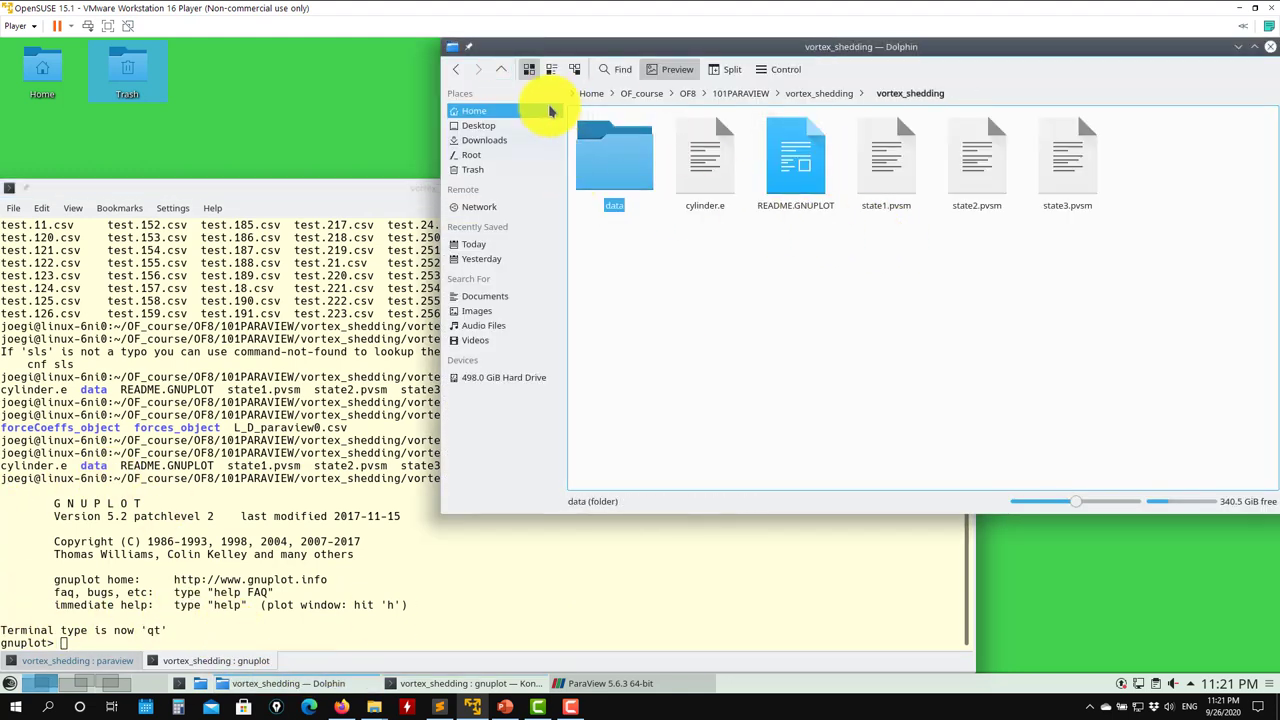
right_click(803, 170)
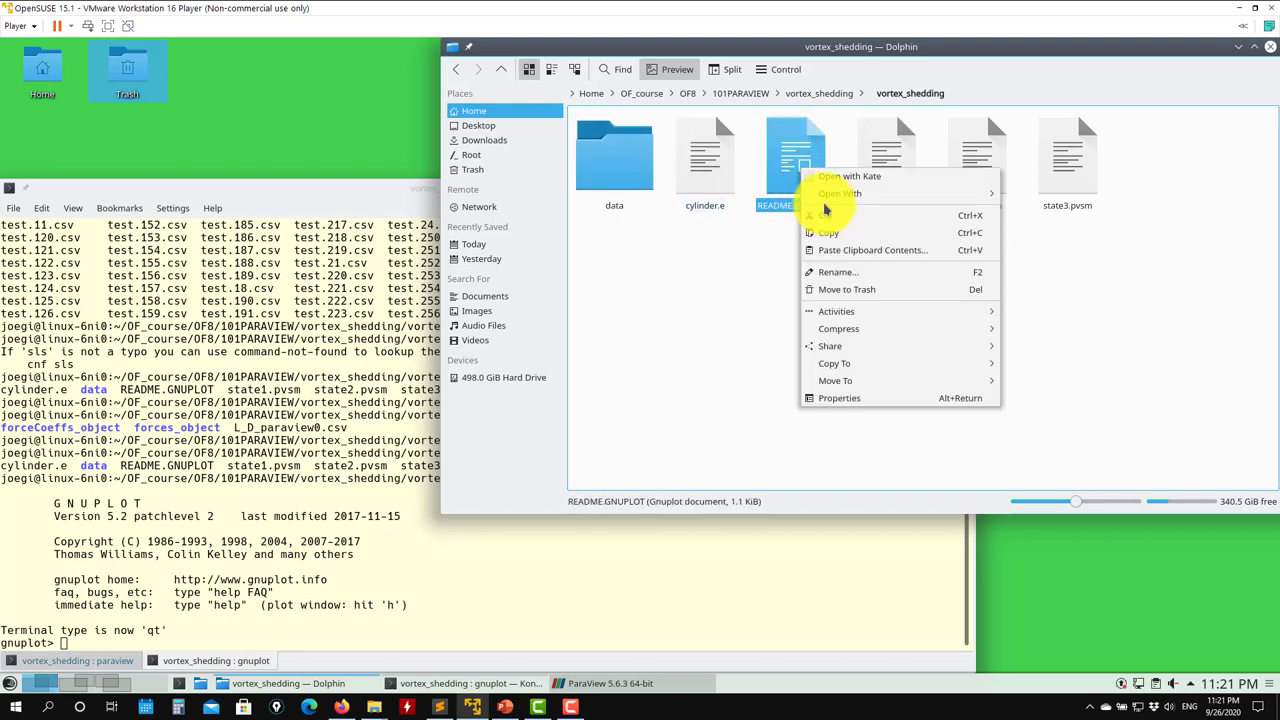
mouse_move(985, 193)
click(1033, 213)
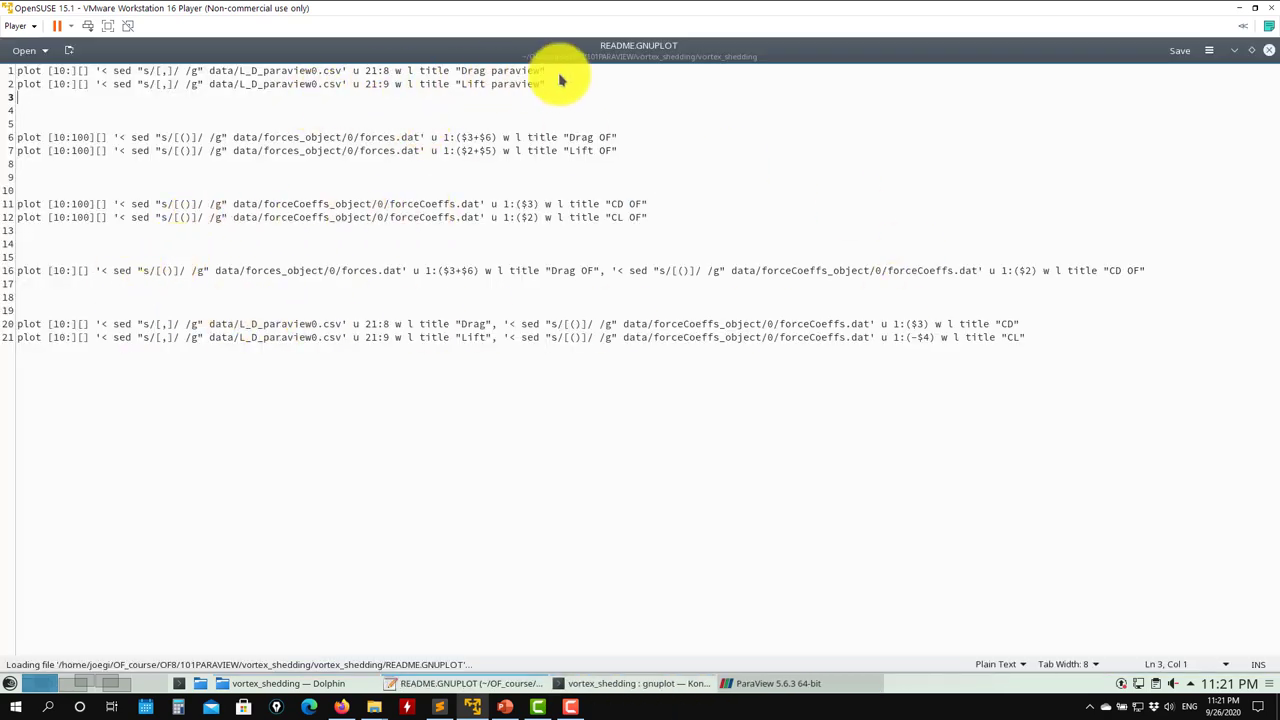
Examine the "Drag paraview" plot command on line 1, highlighting its L_D_paraview0.csv path and sed expression
drag(555, 72, 40, 70)
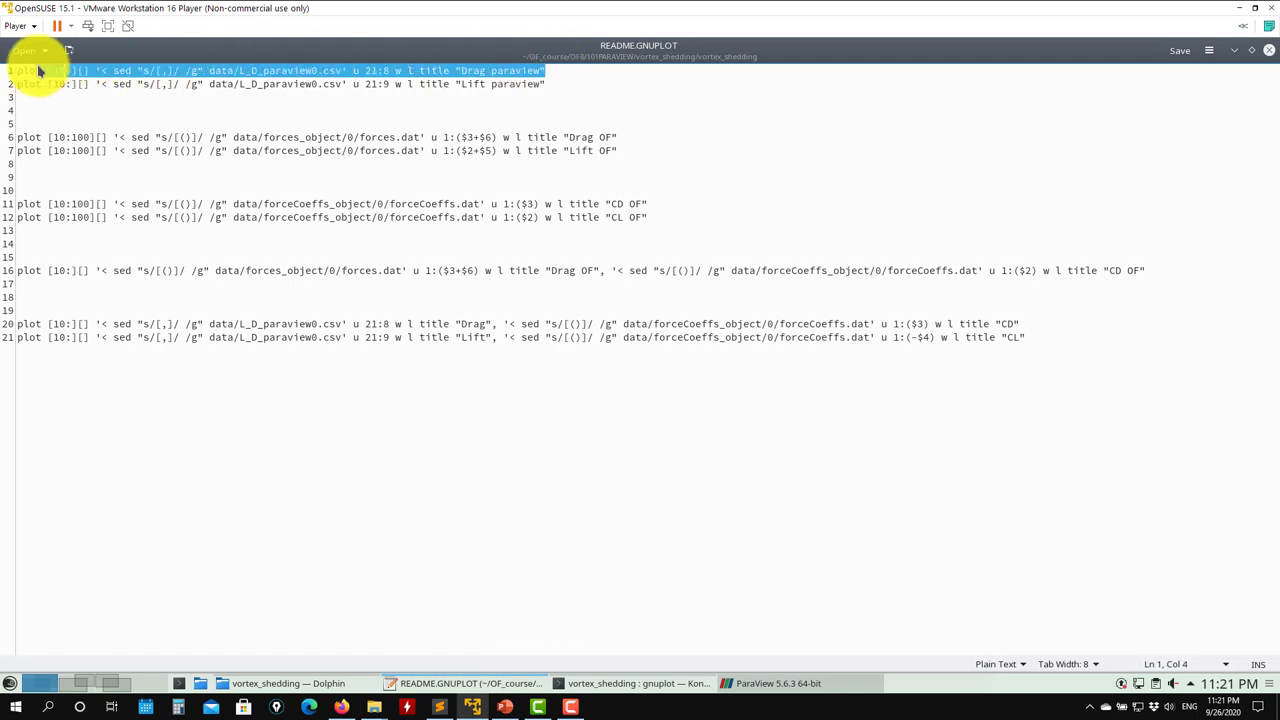
click(100, 108)
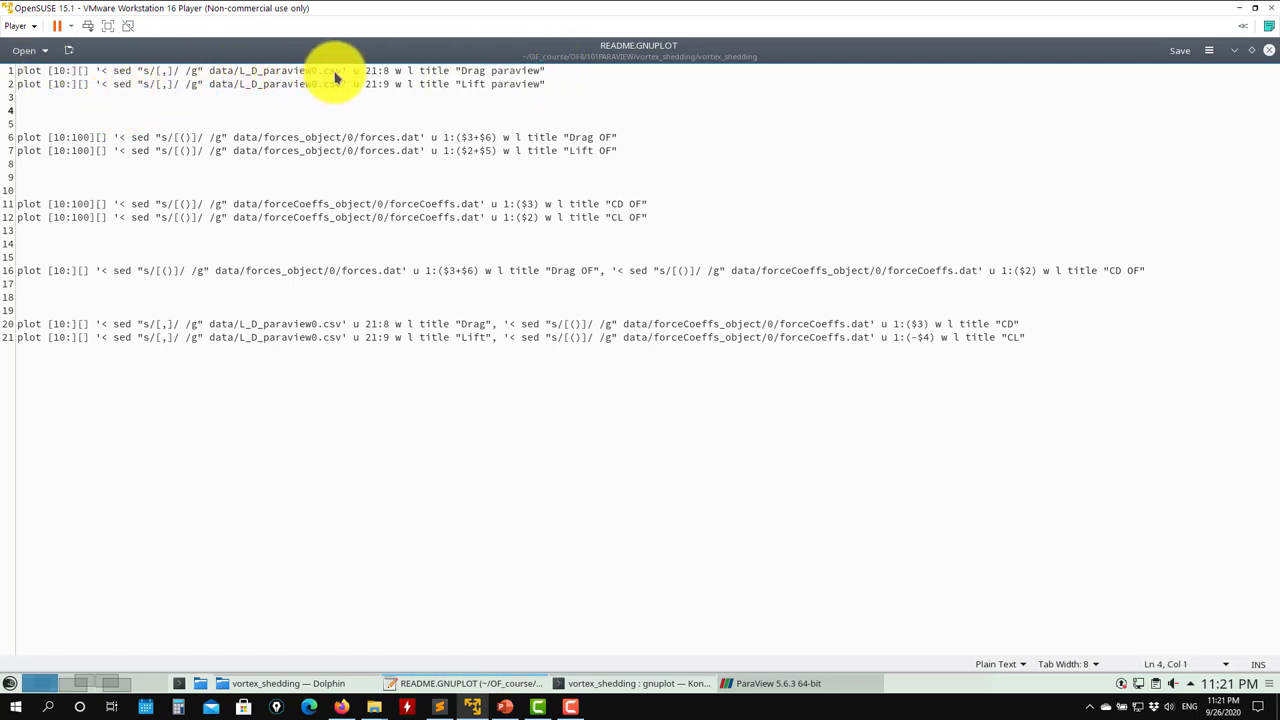
drag(347, 72, 236, 72)
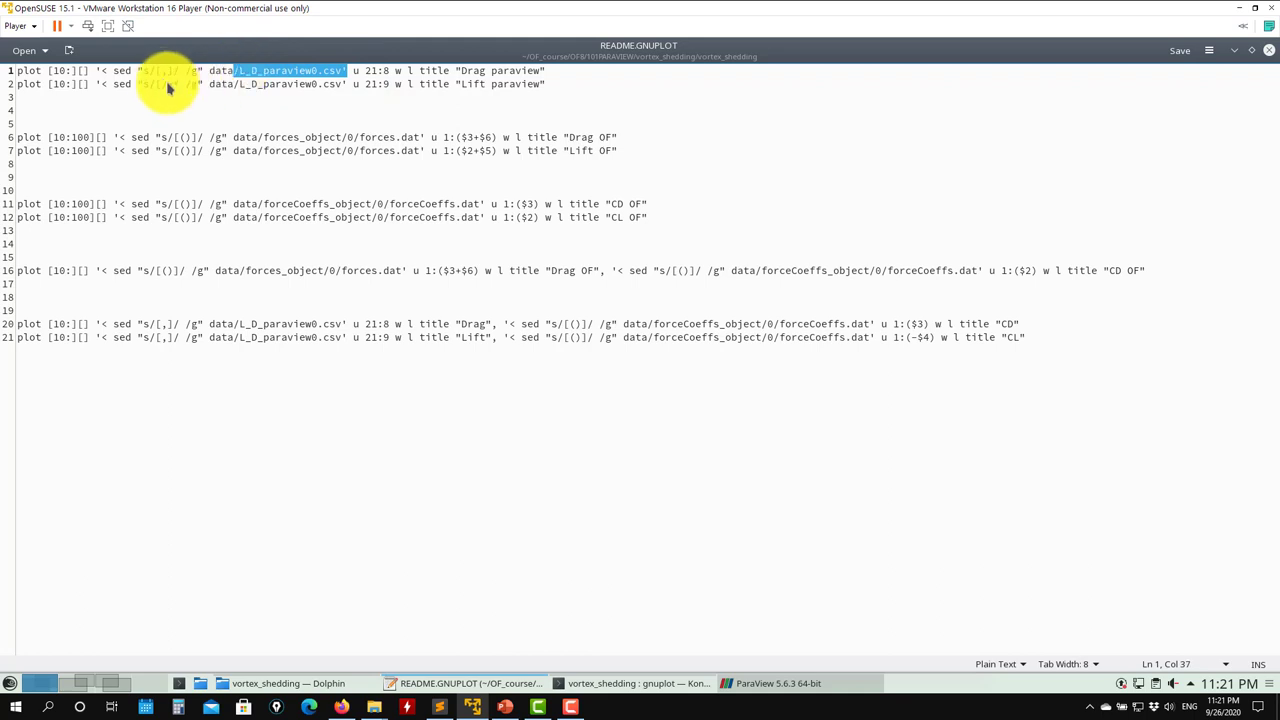
click(170, 75)
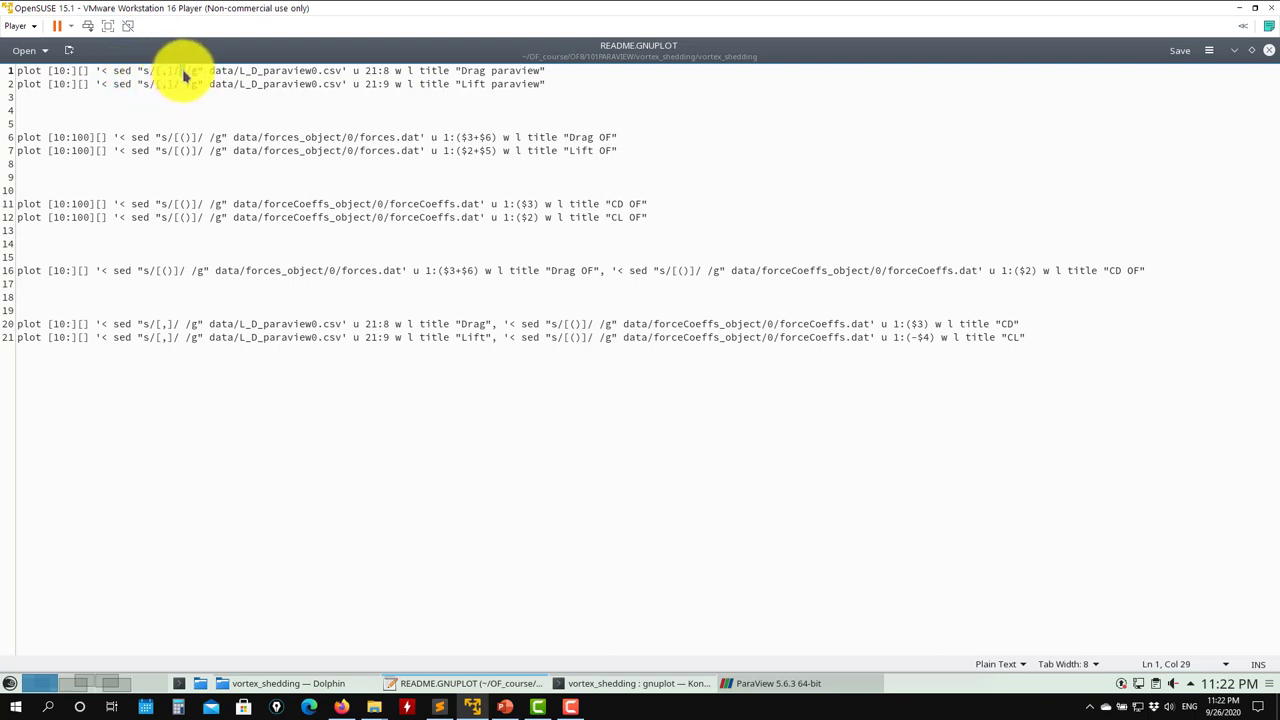
drag(201, 78, 101, 76)
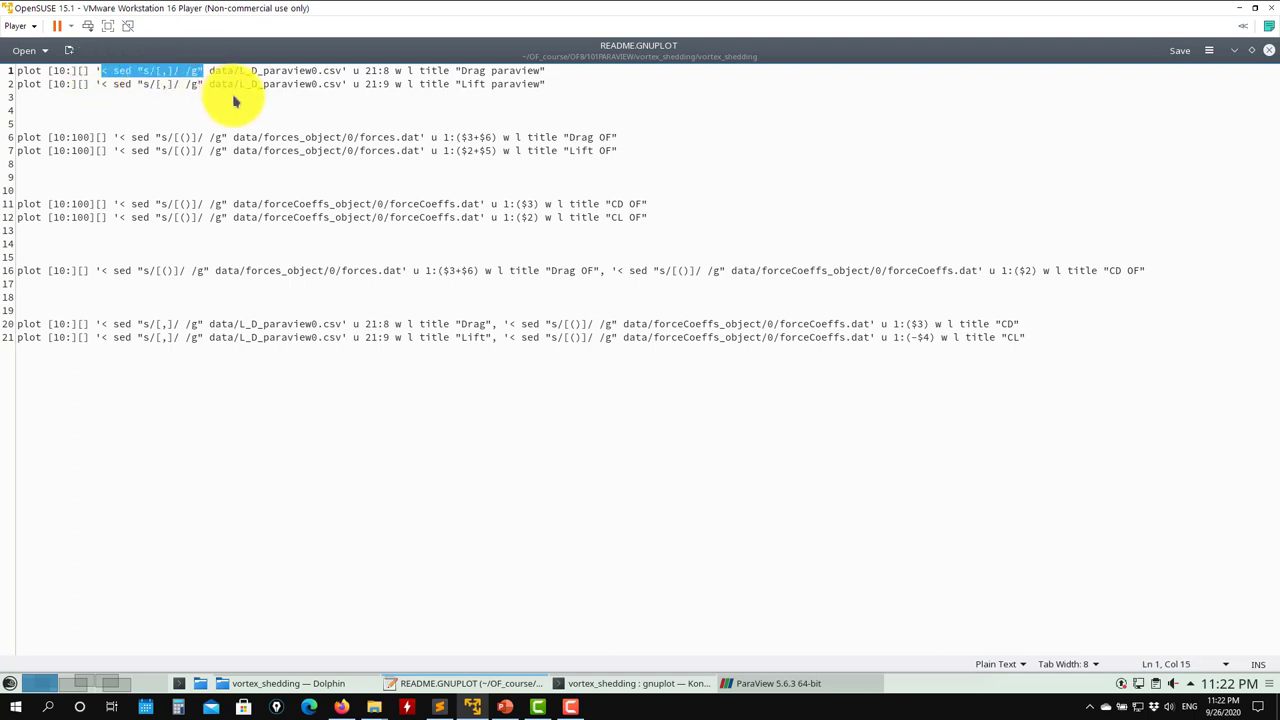
drag(208, 77, 429, 63)
Copy the "Drag paraview" plot command from line 1 of README.GNUPLOT and run it in gnuplot
click(437, 80)
triple_click(437, 80)
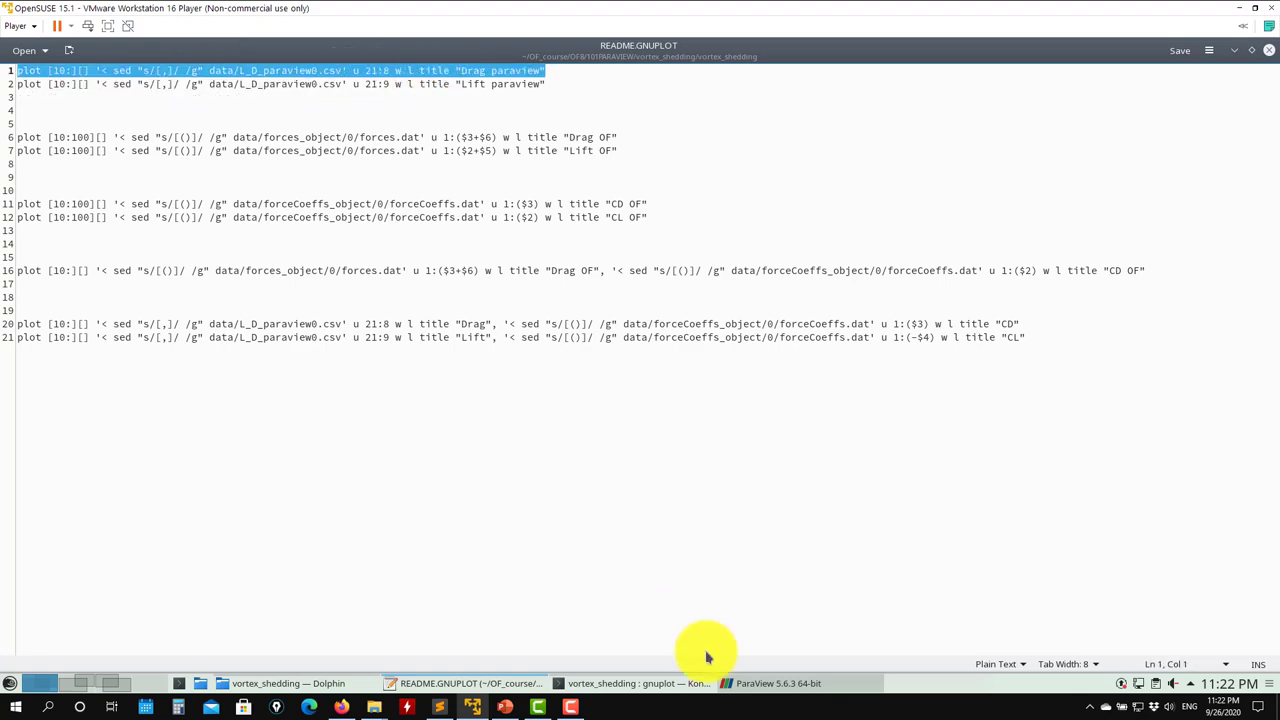
click(634, 684)
middle_click(604, 390)
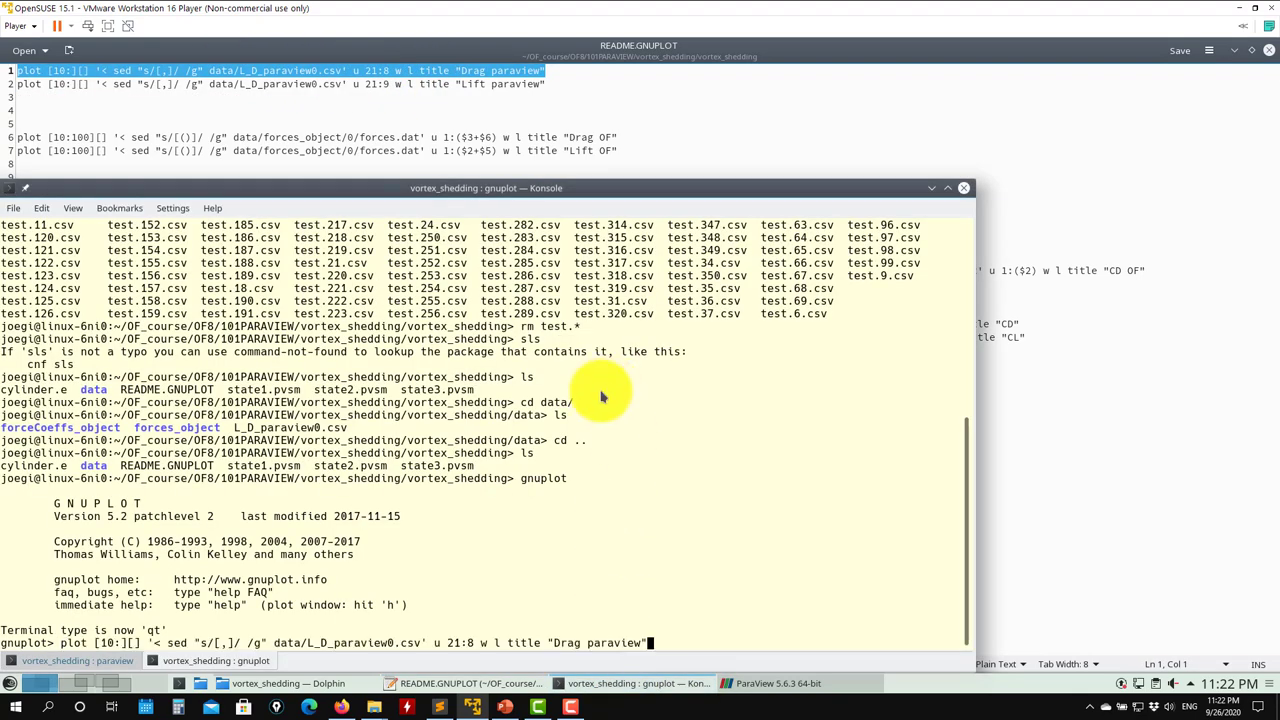
key(Return)
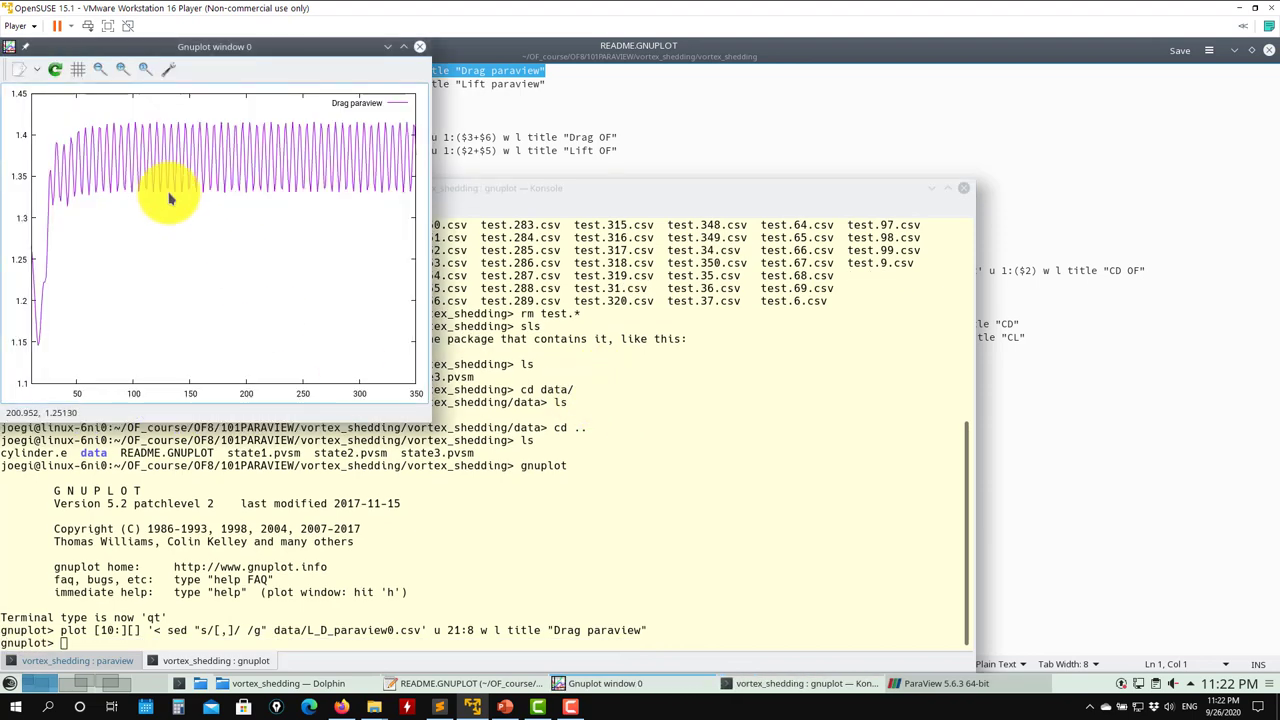
Try to plot the drag from data/L_D_paraview0.csv with the sed comma replacement removed from the gnuplot command
click(545, 403)
middle_click(547, 393)
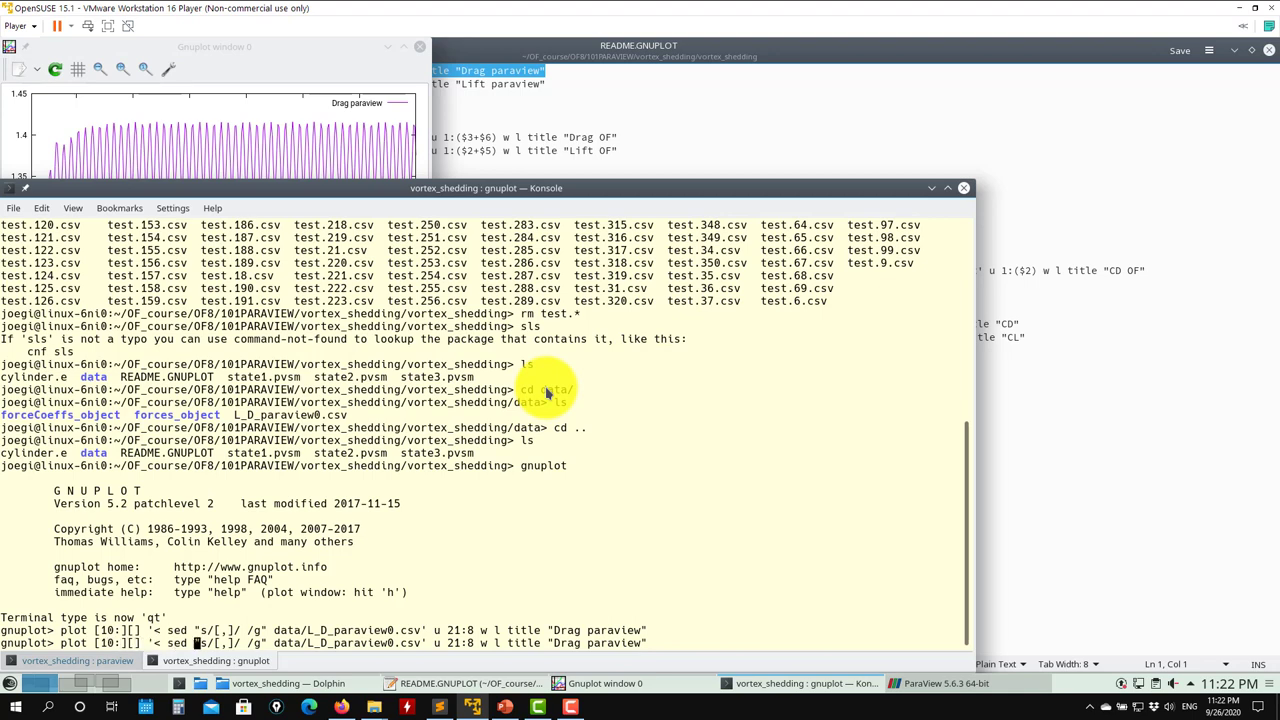
key(BackSpace)
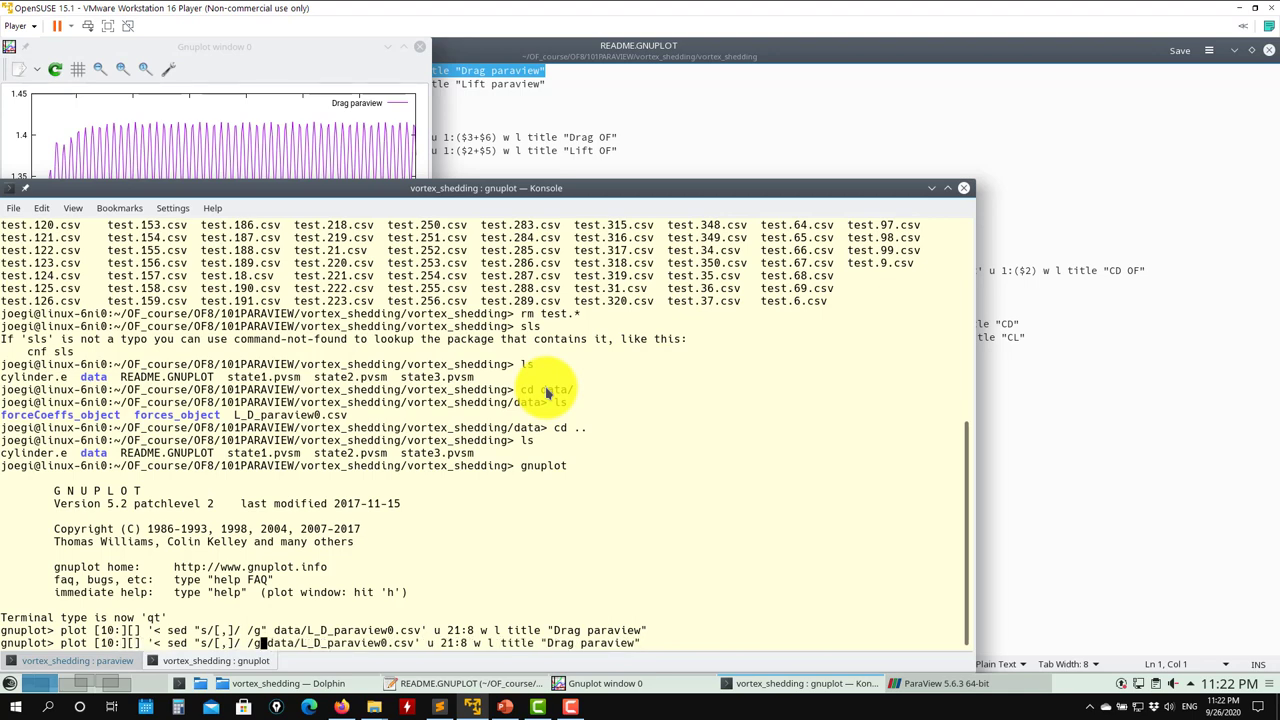
key(BackSpace)
key(BackSpace)
key(BackSpace)
key(BackSpace)
key(BackSpace)
key(BackSpace)
key(BackSpace)
key(BackSpace)
key(BackSpace)
key(BackSpace)
key(BackSpace)
key(BackSpace)
key(BackSpace)
key(BackSpace)
key(BackSpace)
key(BackSpace)
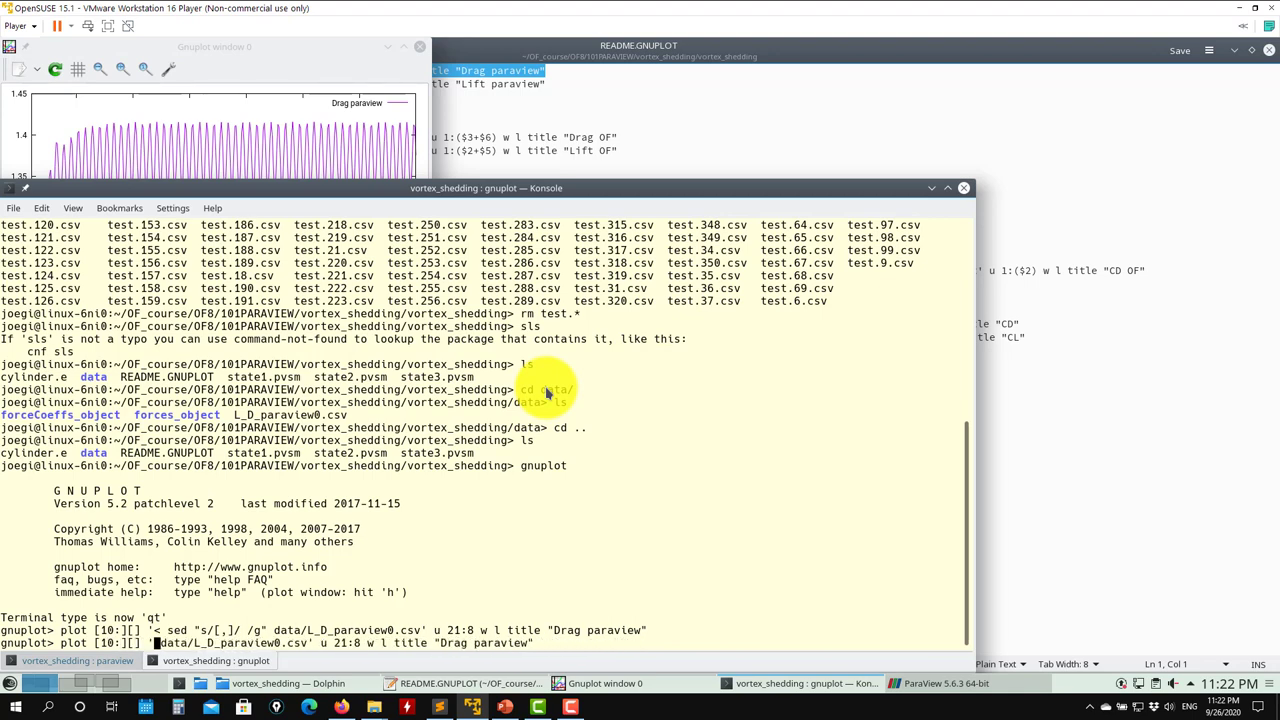
key(BackSpace)
text(')
key(Return)
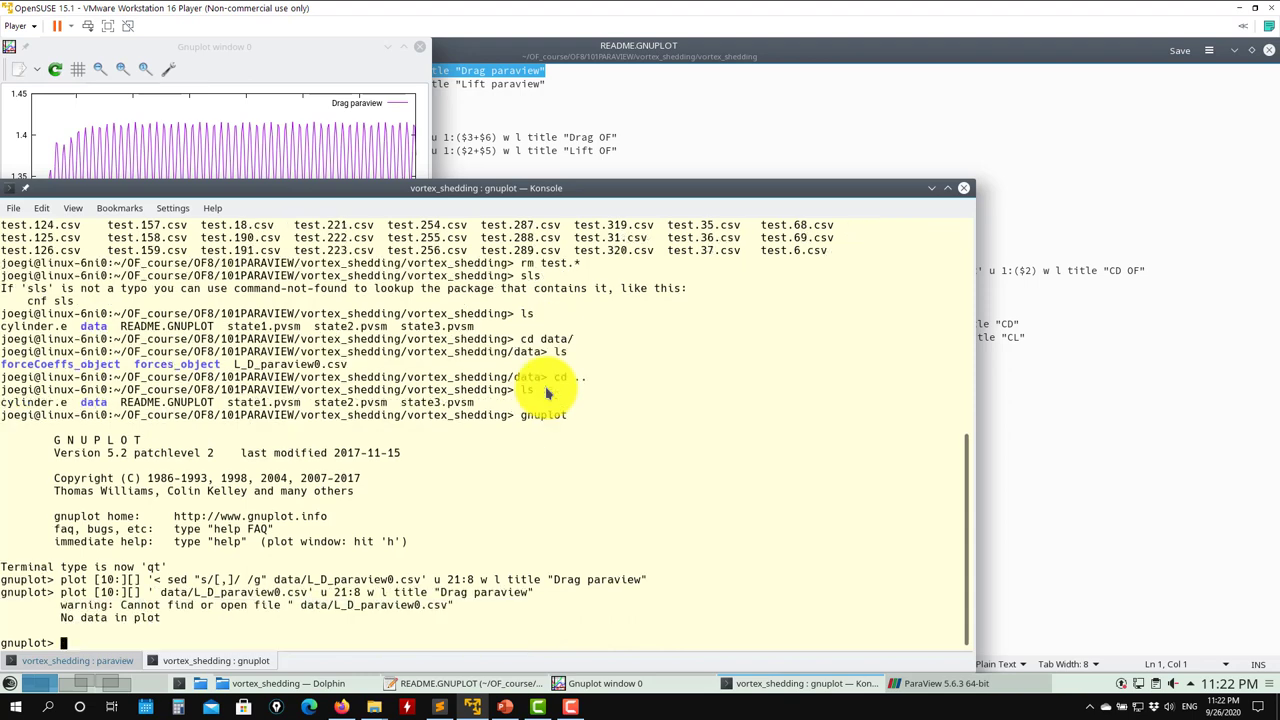
Rerun the original "Drag paraview" plot command with the sed replacement and close the plot window
key(Up)
key(Up)
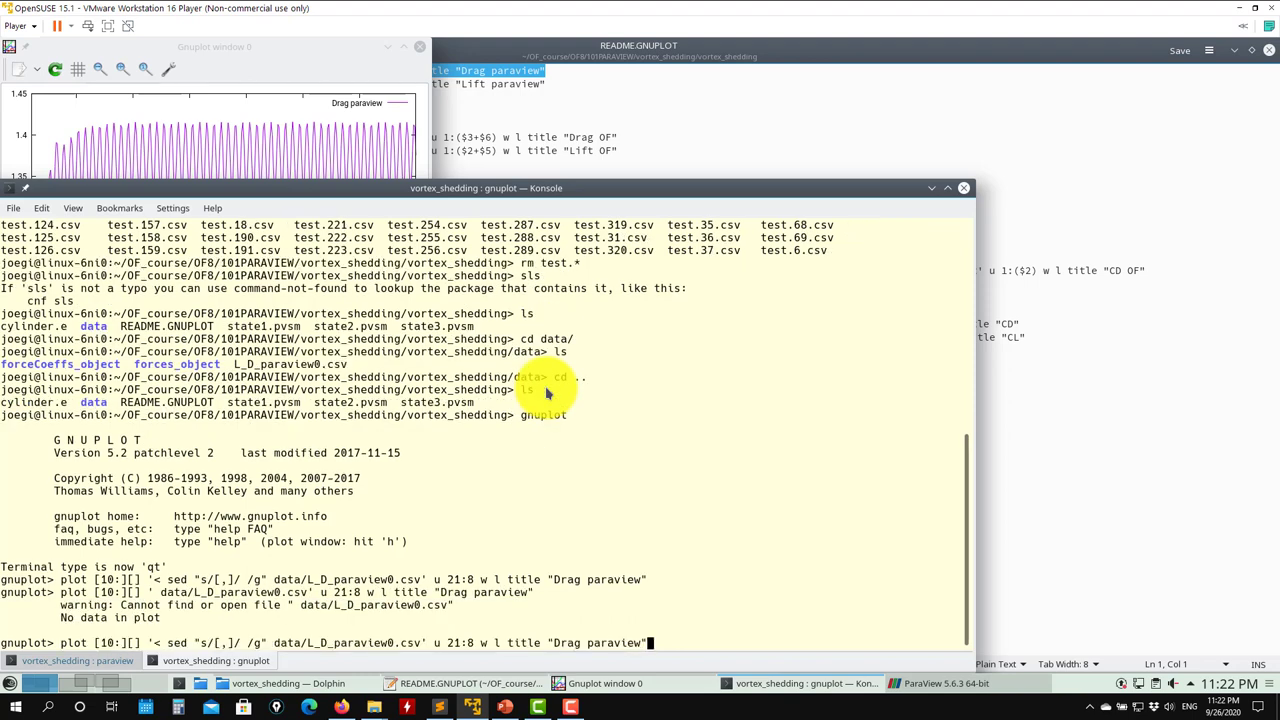
key(Return)
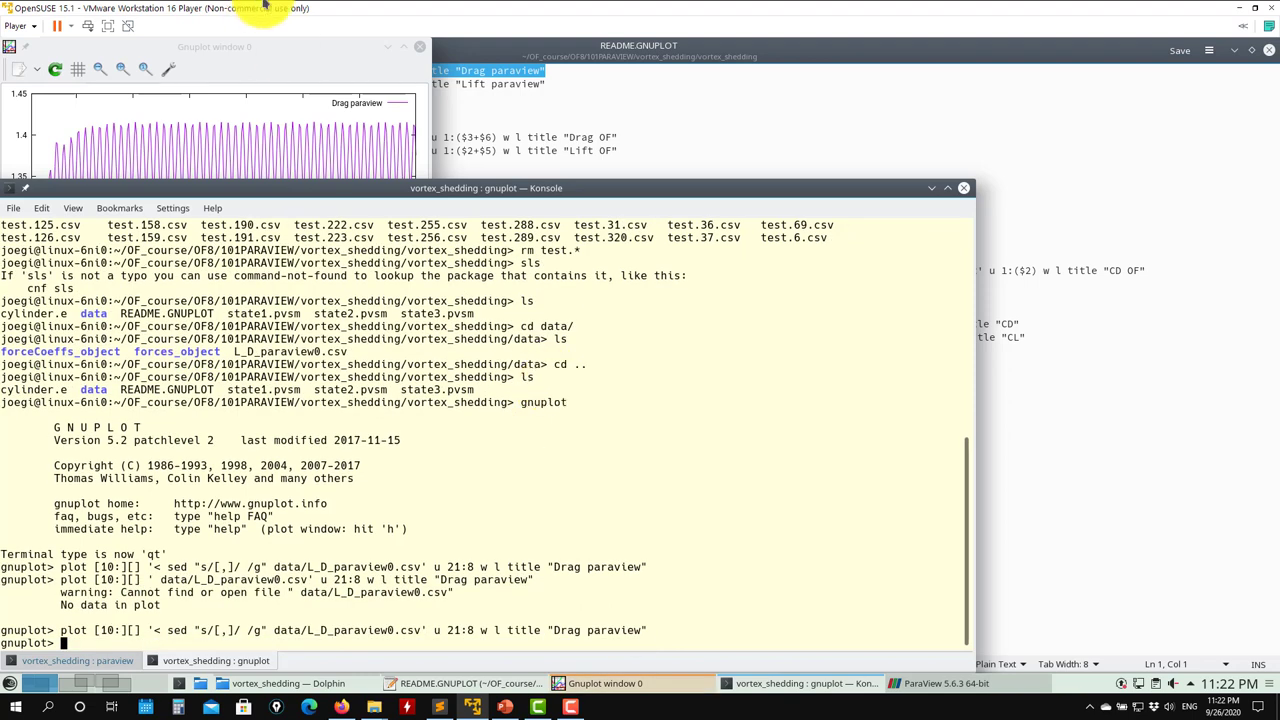
click(345, 73)
click(418, 47)
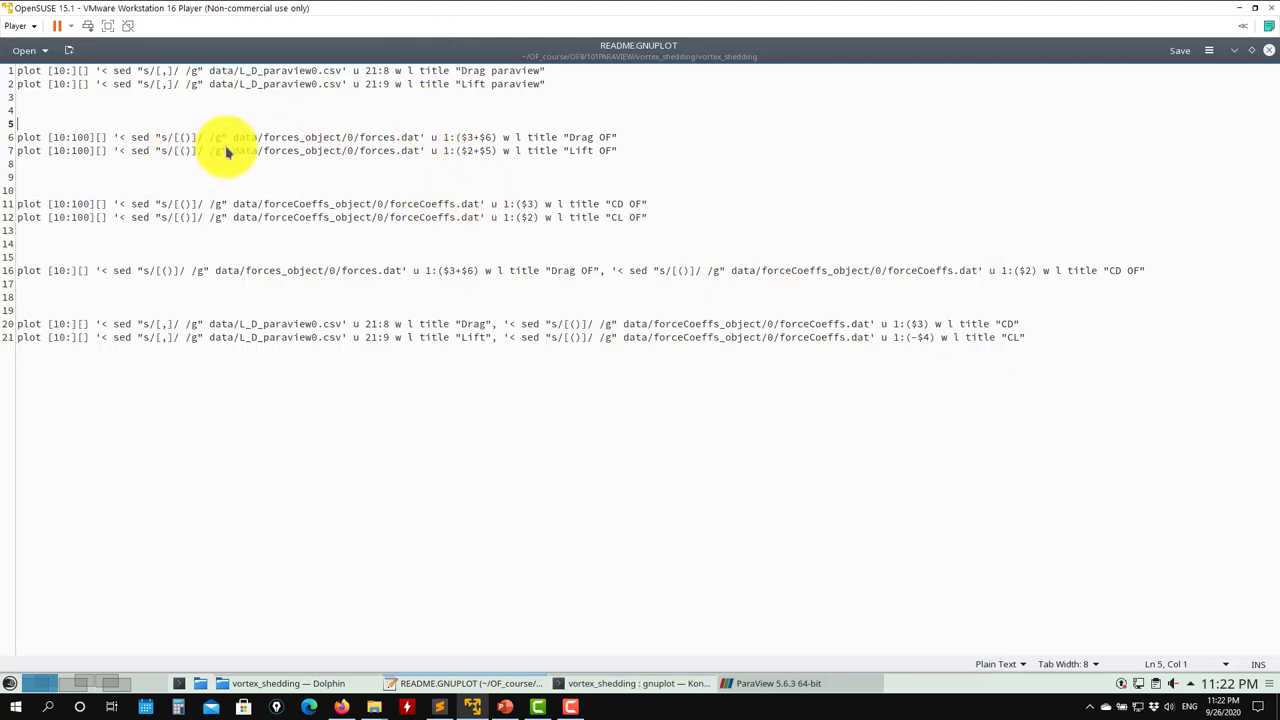
Examine the line 16 plot command in README.GNUPLOT, highlighting the forces.dat path and the parentheses replaced by sed
click(169, 271)
click(357, 271)
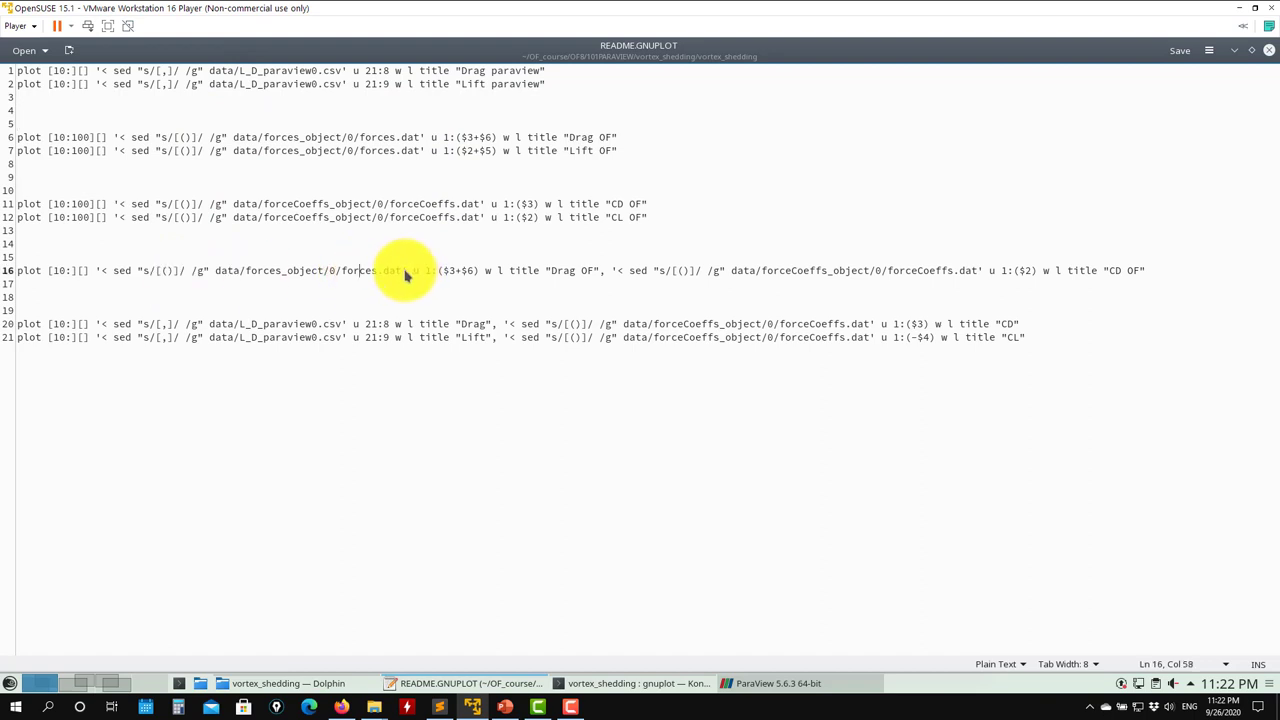
drag(401, 277, 311, 274)
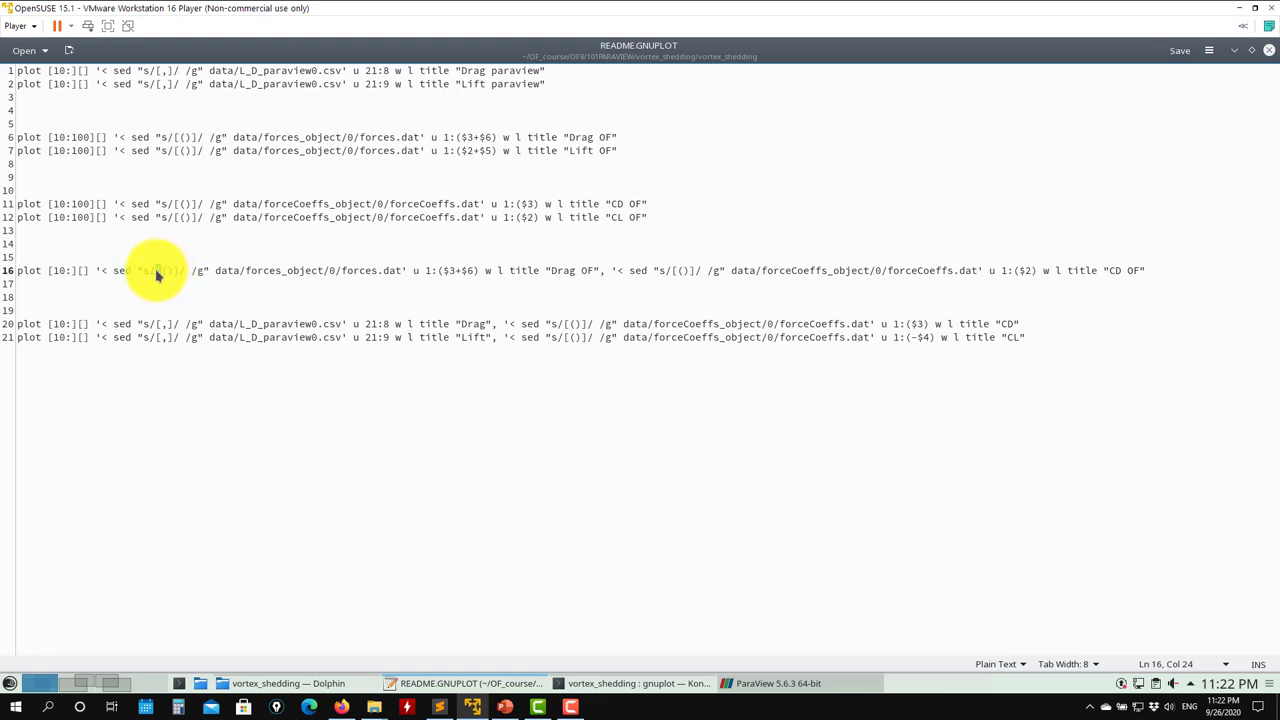
click(177, 275)
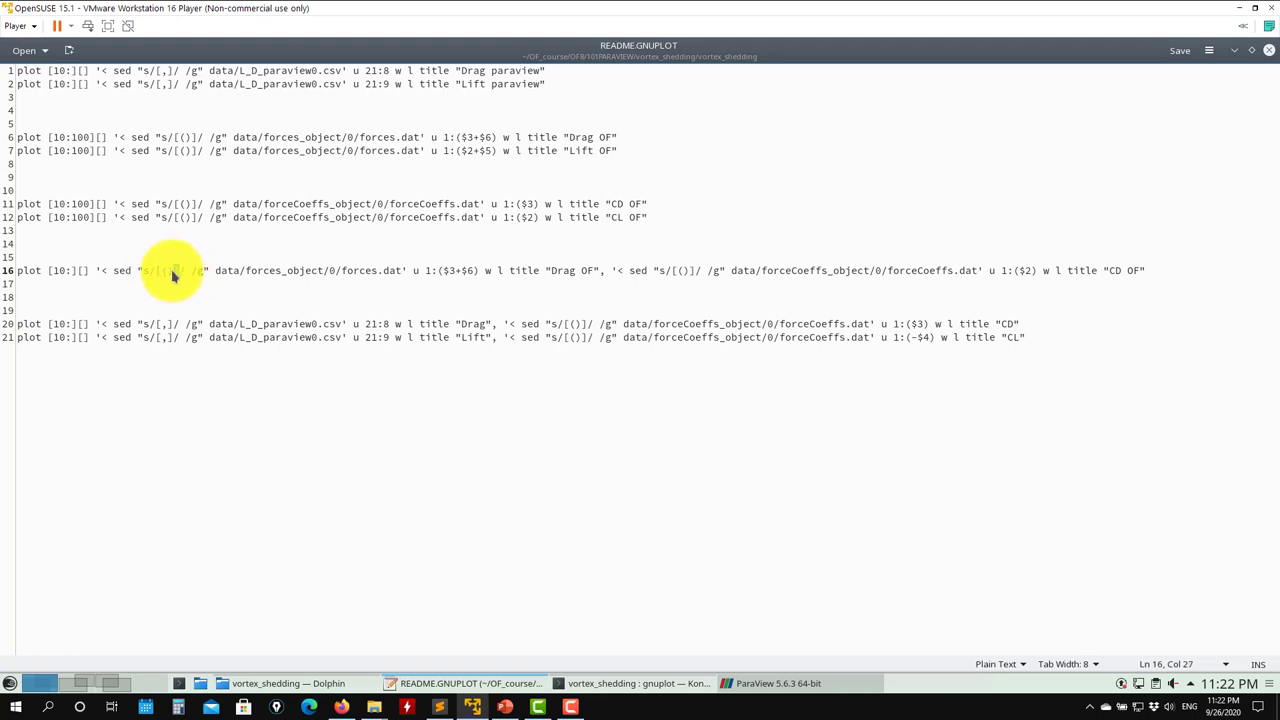
key(Left)
key(Left)
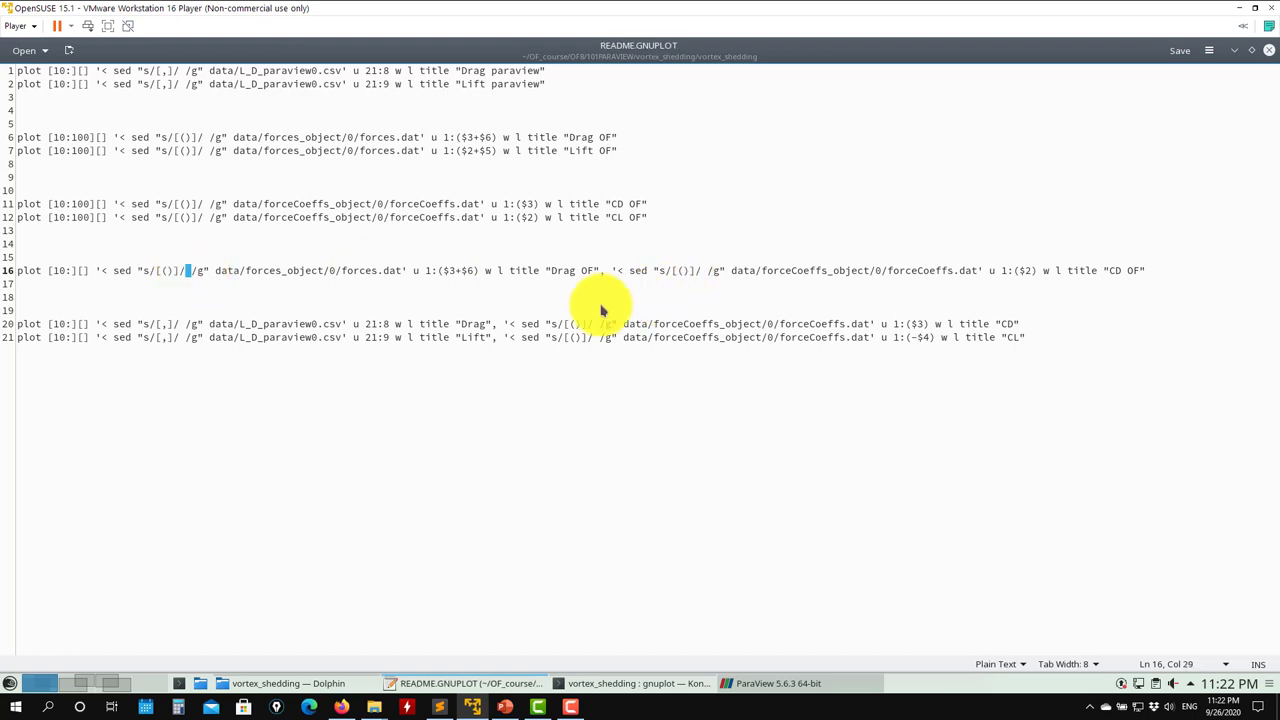
Copy the line 20 command from README.GNUPLOT and run it in gnuplot to plot ParaView Drag together with CD from forceCoeffs.dat
drag(1016, 326, 17, 335)
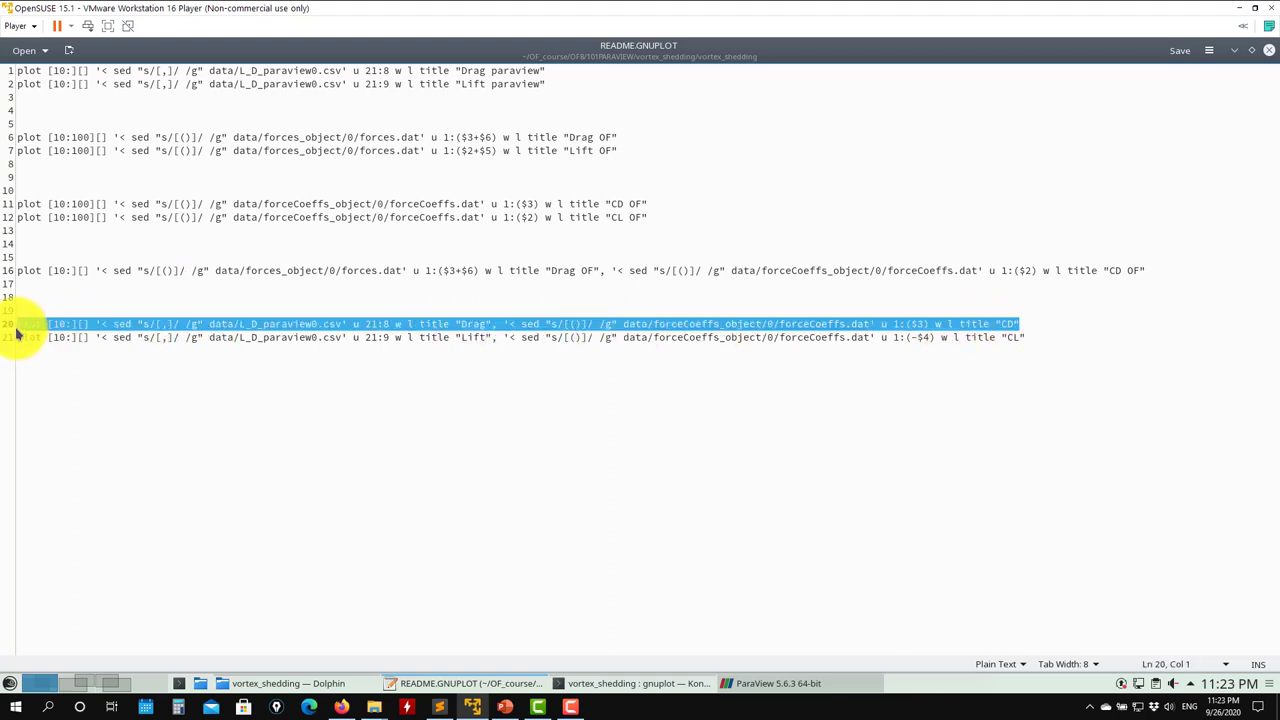
click(366, 335)
triple_click(378, 336)
click(382, 327)
triple_click(384, 329)
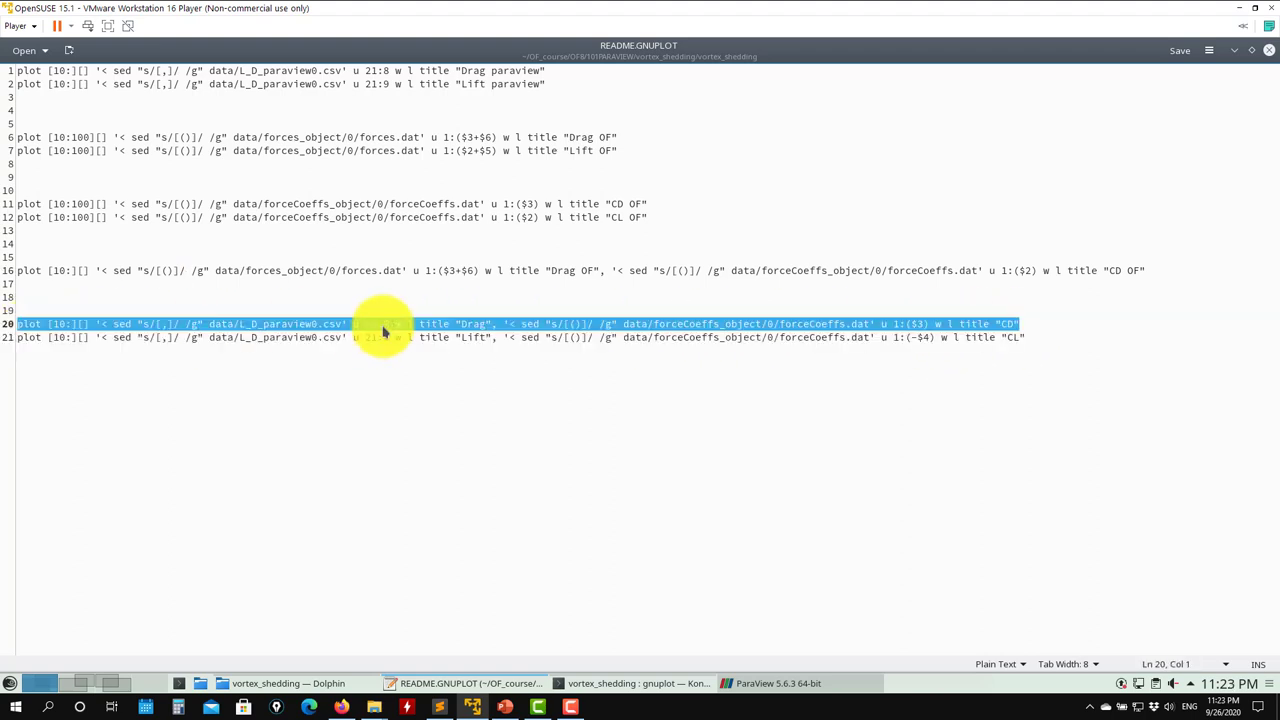
click(651, 683)
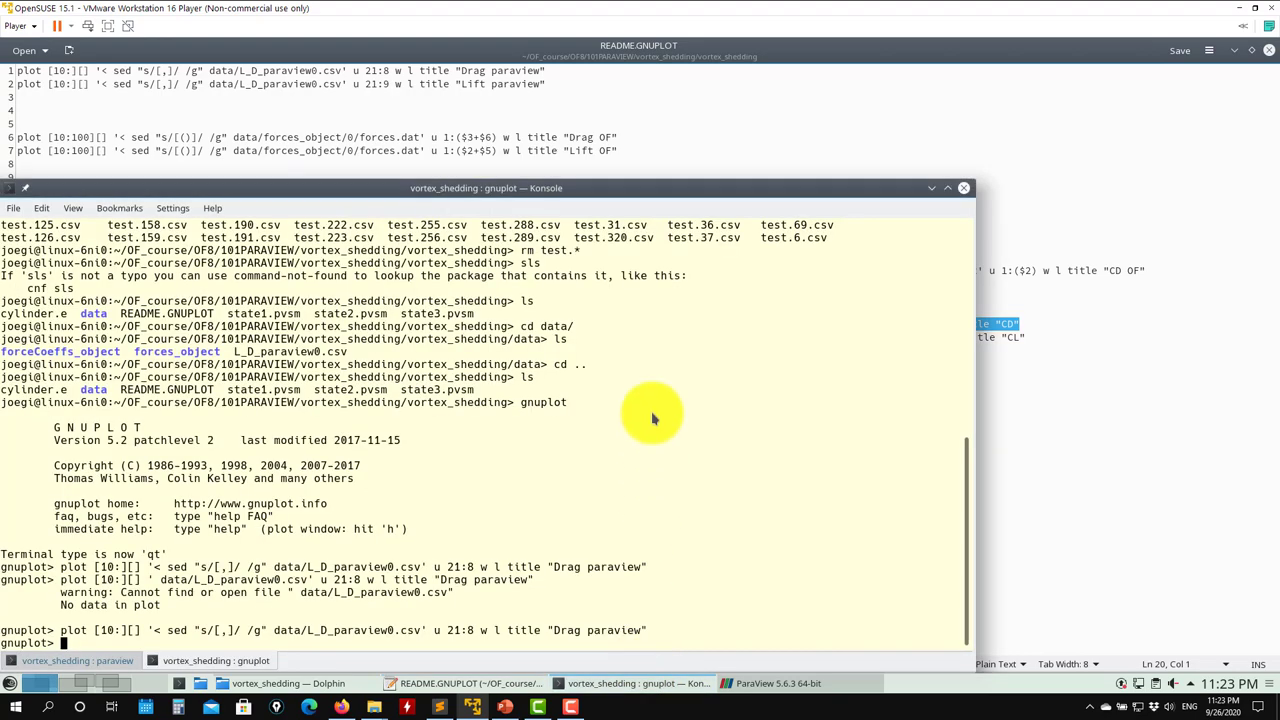
middle_click(651, 447)
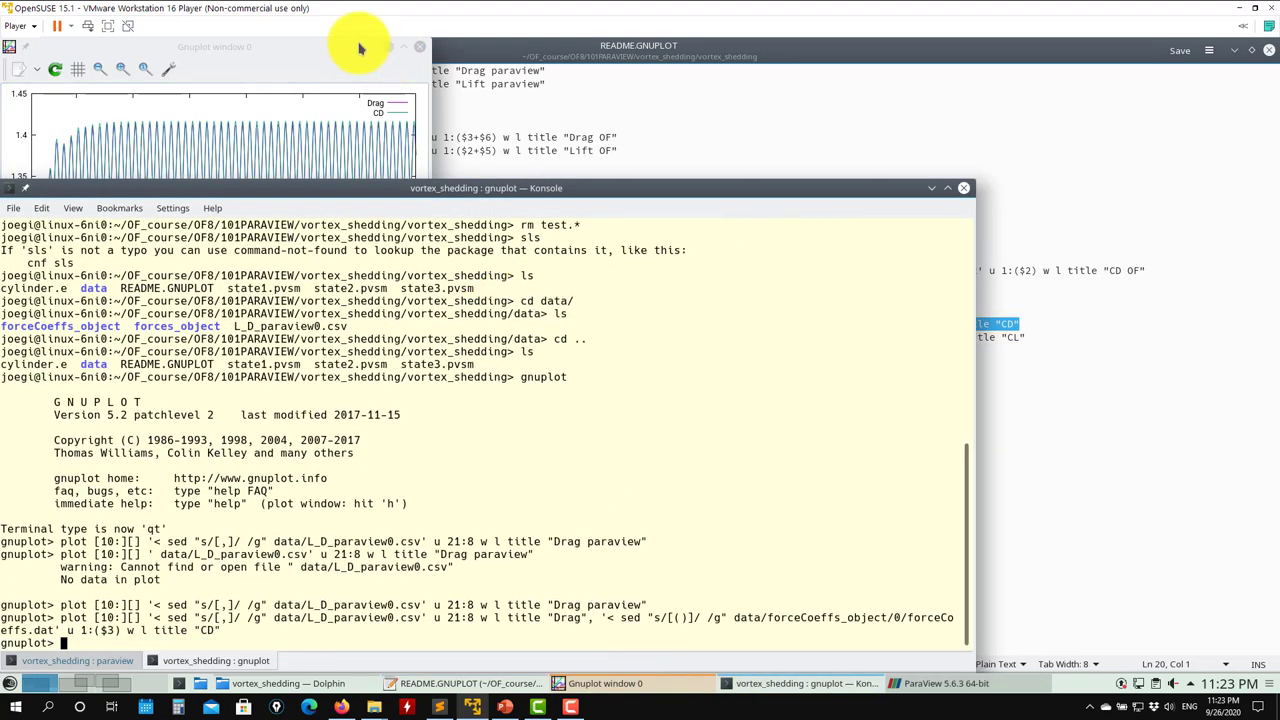
Bring up the Drag and CD plot window and zoom in on the oscillations between about 222 and 338 on the horizontal axis
click(403, 47)
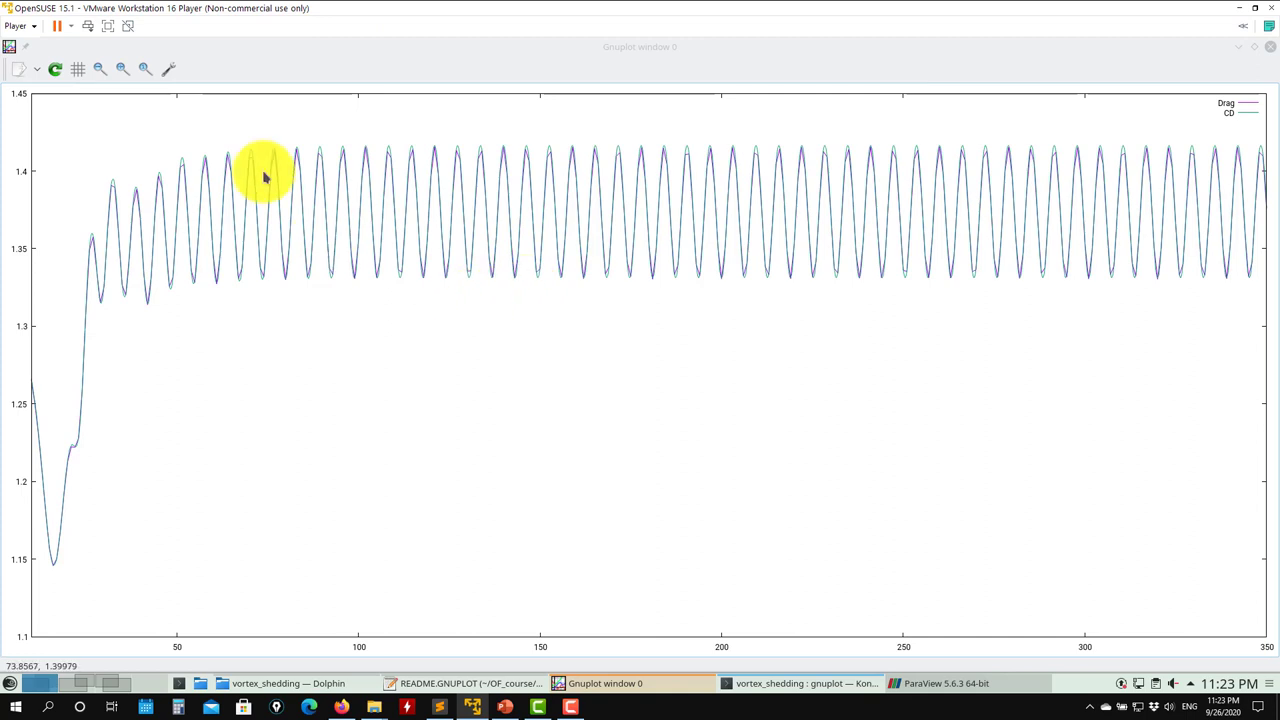
right_click(801, 130)
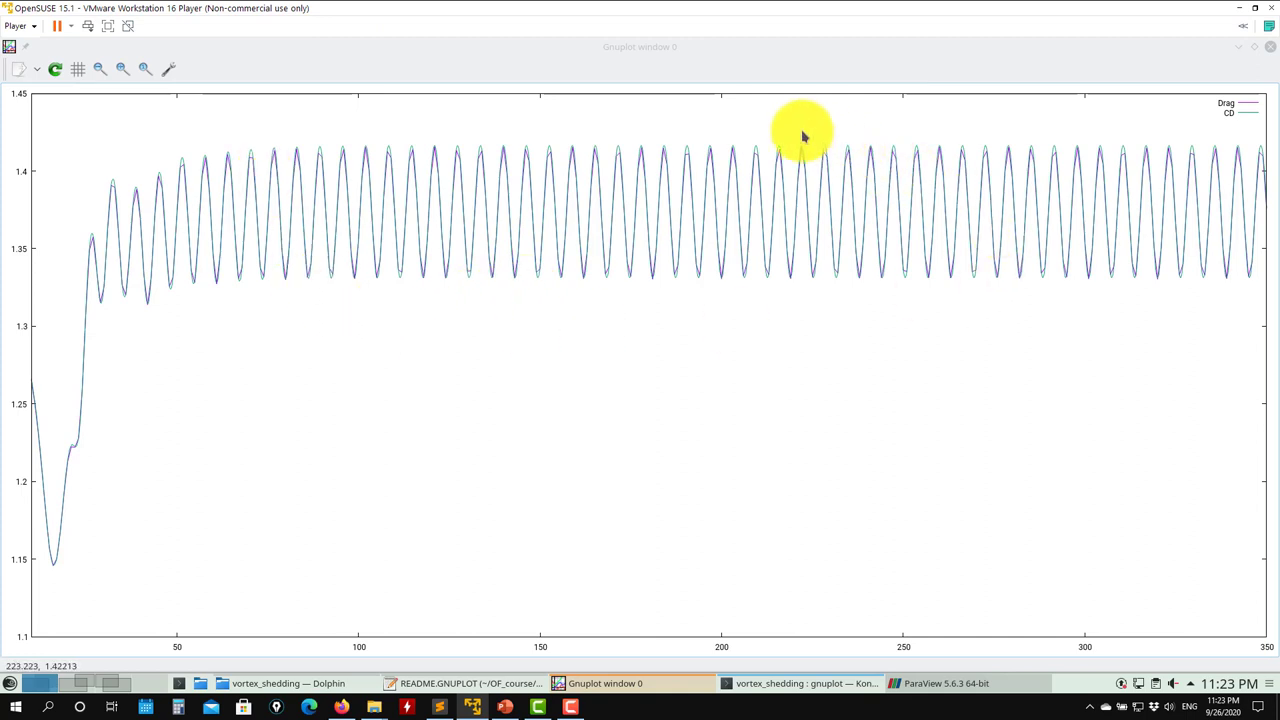
right_click(1224, 296)
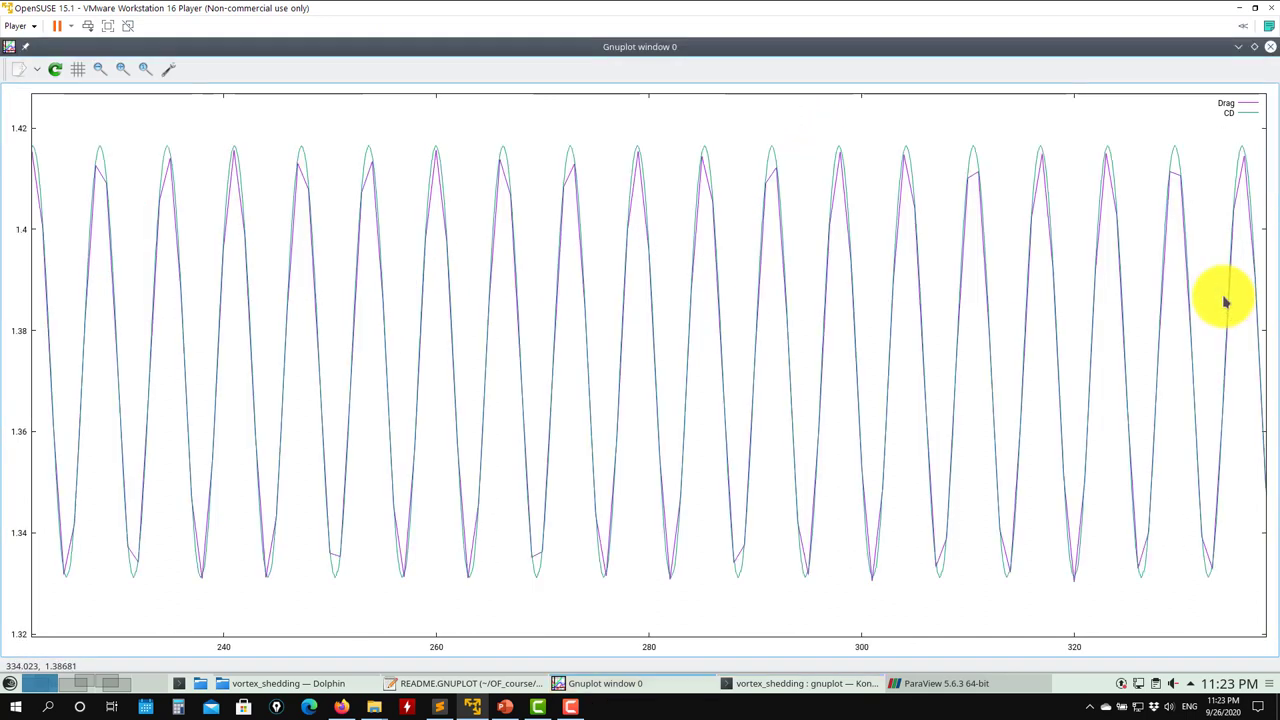
Compare the overlapping curves by repeatedly toggling the visibility of the CD curve, and close the plot window
click(1245, 115)
click(1245, 115)
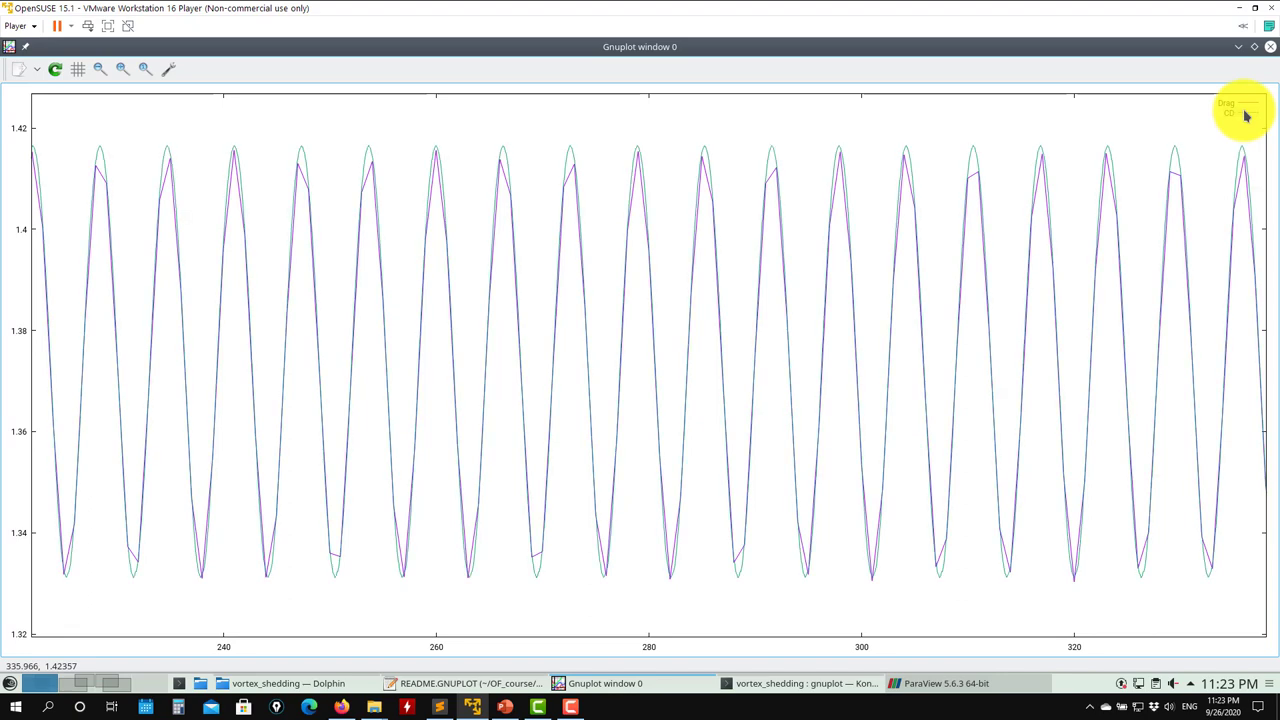
click(1245, 115)
click(1245, 115)
click(1242, 112)
click(1242, 112)
click(1242, 112)
click(1242, 112)
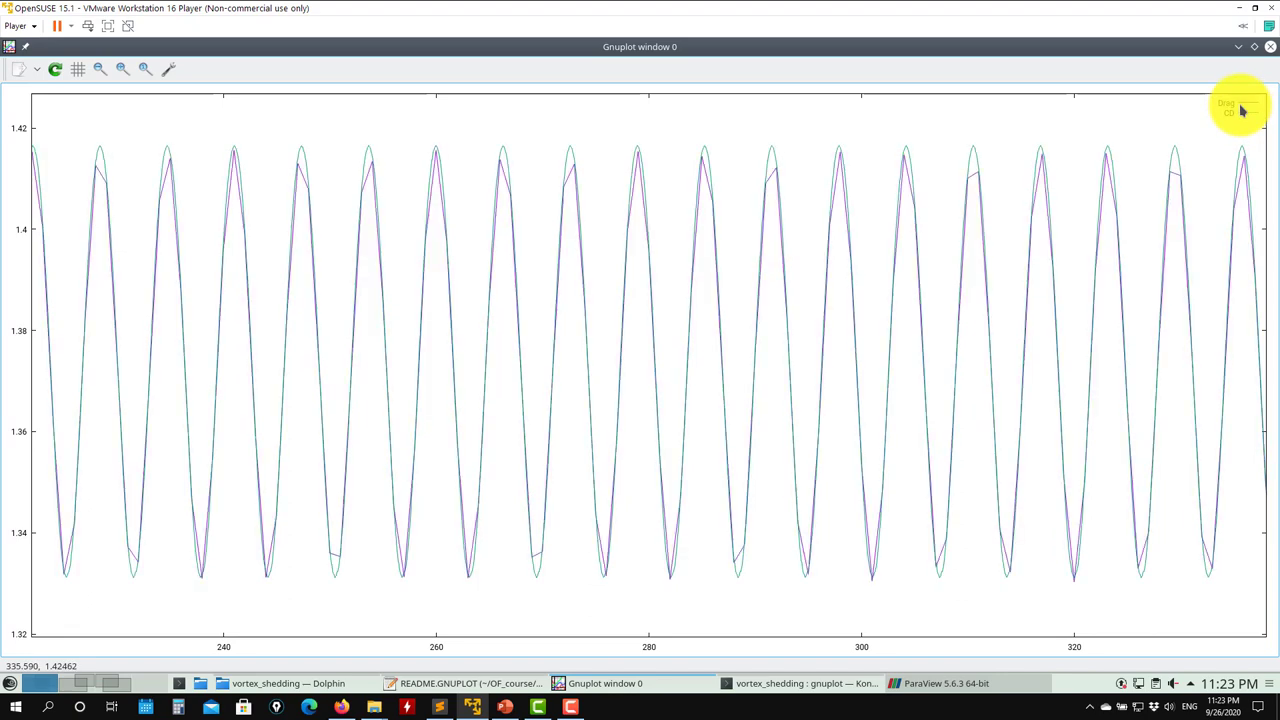
click(1242, 110)
click(1242, 110)
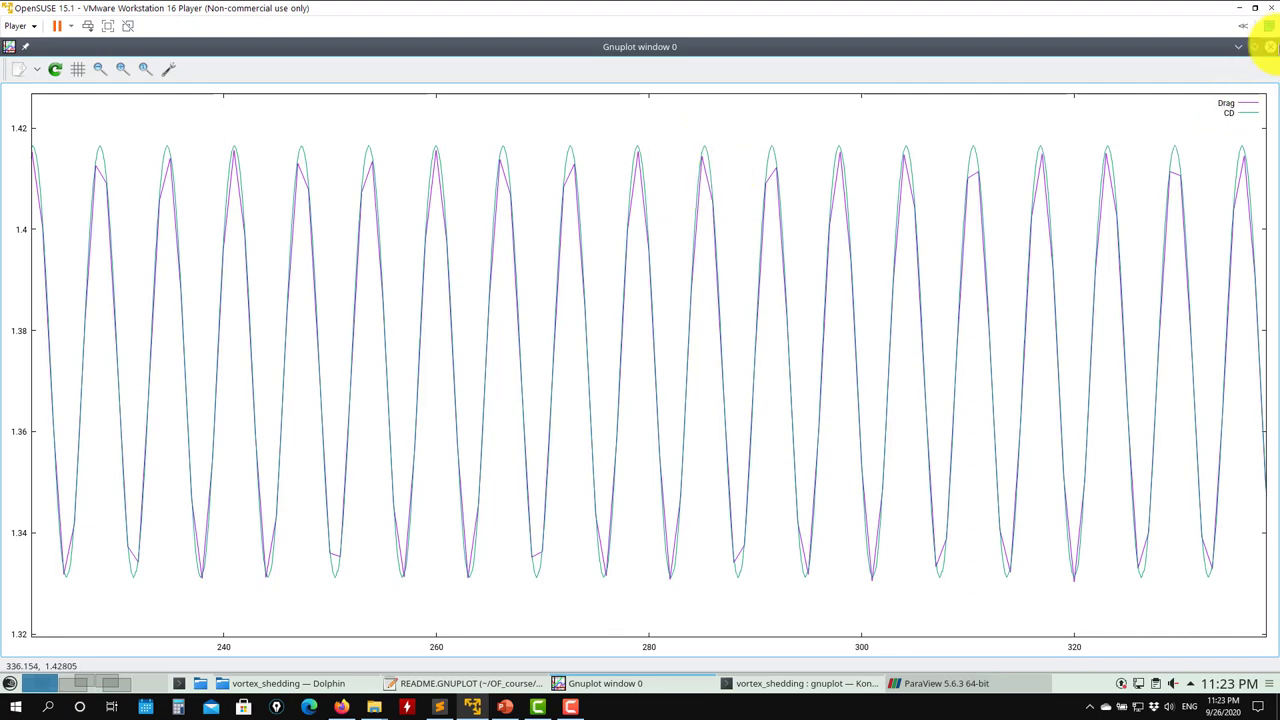
click(1272, 52)
Examine the line 21 Lift and CL command in README.GNUPLOT, highlighting the negated column -$4
click(341, 150)
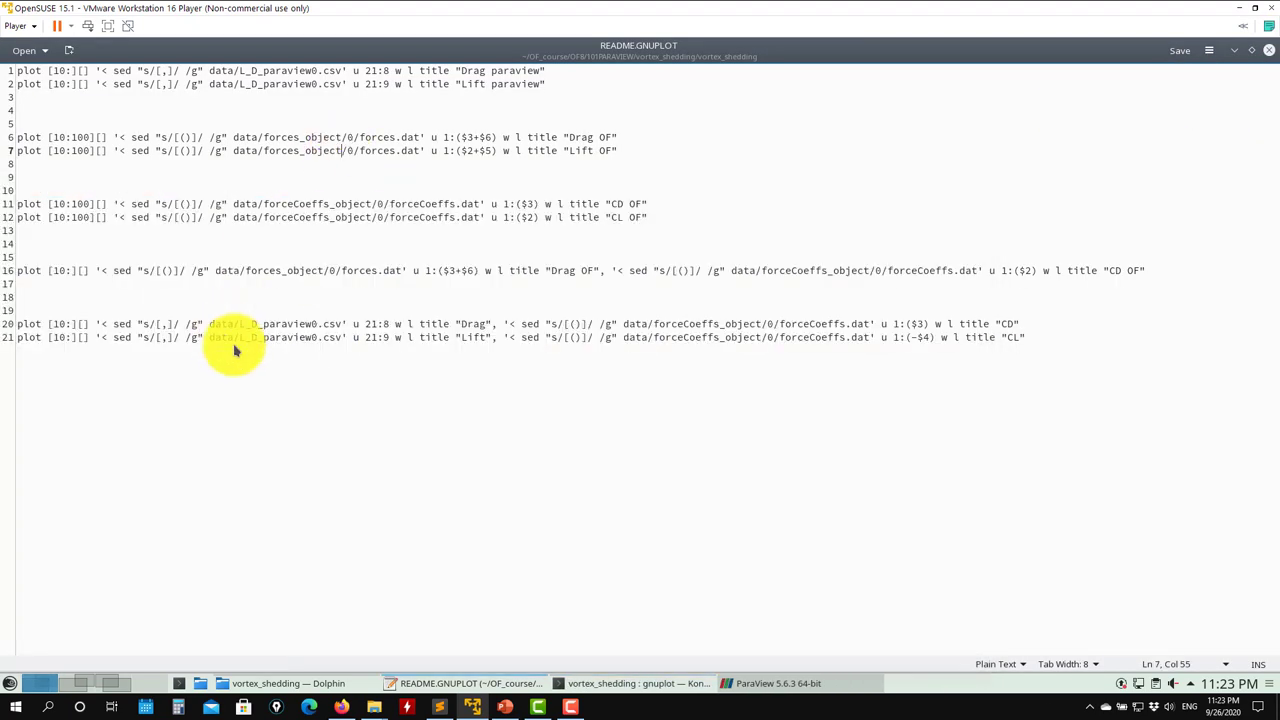
click(918, 340)
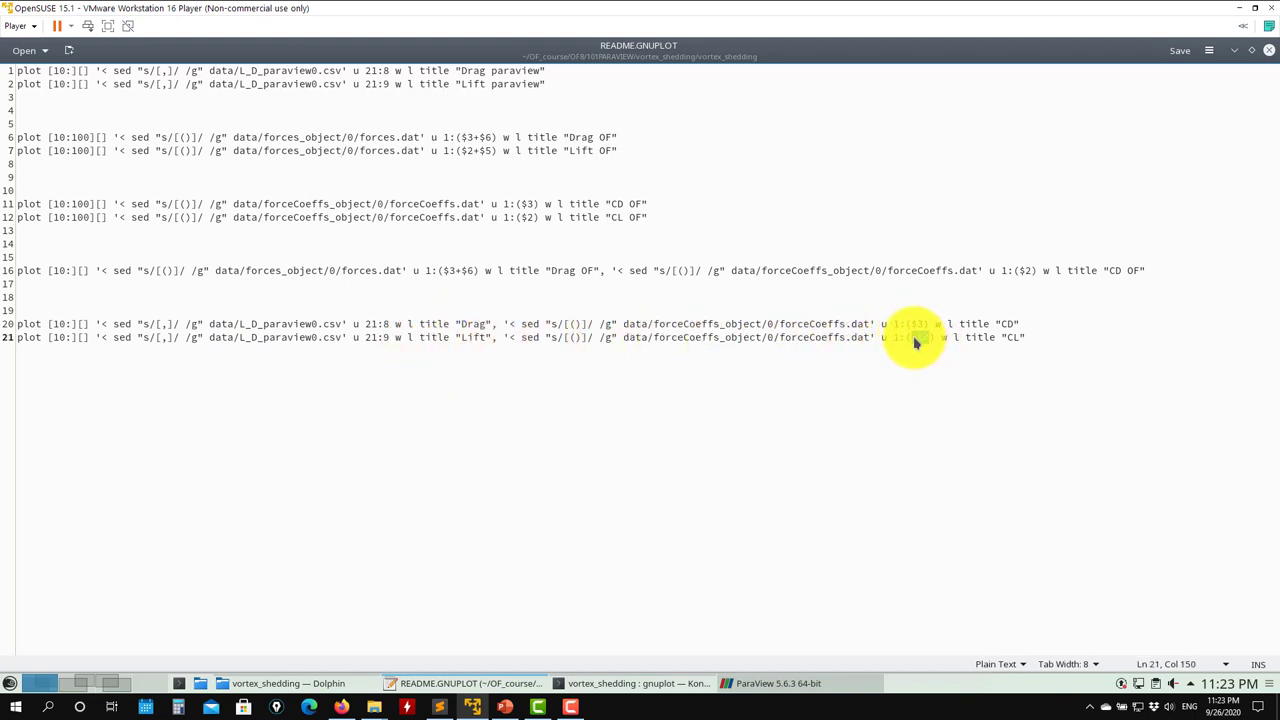
double_click(918, 340)
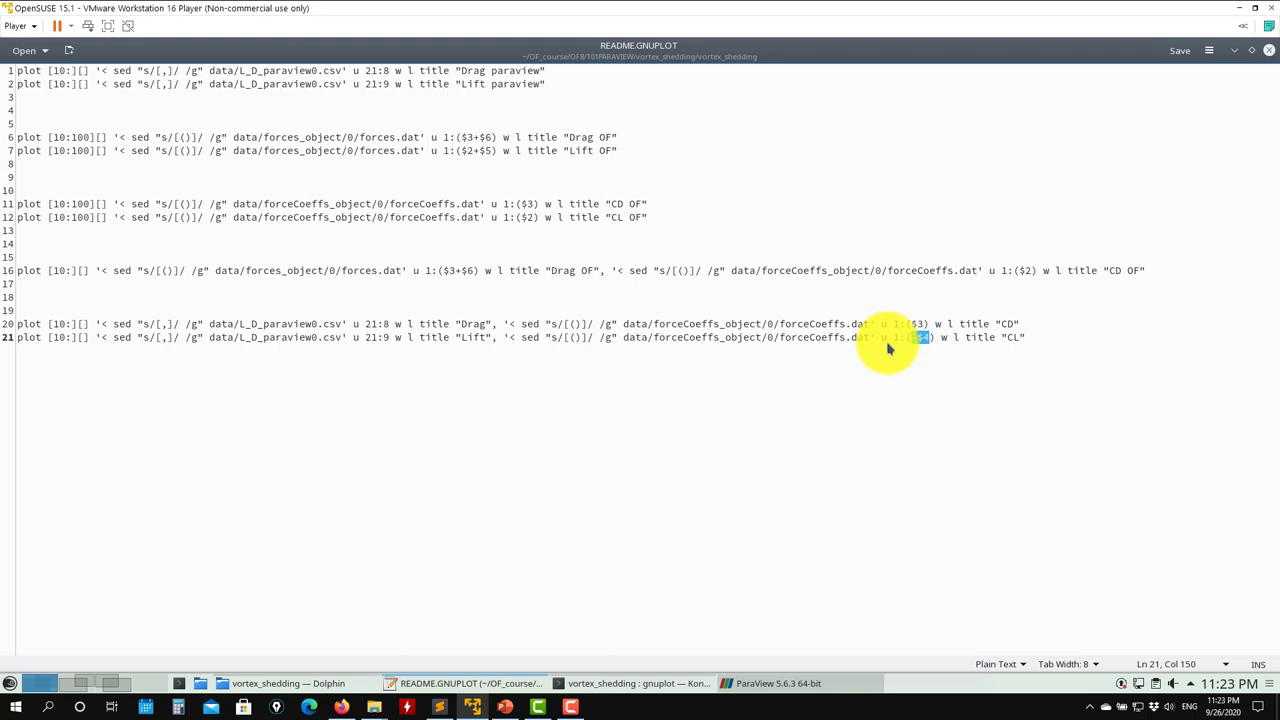
triple_click(965, 337)
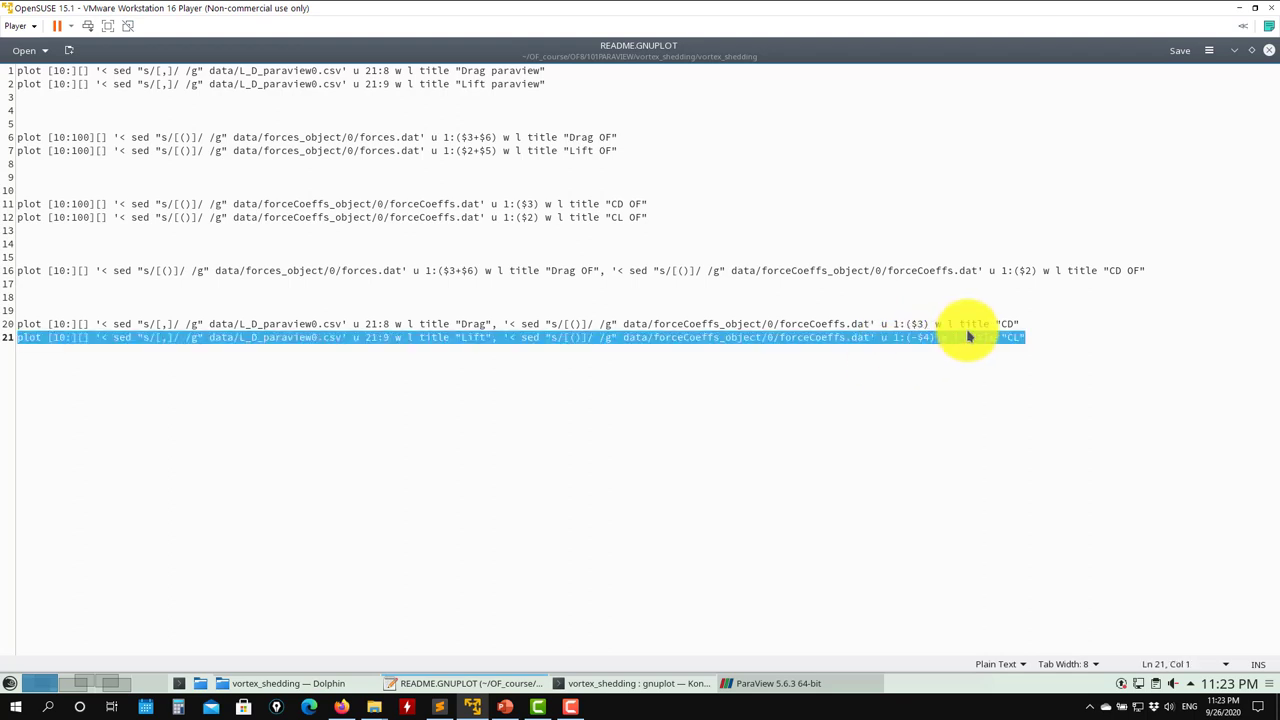
Copy the line 20 command from README.GNUPLOT and rerun it in gnuplot to plot Drag and CD
click(967, 327)
triple_click(967, 327)
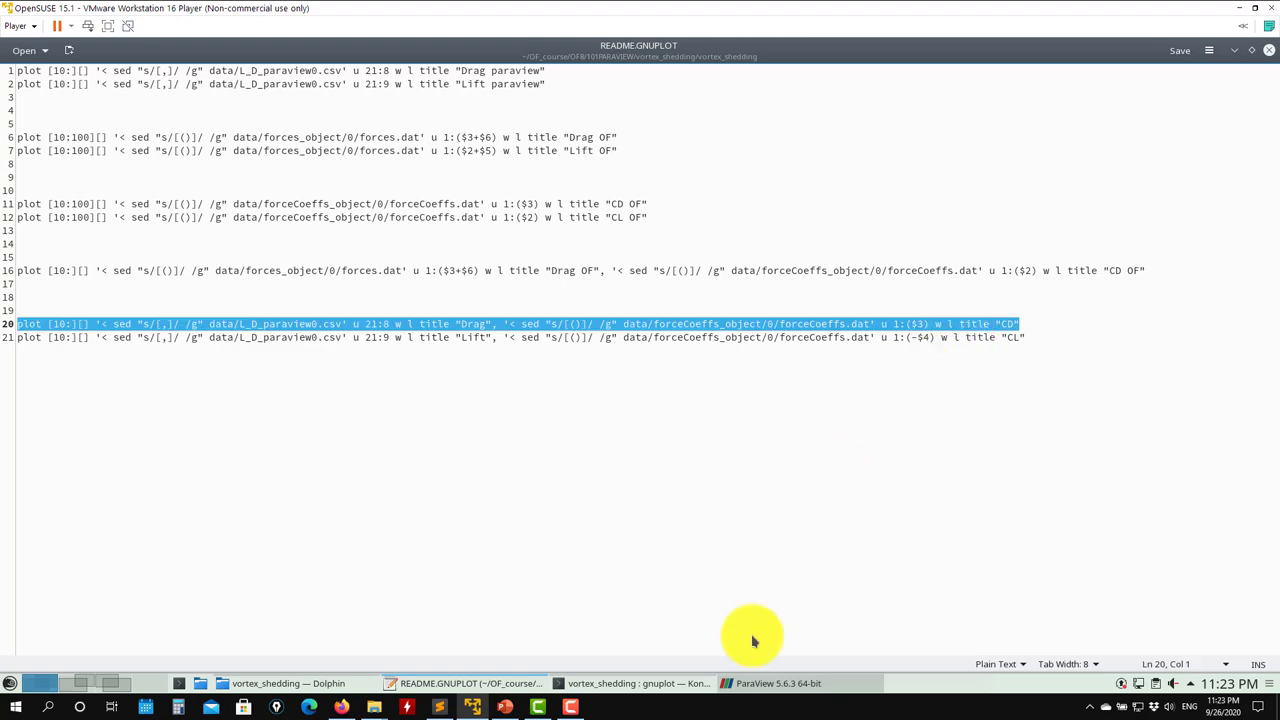
click(651, 690)
middle_click(615, 445)
key(Return)
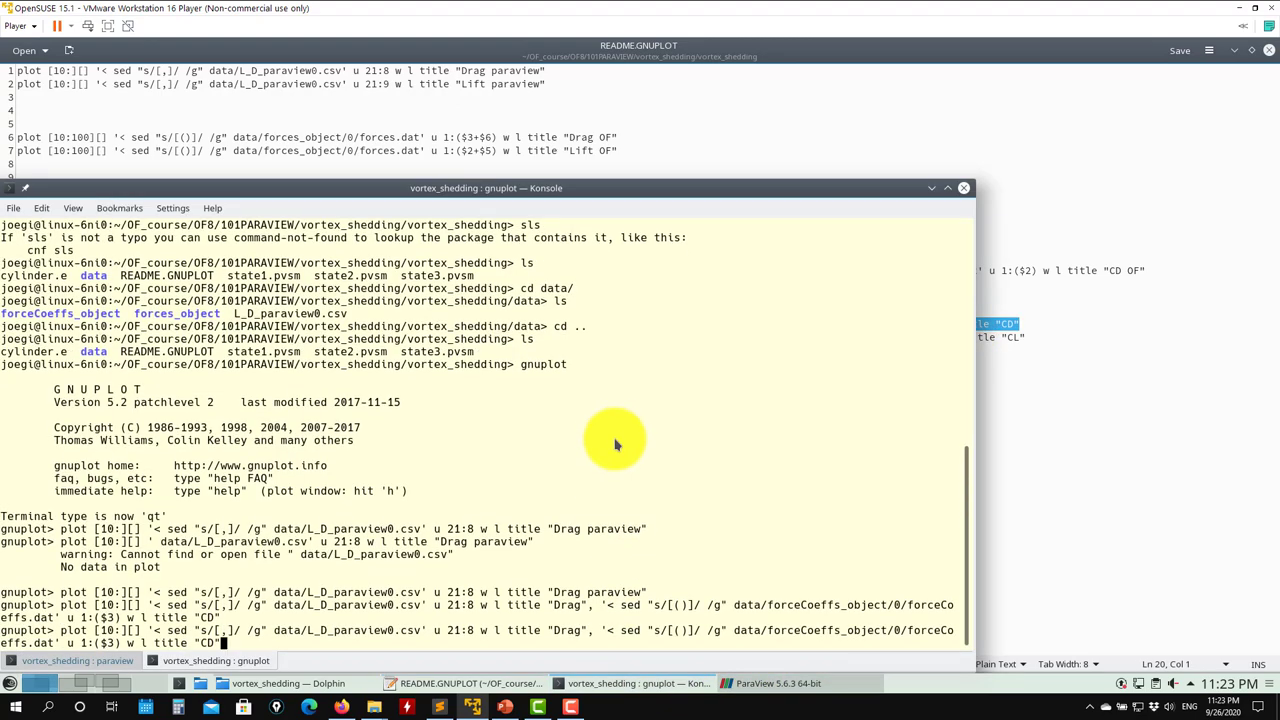
Rescale the Drag and CD plot to its full data range and close the plot window
click(320, 84)
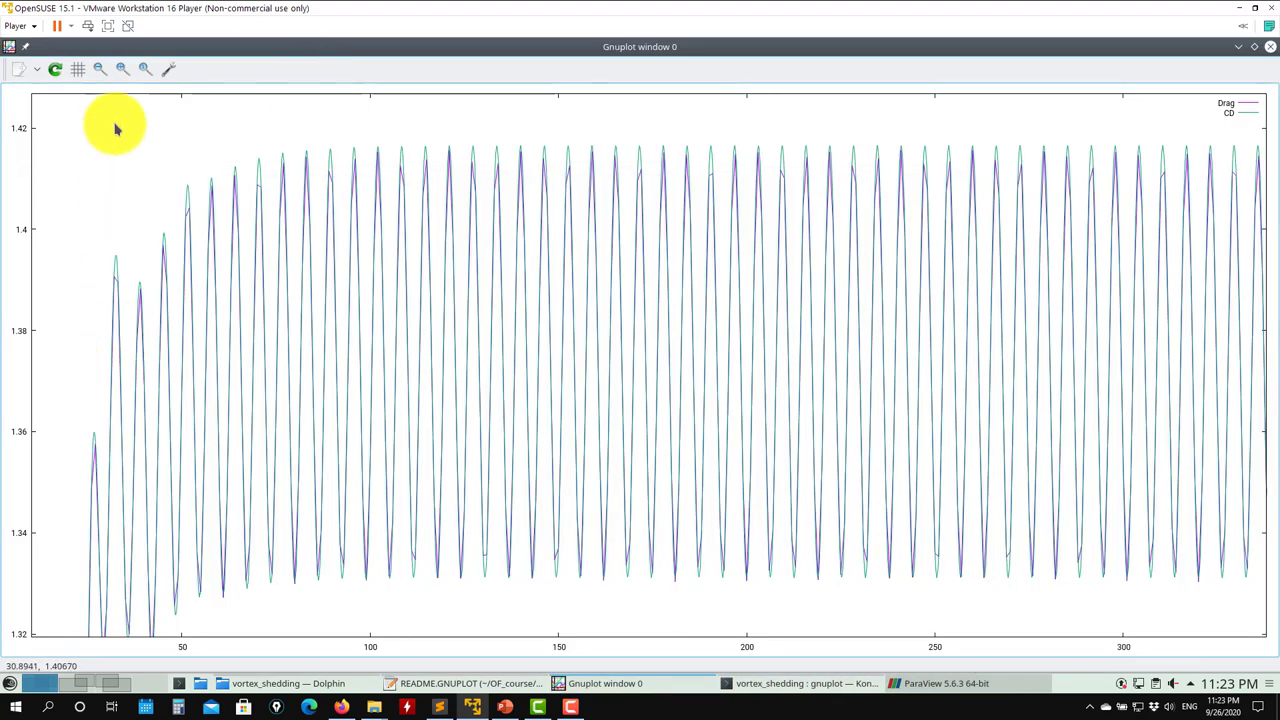
click(144, 72)
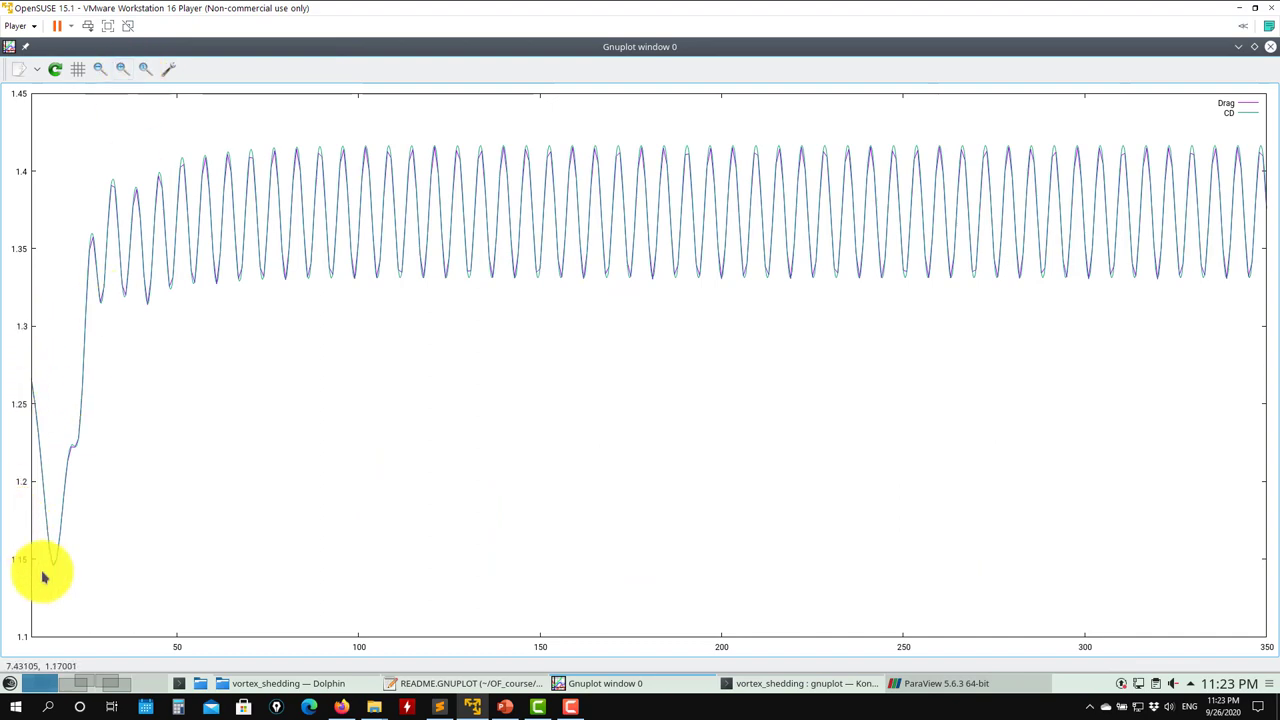
click(1270, 46)
Copy the line 21 command from README.GNUPLOT and run it in gnuplot to plot ParaView Lift together with CL from forceCoeffs.dat
click(1063, 137)
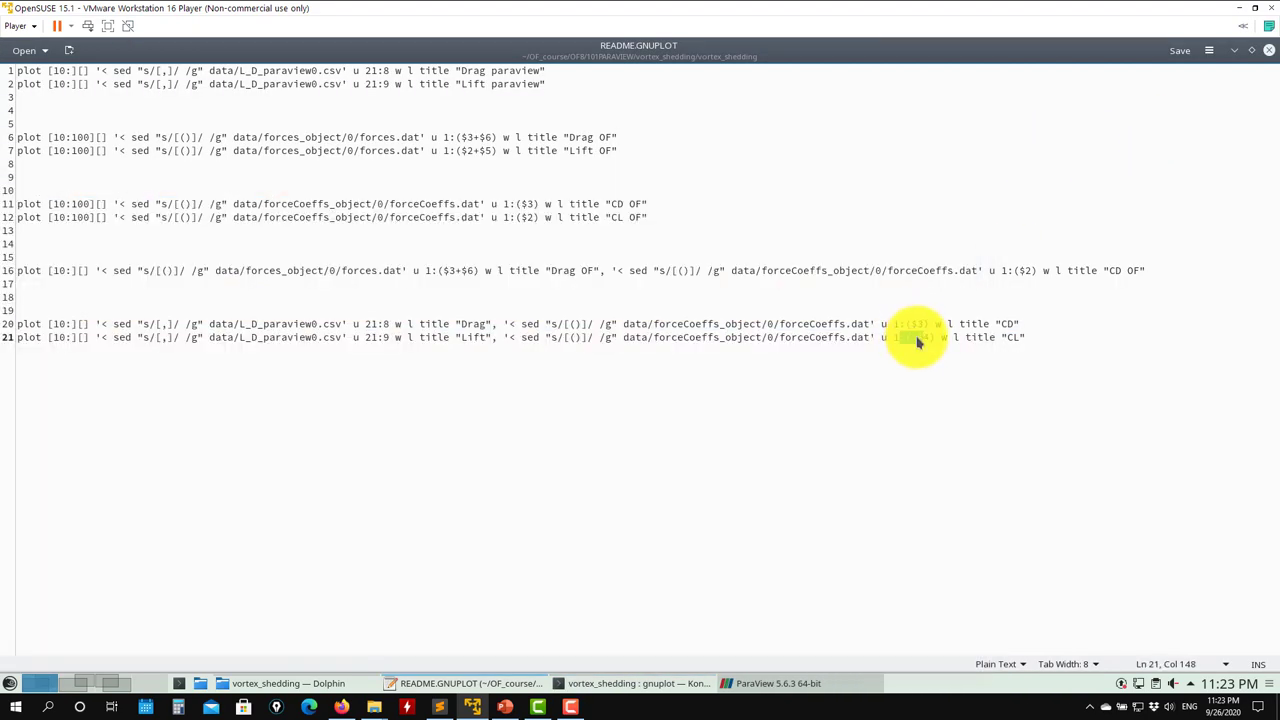
triple_click(914, 337)
click(635, 683)
middle_click(566, 408)
key(Return)
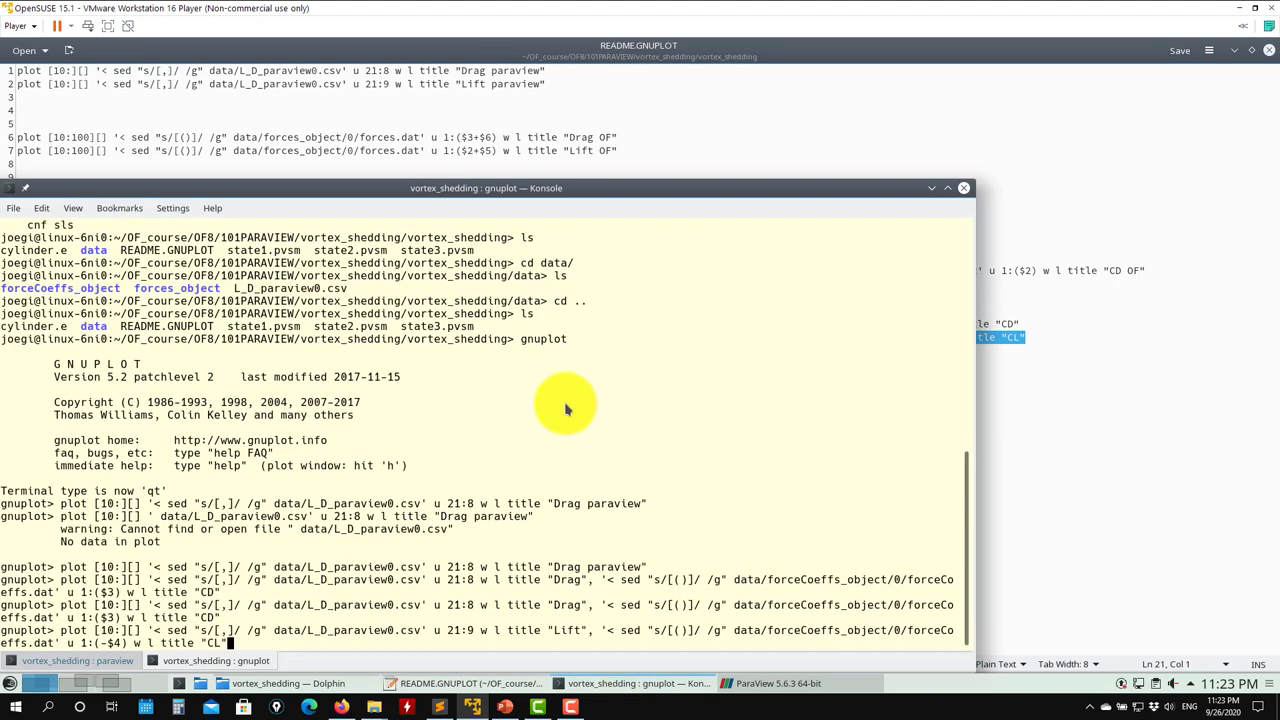
Zoom in on the Lift and CL peaks between about 180 and 200, rescale the plot to full range and close it
click(477, 63)
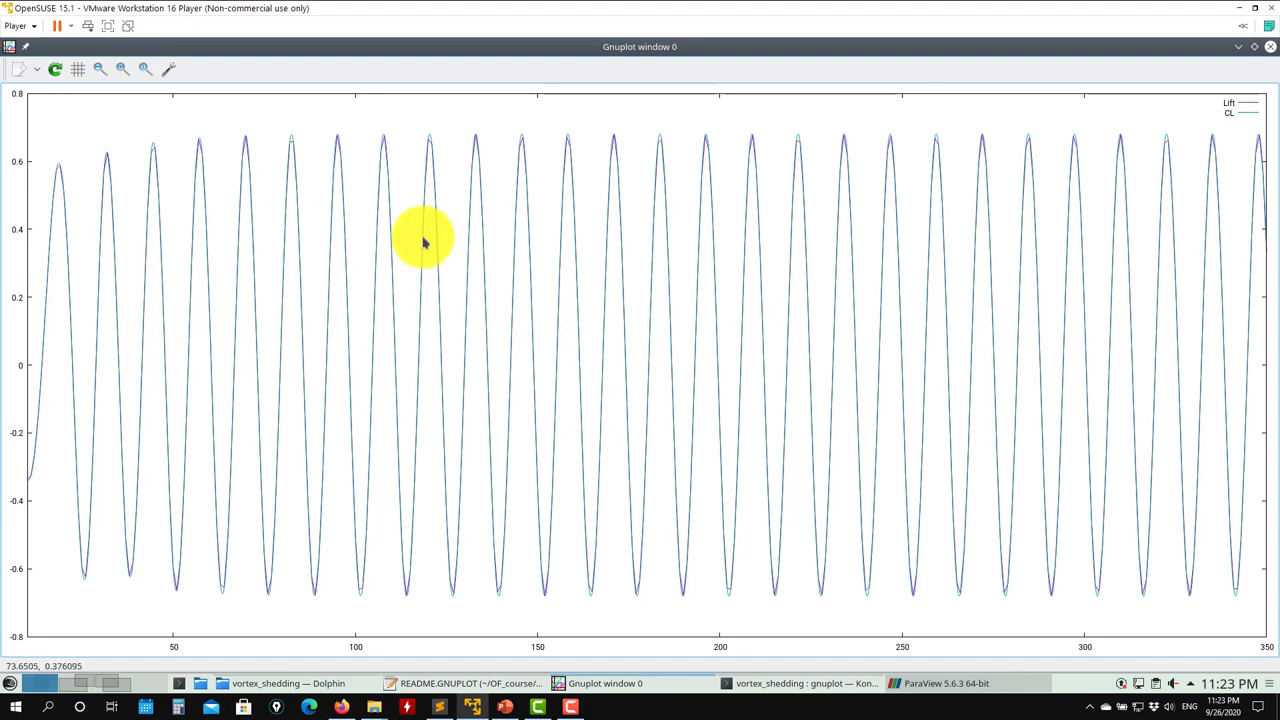
middle_click(639, 123)
right_click(726, 187)
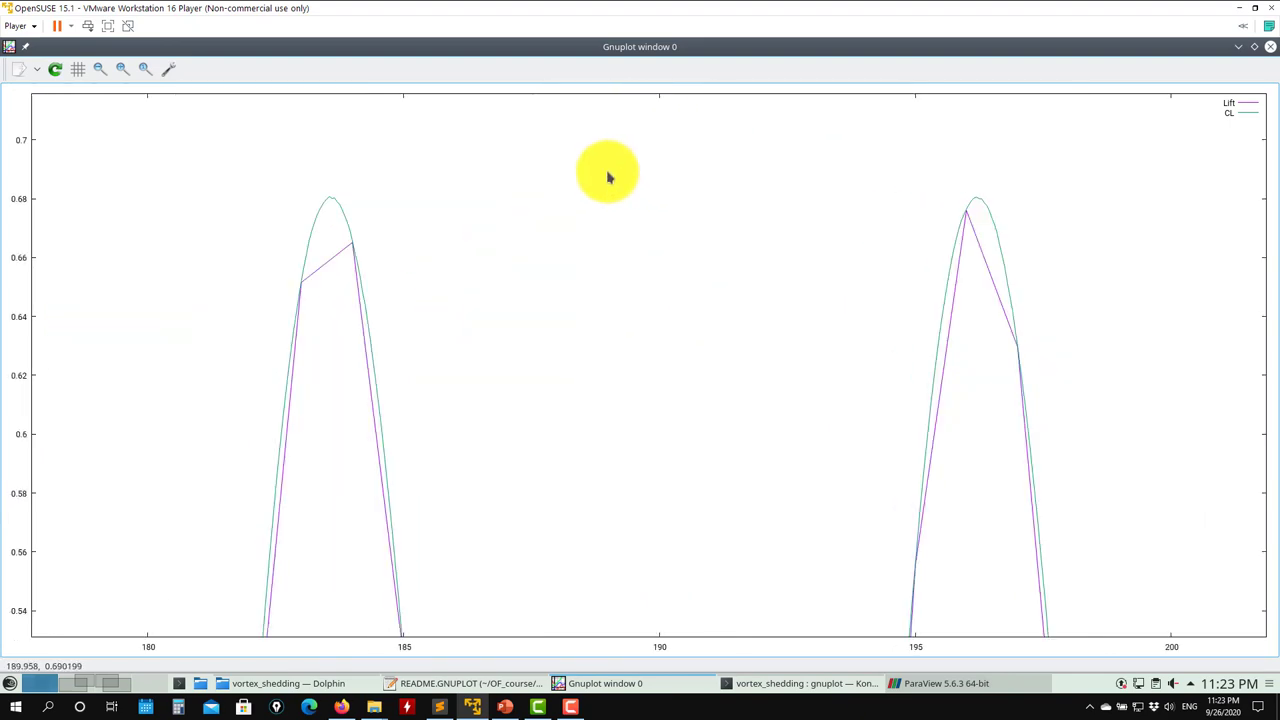
click(145, 68)
click(1269, 47)
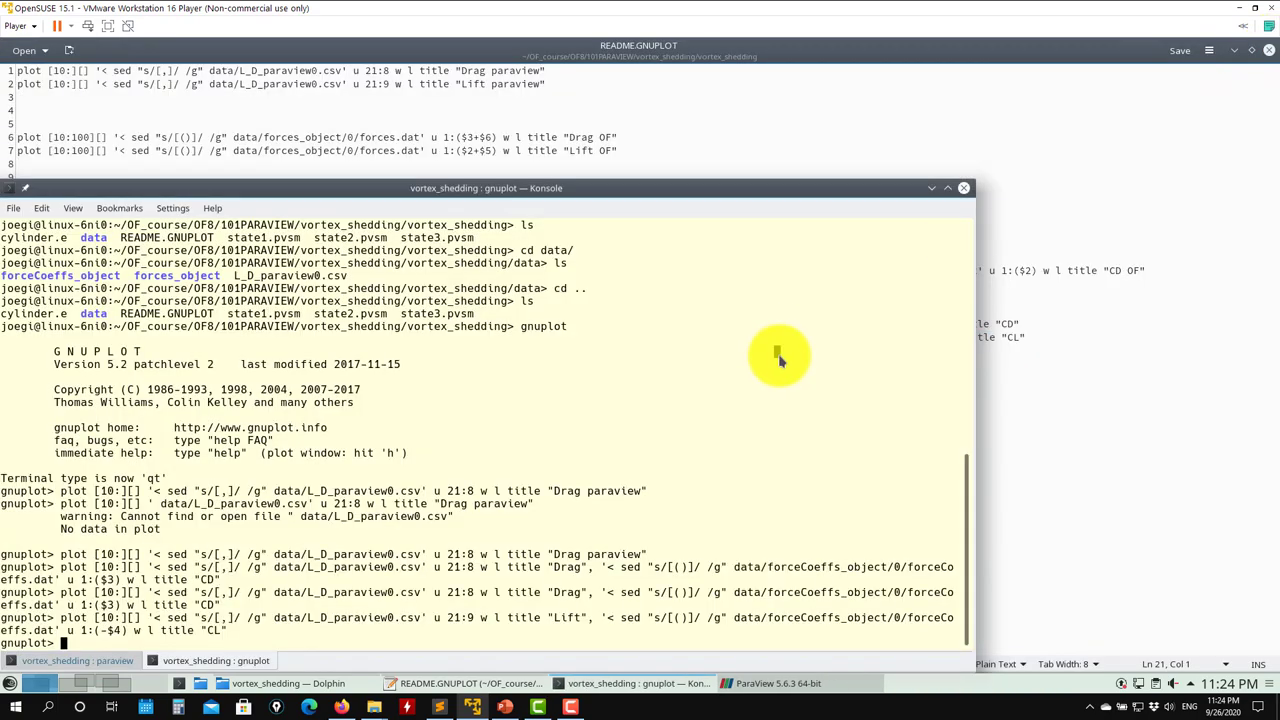
Recall the Lift and CL command, remove the minus sign so CL uses ($4), and replot the two curves
key(Up)
key(Left)
key(Left)
key(Left)
key(Left)
key(Left)
key(Left)
key(Left)
key(Left)
key(Left)
key(Left)
key(Left)
key(Left)
key(Left)
key(Left)
key(Left)
key(Left)
key(Left)
key(Left)
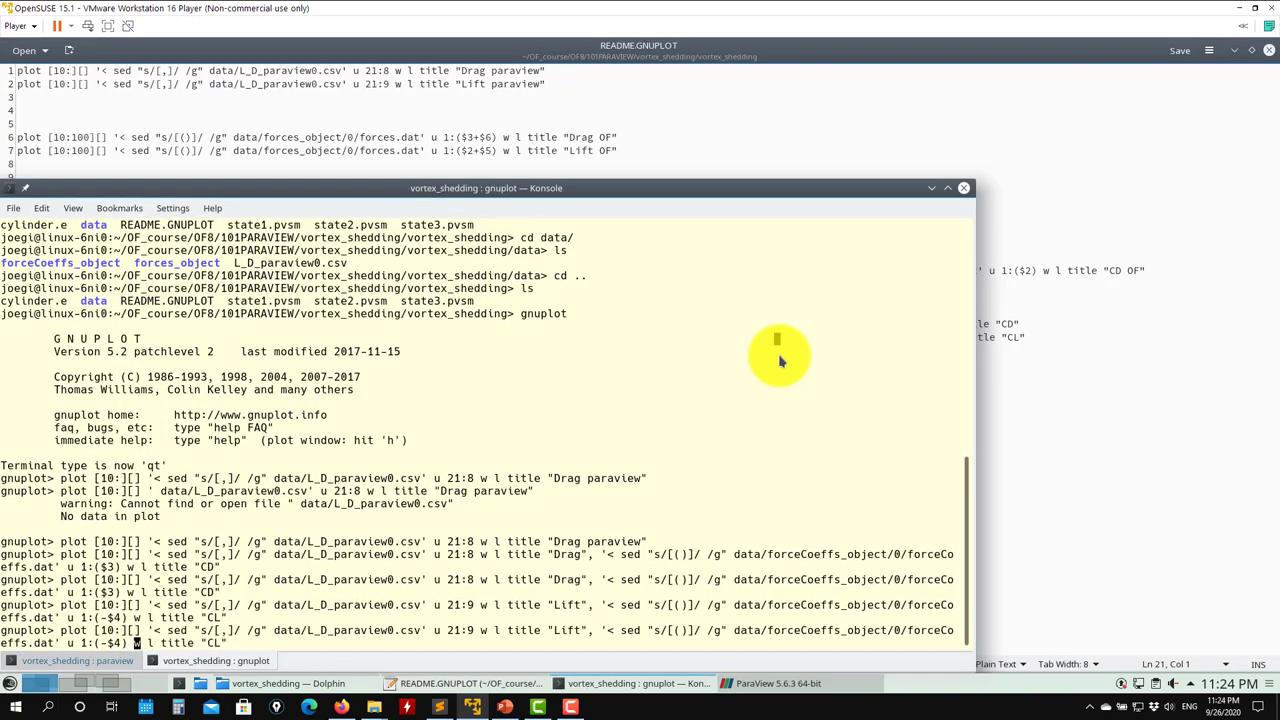
key(BackSpace)
key(Return)
click(742, 75)
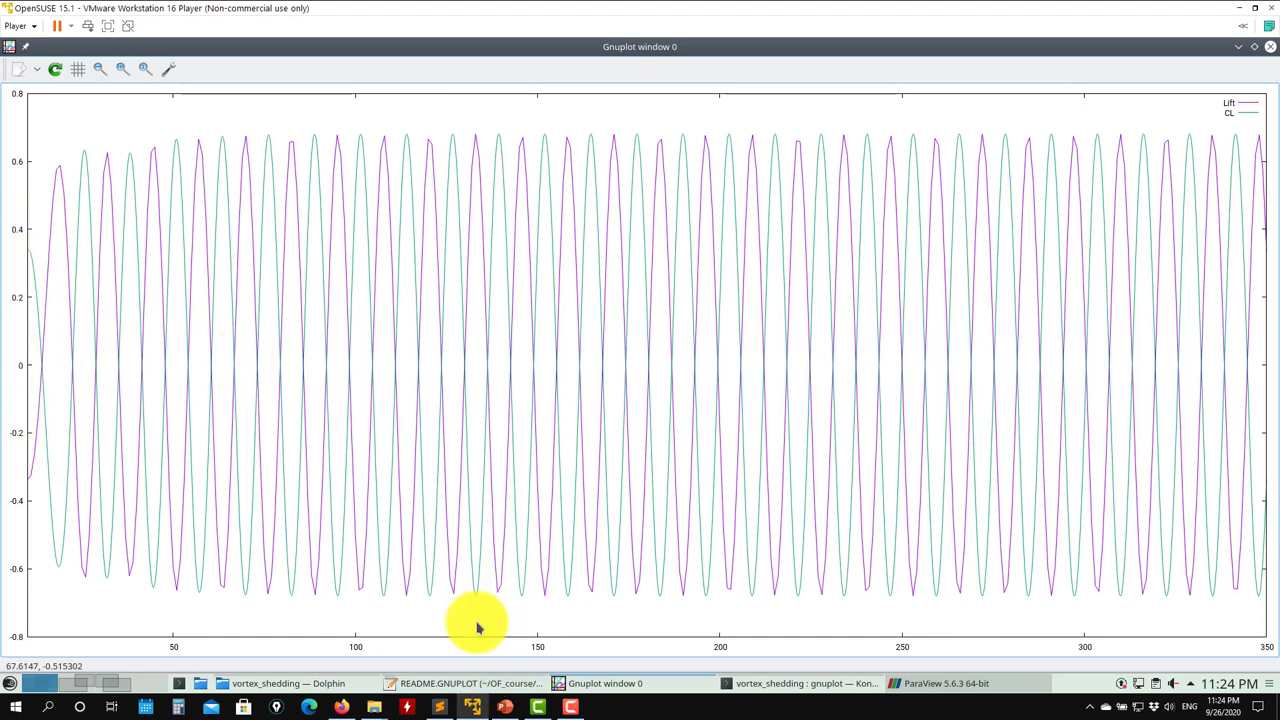
Rerun the earlier Lift and CL command with the negated column (-$4) and bring its plot to the front
click(765, 686)
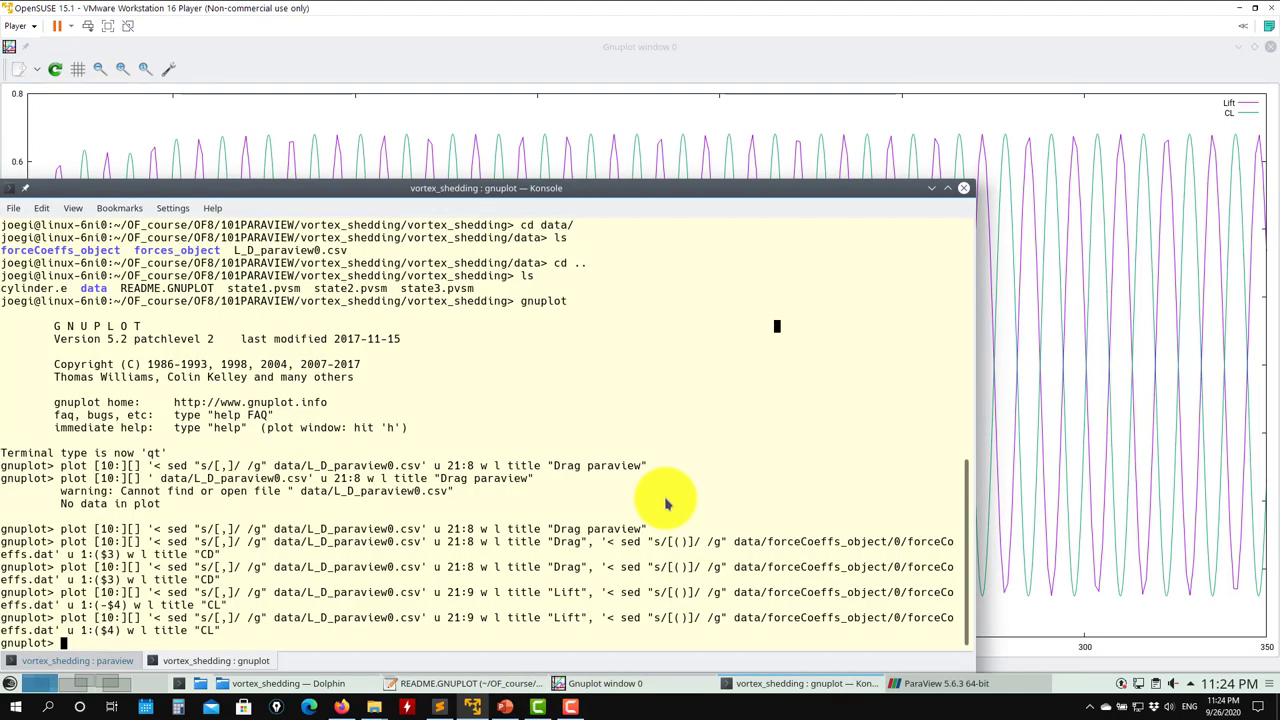
key(Up)
key(Up)
key(Return)
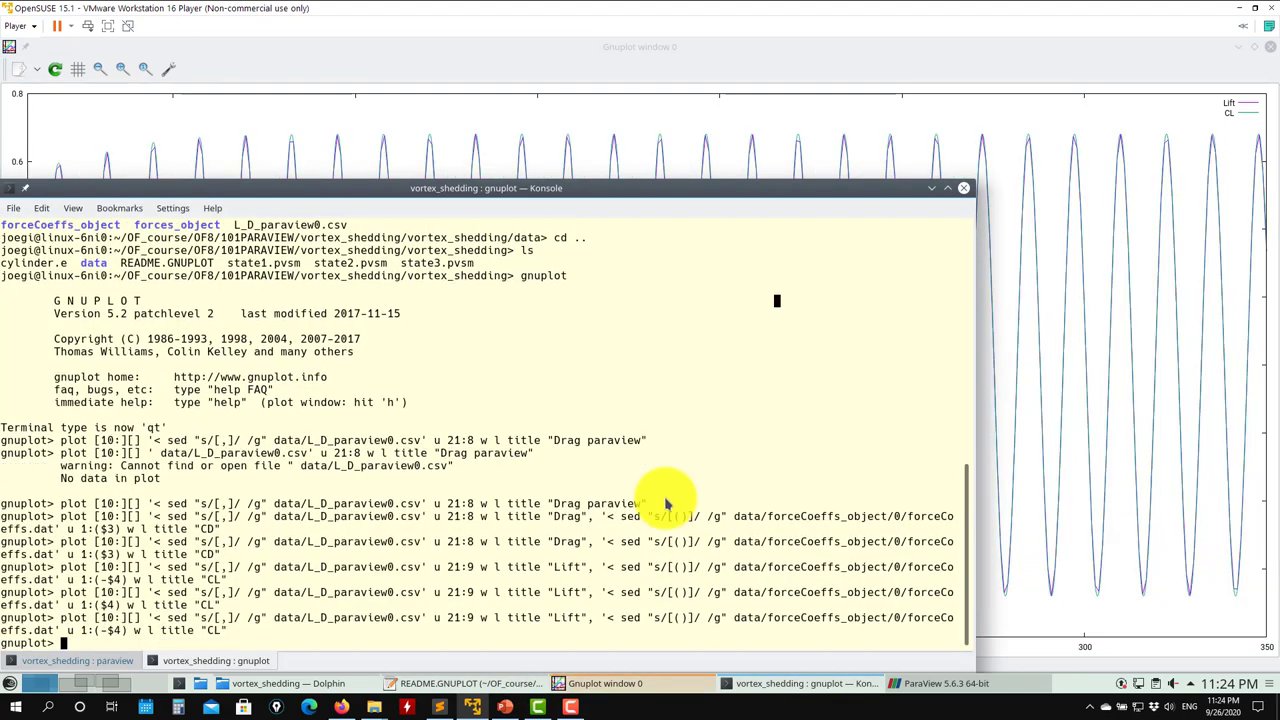
click(380, 72)
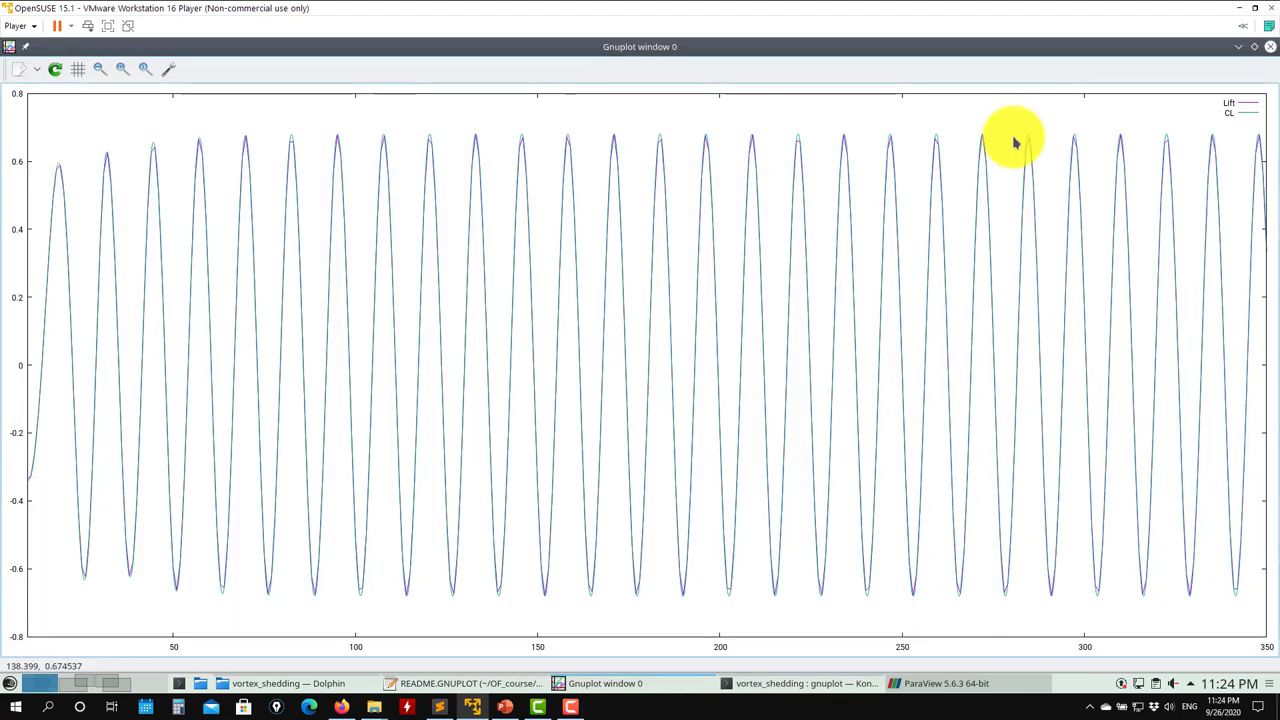
Close the Lift and CL plot window and README.GNUPLOT, and return to the gnuplot terminal
click(1268, 46)
click(723, 134)
click(1268, 50)
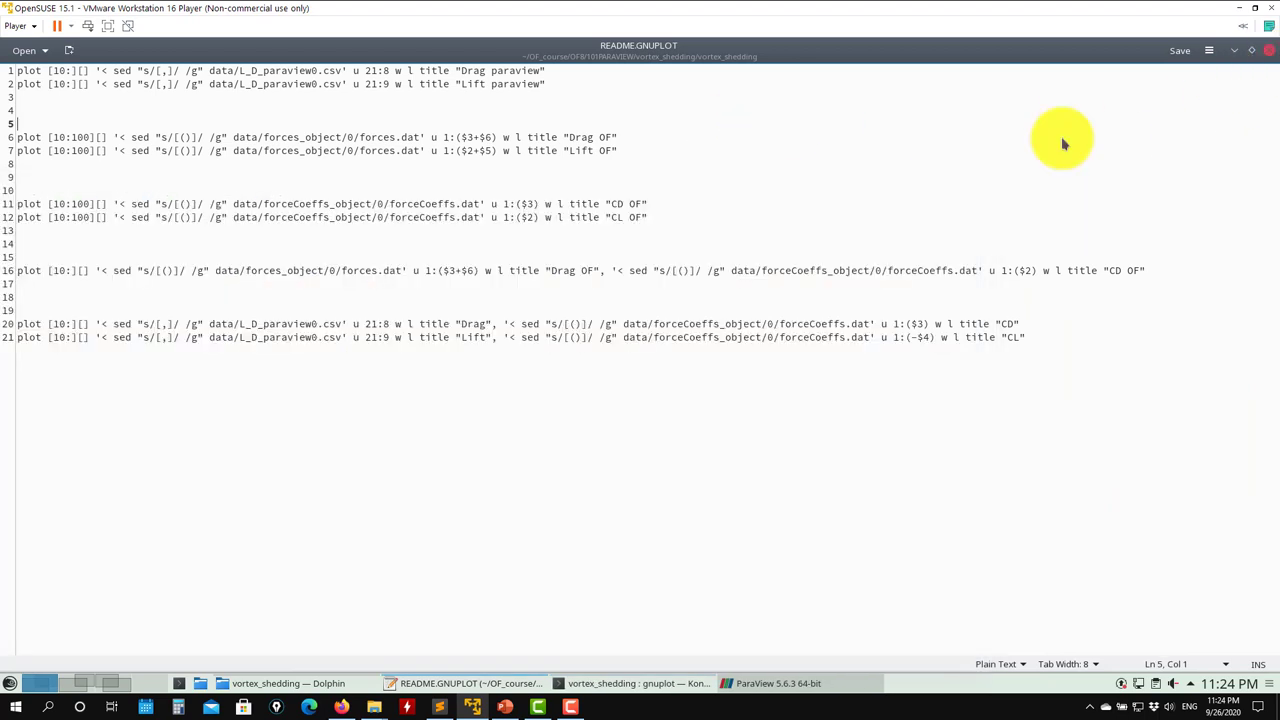
click(1080, 252)
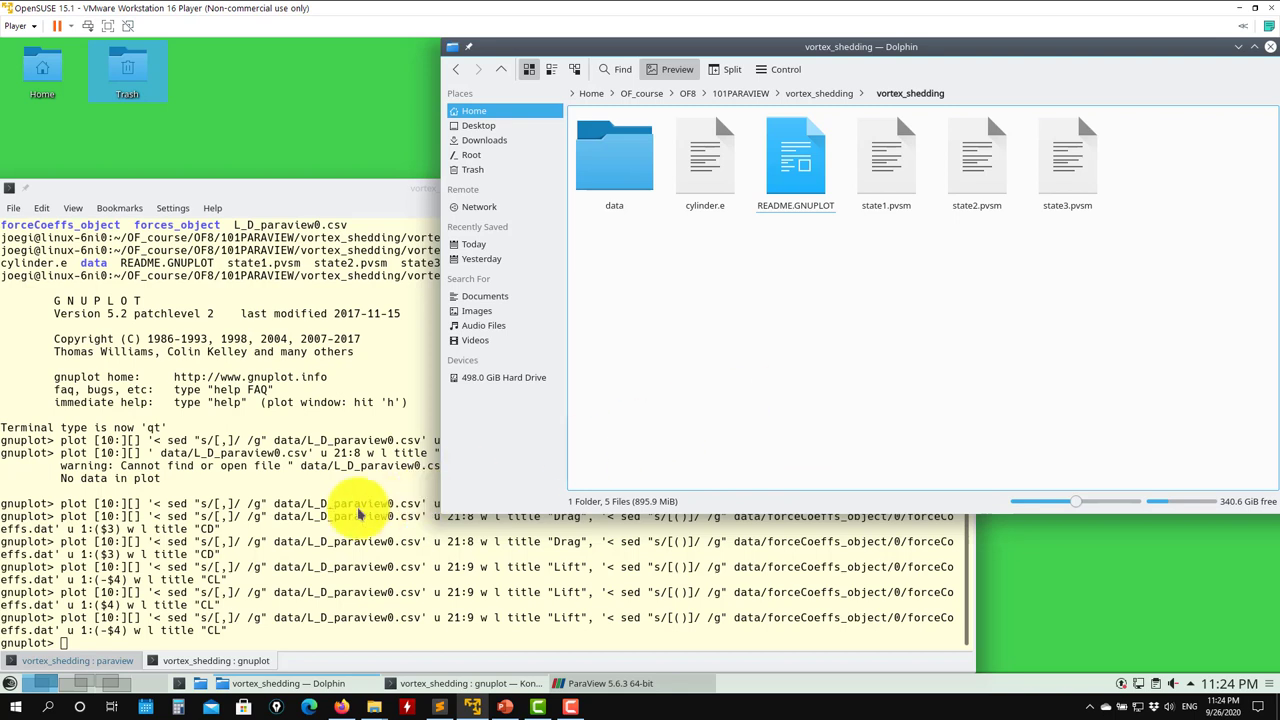
click(320, 528)
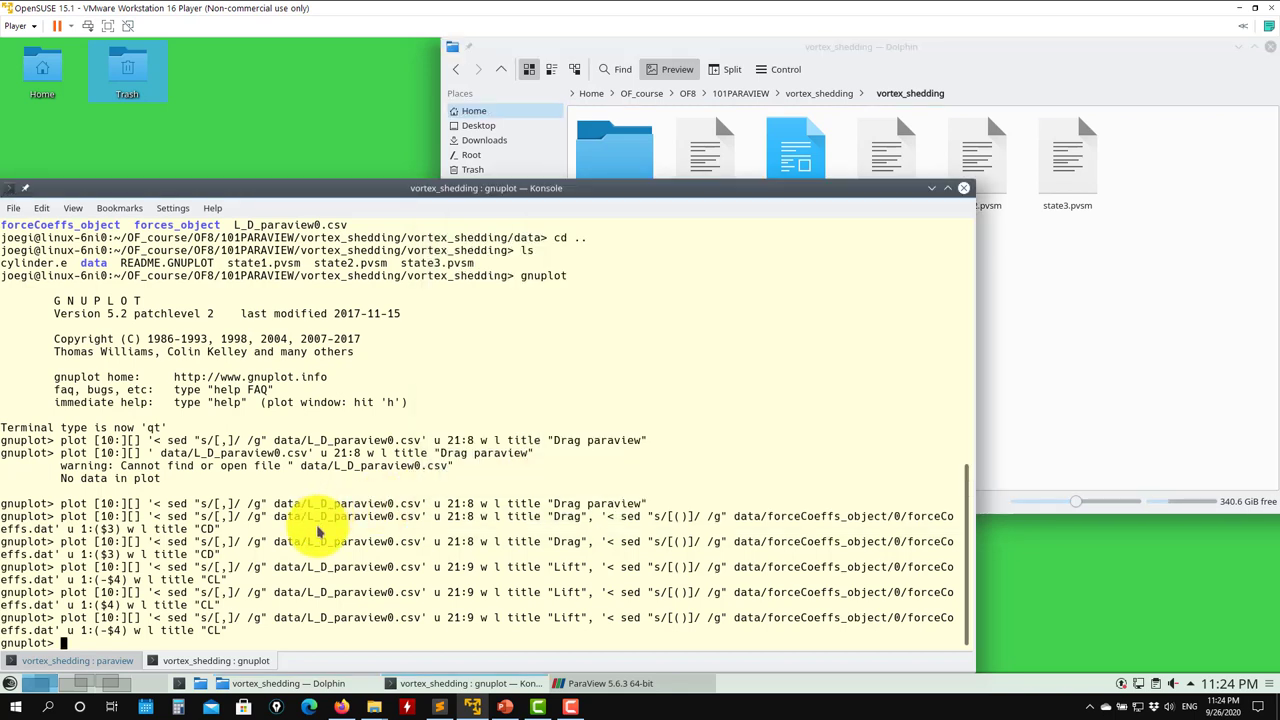